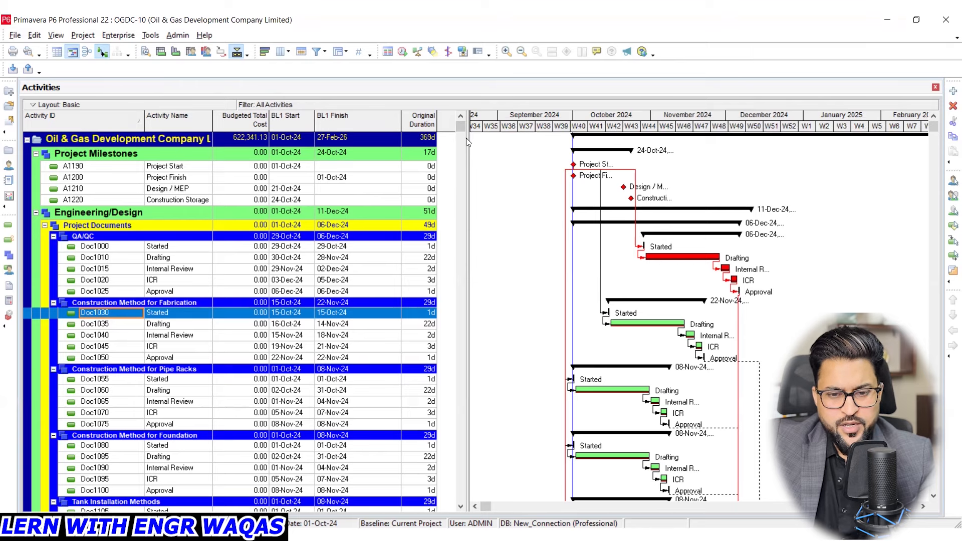
left_click_drag(466, 137, 462, 138)
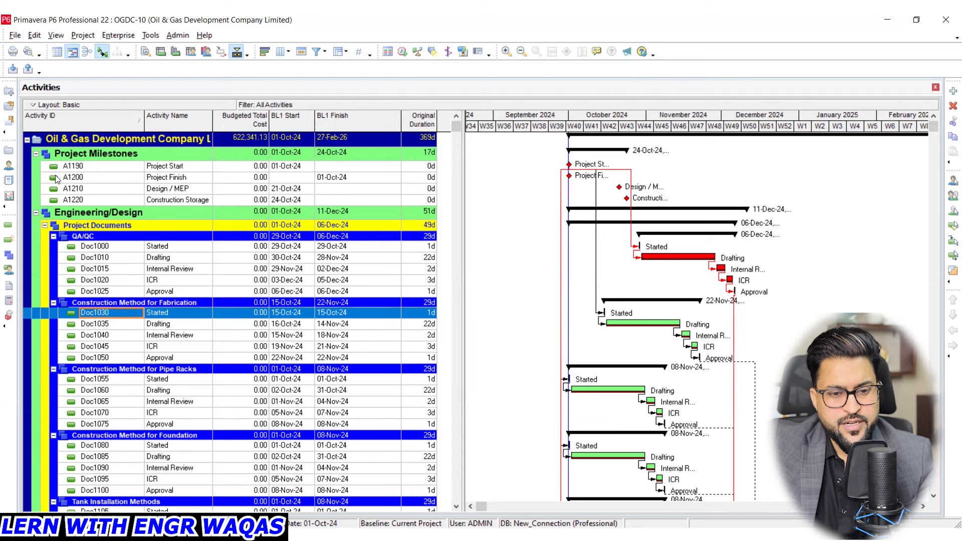
mouse_move(674, 36)
left_mouse_down()
mouse_move(732, 127)
mouse_move(732, 111)
mouse_move(732, 128)
left_mouse_up()
mouse_move(499, 124)
left_mouse_down()
mouse_move(584, 121)
mouse_move(574, 127)
left_mouse_up()
mouse_move(446, 63)
left_mouse_down()
mouse_move(353, 78)
mouse_move(362, 84)
left_mouse_up()
mouse_move(7, 26)
left_mouse_down()
mouse_move(6, 37)
mouse_move(103, 65)
mouse_move(661, 65)
mouse_move(659, 24)
mouse_move(7, 23)
left_mouse_up()
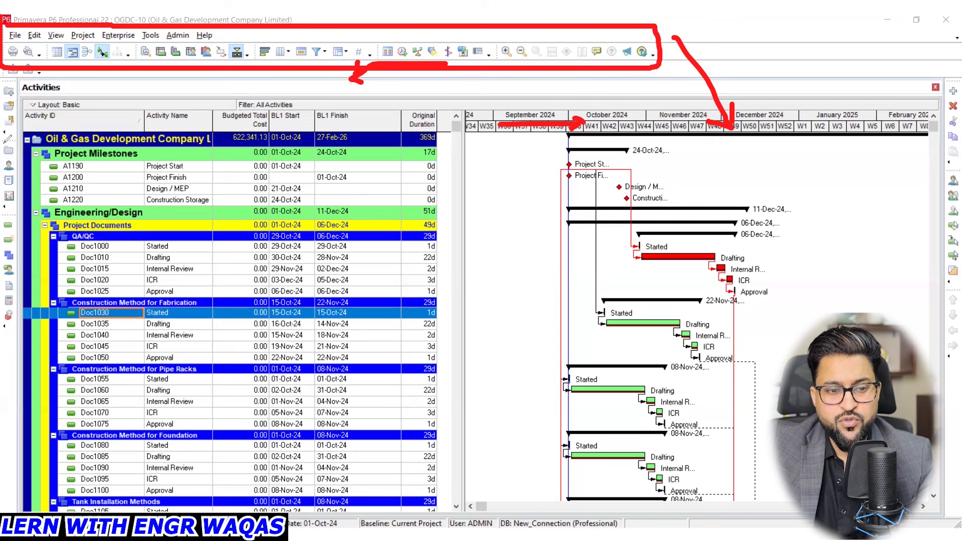
key("Escape")
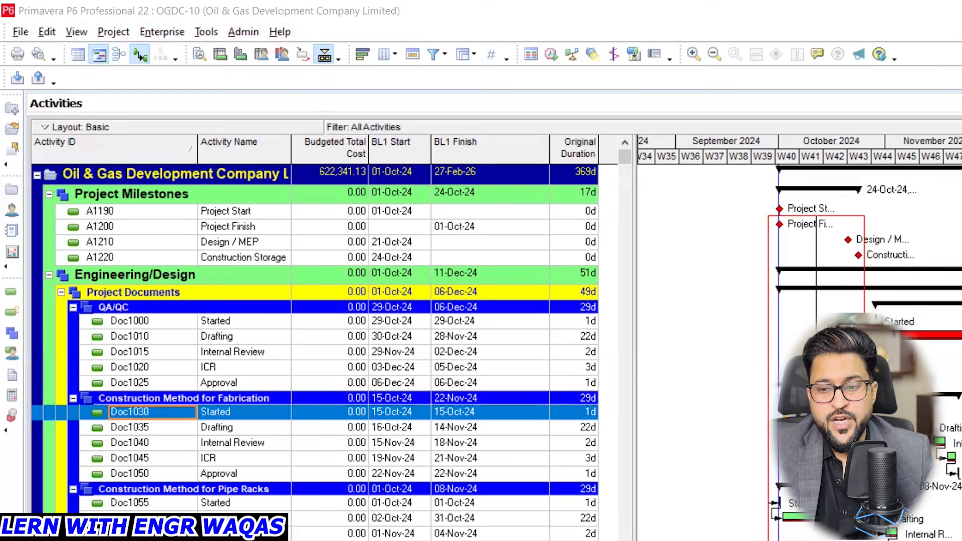
- Start creating a new project and place it under the Students EPS node (NEWEPS-1)
left_click(18, 31)
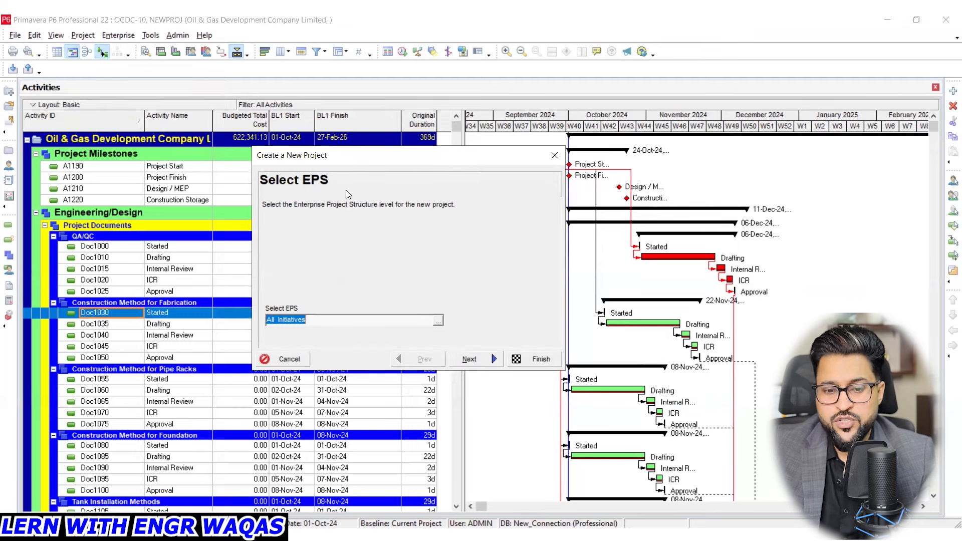
left_click(440, 325)
mouse_move(389, 210)
left_mouse_down()
mouse_move(396, 306)
mouse_move(406, 208)
left_mouse_up()
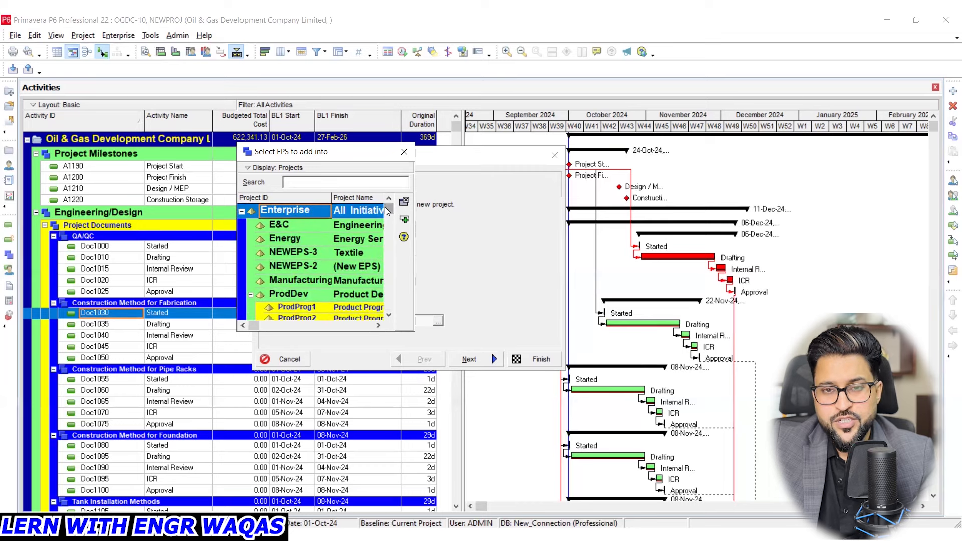
left_click_drag(387, 210, 392, 314)
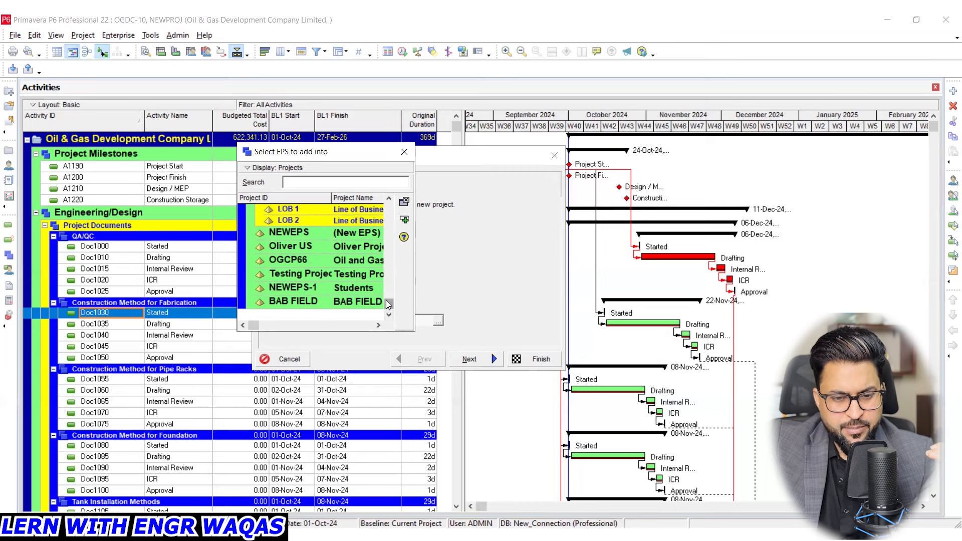
left_click(354, 287)
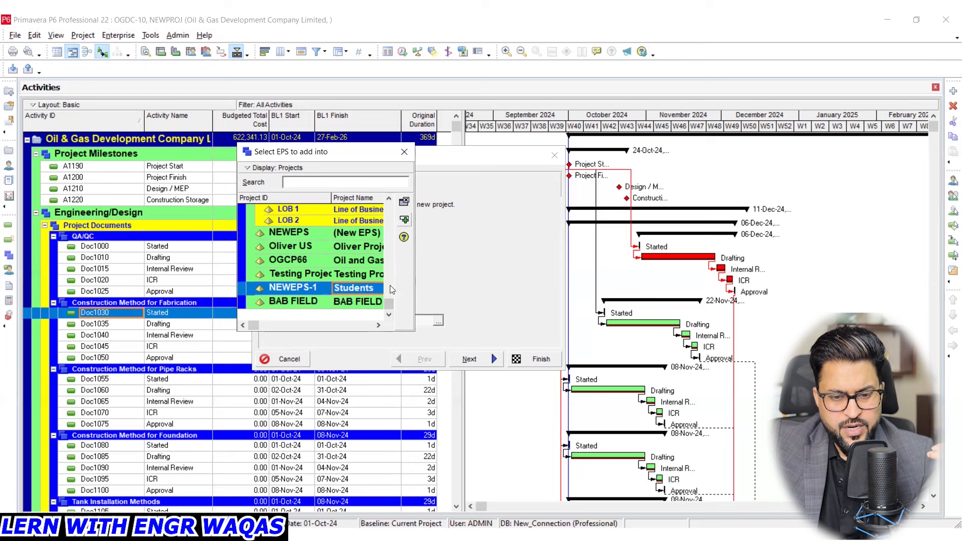
left_click(404, 220)
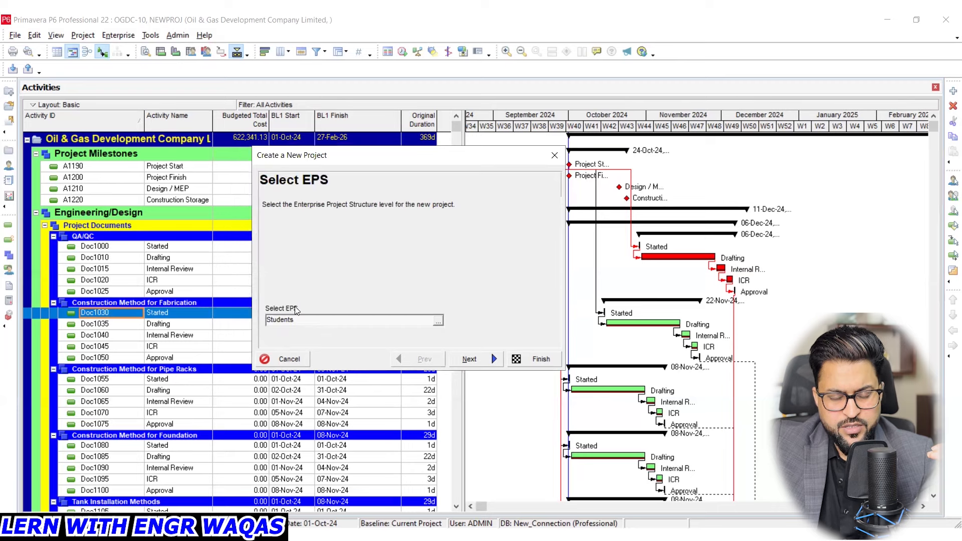
left_click(438, 321)
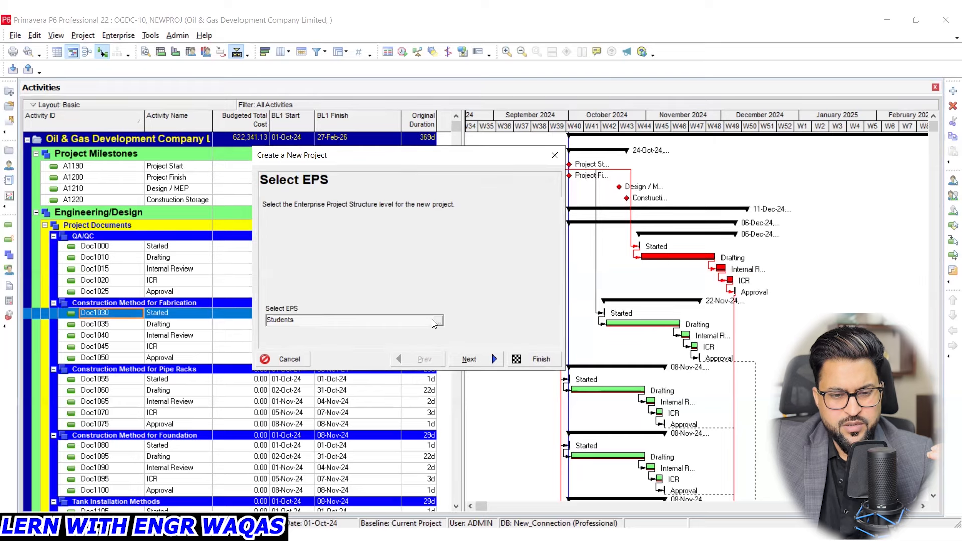
left_click(408, 152)
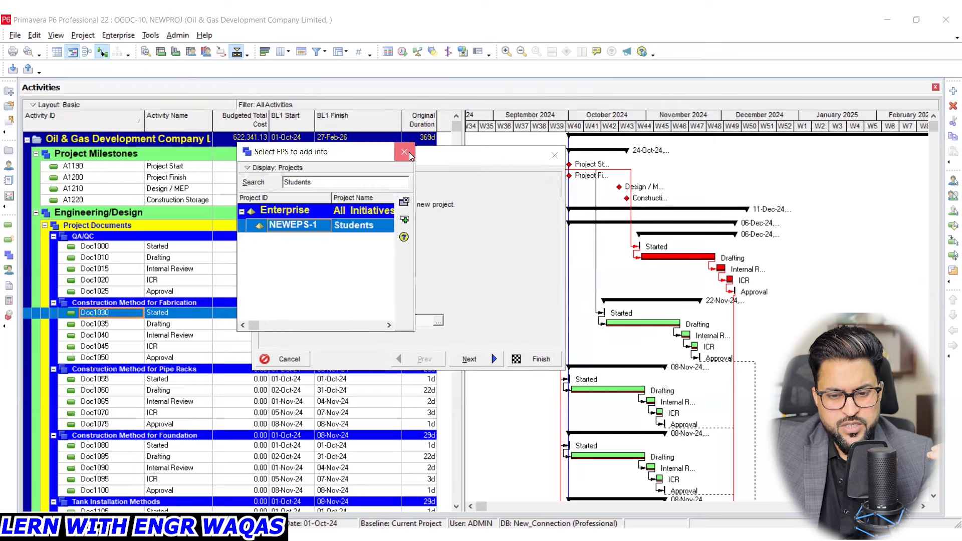
left_click(482, 359)
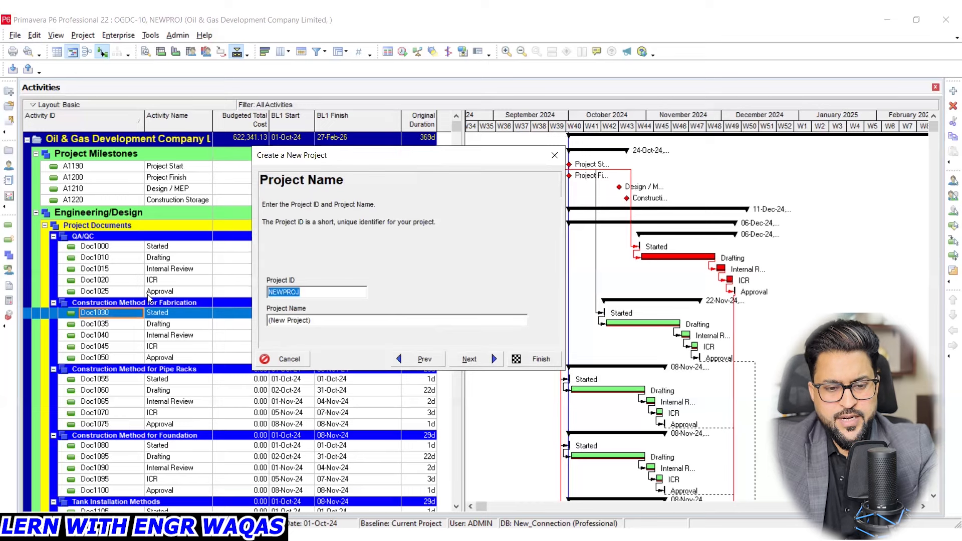
- Give the new project the ID TA P56 and the name Turn Around 56
type("TA P56")
left_click_drag(311, 322, 224, 320)
type("Turn Around ")
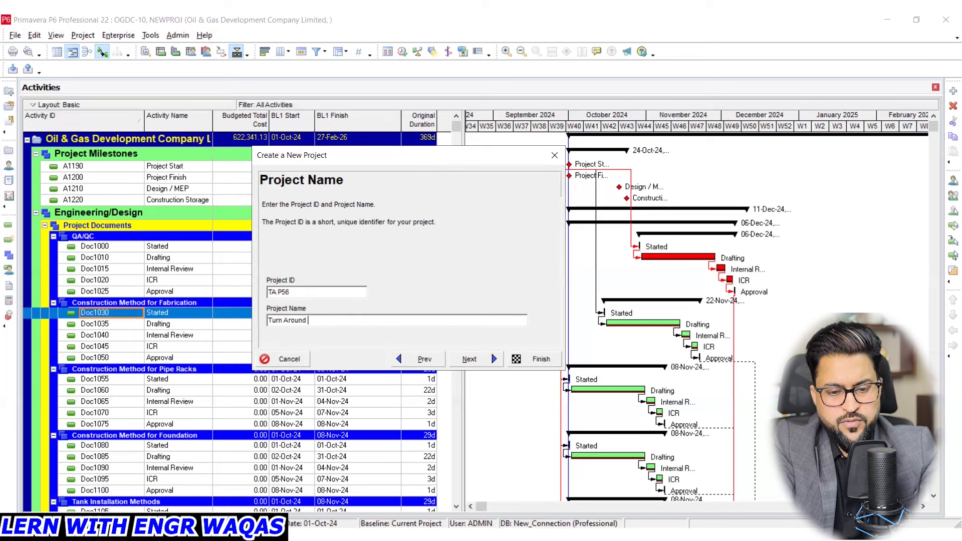
type("56")
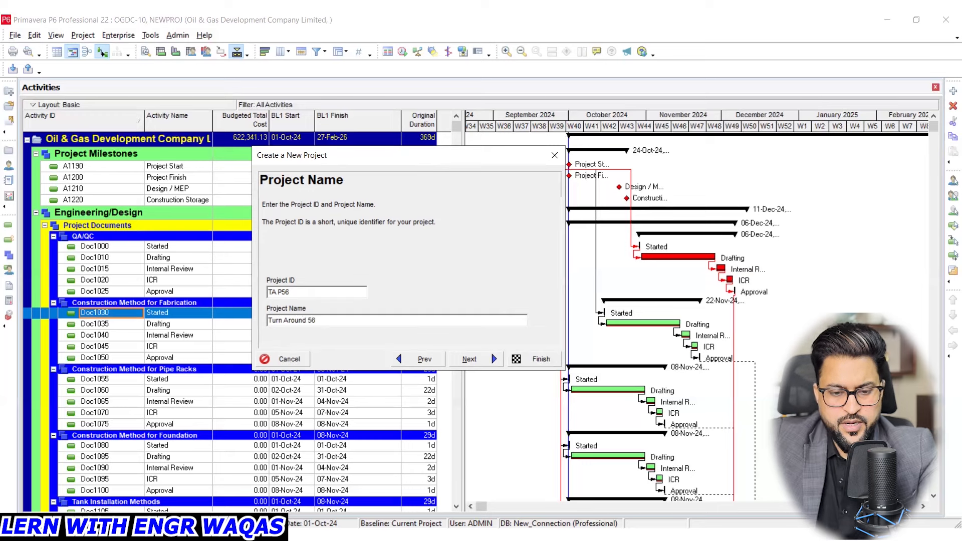
left_click(462, 356)
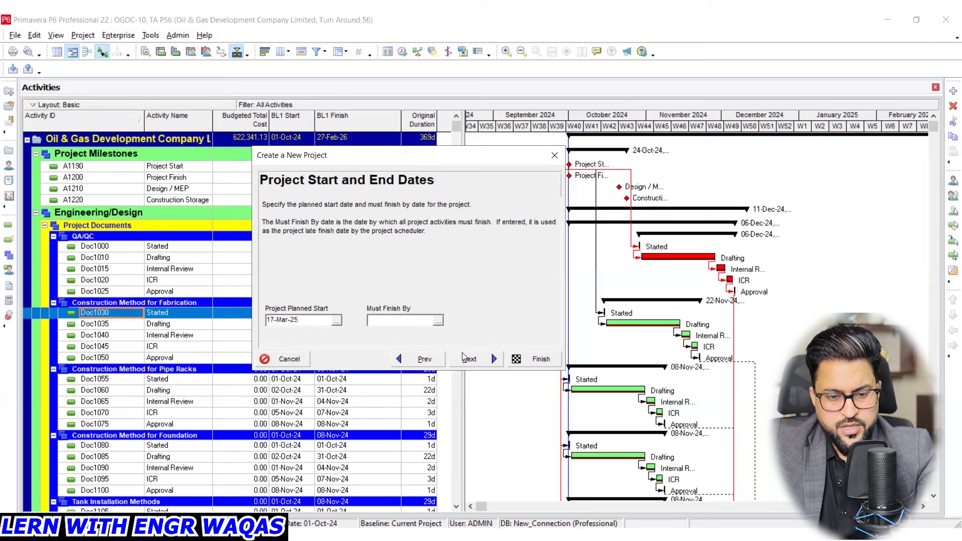
- Set the project's planned start to 17-Mar-26 and leave the must-finish-by date empty
left_click(336, 321)
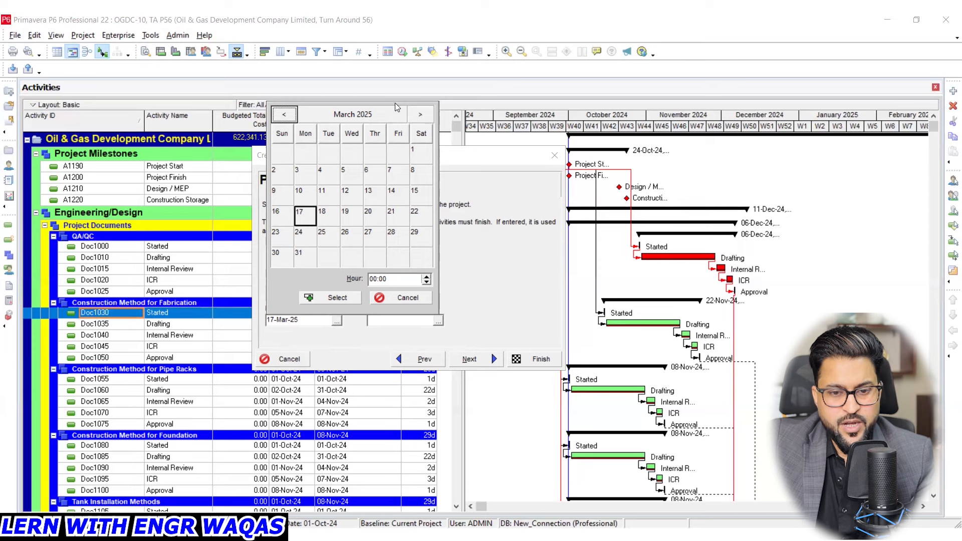
left_click(389, 115)
left_click(420, 114)
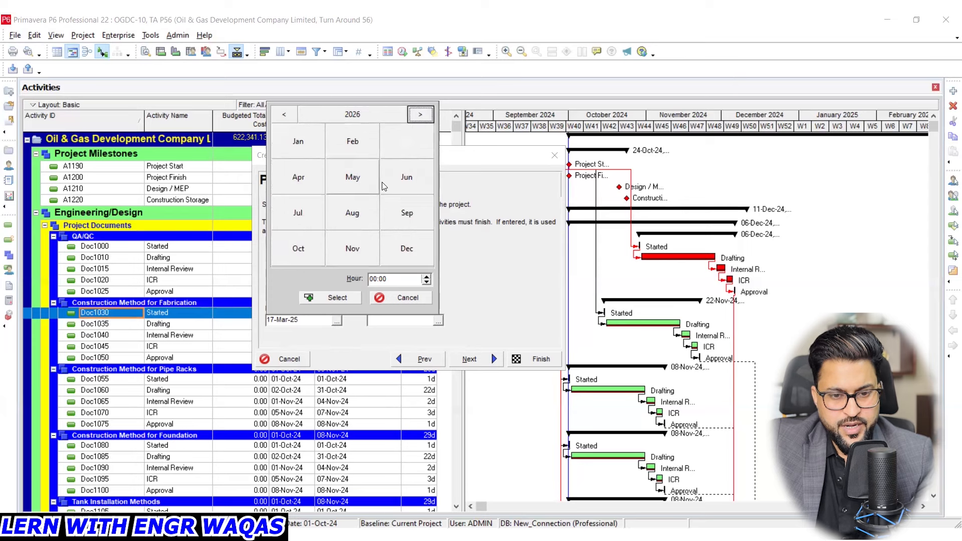
left_click(406, 152)
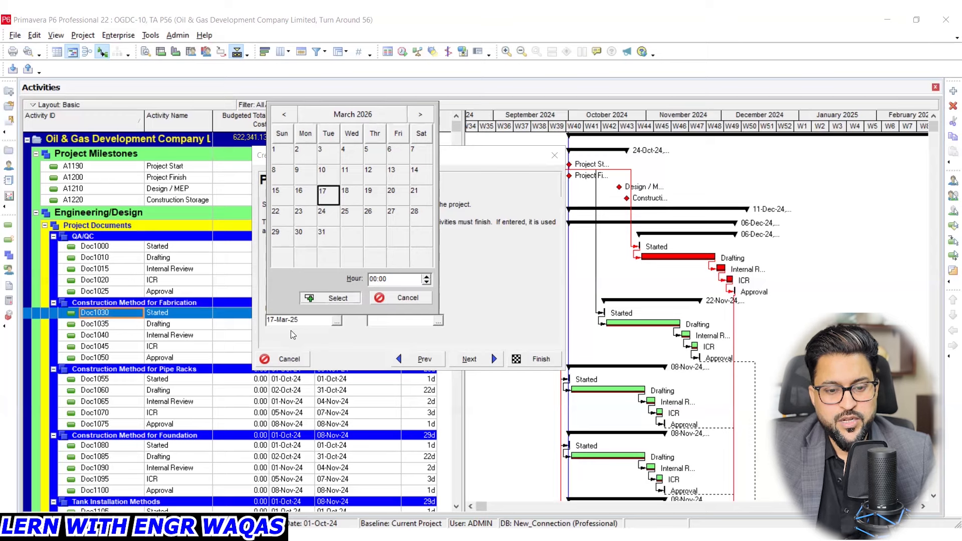
key("Return")
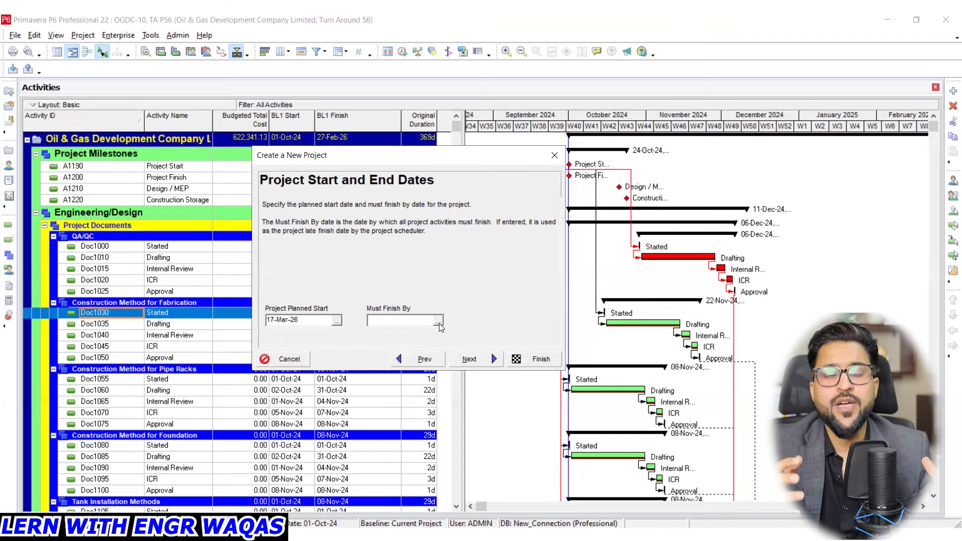
left_click(470, 358)
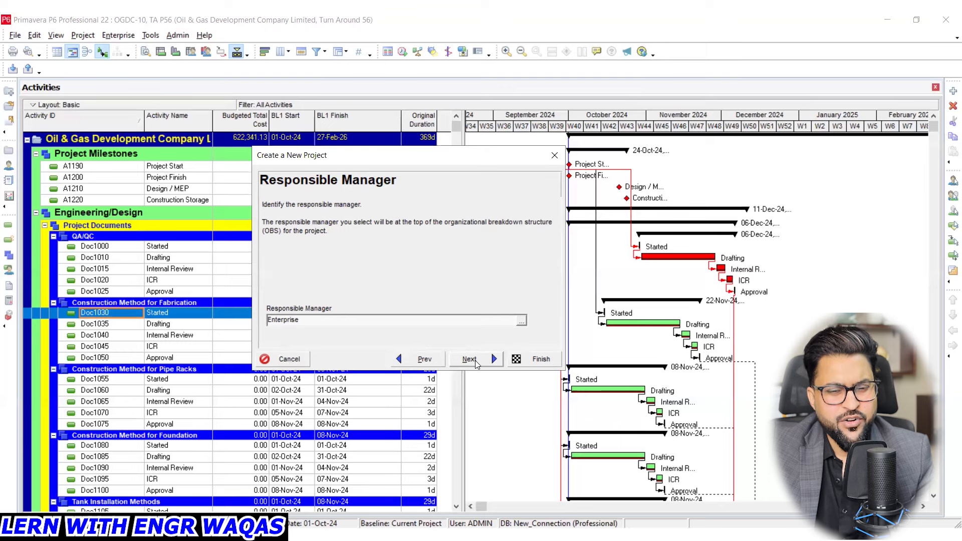
- Accept Enterprise as responsible manager and Standard Rate as rate type, and finish creating the project
left_click(470, 358)
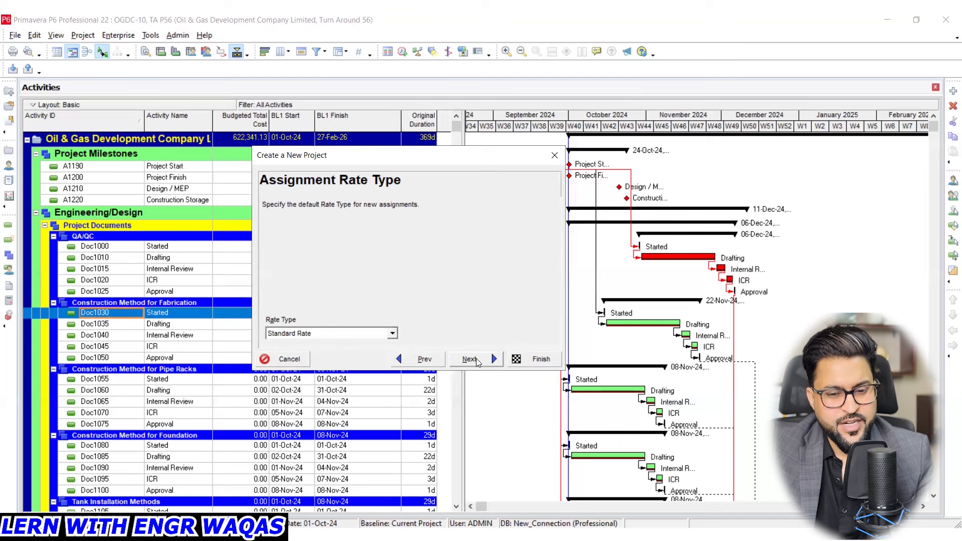
left_click(471, 359)
left_click(535, 359)
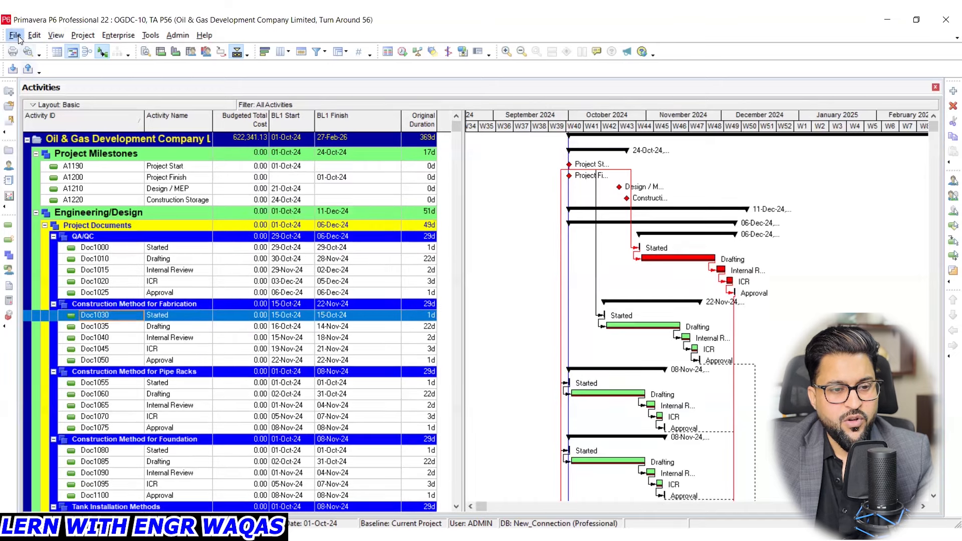
- Open the TA P56 project from the Students EPS node
left_click(16, 35)
mouse_move(29, 36)
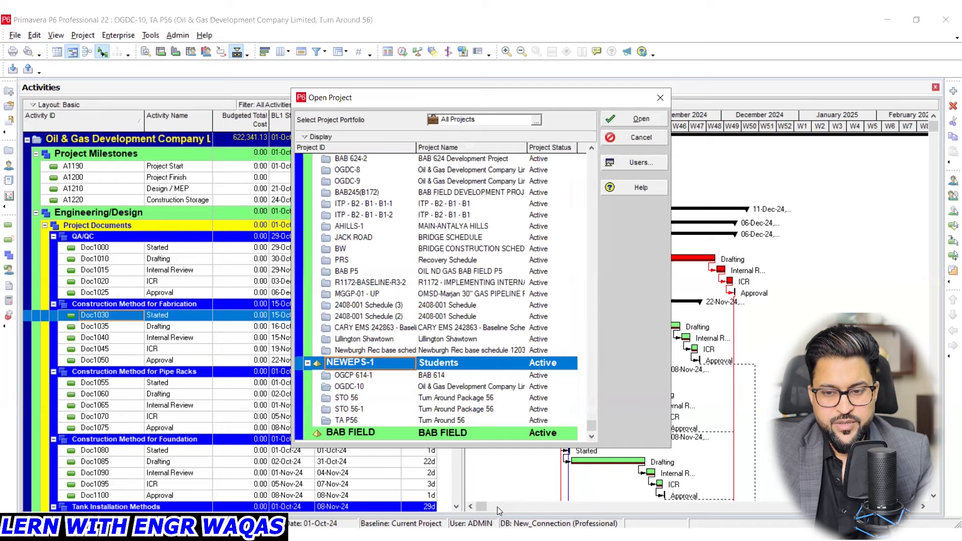
left_click(447, 425)
left_click(641, 120)
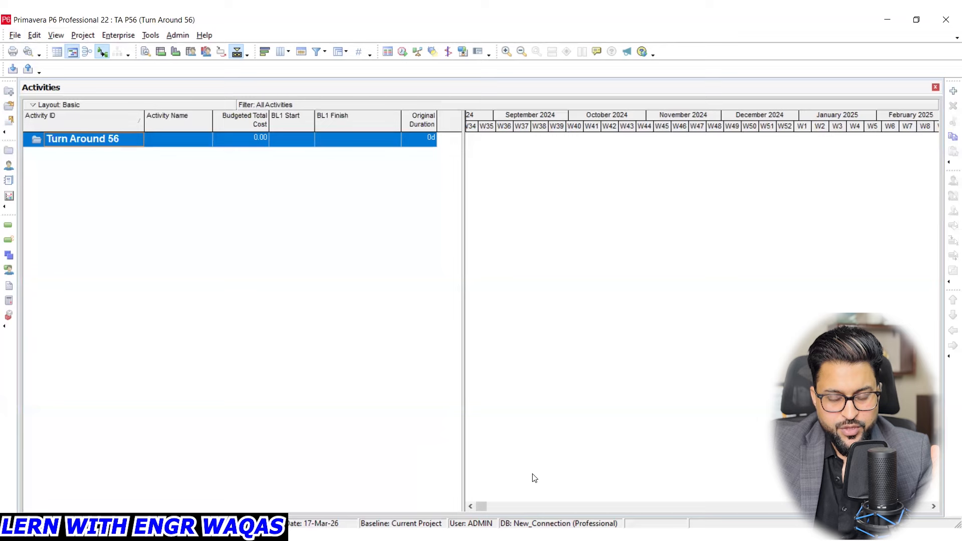
- Switch to the Heat Exchangers activity sheet in Excel and review the pre-turnaround activities on the Fixd Tube sheet
key("alt+Tab")
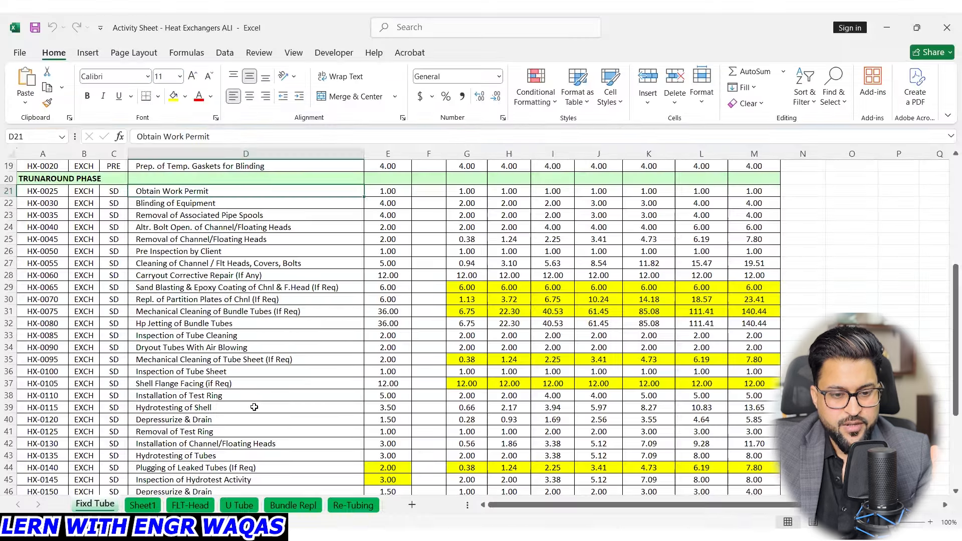
scroll(257, 395, "up", 4)
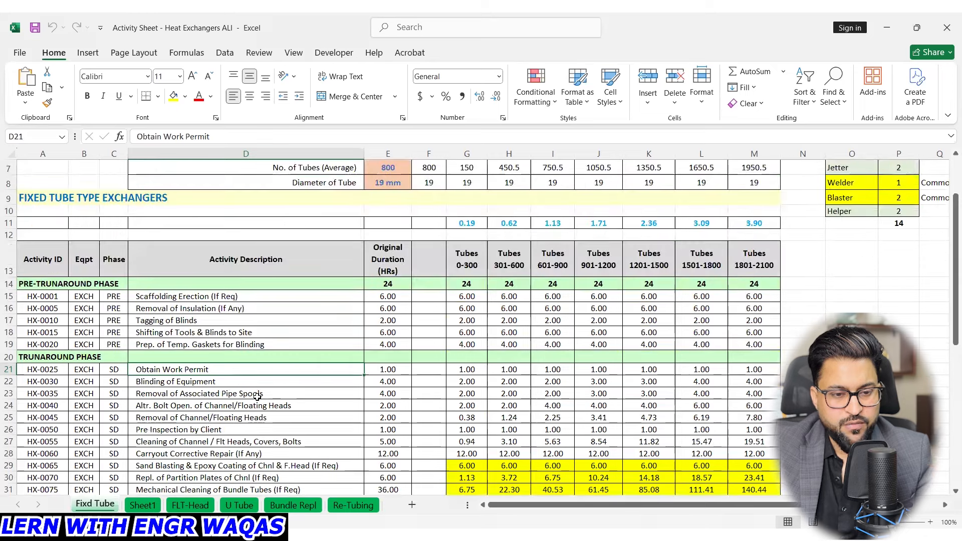
scroll(257, 396, "up", 2)
scroll(257, 397, "down", 3)
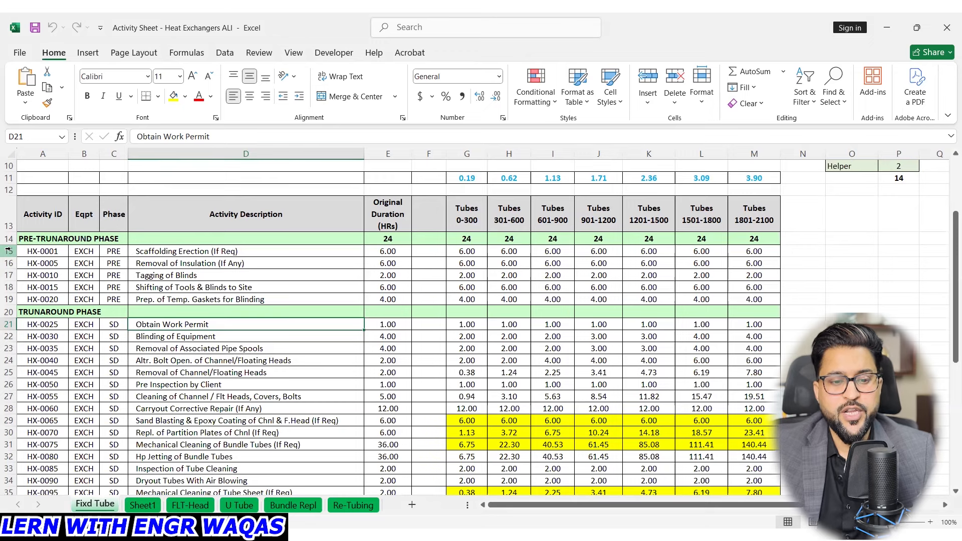
left_click(205, 286)
left_click(257, 298)
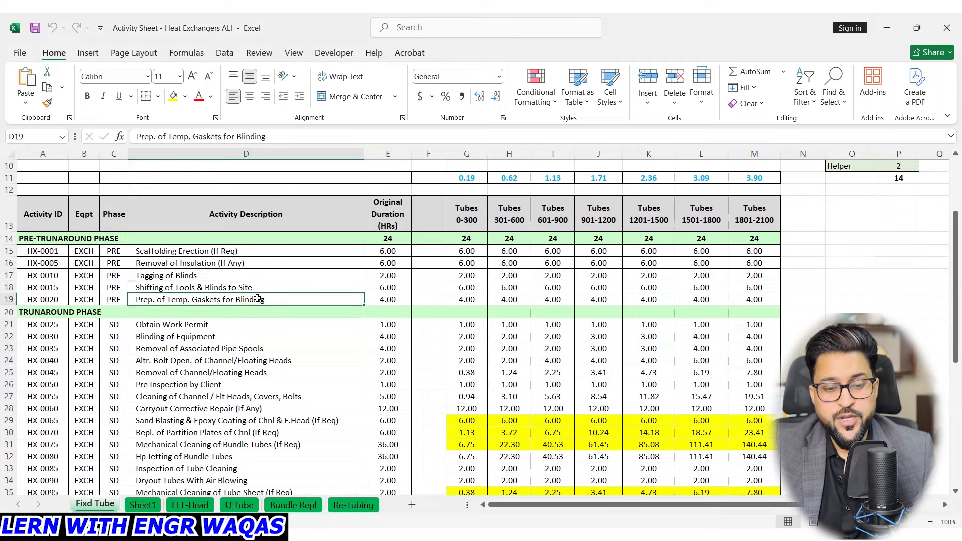
- Go through the turnaround activities from Obtain Work Permit onward and the post-turnaround activities on the Fixd Tube sheet
scroll(249, 323, "down", 3)
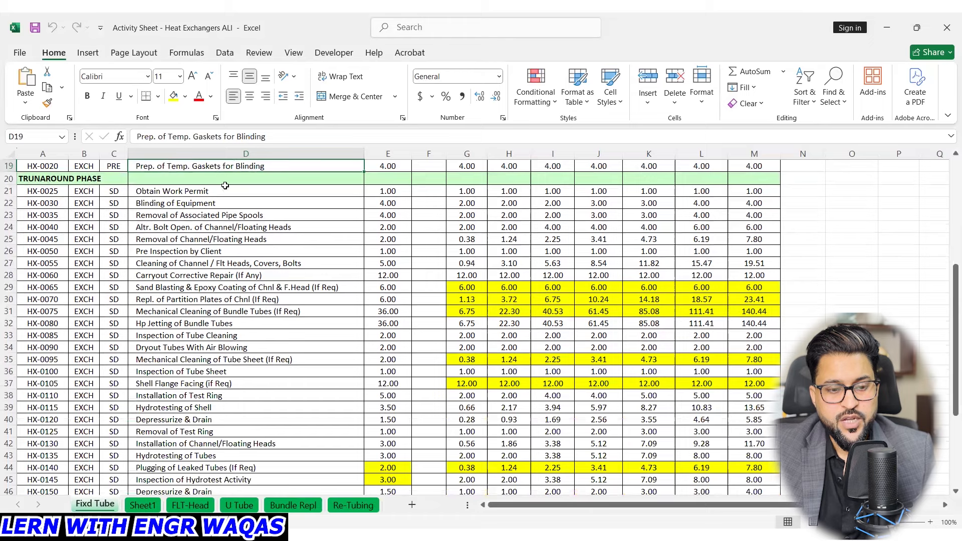
left_click(194, 194)
left_click(208, 203)
left_click(210, 214)
left_click(217, 226)
left_click(225, 239)
left_click(235, 251)
left_click(244, 263)
left_click(253, 276)
left_click(260, 287)
left_click(267, 299)
left_click(273, 311)
left_click(280, 323)
left_click(288, 336)
left_click(296, 347)
left_click(304, 359)
left_click(317, 385)
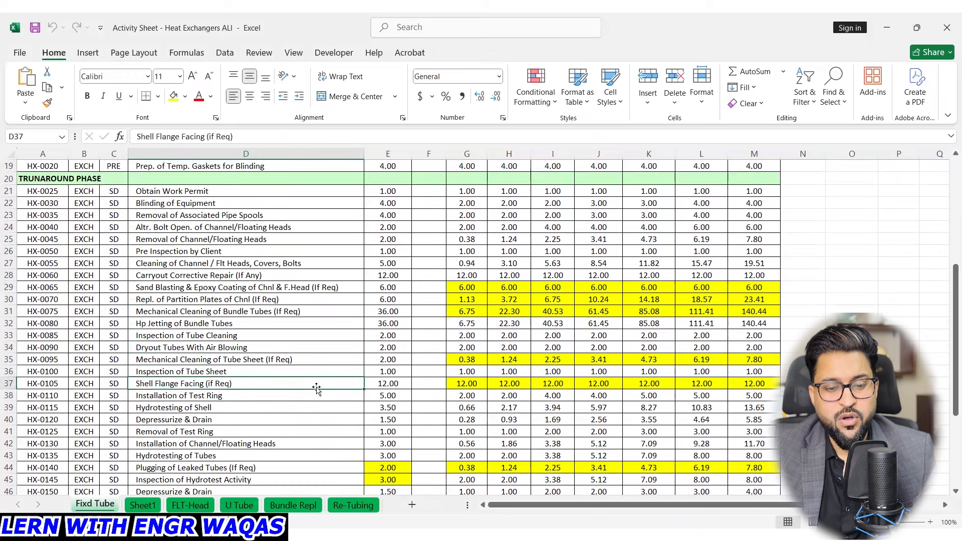
left_click(326, 397)
left_click(335, 408)
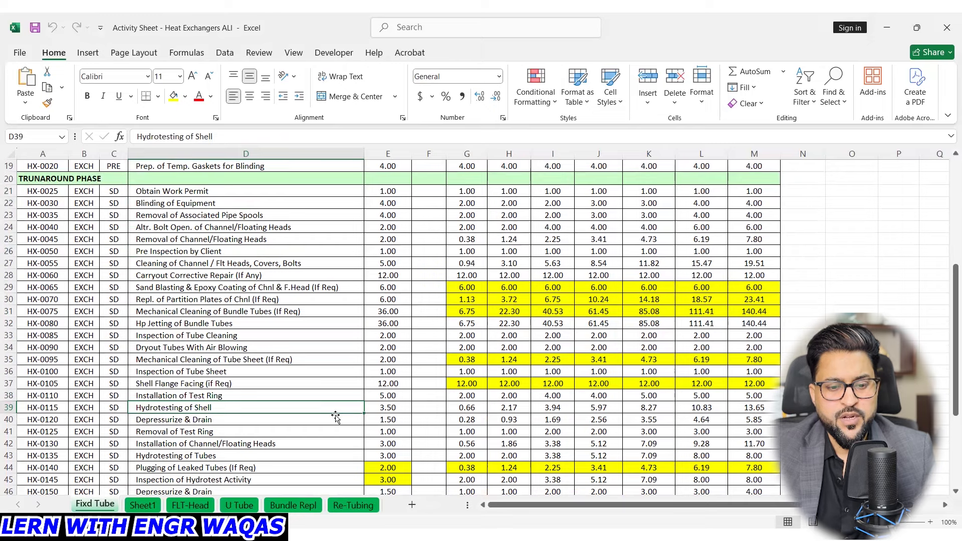
scroll(335, 416, "down", 1)
scroll(335, 417, "down", 4)
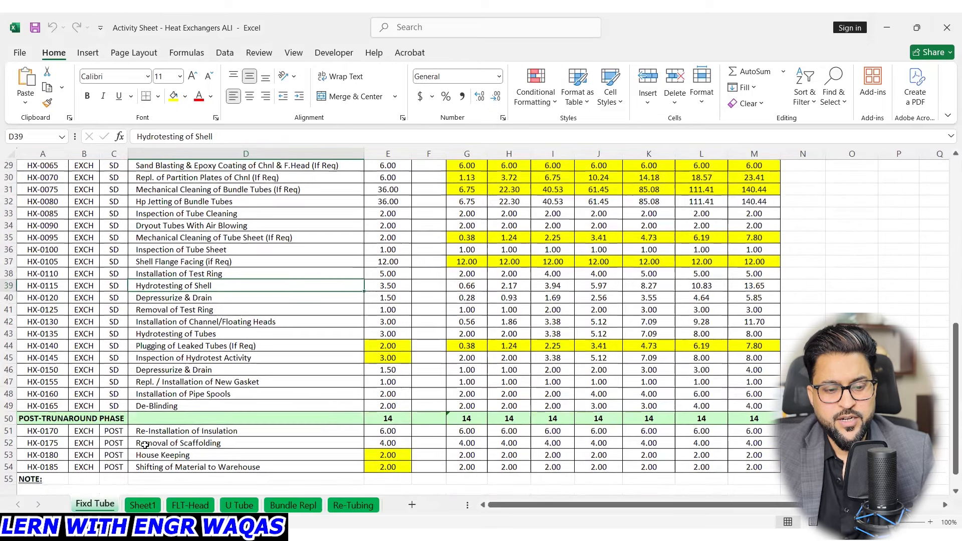
left_click(180, 409)
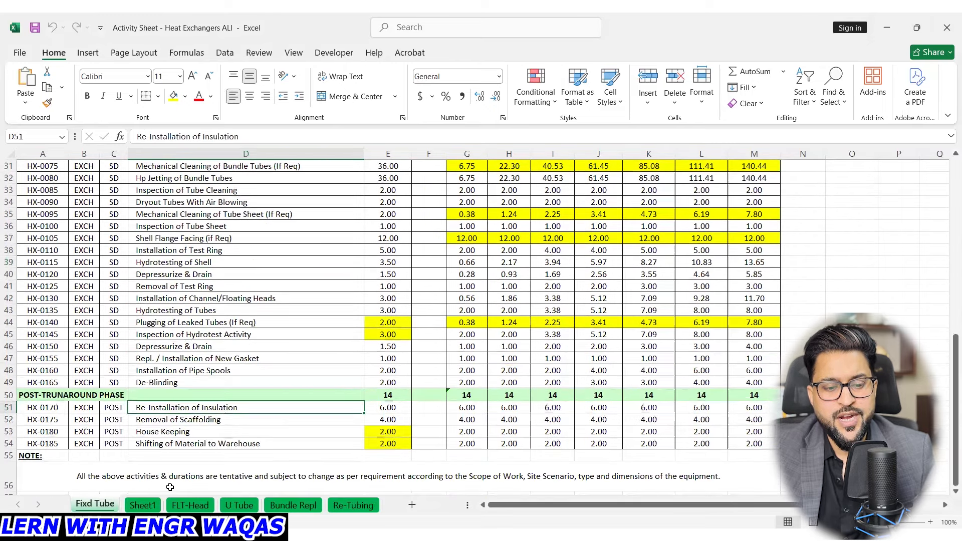
- Review the Pre-Turnaround Planning section on Sheet1, covering project management, HSE preparations, and logistics and procurement
left_click(152, 505)
scroll(293, 291, "up", 1)
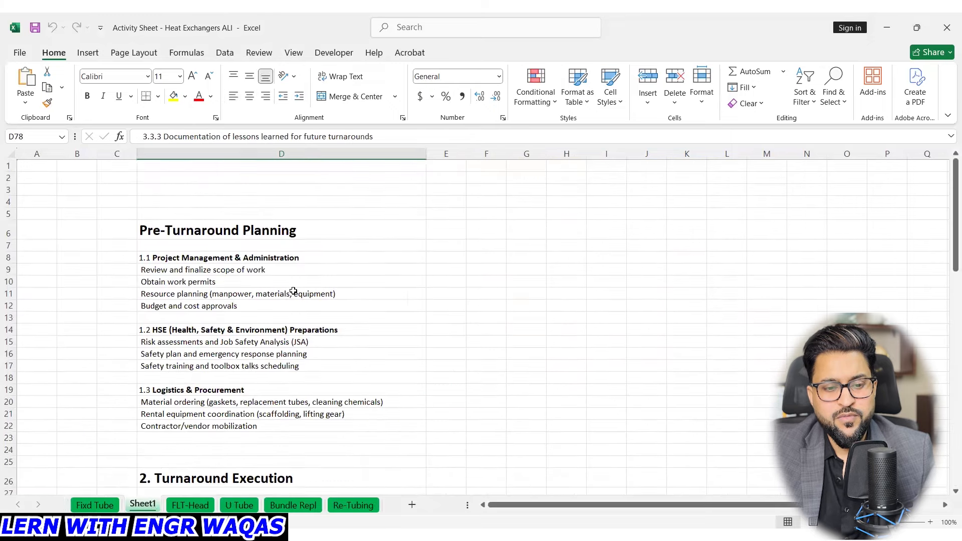
left_click(254, 229)
left_click(237, 268)
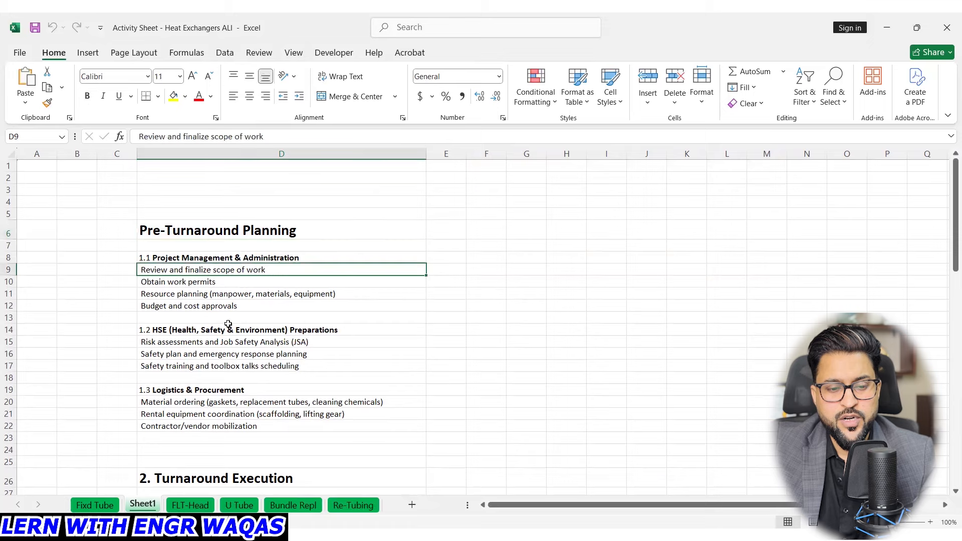
left_click(231, 254)
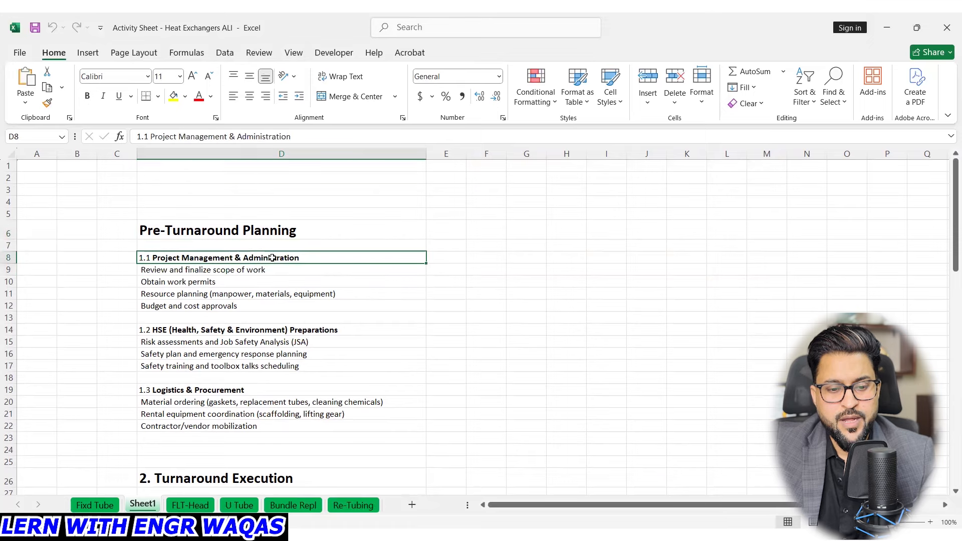
left_click(232, 332)
left_click(241, 391)
scroll(248, 407, "down", 1)
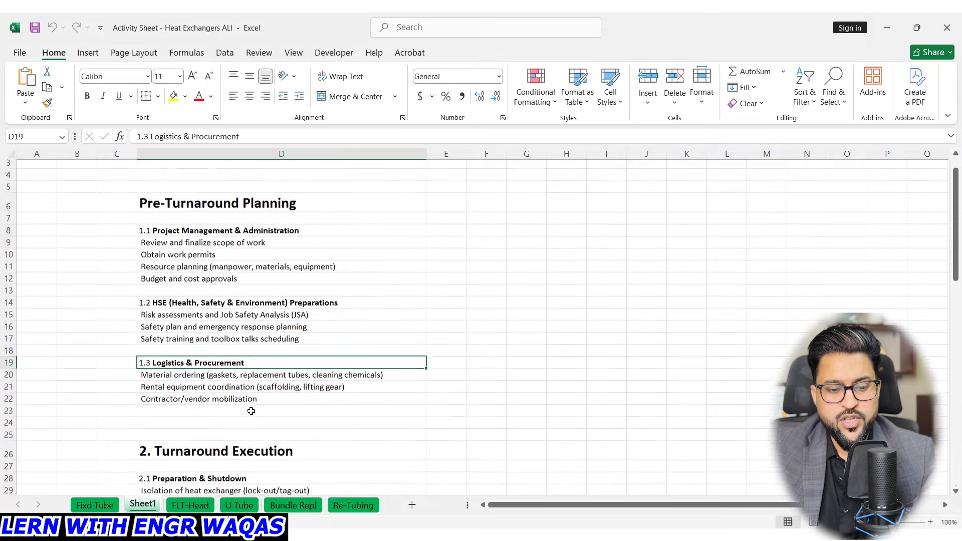
- Review the Preparation & Shutdown and Access & Disassembly groups under Turnaround Execution on Sheet1
left_click(256, 436)
scroll(248, 415, "down", 4)
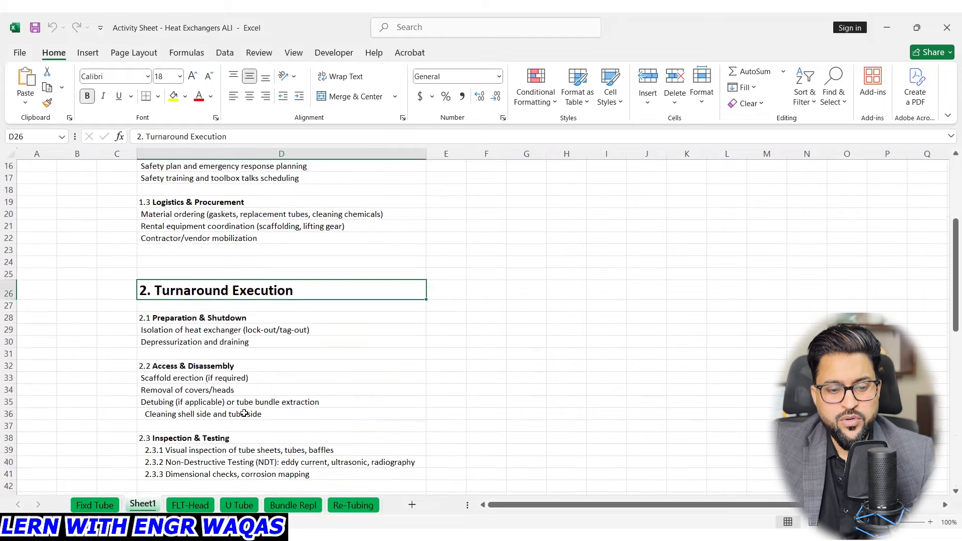
left_click(222, 321)
left_click(226, 361)
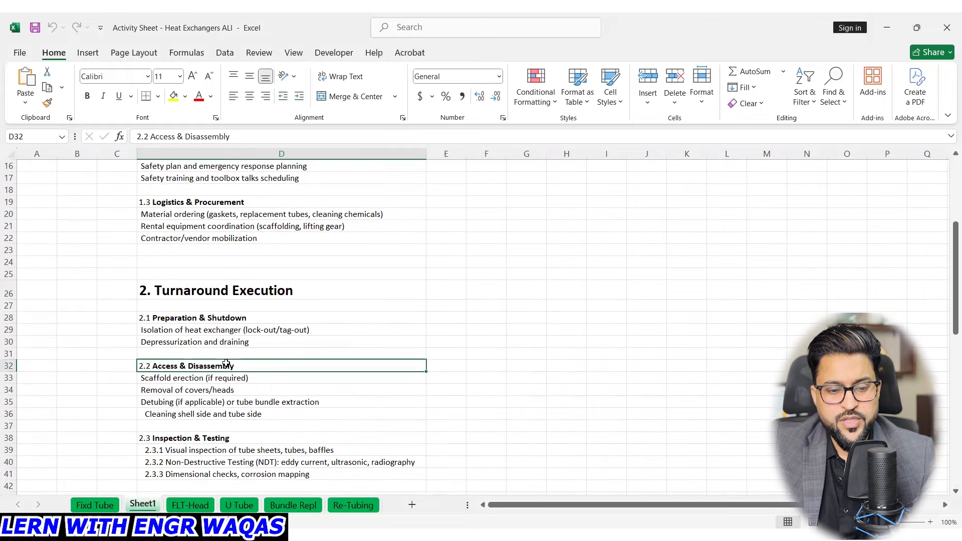
left_click(228, 319)
left_click(232, 366)
- Go through the remaining Turnaround Execution groups, from Inspection & Testing to Final Testing & Commissioning
scroll(233, 367, "down", 2)
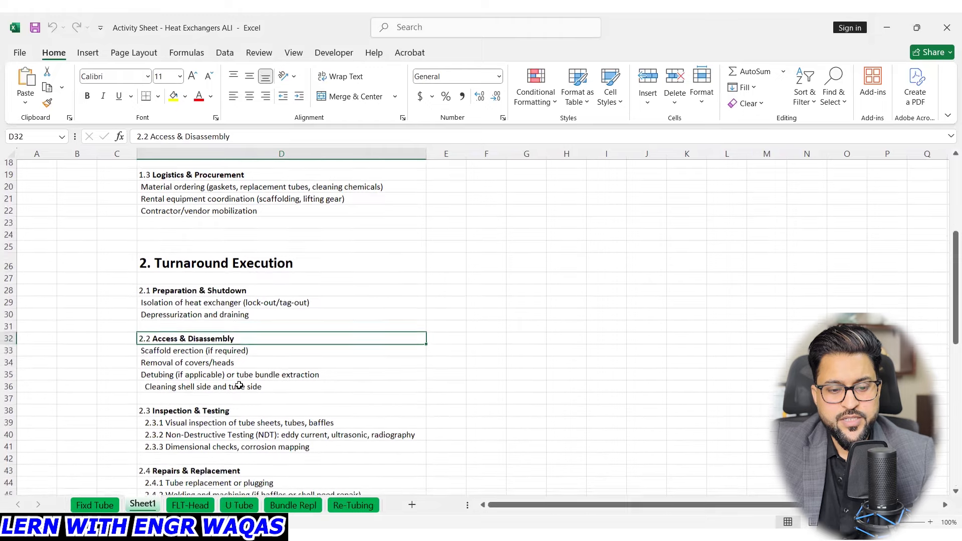
left_click(232, 366)
scroll(232, 365, "down", 2)
left_click(230, 348)
left_click(255, 420)
scroll(255, 420, "down", 1)
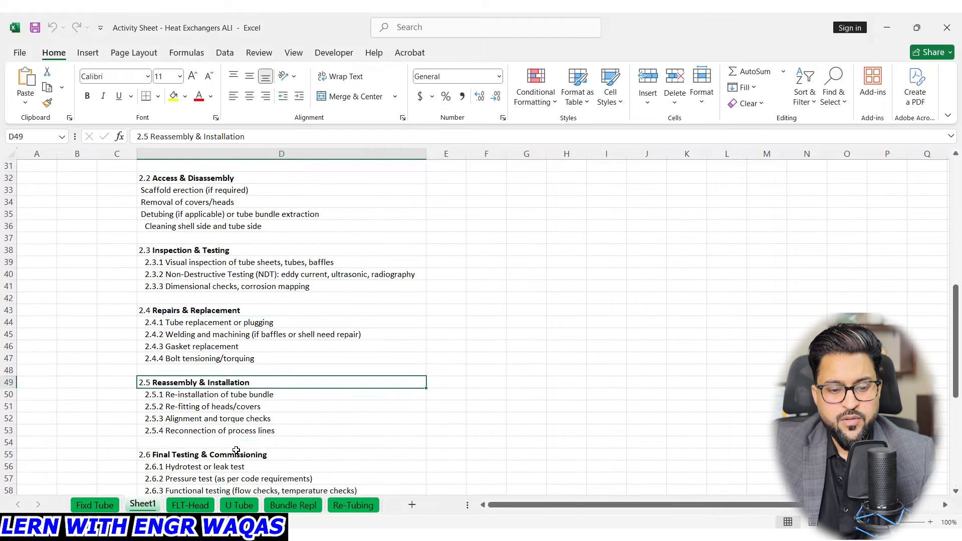
left_click(256, 449)
scroll(256, 449, "down", 3)
scroll(257, 450, "down", 2)
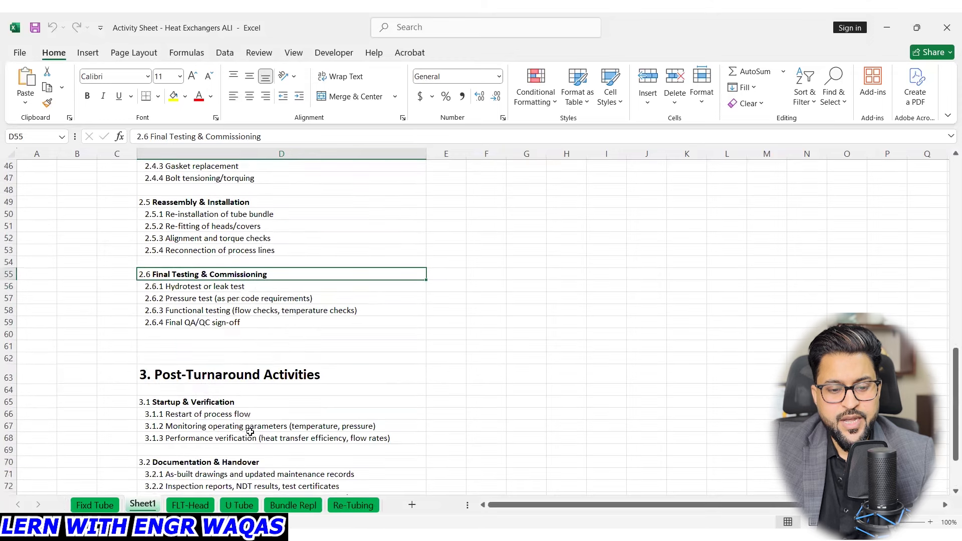
- Review the Post-Turnaround Activities section, covering startup and verification, documentation and handover, and close-out
left_click(243, 379)
left_click(233, 404)
scroll(244, 425, "down", 1)
left_click(250, 428)
scroll(263, 435, "down", 2)
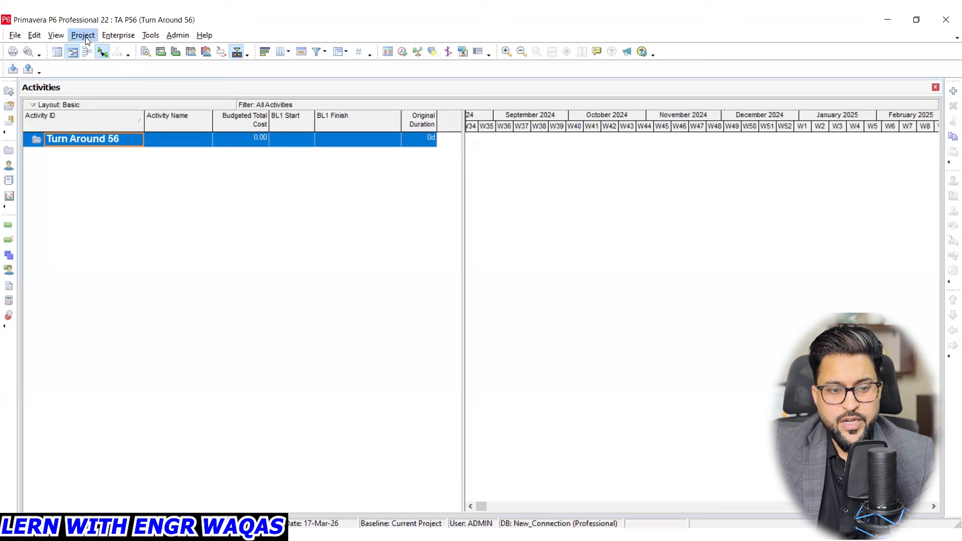
- Switch to Primavera P6, open the project's WBS and add an element named Pre Shutdown under Turn Around 56
left_click(85, 36)
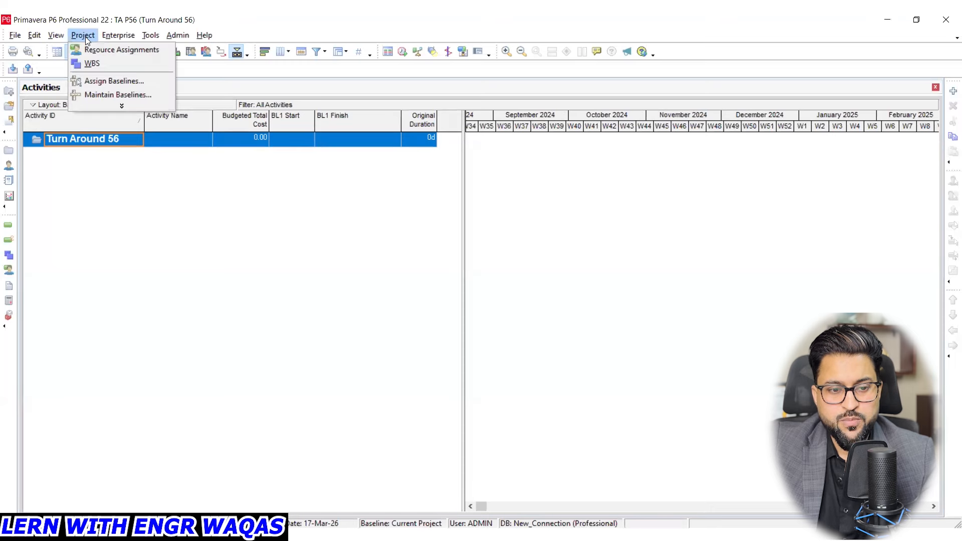
left_click(99, 63)
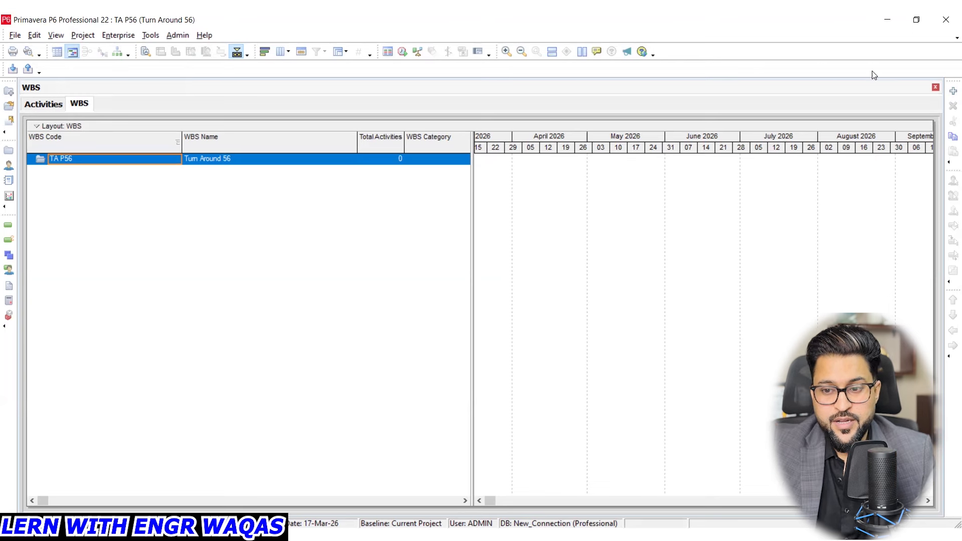
right_click(218, 157)
left_click(262, 241)
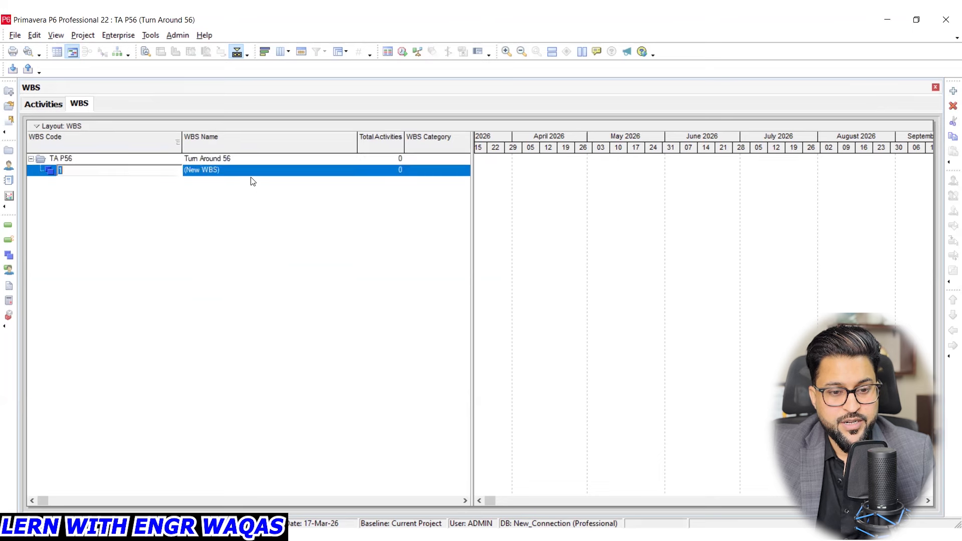
left_click(247, 172)
type("pRE")
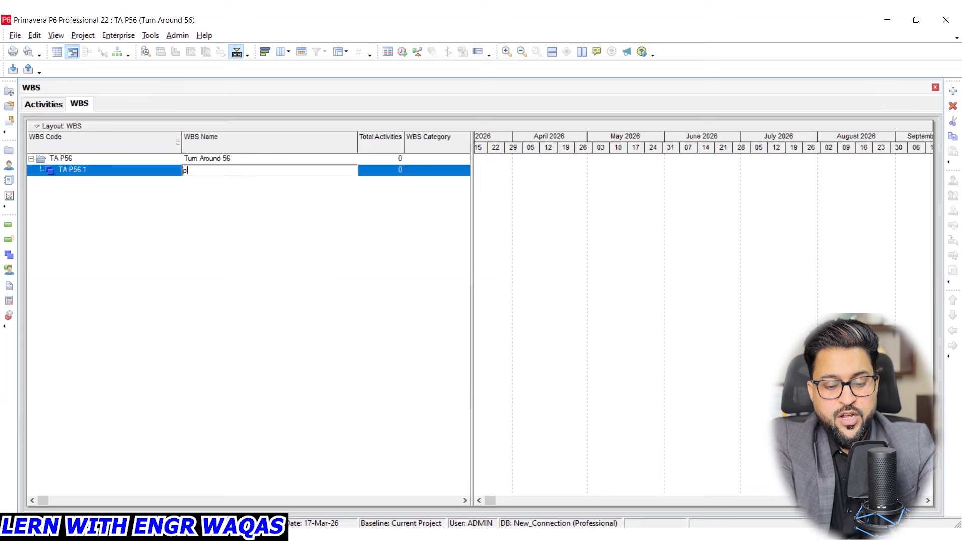
key("BackSpace")
key("BackSpace")
key("BackSpace")
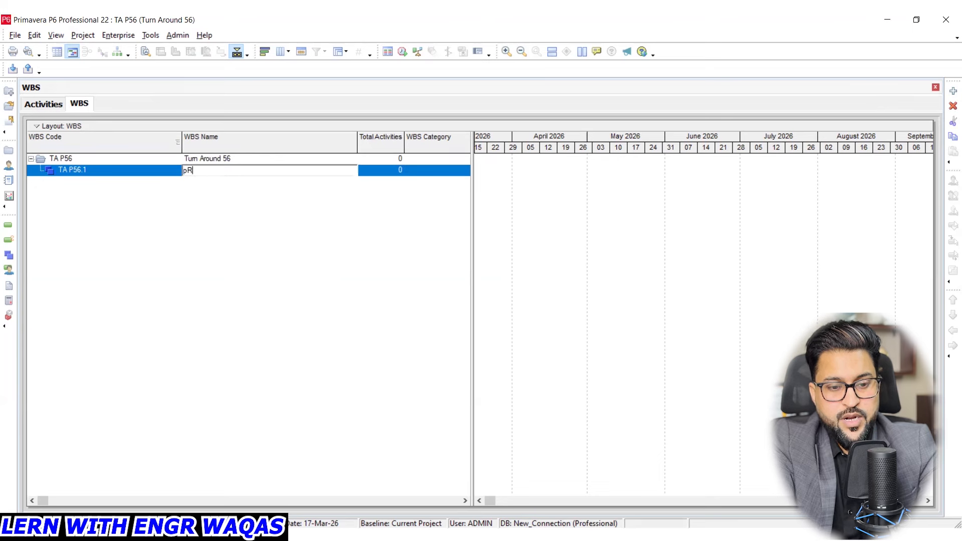
type("Pre")
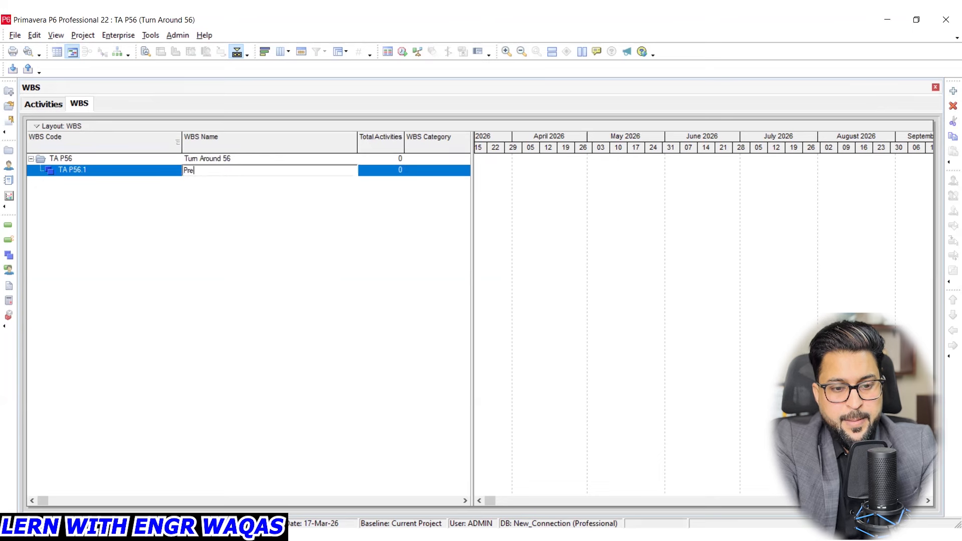
type(" Shu")
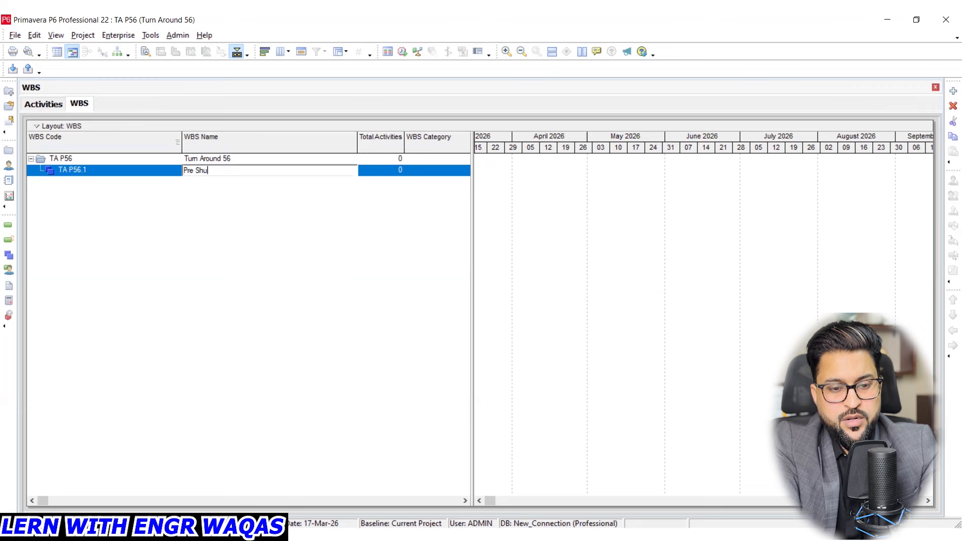
type("tdown")
key("Return")
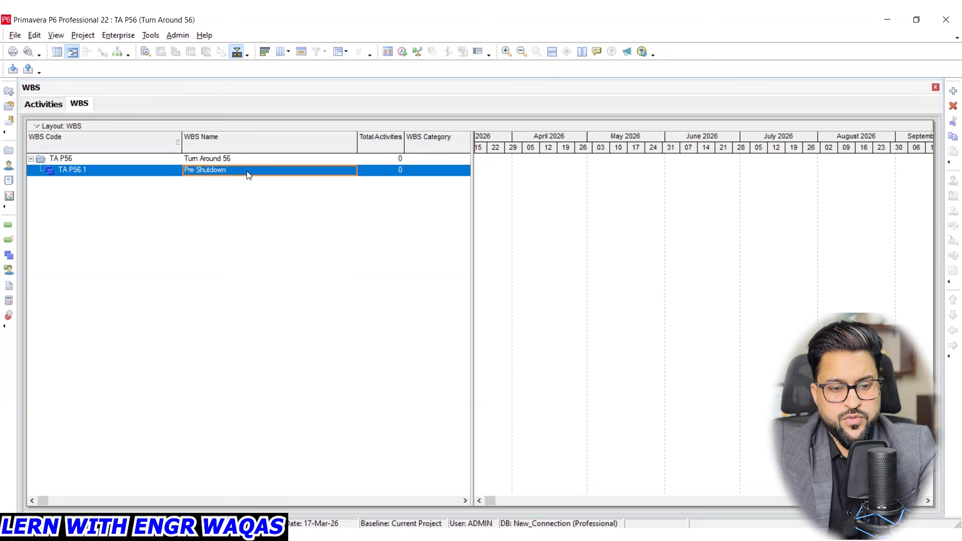
- Rename the Pre Shutdown WBS element to Pre T/A
left_click(231, 169)
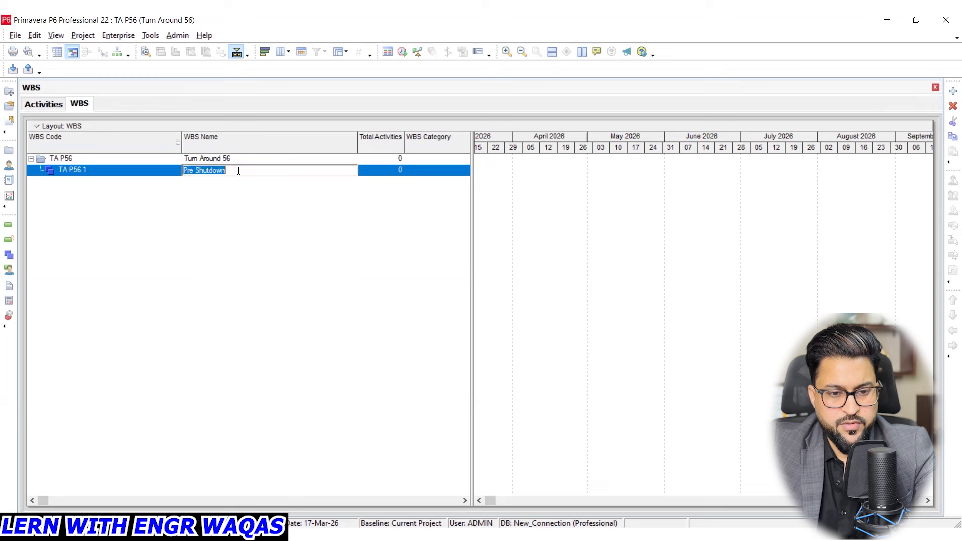
key("BackSpace")
key("BackSpace")
key("BackSpace")
key("BackSpace")
key("BackSpace")
key("BackSpace")
key("BackSpace")
key("BackSpace")
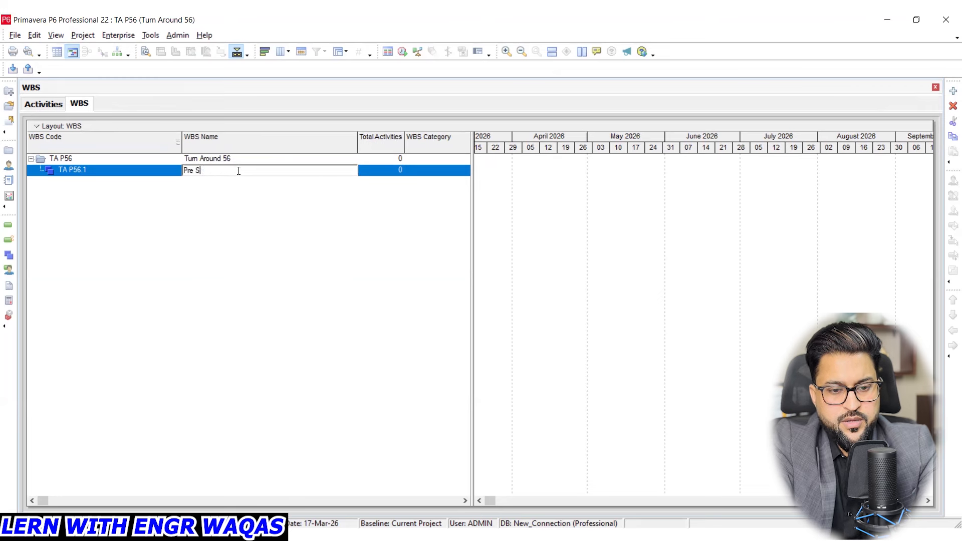
type("T")
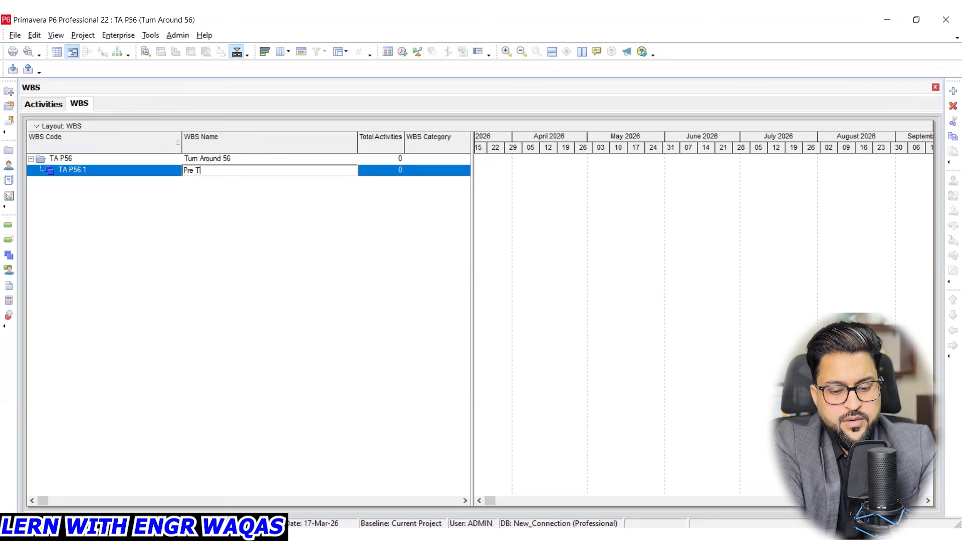
type("/A")
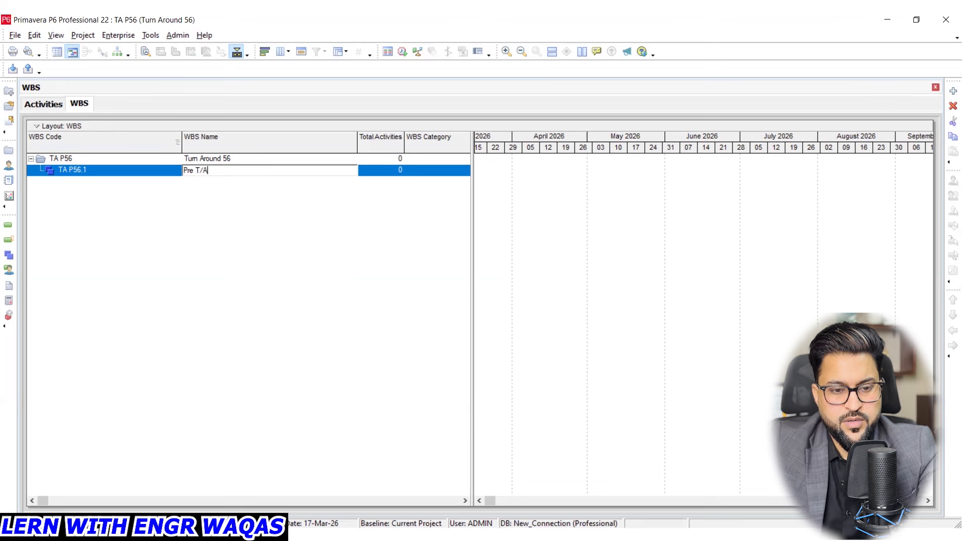
- Add a second WBS element named Turn Around directly under the Turn Around 56 project
left_click(265, 162)
right_click(258, 160)
left_click(300, 243)
left_click(237, 184)
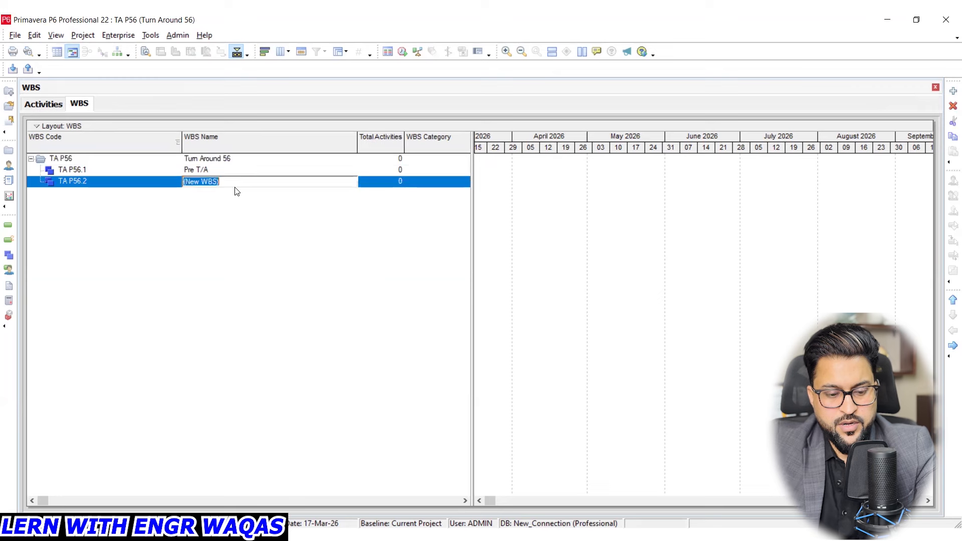
type("Tur")
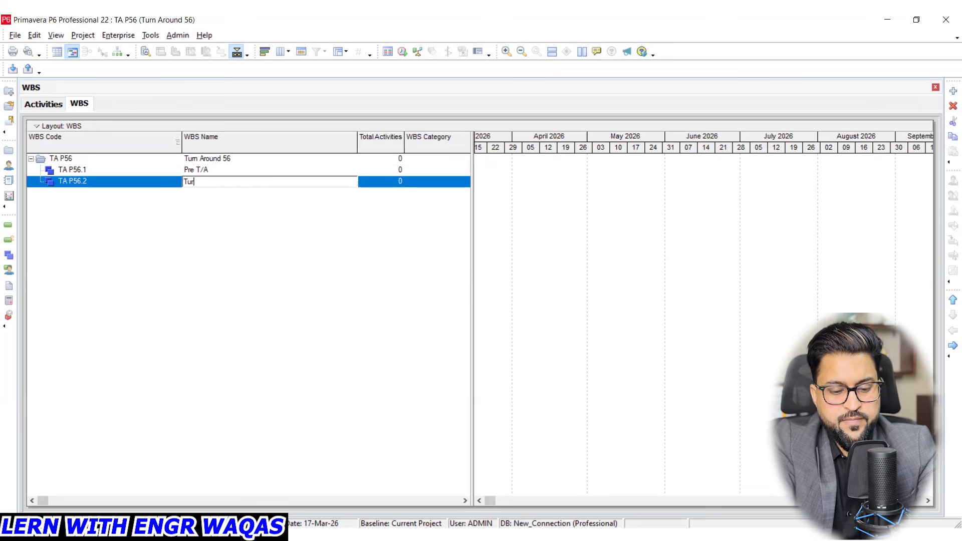
type("n Around")
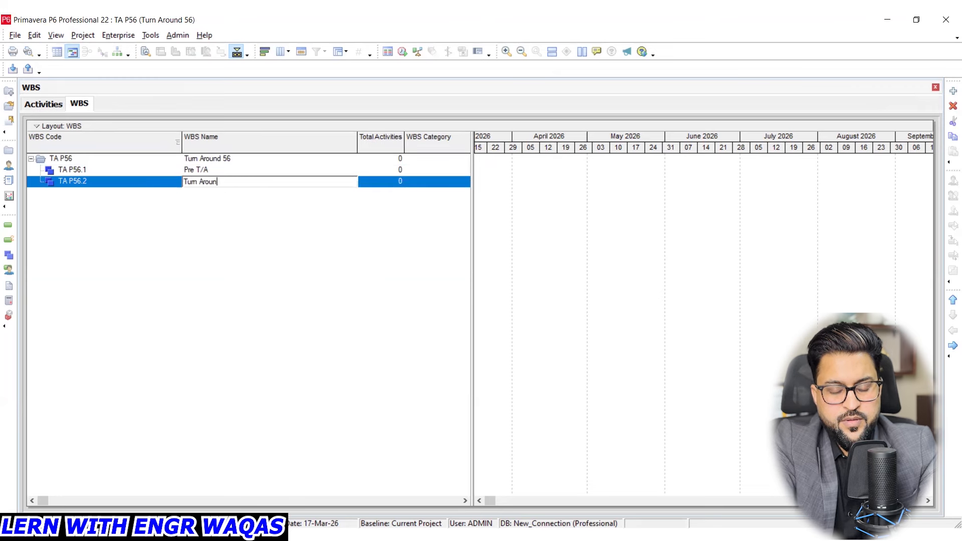
key("Return")
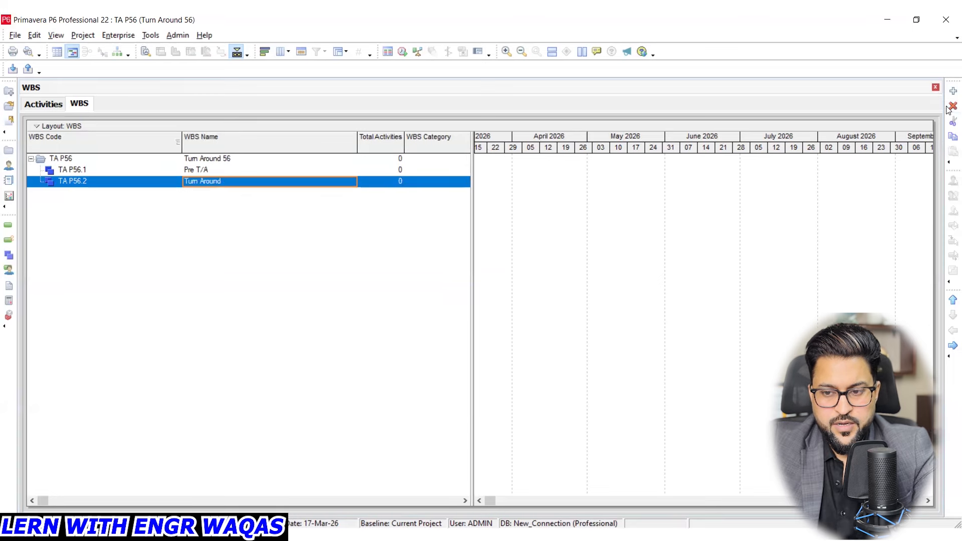
- Add a third WBS element named Post T/A directly under the Turn Around 56 project
left_click(238, 158)
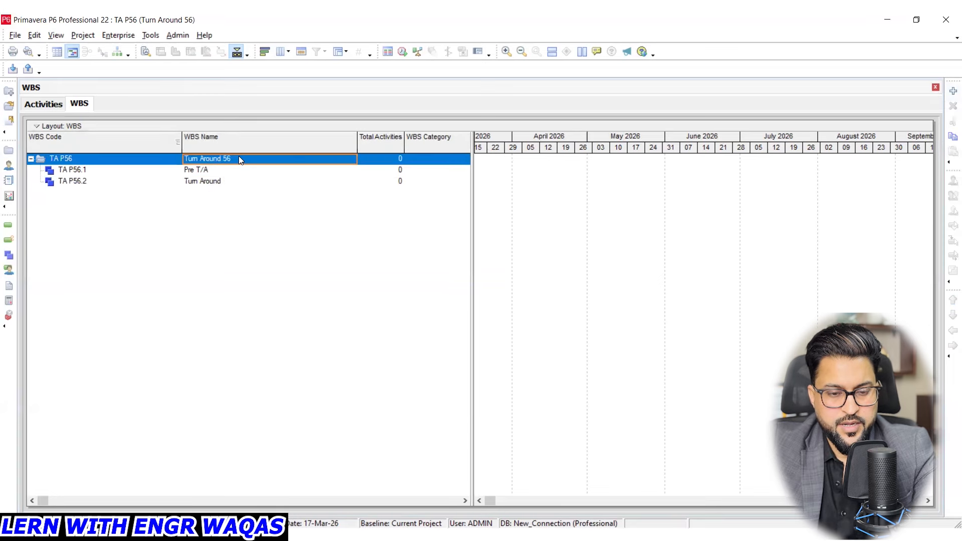
right_click(239, 157)
left_click(274, 241)
left_click(225, 192)
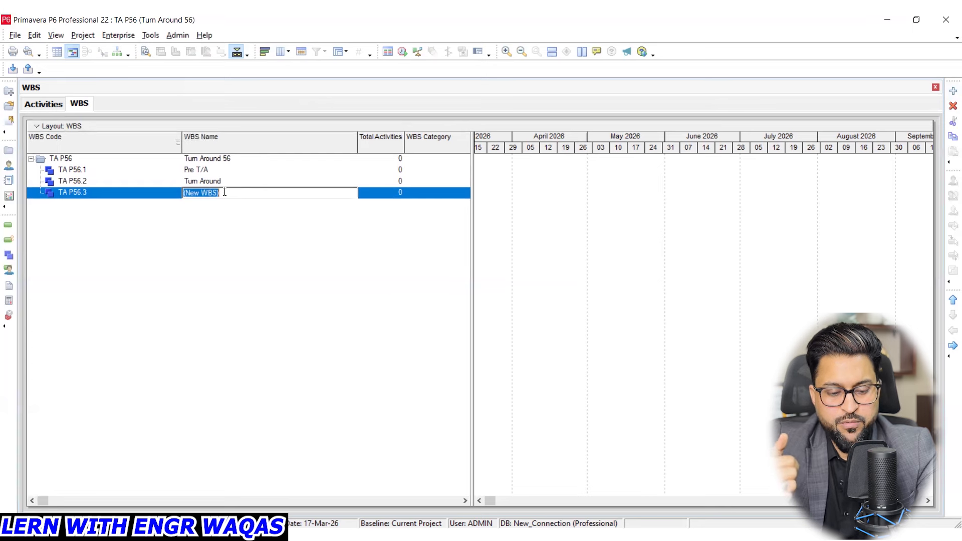
type("Post ")
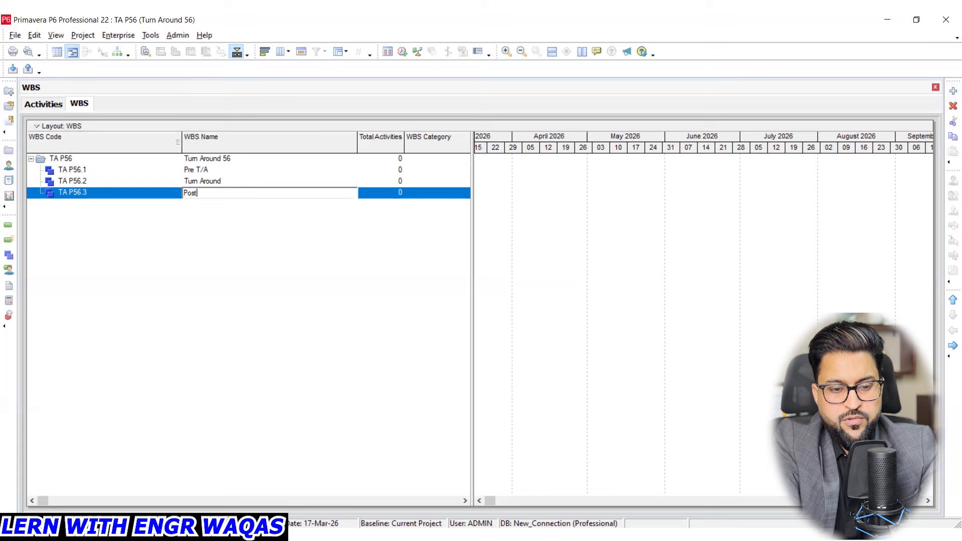
type("T/A")
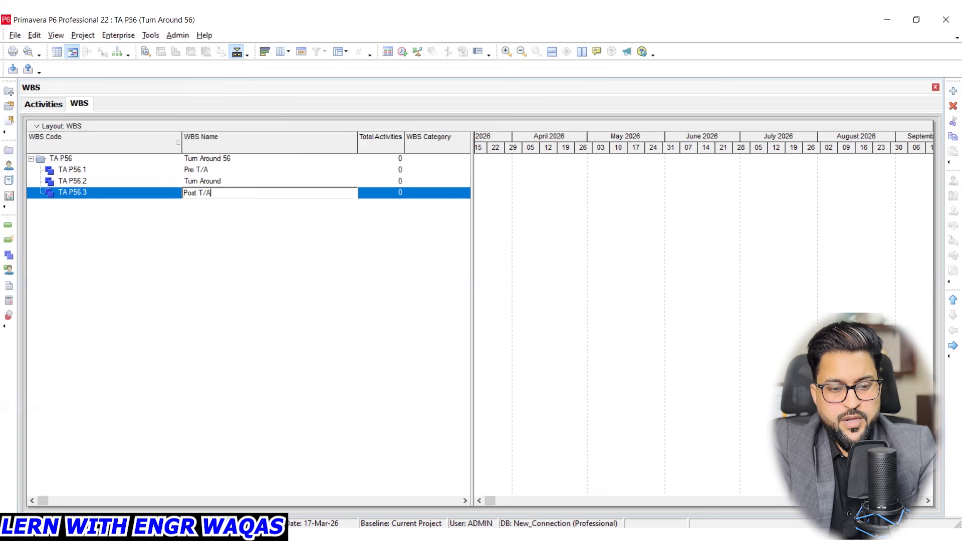
key("Return")
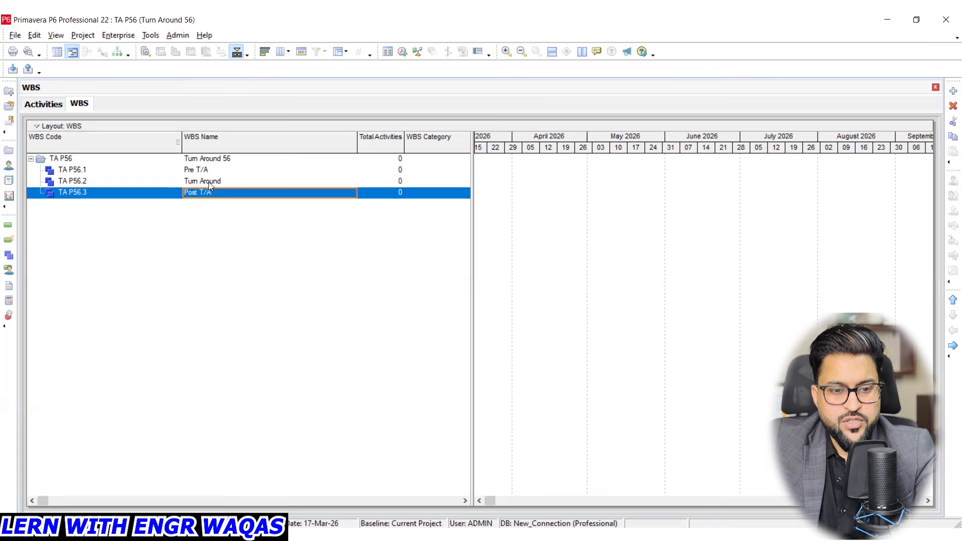
- Look over the WBS hierarchy, going through the project node and its Pre T/A, Turn Around and Post T/A elements
left_click(205, 169)
left_click(221, 182)
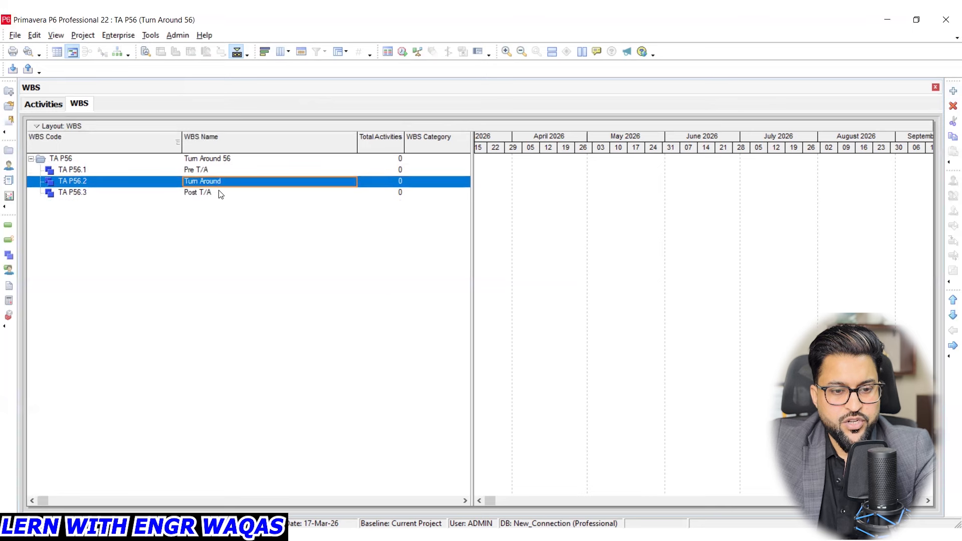
left_click(221, 194)
left_click(221, 162)
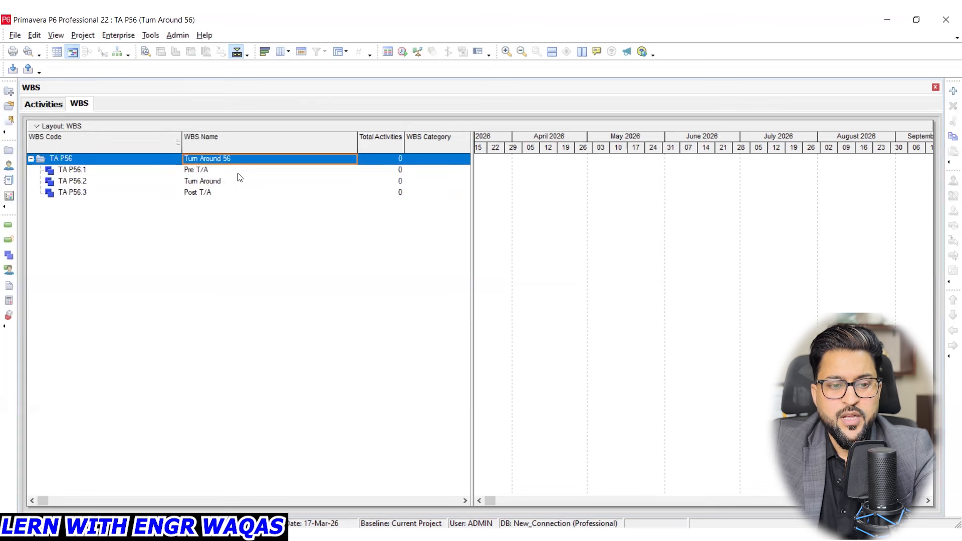
left_click(224, 175)
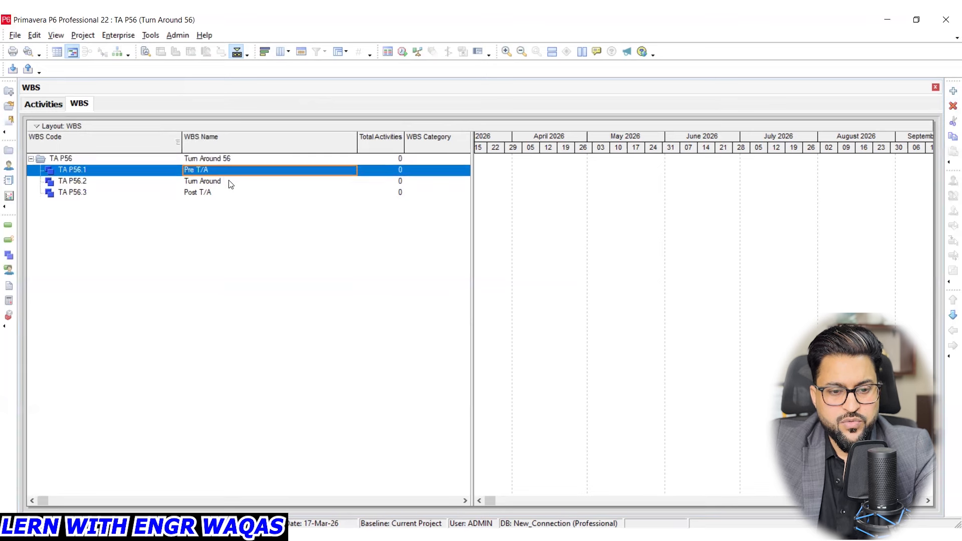
left_click(225, 181)
left_click(222, 192)
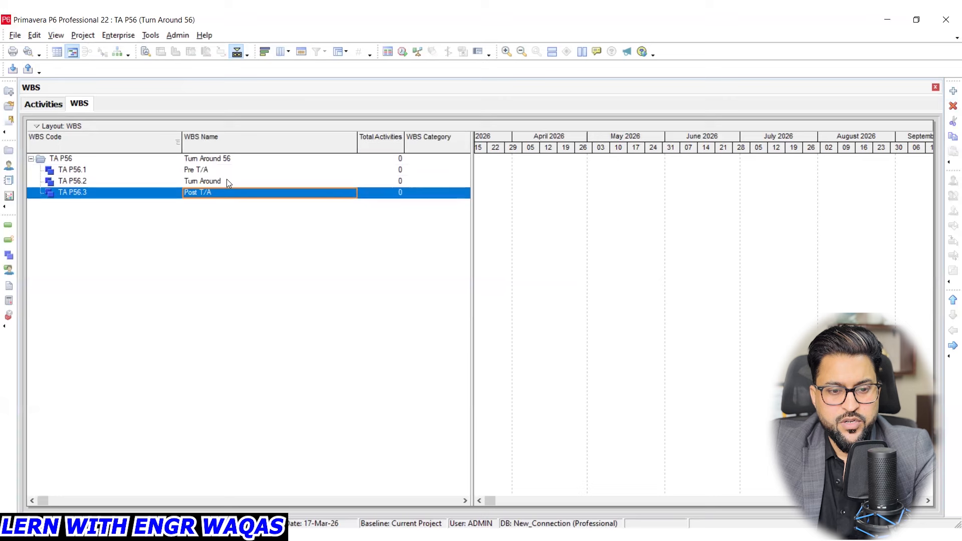
- Review the Pre T/A, Turn Around and Post T/A elements in both the WBS and Activities views
left_click(227, 179)
left_click(227, 170)
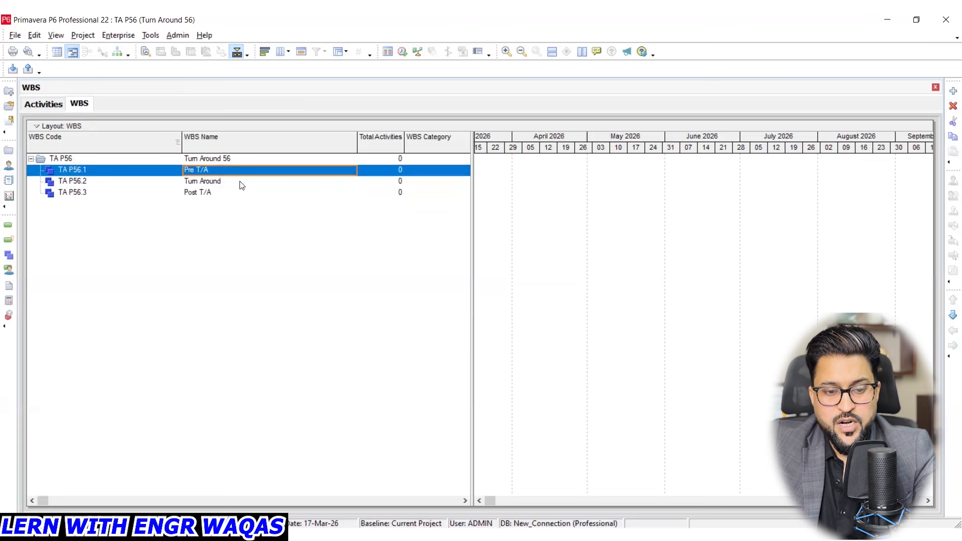
left_click(46, 105)
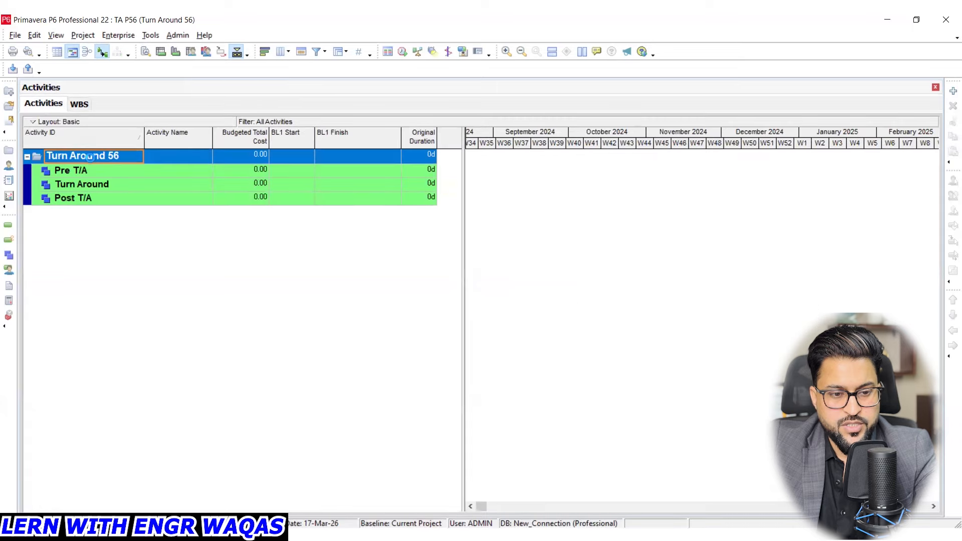
left_click(79, 104)
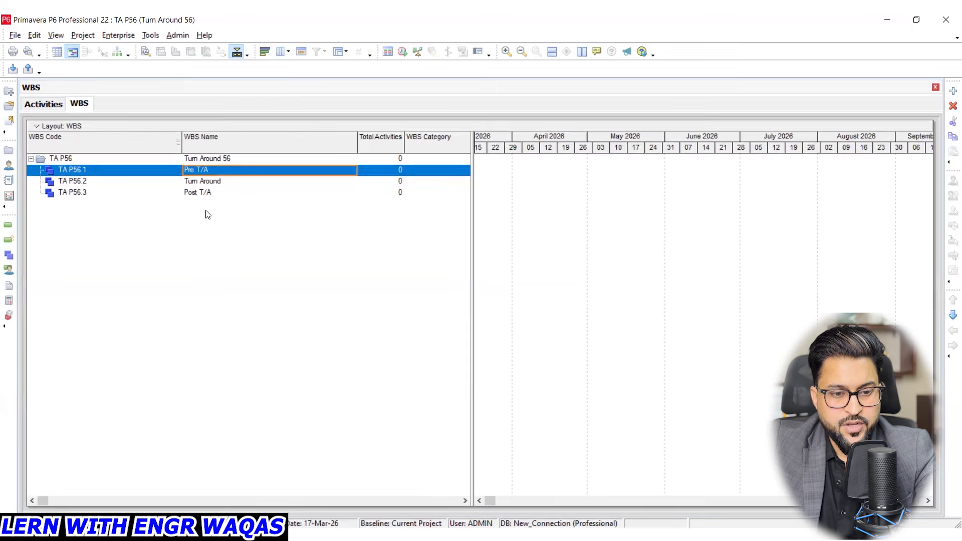
left_click(216, 182)
left_click(202, 171)
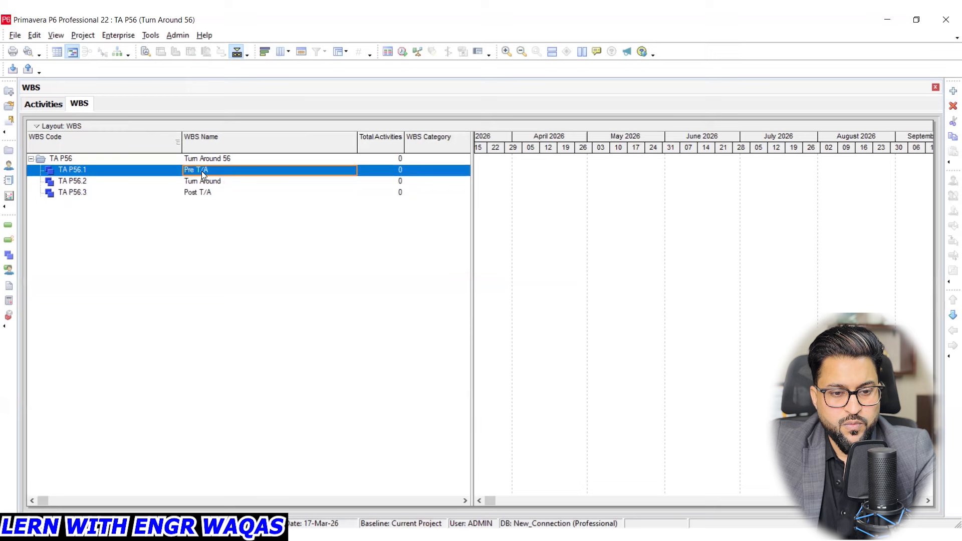
left_click(50, 105)
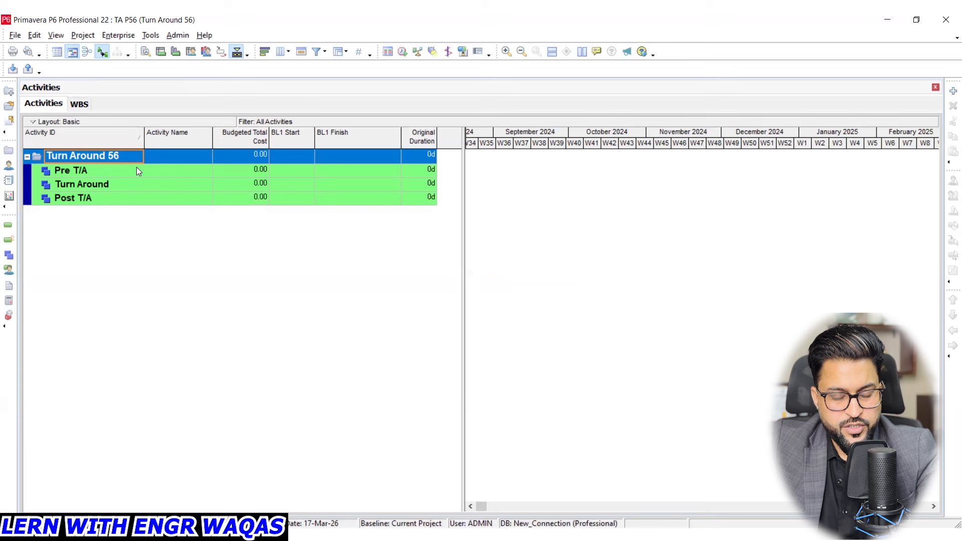
left_click(80, 104)
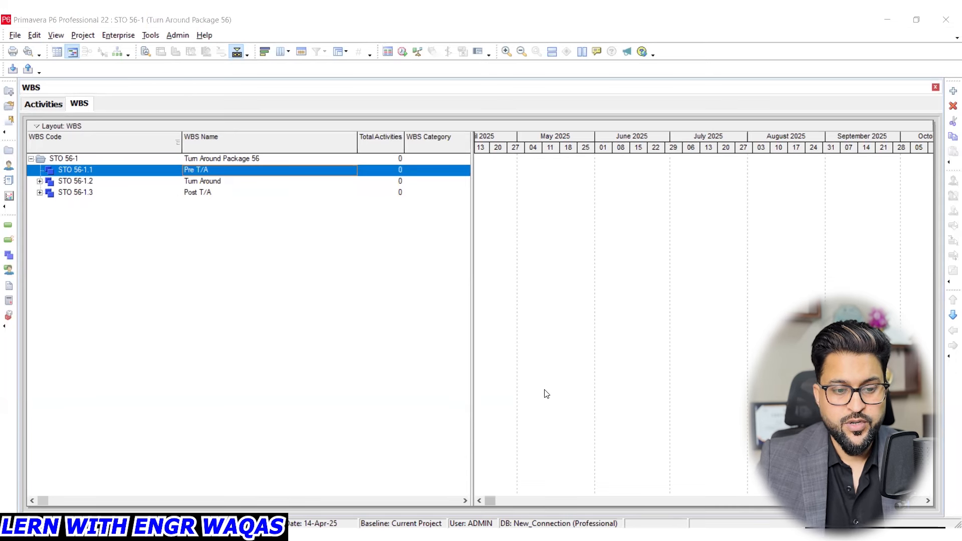
- Add a WBS element named Documentation under Pre T/A, consulting the Pre-Turnaround Planning sections of the Excel activity sheet
right_click(195, 171)
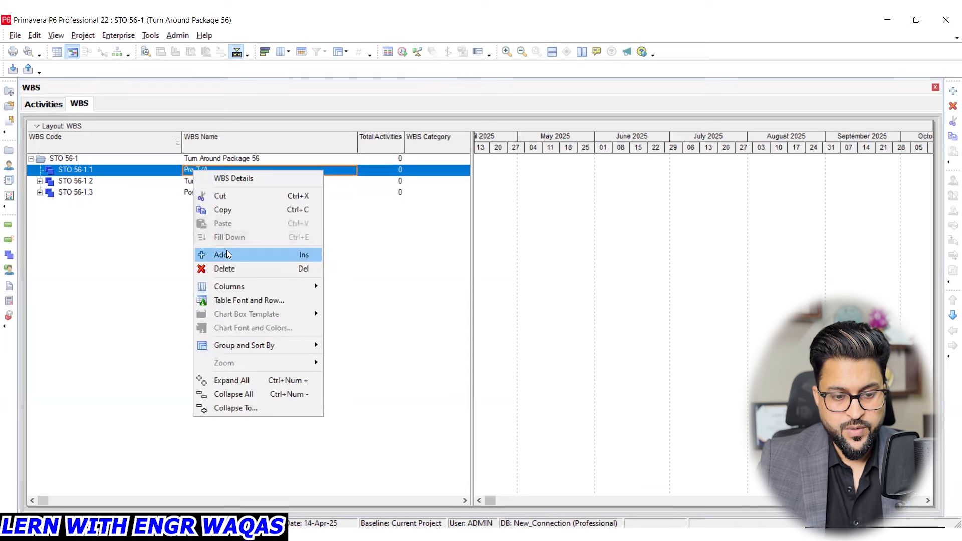
left_click(227, 250)
left_click(228, 181)
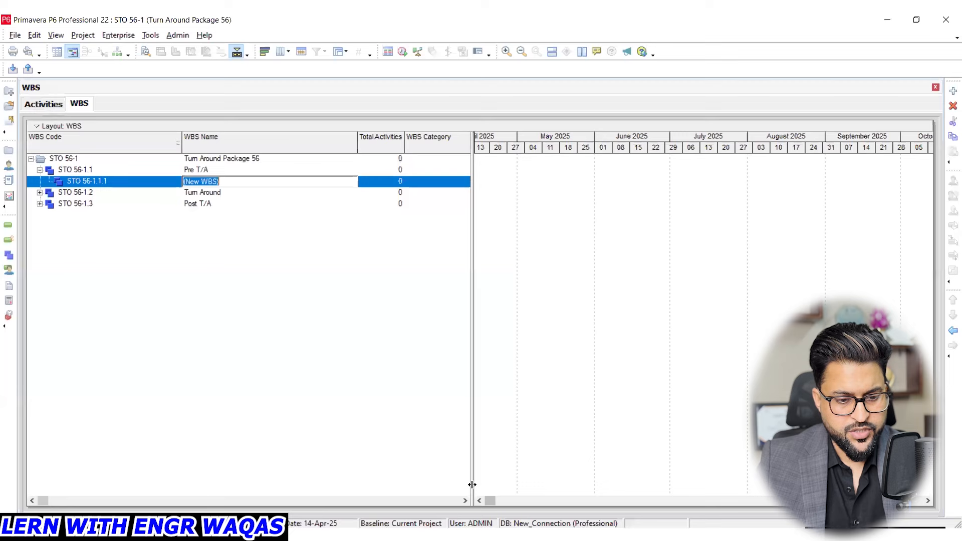
key("alt+Tab")
scroll(240, 351, "up", 2)
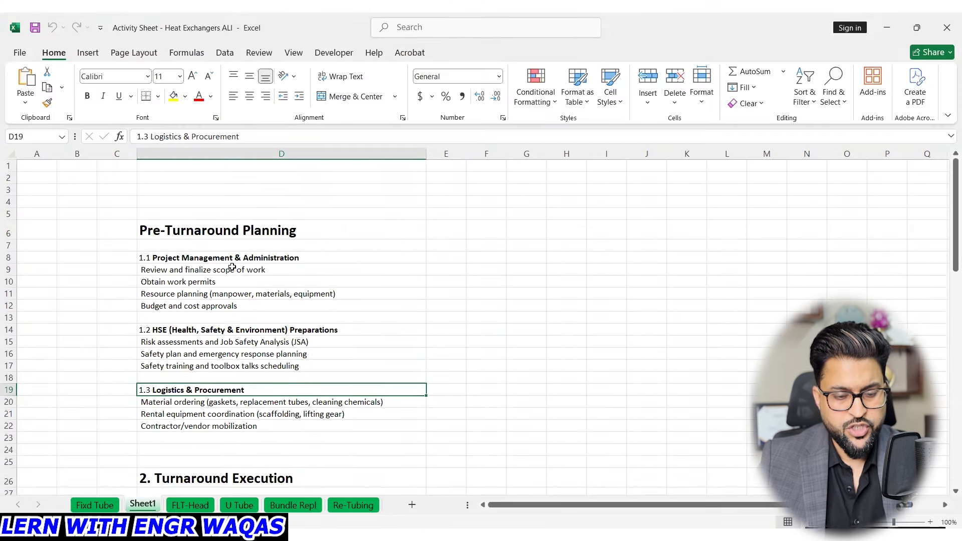
left_click(206, 257)
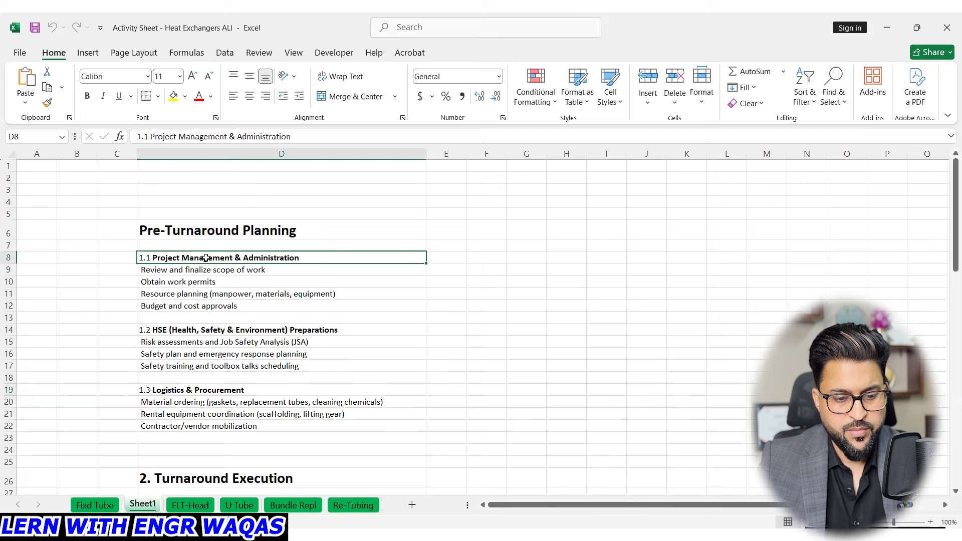
left_click(184, 328)
left_click(195, 391)
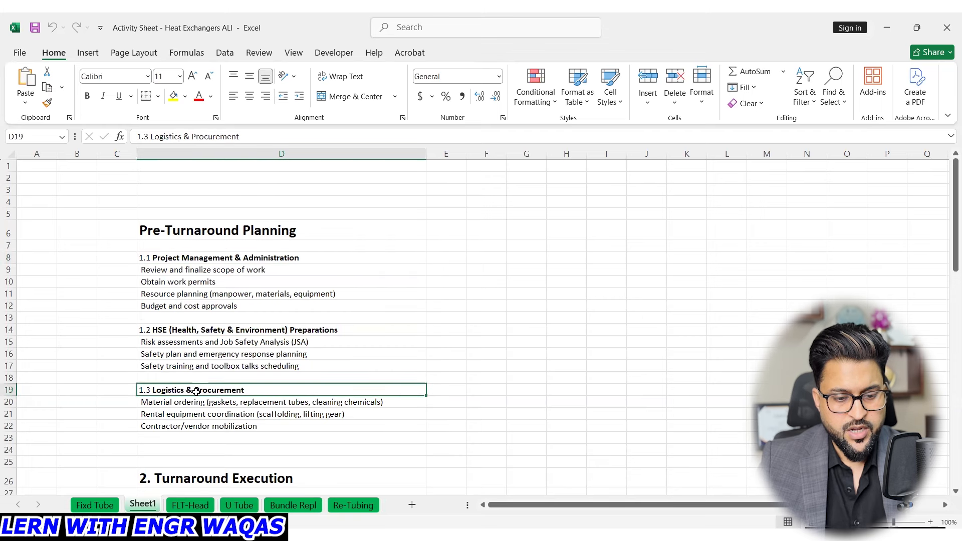
scroll(196, 391, "down", 1)
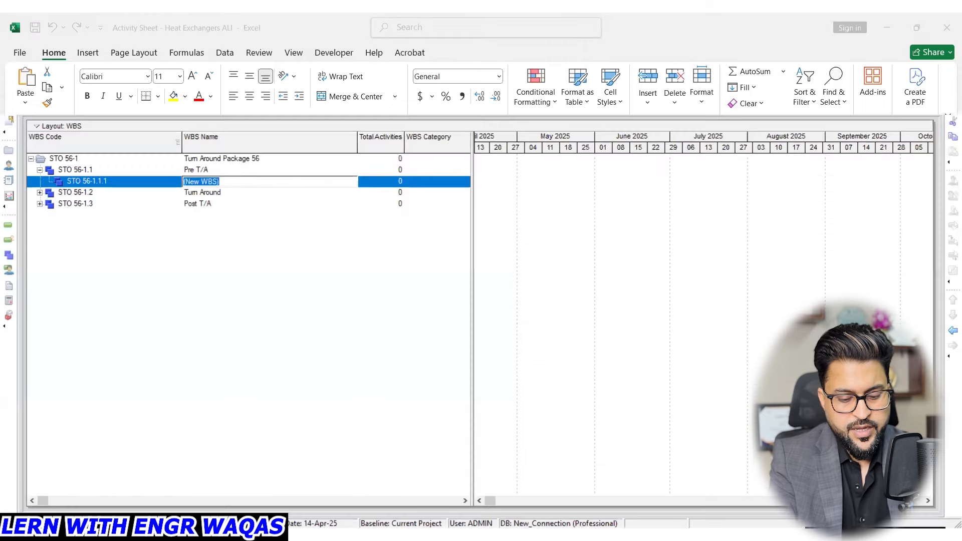
type("mentation")
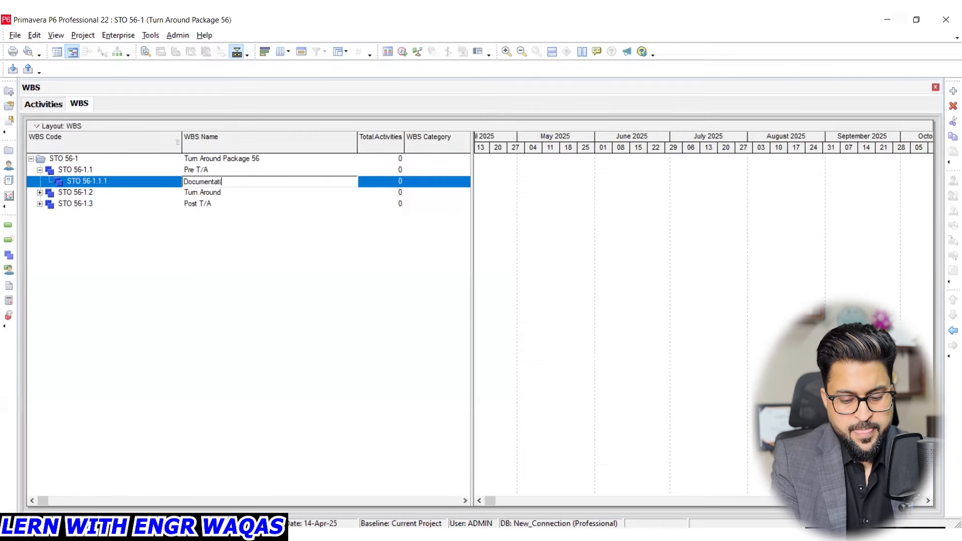
key("Return")
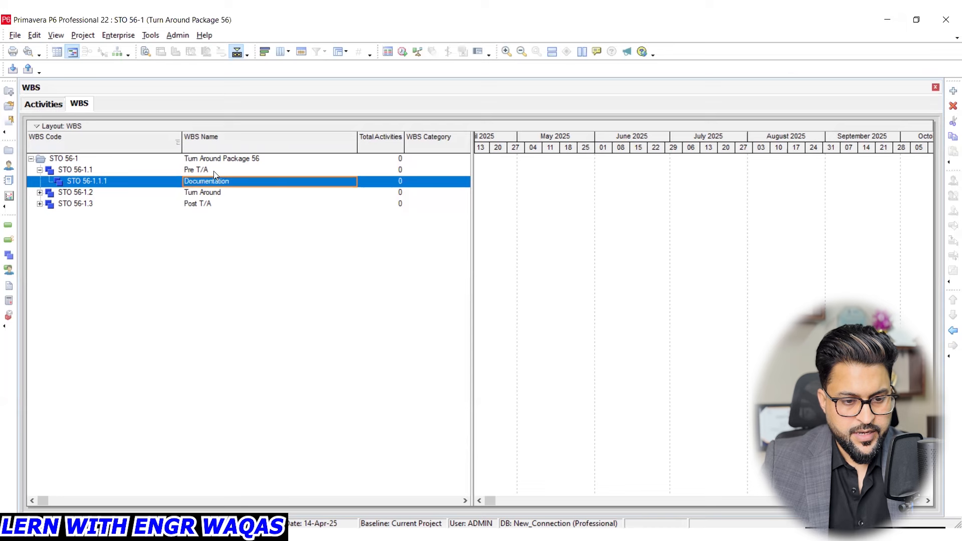
- Add a second WBS element named HSE under Pre T/A, checking the pre-turnaround list in Excel for the category
left_click(213, 170)
right_click(213, 171)
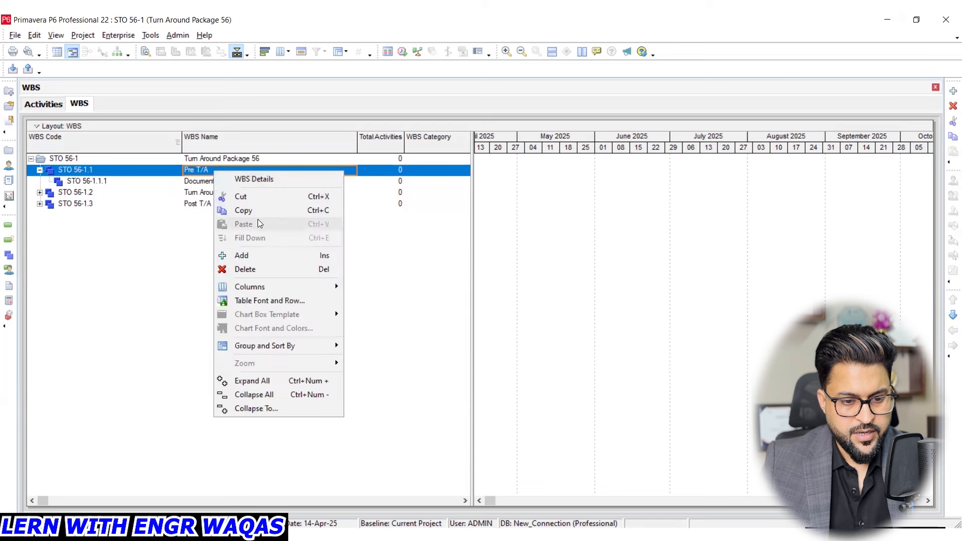
left_click(260, 254)
left_click(229, 194)
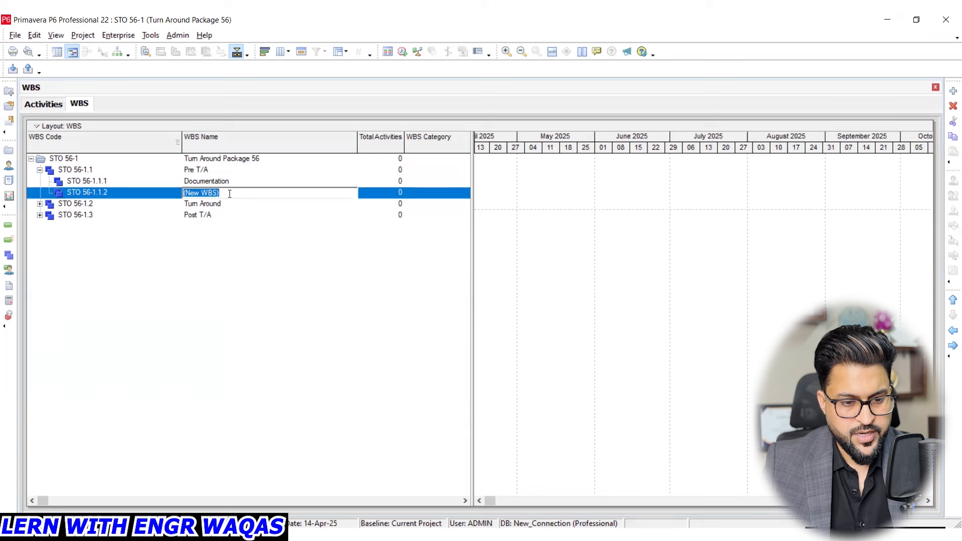
key("alt+Tab")
left_click(235, 250)
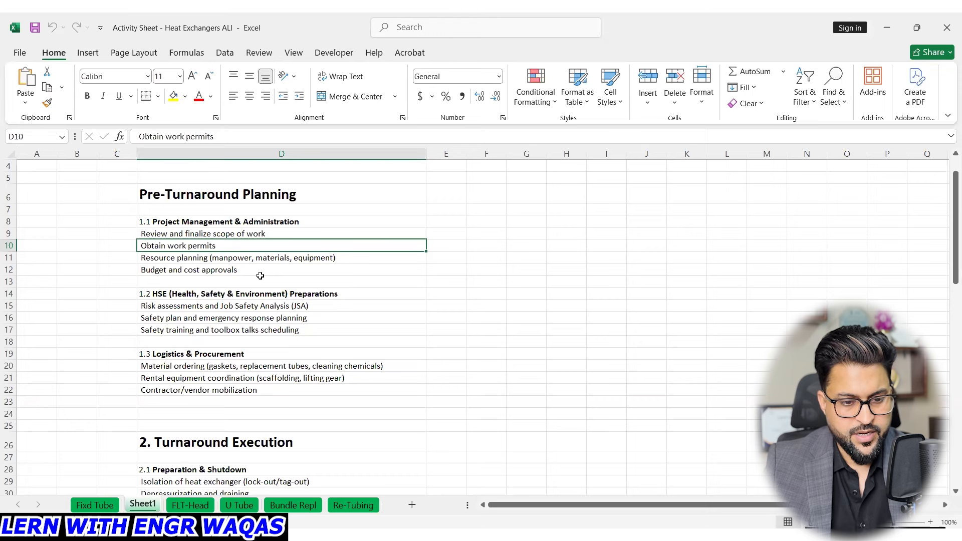
key("alt+Tab")
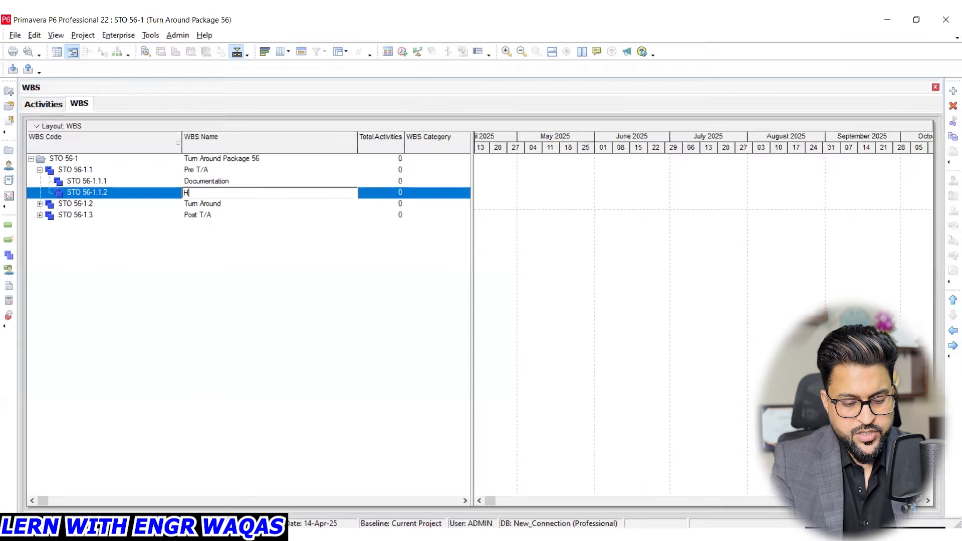
type("HSE")
key("Return")
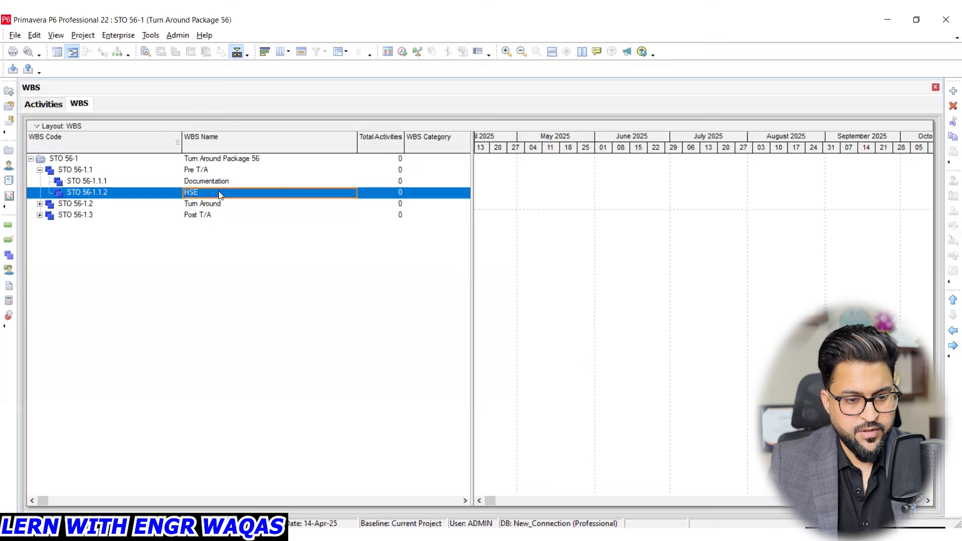
- Add a third WBS element named Procurement under Pre T/A
left_click(220, 170)
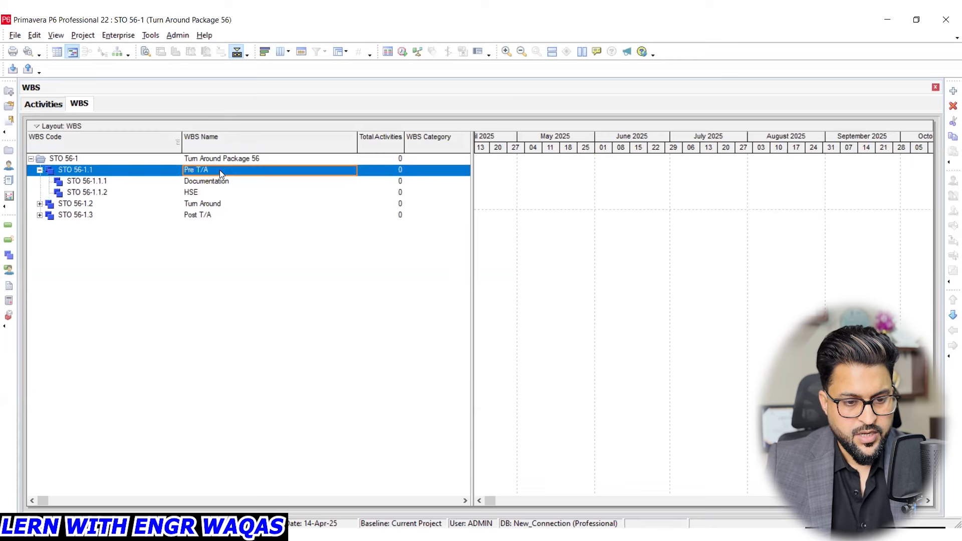
right_click(220, 170)
left_click(257, 255)
left_click(227, 205)
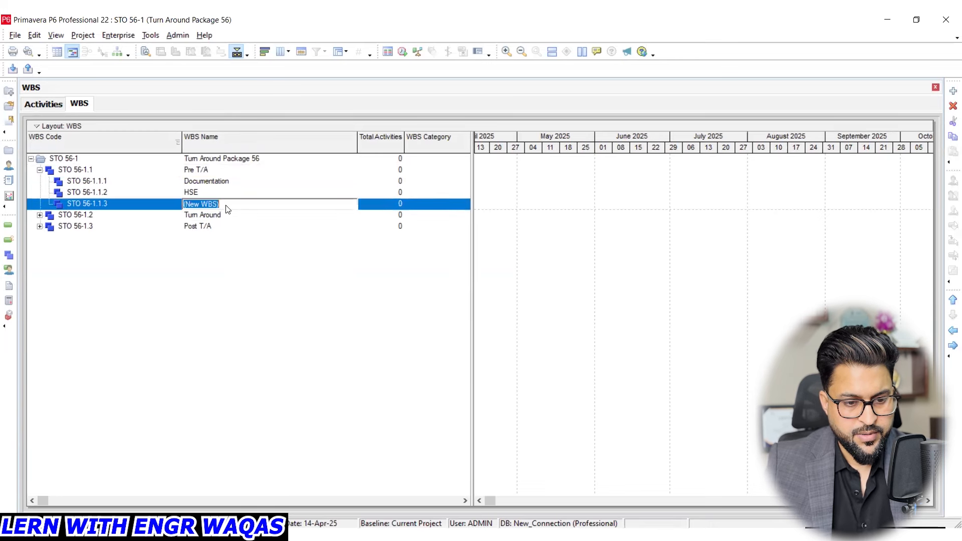
type("Pro")
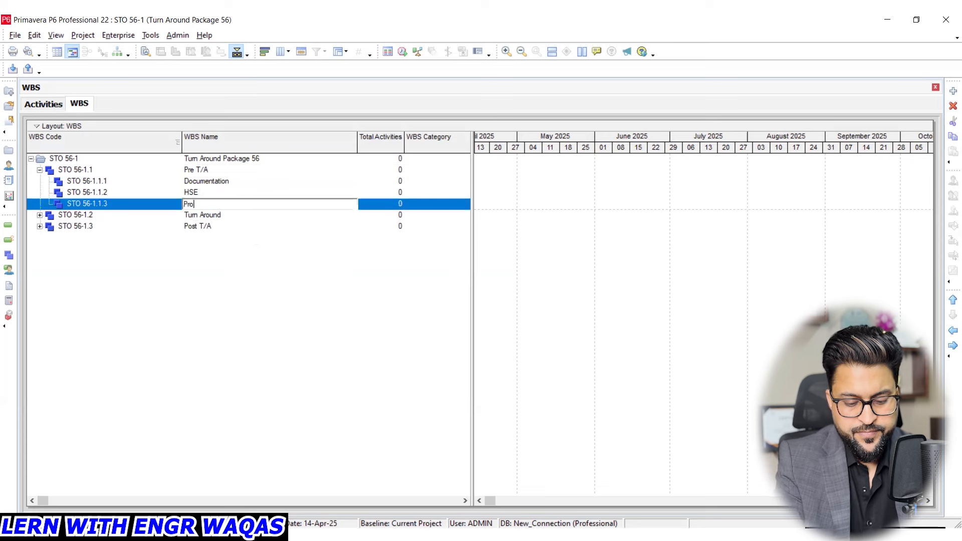
type("curement")
key("Return")
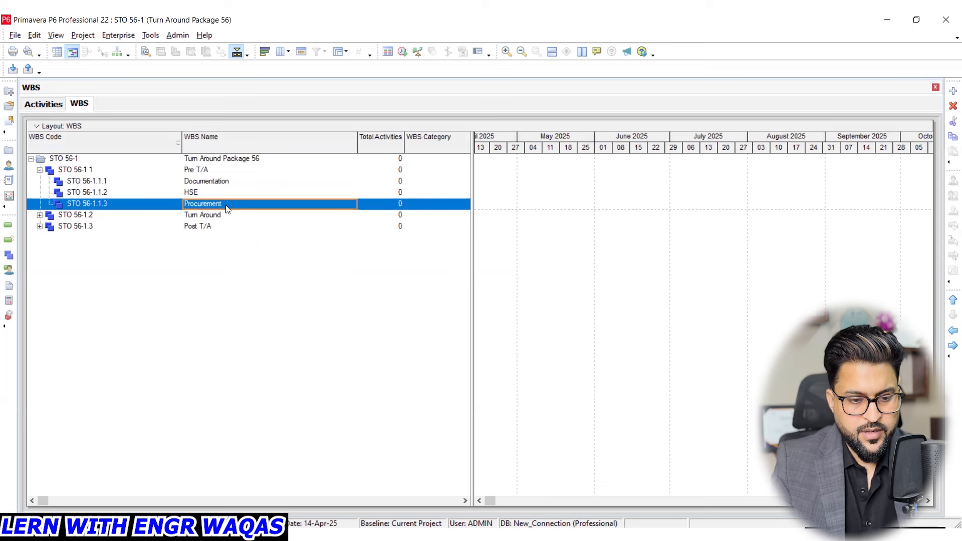
- Add a fourth WBS element named Plant Isolation under Pre T/A
left_click(211, 170)
right_click(211, 170)
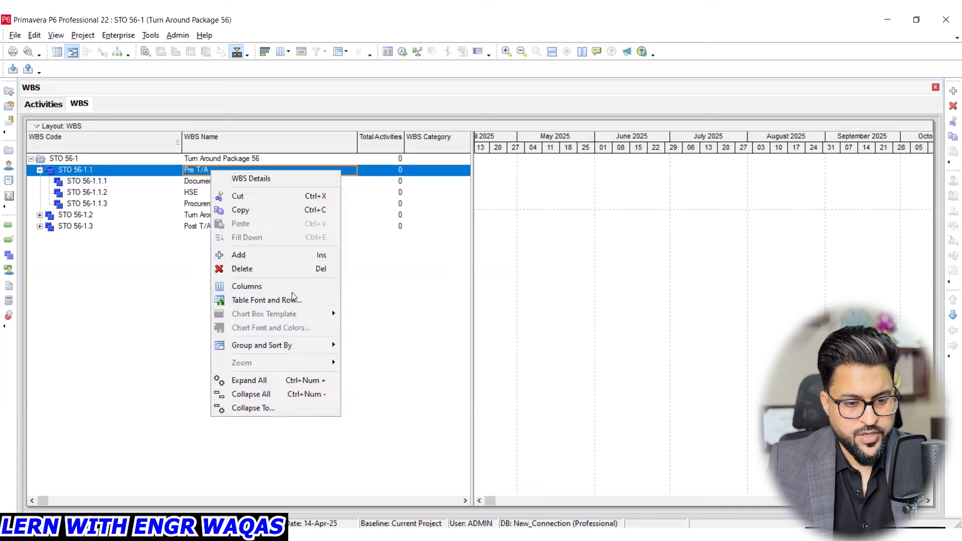
left_click(272, 255)
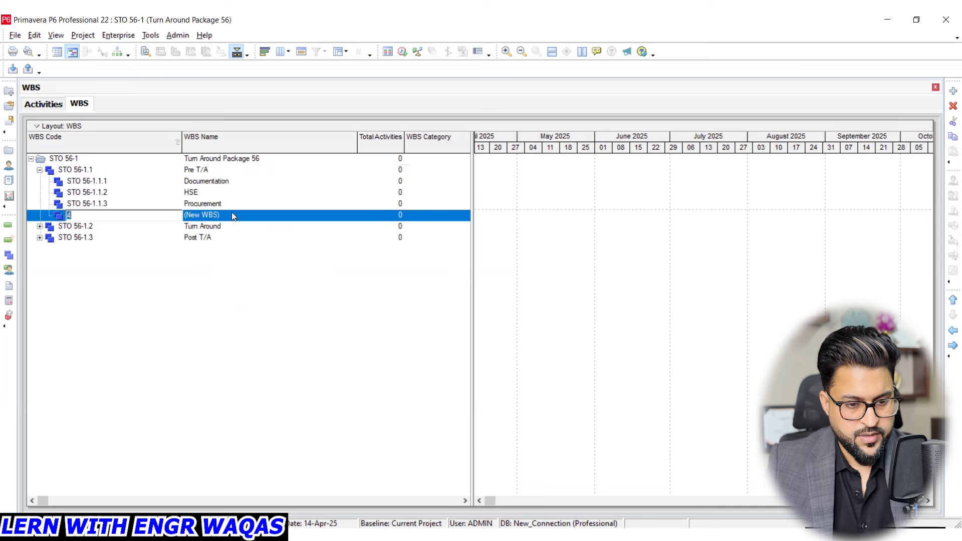
left_click(232, 212)
type("Plant")
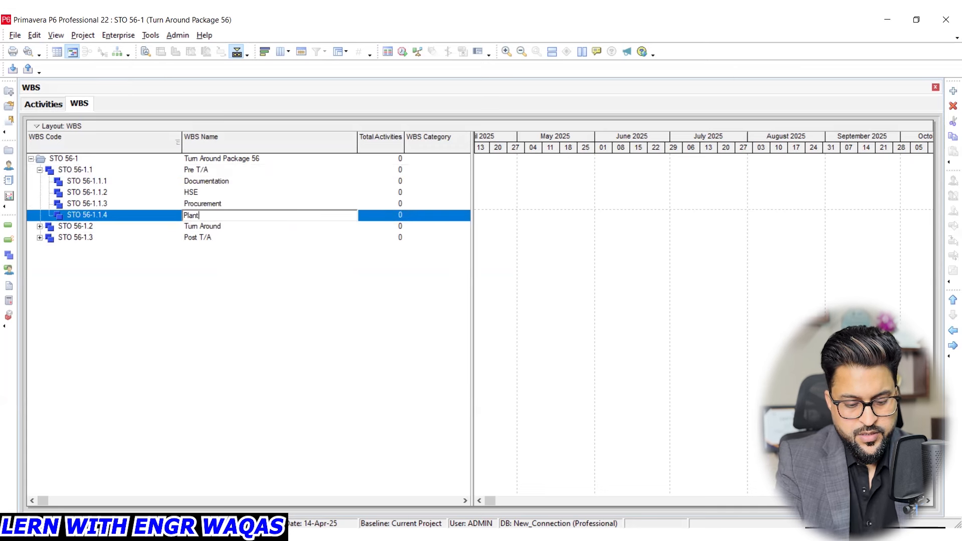
type(" Isolation")
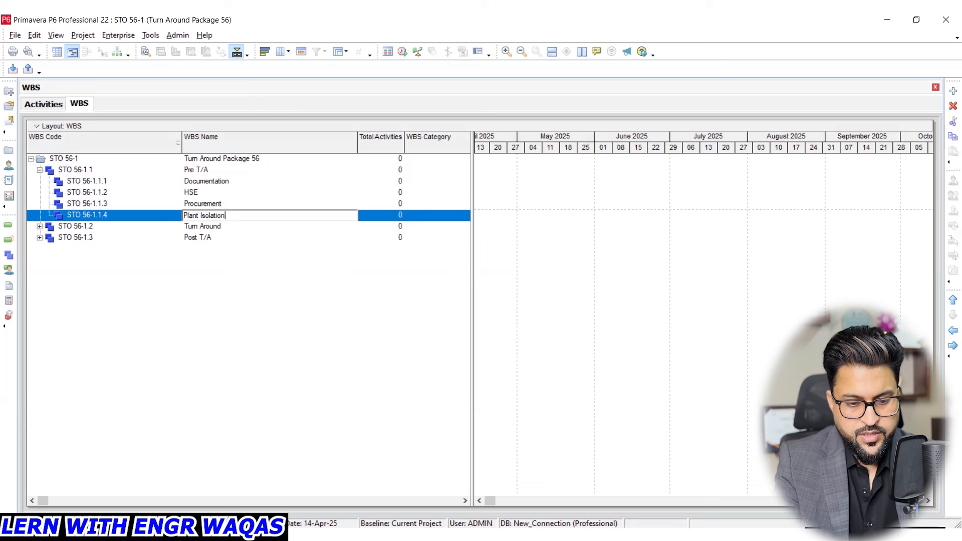
key("Return")
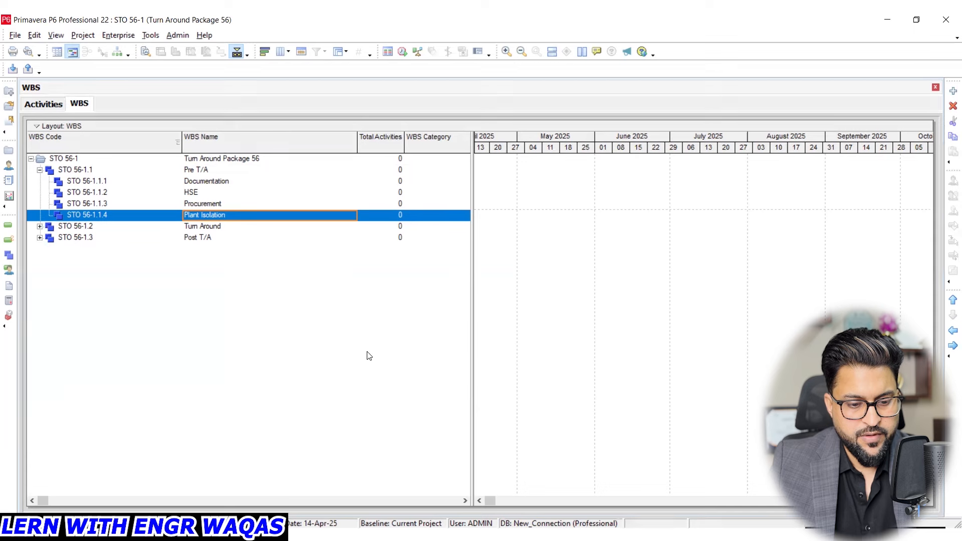
- Switch to the Excel activity sheet and read the Access & Disassembly activities under Turnaround Execution
key("alt+Tab")
scroll(193, 365, "down", 2)
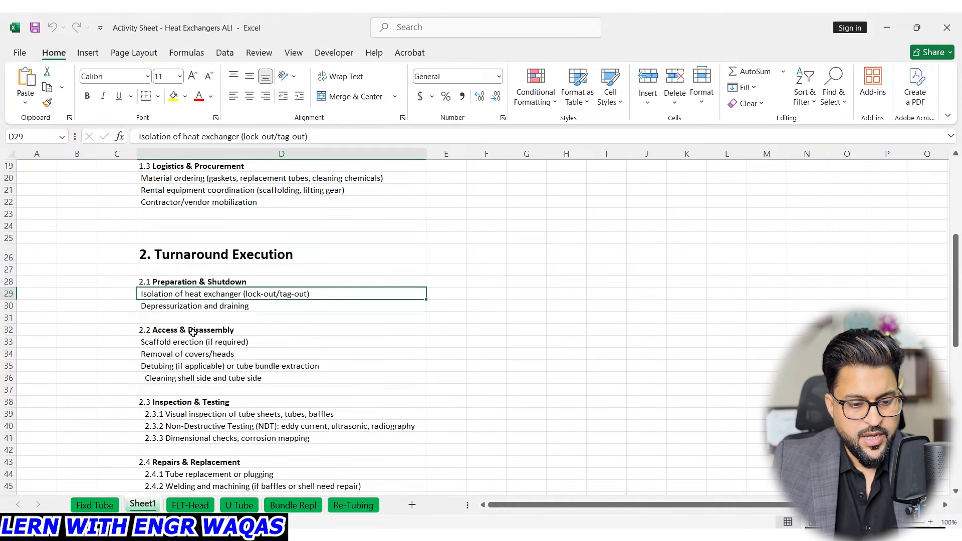
left_click(193, 331)
left_click(201, 343)
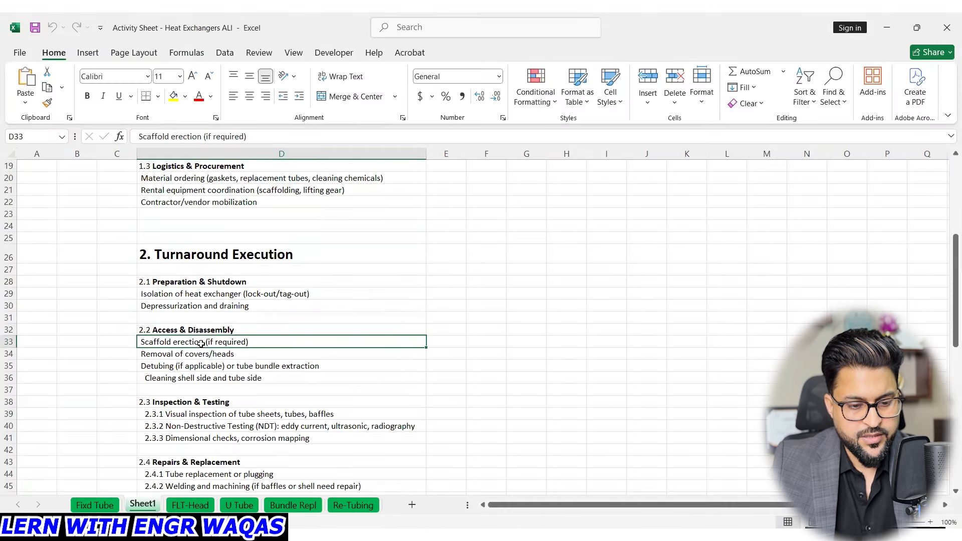
left_click(205, 358)
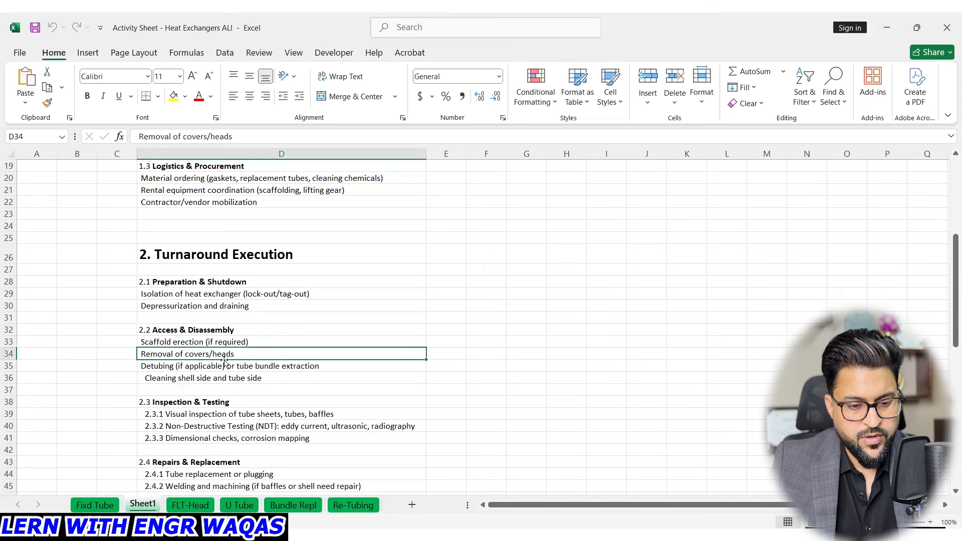
left_click(225, 367)
left_click(235, 380)
- Read the Inspection & Testing and Repairs & Replacement activities under Turnaround Execution in the Excel activity sheet
left_click(221, 400)
scroll(210, 406, "down", 2)
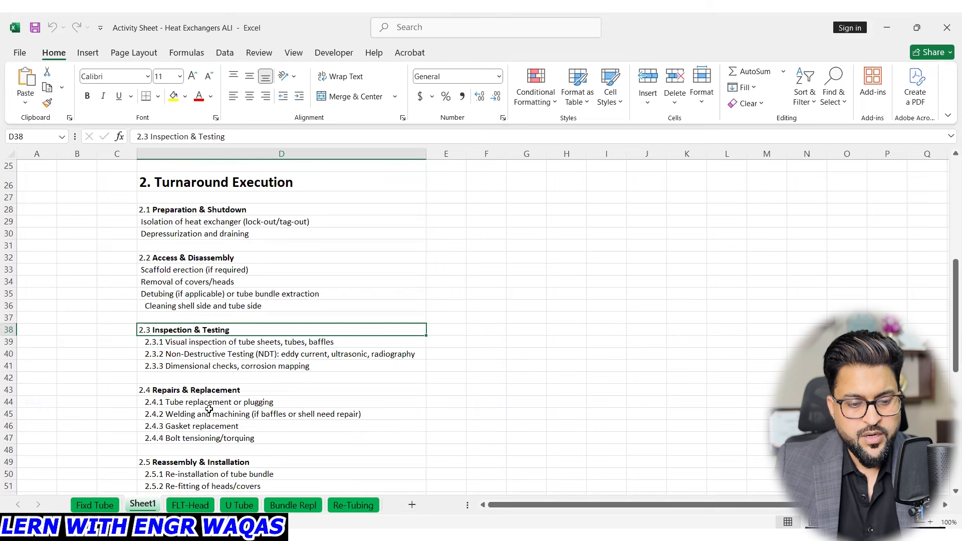
left_click(214, 344)
left_click(231, 353)
left_click(248, 366)
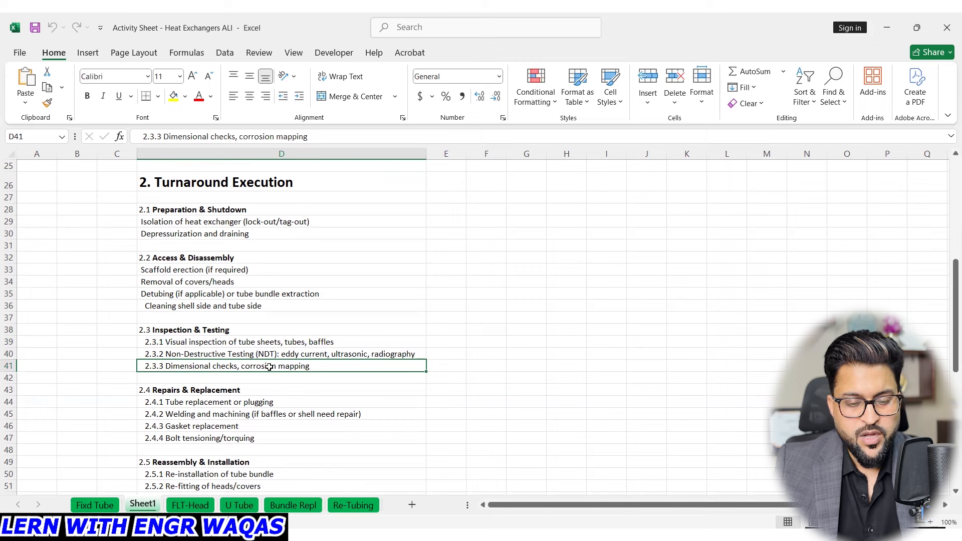
left_click(232, 391)
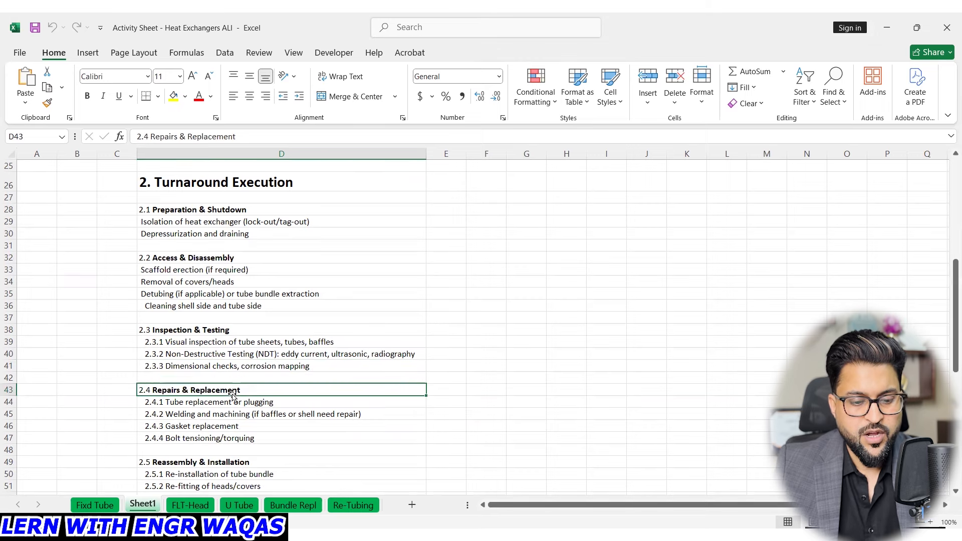
left_click(246, 403)
left_click(251, 413)
left_click(235, 426)
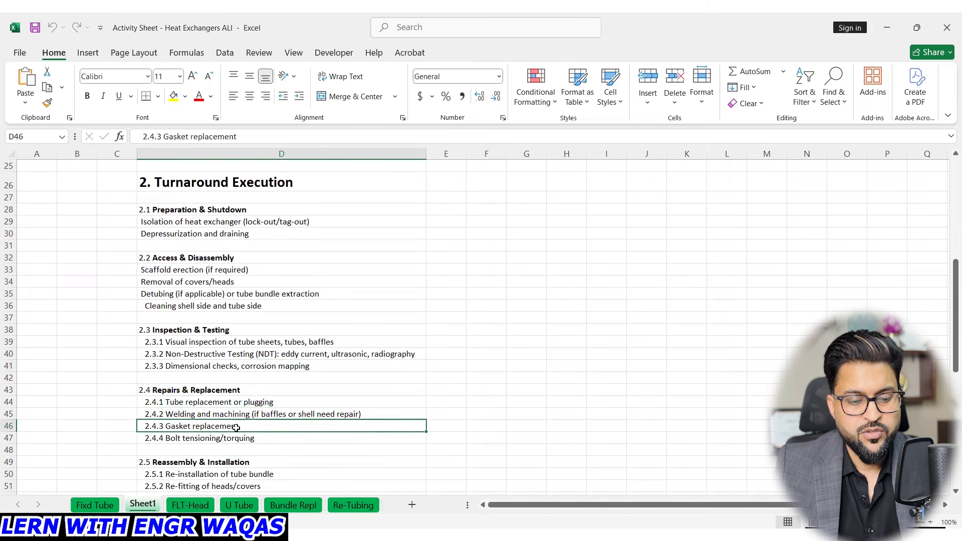
left_click(240, 437)
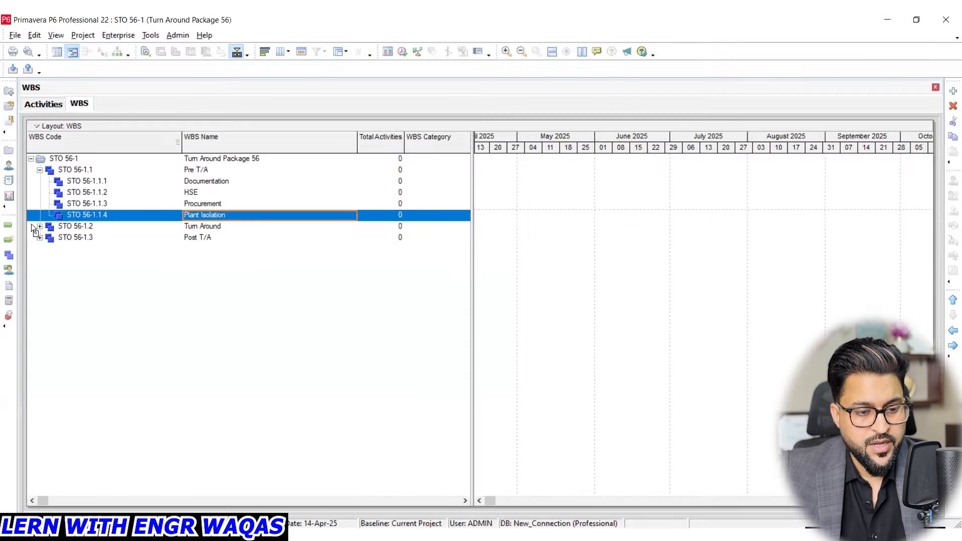
- Switch to Primavera P6, expand the Turn Around and Post T/A WBS branches, and show the structure in the activities view
left_click(39, 227)
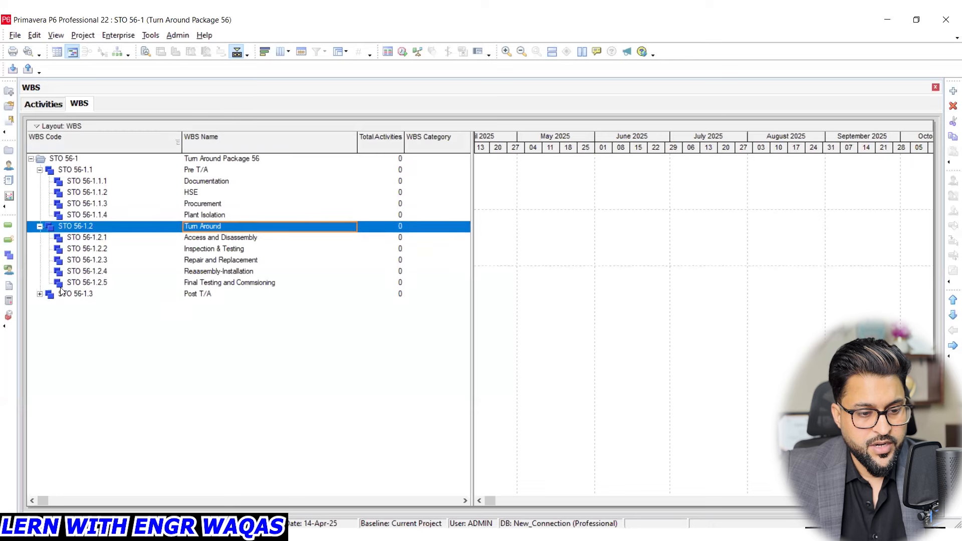
left_click(39, 295)
left_click(212, 237)
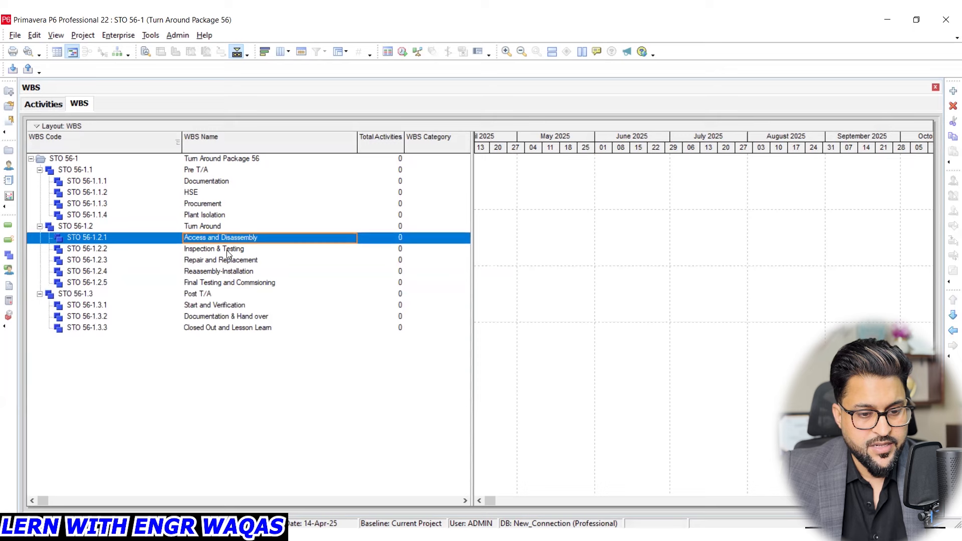
left_click(228, 252)
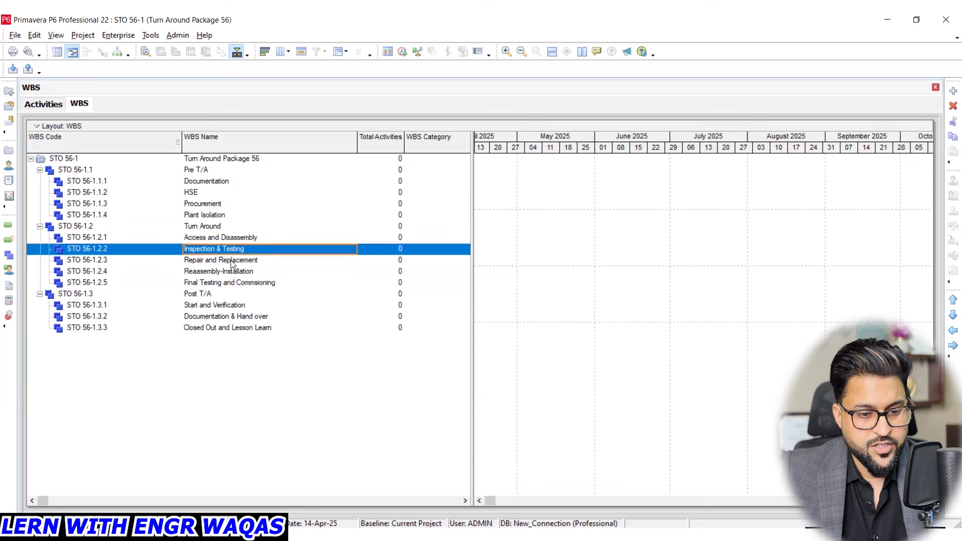
left_click(42, 105)
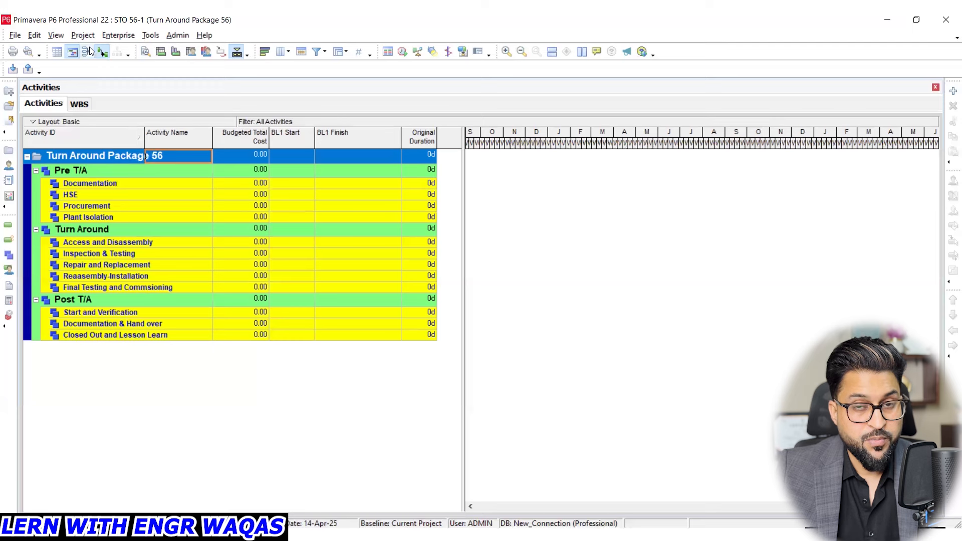
- Show the enterprise projects list and select project STO 56-1 under the Students EPS
left_click(117, 35)
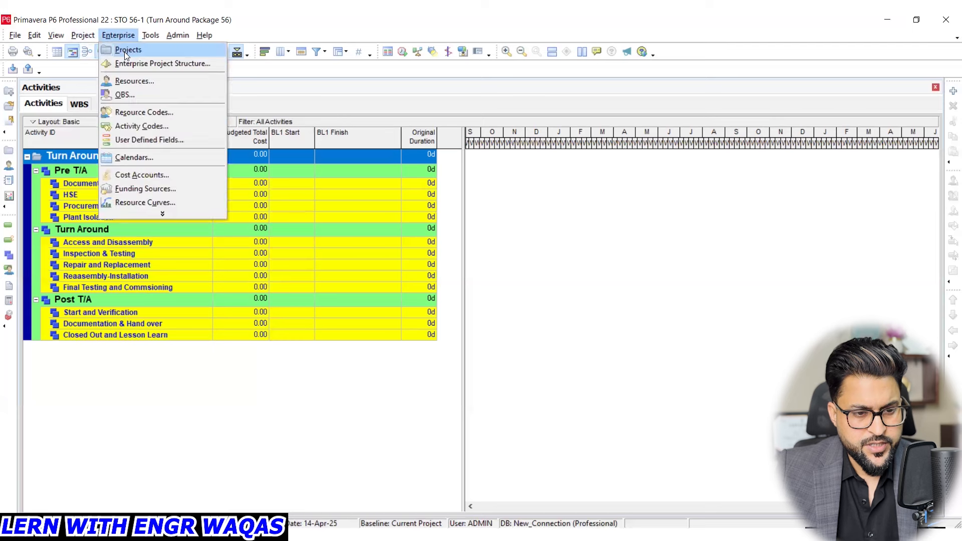
left_click(124, 49)
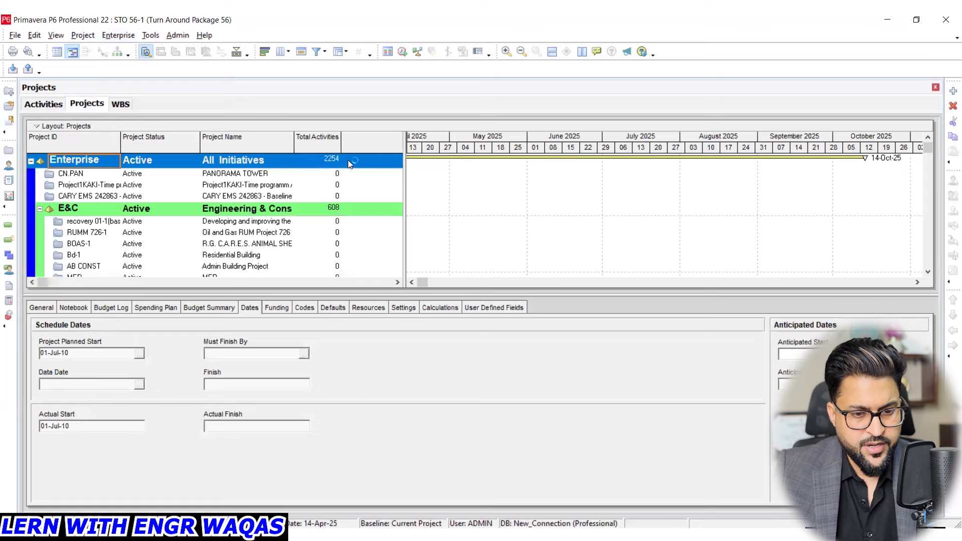
scroll(367, 203, "down", 5)
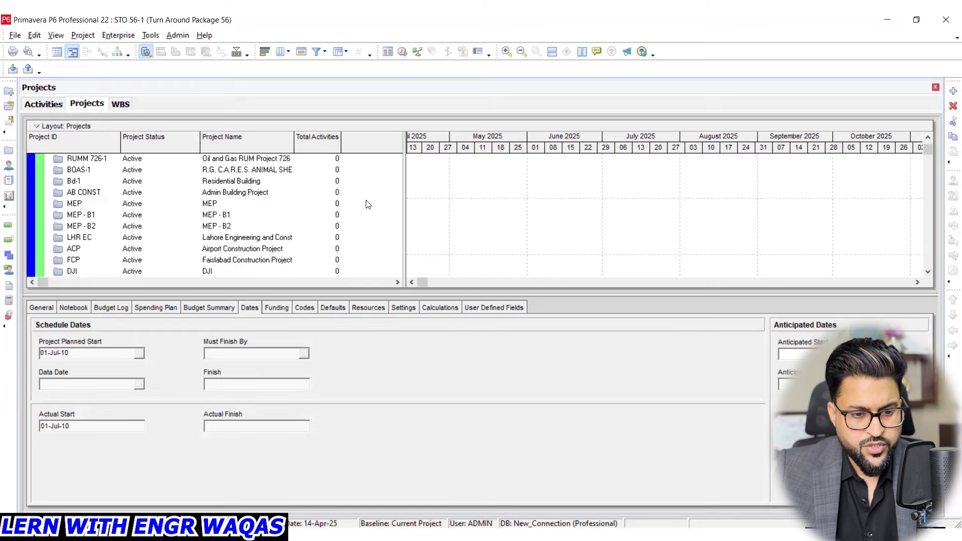
scroll(362, 204, "down", 3)
left_click_drag(926, 152, 927, 277)
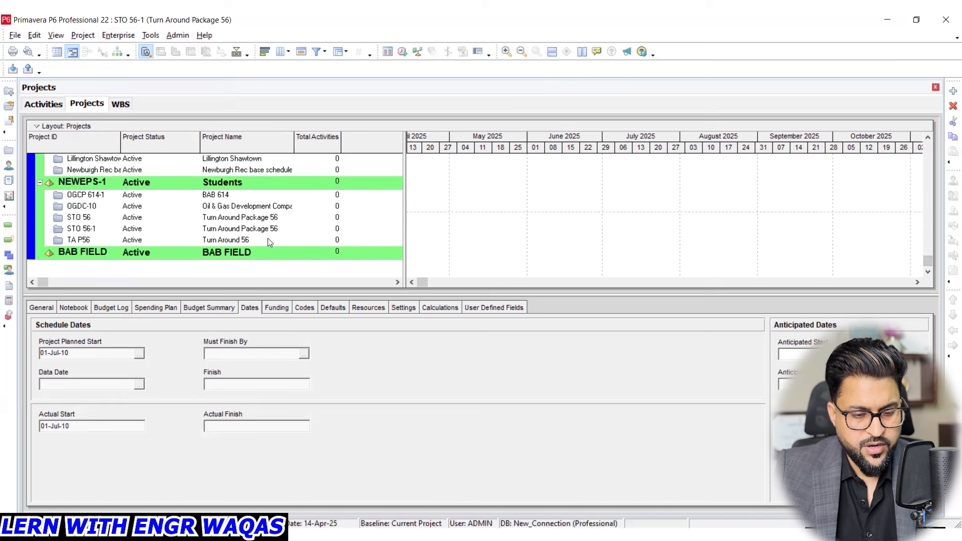
left_click(240, 230)
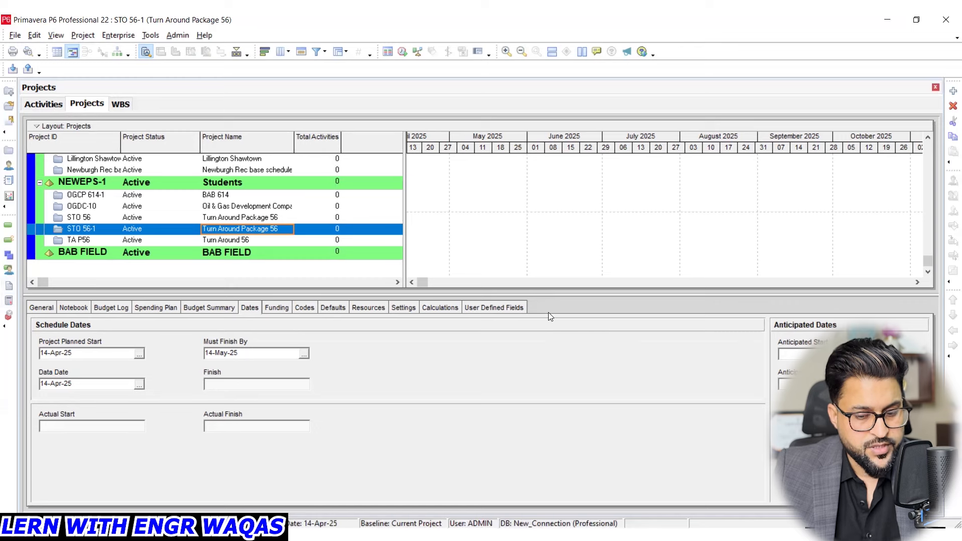
- Review the STO 56-1 project details, from general information, notebook and budget through spending plan, dates, funding and codes
left_click(41, 309)
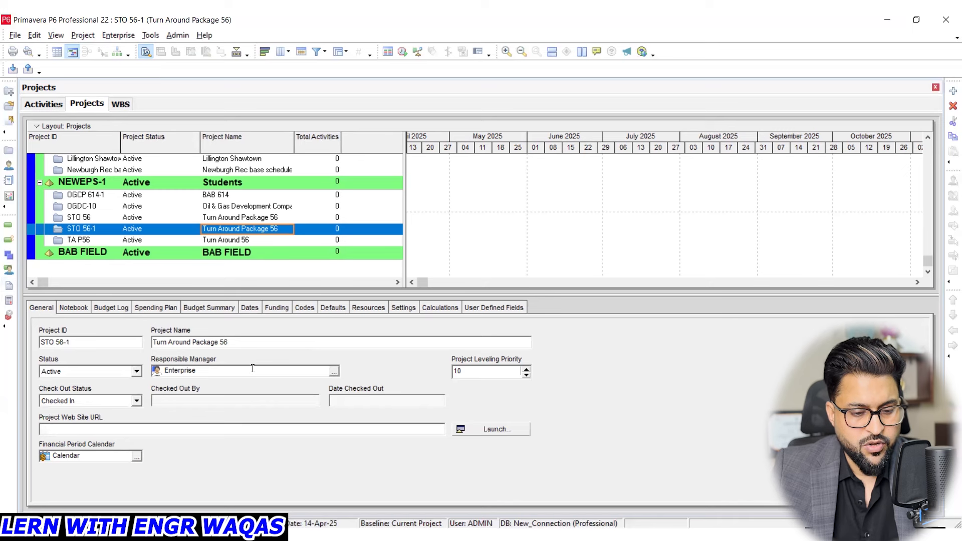
left_click(116, 34)
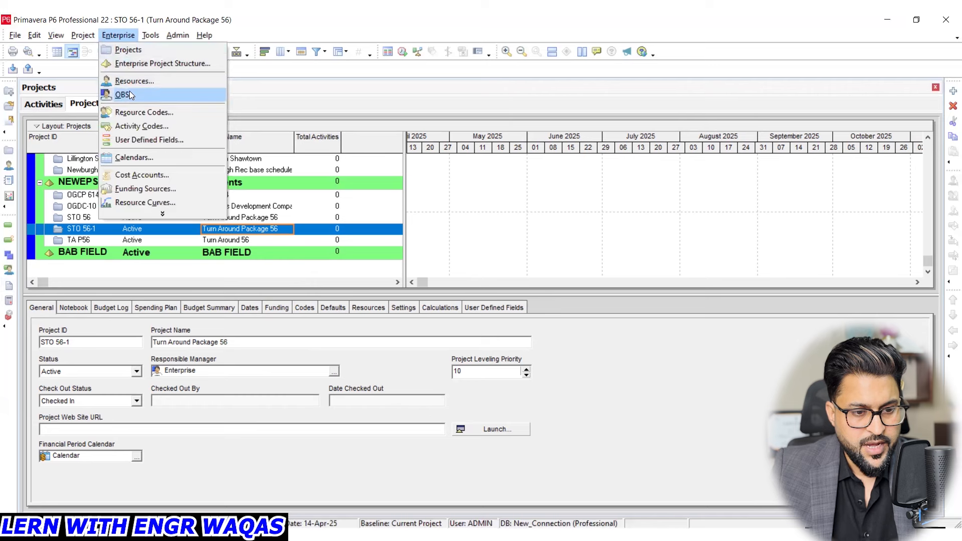
left_click(355, 88)
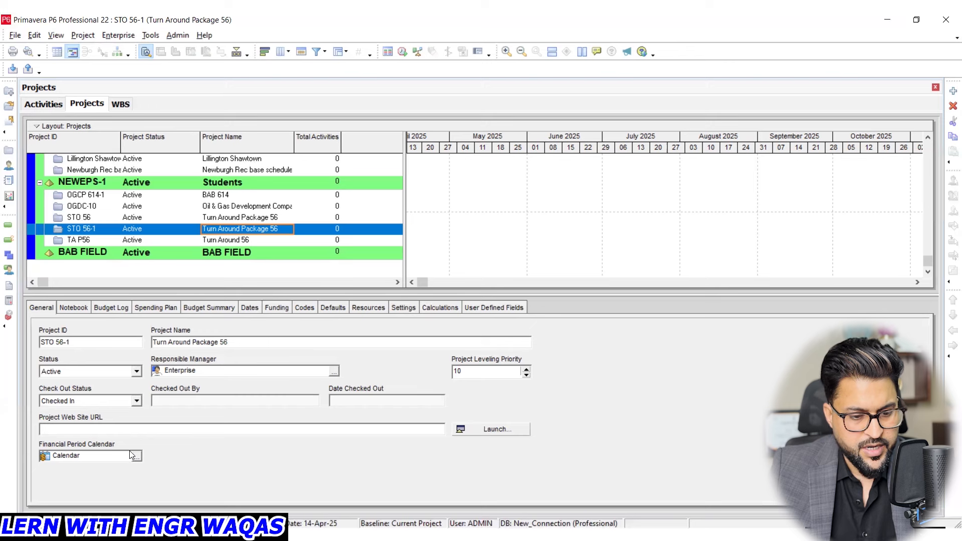
left_click(70, 310)
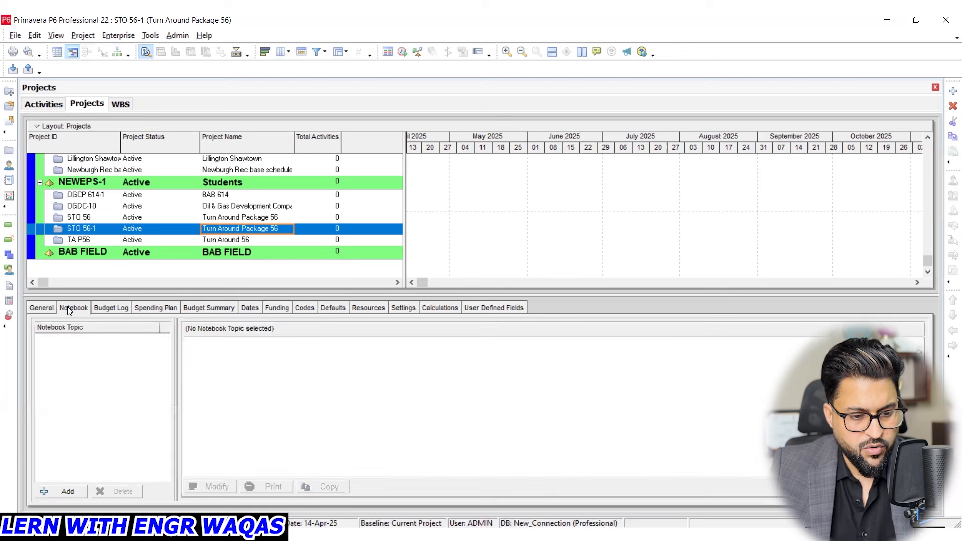
left_click(113, 309)
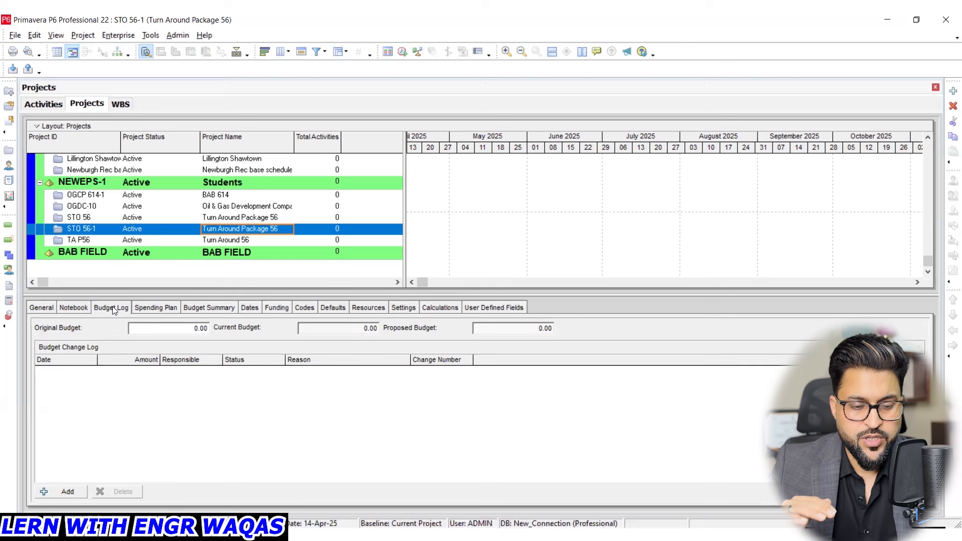
left_click(154, 309)
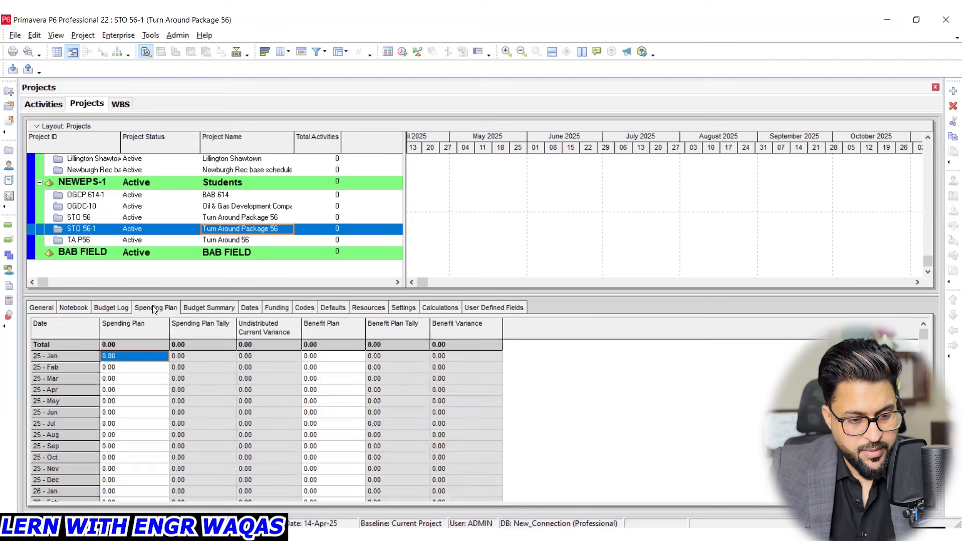
left_click(205, 307)
left_click(246, 308)
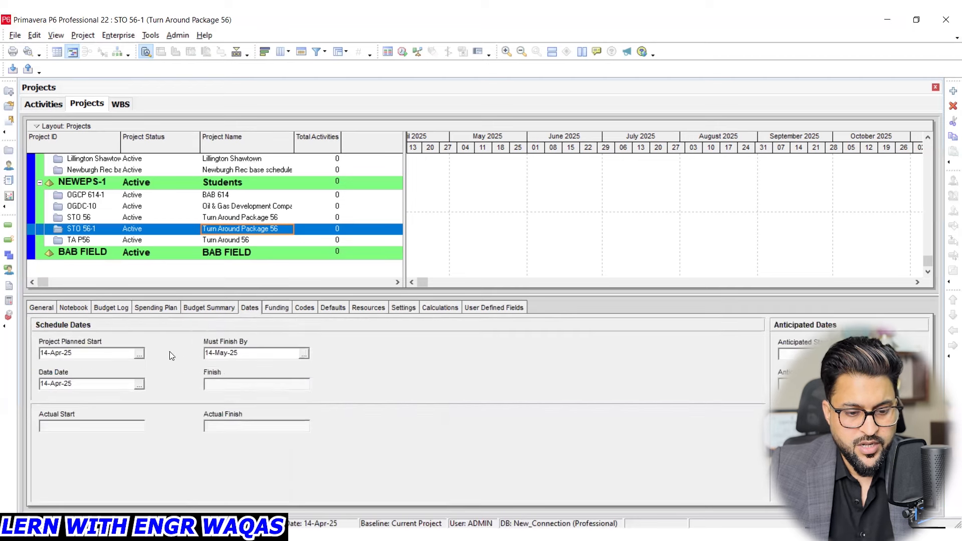
left_click(280, 309)
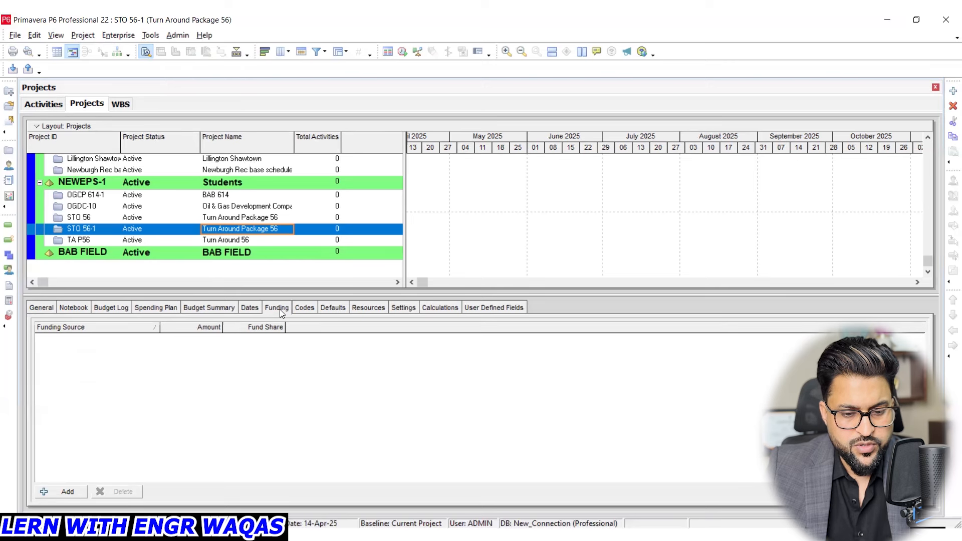
left_click(302, 308)
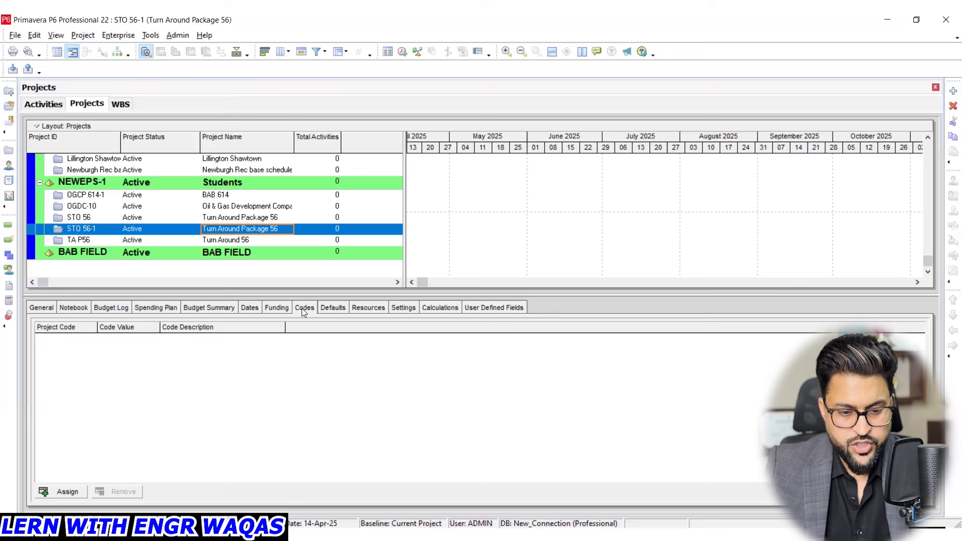
- Examine the duration type and percent complete type options for new activities, and choose Task Dependent as the default activity type
left_click(329, 311)
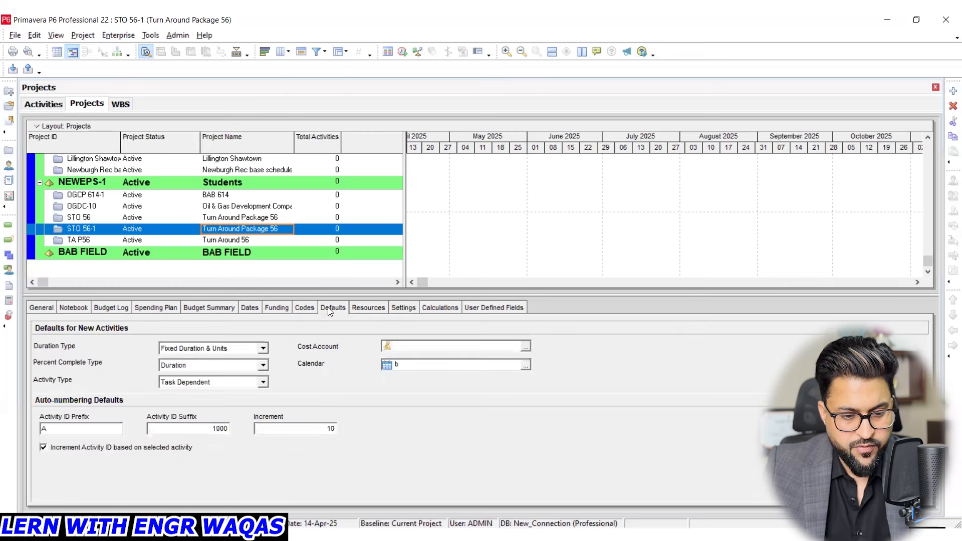
left_click(263, 349)
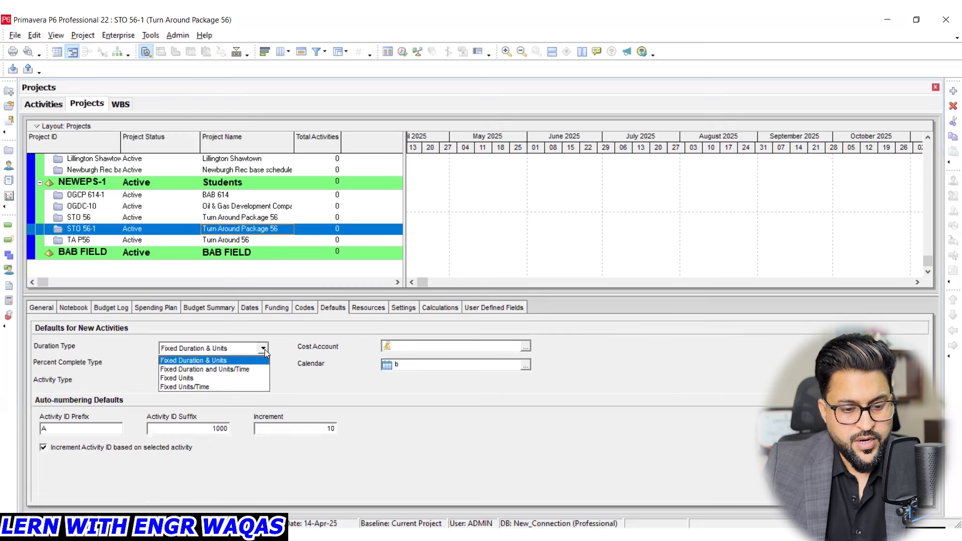
left_click(280, 353)
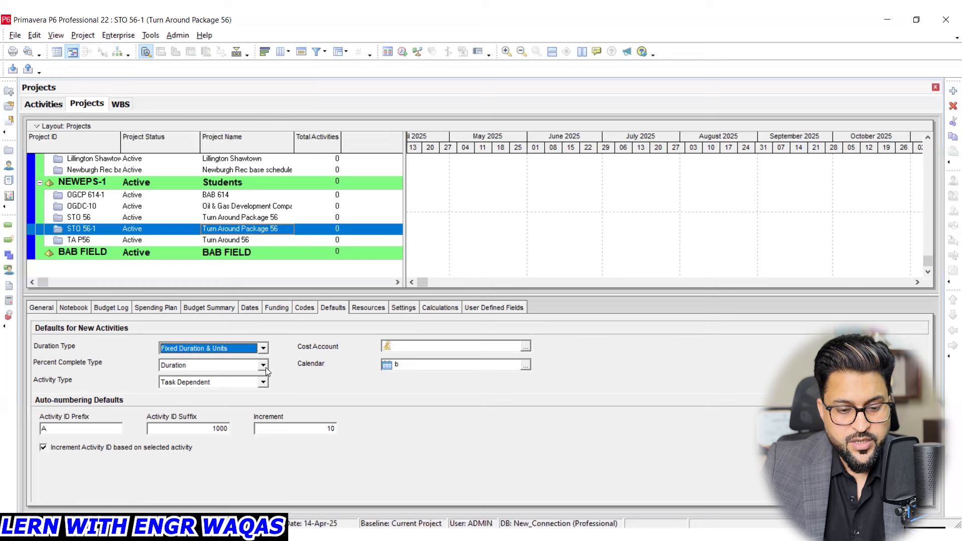
left_click(263, 366)
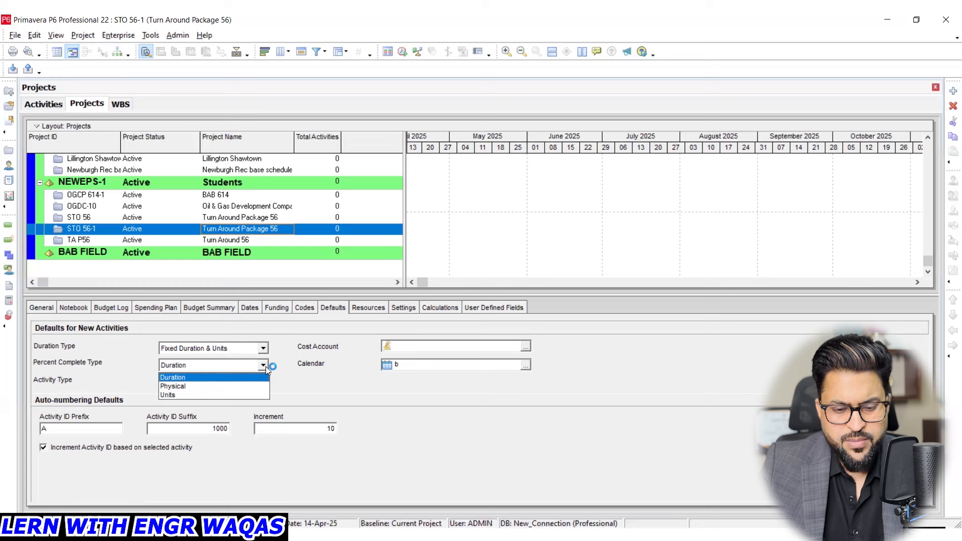
left_click(301, 377)
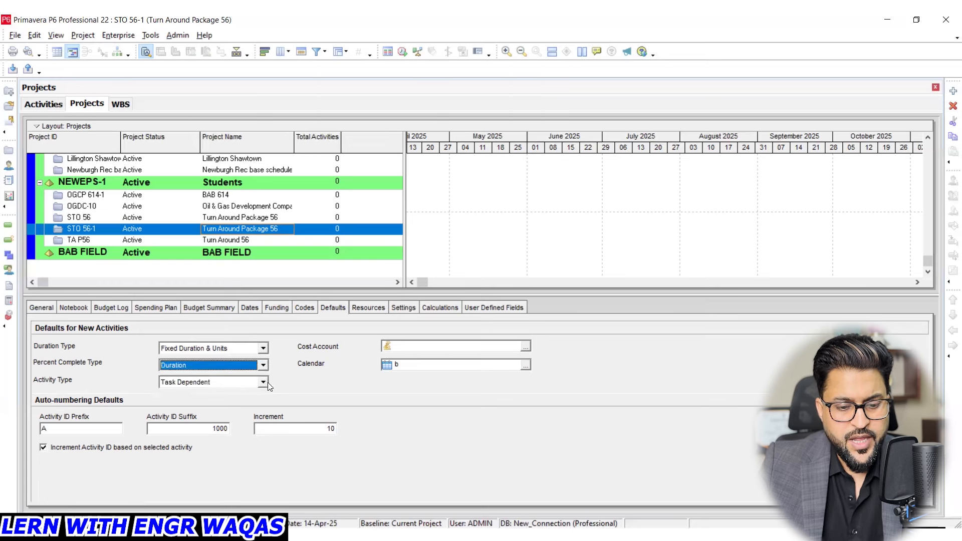
left_click(263, 382)
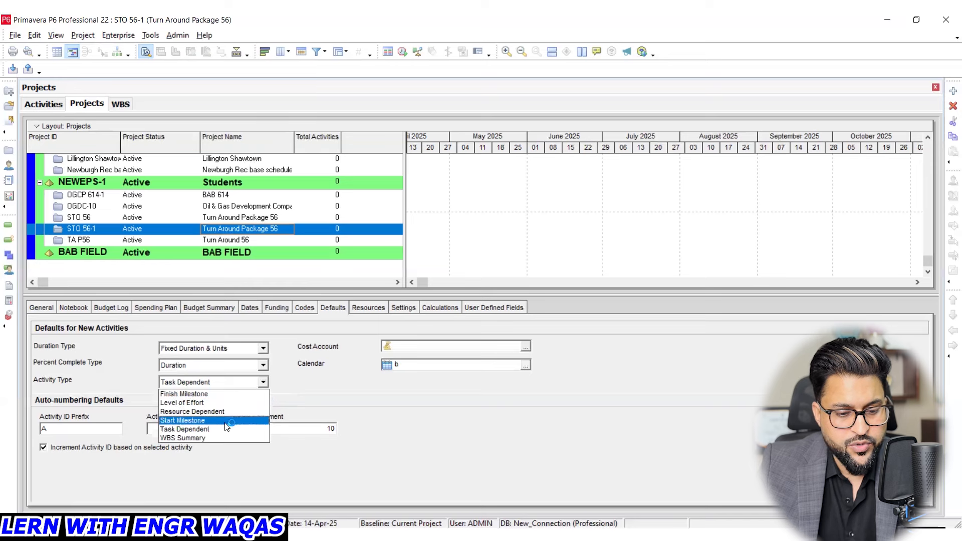
left_click(226, 430)
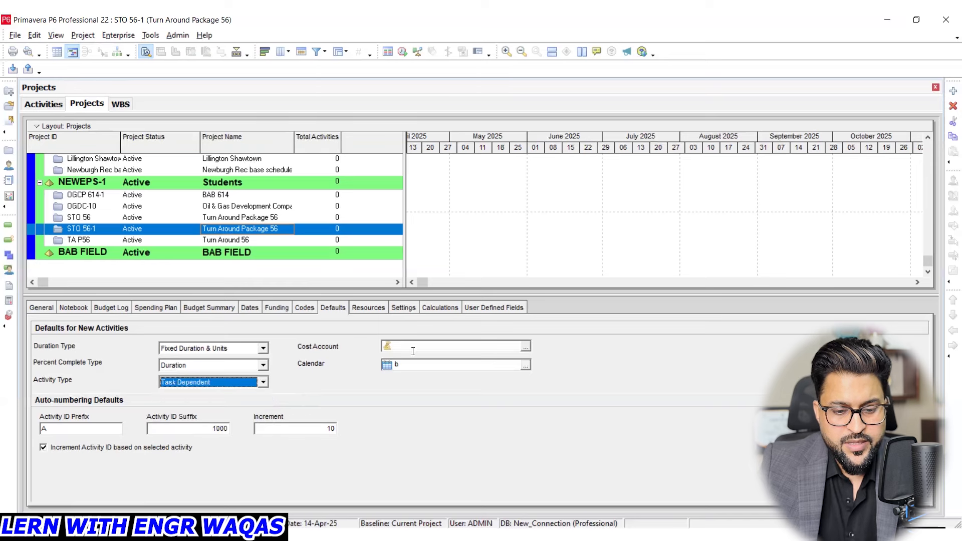
- Check the project's resource assignment defaults and define its critical activities by Longest Path
left_click(361, 309)
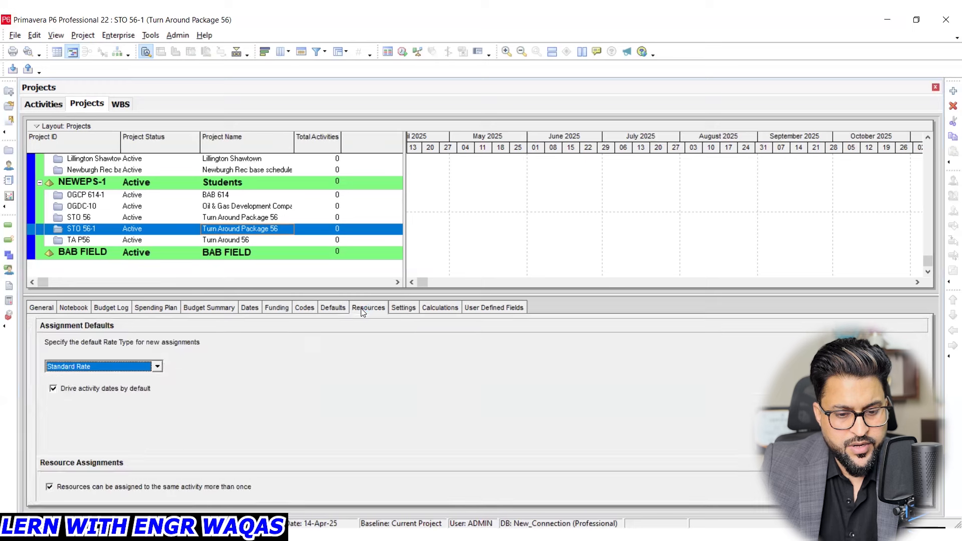
left_click(400, 308)
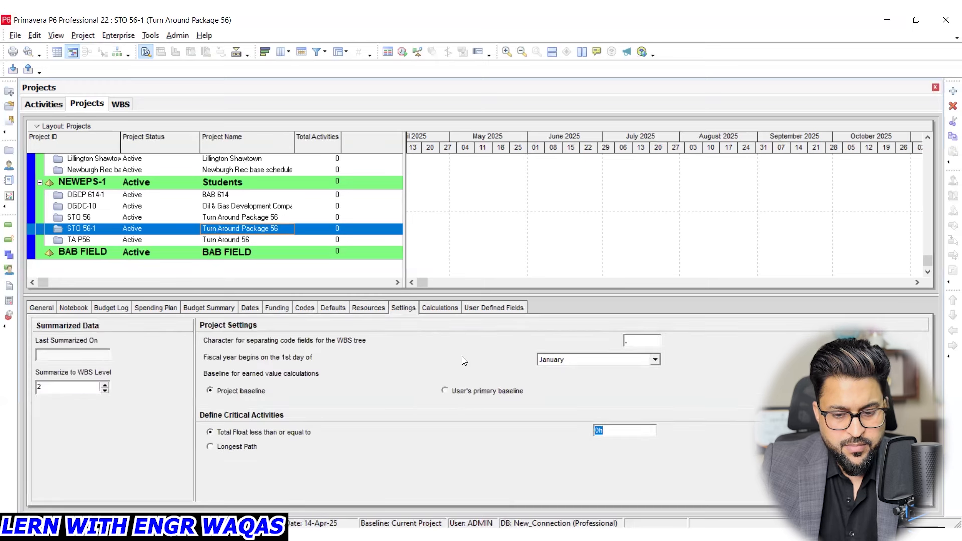
left_click(240, 448)
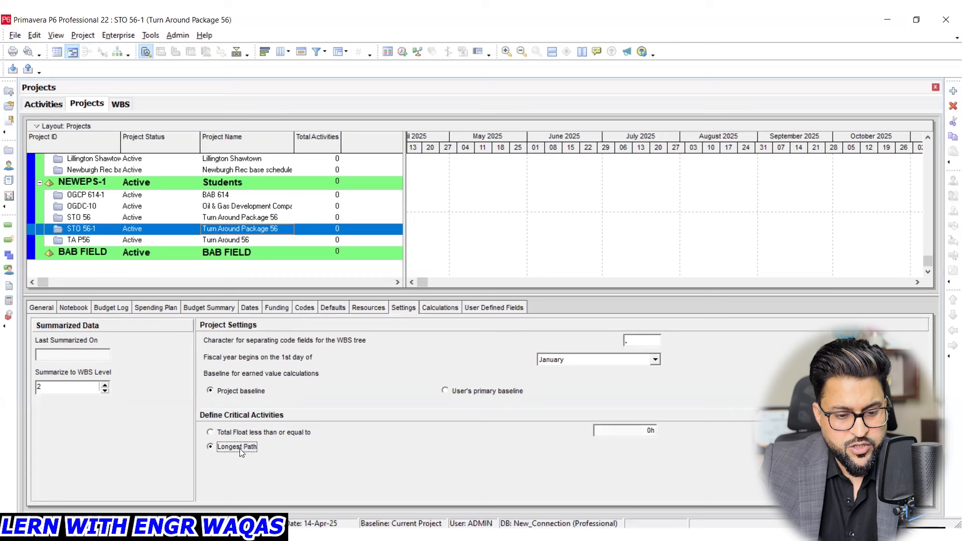
left_click(240, 431)
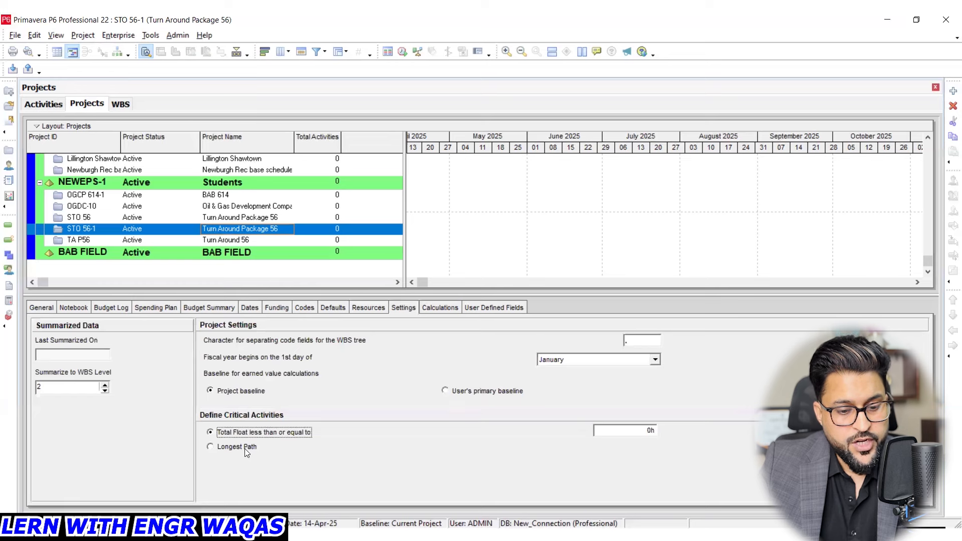
left_click(237, 448)
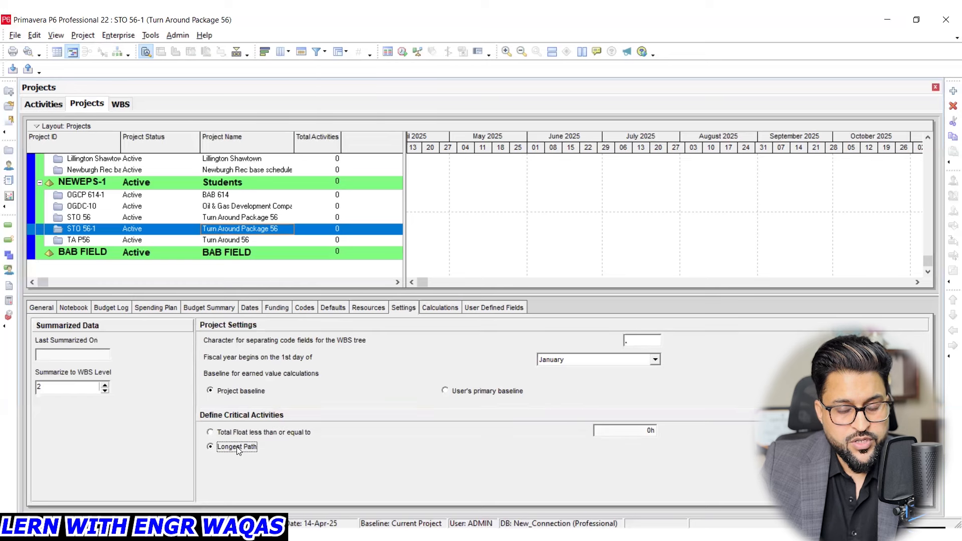
- Define the project's critical activities by Total Float less than or equal to 0h
left_click(240, 432)
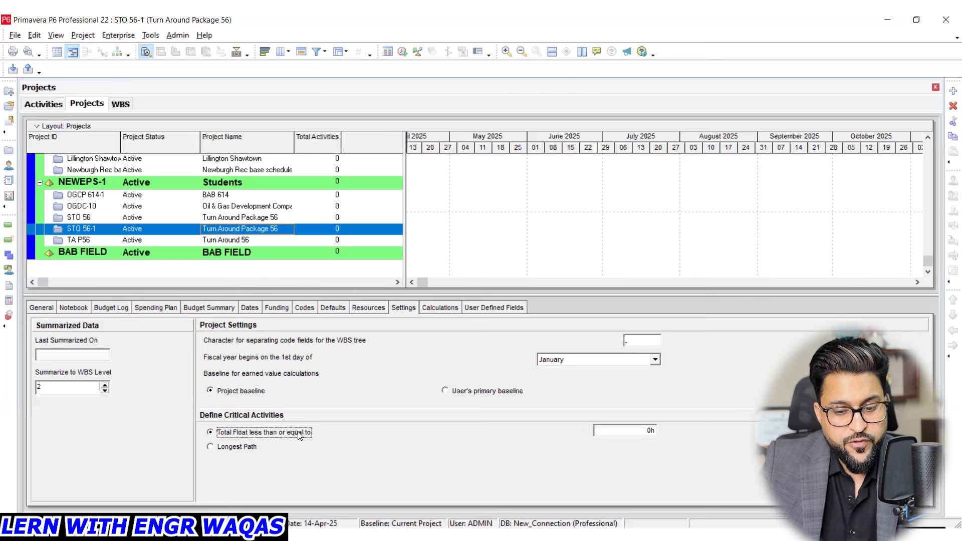
- Base activity percent complete on activity steps, and unlink Budget and At Completion for not started activities in the project's calculations
left_click(441, 307)
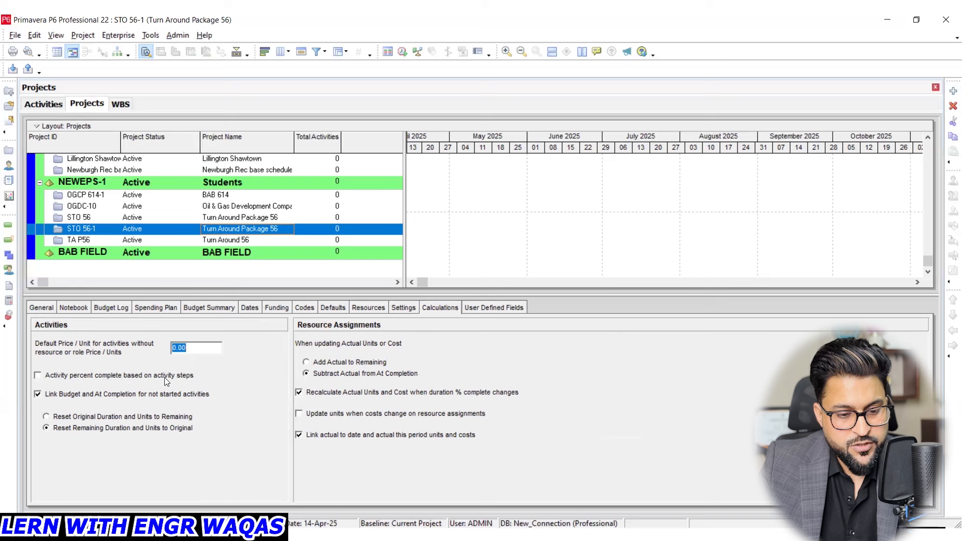
left_click(76, 375)
left_click(55, 395)
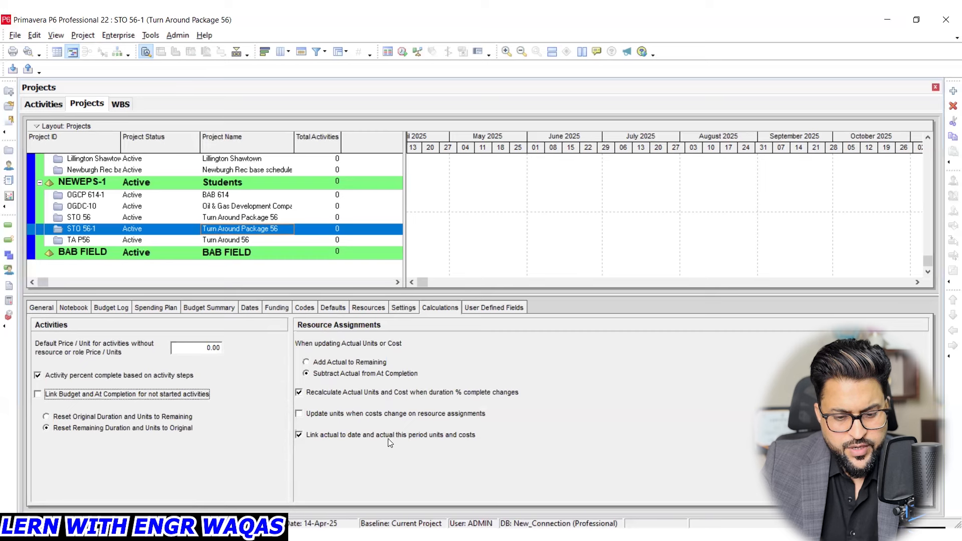
left_click(480, 308)
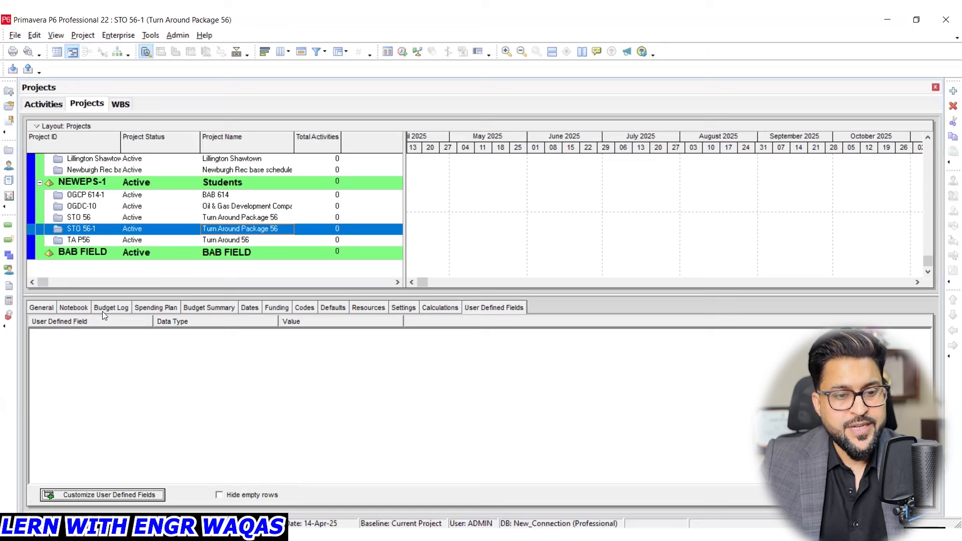
- Display the project's WBS and look through the EPS nodes in the Enterprise Project Structure
left_click(114, 104)
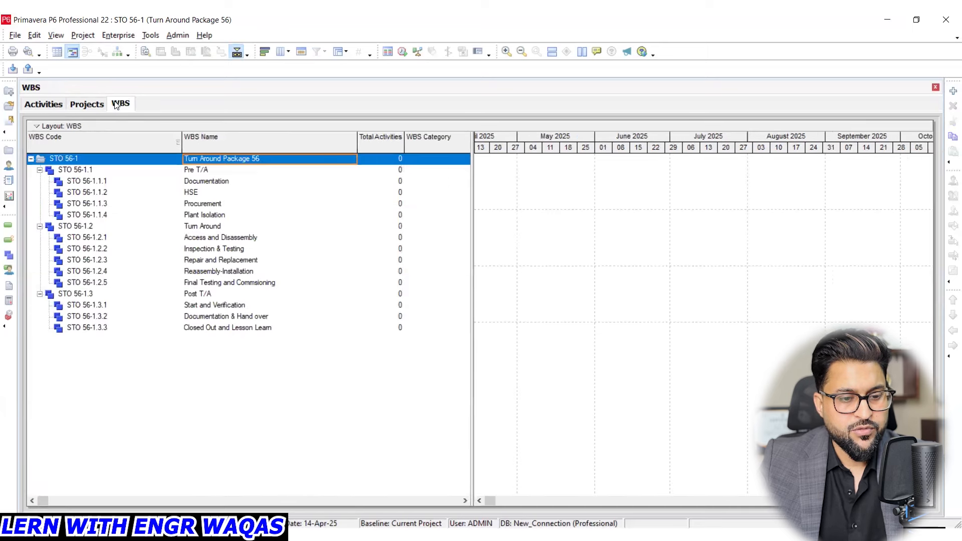
left_click(116, 37)
left_click(136, 68)
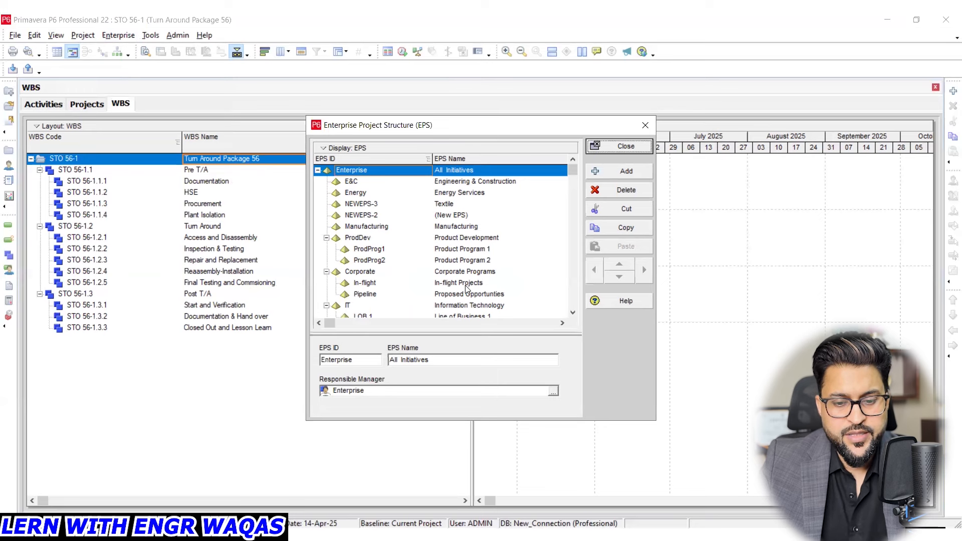
scroll(466, 288, "down", 2)
scroll(466, 288, "down", 1)
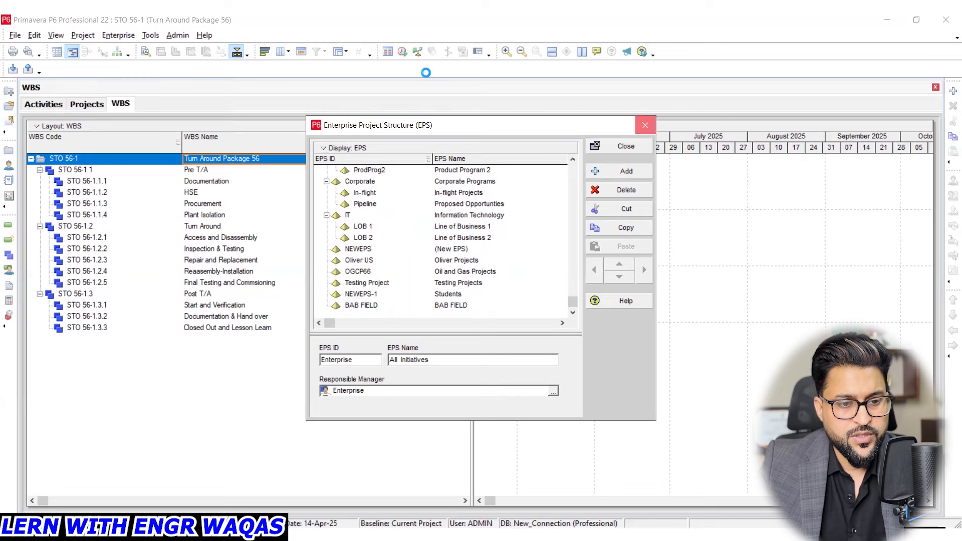
left_click(645, 126)
- Add an EPS node with ID TA and name Turn Around at the end of the Enterprise Project Structure
left_click(120, 35)
left_click(145, 64)
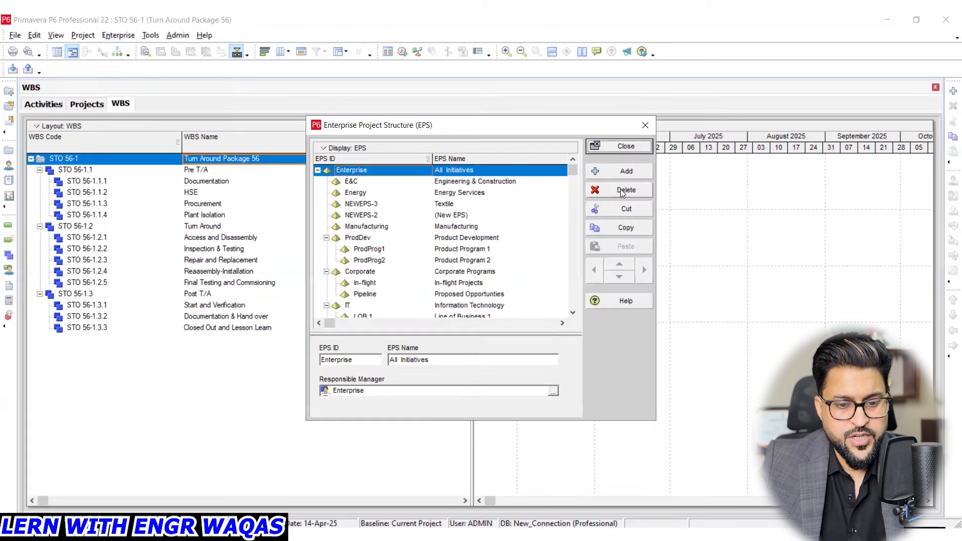
left_click(626, 171)
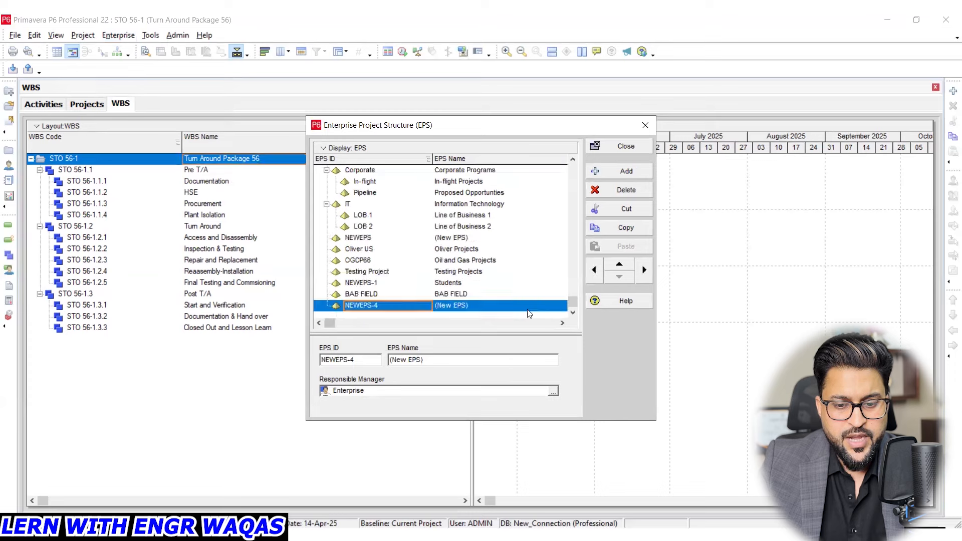
left_click(493, 307)
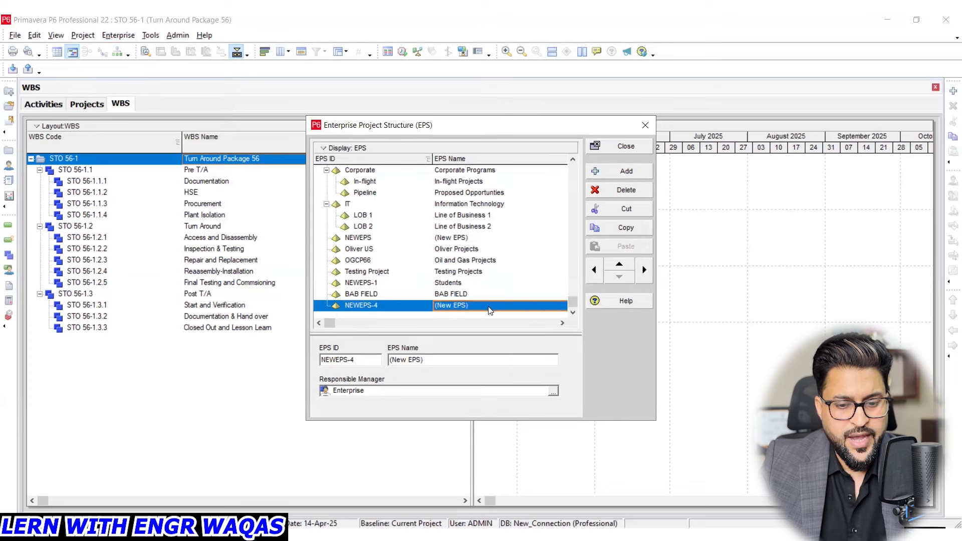
left_click(413, 307)
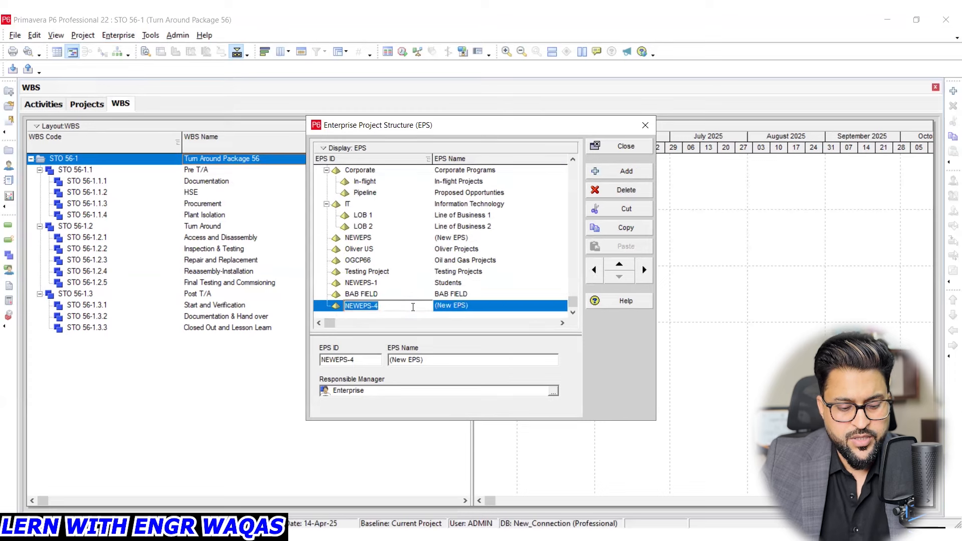
type("TA")
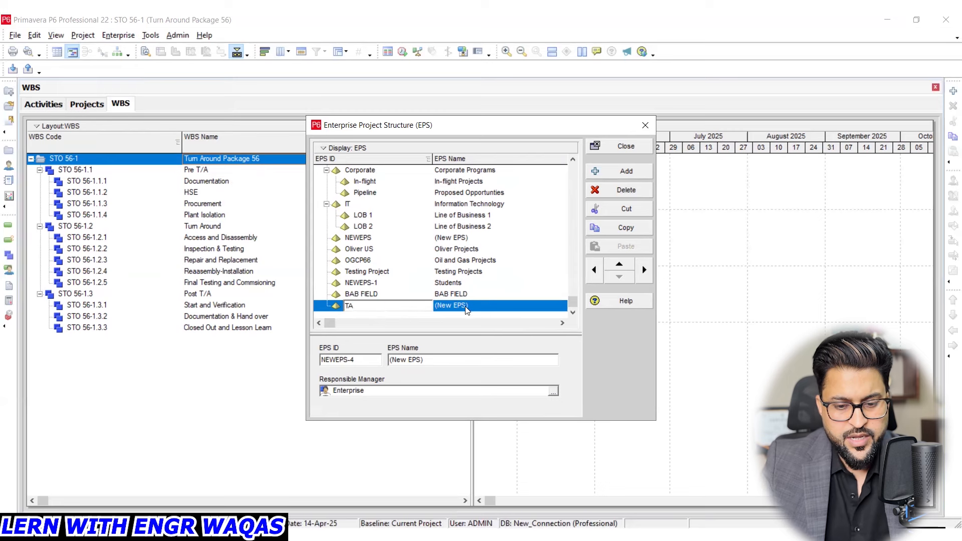
left_click(486, 306)
type("T")
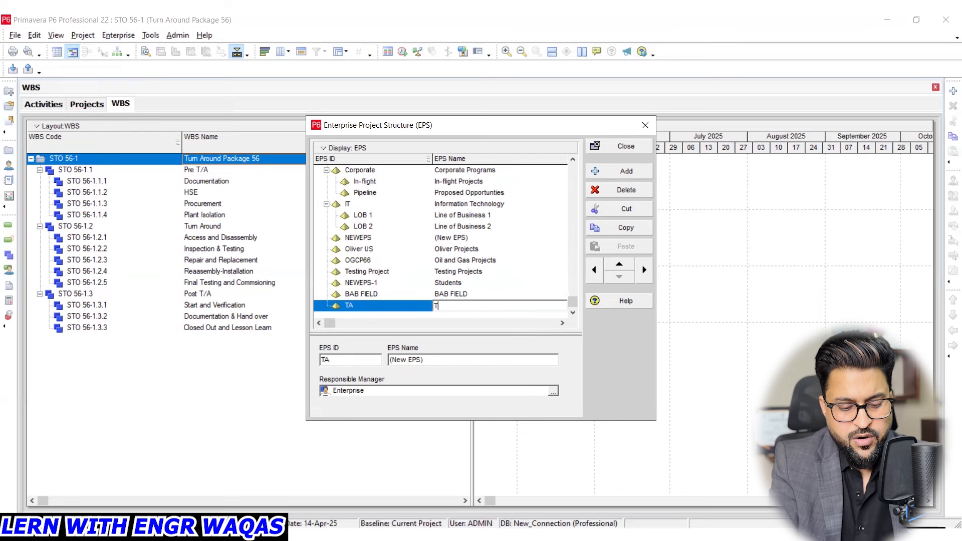
type("urn ")
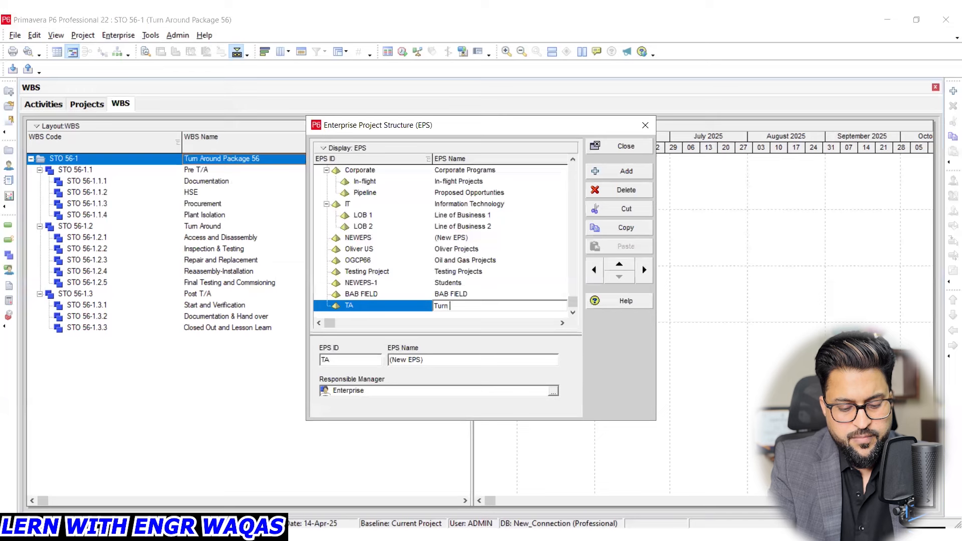
type("Around")
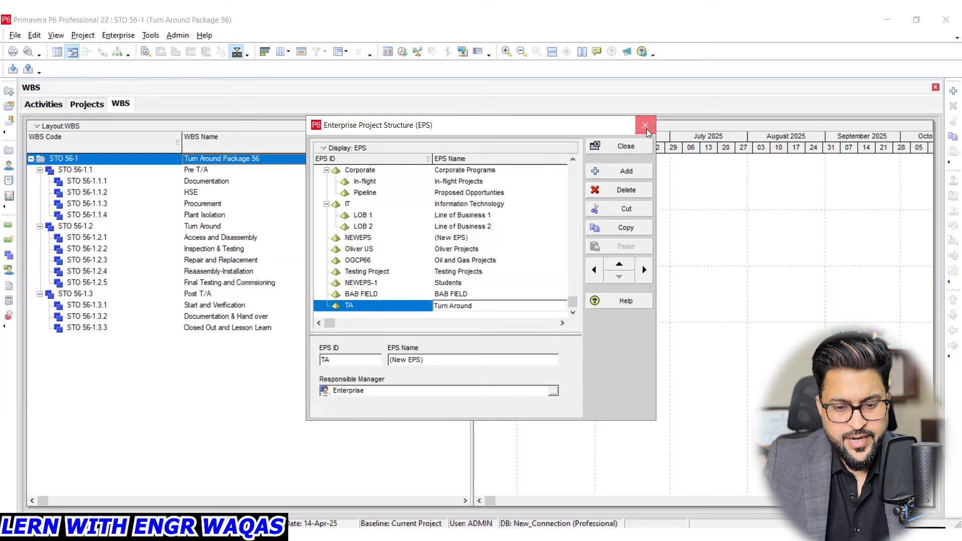
- Review which responsible managers are available for the Turn Around EPS without assigning one
left_click(116, 38)
left_click(150, 65)
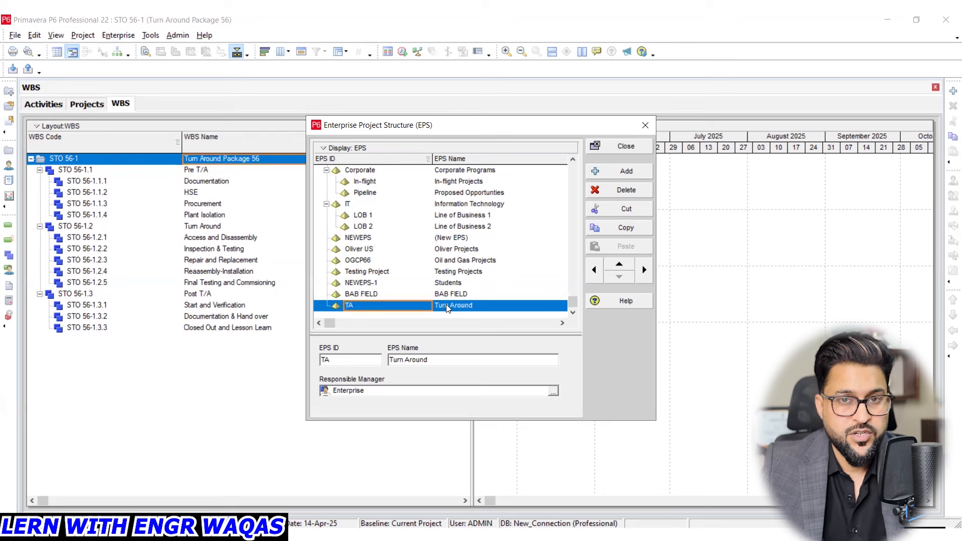
left_click(554, 391)
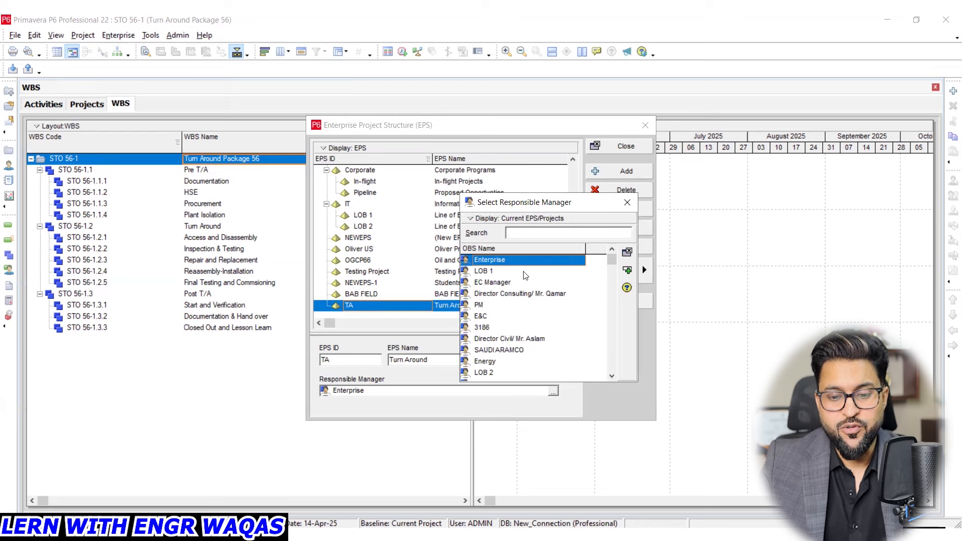
left_click(627, 203)
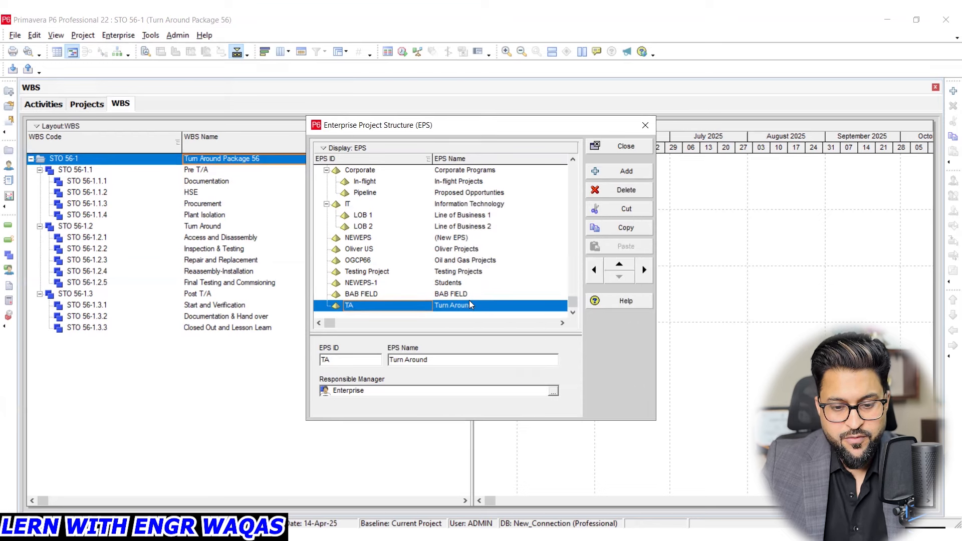
left_click(553, 391)
left_click(500, 304)
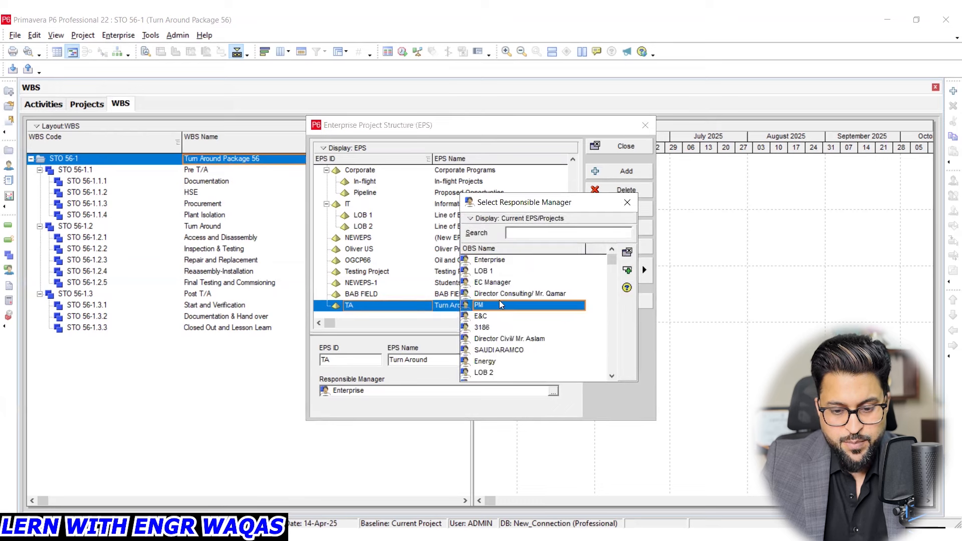
left_click(499, 317)
left_click(501, 328)
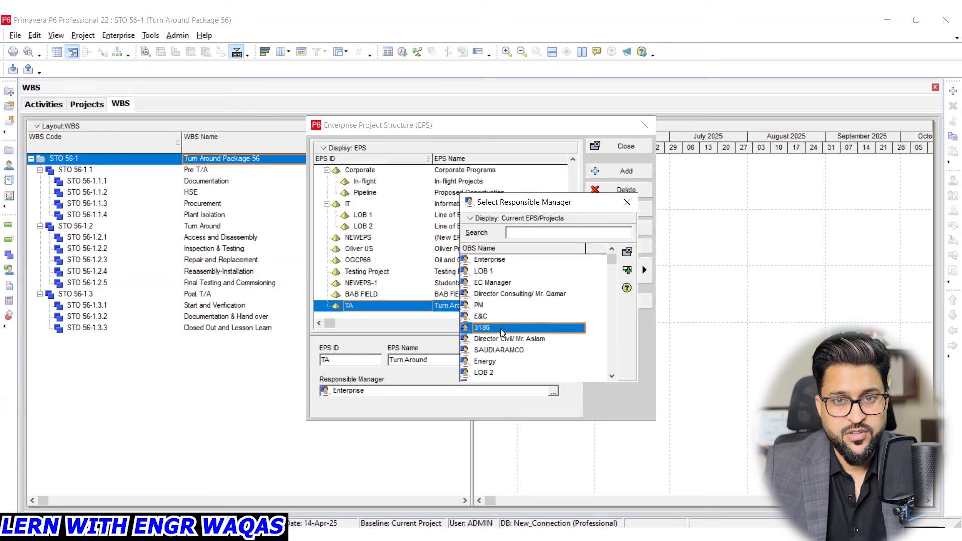
left_click(626, 202)
left_click(644, 126)
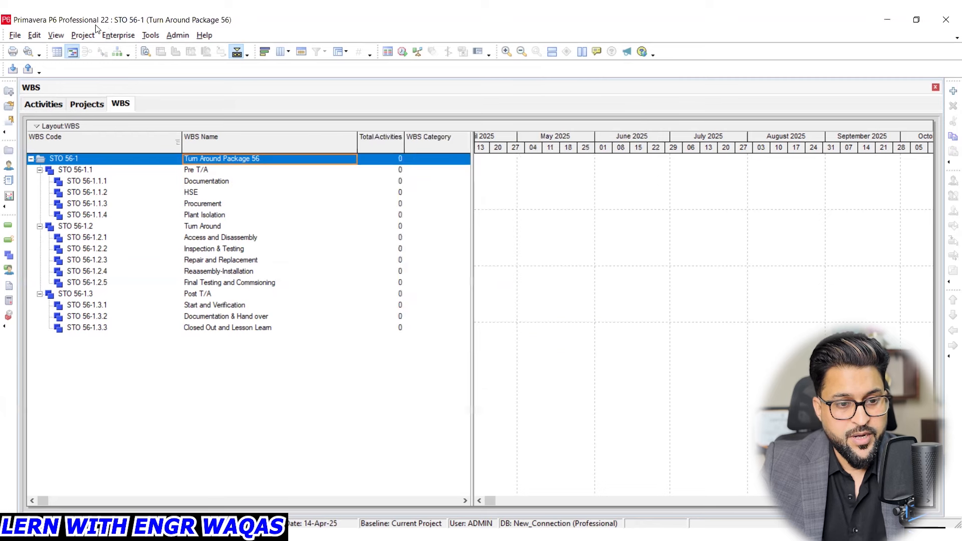
- Open the Organizational Breakdown Structure and move its window clear of the timescale
left_click(112, 34)
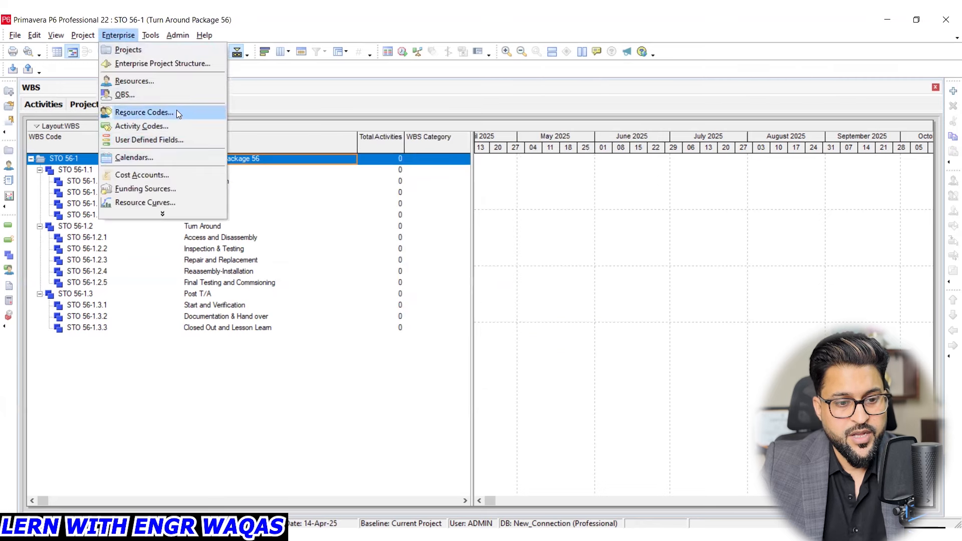
left_click(125, 94)
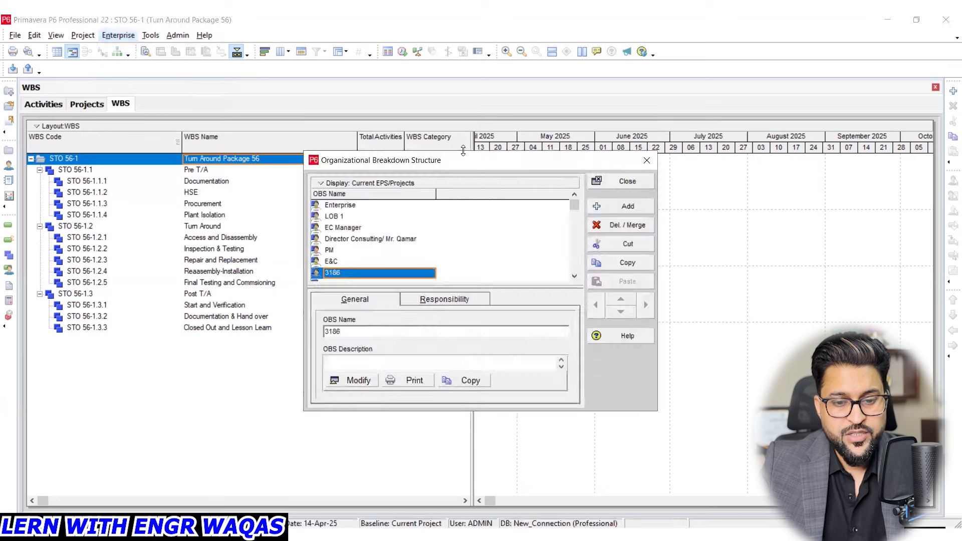
left_click_drag(467, 163, 409, 121)
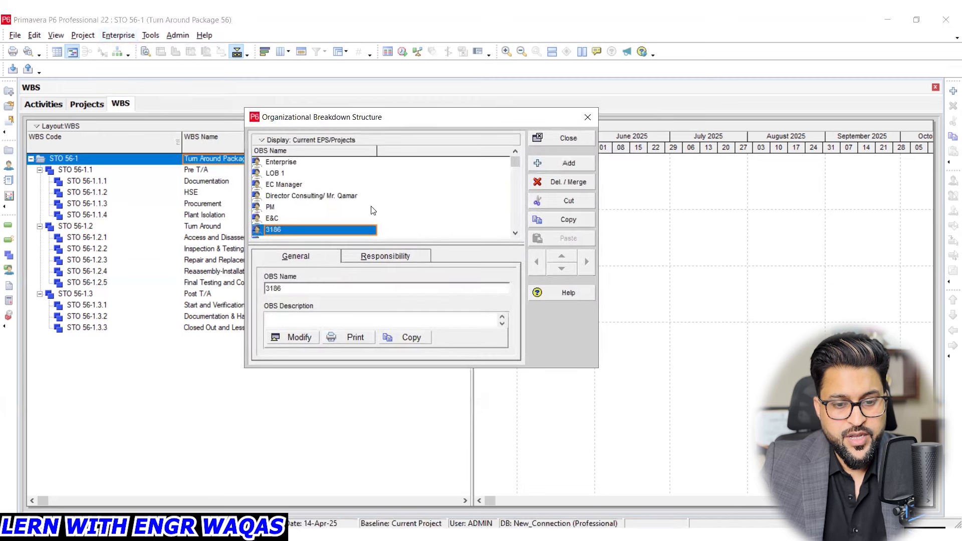
left_click(262, 141)
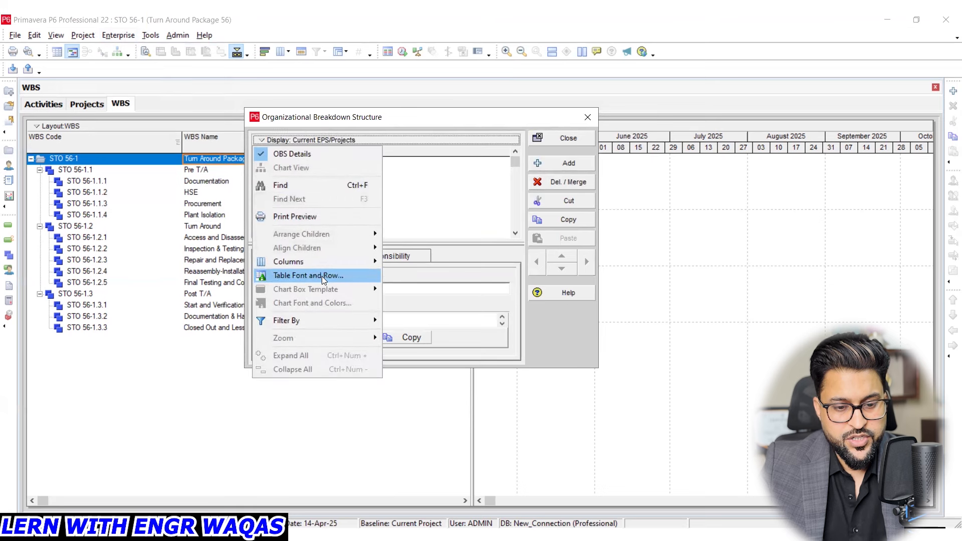
left_click(337, 275)
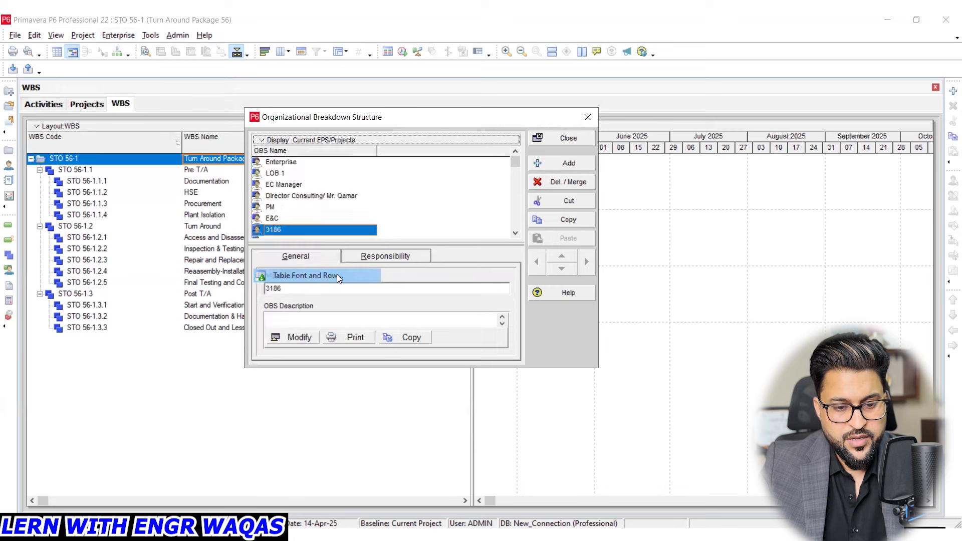
left_click(591, 228)
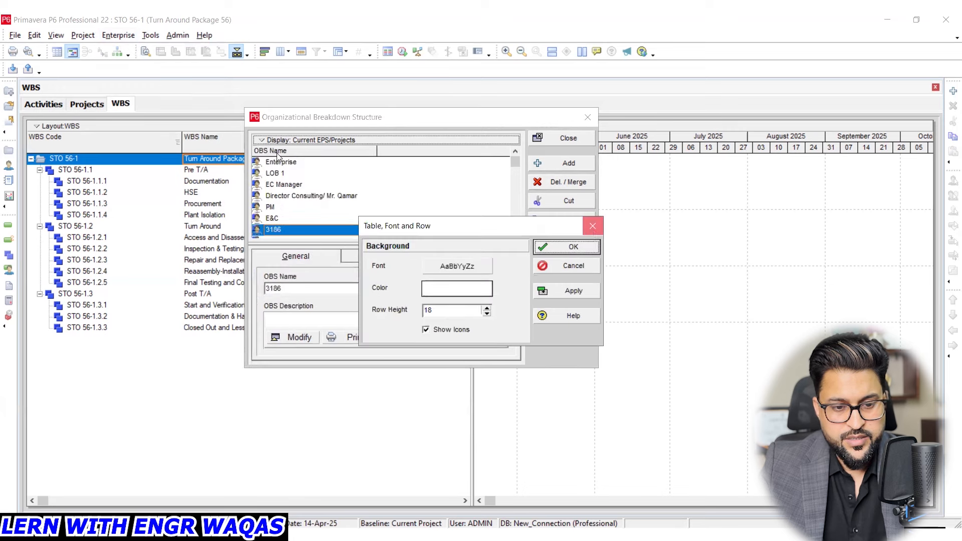
- Filter the Organizational Breakdown Structure to show all OBS elements
left_click(262, 145)
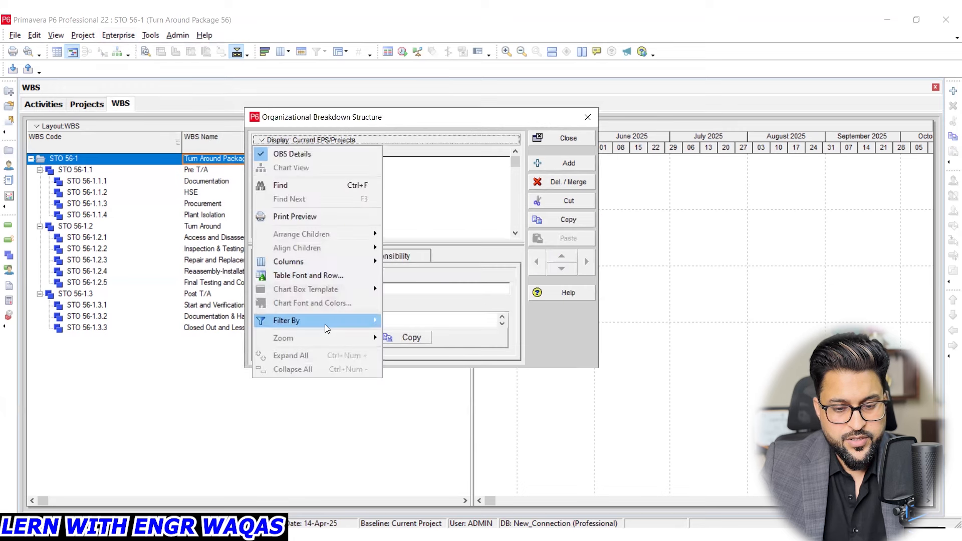
mouse_move(325, 323)
left_click(417, 335)
scroll(302, 190, "up", 5)
- Add an OBS element under Enterprise, at the same level as PM, and name it with the responsible manager's name
left_click(302, 163)
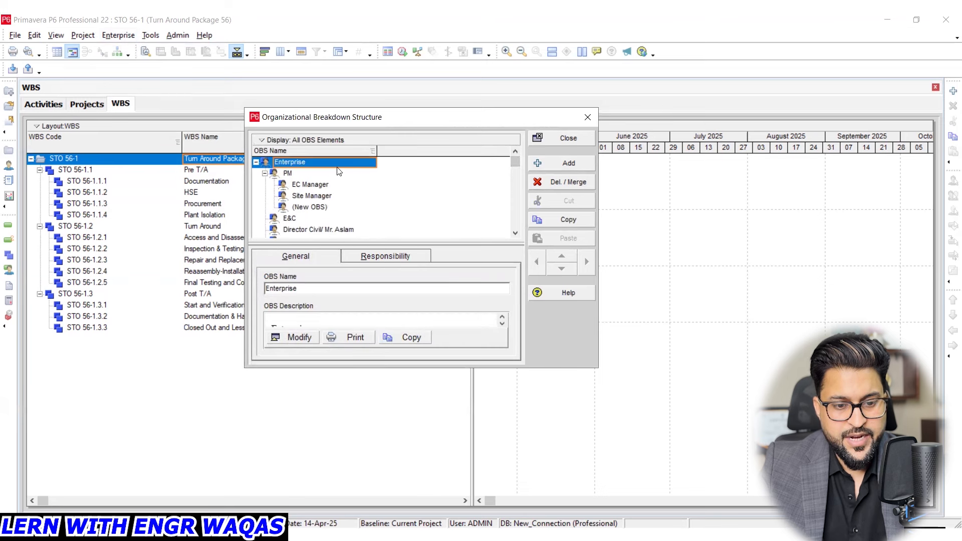
left_click(329, 175)
left_click(569, 164)
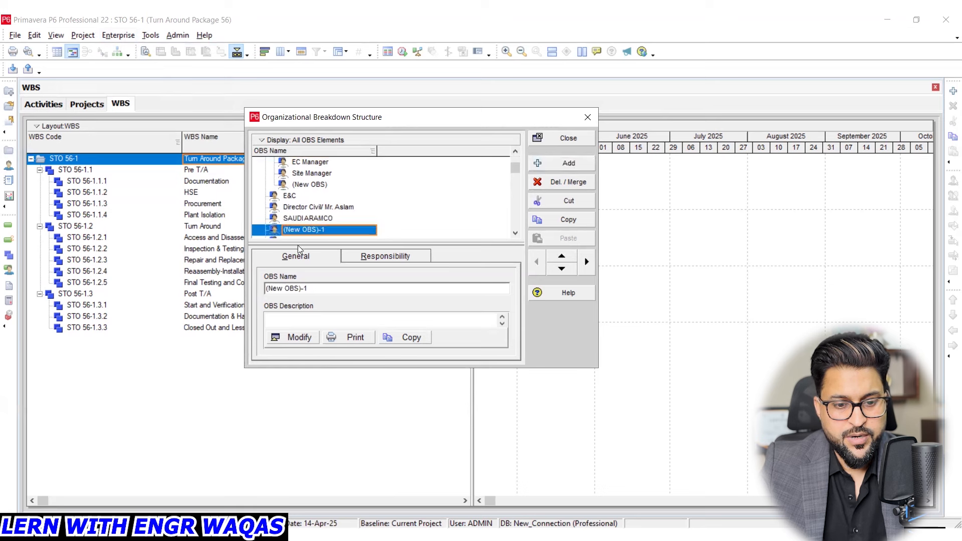
left_click(349, 229)
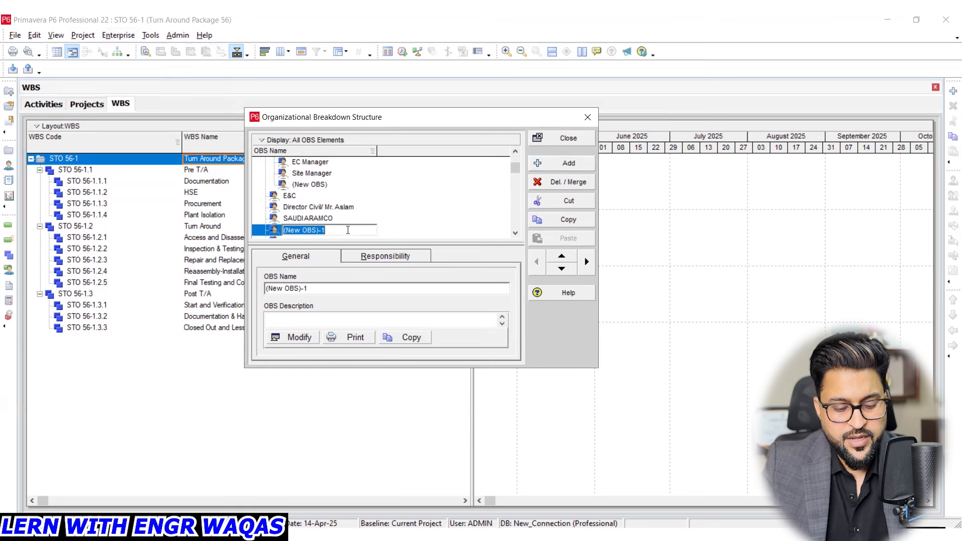
type("Rajesh")
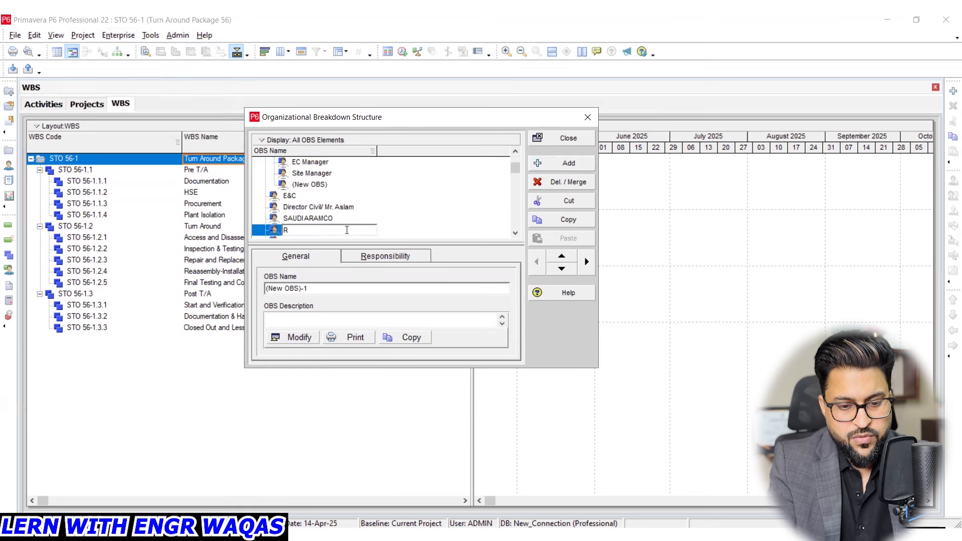
key("Return")
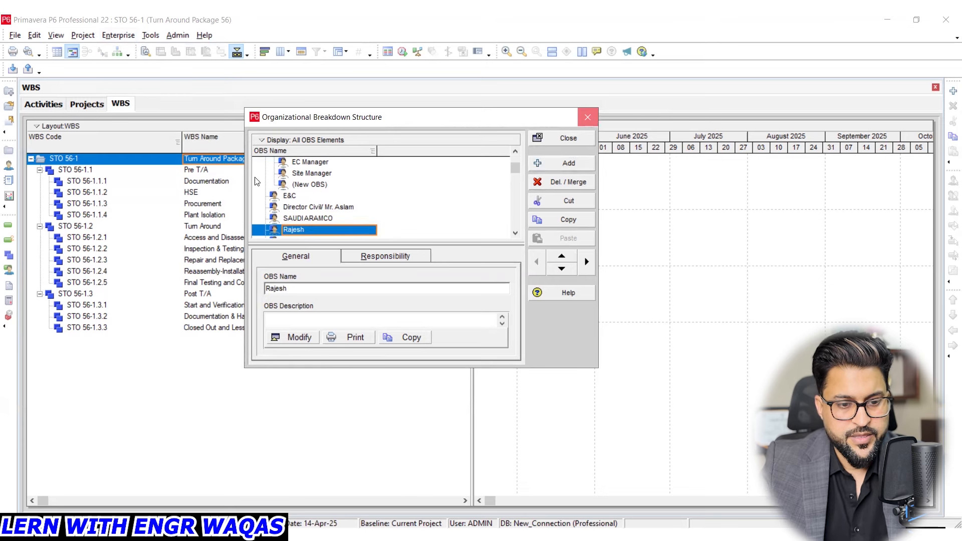
left_click(592, 119)
- Assign the newly added OBS element as responsible manager of the Turn Around EPS and close the Enterprise Project Structure
left_click(120, 36)
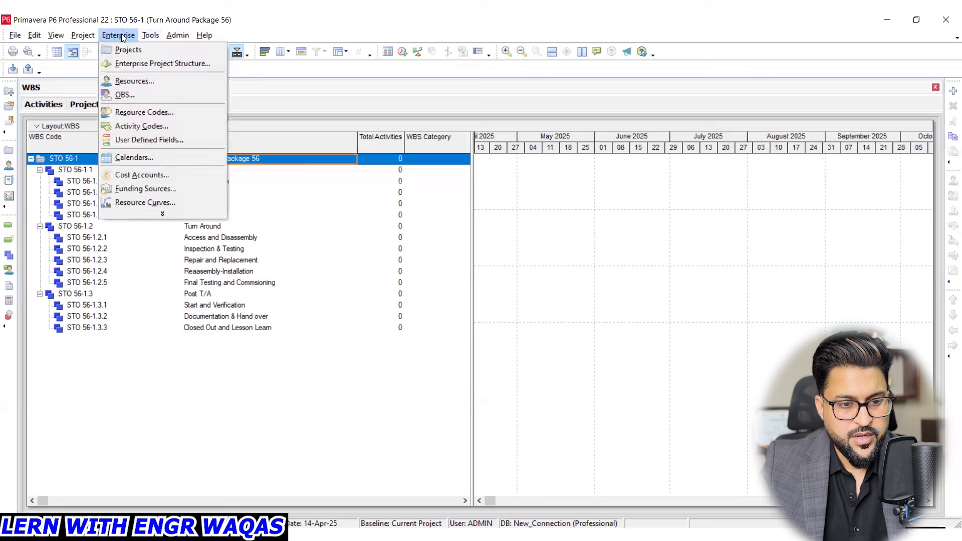
left_click(177, 62)
left_click(554, 391)
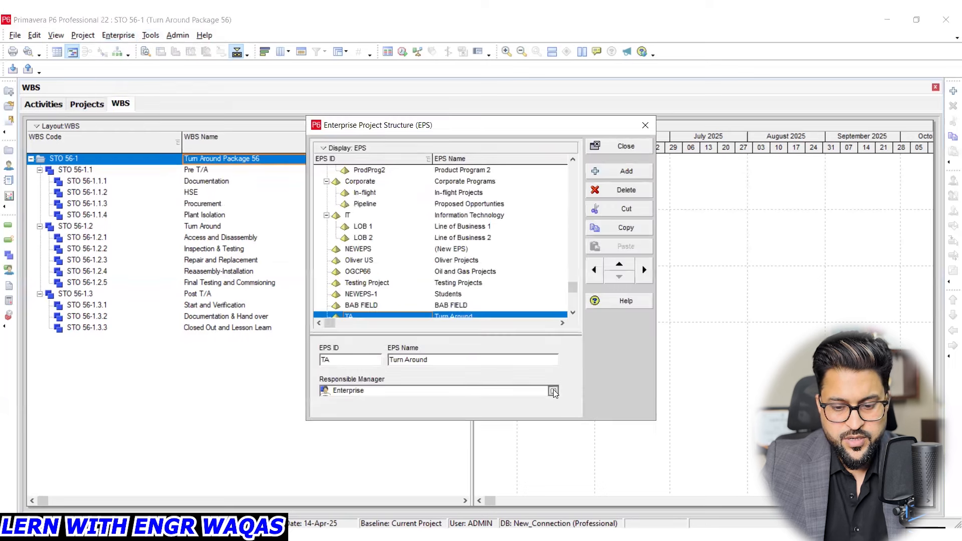
scroll(535, 351, "down", 1)
left_click(526, 331)
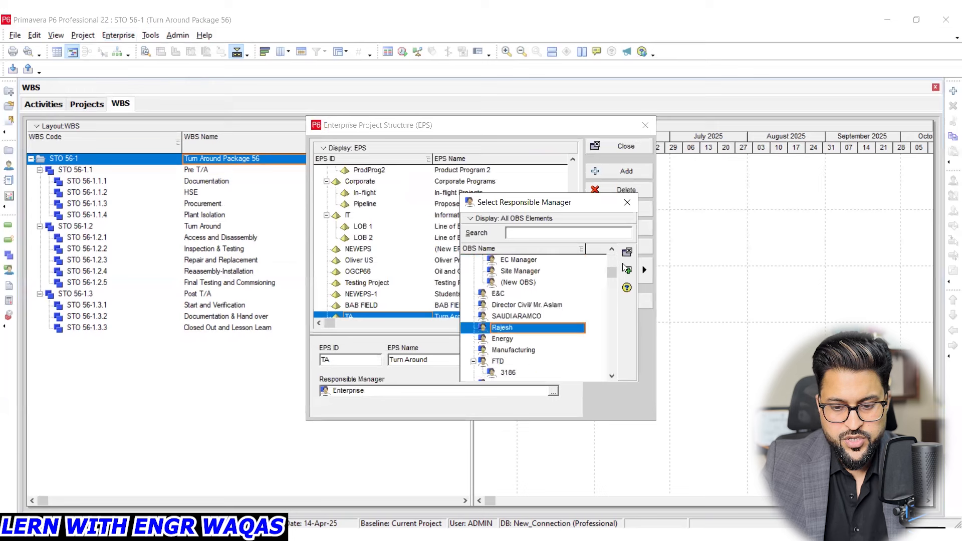
left_click(628, 270)
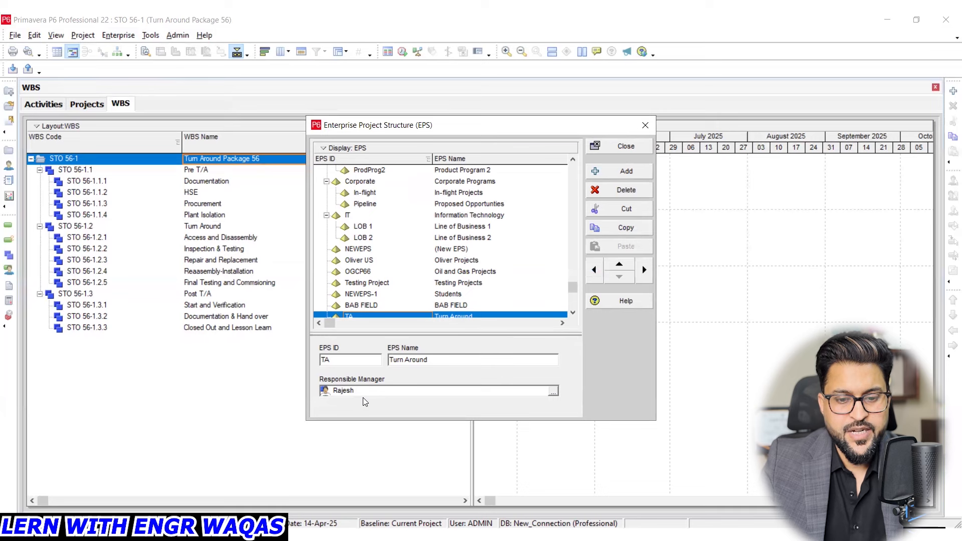
left_click(645, 125)
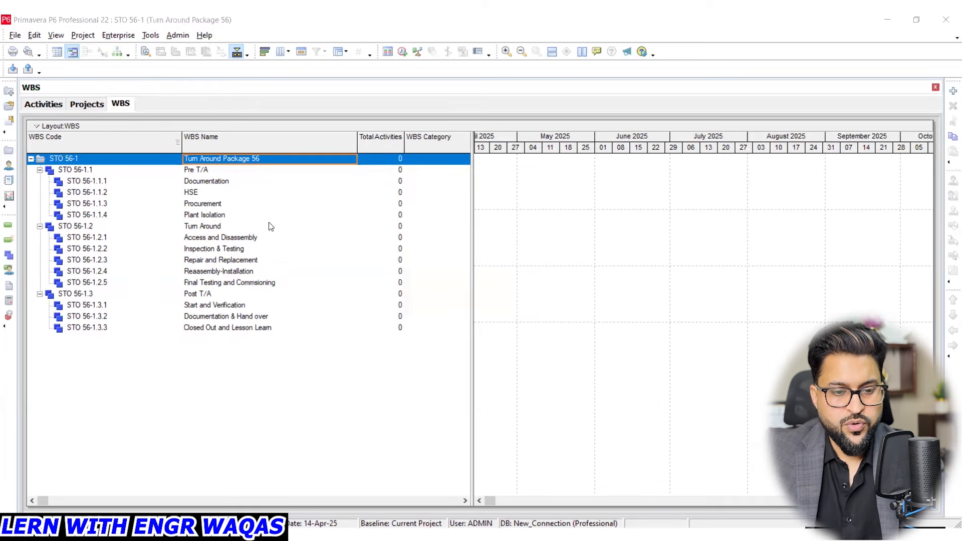
- Examine the general, data limit and time period settings in Admin Preferences, including first day of week and default activity duration
left_click(178, 35)
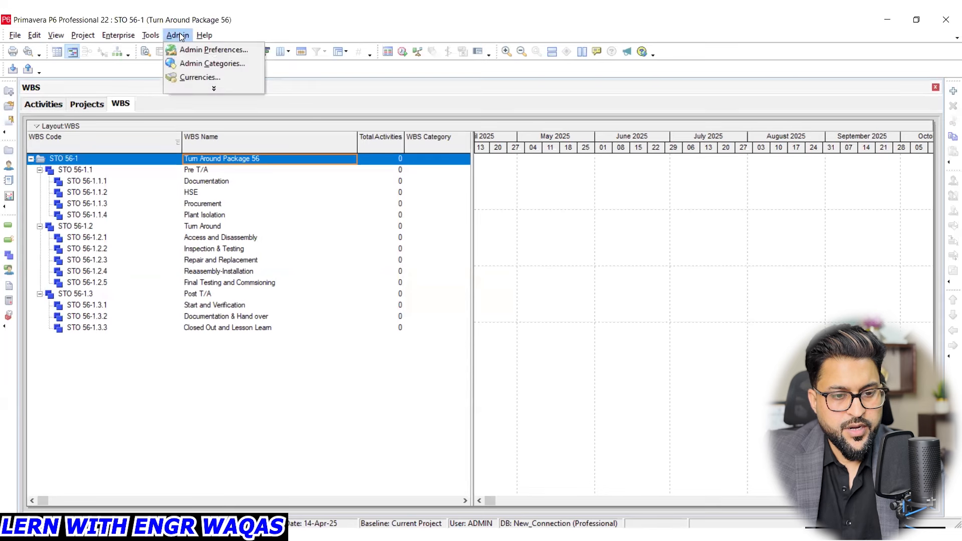
left_click(201, 51)
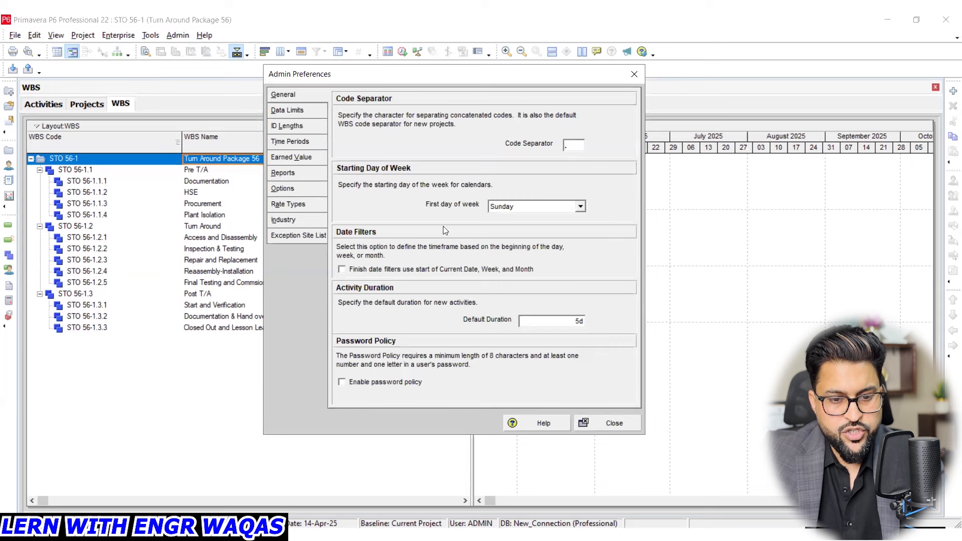
left_click(580, 206)
left_click(581, 206)
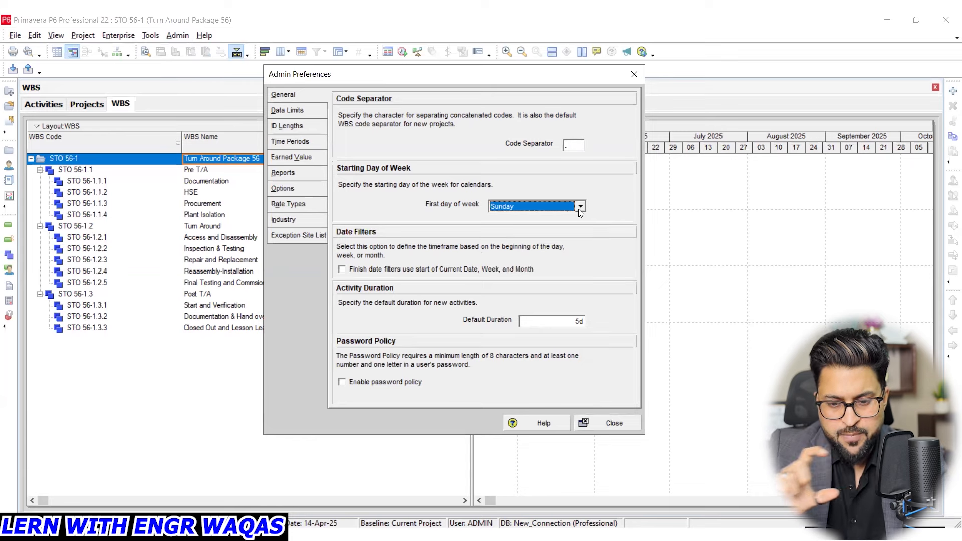
left_click(523, 321)
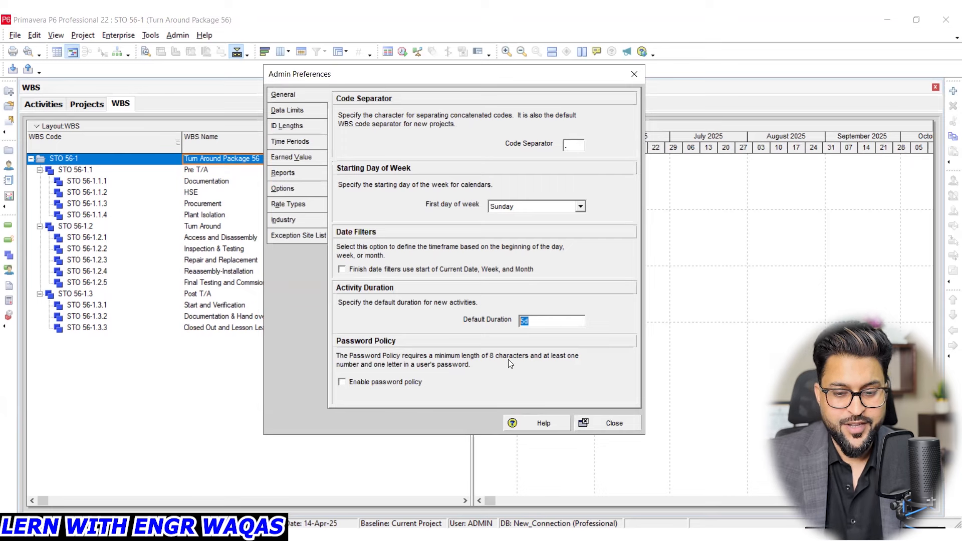
left_click(294, 113)
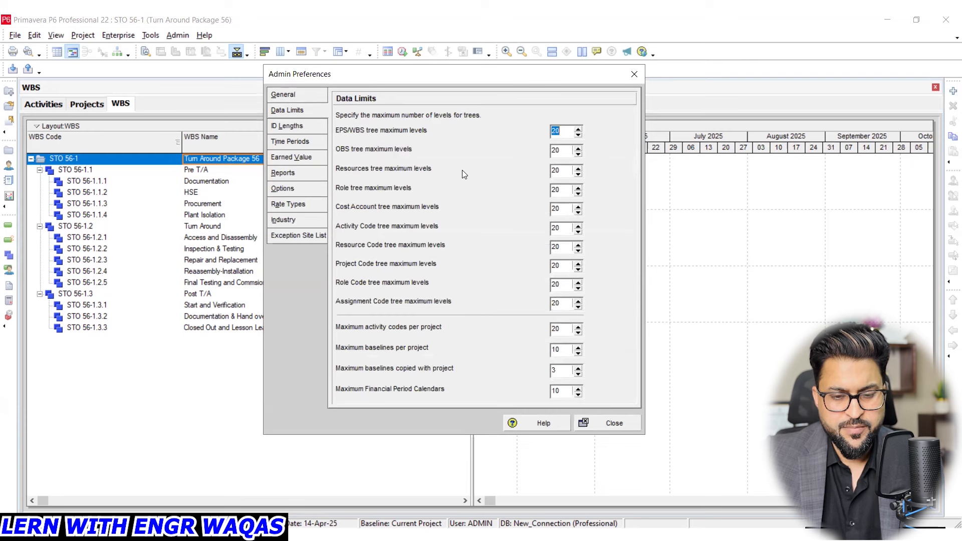
left_click(296, 142)
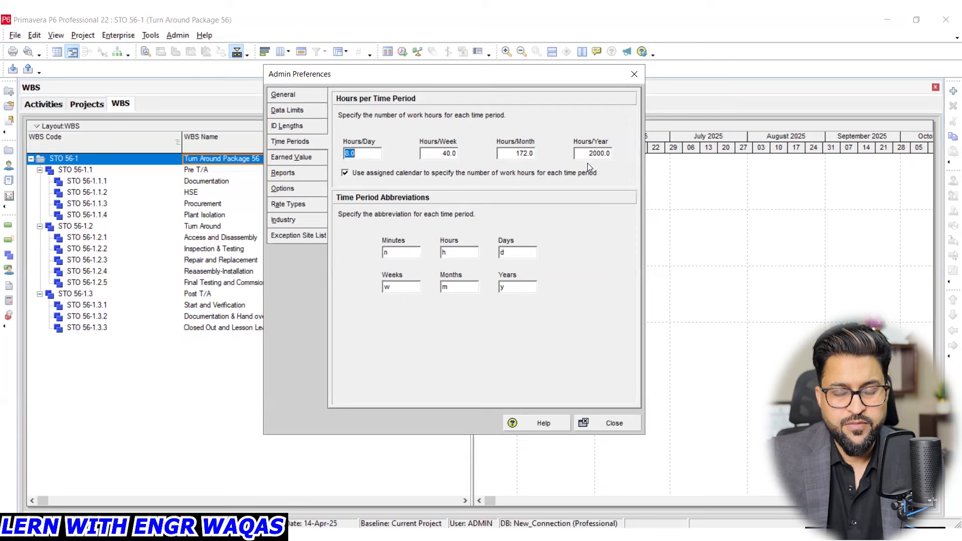
left_click(291, 142)
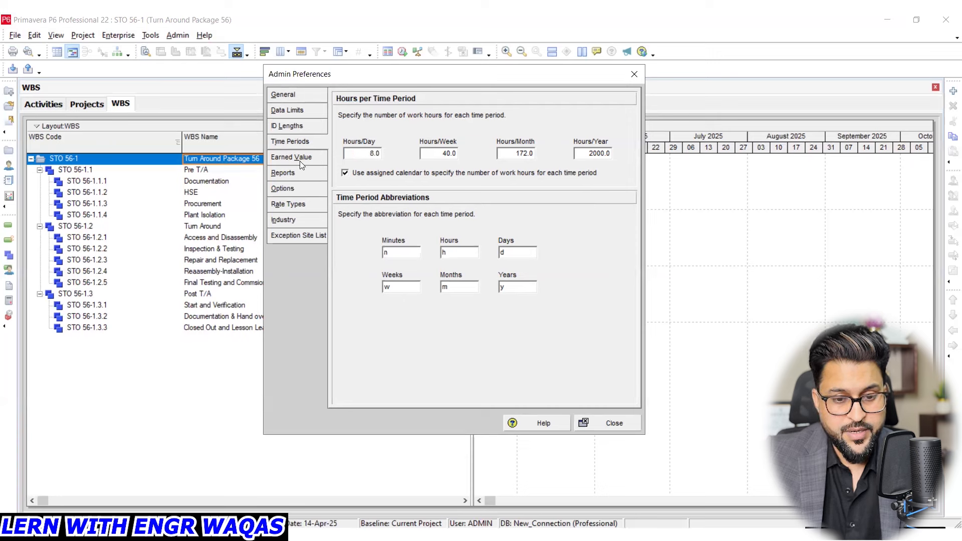
- Try the 0/100, WBS Milestones and Custom % Complete techniques for earned value performance, and reselect Activity % Complete
left_click(301, 161)
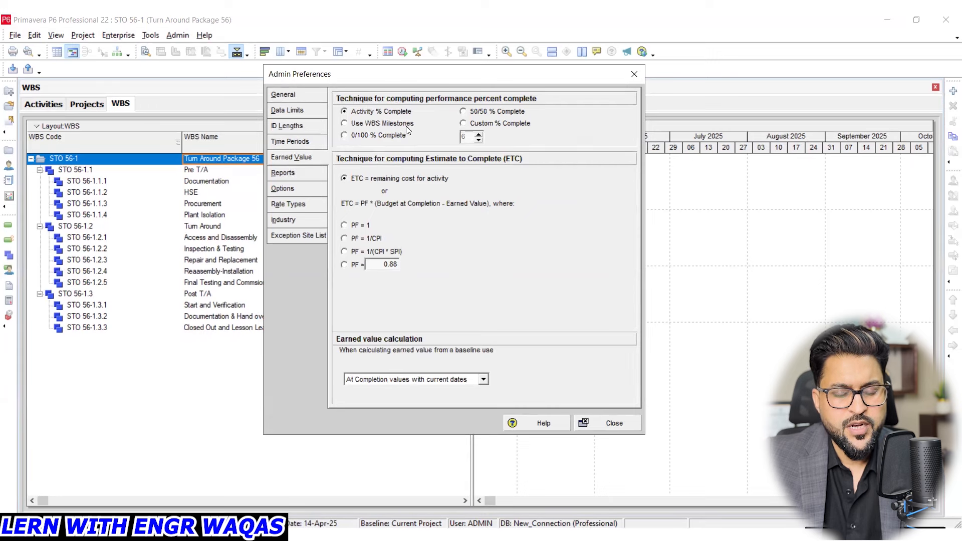
left_click(344, 136)
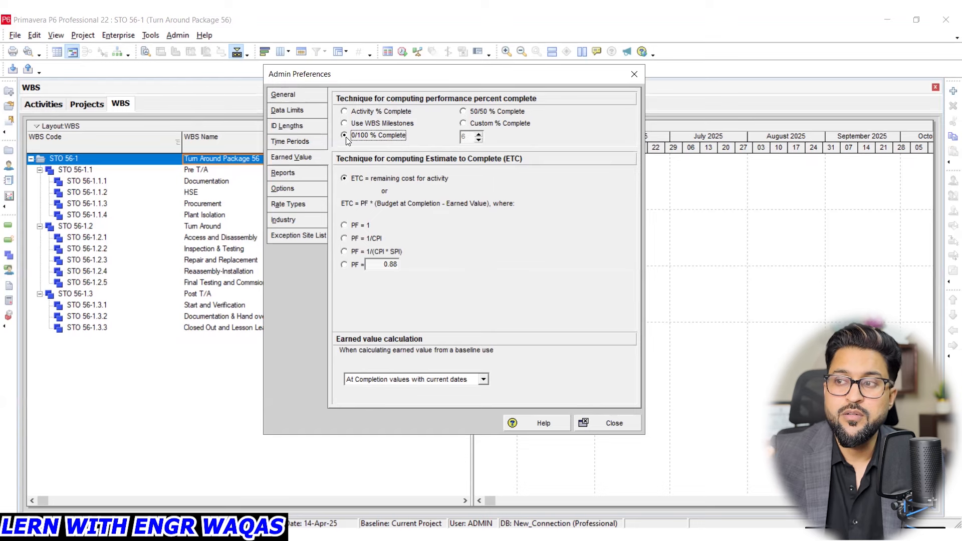
left_click(345, 126)
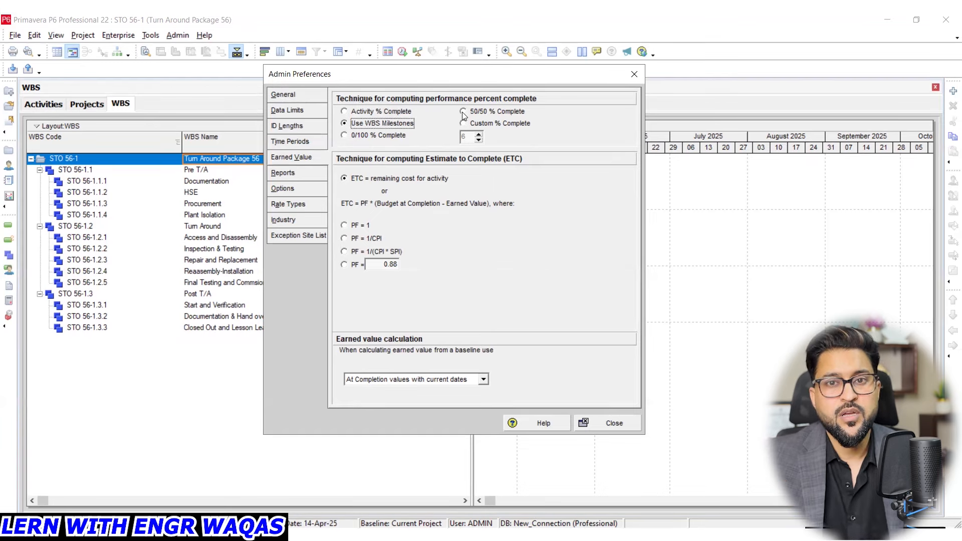
left_click(473, 125)
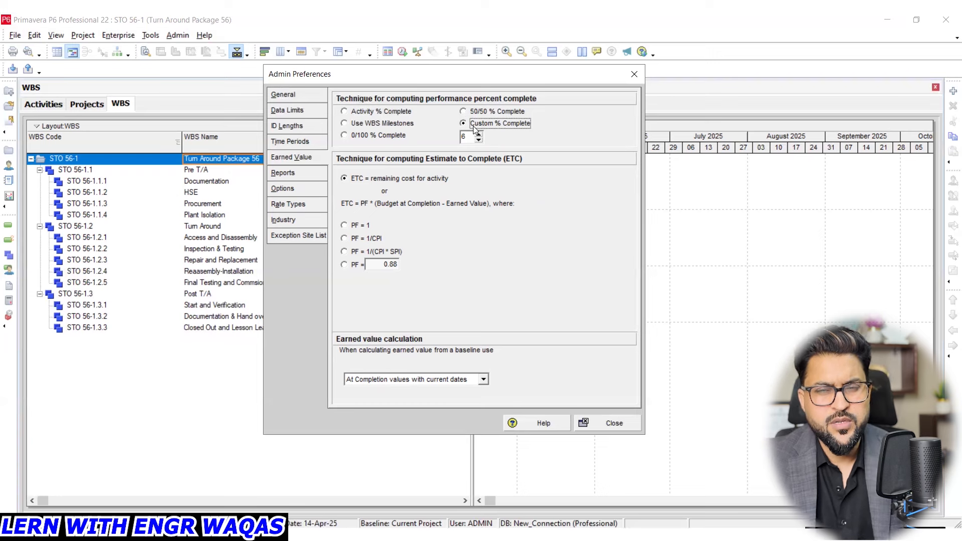
left_click(392, 114)
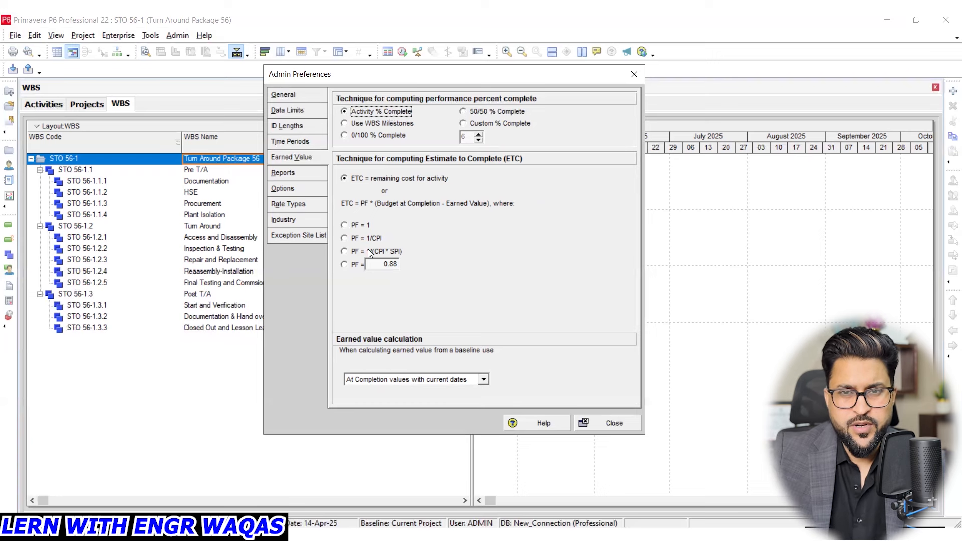
- Review the report headers, summarization options, rate types and industry selection in Admin Preferences, and close the preferences
left_click(301, 176)
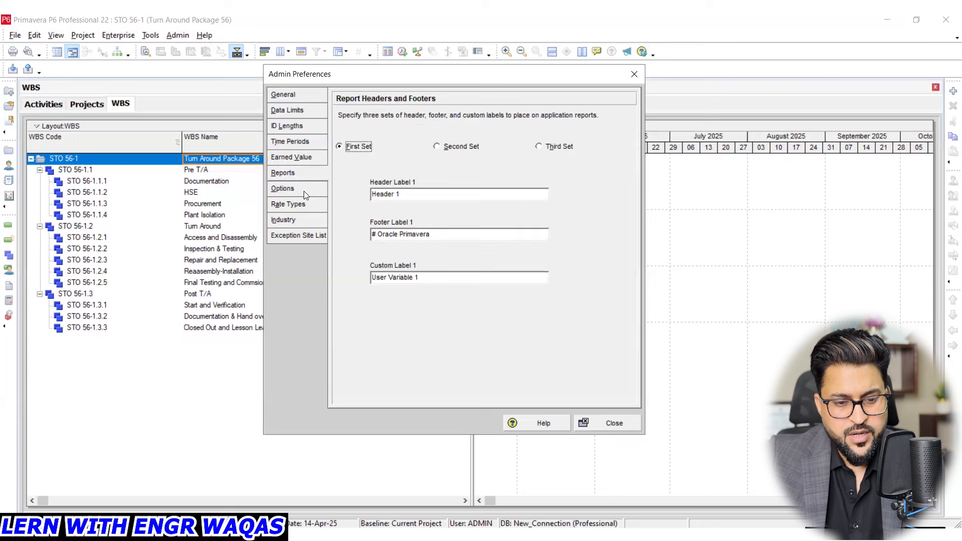
left_click(304, 192)
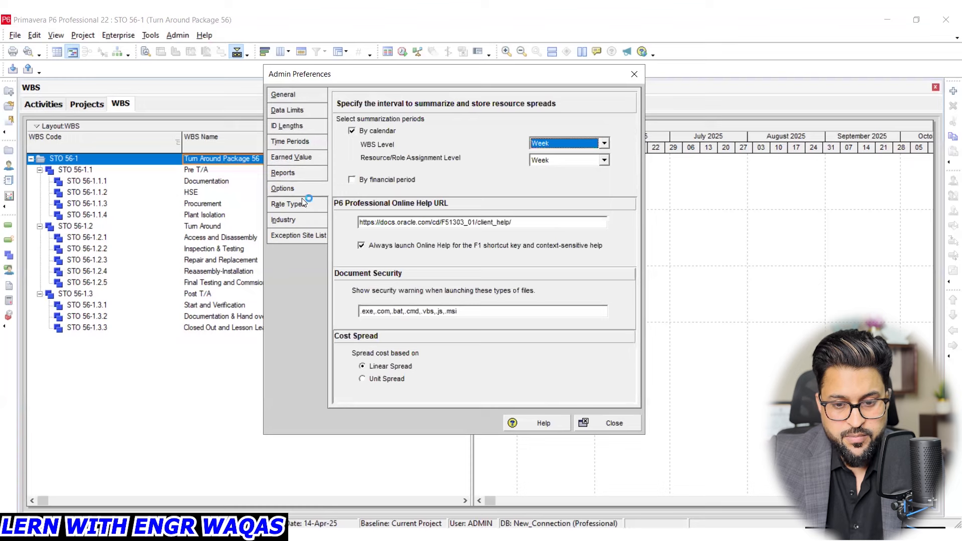
left_click(303, 203)
left_click(306, 218)
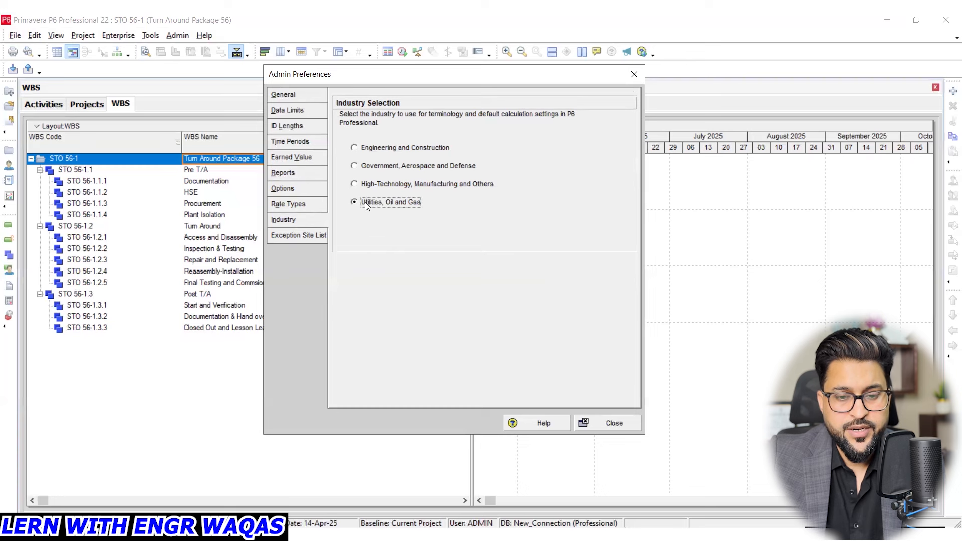
left_click(307, 218)
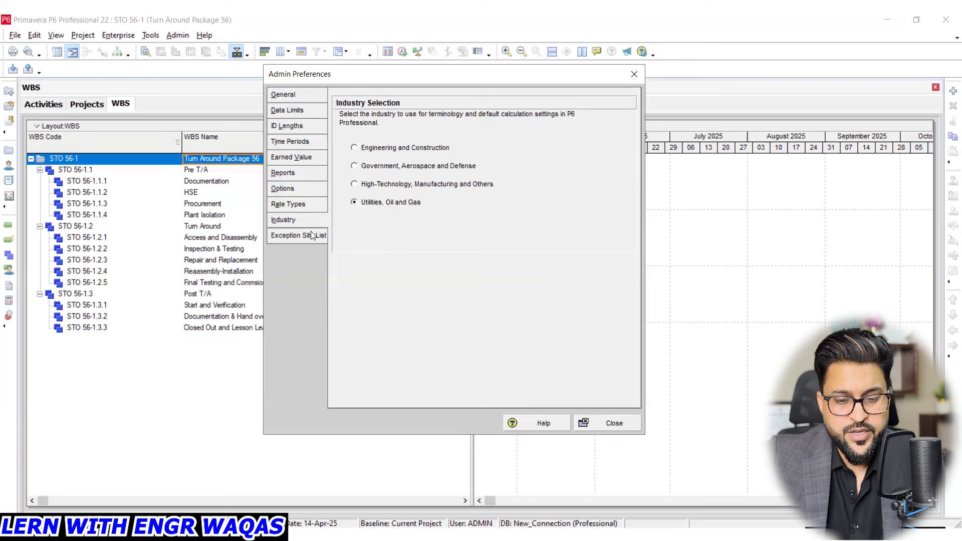
left_click(633, 75)
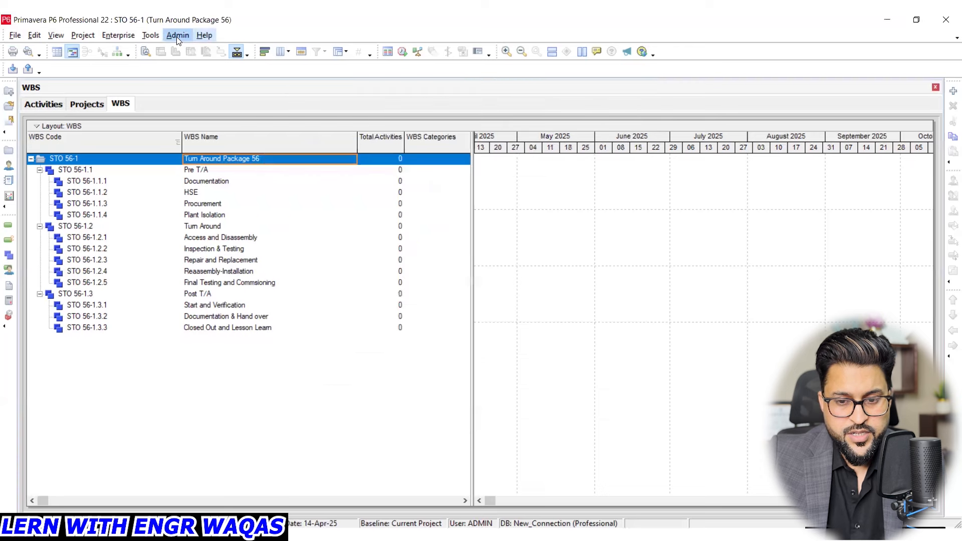
- Open Admin Categories and go through the baseline types from Initial Planning Baseline to What-if Project Plan Baseline
left_click(176, 36)
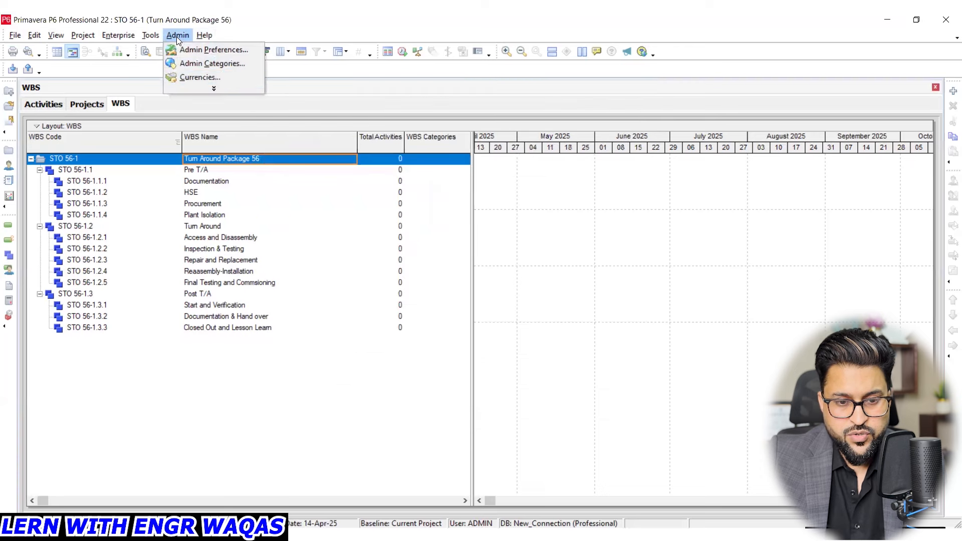
left_click(222, 65)
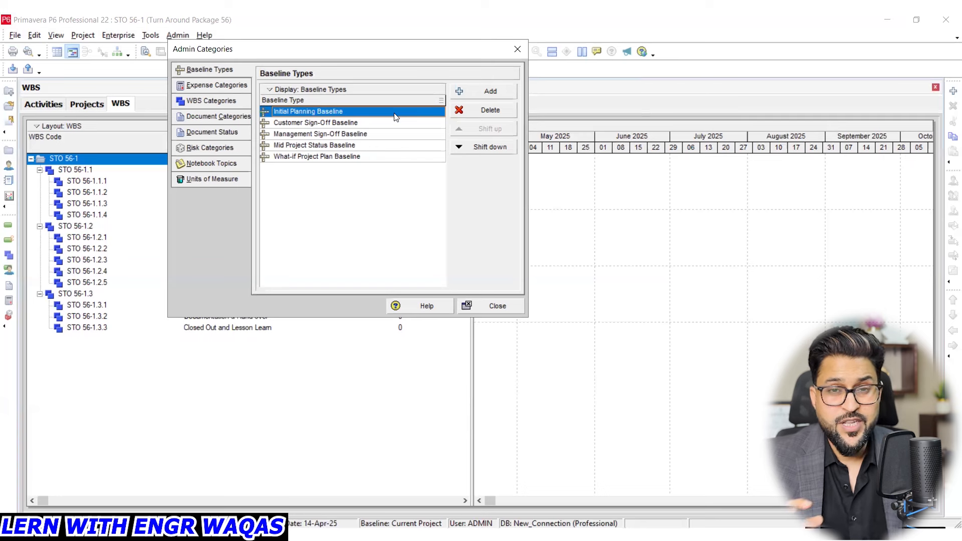
left_click(368, 125)
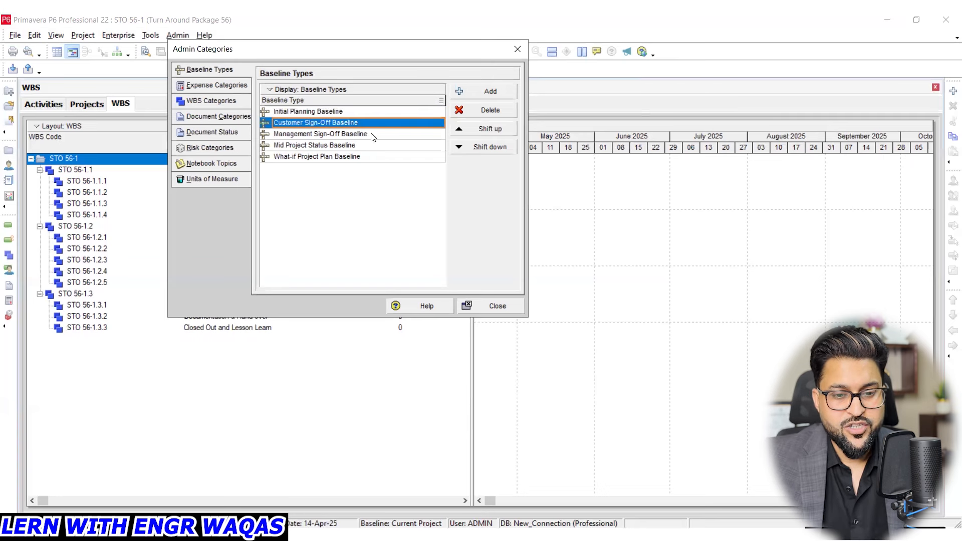
left_click(372, 136)
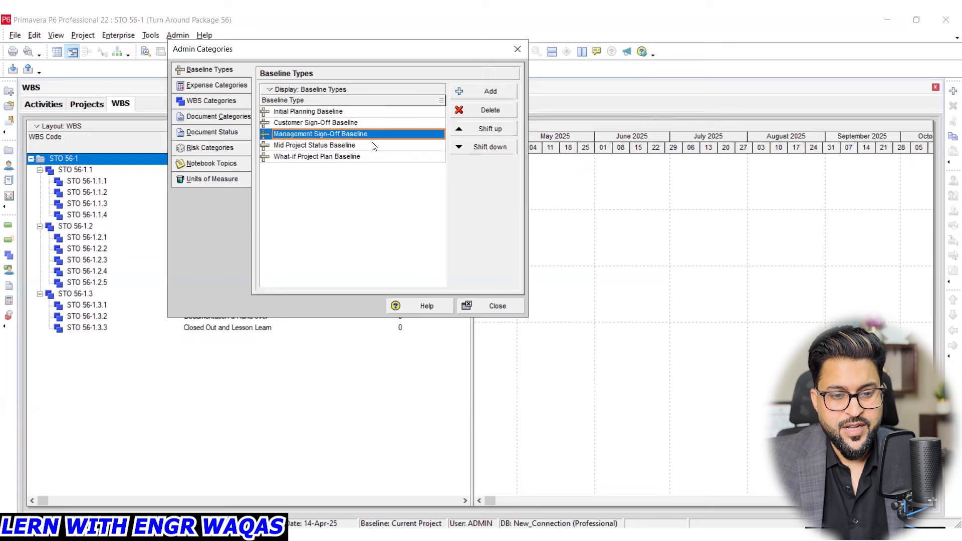
left_click(373, 147)
left_click(375, 159)
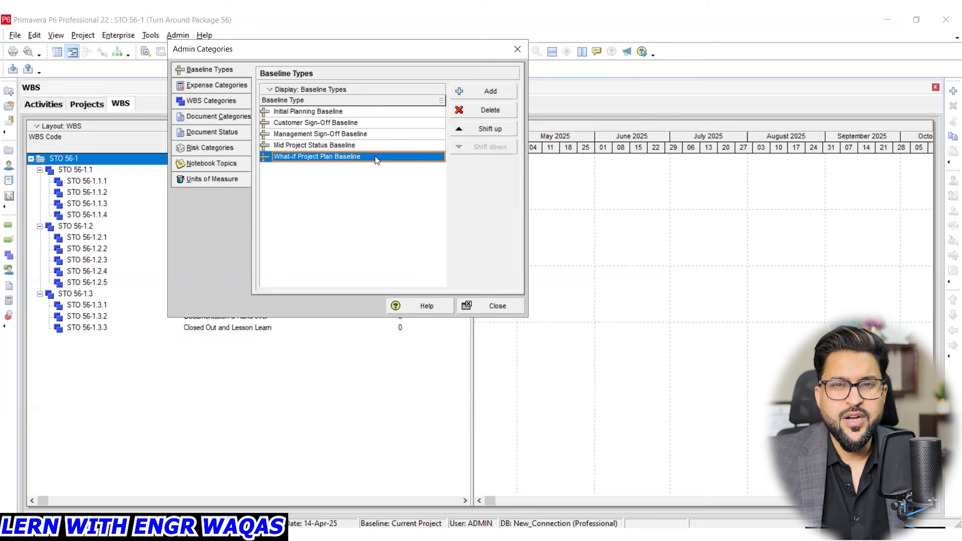
- Examine the expense, WBS, document and risk categories, document statuses, notebook topics and units of measure in Admin Categories
left_click(225, 86)
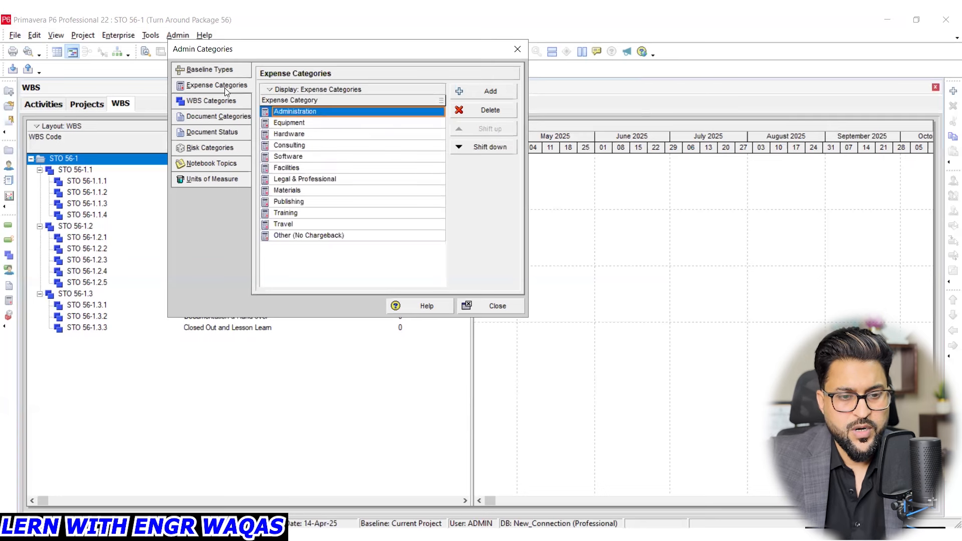
left_click(230, 102)
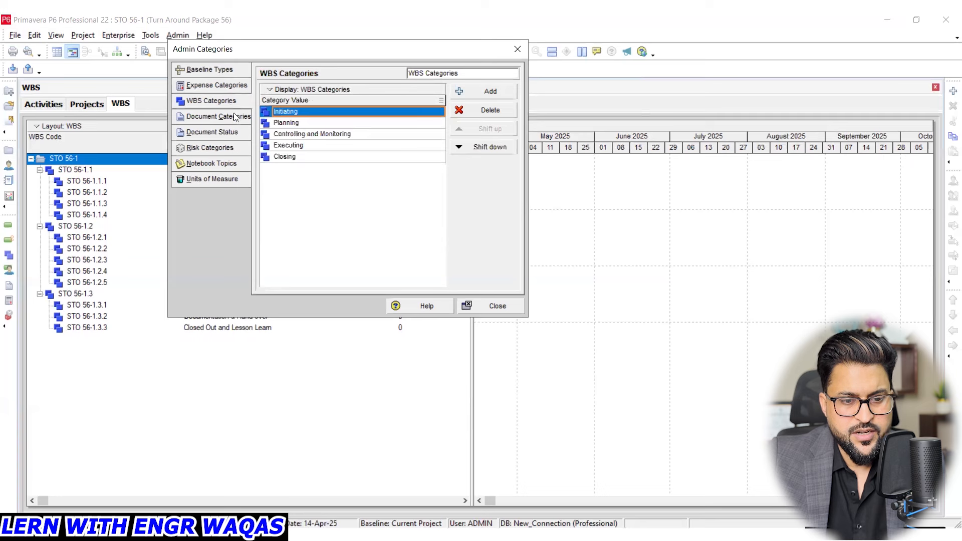
left_click(234, 116)
left_click(233, 132)
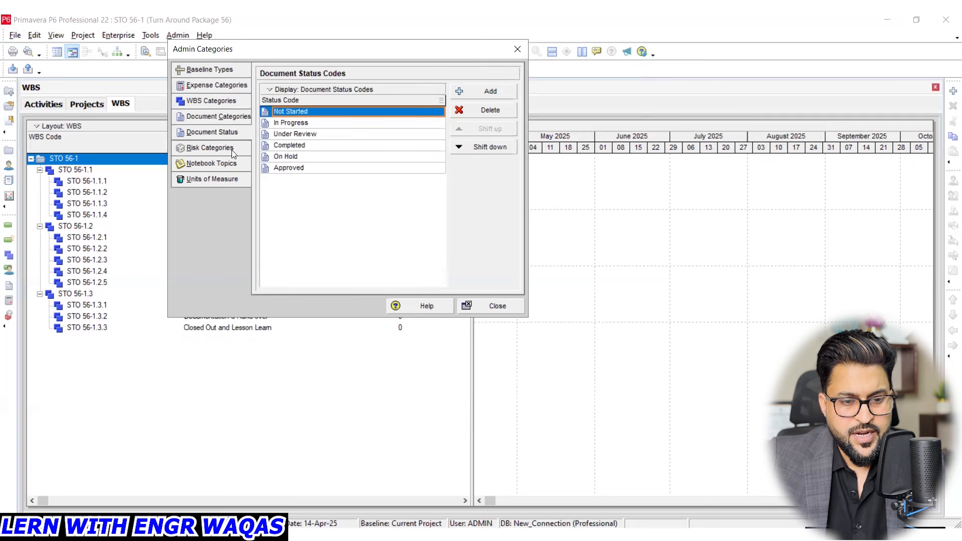
left_click(233, 150)
left_click(231, 164)
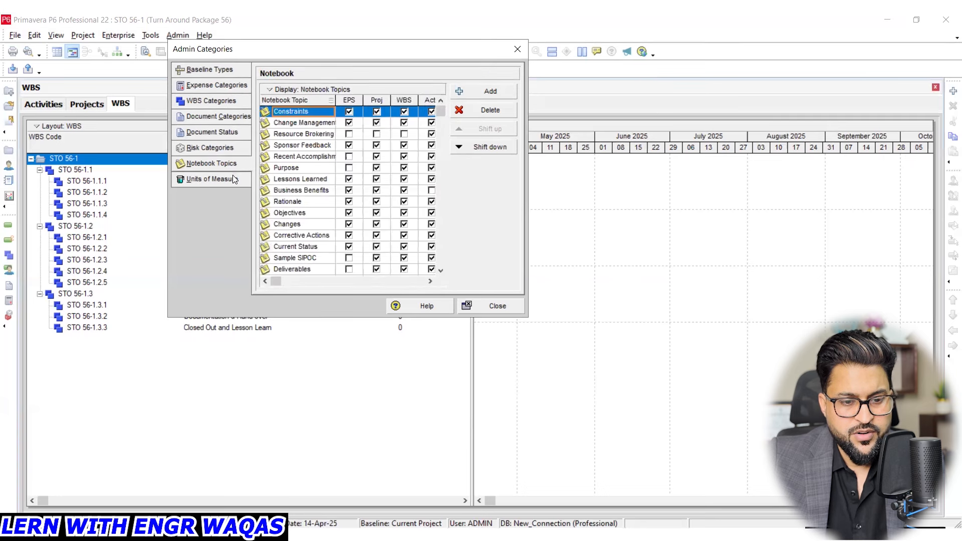
left_click(233, 179)
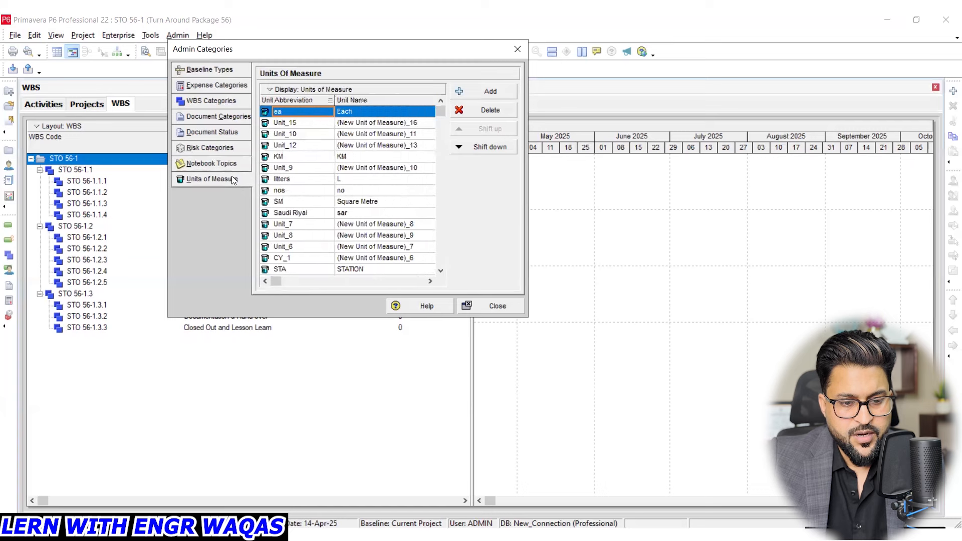
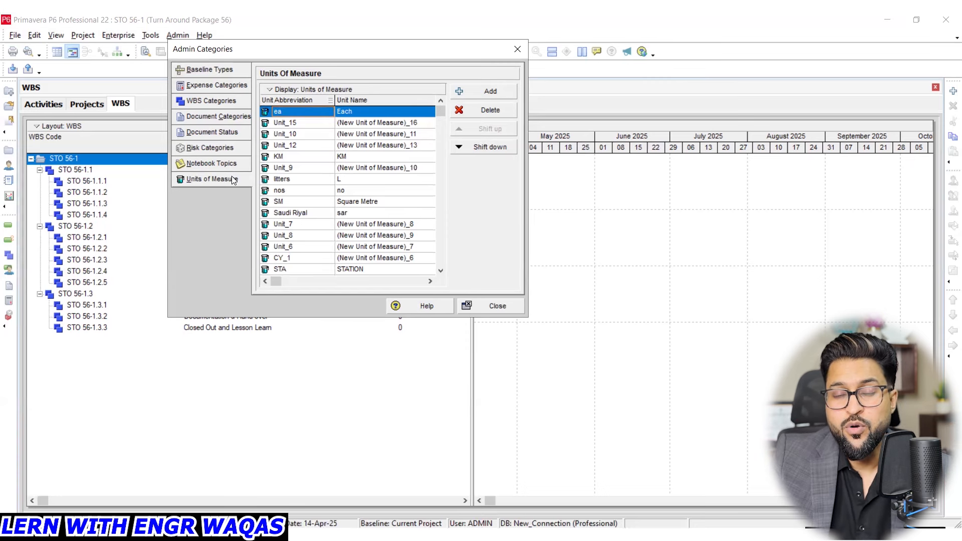
- Add a new unit of measure with its default name and close Admin Categories
left_click(481, 93)
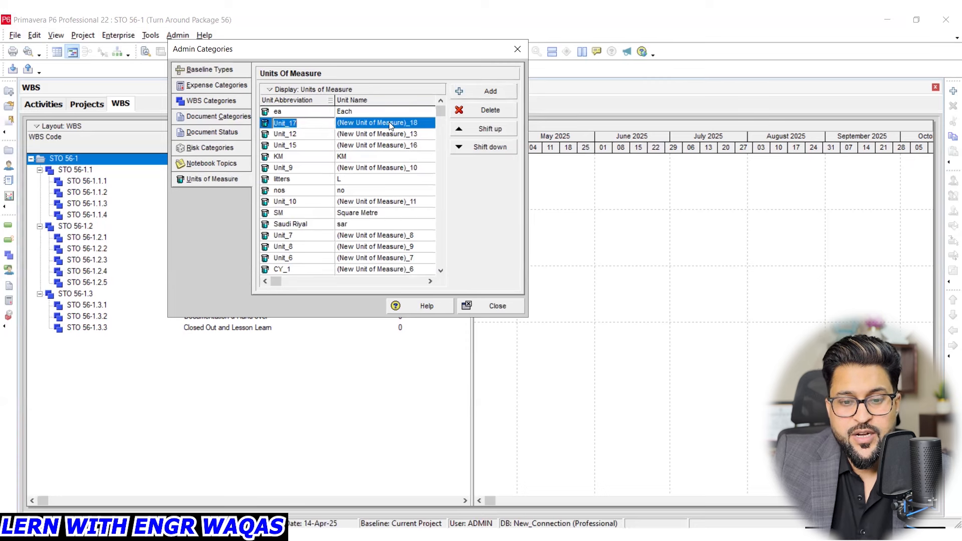
left_click(517, 49)
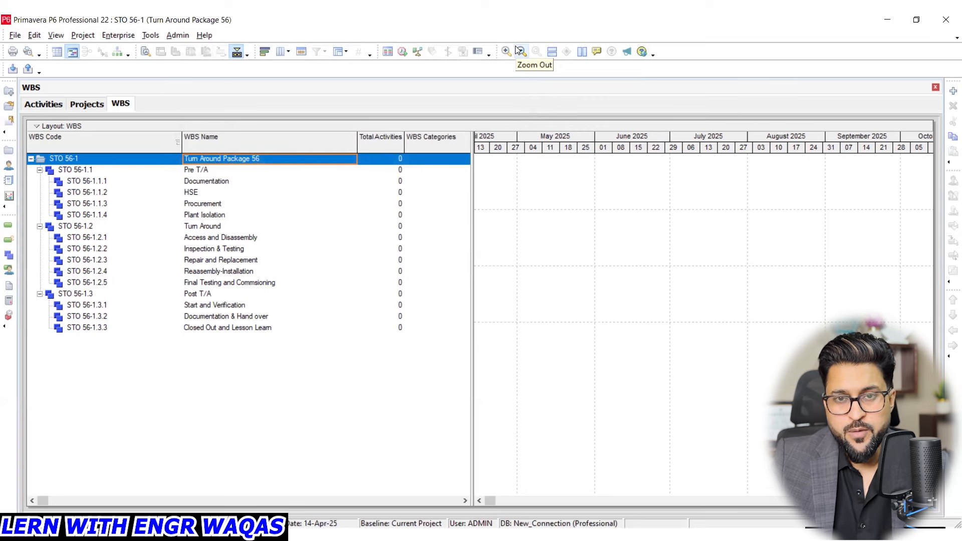
- Examine the currency list, including the Omani dinar, Qatari Riyal, Saudi Arabian Riyal and Indian Rupee entries, and close Currencies
left_click(178, 35)
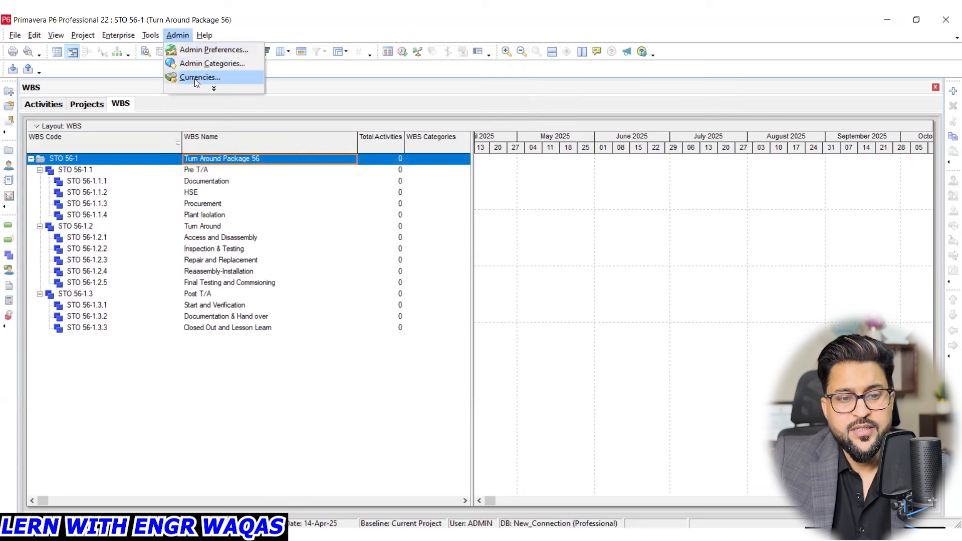
left_click(196, 80)
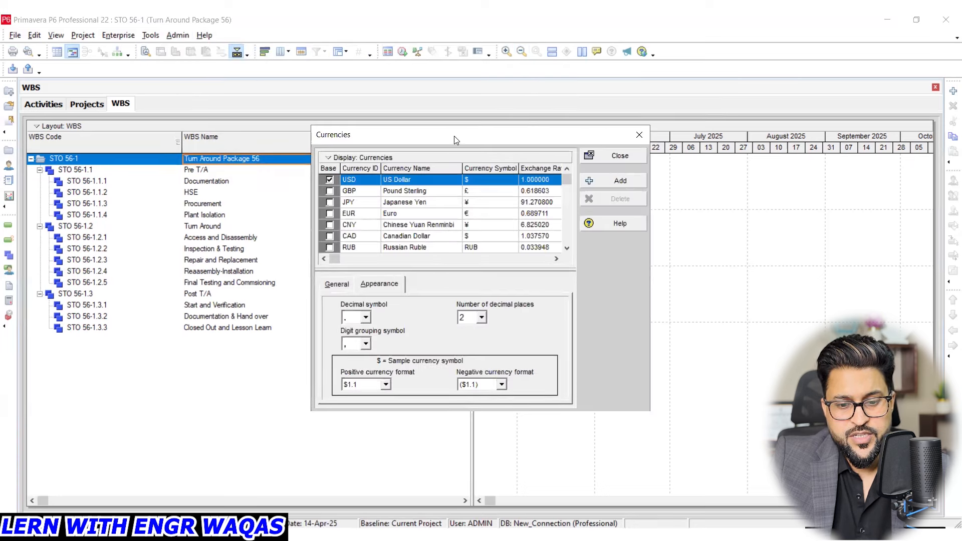
left_click_drag(408, 89, 404, 145)
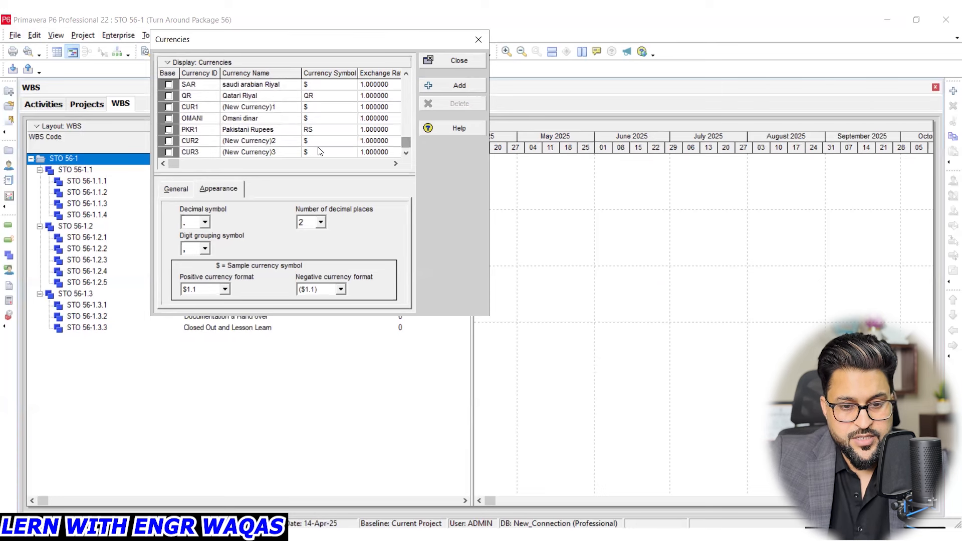
left_click(257, 140)
left_click(227, 152)
left_click(237, 141)
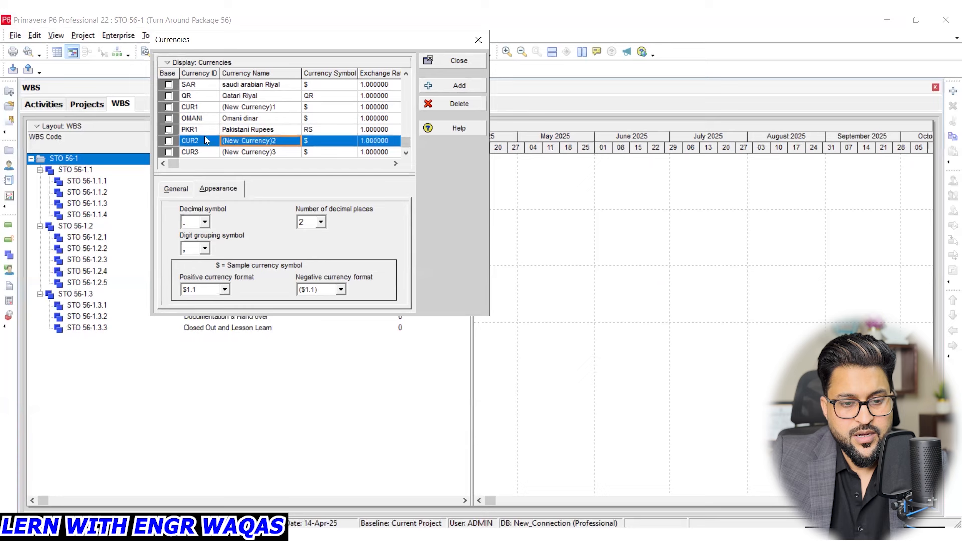
left_click(232, 120)
left_click(238, 96)
scroll(237, 96, "up", 1)
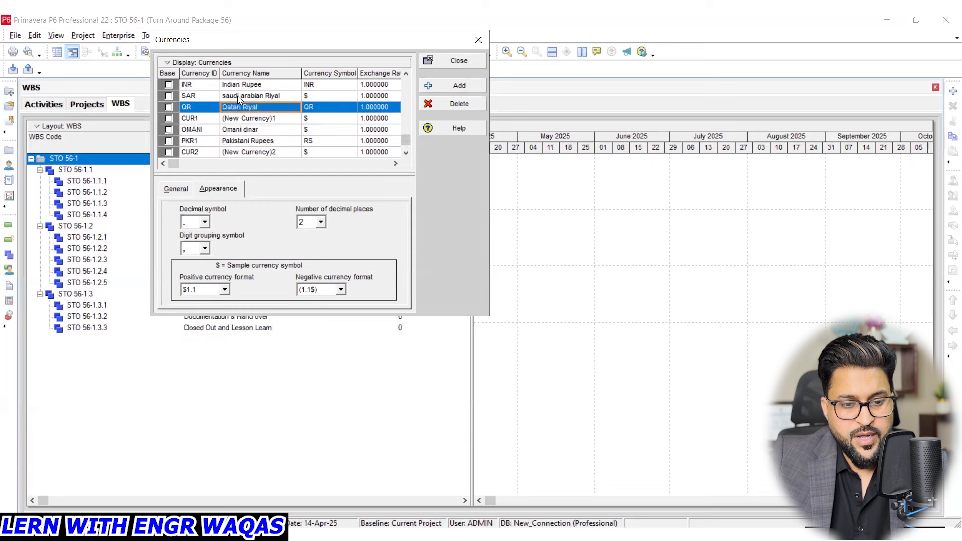
left_click(245, 97)
left_click(244, 84)
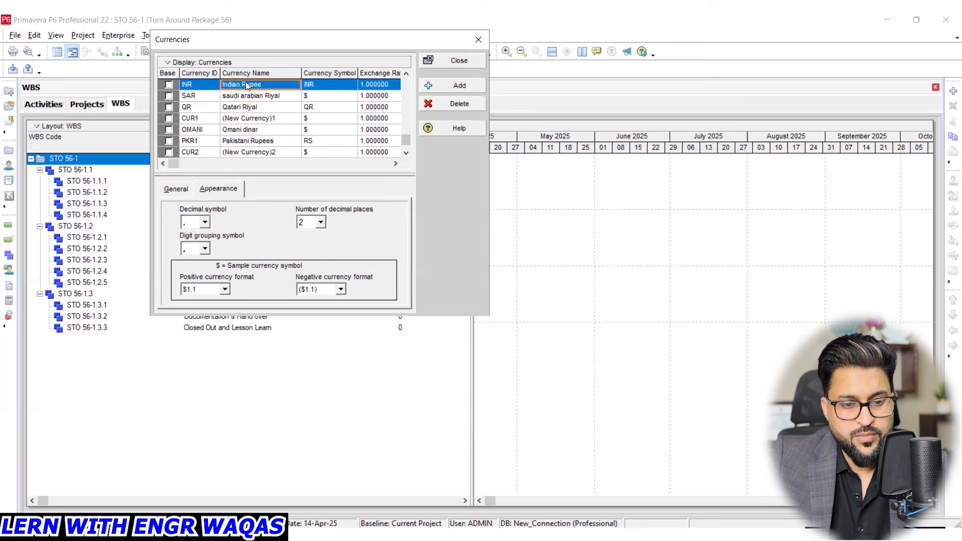
scroll(256, 125, "down", 1)
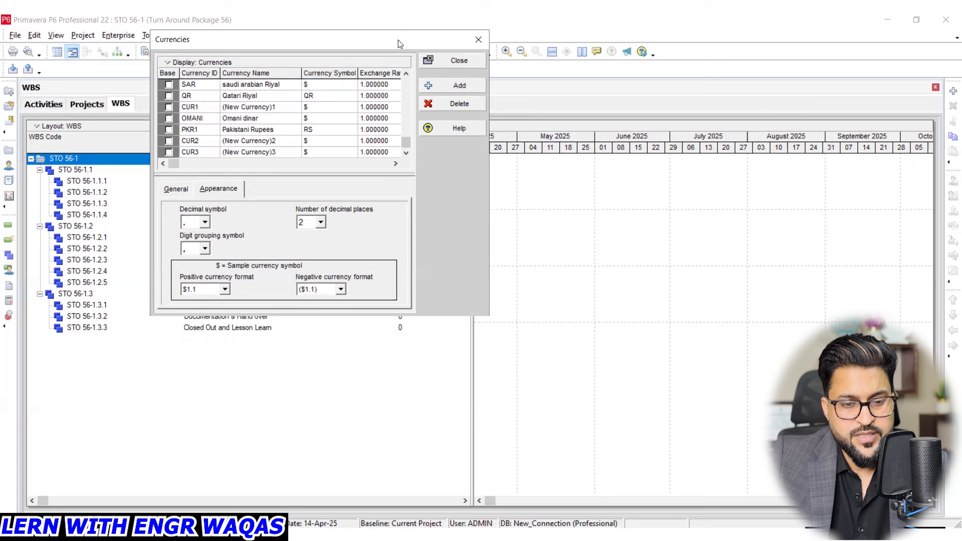
left_click(477, 40)
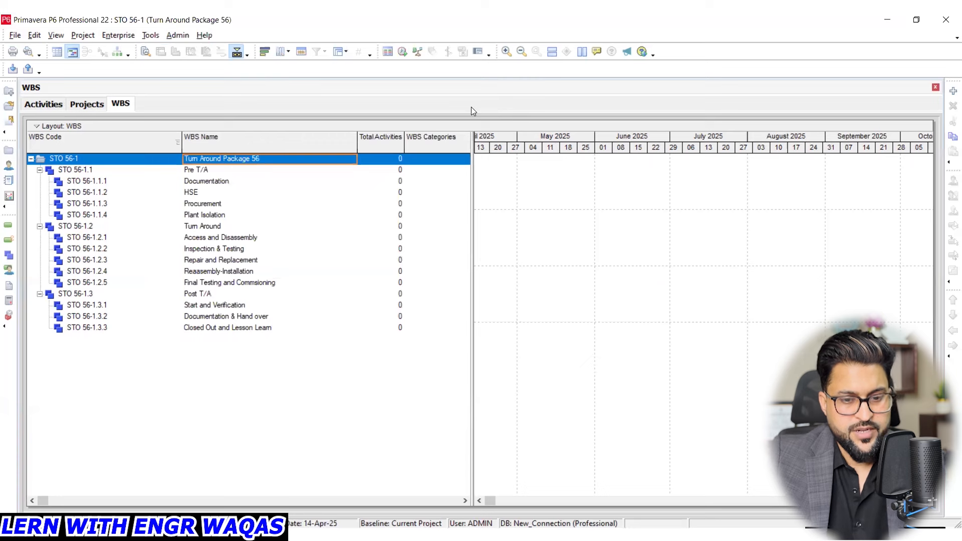
- Open the enterprise Calendars and compare the Global, Resource and Project calendar lists, ending on the global ones
left_click(105, 36)
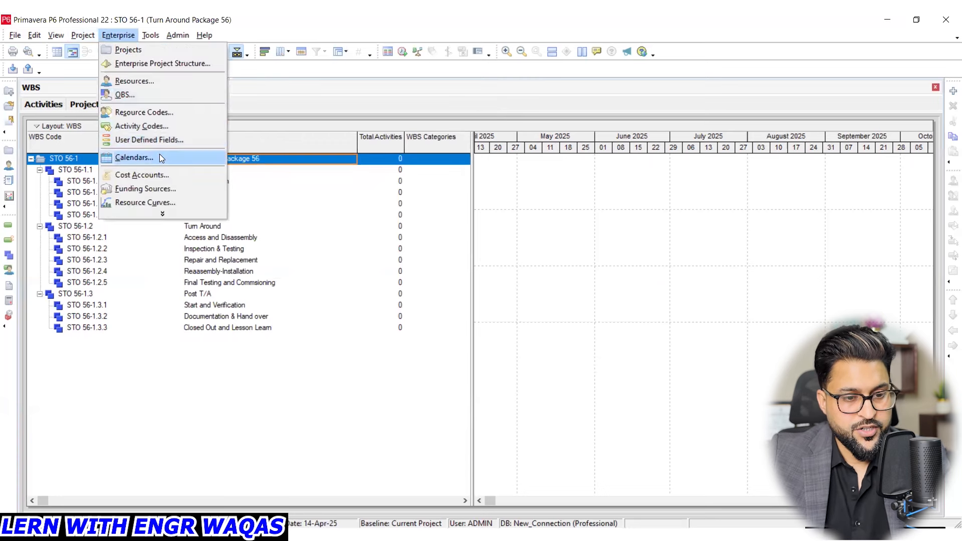
left_click(160, 157)
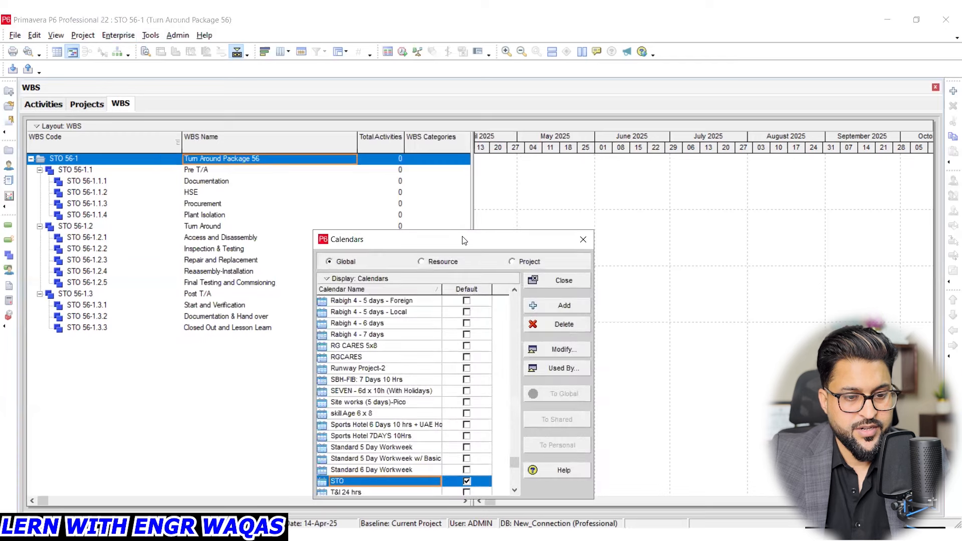
left_click_drag(462, 239, 394, 63)
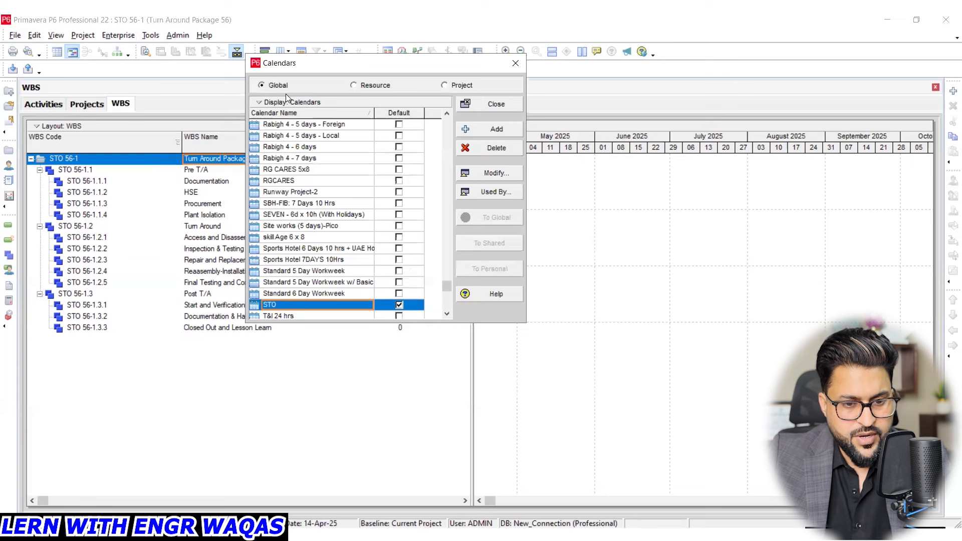
left_click(374, 86)
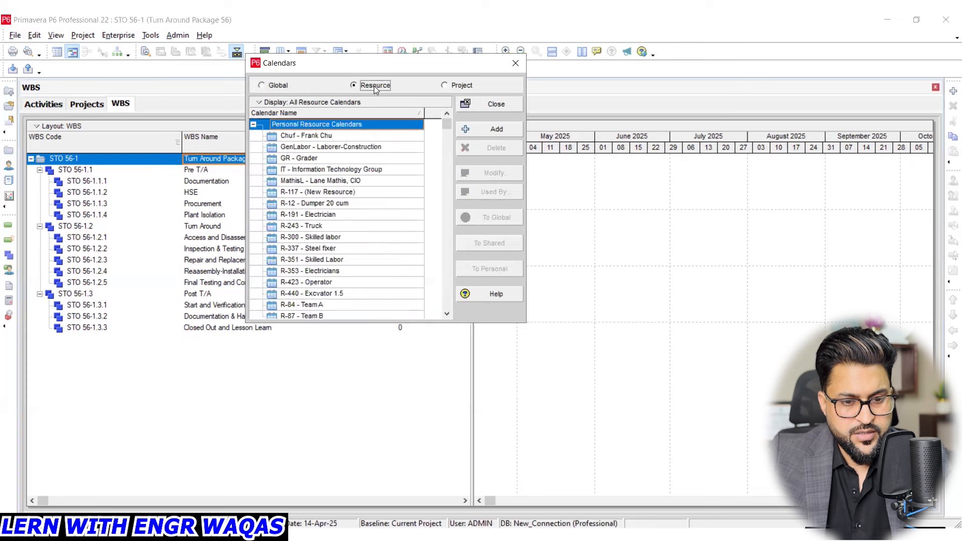
left_click(462, 86)
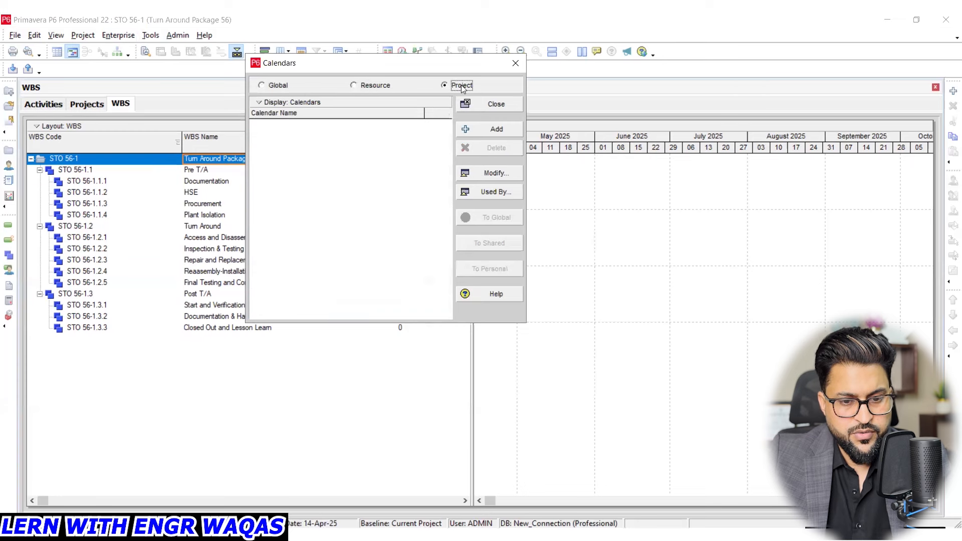
left_click(271, 86)
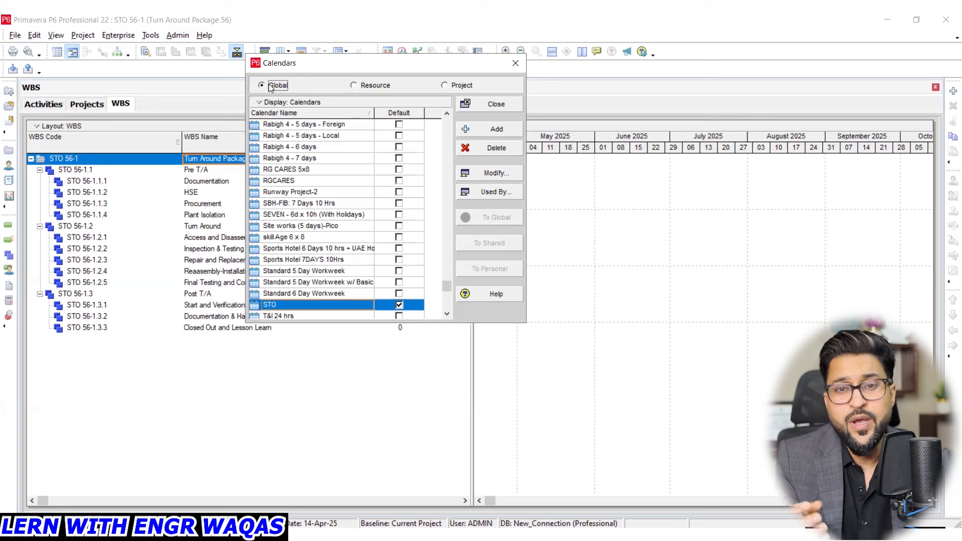
left_click(372, 85)
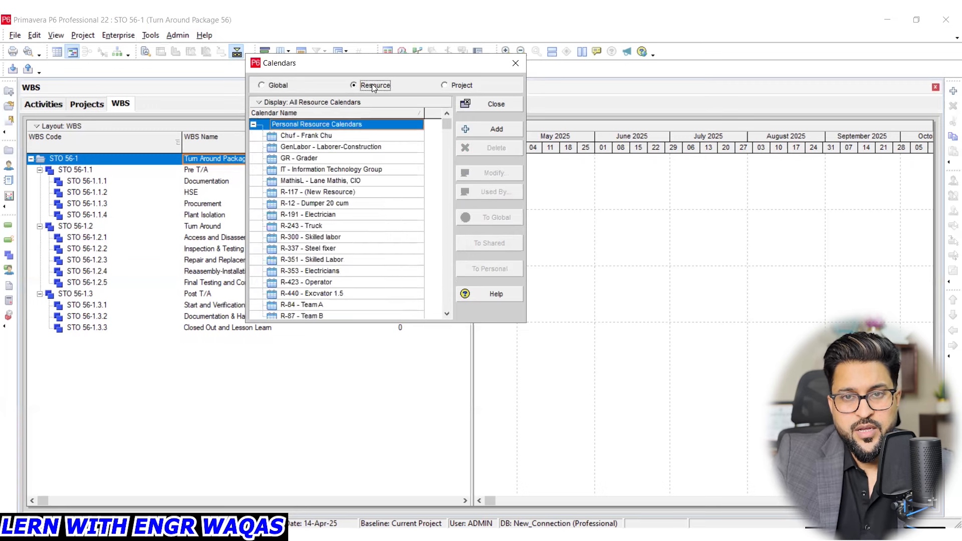
left_click(277, 86)
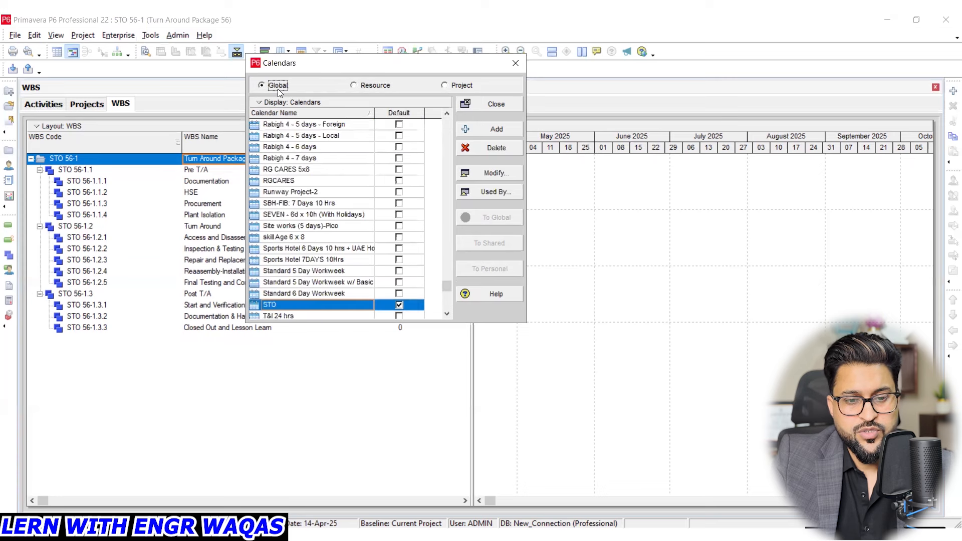
left_click(368, 86)
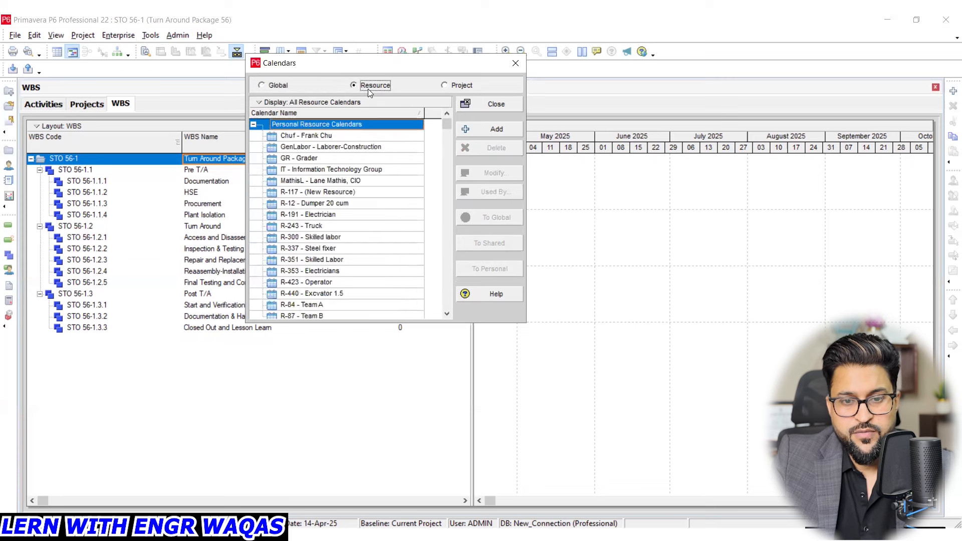
left_click(470, 89)
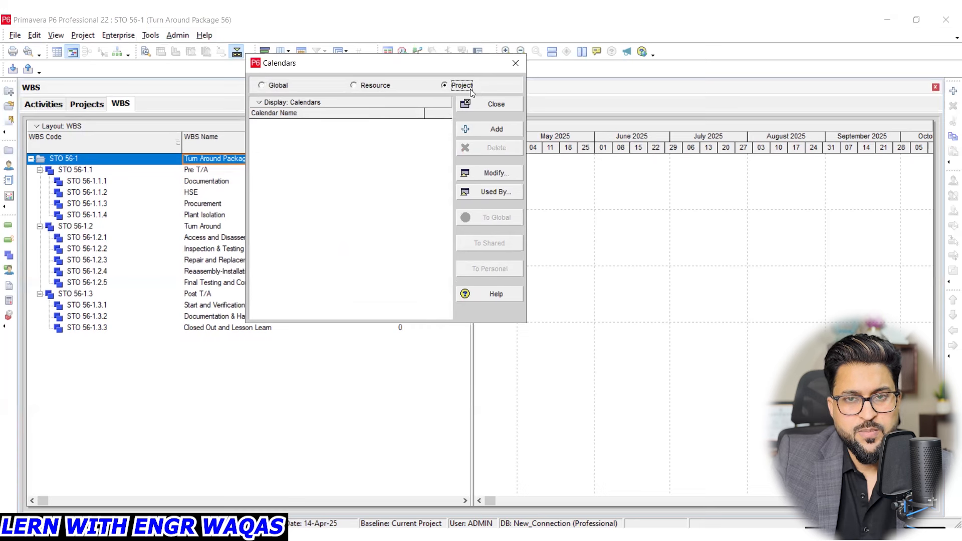
left_click(274, 87)
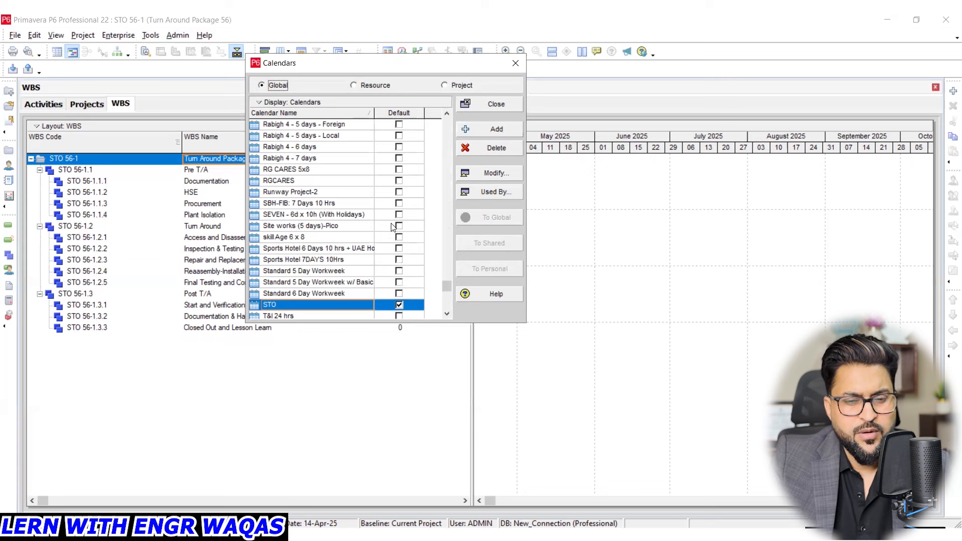
- Make the first global calendar, Standard 5 Day Workweek, the default calendar
scroll(392, 227, "up", 1)
scroll(392, 227, "up", 2)
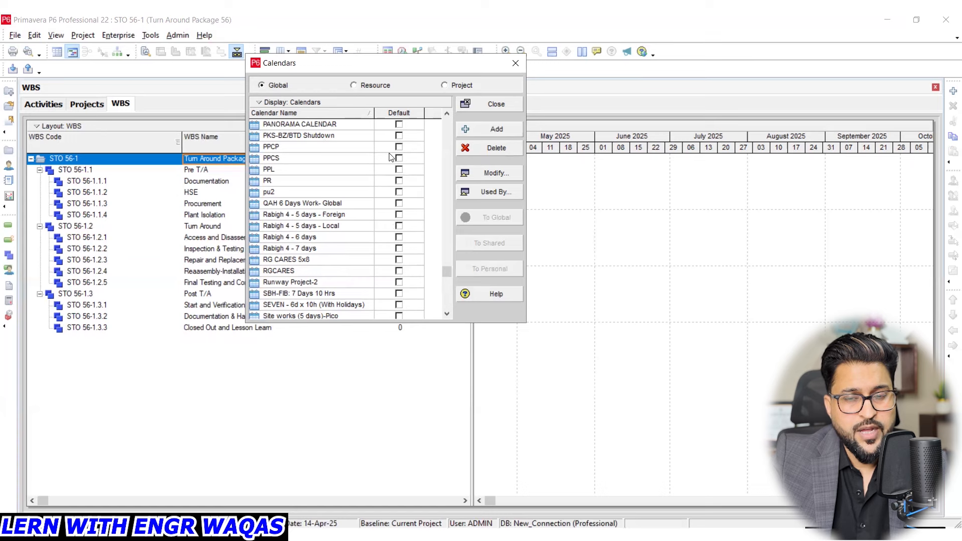
scroll(399, 170, "up", 5)
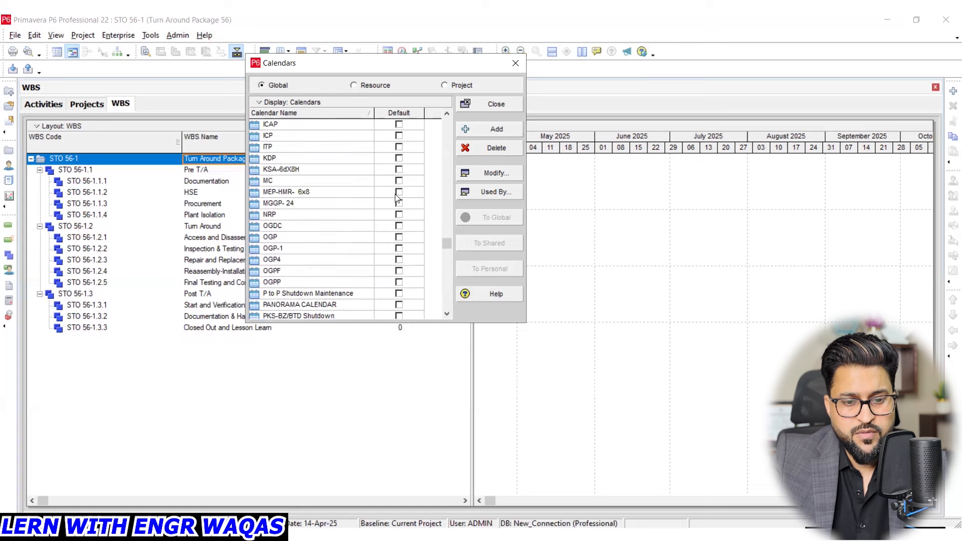
left_click_drag(446, 244, 442, 119)
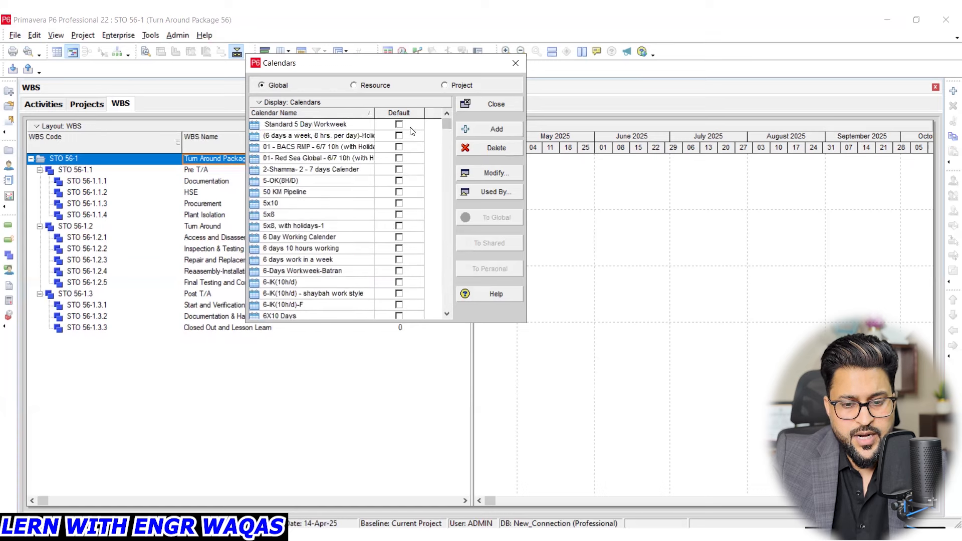
left_click(400, 126)
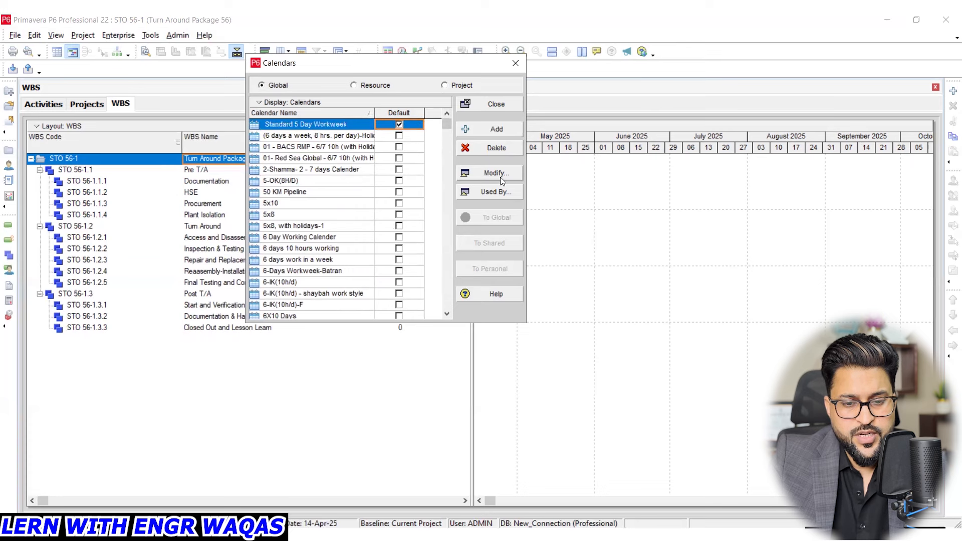
- Open the Standard 5 Day Workweek calendar for modification and compare its total and detailed work hours per day views
key("Return")
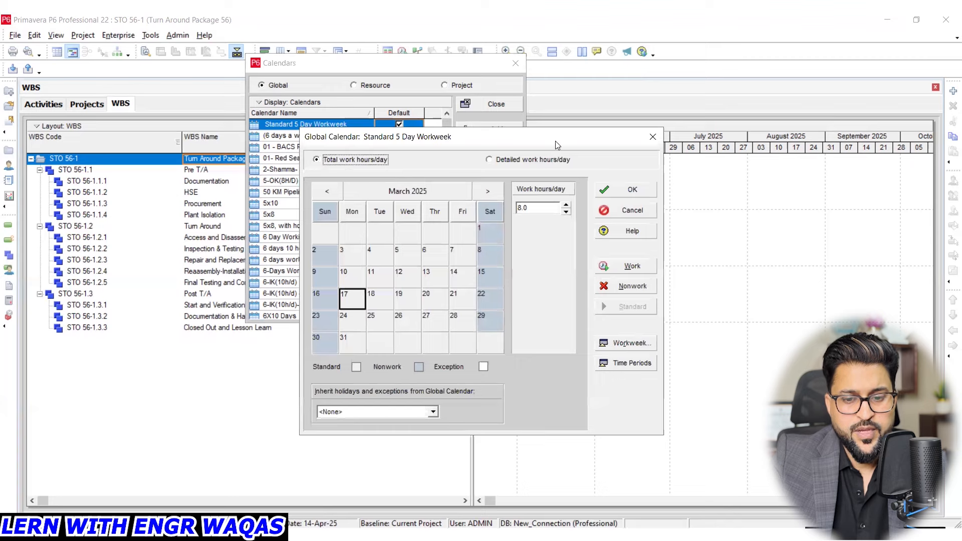
left_click_drag(556, 145, 461, 99)
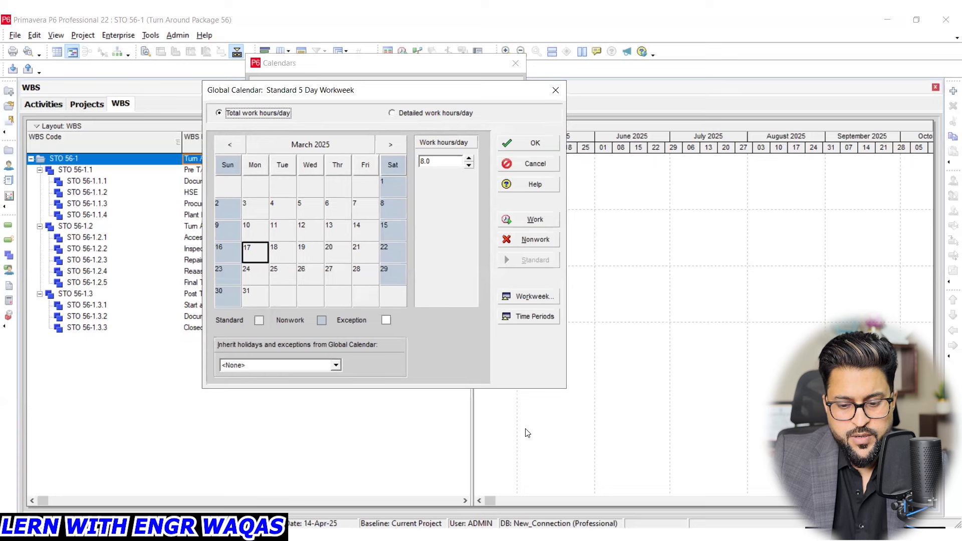
key("ctrl+2")
left_click_drag(294, 115, 358, 136)
mouse_move(446, 130)
left_mouse_down()
mouse_move(412, 141)
mouse_move(476, 173)
mouse_move(423, 132)
left_mouse_up()
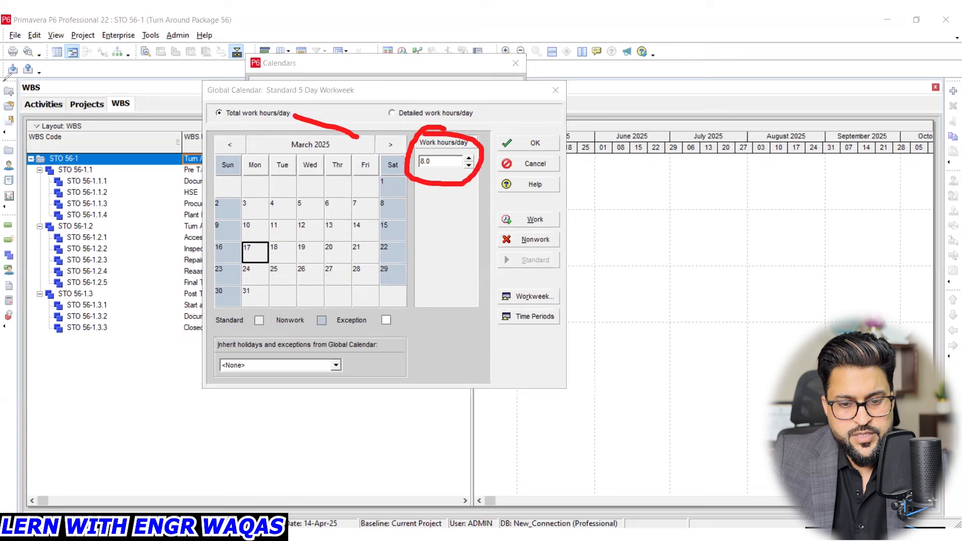
left_click(413, 113)
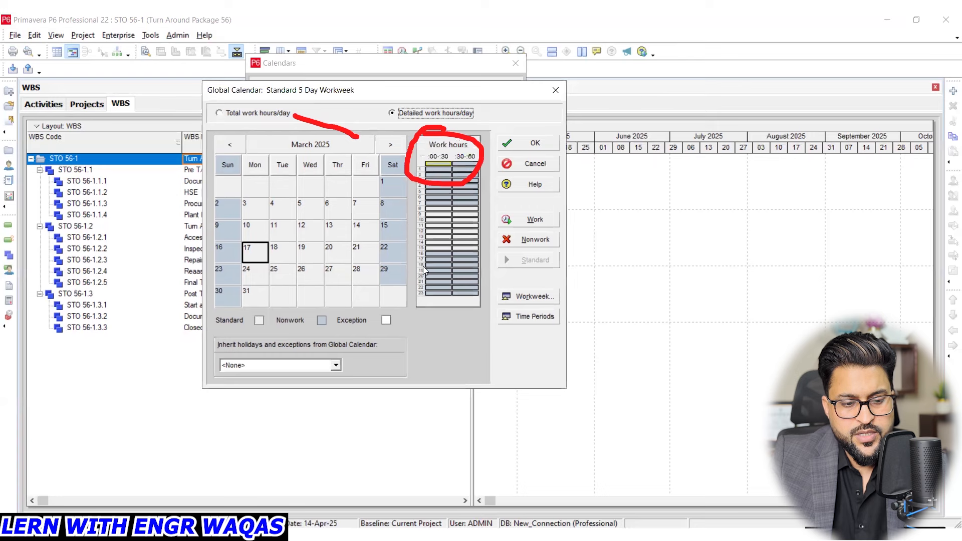
left_click(280, 112)
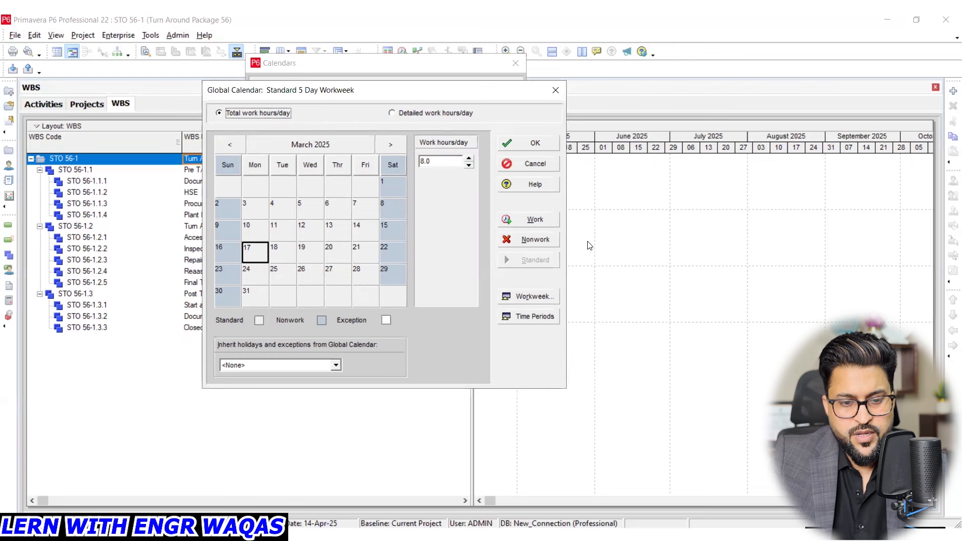
- Set the Standard 5 Day Workweek calendar's standard weekly hours to 24 for each day from Monday to Saturday
left_click(543, 296)
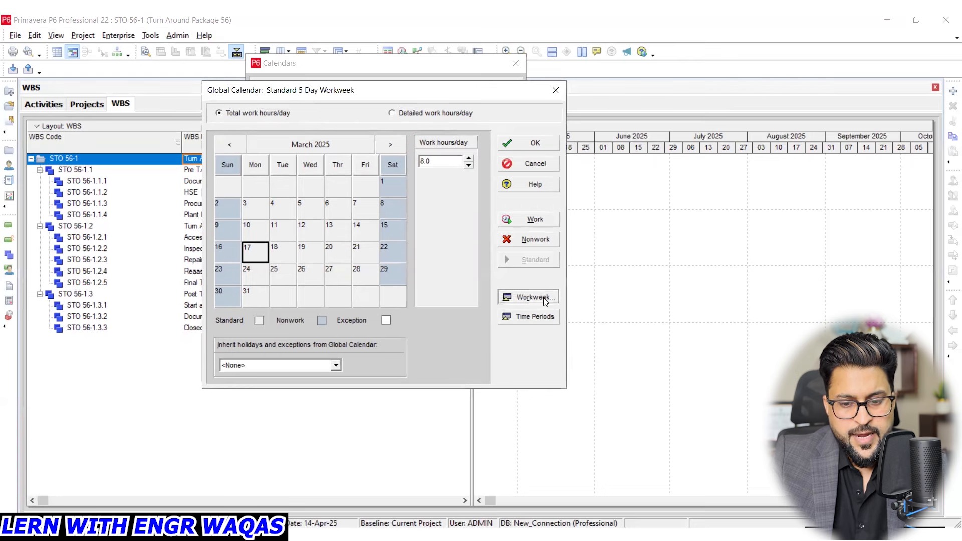
key("Tab")
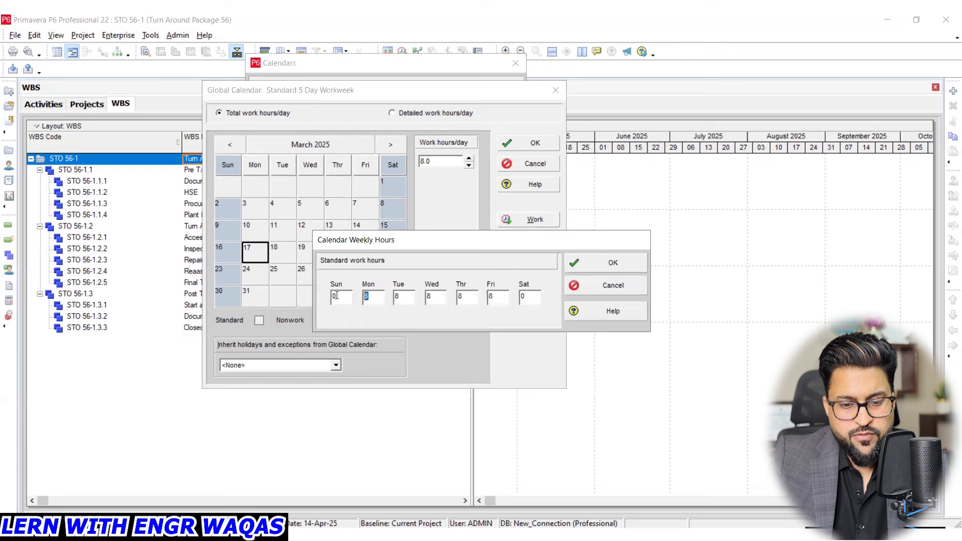
type("24")
key("Tab")
type("24")
key("Tab")
type("24")
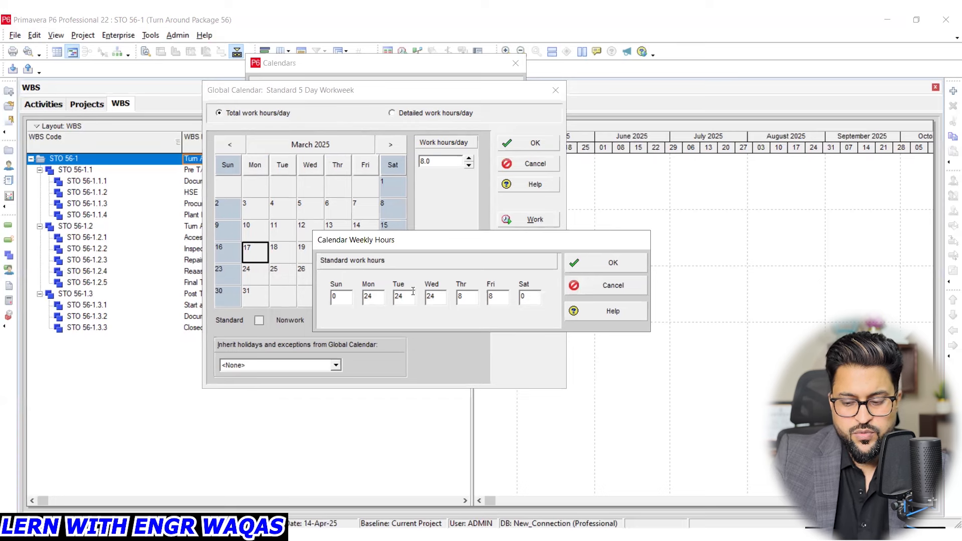
key("Tab")
type("24")
key("Tab")
type("24")
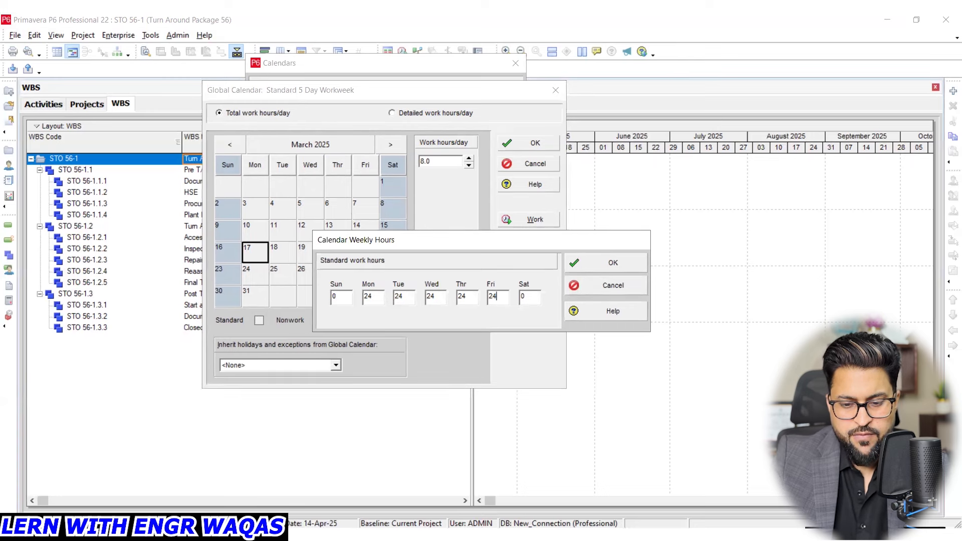
key("Tab")
type("24")
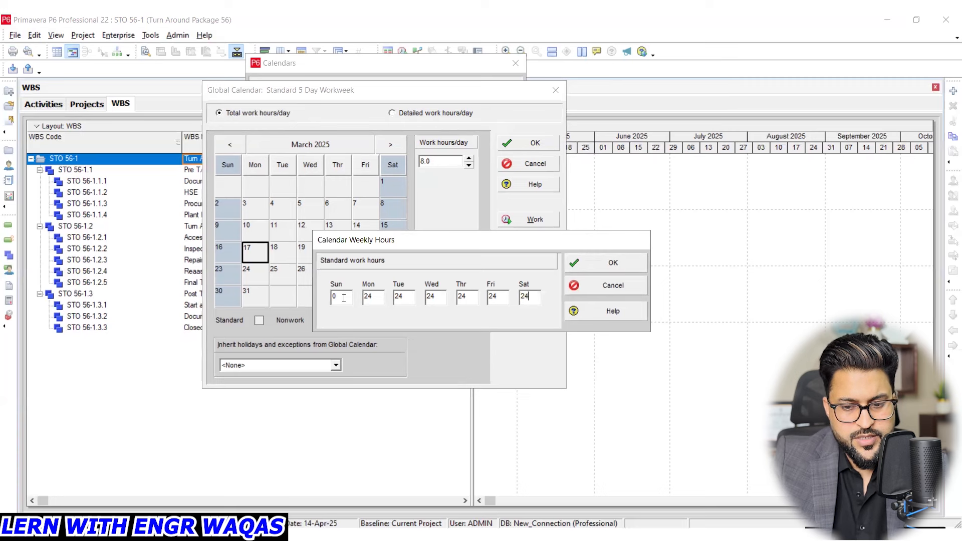
left_click(599, 269)
- Set Sunday's standard work hours to 24 in the calendar's weekly hours
left_click(534, 297)
type("24")
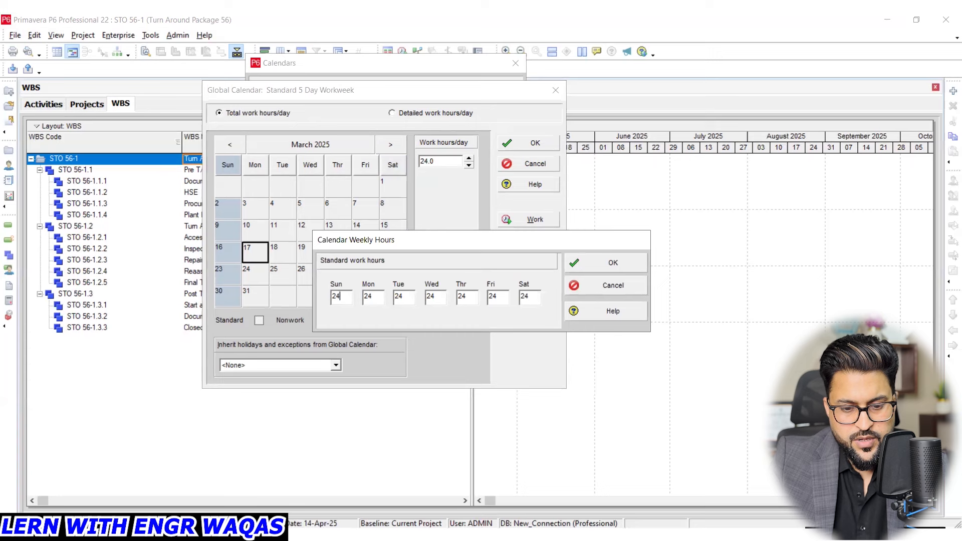
left_click(597, 265)
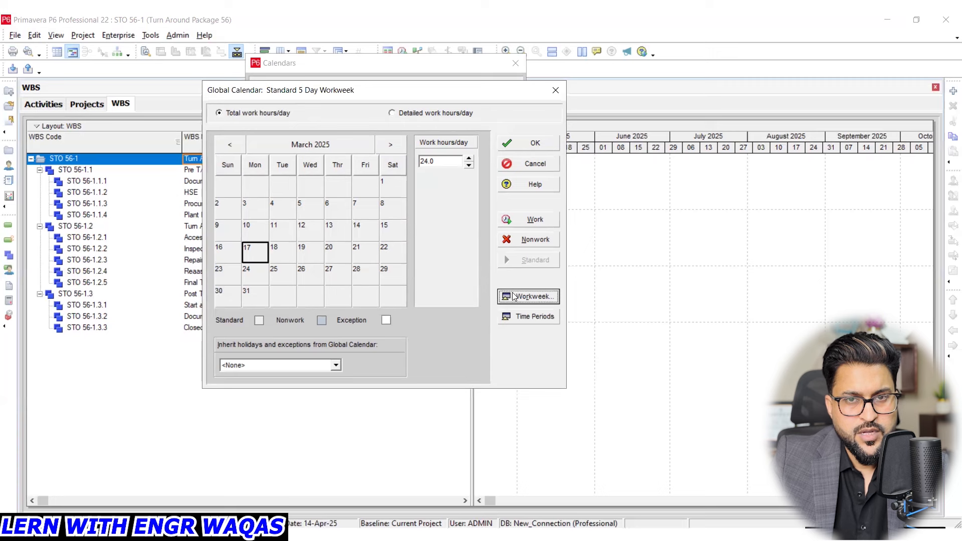
- In the detailed weekly hours, make 13:00–14:00 nonwork for Sunday through Saturday, then save the calendar and close Calendars
left_click(428, 115)
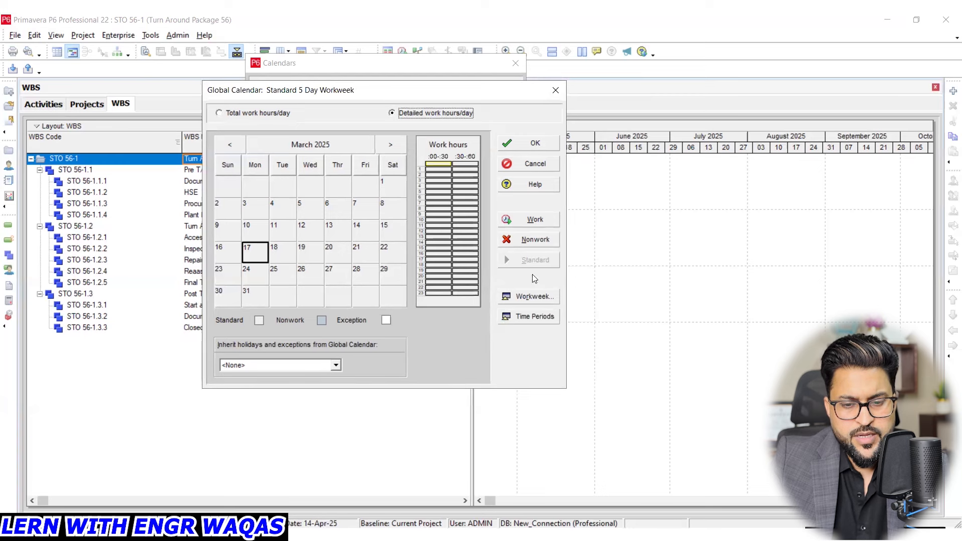
left_click(531, 296)
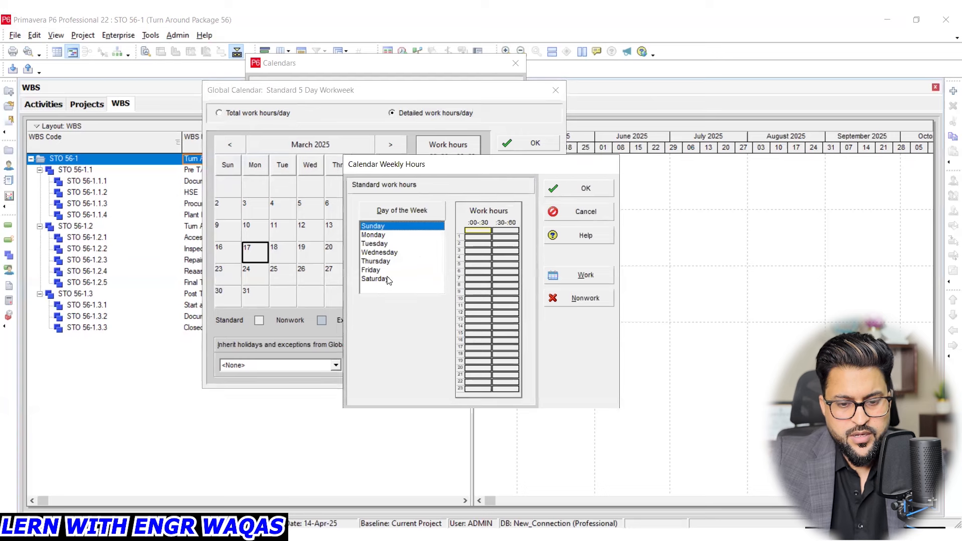
left_click(388, 280, "shift")
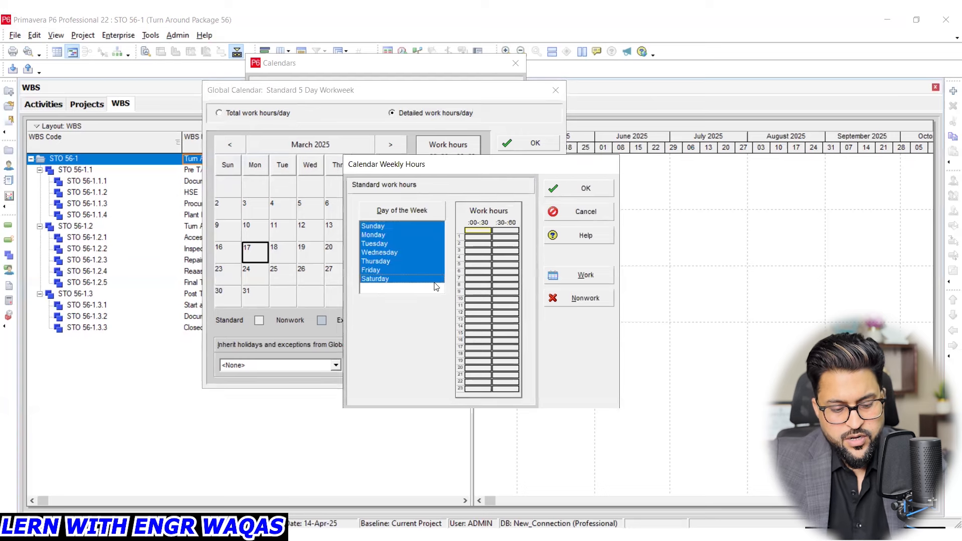
left_click(474, 320)
left_click(582, 301)
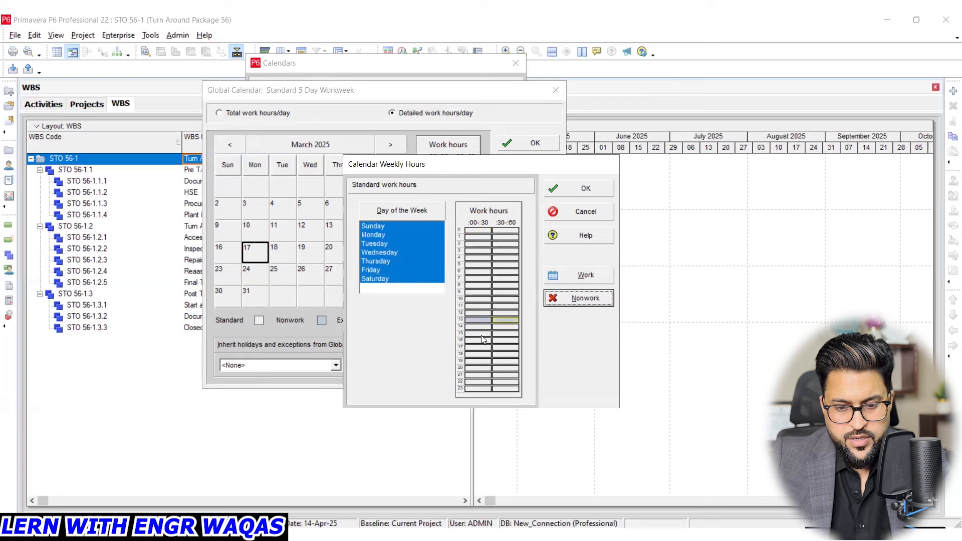
left_click(587, 193)
left_click(539, 143)
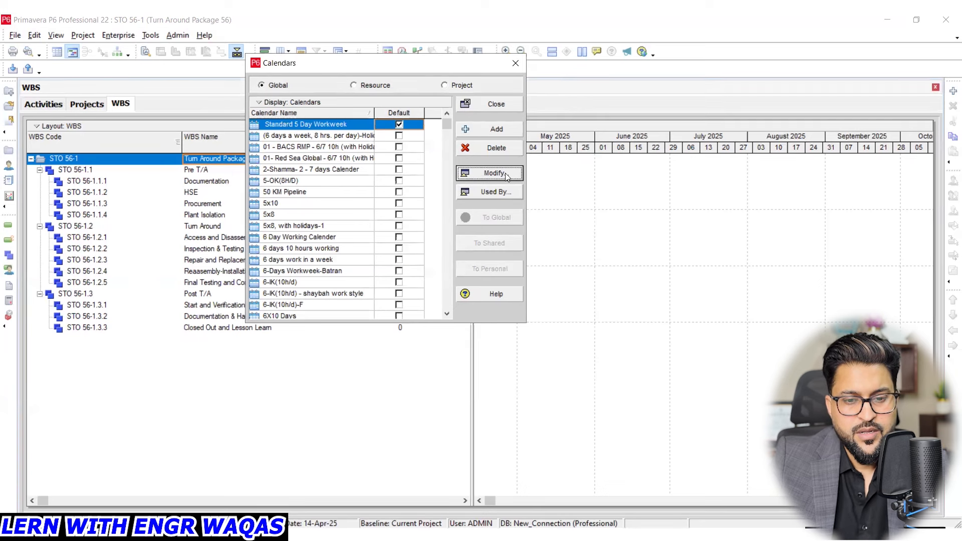
left_click(515, 65)
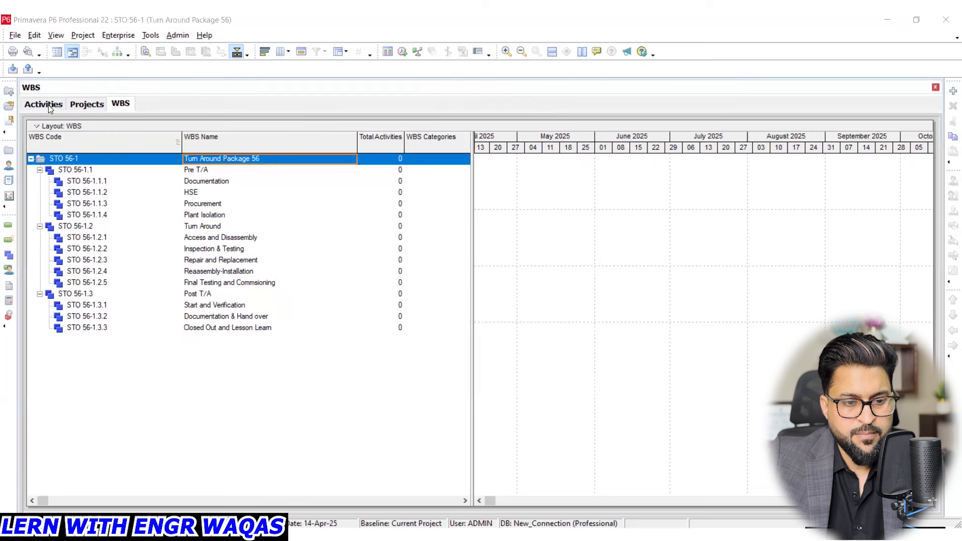
- Check the Turn Around Package 56 entry in the Projects view and return to the WBS view
left_click(87, 105)
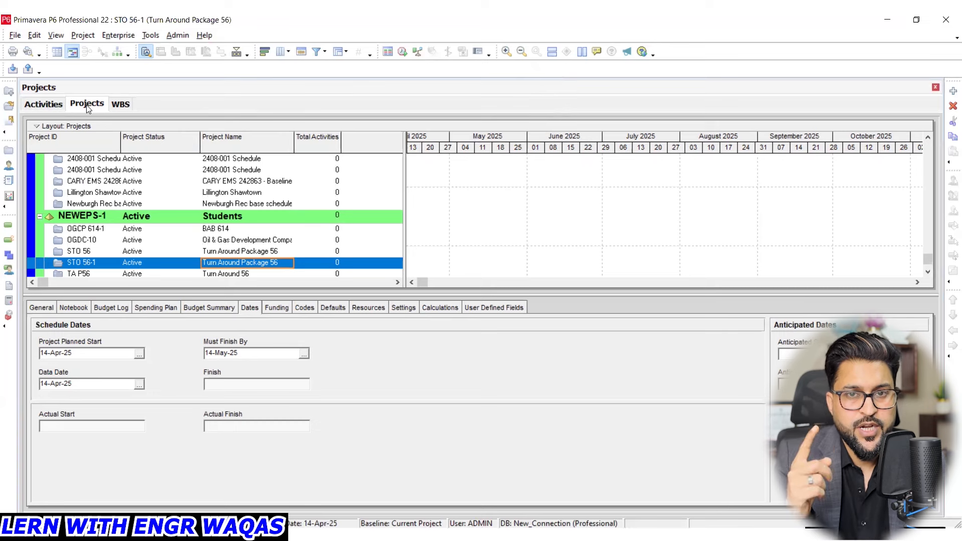
left_click(120, 105)
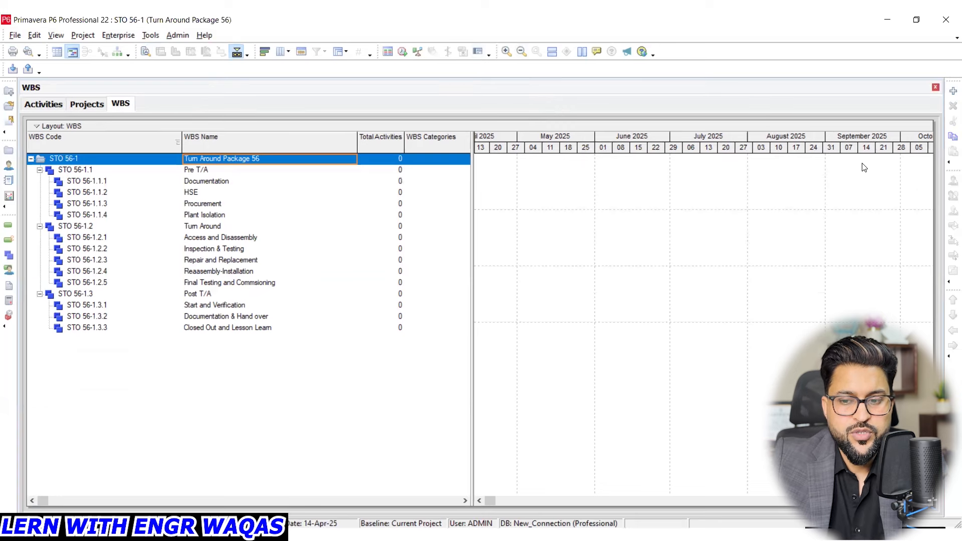
- Add a text annotation over the WBS Gantt area reading "Control Account", with "Work package" five lines below it
left_click(539, 214)
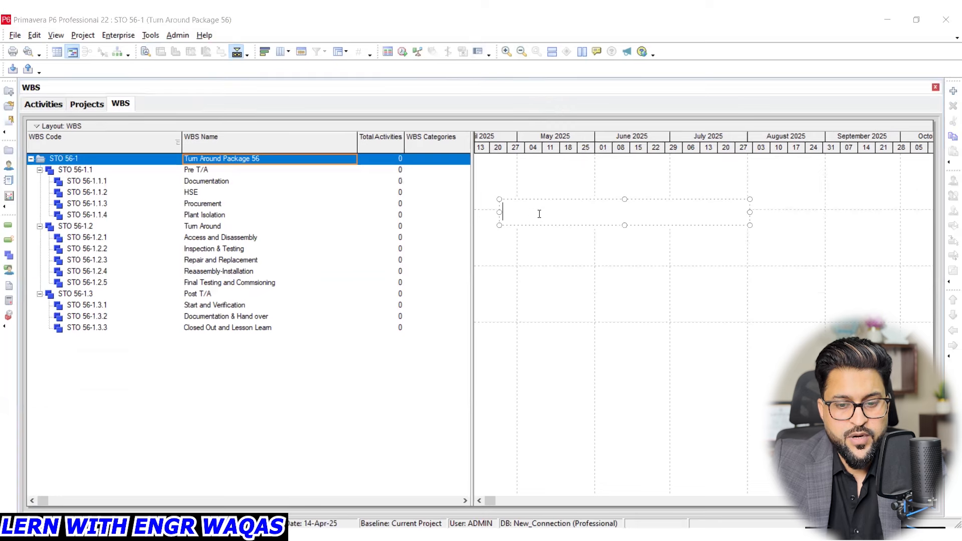
type("Co")
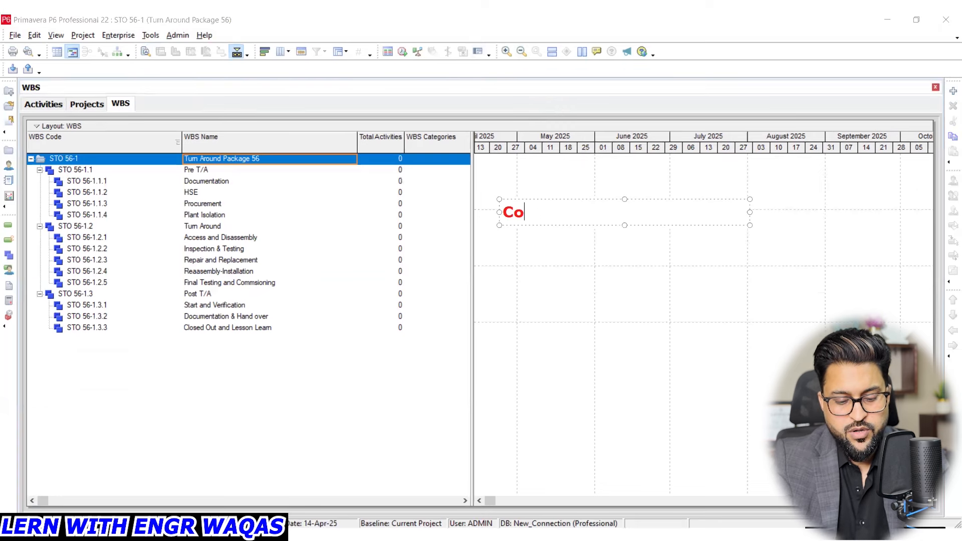
type("ntrol ")
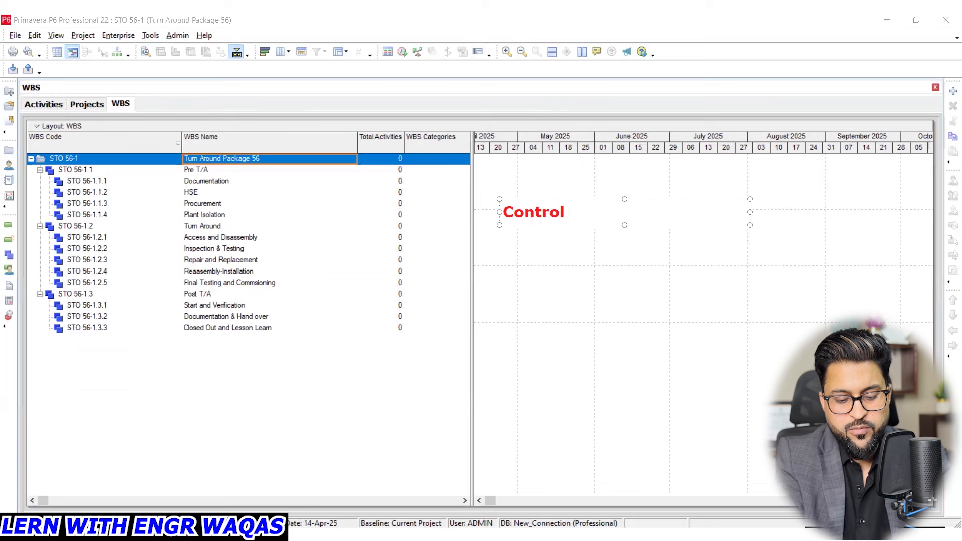
type("Account")
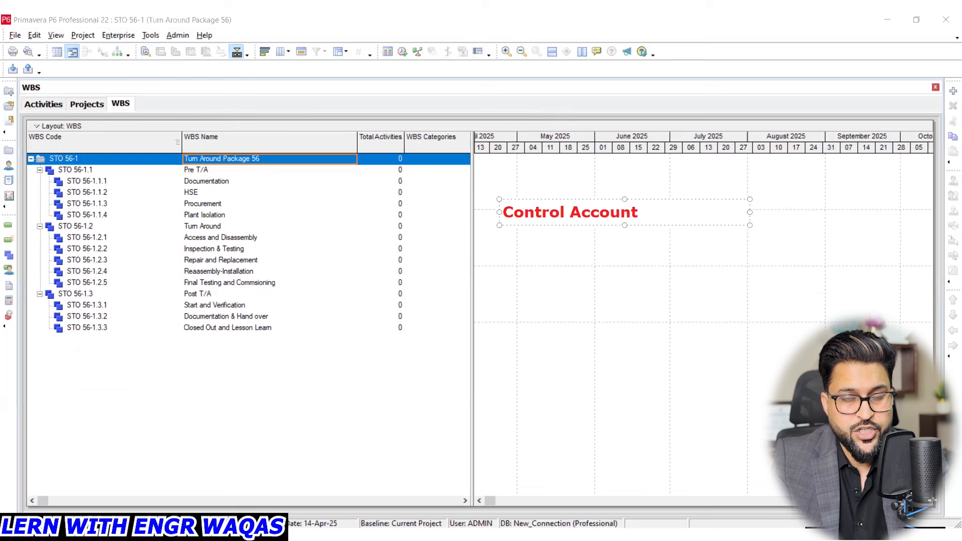
key("Return")
key("Return")
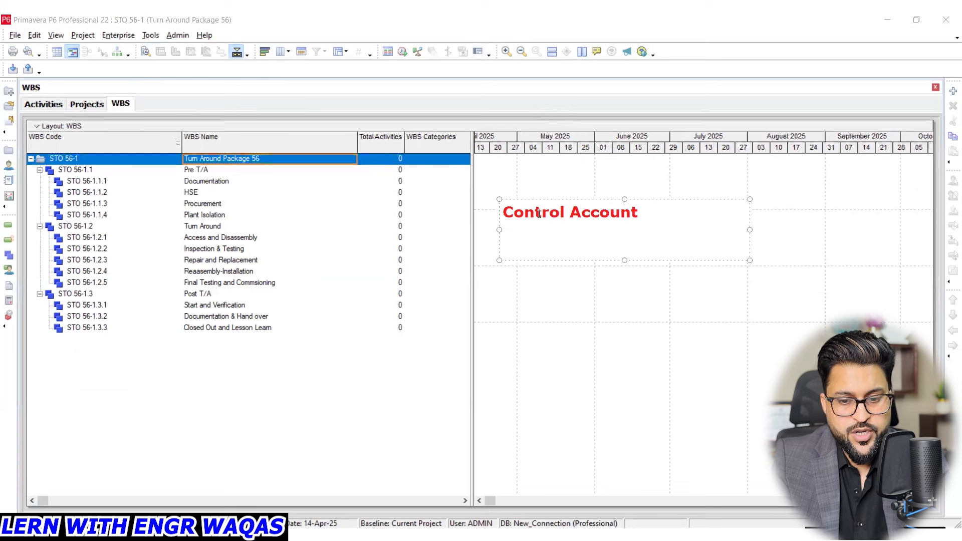
key("Return")
key("Return")
key("Return")
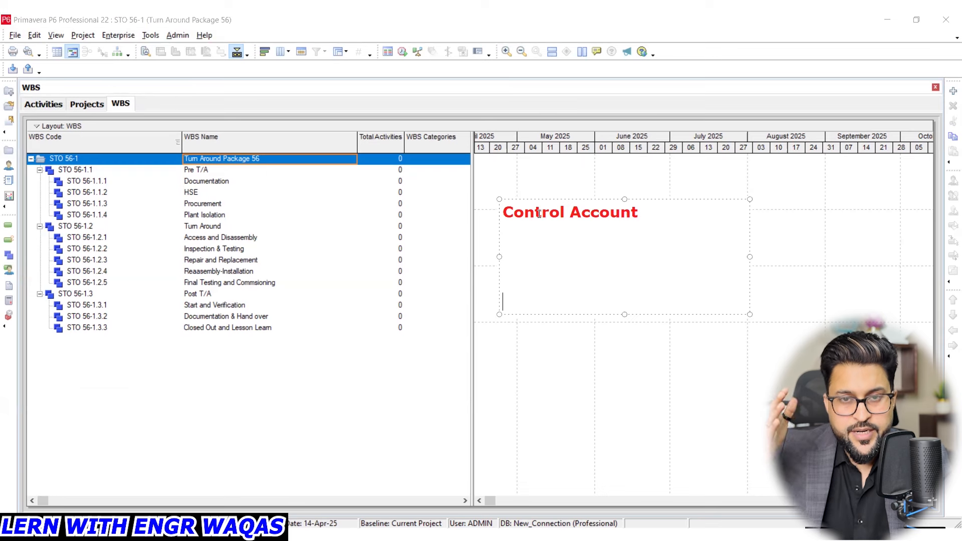
type("Work ")
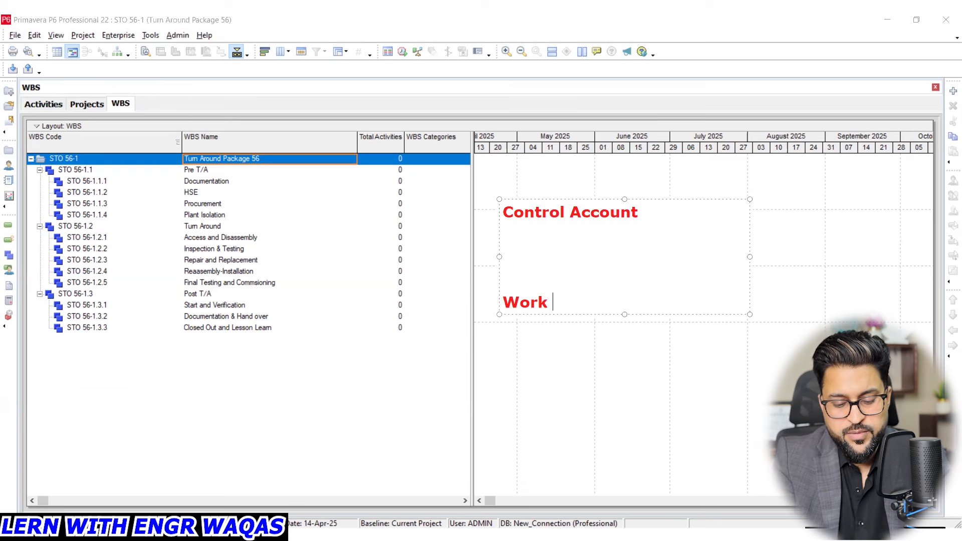
type("package")
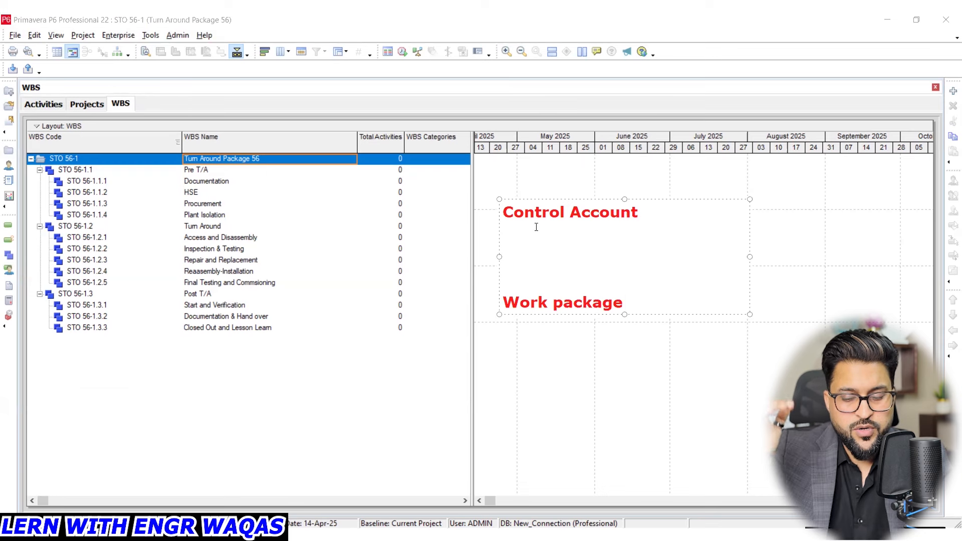
- Insert the line "Planning package" between "Control Account" and "Work package" in the annotation
left_click(522, 254)
type("Plannin")
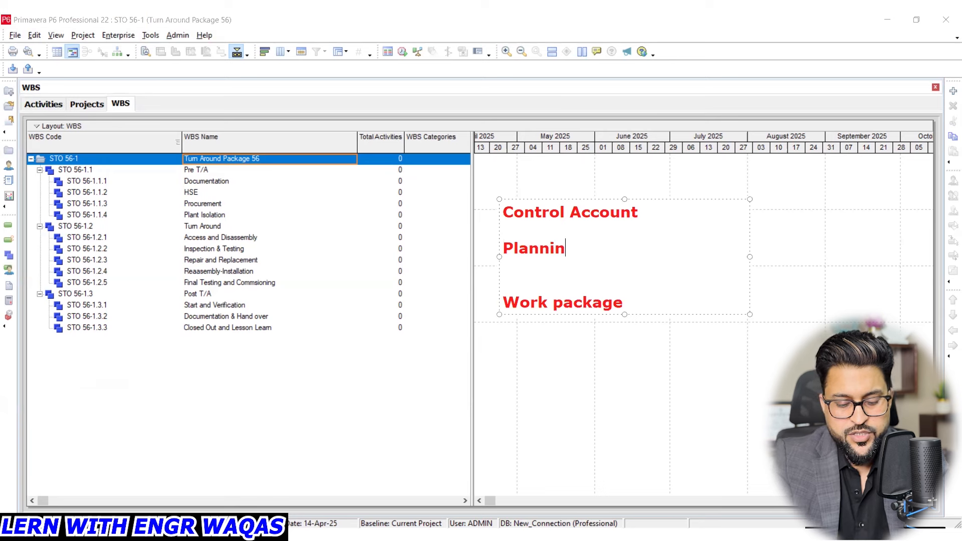
type("g pack")
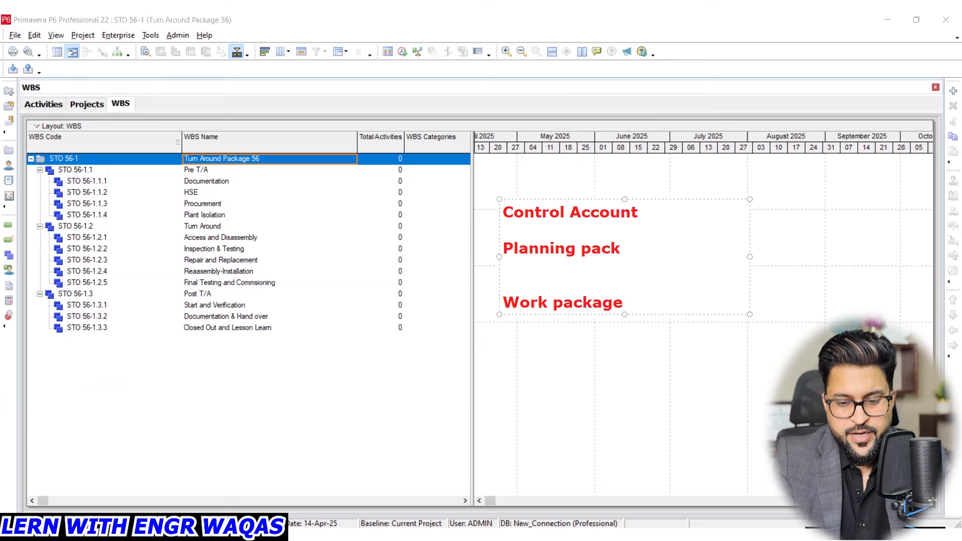
type("age")
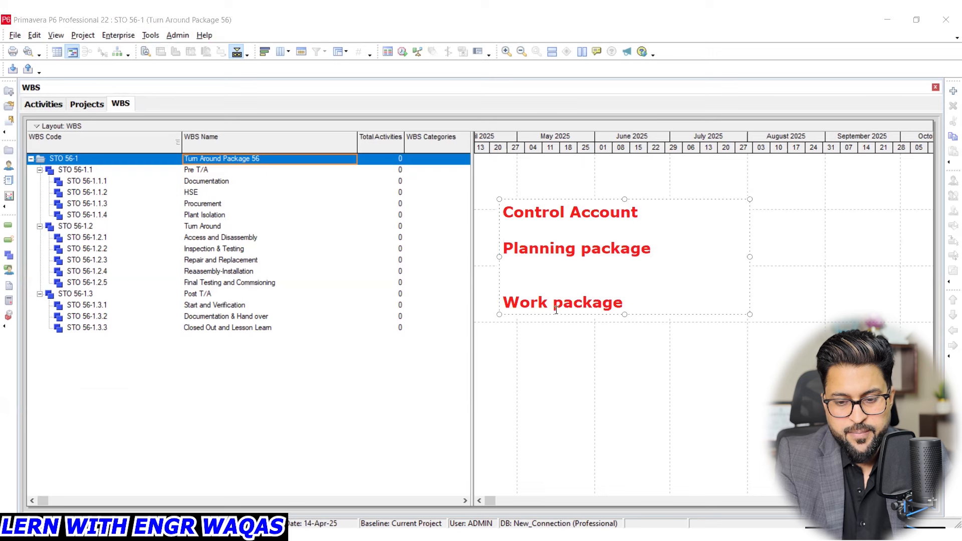
- Add an indented "Activity" line below "Work package" and mark it with a circle and an arrow pointing right
left_click(634, 305)
key("Return")
type("Acti")
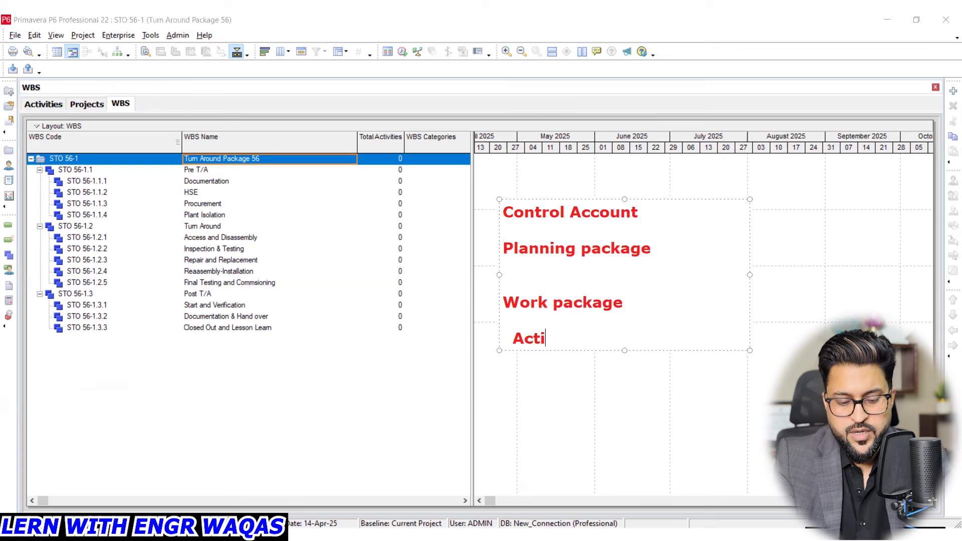
type("vity")
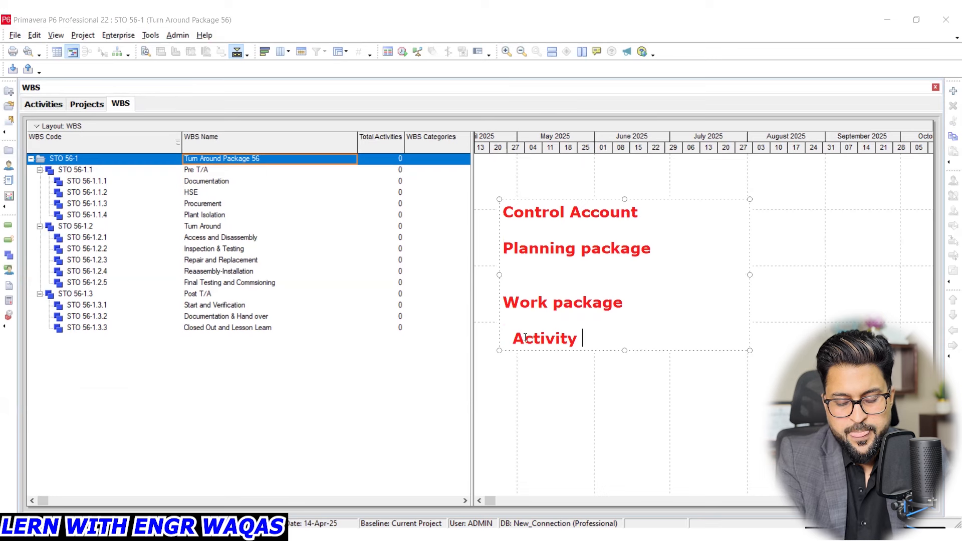
left_click(511, 337)
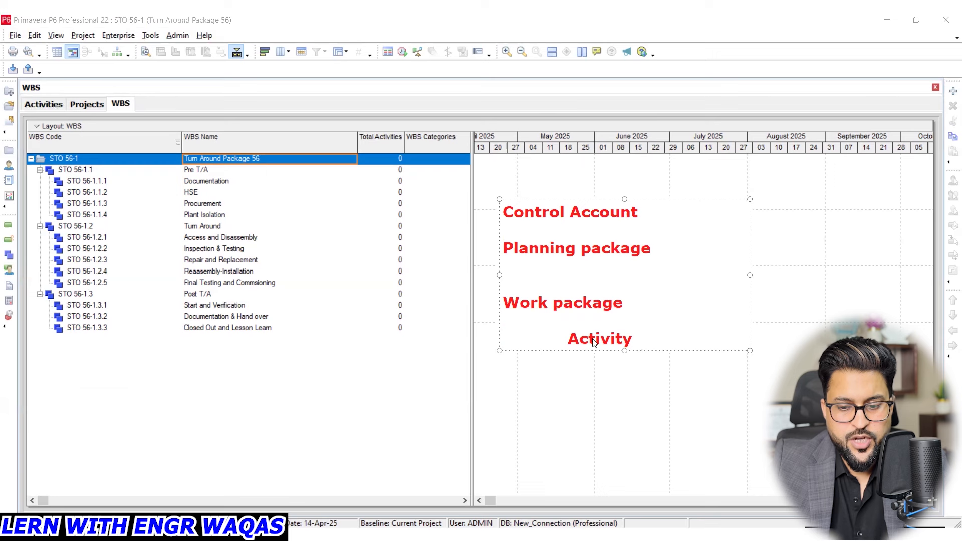
mouse_move(584, 326)
left_mouse_down()
mouse_move(608, 354)
mouse_move(644, 328)
mouse_move(587, 319)
left_mouse_up()
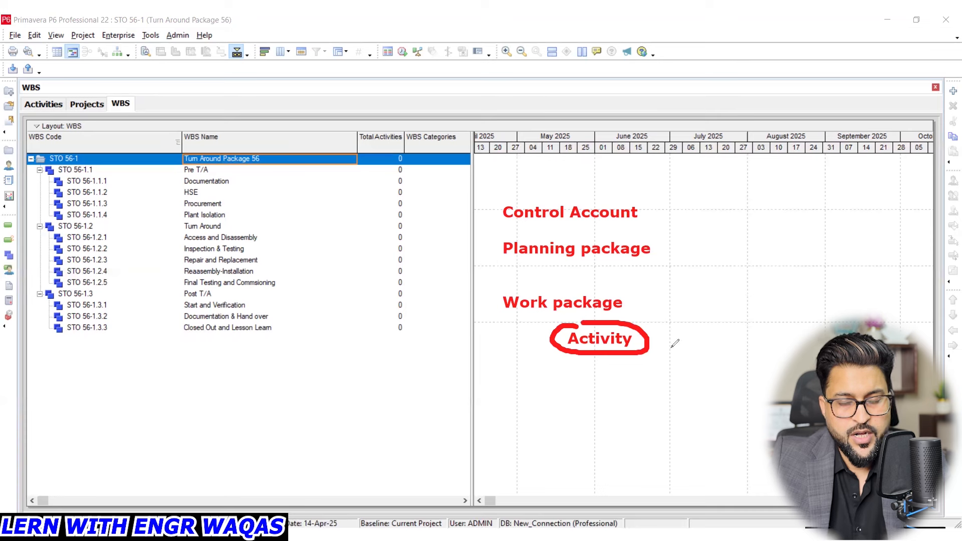
mouse_move(656, 343)
left_mouse_down()
mouse_move(704, 338)
mouse_move(694, 349)
mouse_move(705, 340)
left_mouse_up()
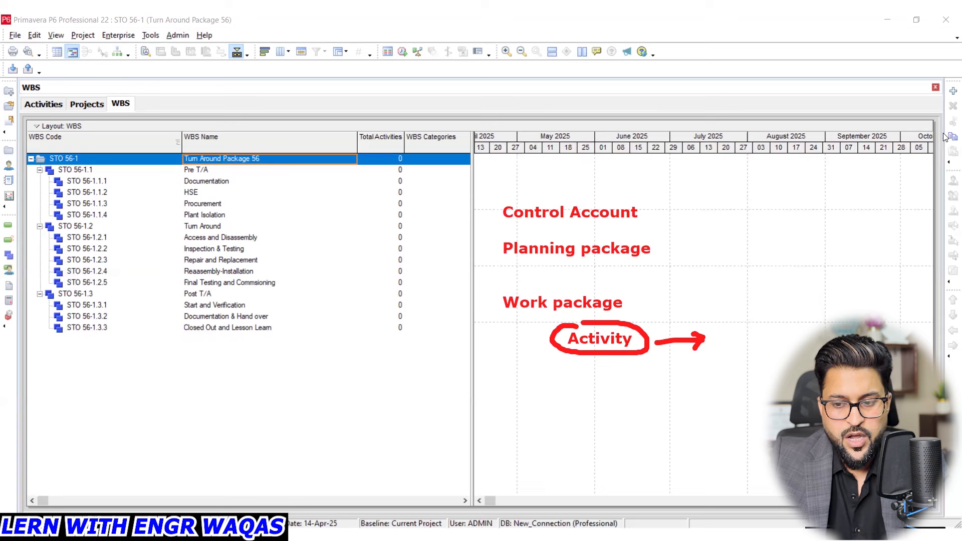
- Add a second text annotation beside the arrow listing "Work", "Cost" and "Team" on separate lines
left_click(726, 292)
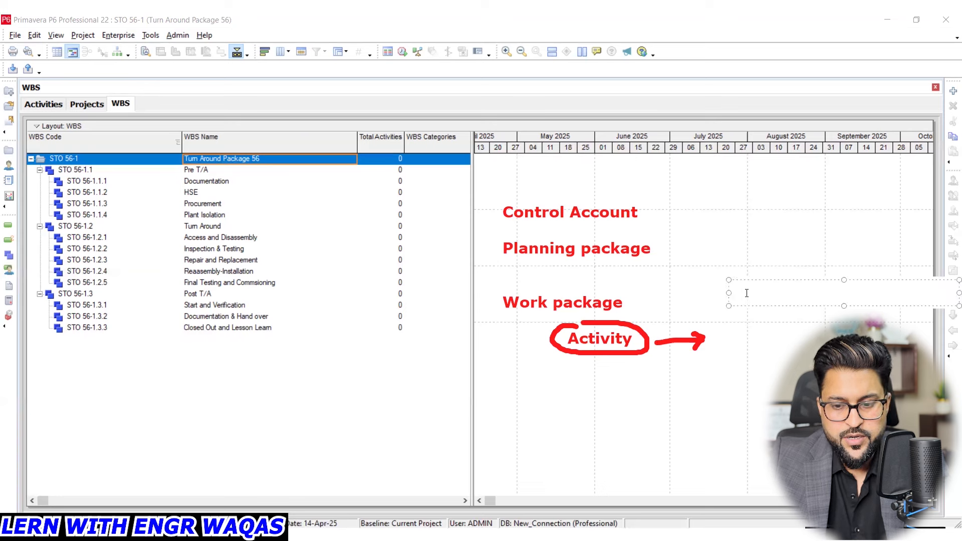
type("Work")
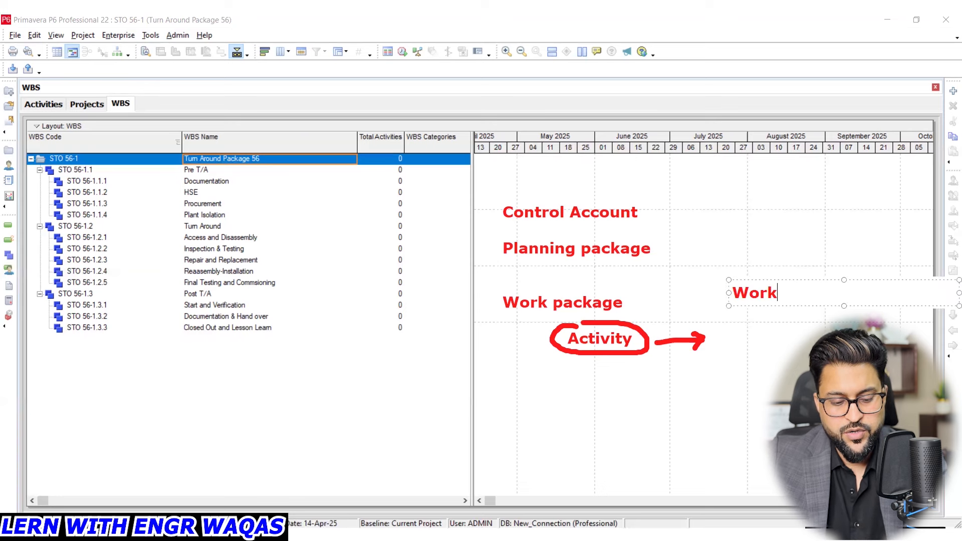
key("Return")
type("Cost")
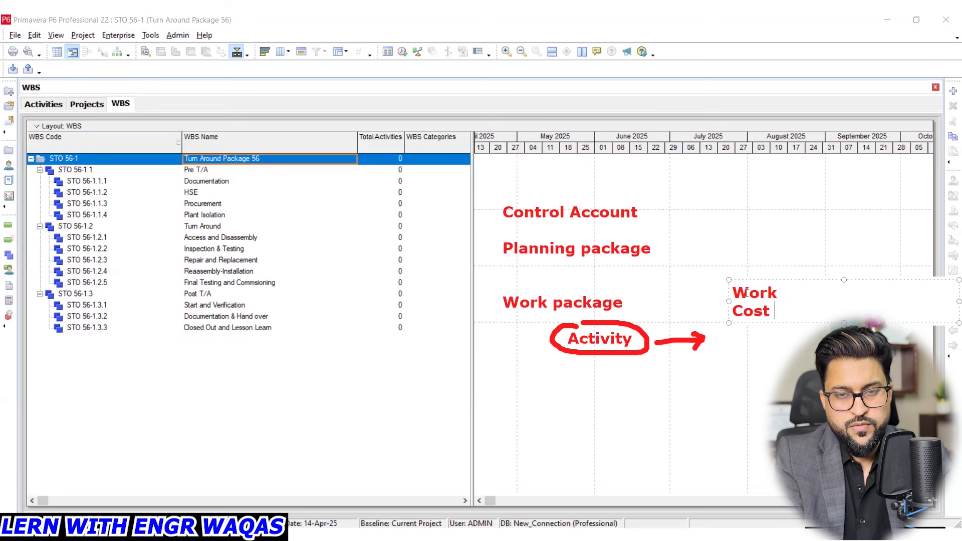
key("Return")
type("Team")
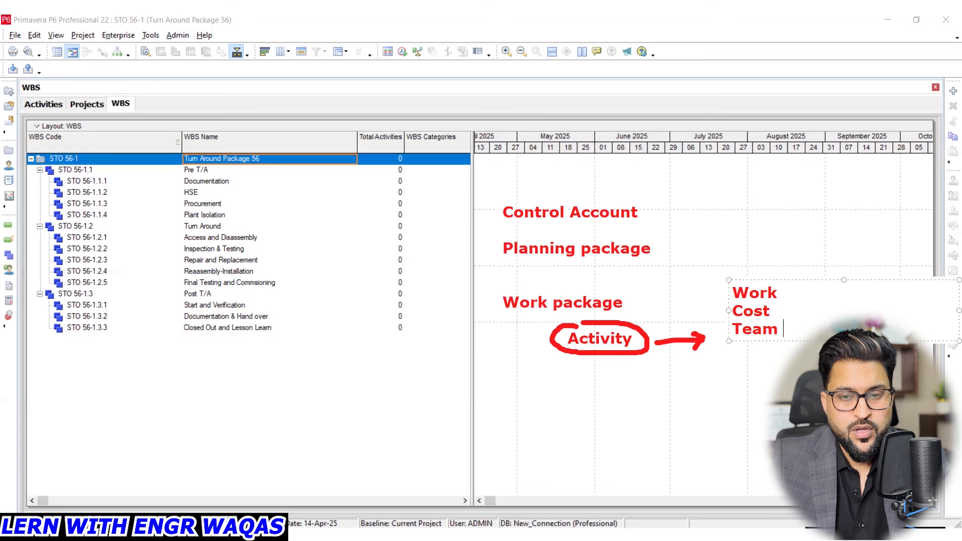
- Add "Logic" as a fourth line below "Team" in the annotation beside the arrow and finish the text
key("Return")
type("Logic")
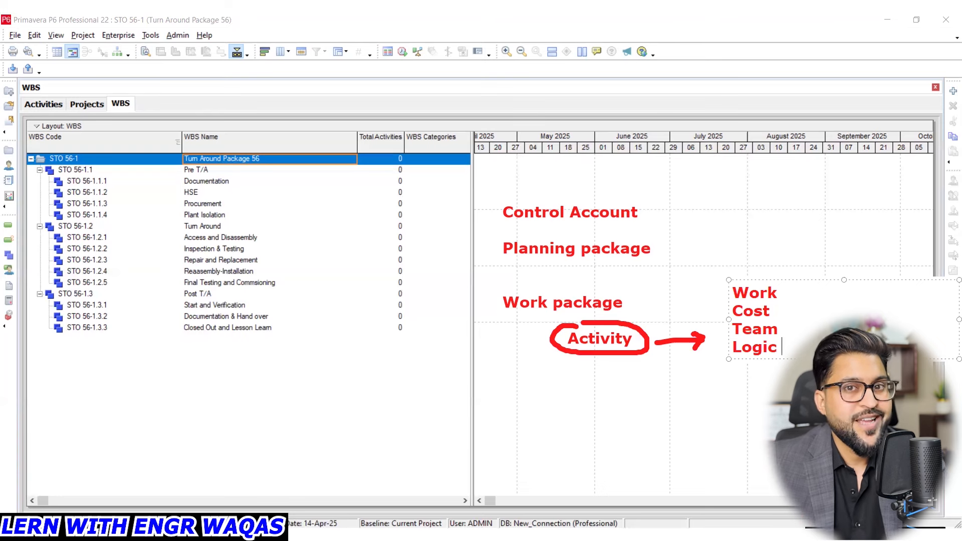
key("Return")
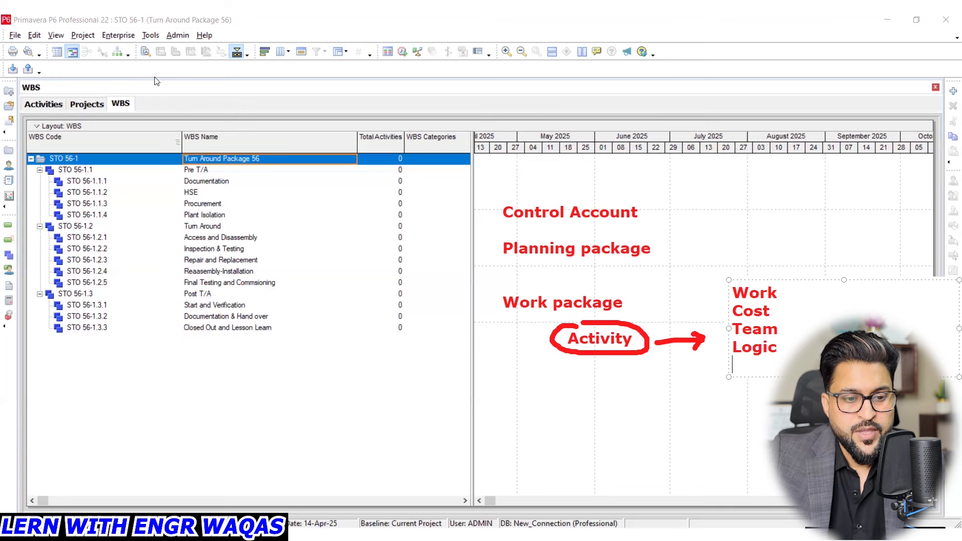
left_click(116, 104)
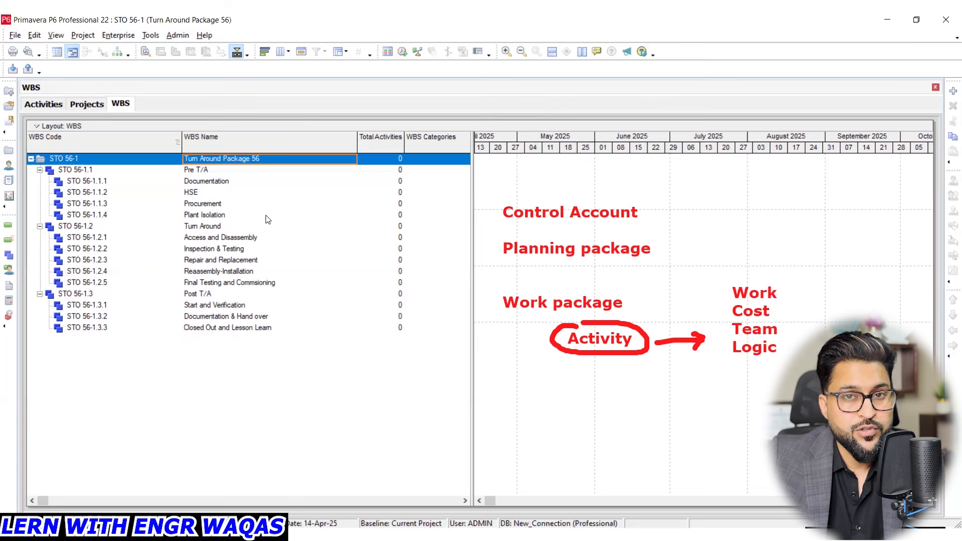
- With Documentation selected in the Activities view, check the Pre-Turnaround Planning activities on Sheet1 of the Excel activity sheet
left_click(44, 104)
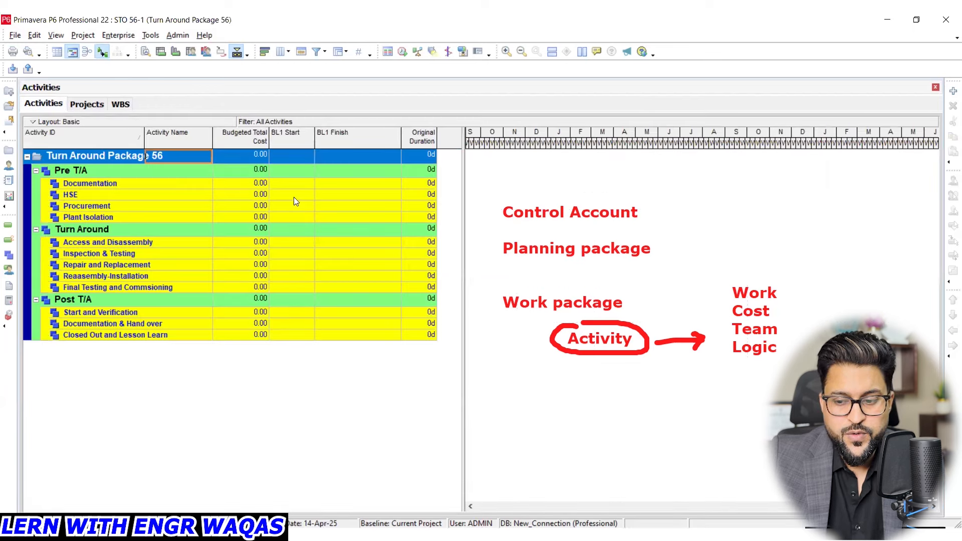
left_click(107, 185)
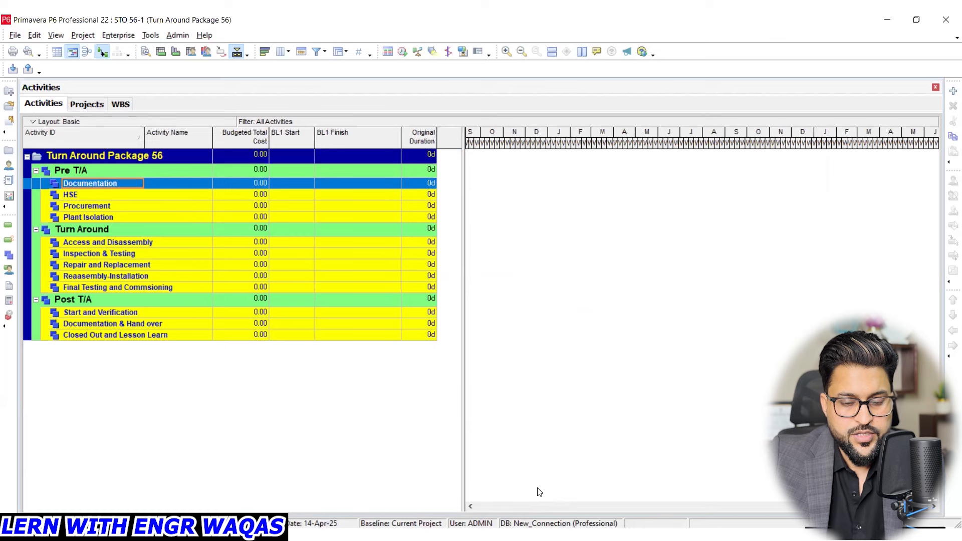
key("alt+Tab")
scroll(236, 247, "up", 6)
left_click(186, 269)
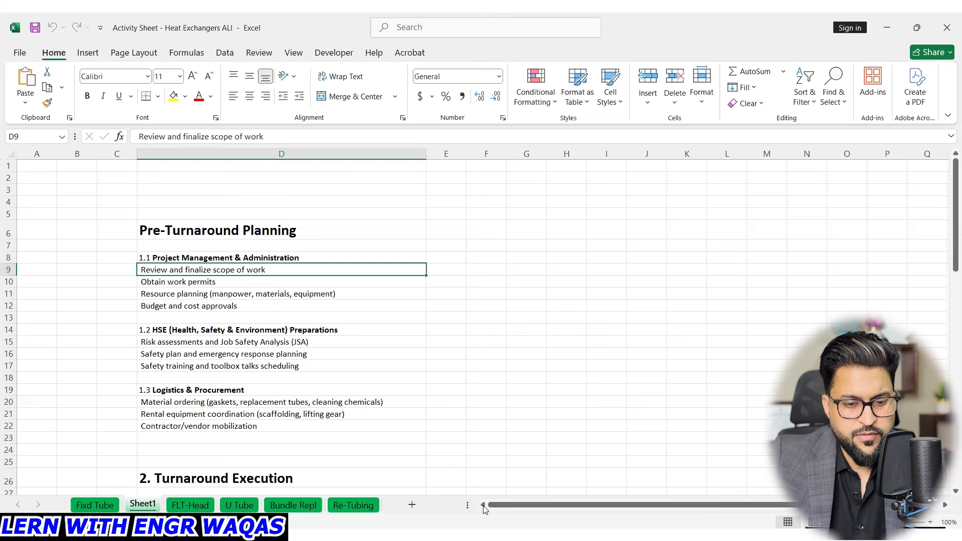
key("alt+Tab")
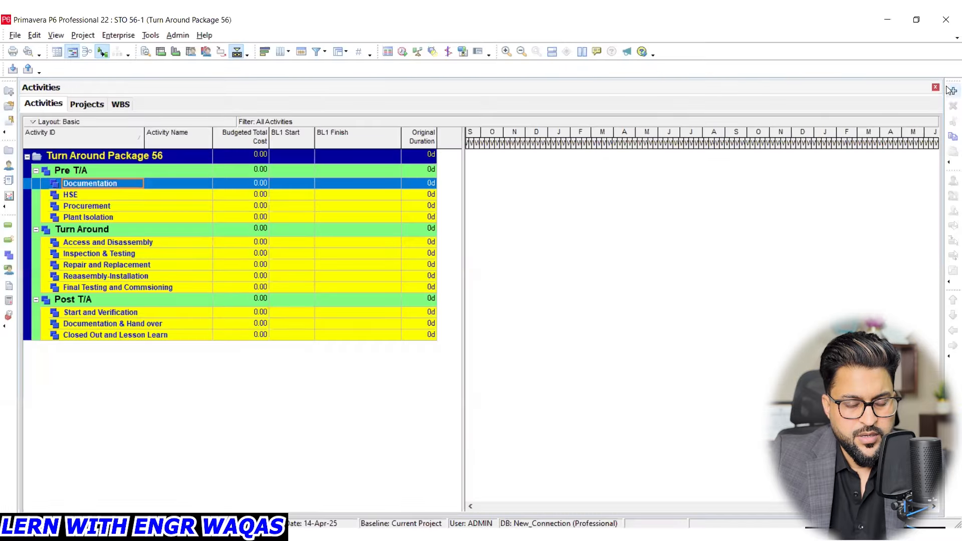
- Add an activity named "Engineering Approval" under the Documentation WBS
left_click(952, 92)
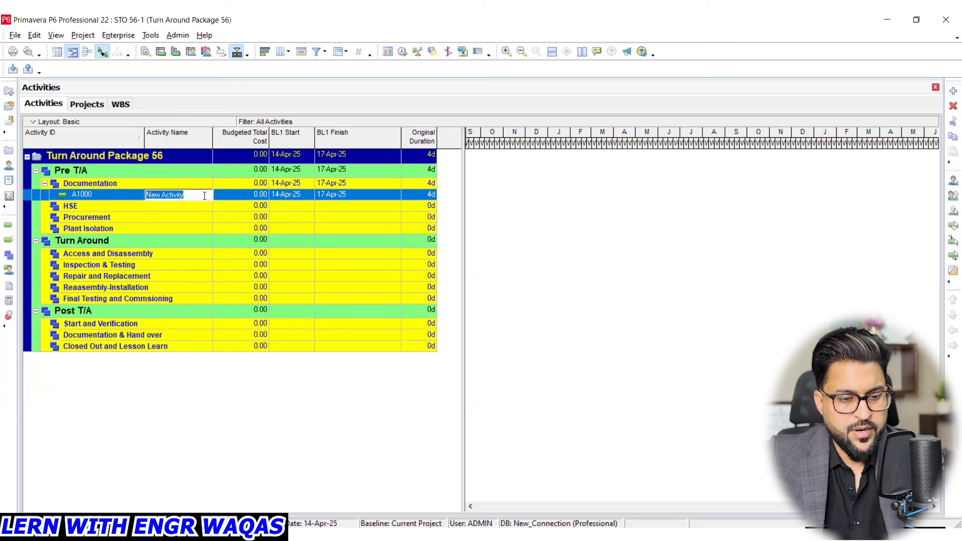
type("S")
key("BackSpace")
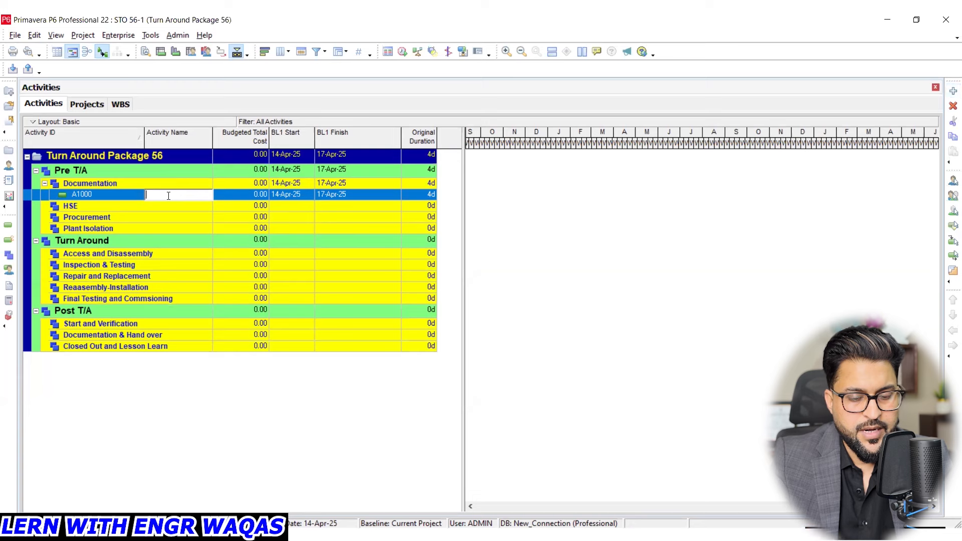
type("E")
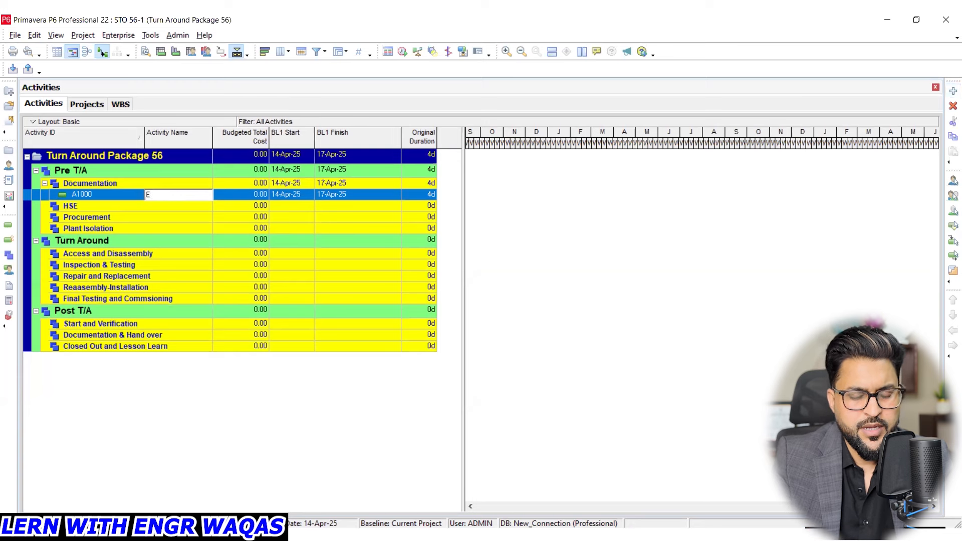
type("ngineering ")
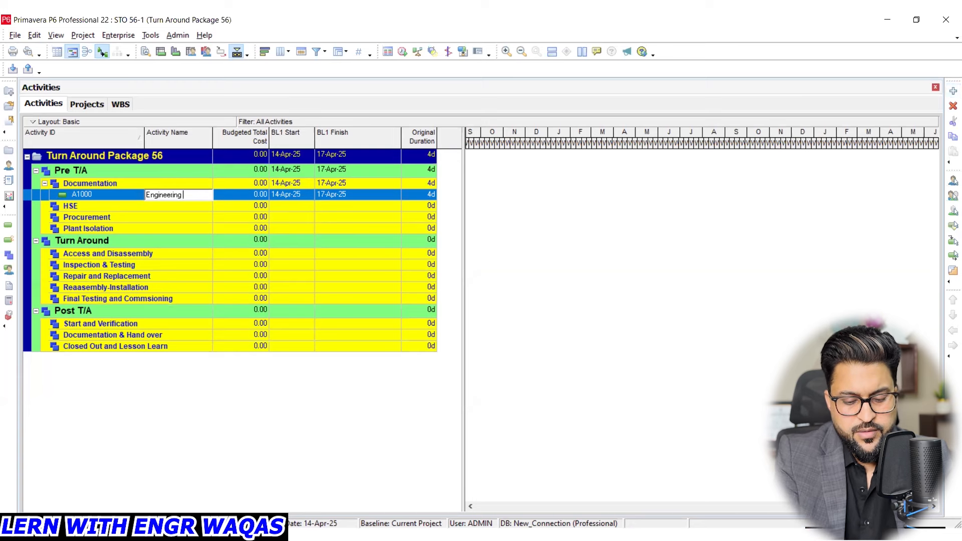
type("Approval")
key("Return")
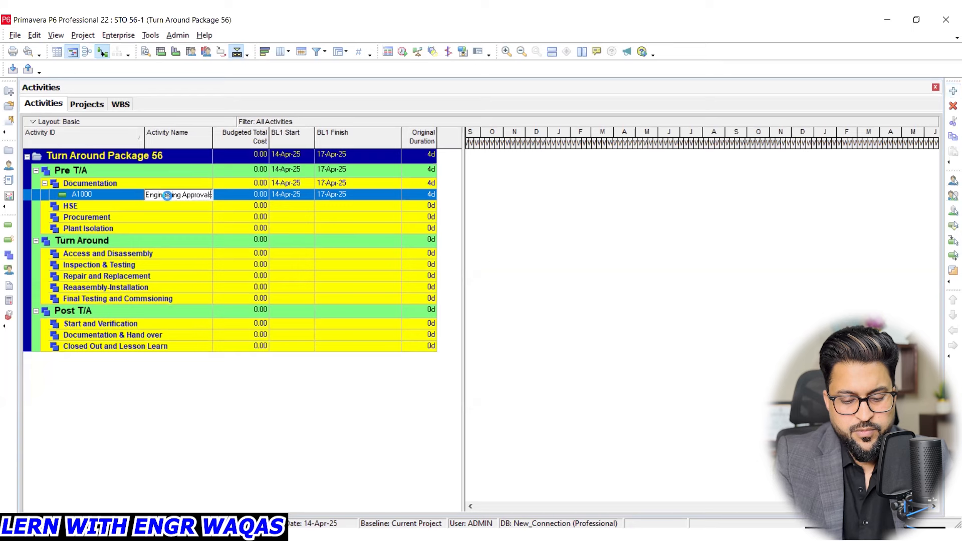
- Add three more activities with default names below Engineering Approval under Documentation
left_click(951, 92)
left_click(950, 92)
left_click(951, 91)
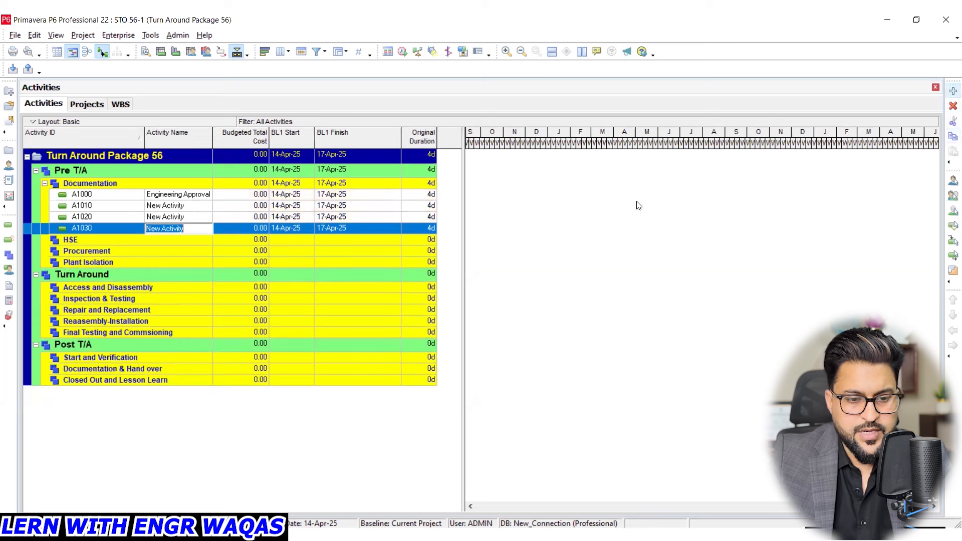
- Apply the Gantt timescale with PS as its start, Week of Year dates and a Month/Week interval
right_click(603, 251)
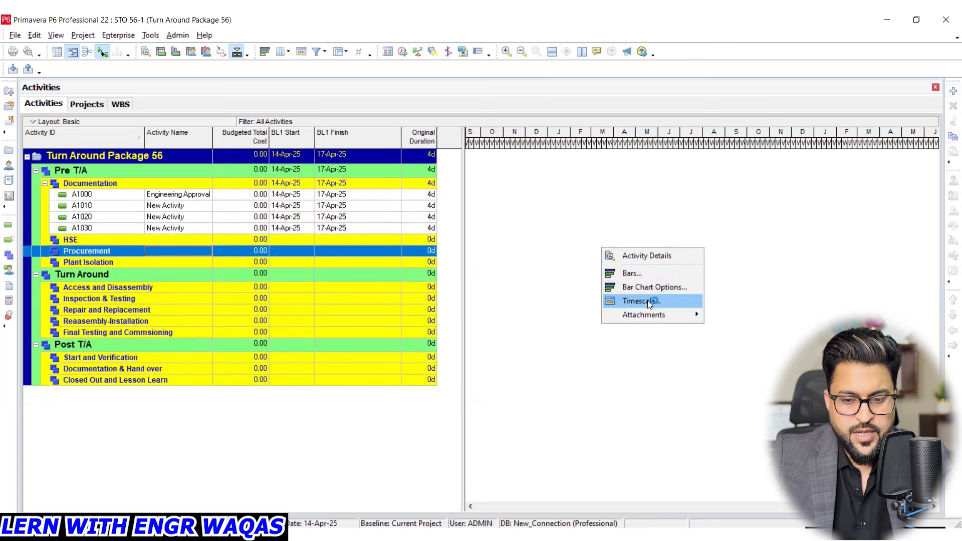
left_click(649, 300)
left_click(639, 221)
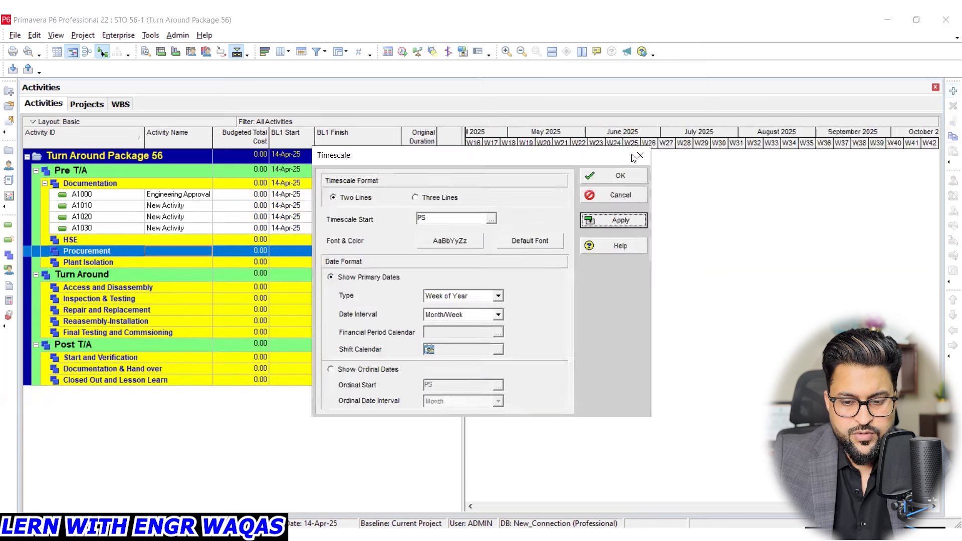
left_click(621, 175)
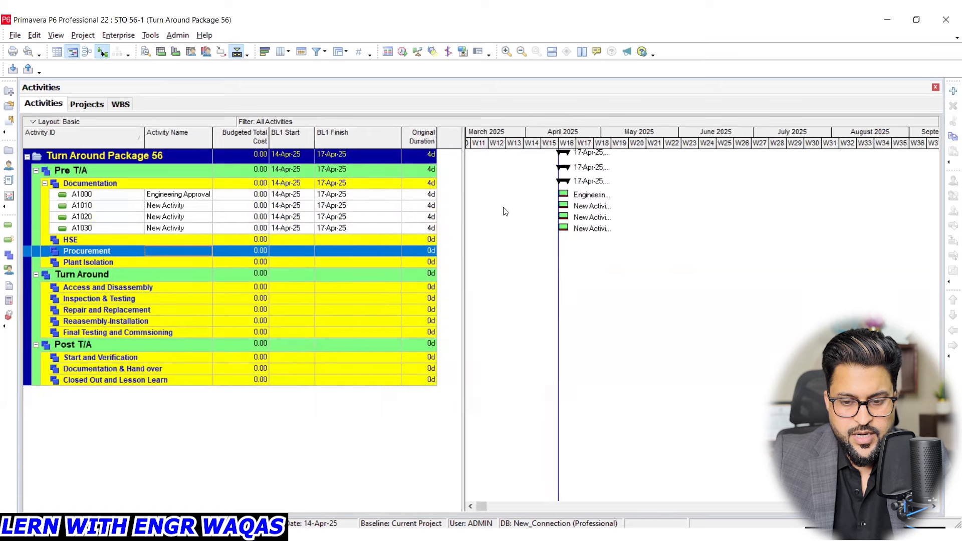
left_click(198, 206)
left_click(191, 216)
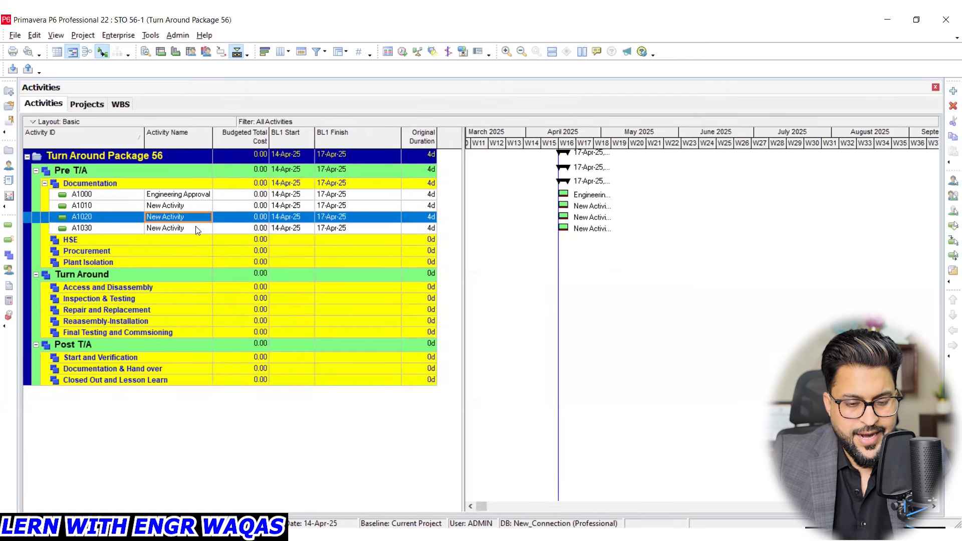
left_click(195, 228)
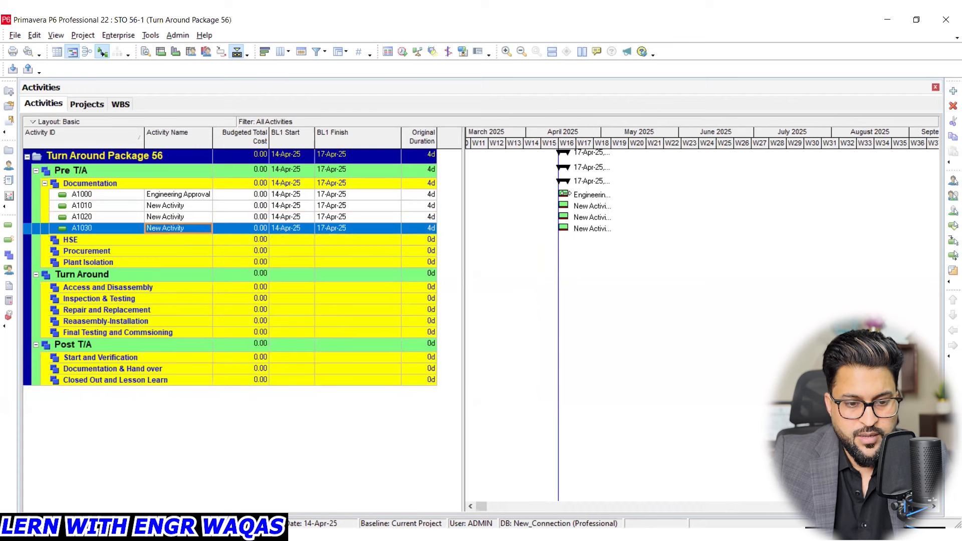
- Set the original duration of the Engineering Approval activity to 10 days
left_click(434, 195)
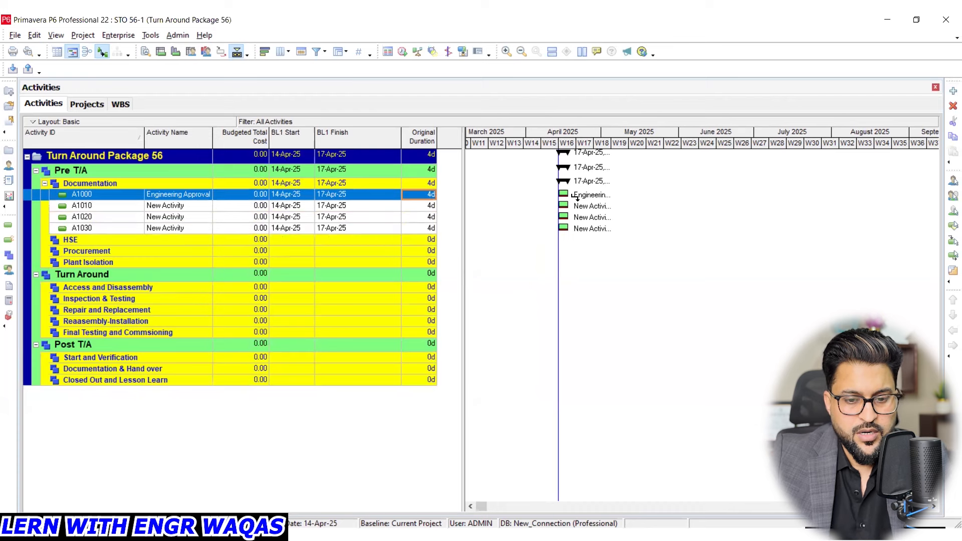
left_click(434, 196)
type("10")
key("Return")
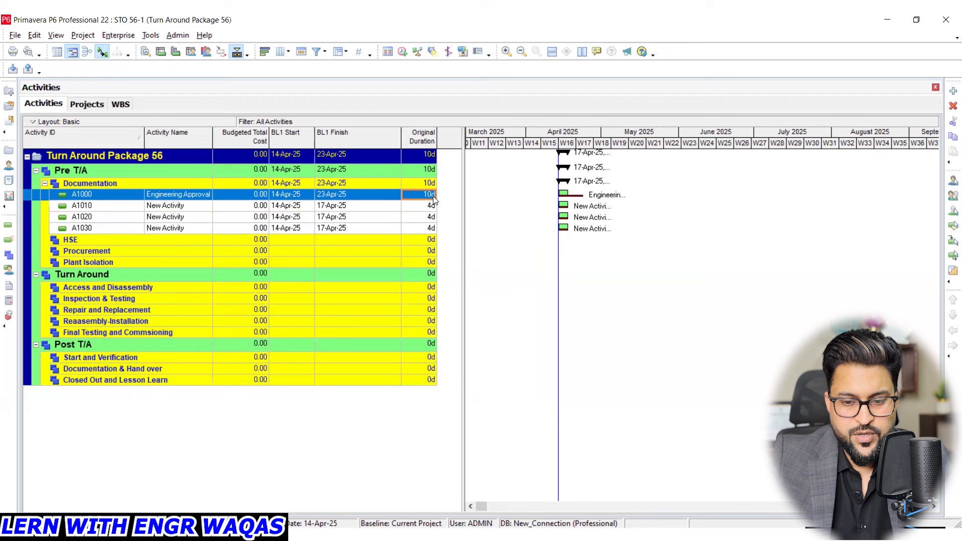
- Change the Engineering Approval activity's original duration back to 4 days
left_click(432, 195)
type("4")
key("Return")
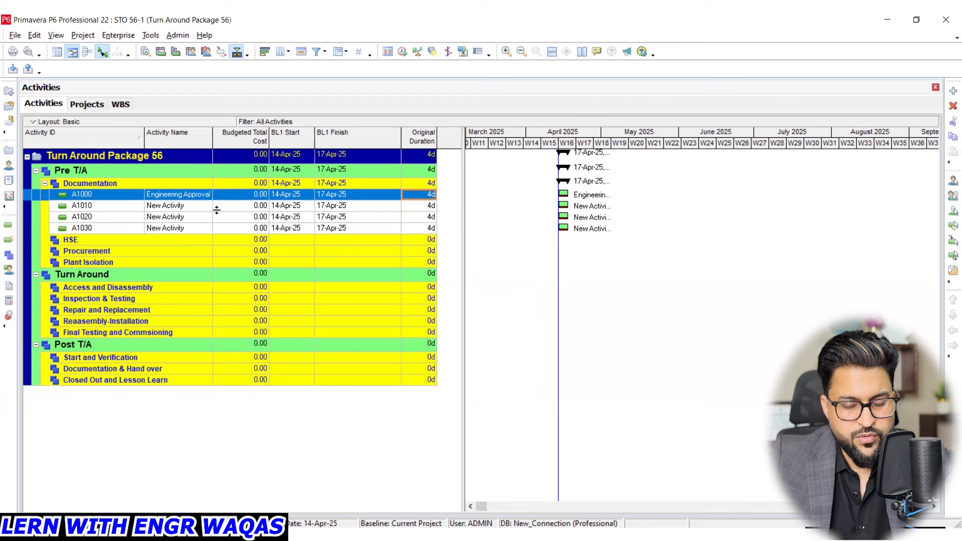
- Open the project STO 56 (Turn Around Package 56) from the Students group
left_click(15, 36)
key("Escape")
key("ctrl+o")
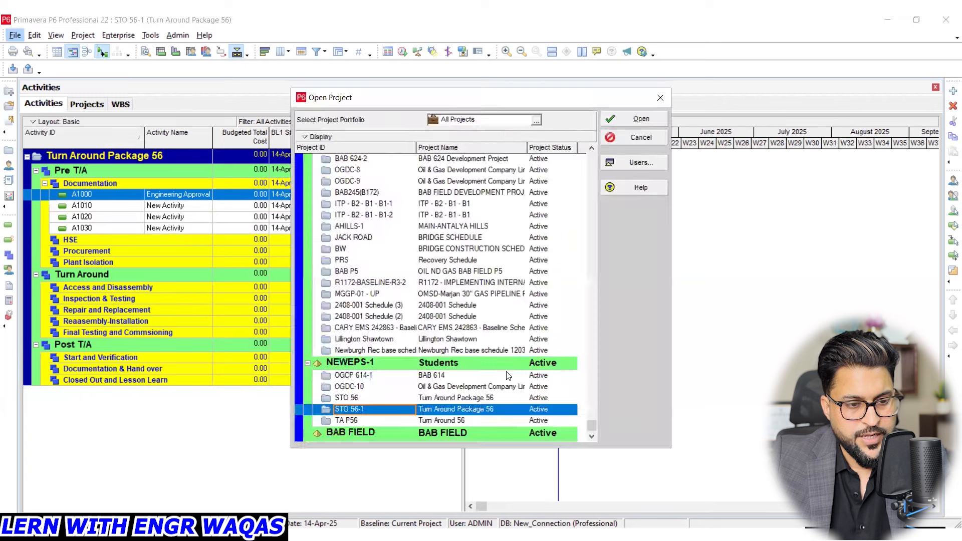
scroll(485, 376, "down", 1)
left_click(486, 376)
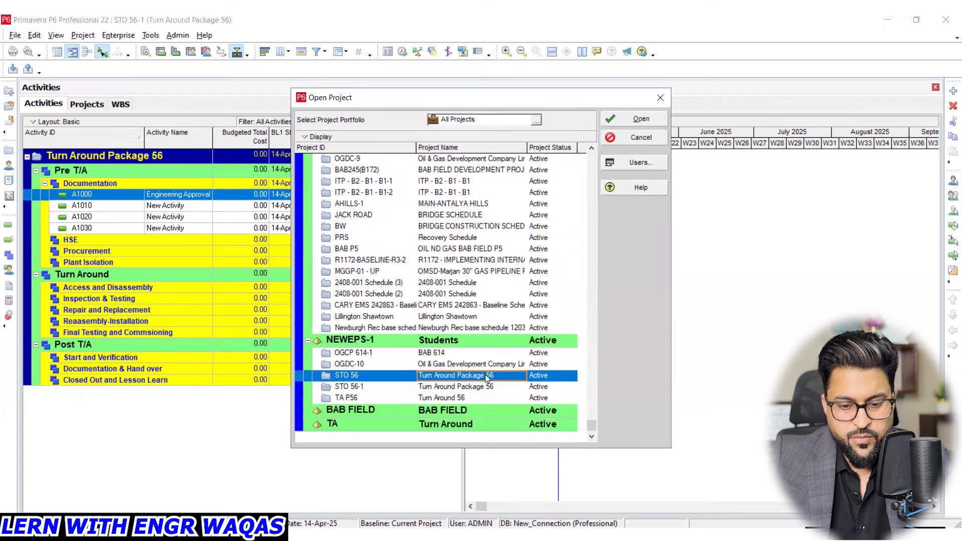
key("Return")
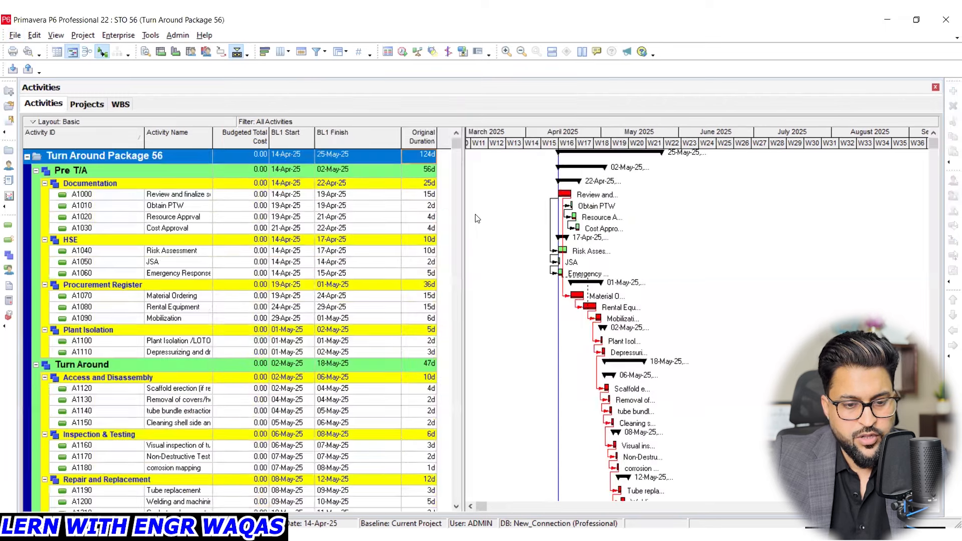
- Go through the Documentation activities Review and finalize scope, Obtain PTW and Resource Approval one by one
left_click_drag(522, 137, 958, 136)
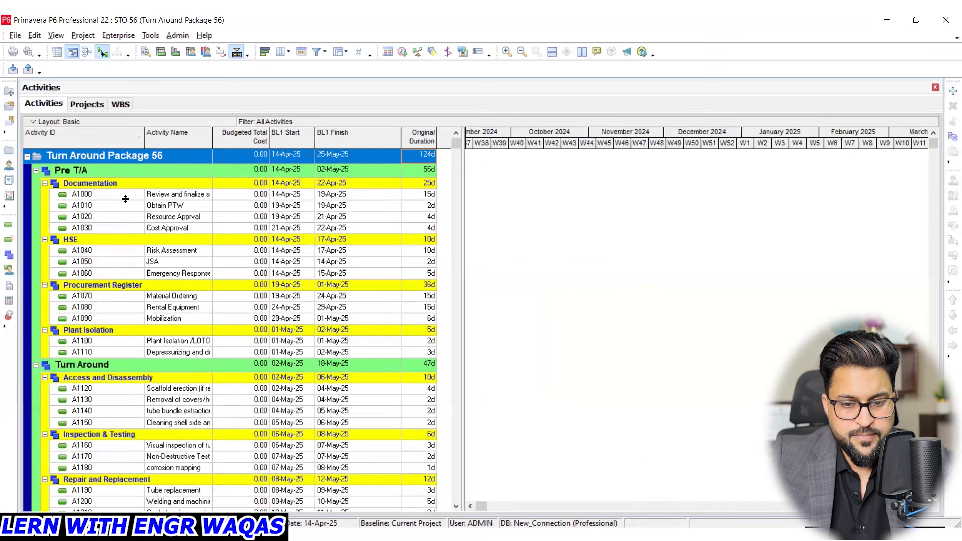
left_click(167, 194)
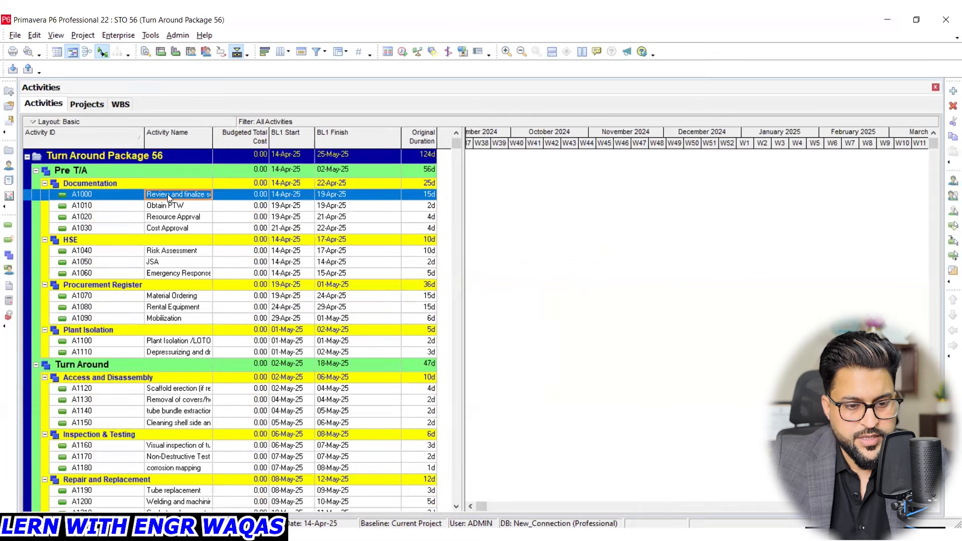
left_click(176, 209)
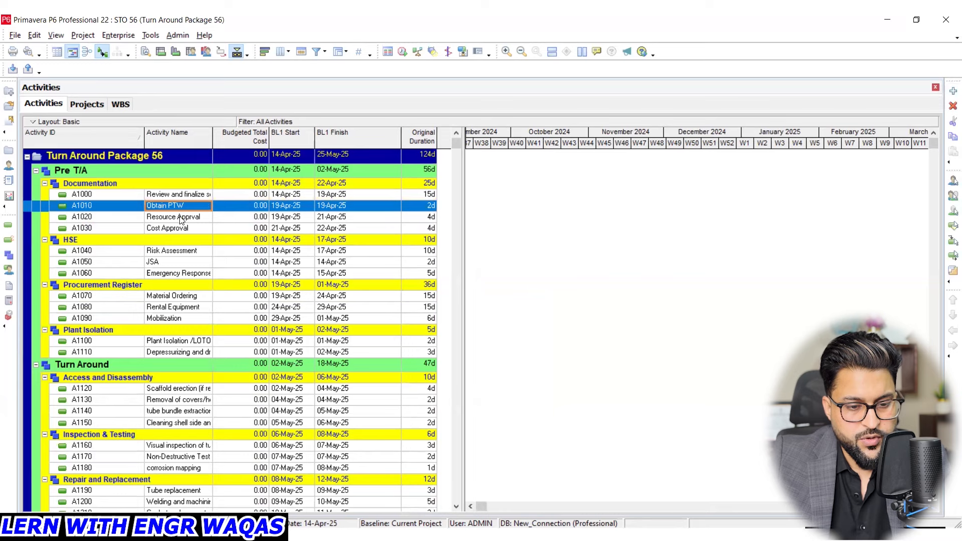
left_click(179, 215)
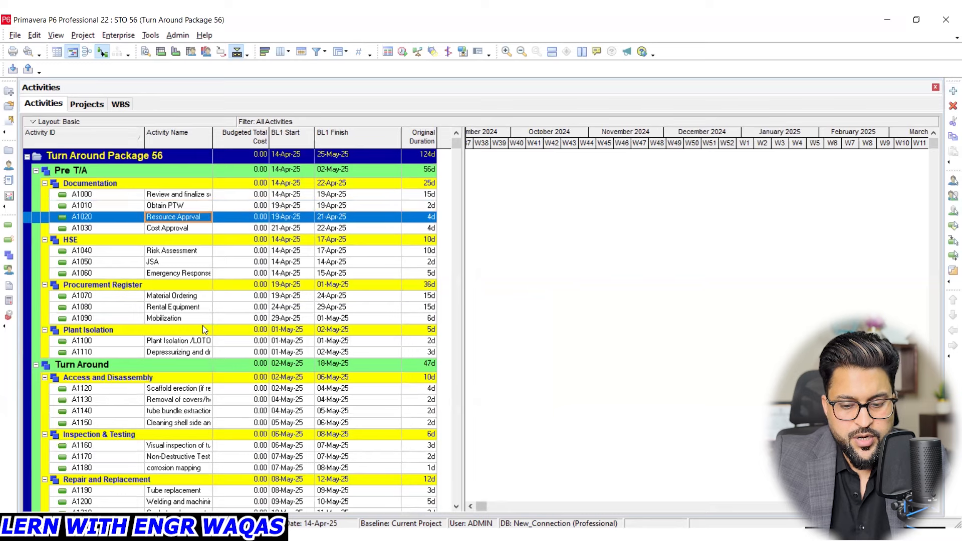
- Circle the Documentation activity names and the Add command in red pen, with an arrow pointing to the Add command
key("ctrl+shift+3")
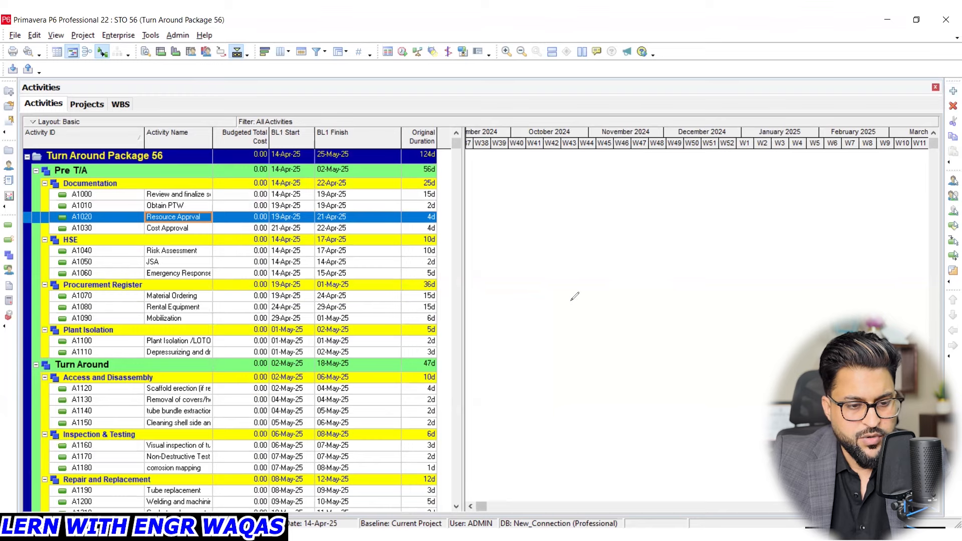
left_click(581, 286)
mouse_move(220, 191)
left_mouse_down()
mouse_move(190, 179)
mouse_move(132, 199)
mouse_move(147, 244)
mouse_move(213, 232)
mouse_move(226, 185)
left_mouse_up()
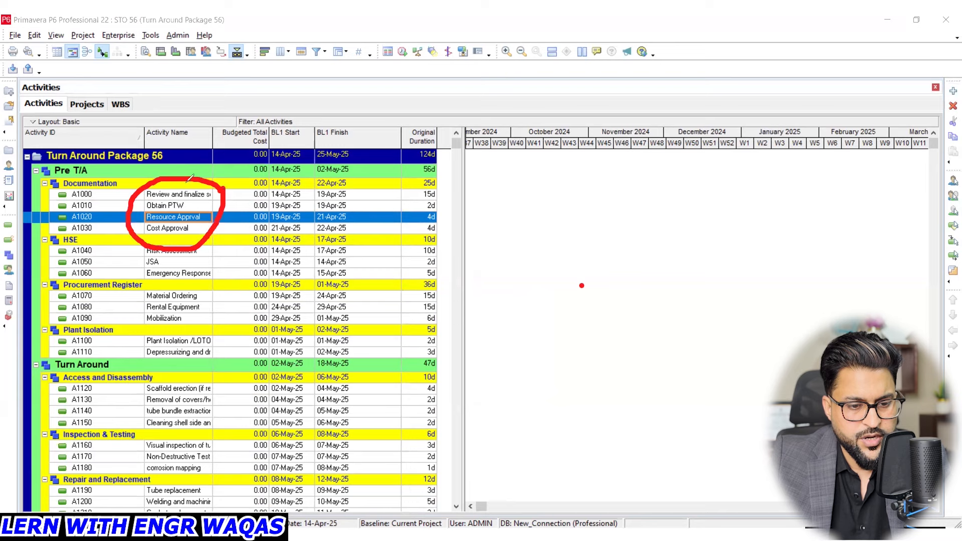
mouse_move(952, 73)
left_mouse_down()
mouse_move(939, 88)
mouse_move(954, 79)
left_mouse_up()
left_click_drag(690, 211, 908, 93)
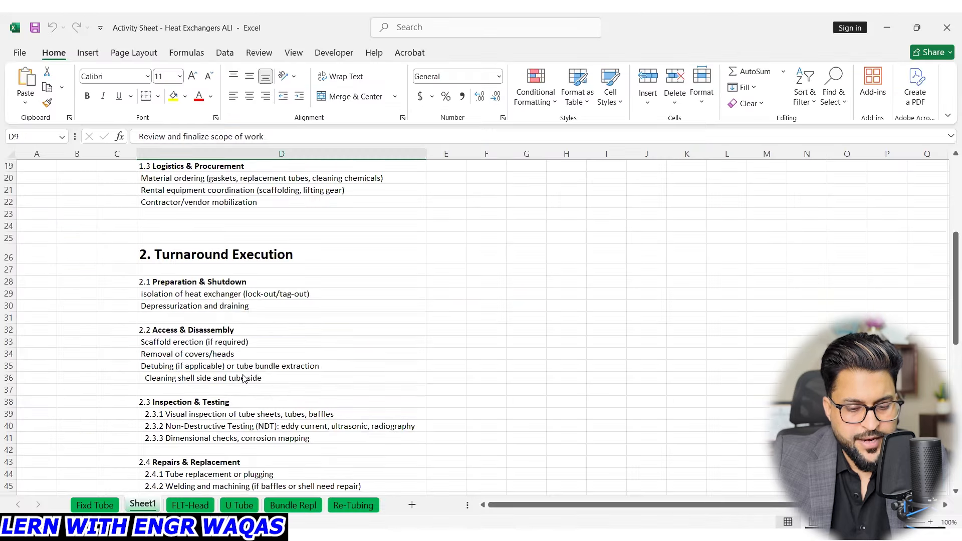
- Switch to the Excel activity sheet and review the turnaround execution, post-turnaround and pre-turnaround activity lists on Sheet1
scroll(244, 378, "down", 6)
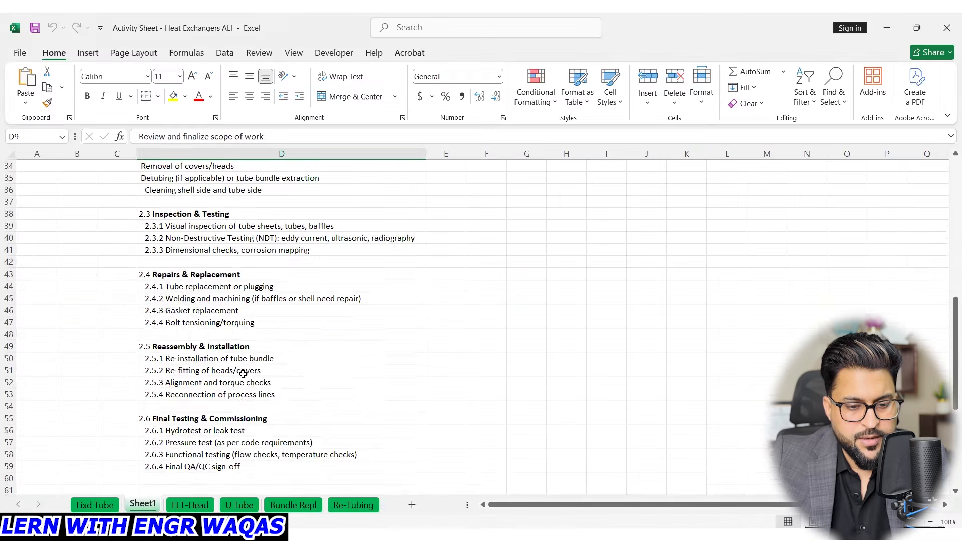
scroll(243, 374, "down", 6)
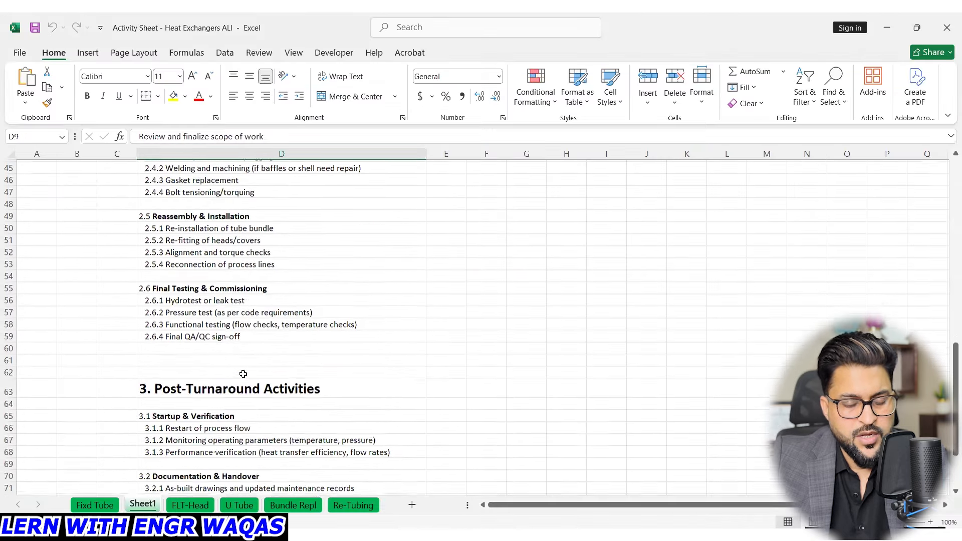
scroll(243, 374, "down", 2)
scroll(243, 374, "up", 5)
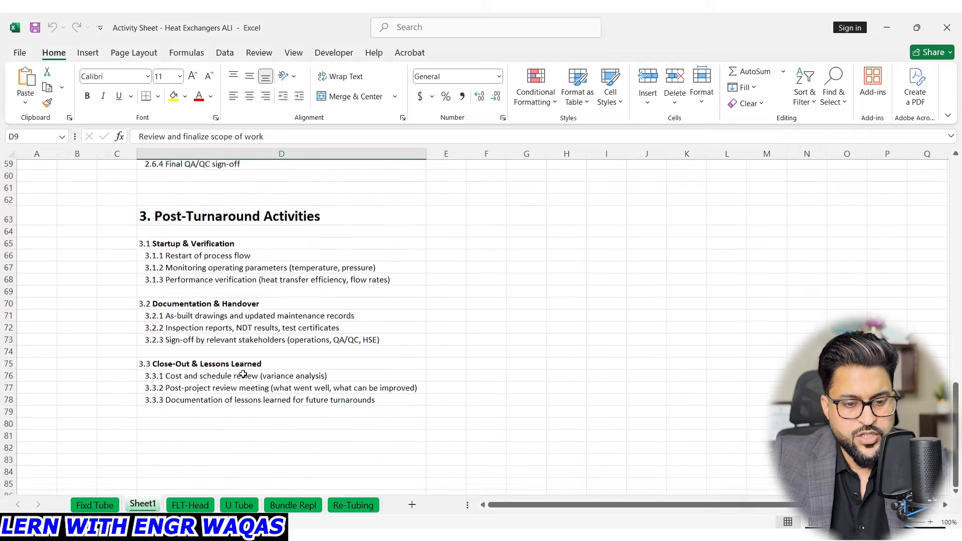
scroll(243, 374, "up", 6)
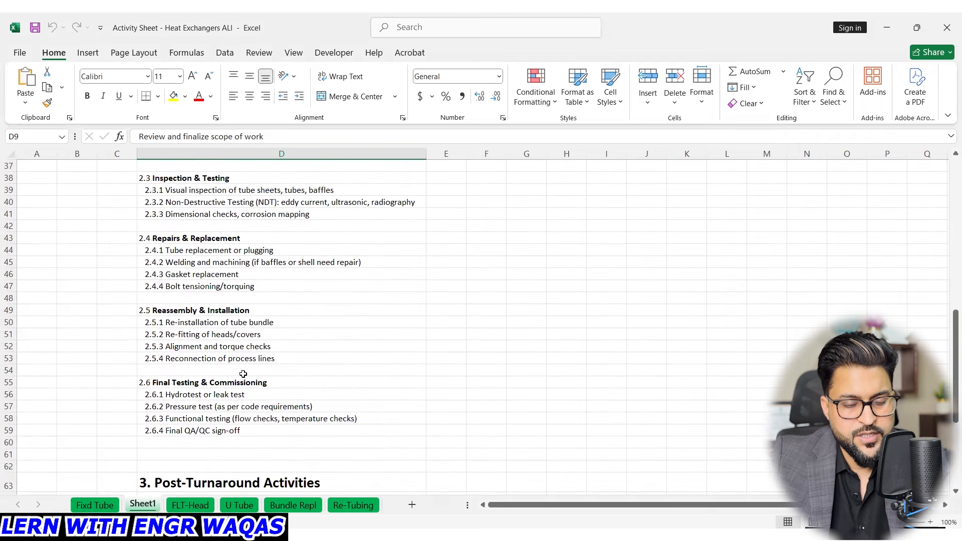
scroll(243, 374, "up", 7)
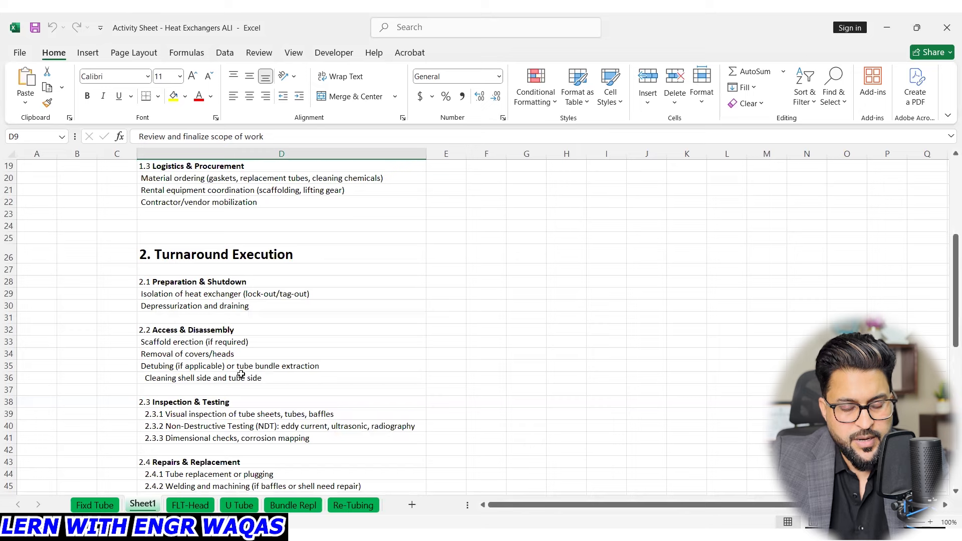
scroll(237, 377, "up", 2)
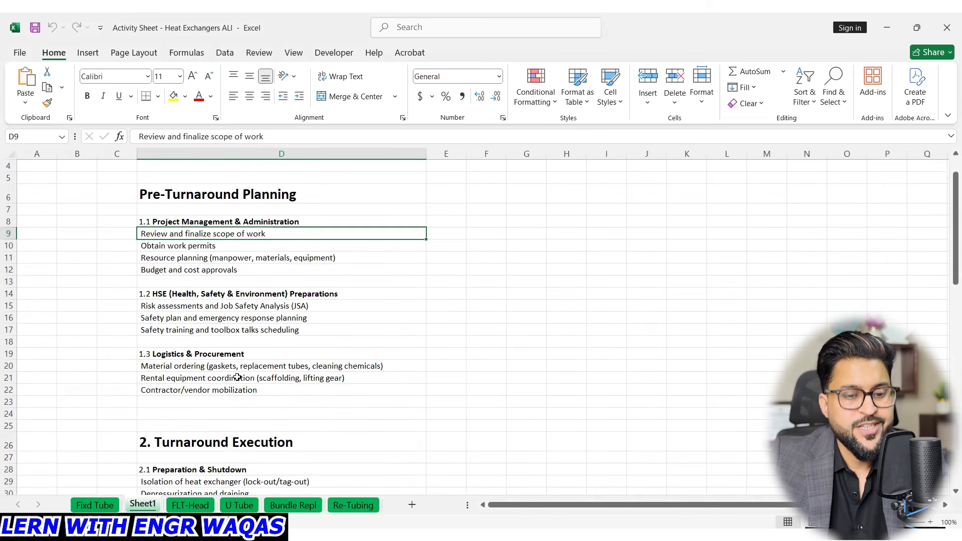
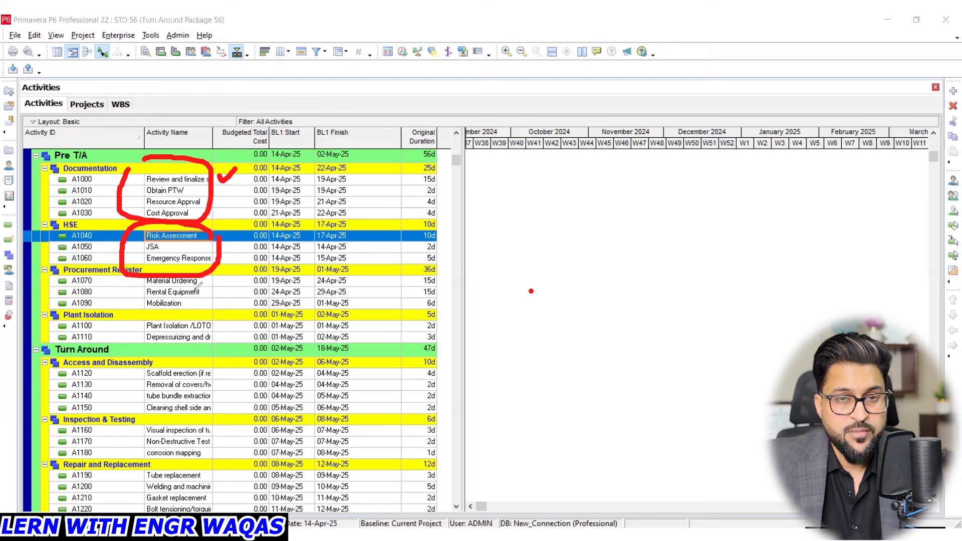
- Draw two red arrows from the HSE activities JSA and Emergency Response across to the Gantt area and clear all pen marks
mouse_move(188, 249)
left_mouse_down()
mouse_move(499, 247)
mouse_move(490, 254)
left_mouse_up()
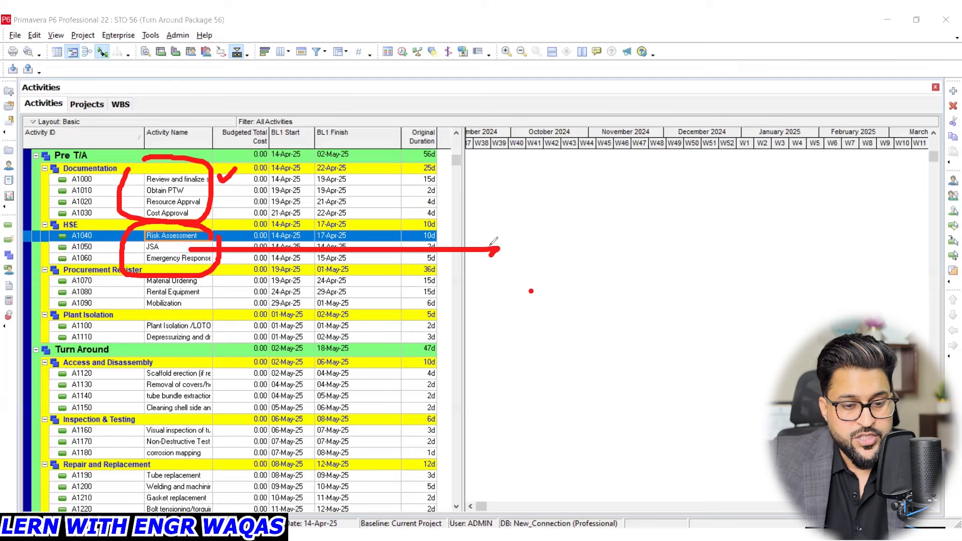
mouse_move(227, 261)
left_mouse_down()
mouse_move(511, 261)
mouse_move(501, 267)
left_mouse_up()
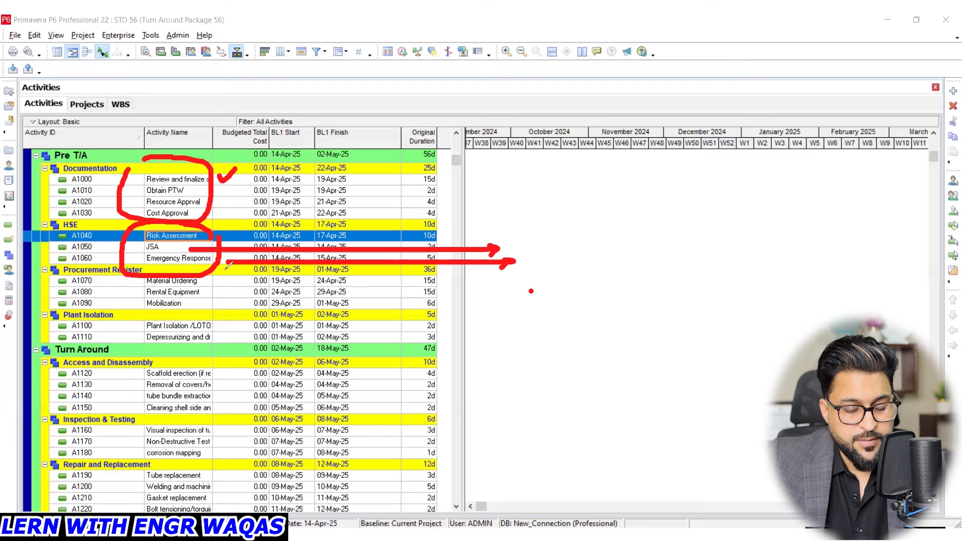
key("e")
- Mark the three Procurement Register activities with red arrows, circle the Plant Isolation activities, and clear the pen marks after each group
mouse_move(209, 282)
left_mouse_down()
mouse_move(594, 281)
mouse_move(572, 292)
mouse_move(595, 280)
left_mouse_up()
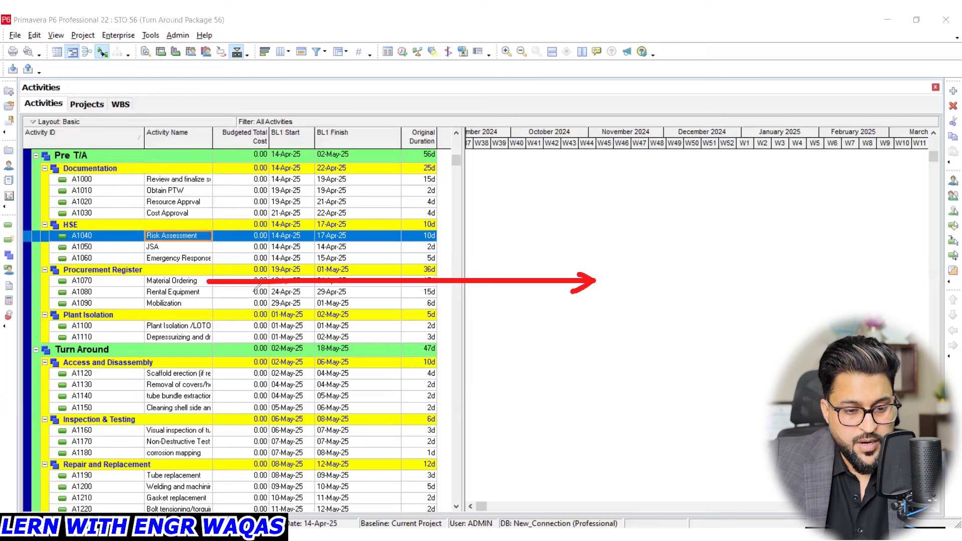
mouse_move(201, 292)
left_mouse_down()
mouse_move(511, 300)
mouse_move(520, 292)
left_mouse_up()
left_click_drag(191, 304, 551, 322)
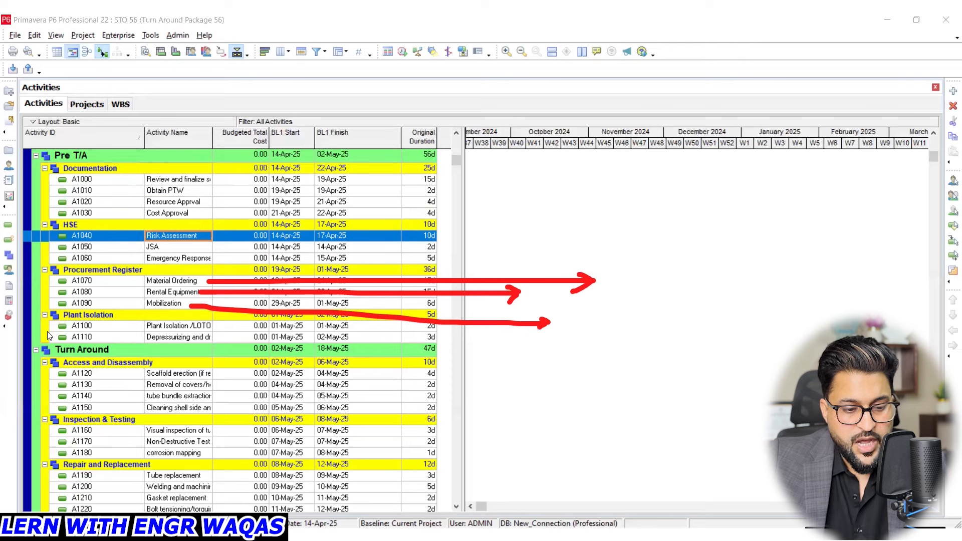
key("e")
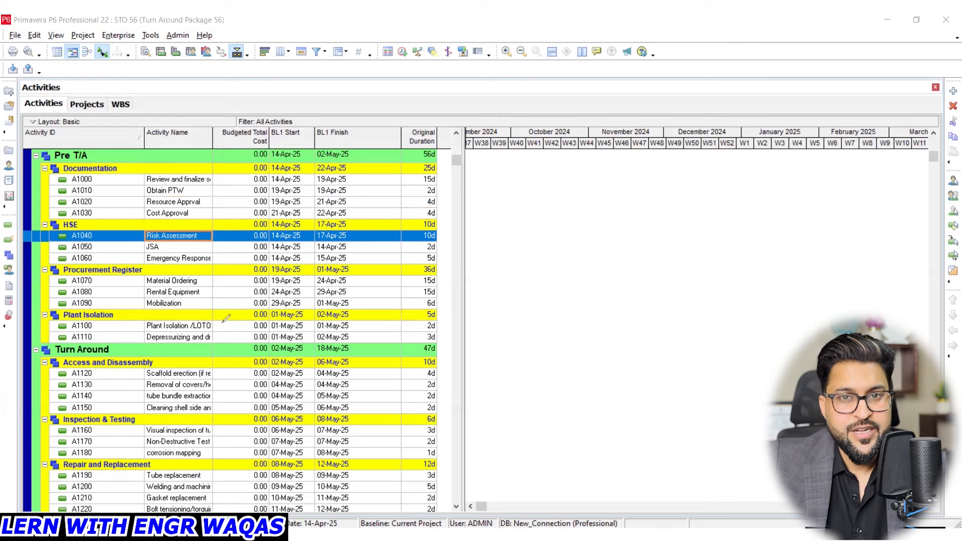
mouse_move(215, 315)
left_mouse_down()
mouse_move(139, 319)
mouse_move(228, 342)
mouse_move(215, 311)
left_mouse_up()
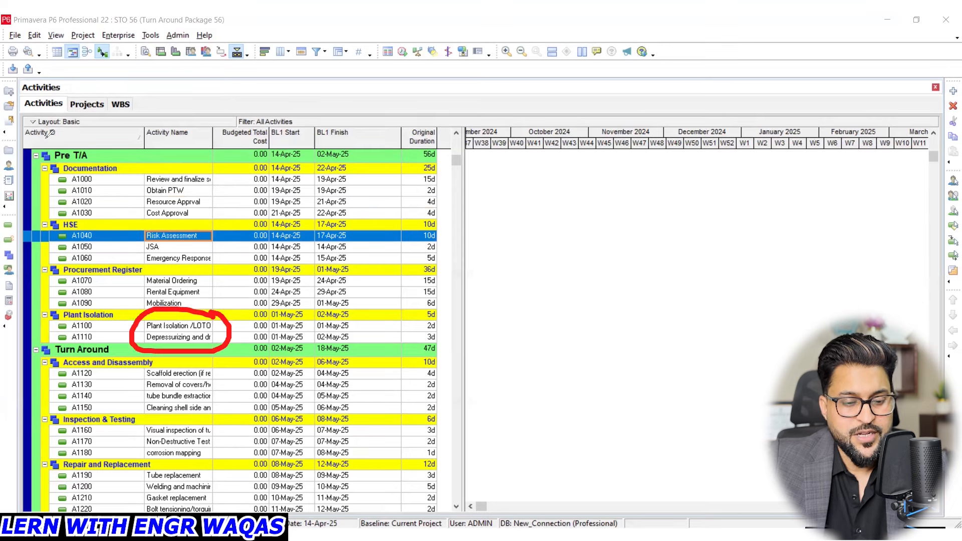
key("e")
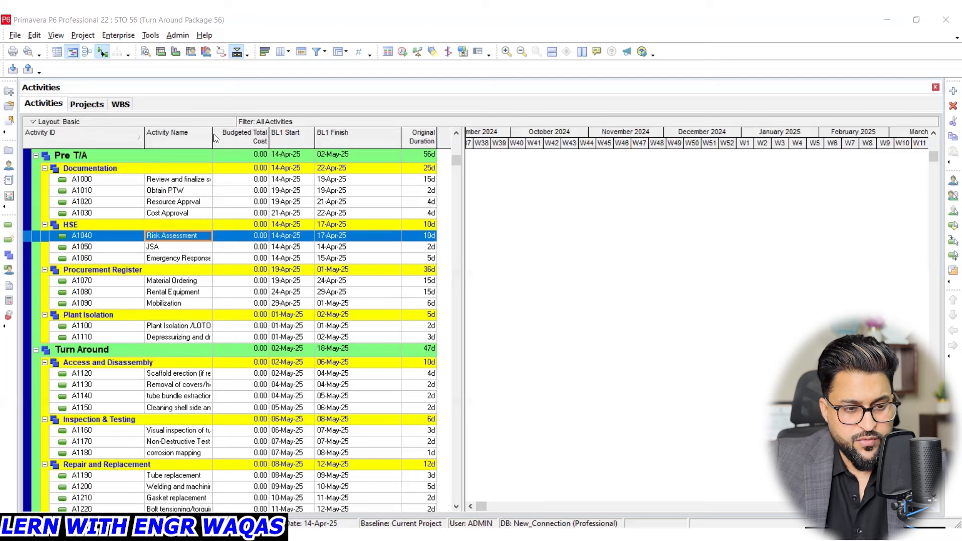
- Widen the Activity Name column to show longer names and go down to the Turn Around activities
left_click_drag(213, 134, 247, 134)
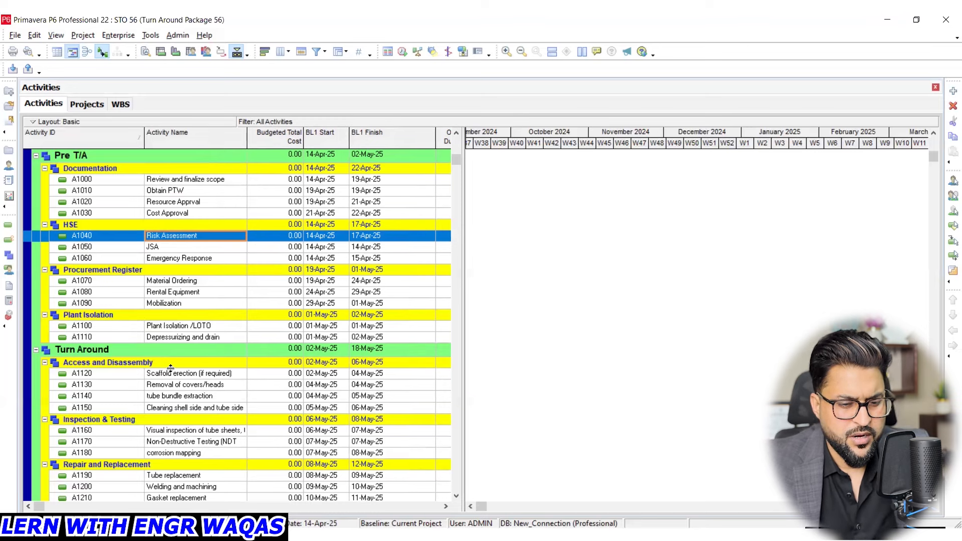
scroll(168, 376, "down", 2)
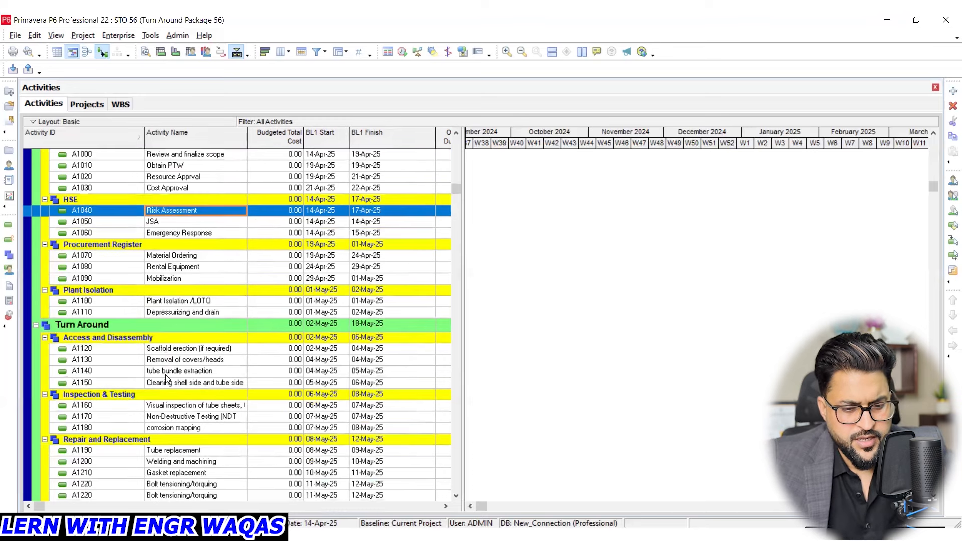
scroll(165, 375, "down", 1)
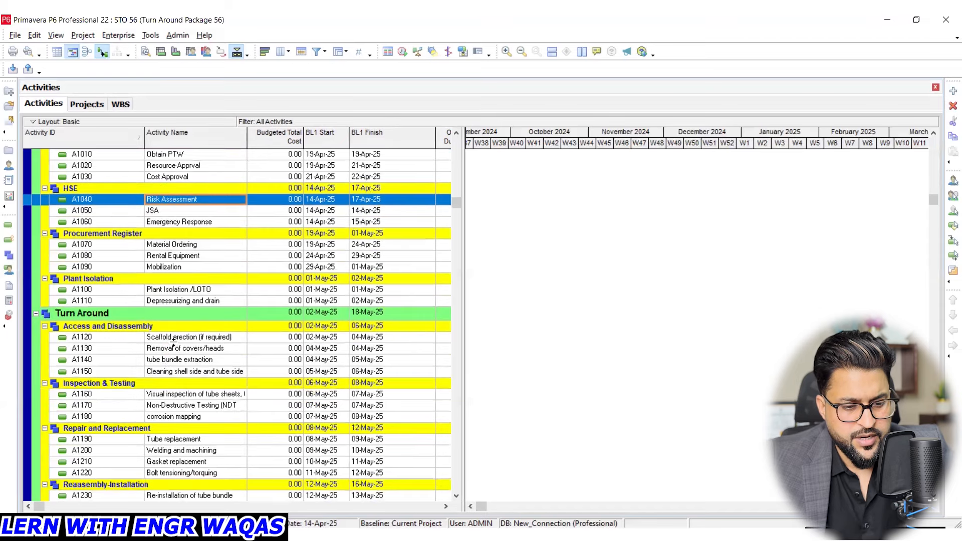
scroll(171, 377, "down", 2)
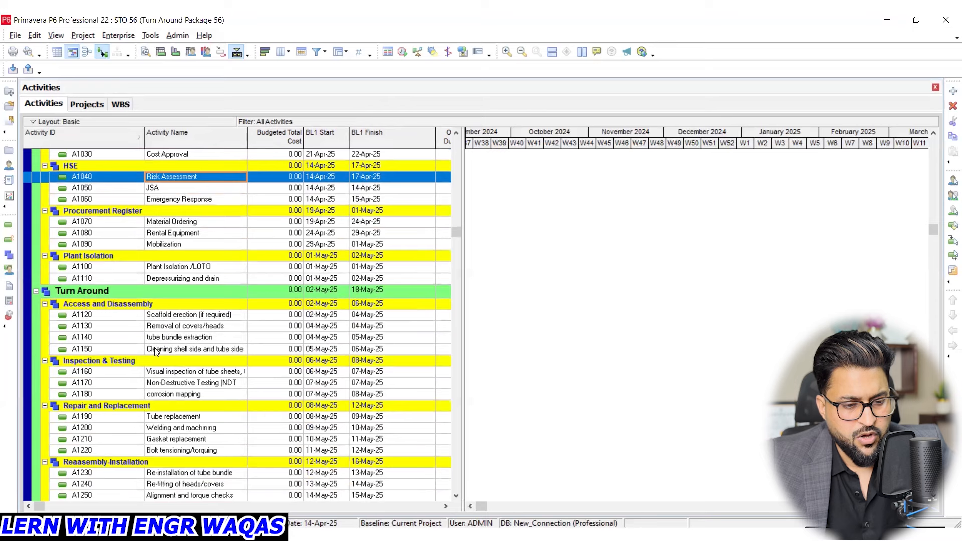
- Underline the Turn Around WBS elements from Access and Disassembly to Reassembly-Installation in red, clear the marks and continue down to Post T/A
mouse_move(121, 276)
left_mouse_down()
mouse_move(43, 284)
mouse_move(96, 309)
left_mouse_up()
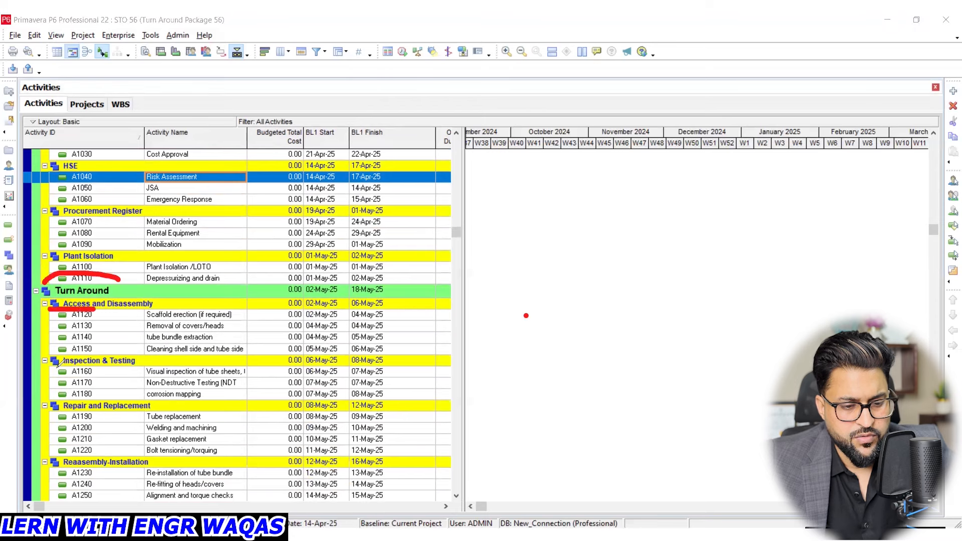
left_click_drag(54, 369, 116, 368)
left_click_drag(59, 416, 123, 413)
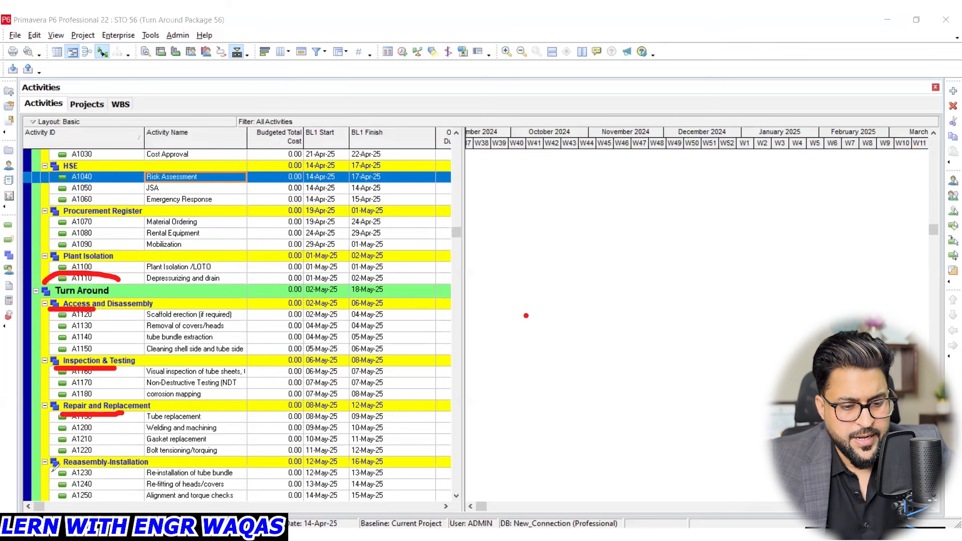
left_click_drag(48, 472, 126, 471)
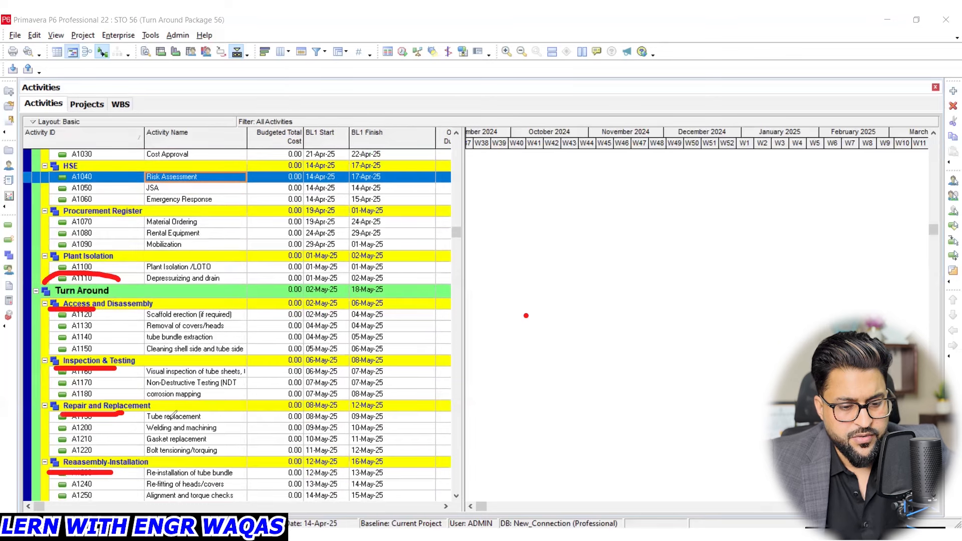
scroll(175, 413, "down", 2)
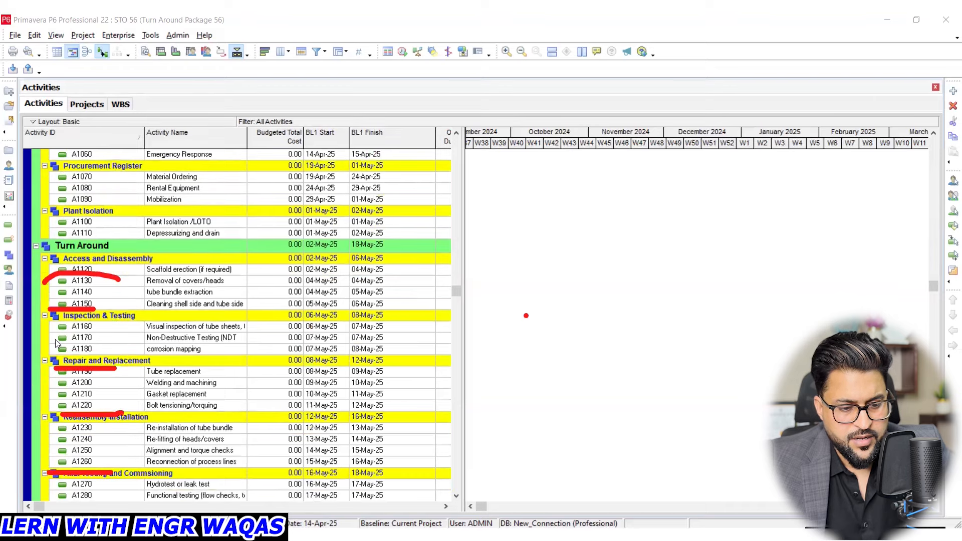
key("Escape")
scroll(165, 476, "down", 1)
scroll(165, 476, "down", 5)
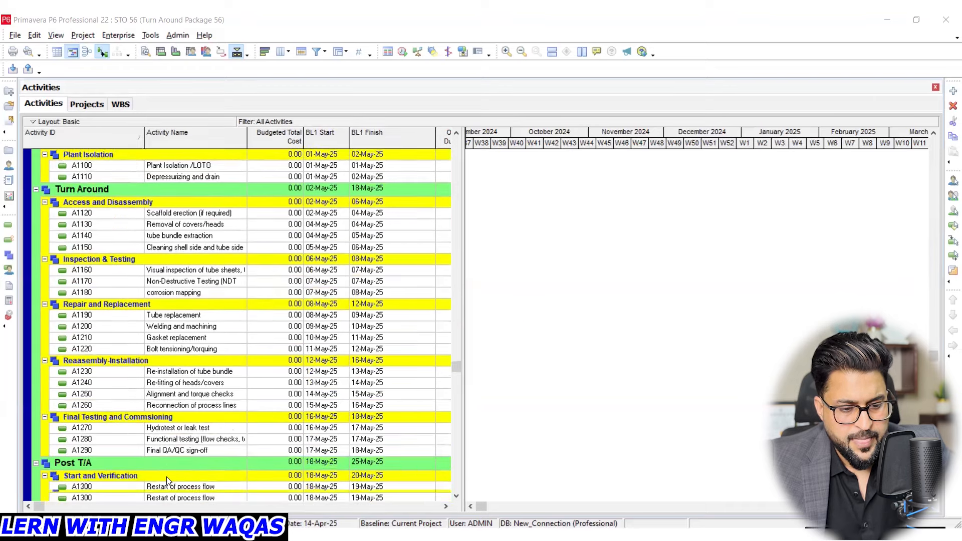
scroll(85, 470, "down", 1)
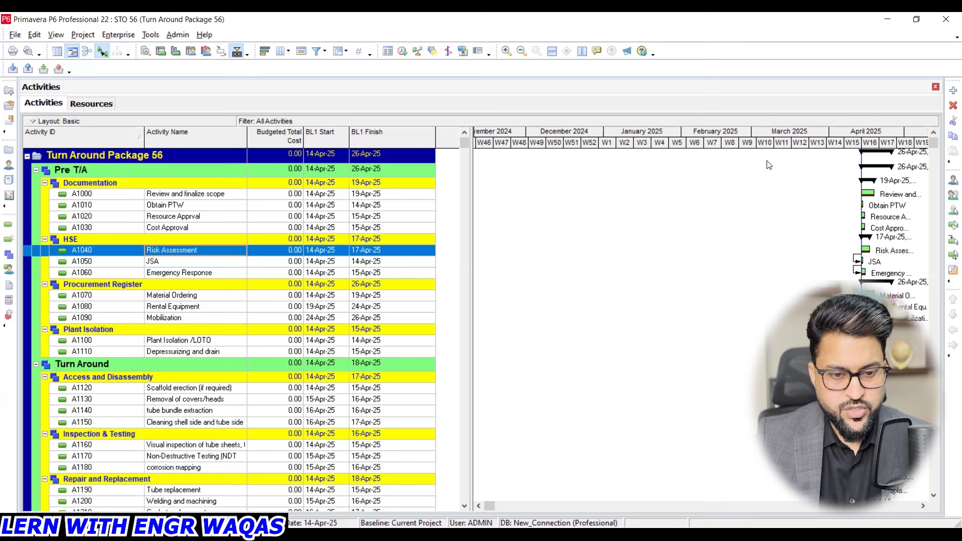
- Point red pen marks at the Activity ID, Activity Name, Budgeted Total Cost and BL1 Start column headings, and clear them
key("ctrl+shift+3")
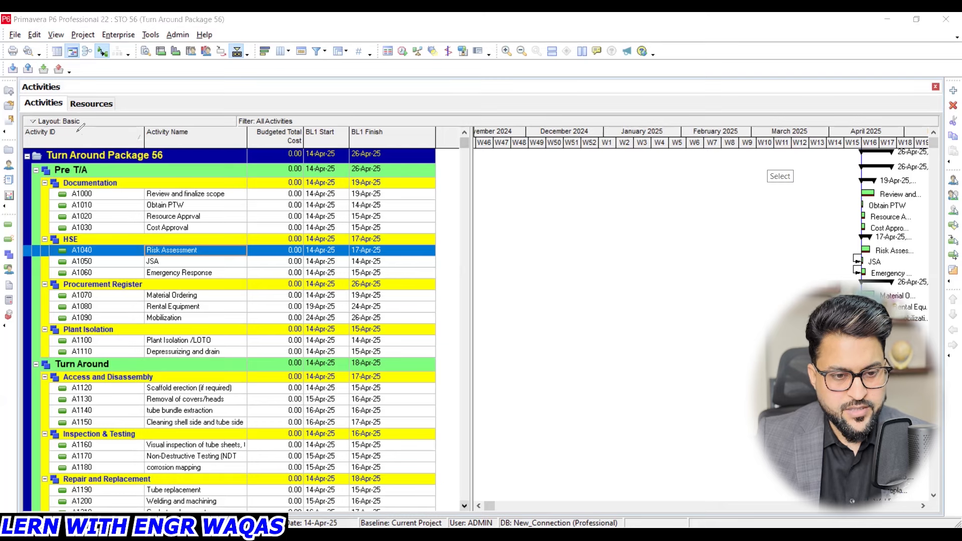
left_click_drag(128, 87, 107, 130)
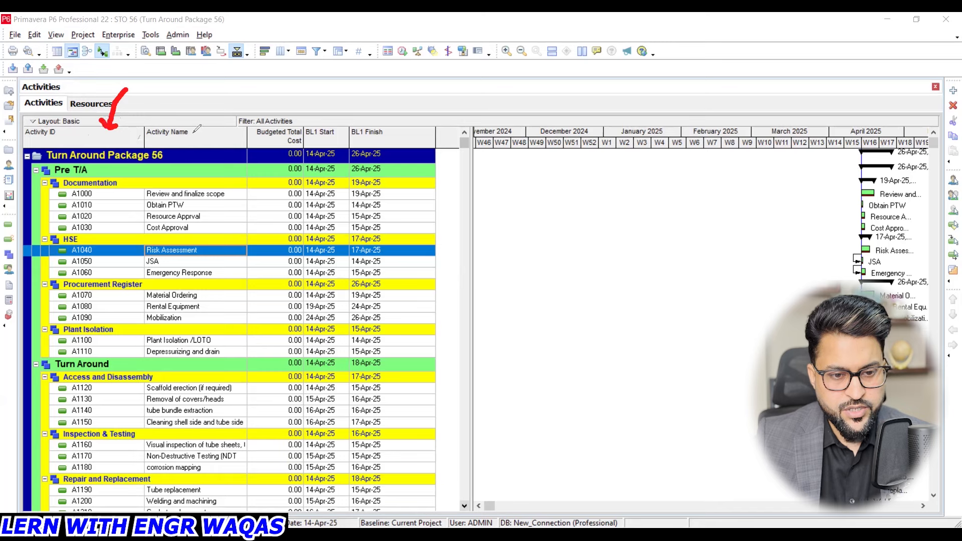
mouse_move(195, 89)
left_mouse_down()
mouse_move(195, 118)
mouse_move(189, 111)
mouse_move(196, 120)
mouse_move(207, 108)
left_mouse_up()
left_click_drag(279, 83, 279, 111)
left_click_drag(279, 111, 290, 97)
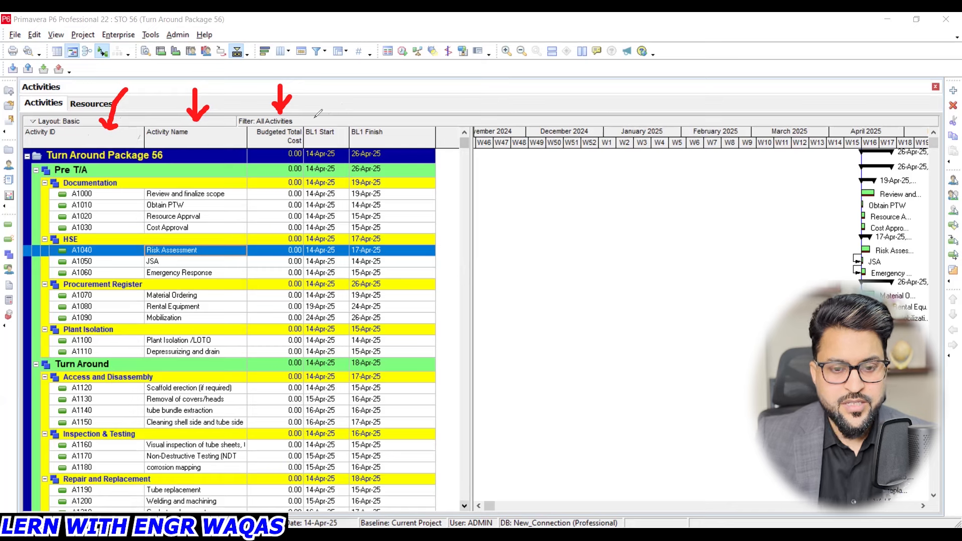
left_click_drag(314, 110, 345, 61)
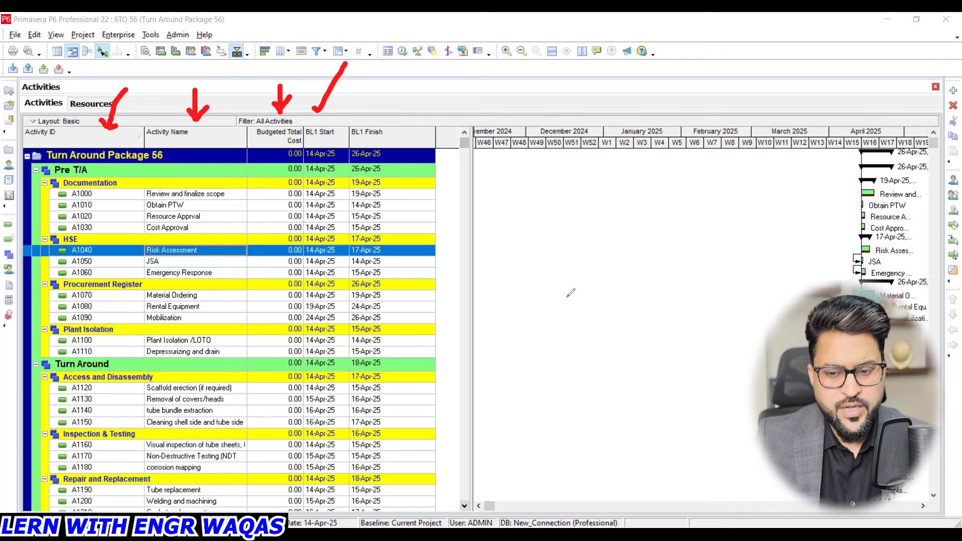
key("e")
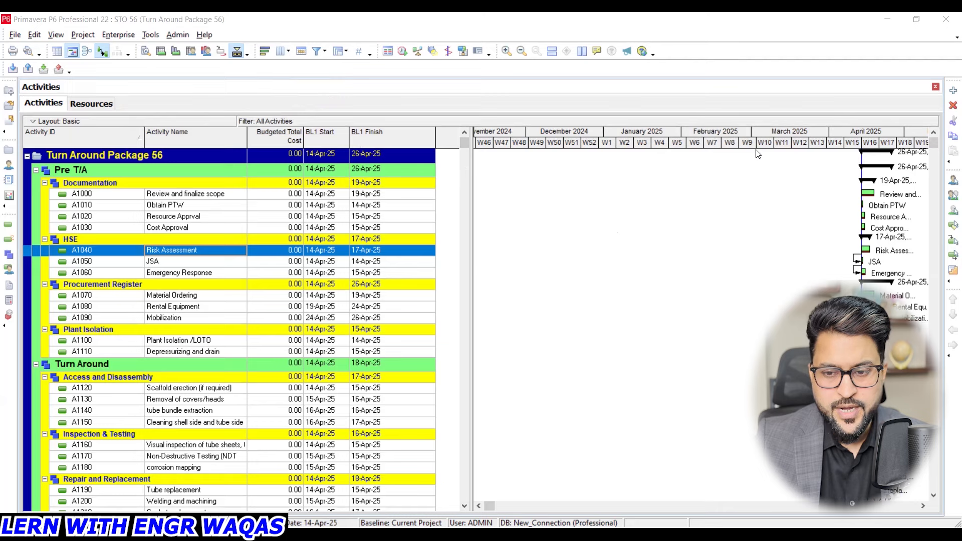
- Open the Columns dialog for the activity table and move it clear of the activity names
left_click(57, 33)
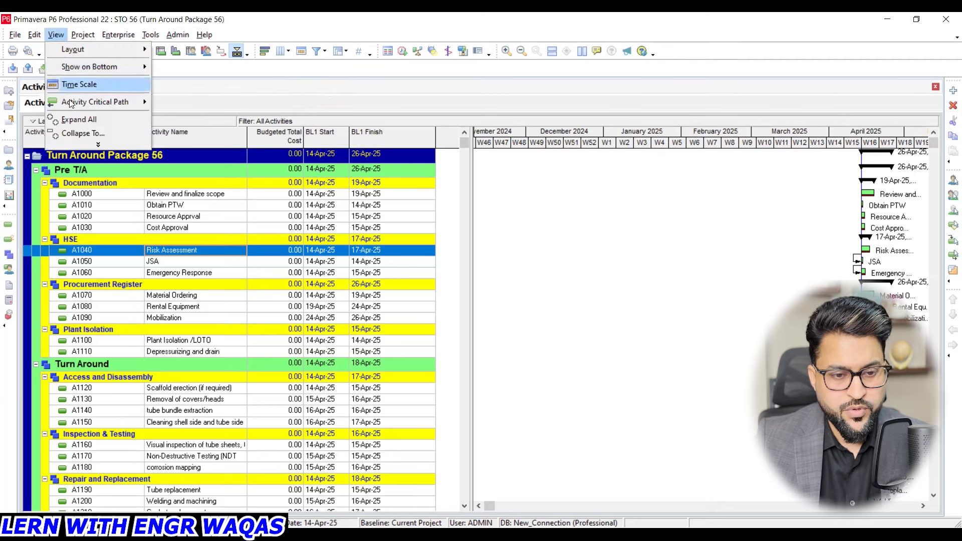
left_click(96, 147)
left_click(99, 126)
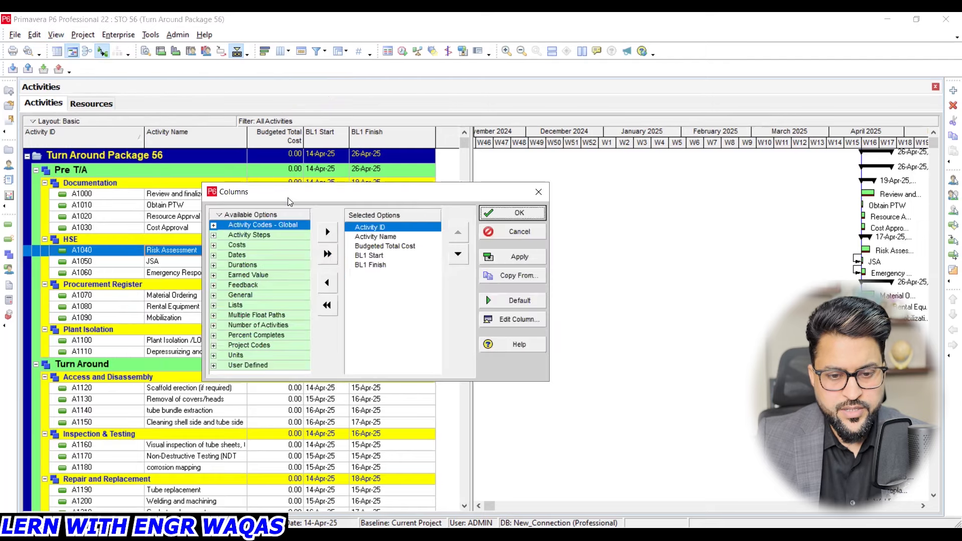
left_click_drag(287, 195, 363, 164)
- Look through the available column categories Activity Codes - Global, Activity Steps, Costs and Dates, collapsing each one again
left_click(289, 194)
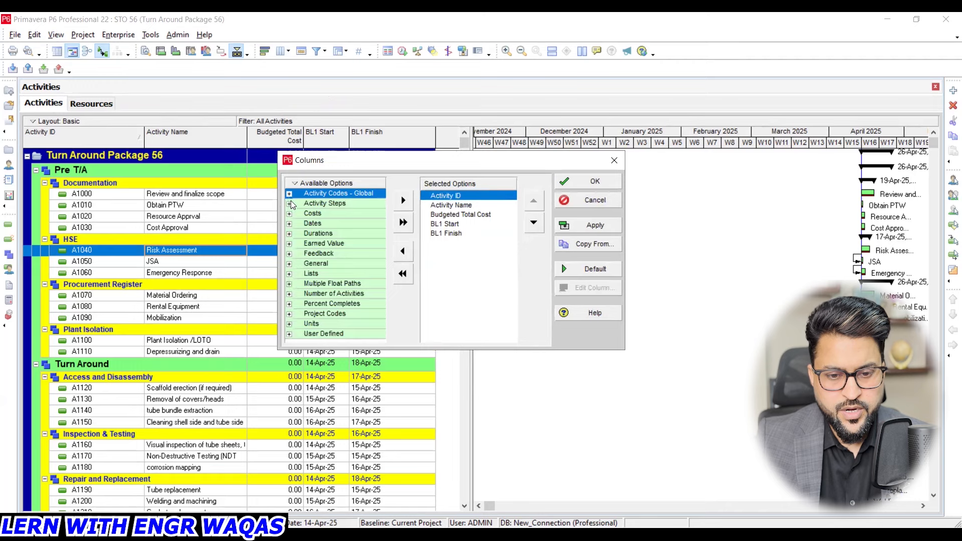
left_click(289, 204)
left_click(289, 203)
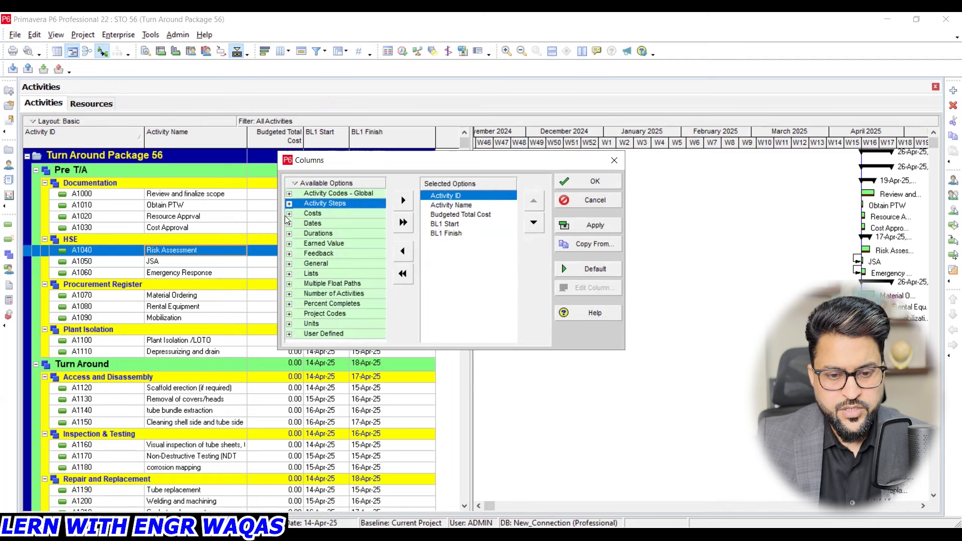
left_click(289, 214)
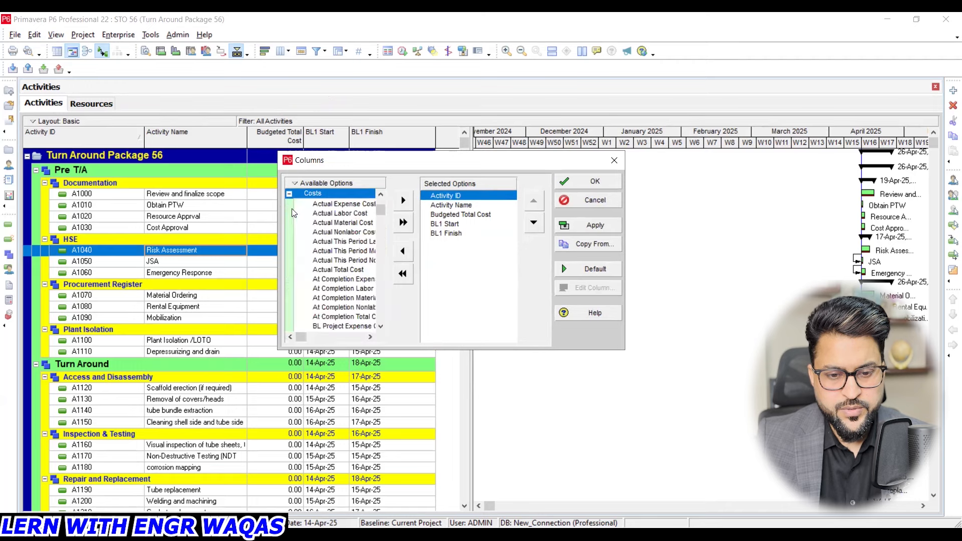
left_click(290, 195)
left_click(289, 223)
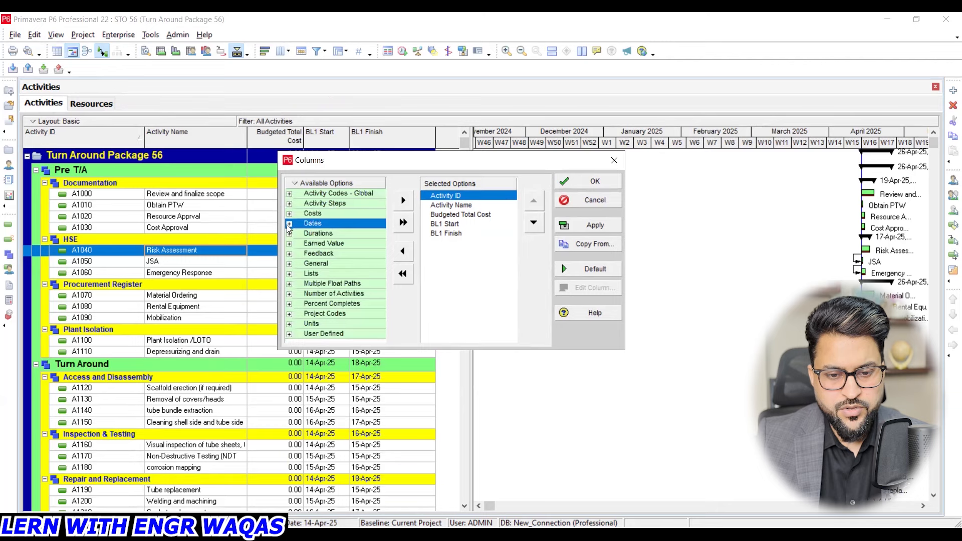
left_click(291, 195)
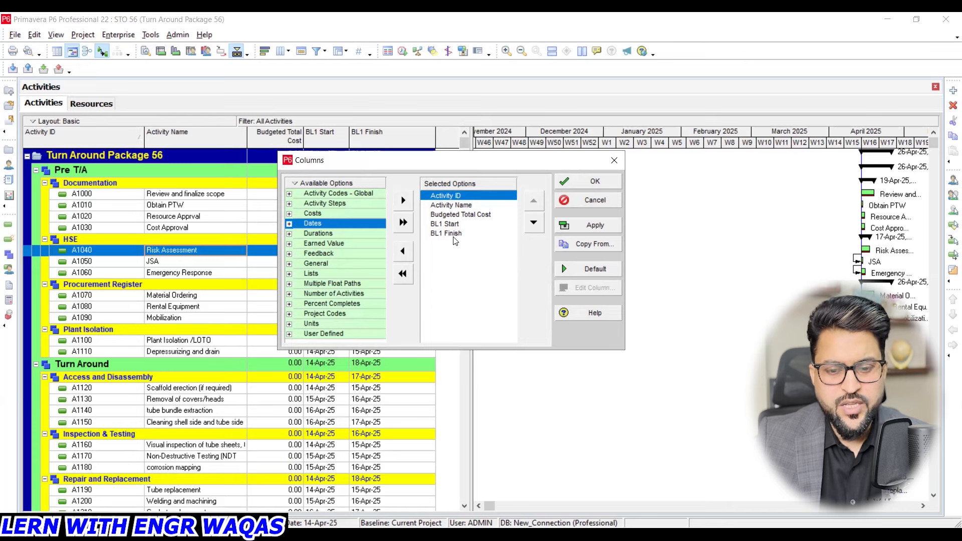
- Remove Budgeted Total Cost from the selected columns and collapse the Costs category
left_click(456, 214)
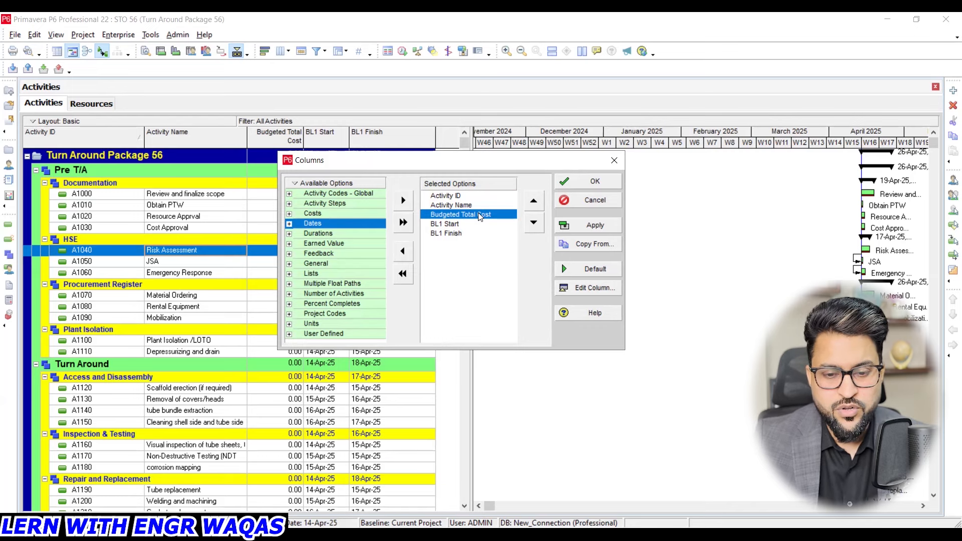
left_click(408, 249)
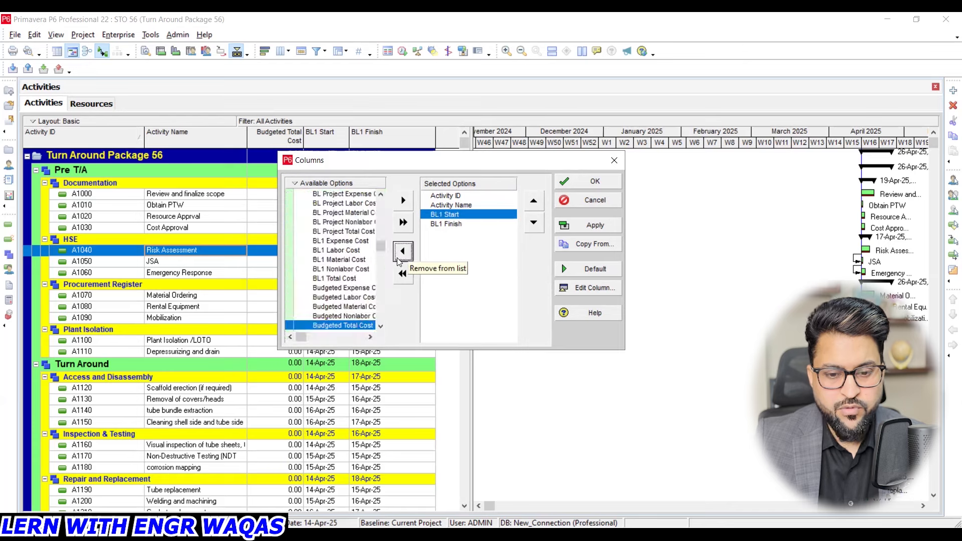
left_click_drag(380, 247, 382, 208)
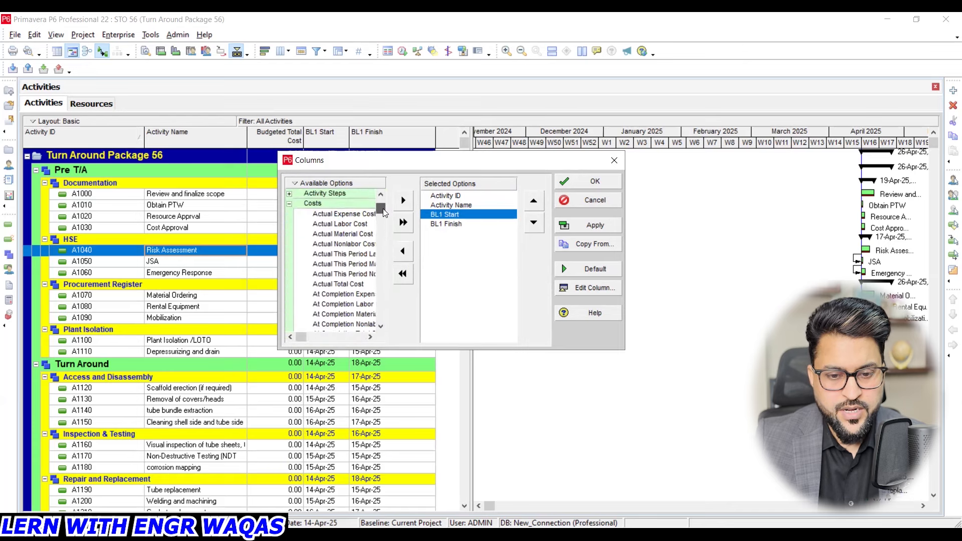
left_click(289, 214)
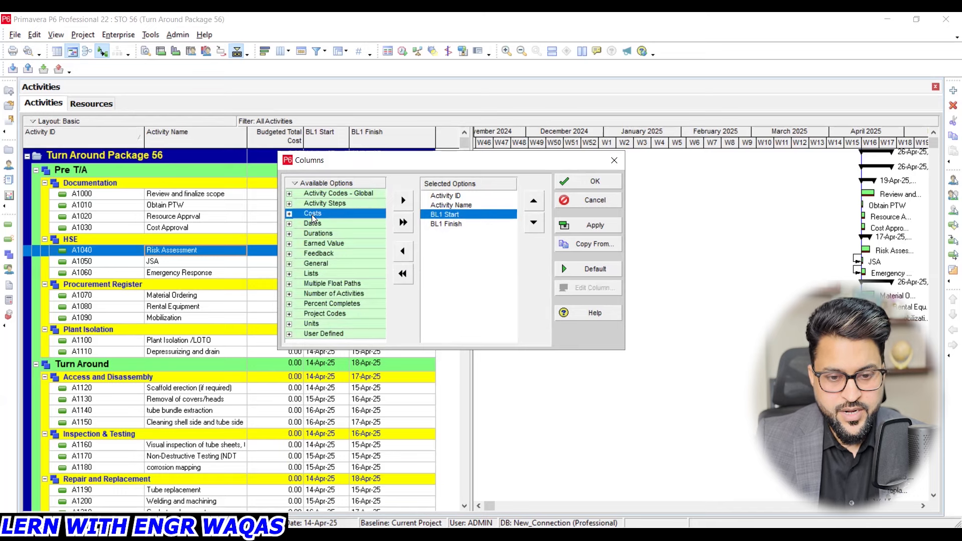
- Add Original Duration from the Durations category after BL1 Finish in the selected columns, apply it and close the Columns dialog
left_click(462, 224)
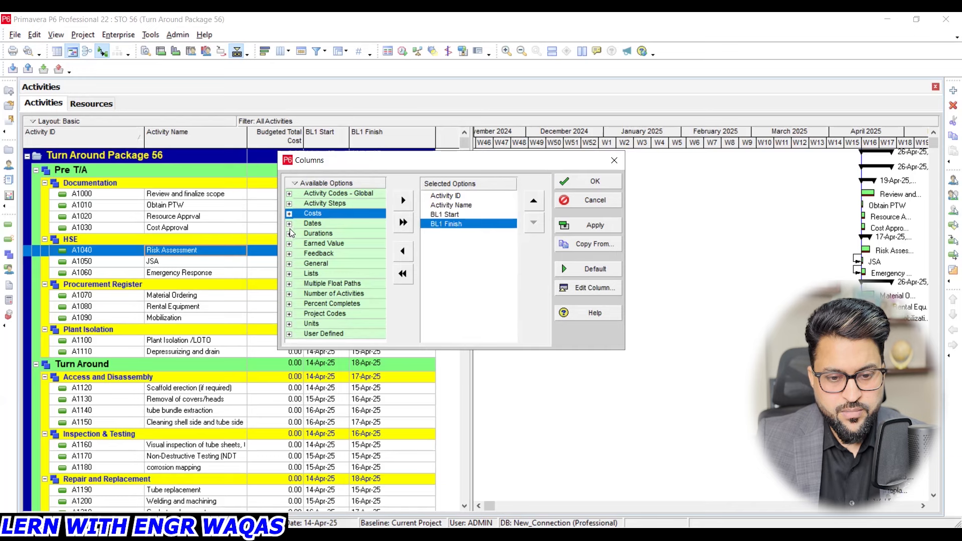
left_click(290, 235)
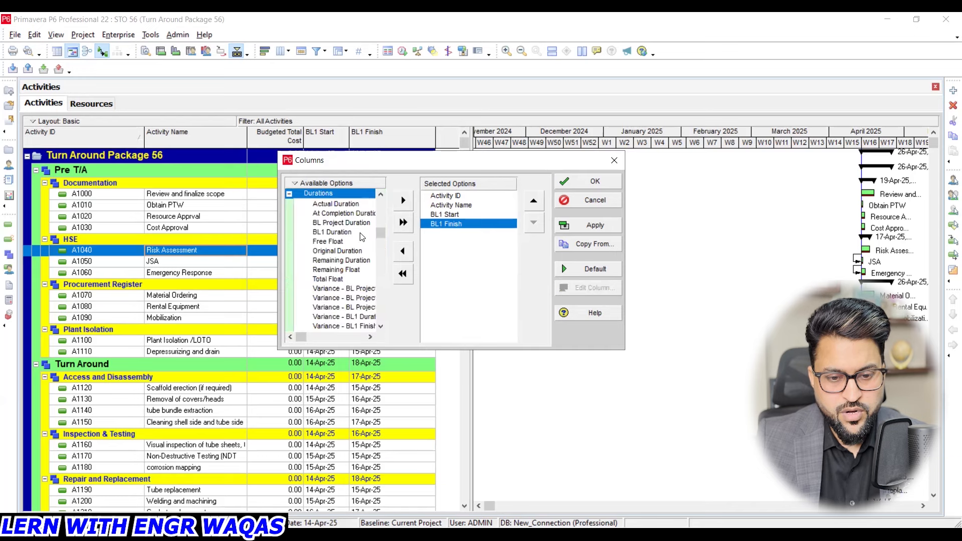
left_click(351, 250)
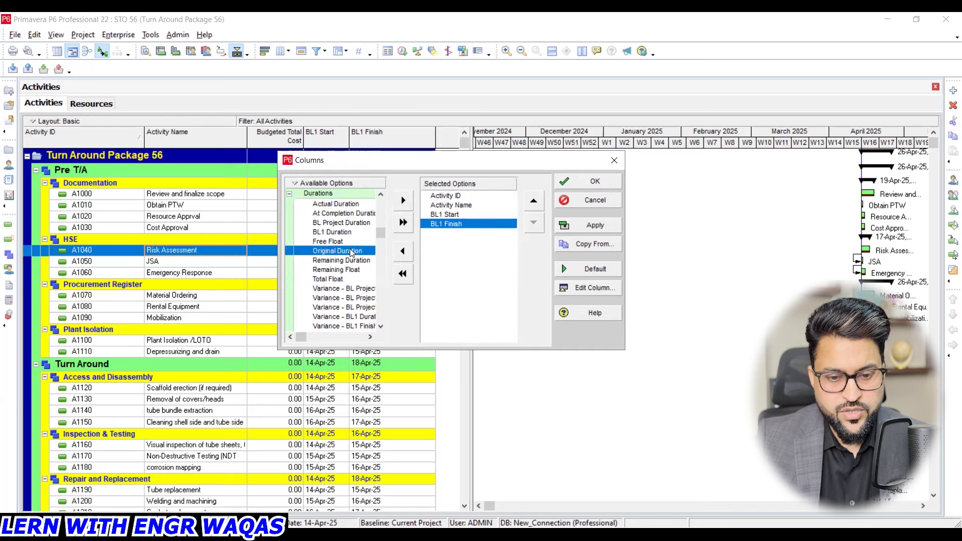
left_click(404, 201)
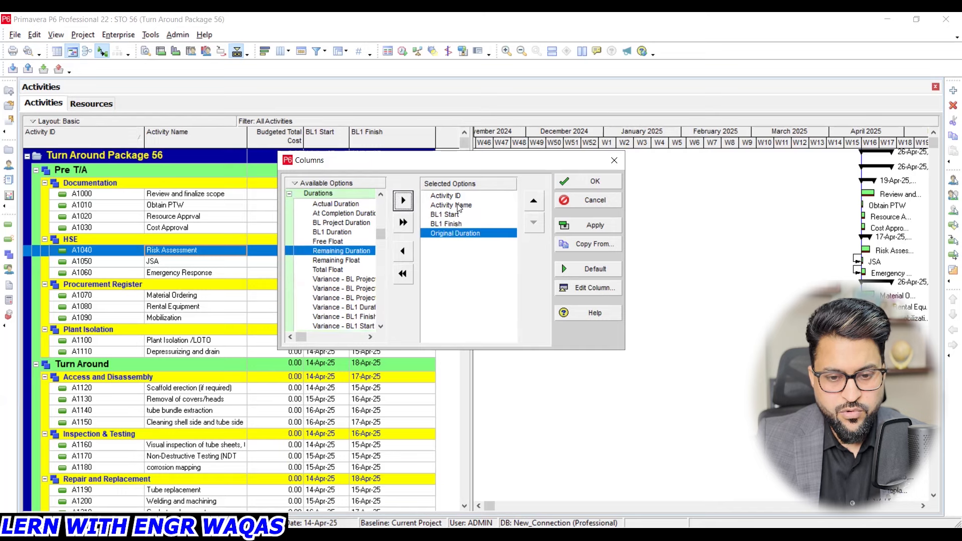
left_click(591, 224)
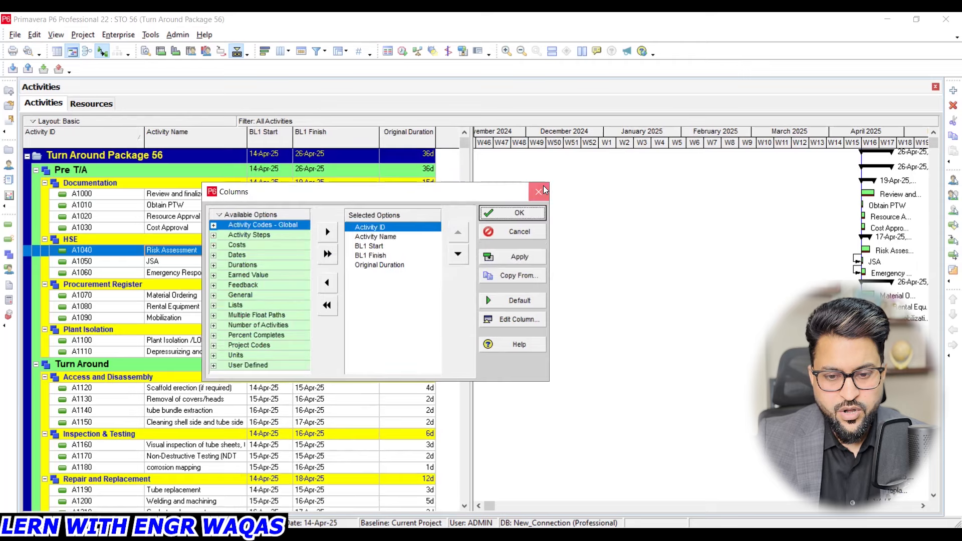
left_click(544, 190)
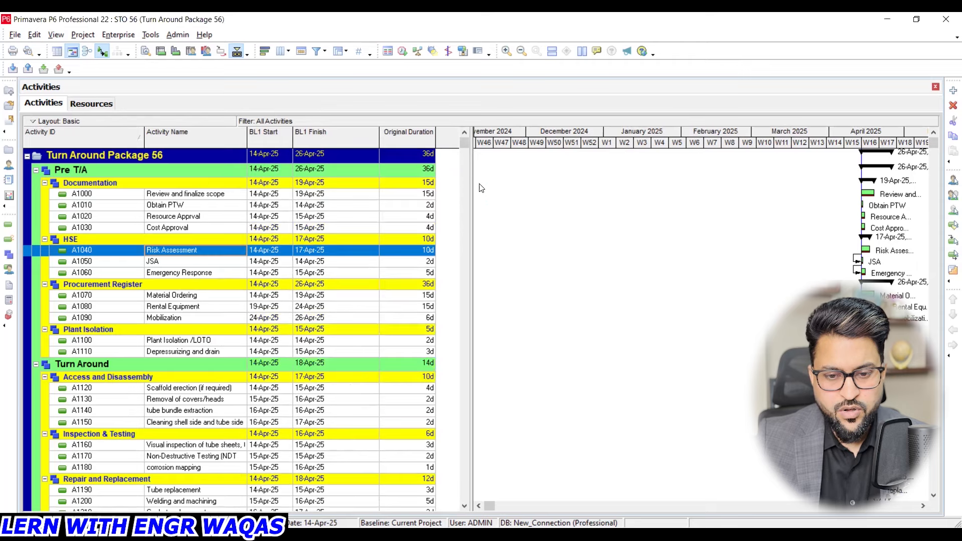
- Adjust the divider between the activity table and the Gantt chart so the table ends just past the Original Duration column
mouse_move(473, 186)
left_mouse_down()
mouse_move(538, 185)
mouse_move(466, 185)
left_mouse_up()
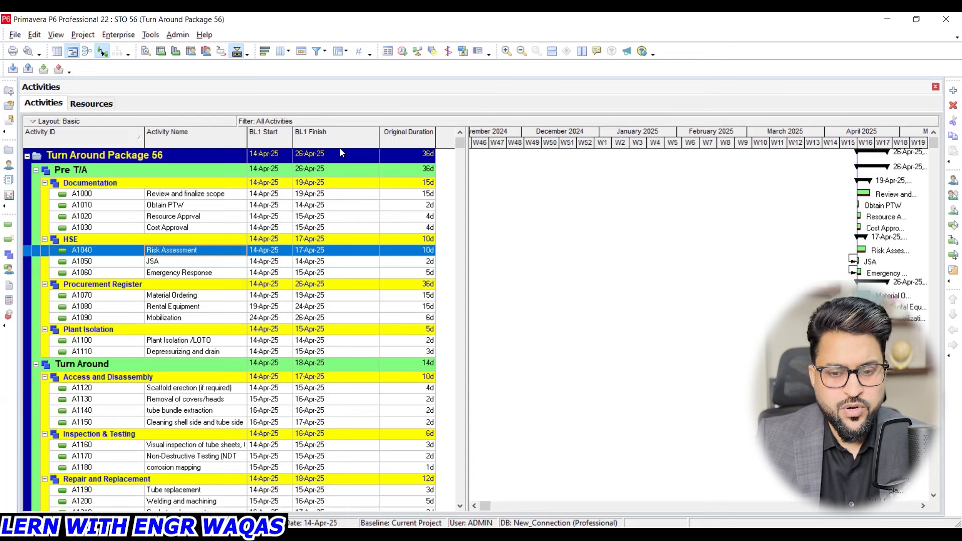
left_click_drag(466, 175, 495, 176)
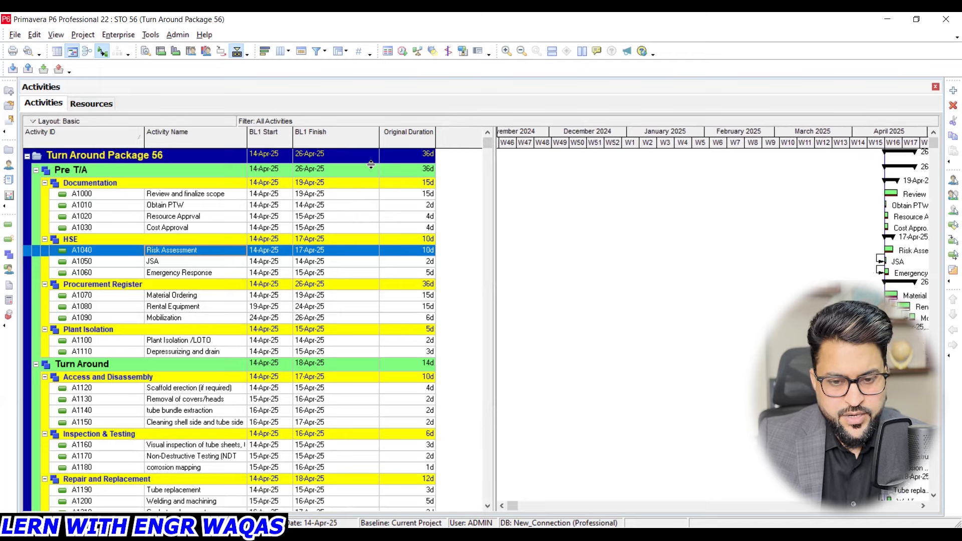
left_click_drag(495, 175, 460, 176)
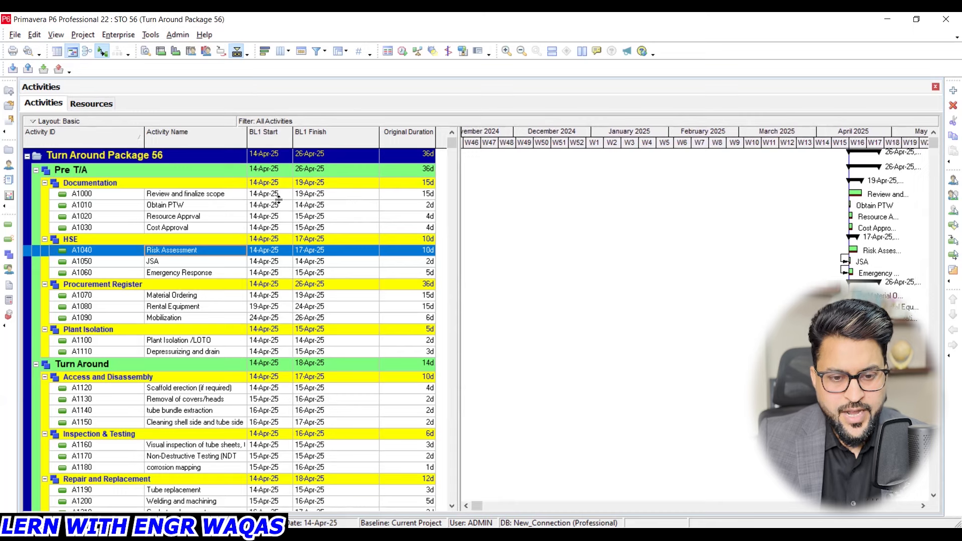
- Open the Save Layout As dialog for the Basic layout, move it aside and close it without saving
left_click(59, 35)
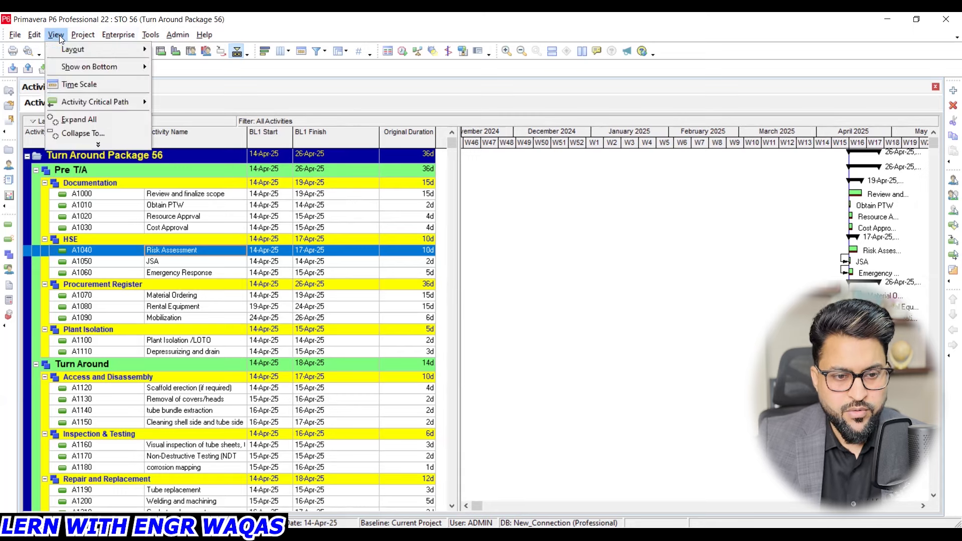
mouse_move(71, 51)
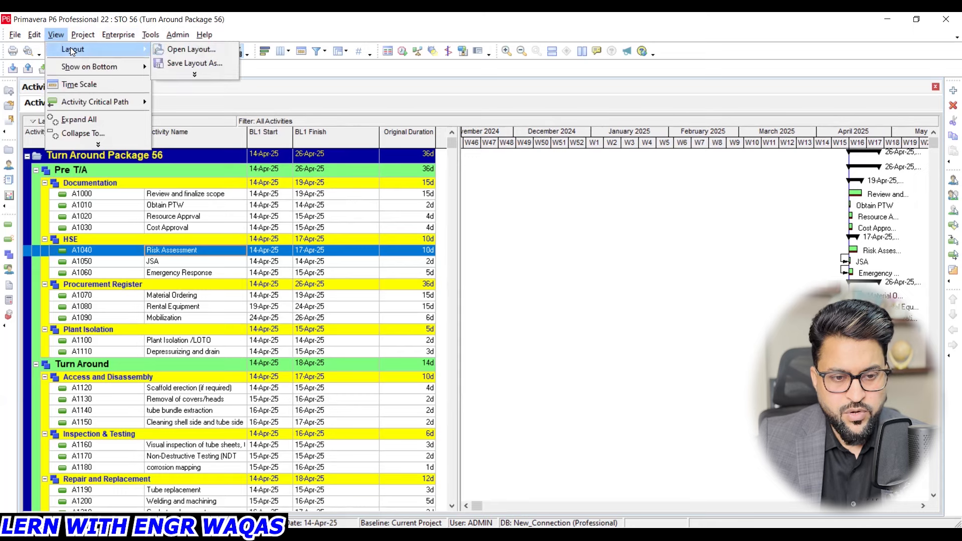
left_click(193, 63)
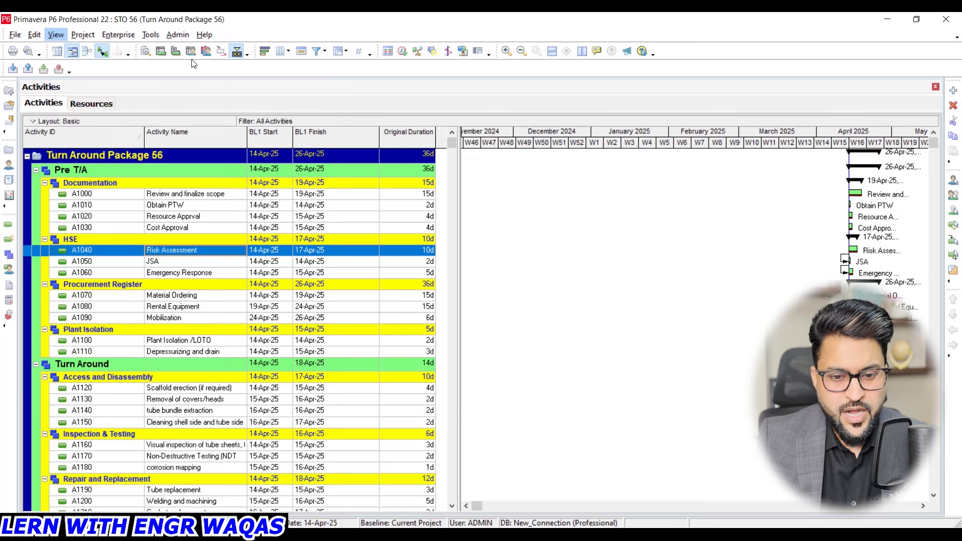
left_click_drag(442, 148, 355, 143)
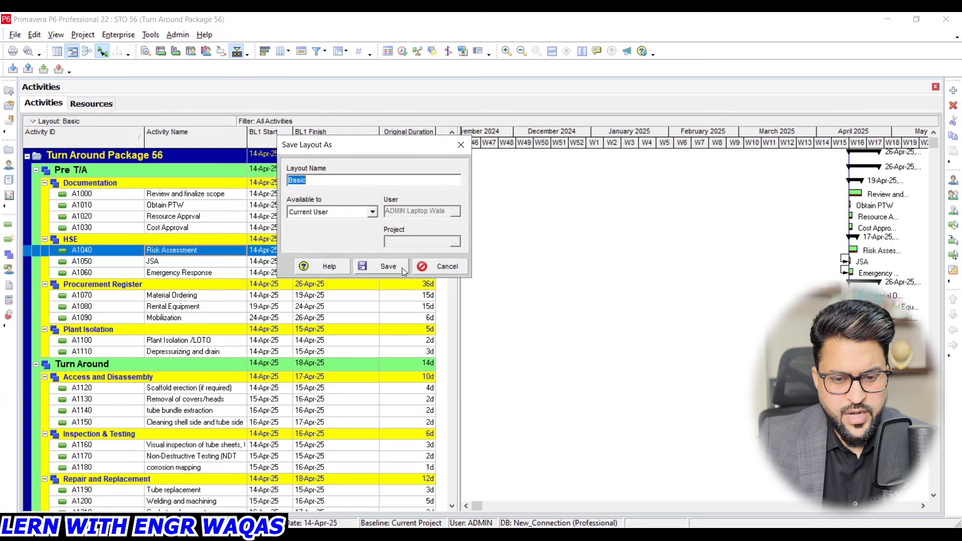
left_click(461, 145)
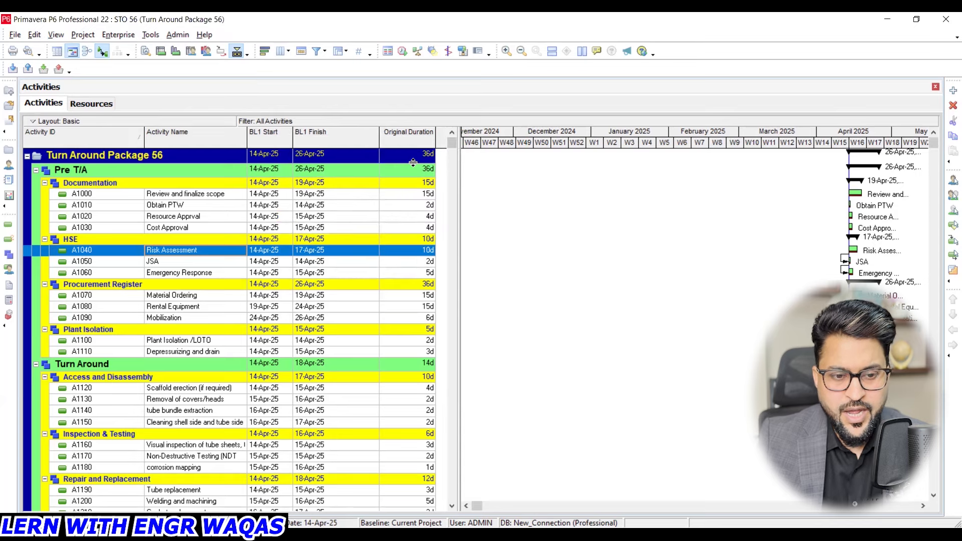
- Open the list of available layouts without saving the current layout changes, and look through the Global and User layouts
left_click(53, 37)
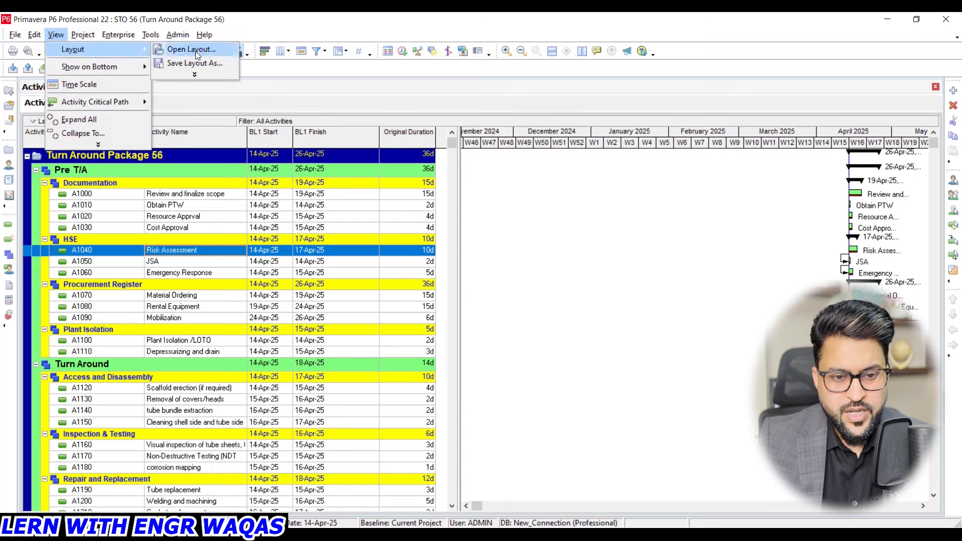
left_click(205, 52)
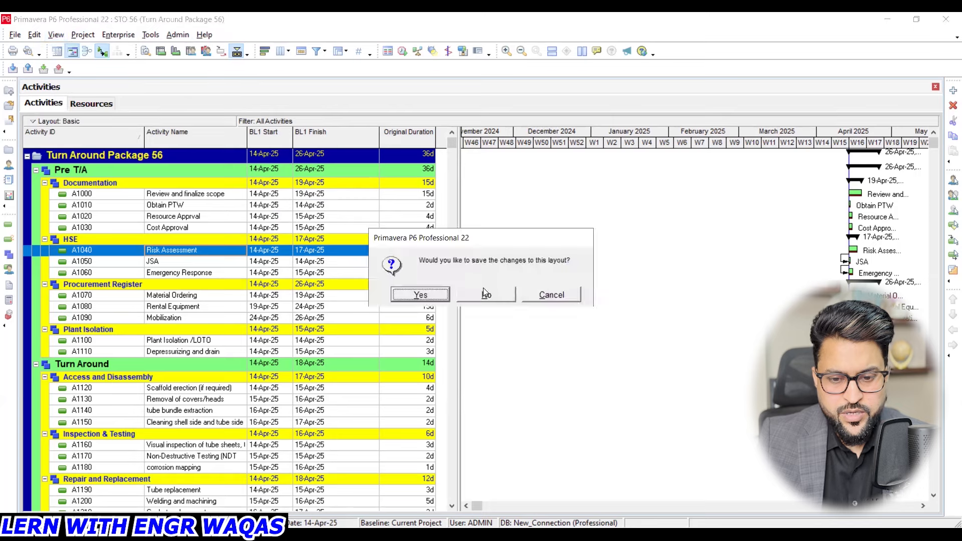
left_click(486, 295)
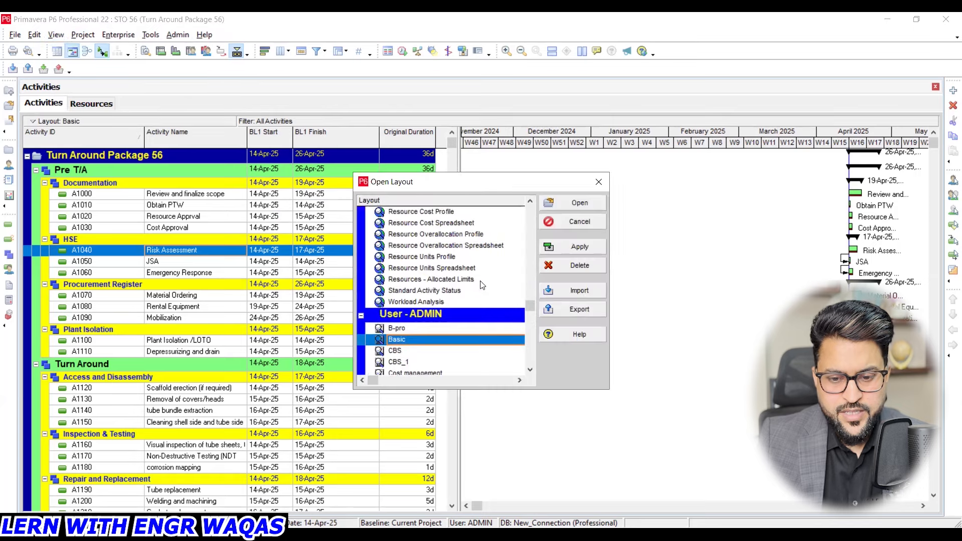
left_click_drag(534, 295, 536, 210)
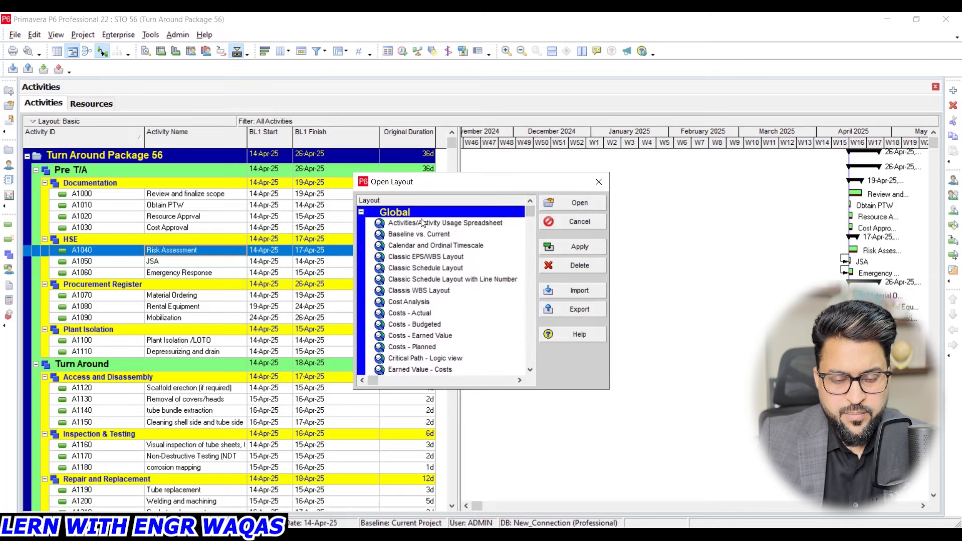
scroll(436, 304, "down", 1)
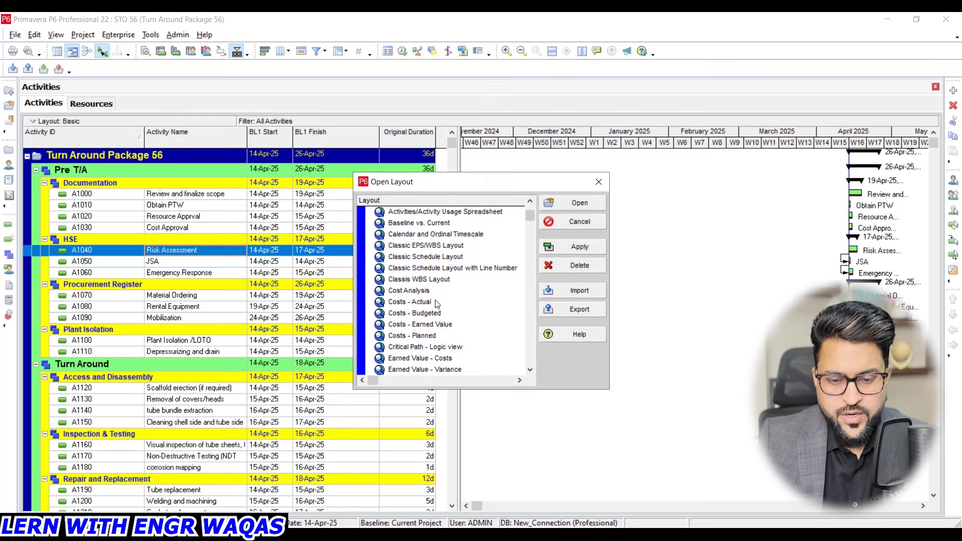
scroll(436, 303, "down", 1)
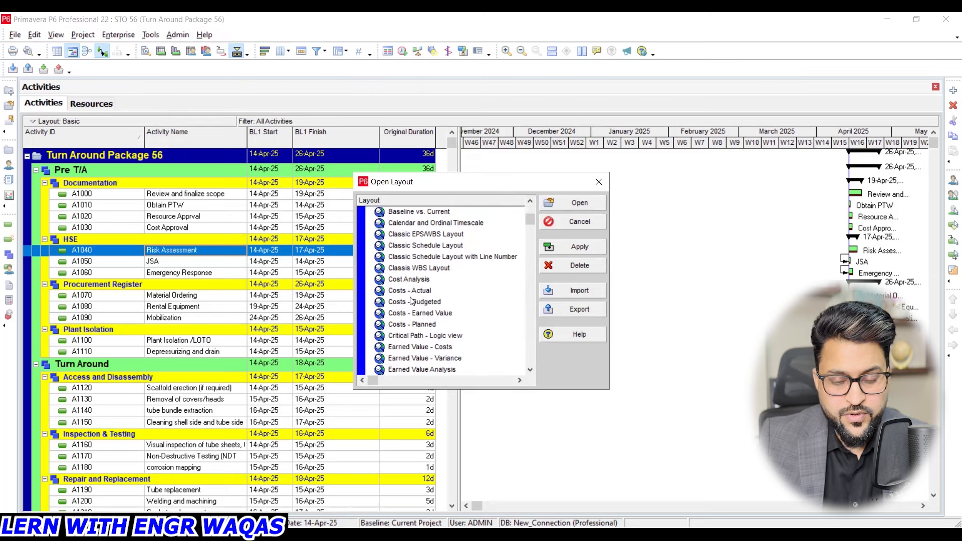
scroll(411, 303, "down", 2)
scroll(412, 303, "down", 6)
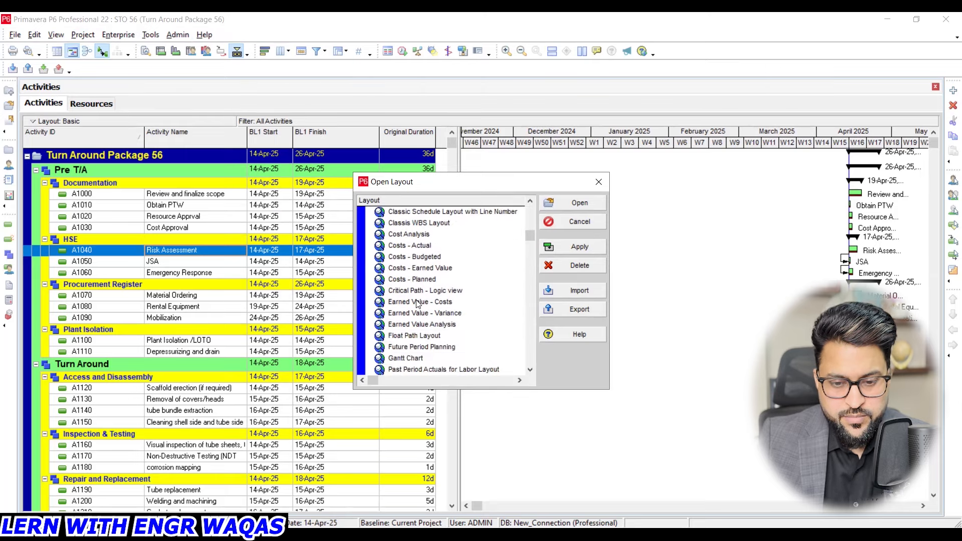
scroll(430, 330, "down", 4)
scroll(429, 326, "down", 13)
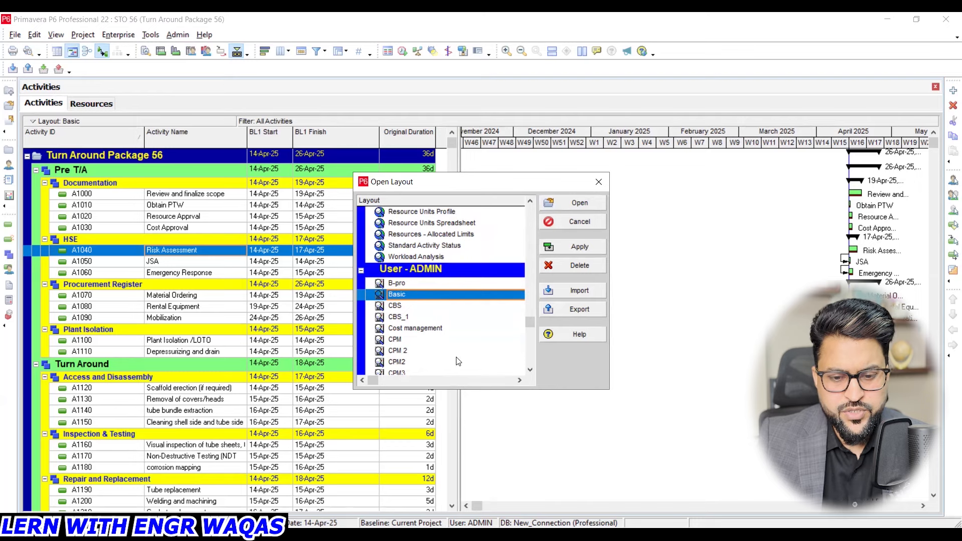
- Apply the CBS layout from the user's layouts to the activity view and close the Open Layout dialog
scroll(446, 351, "down", 2)
left_click(417, 317)
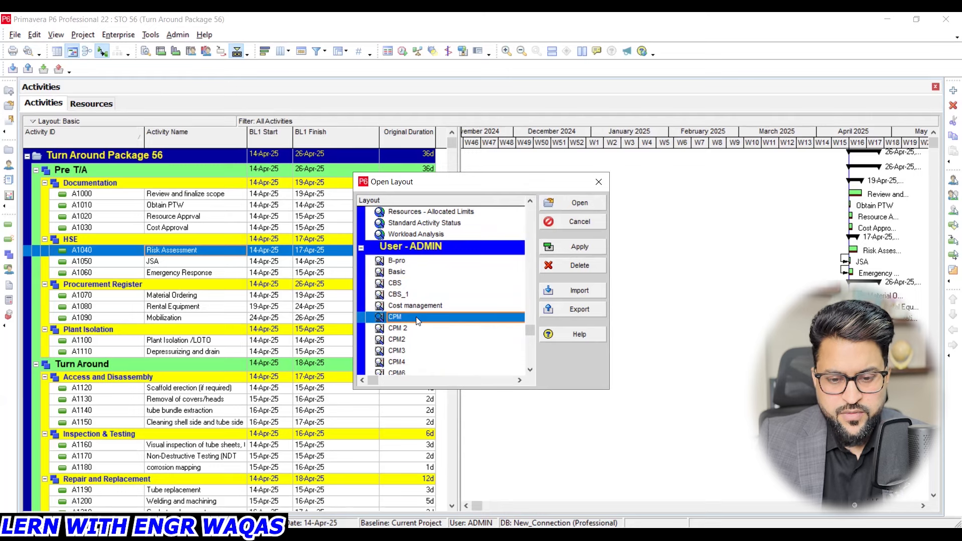
scroll(418, 323, "down", 3)
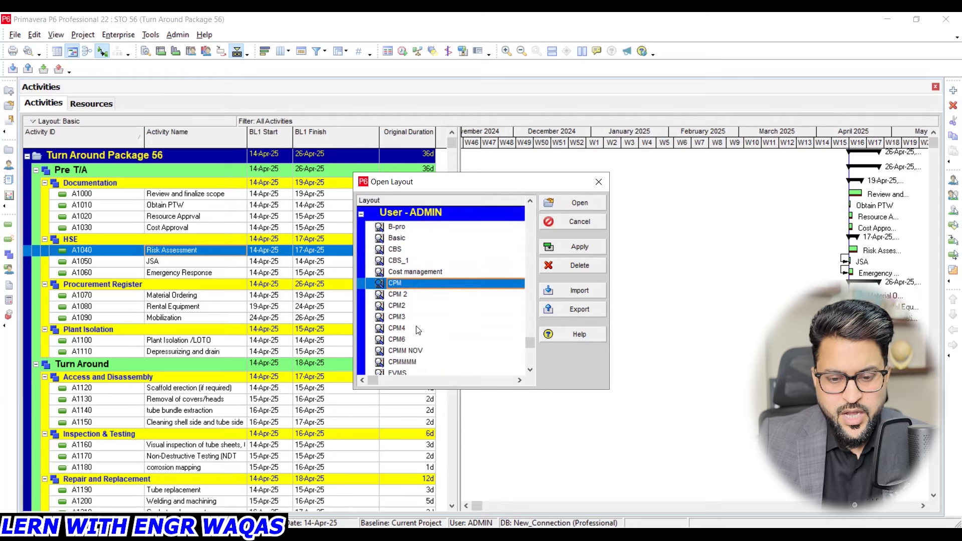
scroll(417, 339, "down", 3)
scroll(418, 340, "up", 2)
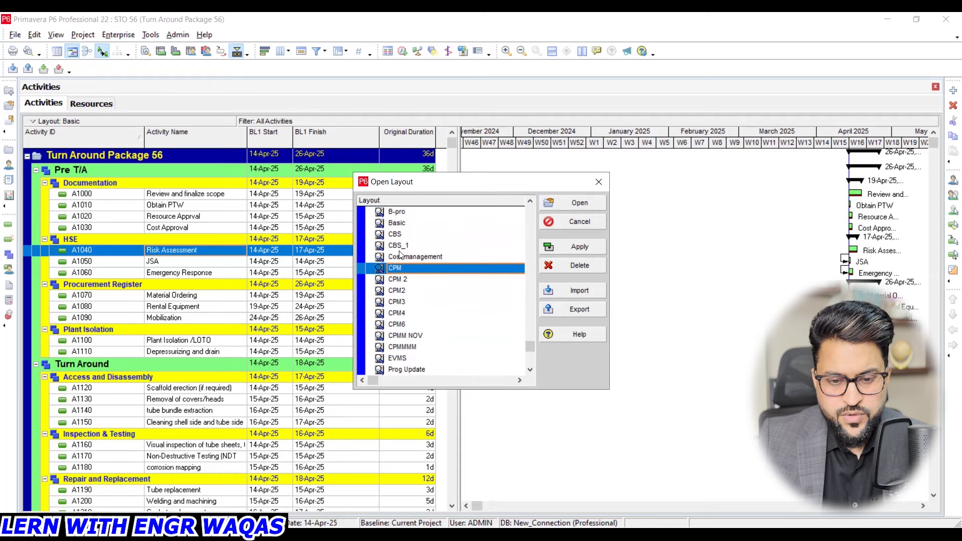
left_click(400, 234)
left_click(581, 243)
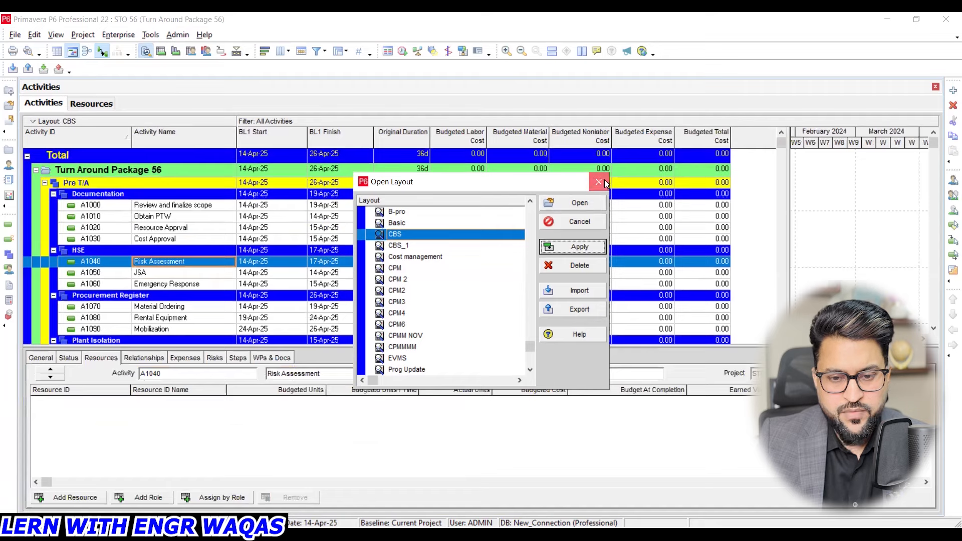
left_click(599, 182)
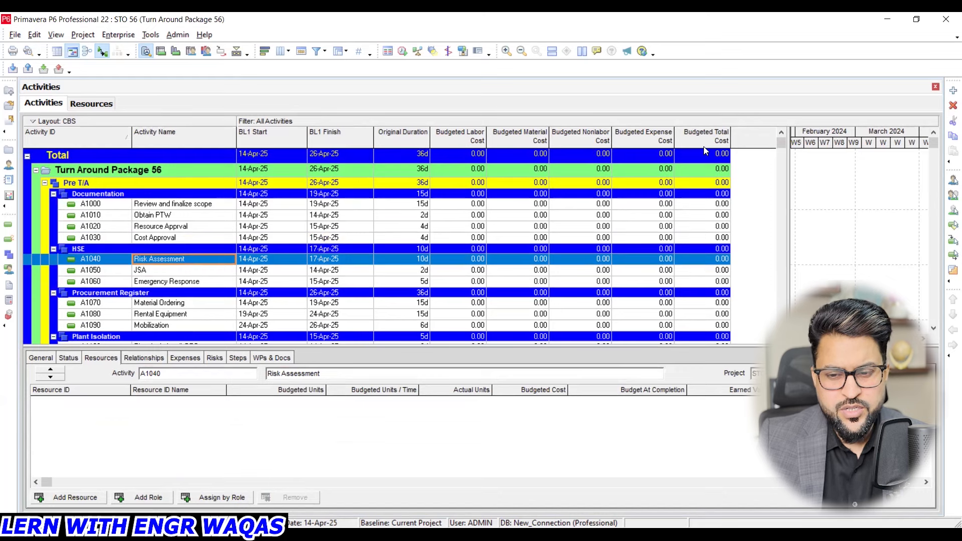
- Switch the activity view back to the Basic layout and close the Open Layout dialog
left_click(50, 34)
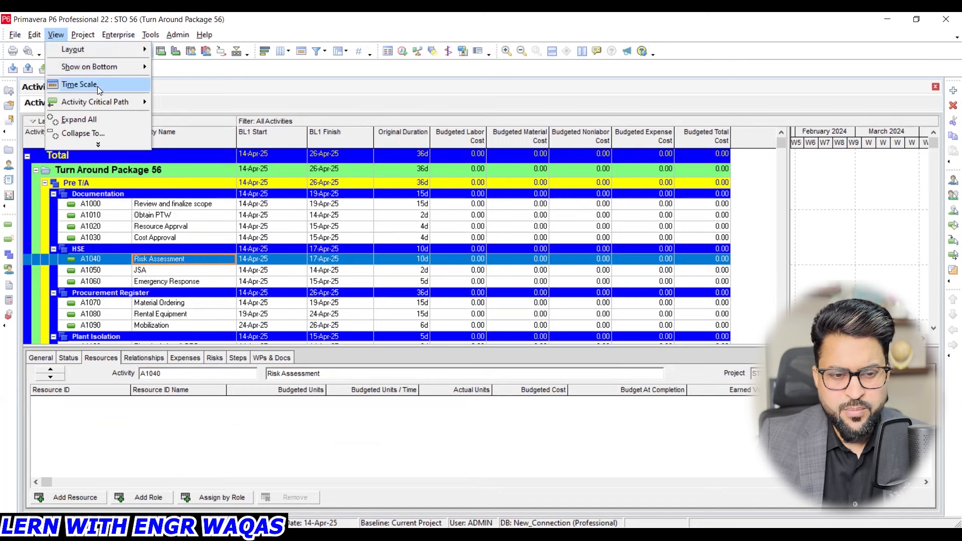
mouse_move(129, 51)
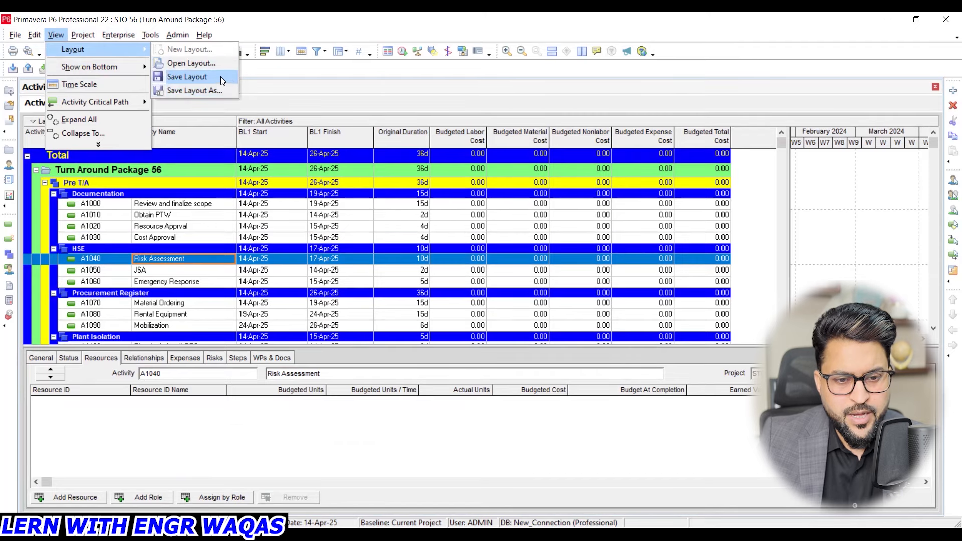
left_click(191, 63)
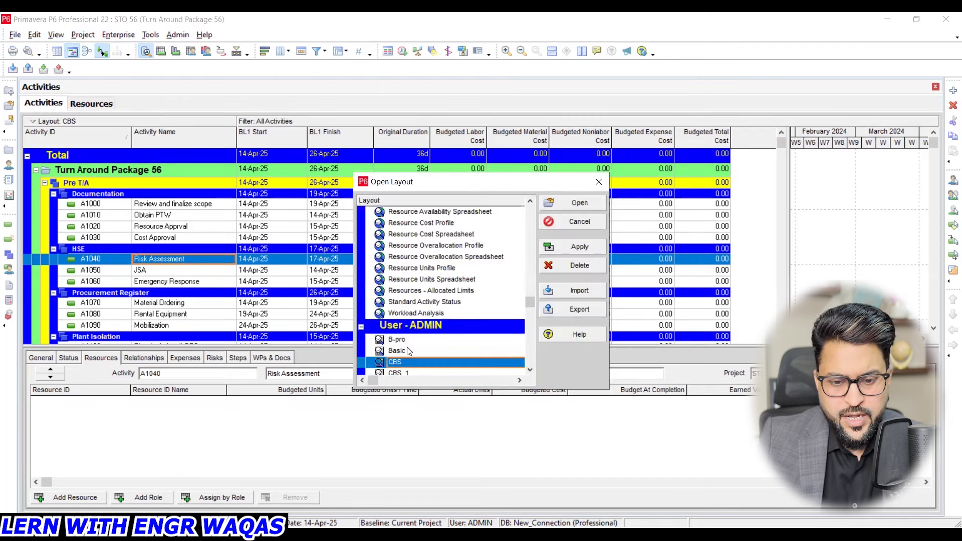
left_click(407, 351)
left_click(580, 247)
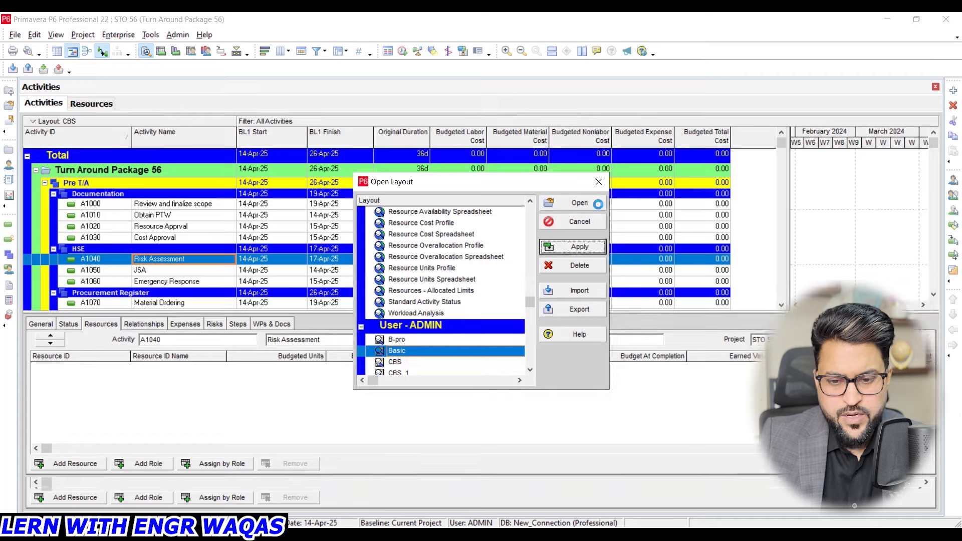
left_click(598, 183)
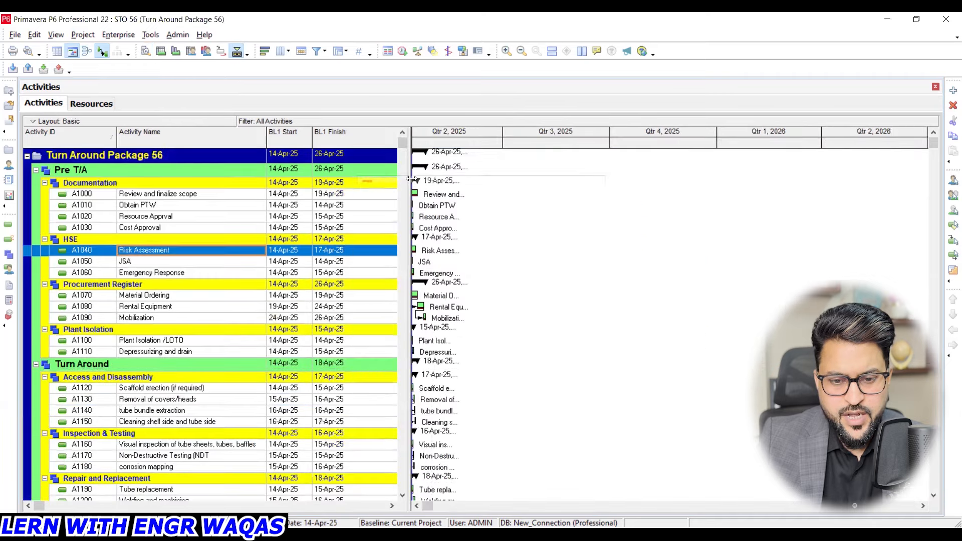
- Widen the activity table to show the Original Duration column and shift the Gantt timescale to bring Qtr 1, 2025 into view
left_click(411, 180)
left_click_drag(410, 179, 528, 180)
left_click_drag(570, 137, 679, 137)
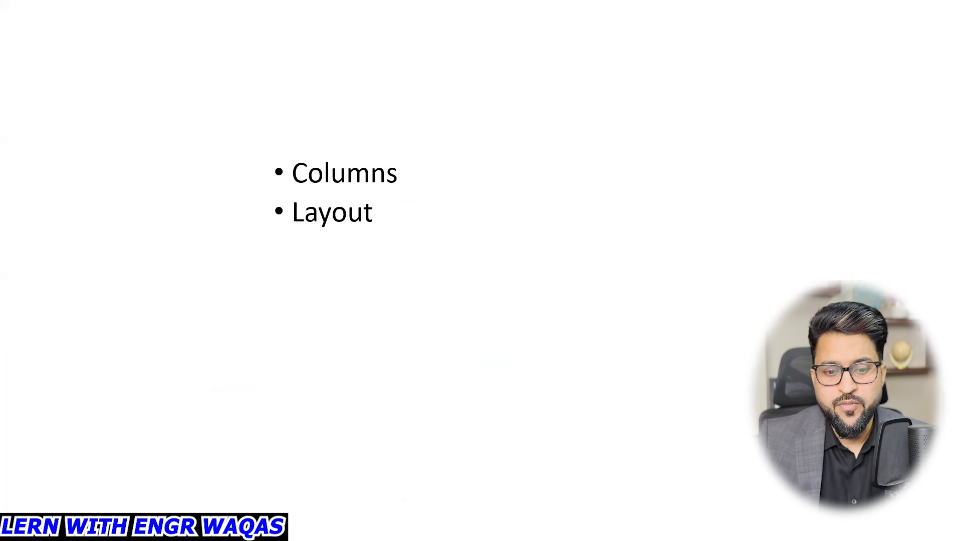
key("Right")
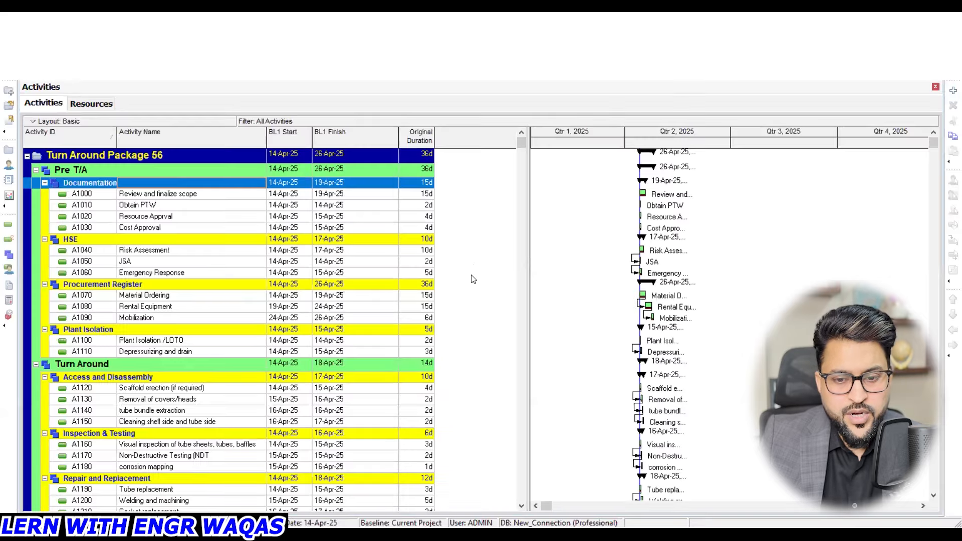
- Narrow the activity table to give the Gantt chart more width while keeping the Original Duration column in view
left_click_drag(528, 252, 479, 252)
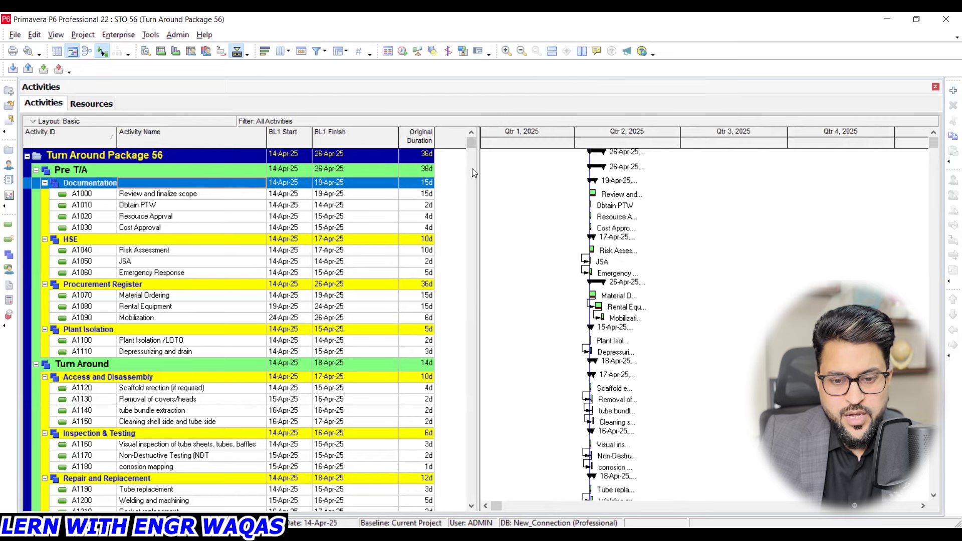
- Set the durations format's unit of time to Hour in the user preferences and widen the activity table slightly
left_click_drag(475, 172, 495, 173)
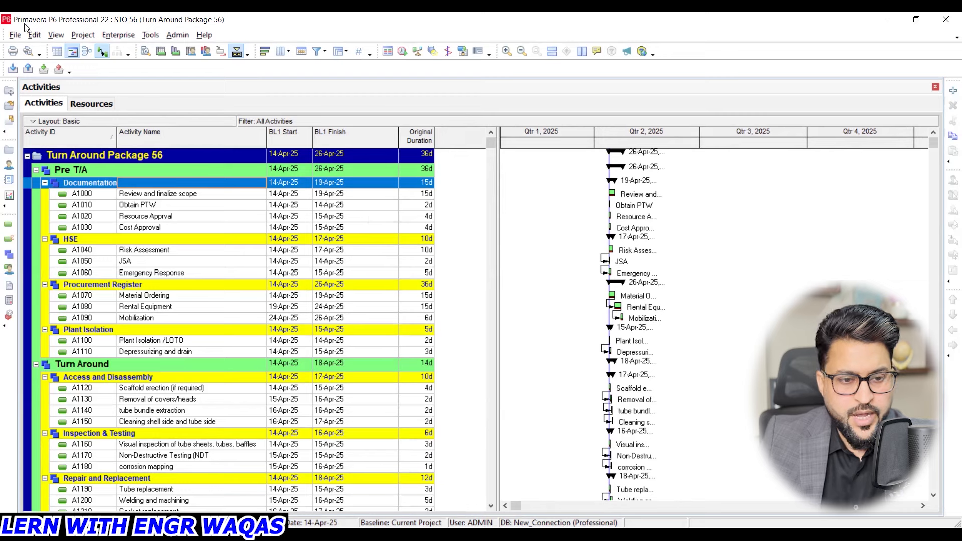
left_click(36, 36)
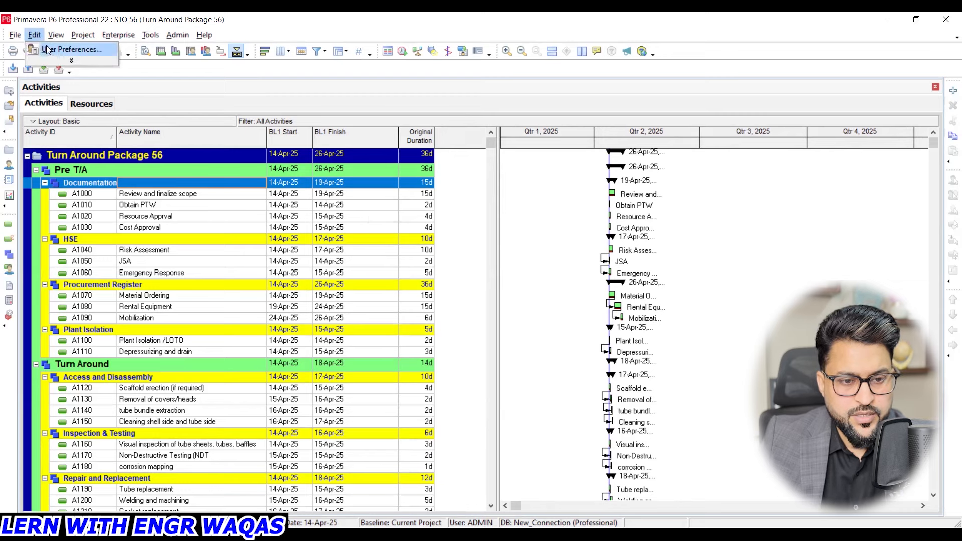
left_click(50, 52)
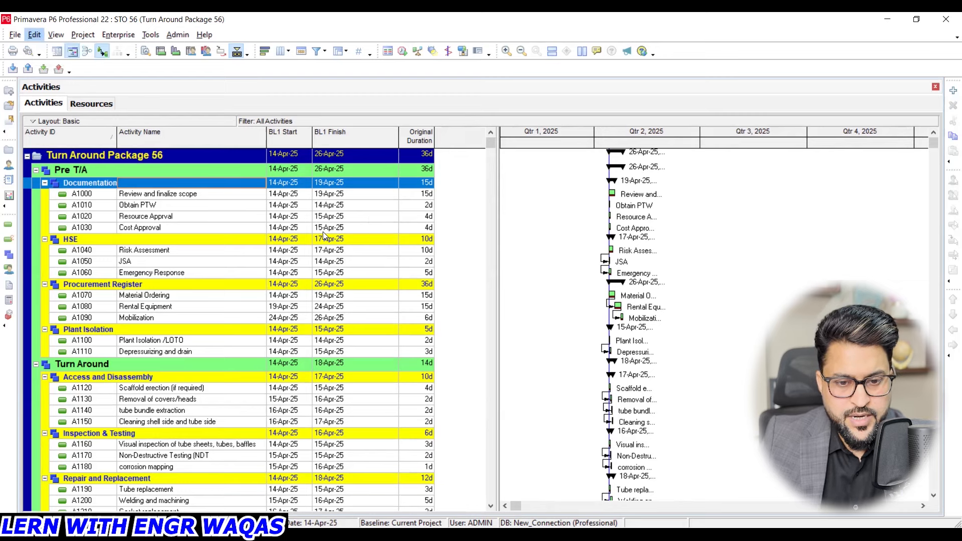
left_click(362, 245)
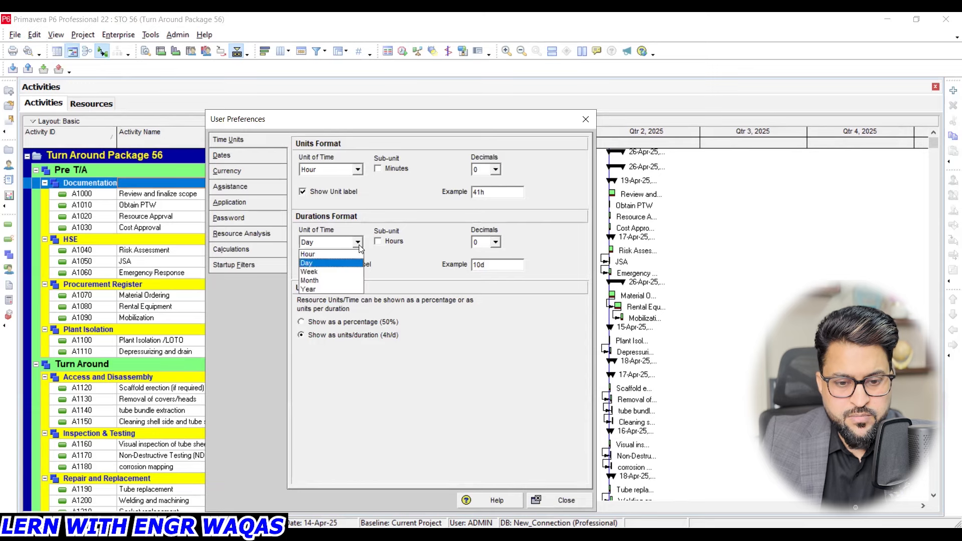
left_click(335, 256)
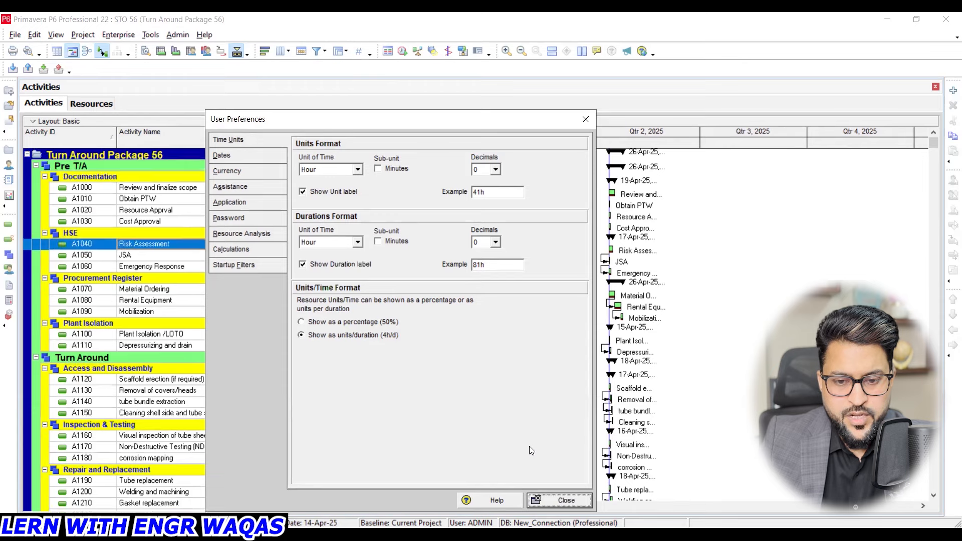
key("Escape")
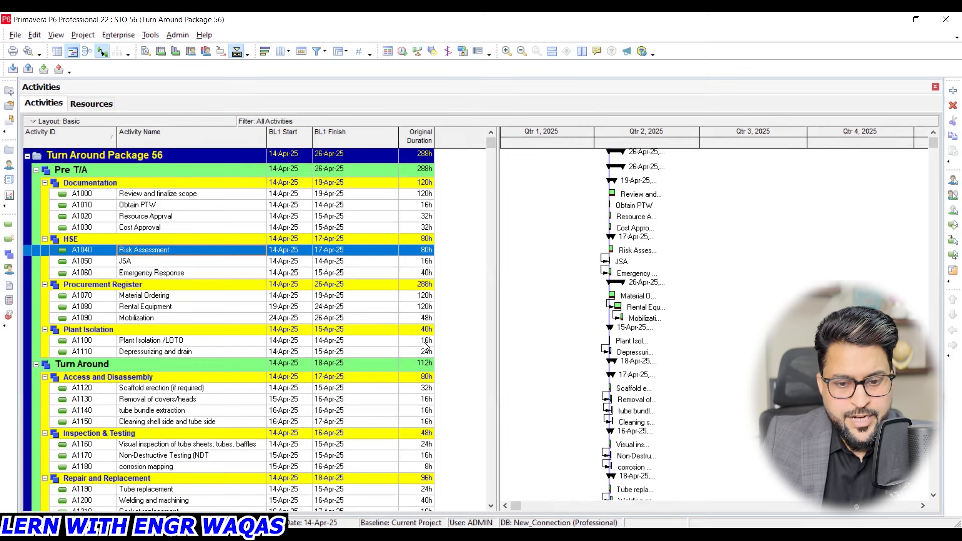
left_click(288, 205)
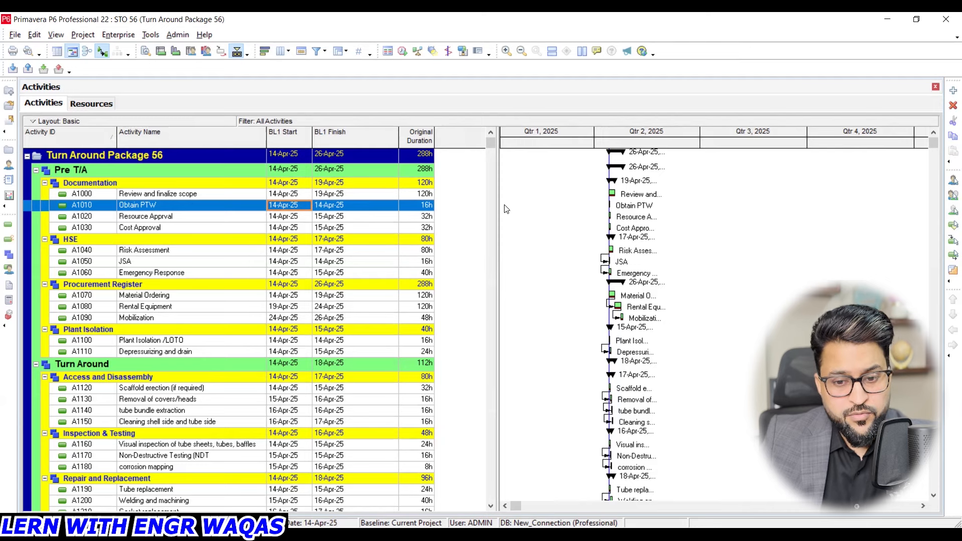
left_click_drag(497, 206, 514, 206)
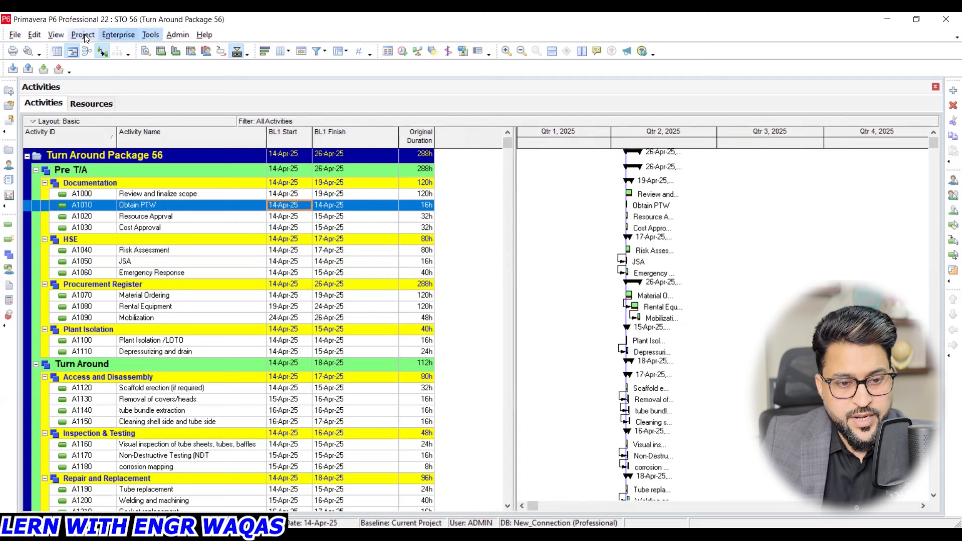
- Look through the user-defined fields available as activity table columns, then close the column selection without changes
left_click(56, 33)
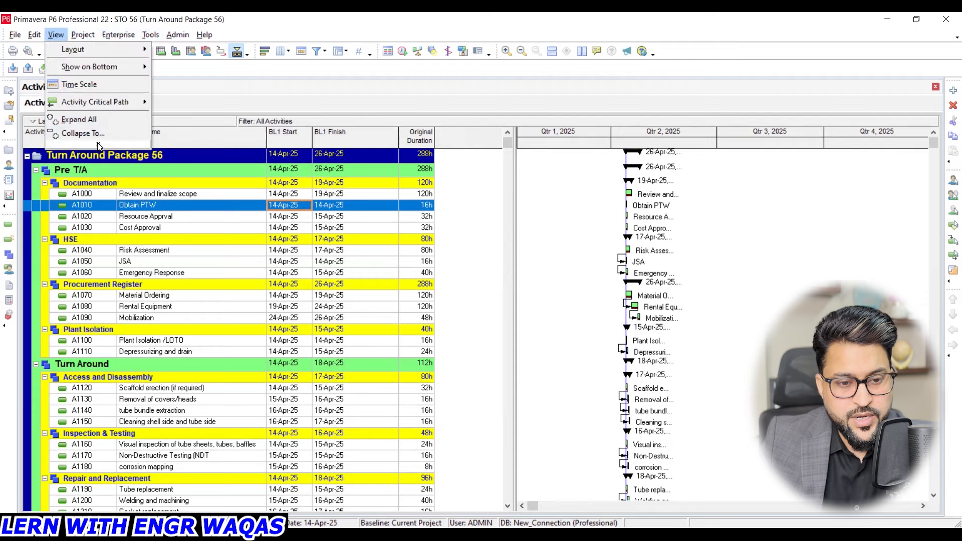
left_click(91, 128)
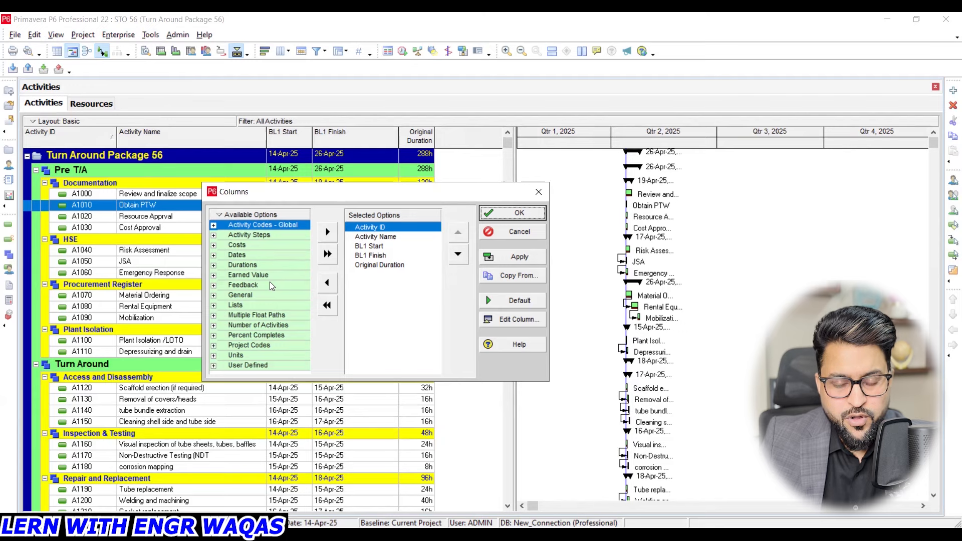
left_click(264, 316)
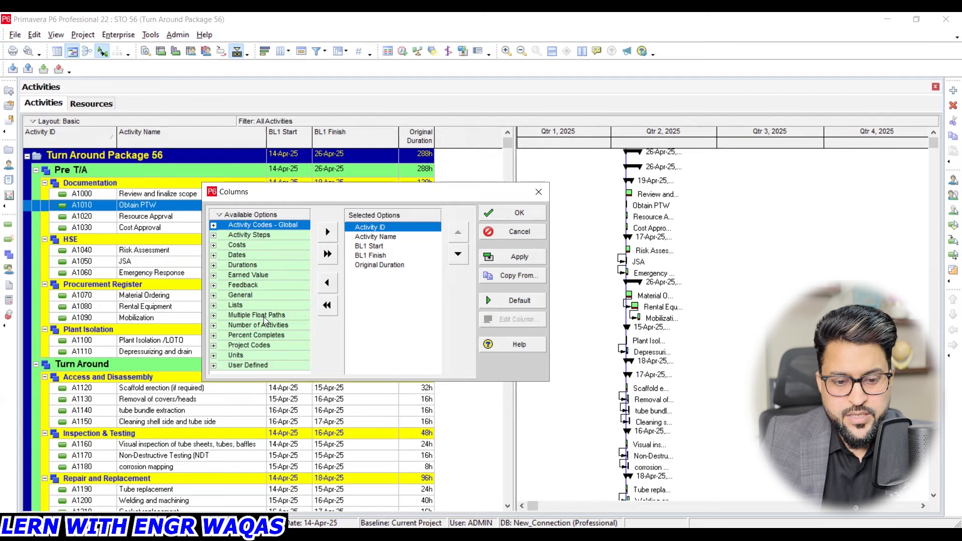
left_click(214, 366)
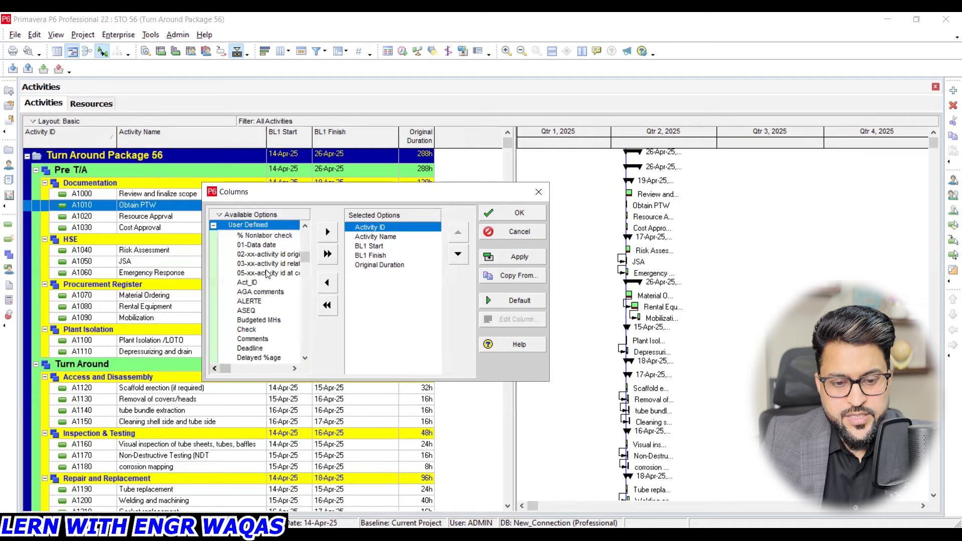
left_click(271, 235)
left_click(275, 263)
left_click(276, 282)
left_click(276, 292)
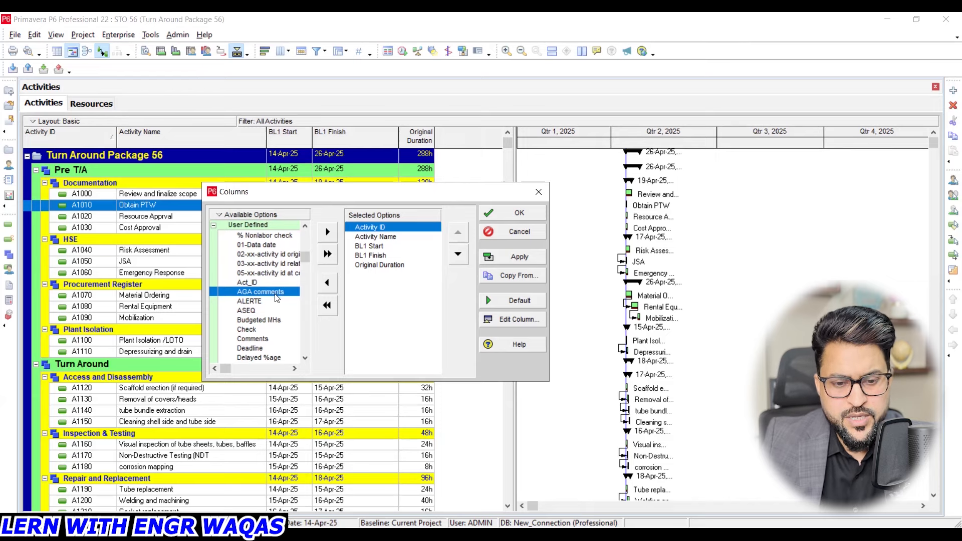
left_click(538, 193)
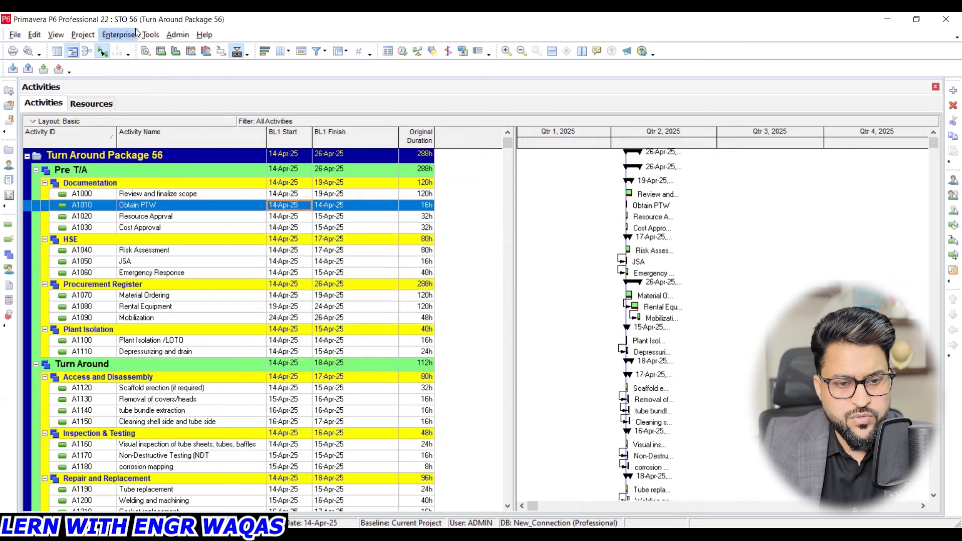
- Add a user-defined field titled BOM for activities with the Text data type
left_click(133, 35)
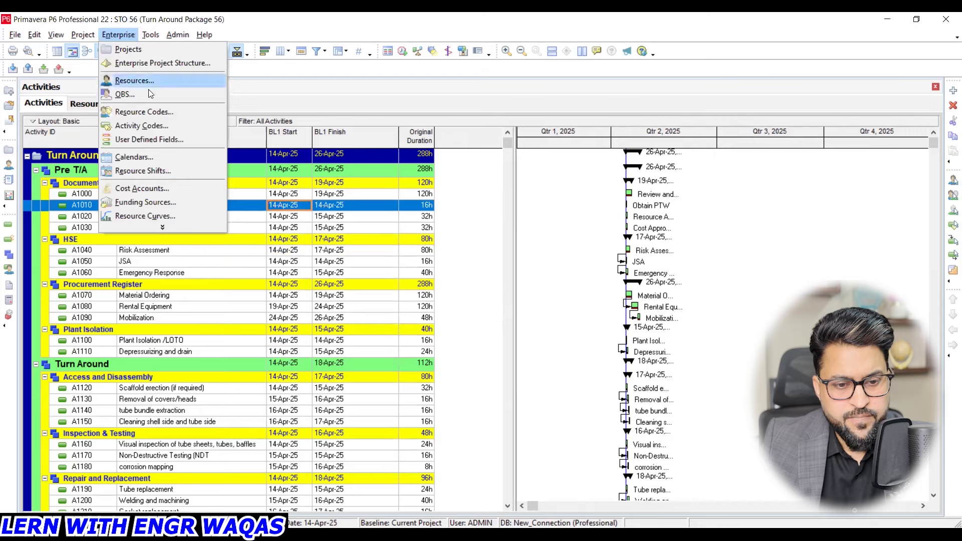
left_click(149, 139)
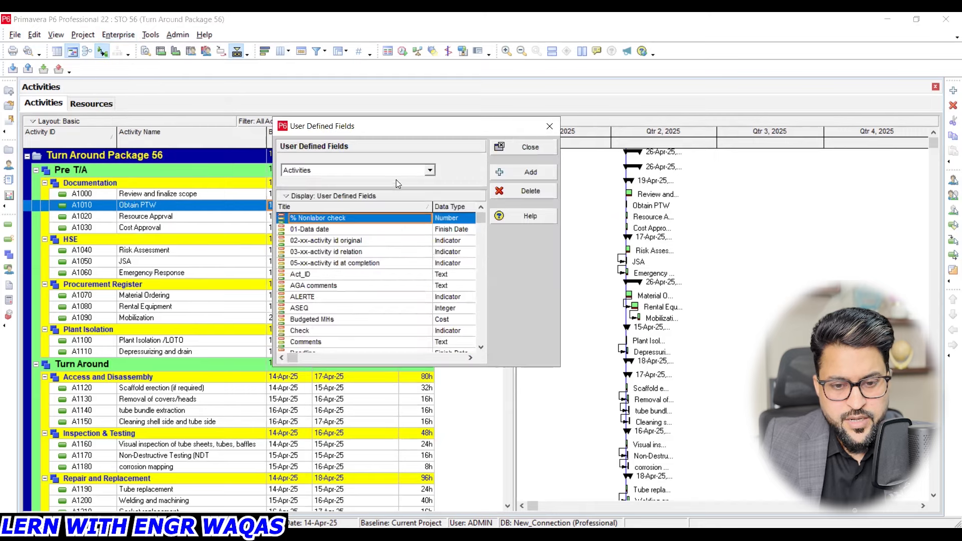
left_click(429, 171)
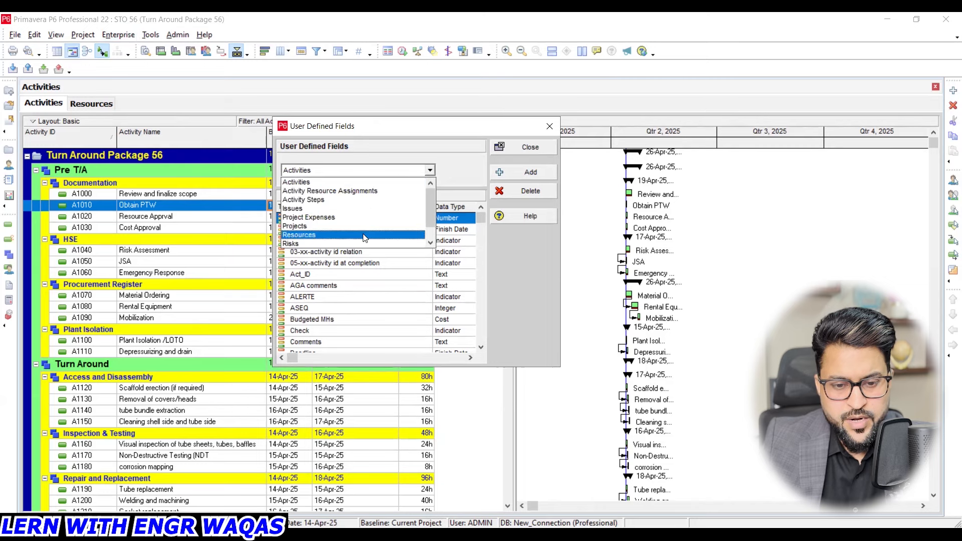
left_click(429, 173)
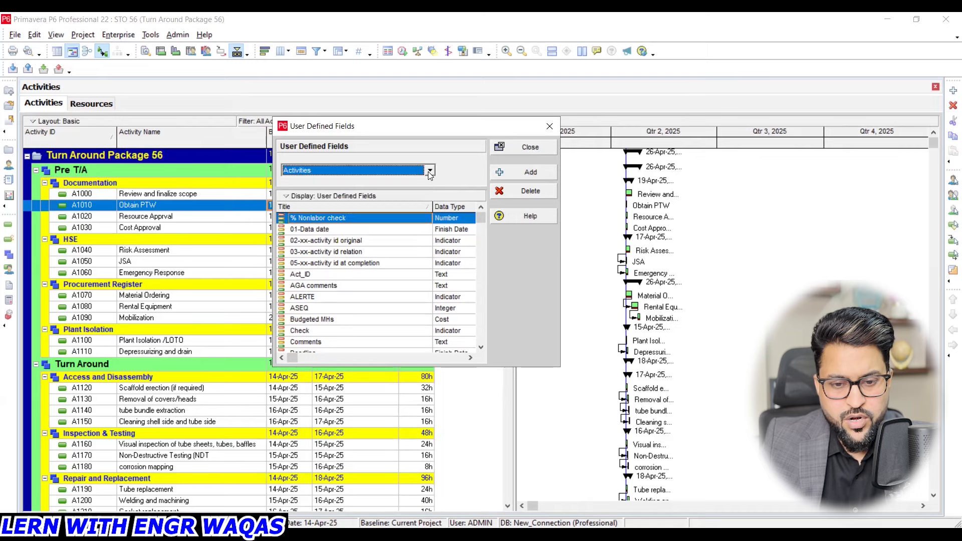
left_click(531, 173)
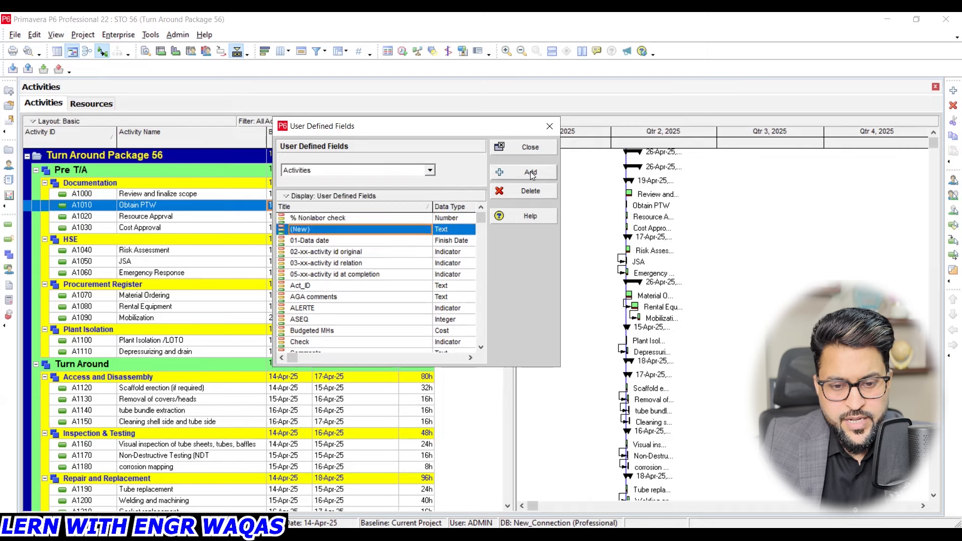
left_click(366, 229)
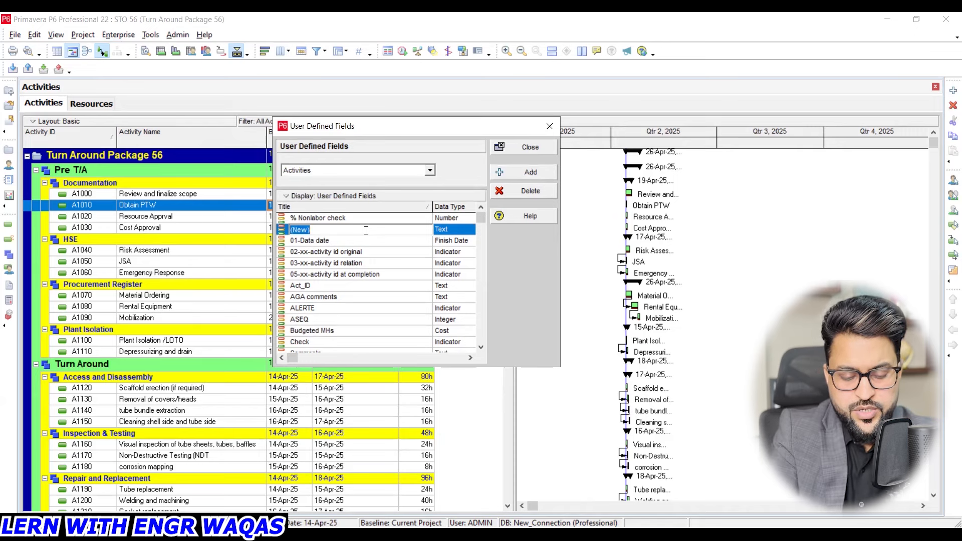
key("BackSpace")
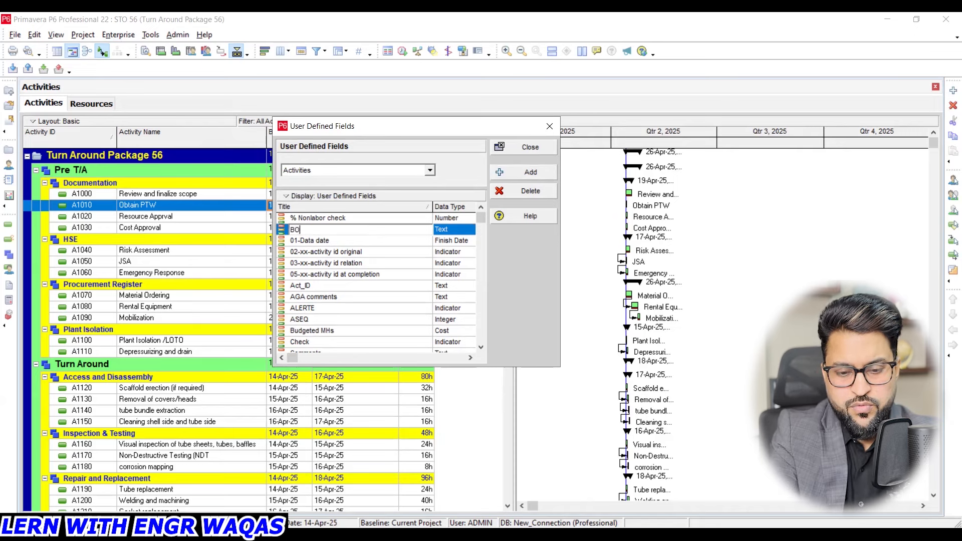
type("BOM")
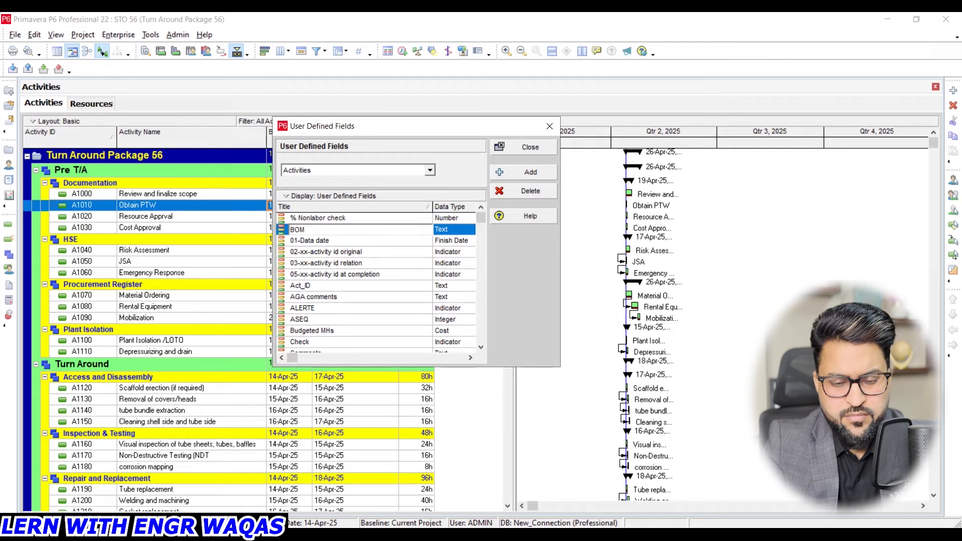
key("Return")
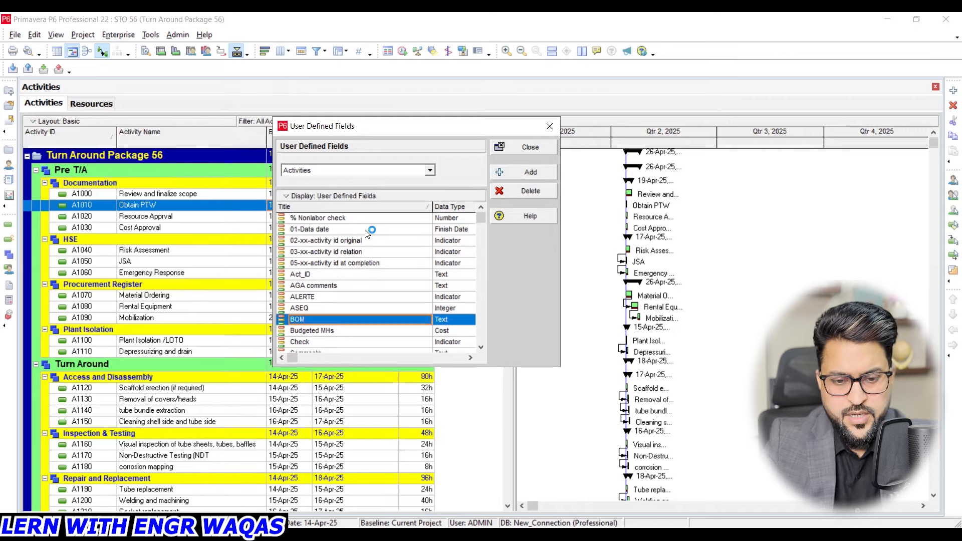
left_click(473, 320)
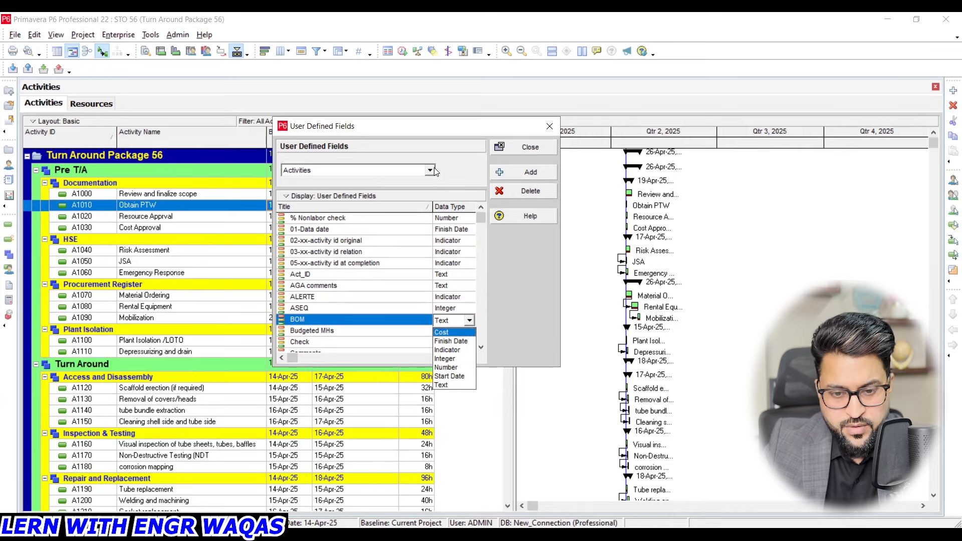
- Add an activity user-defined field titled RISK with the Indicator data type and close the User Defined Fields dialog
left_click(530, 172)
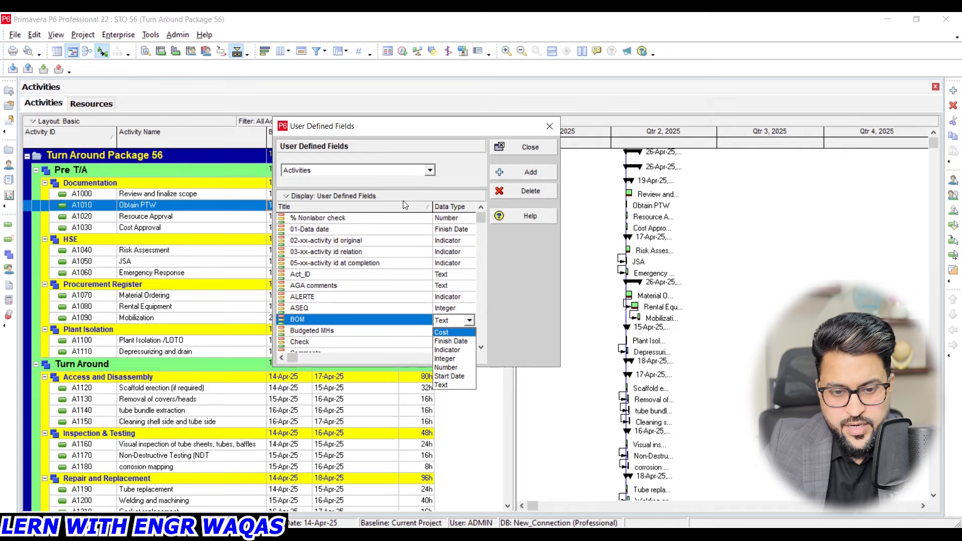
left_click(374, 229)
left_click(375, 229)
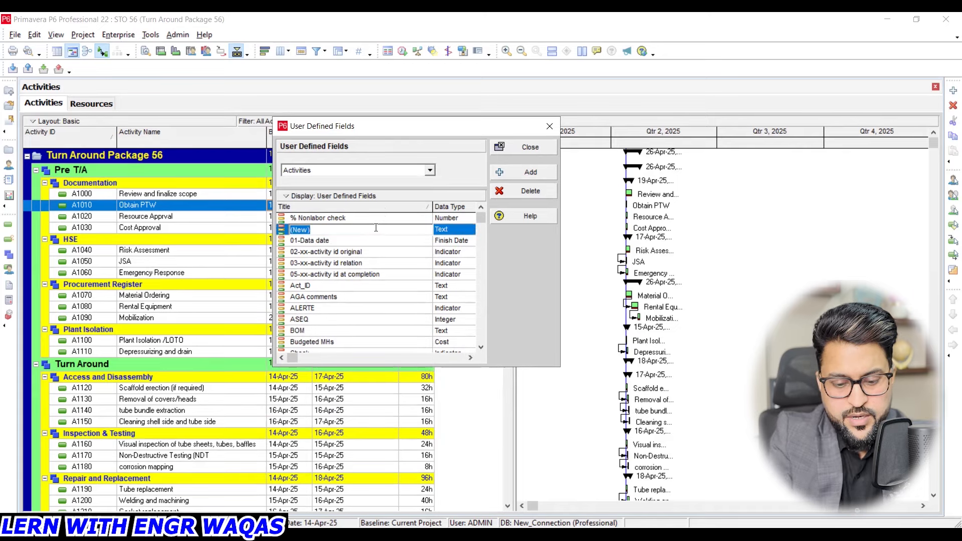
type("RISK")
key("Return")
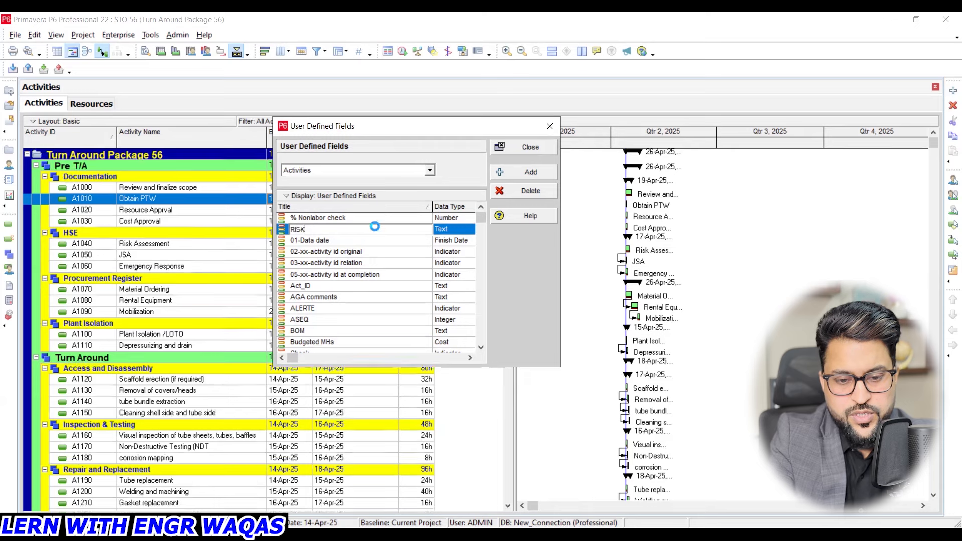
left_click(465, 342)
left_click(465, 342)
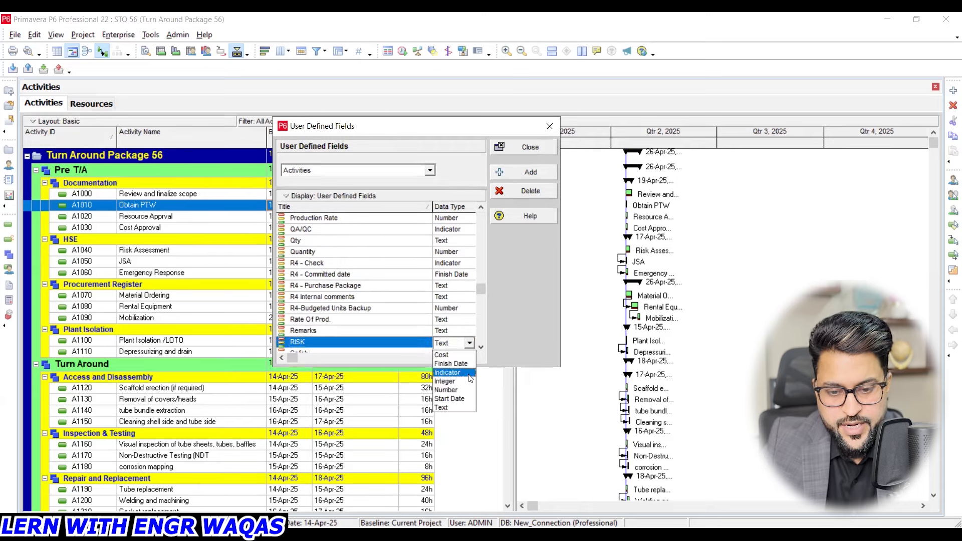
left_click(470, 377)
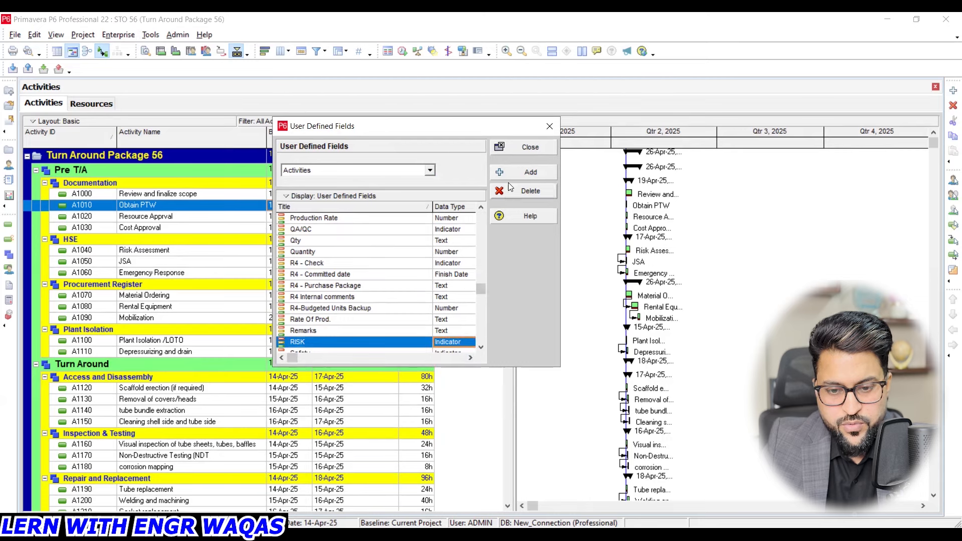
left_click(549, 126)
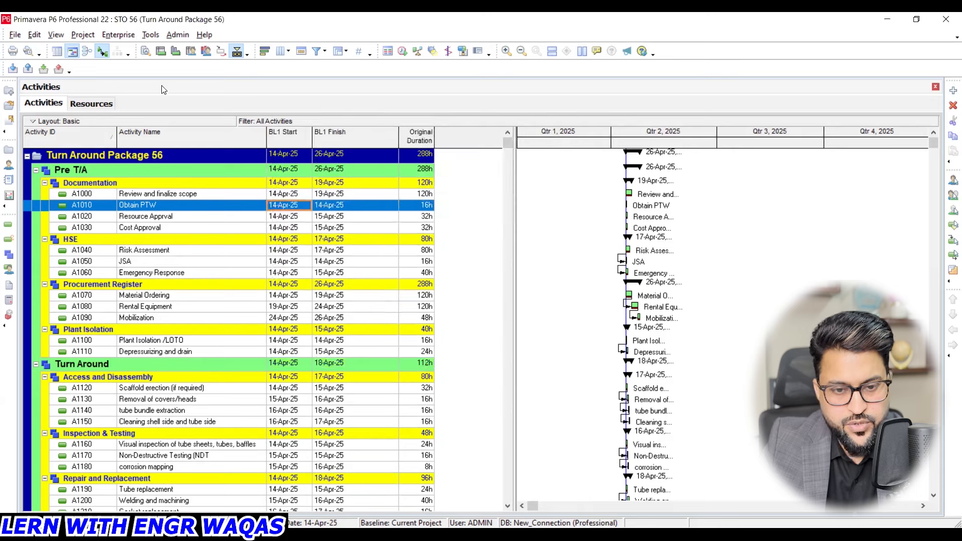
- Add the user-defined RISK field as an activity table column directly after Activity Name and close the column selection
left_click(284, 53)
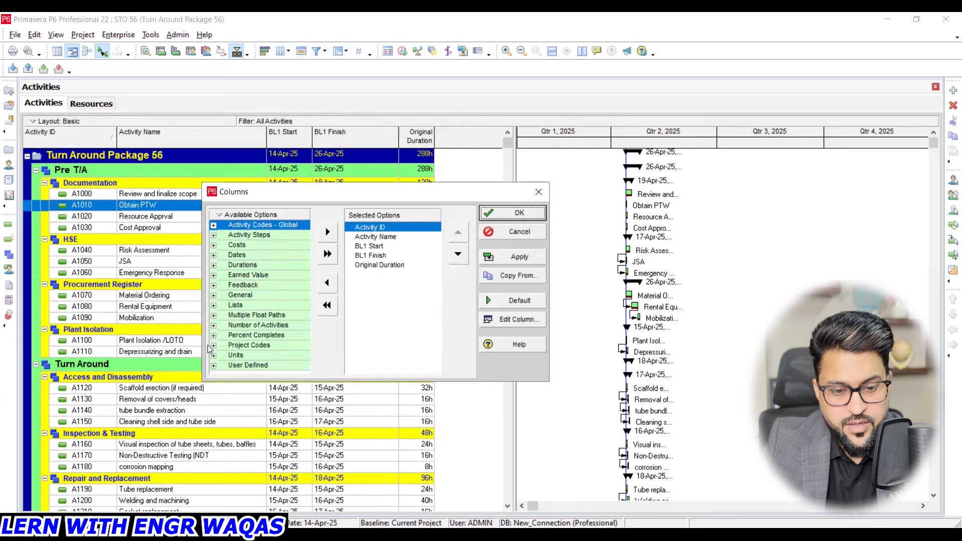
left_click(213, 365)
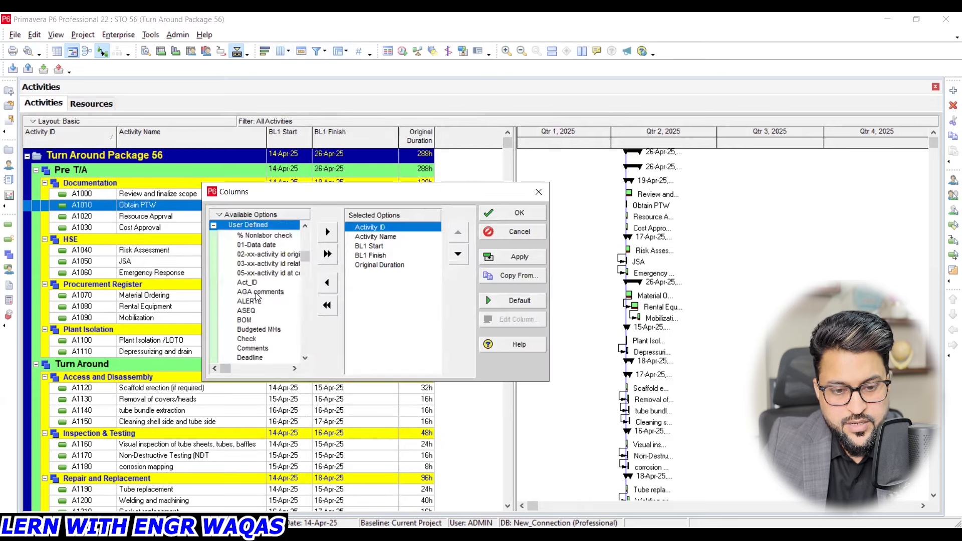
scroll(254, 302, "down", 10)
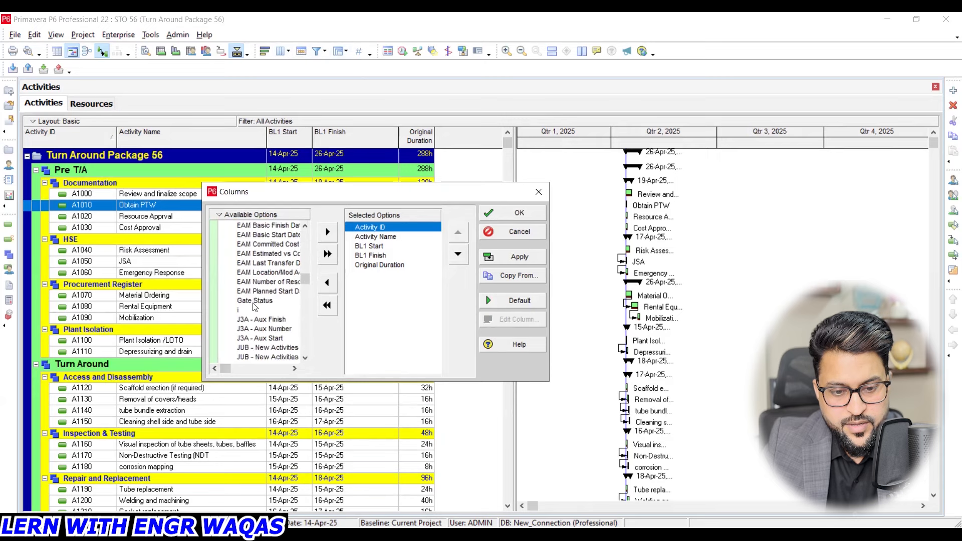
scroll(254, 308, "down", 10)
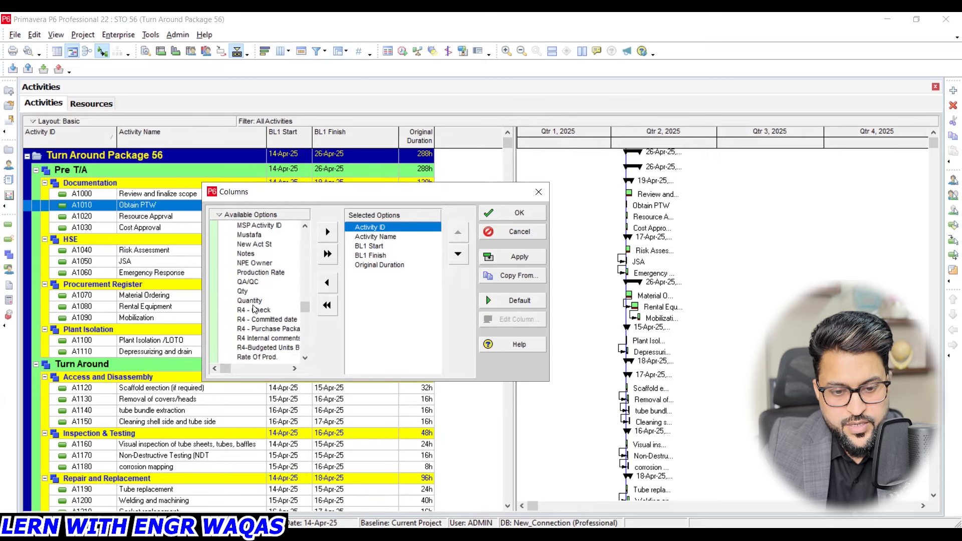
left_click(248, 300)
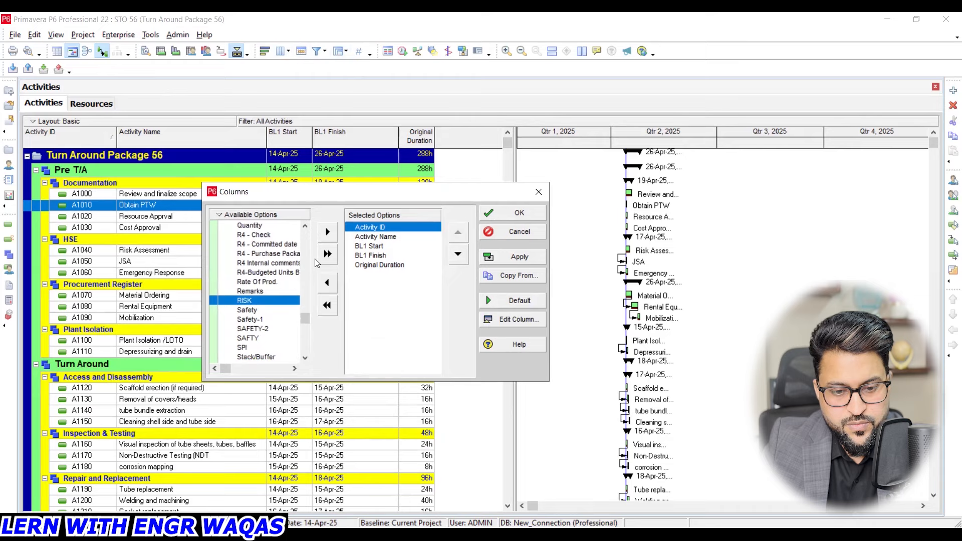
left_click(327, 231)
left_click(465, 258)
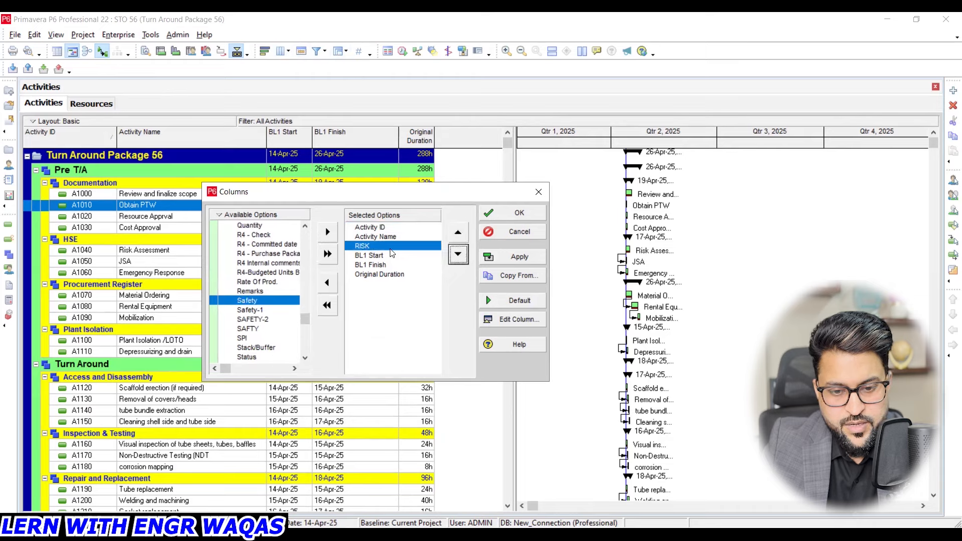
left_click(520, 257)
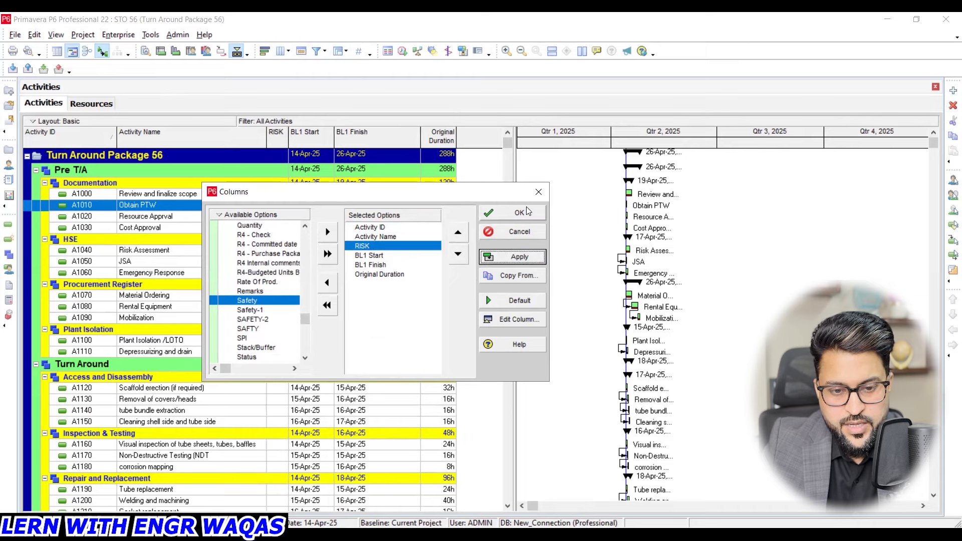
left_click(538, 192)
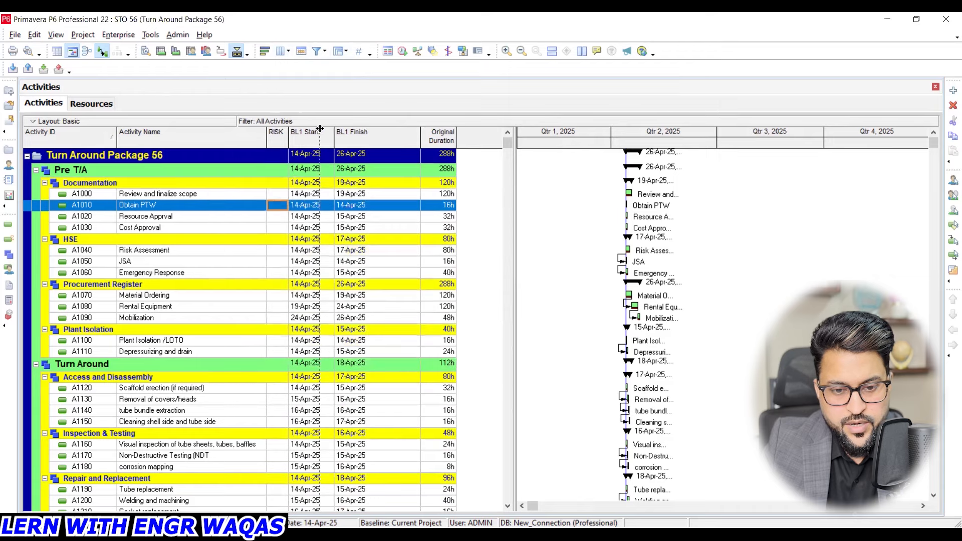
- Widen the RISK column, then set a red cross indicator for A1010 Obtain PTW and a green check for A1000 Review and finalize scope
left_click(308, 205)
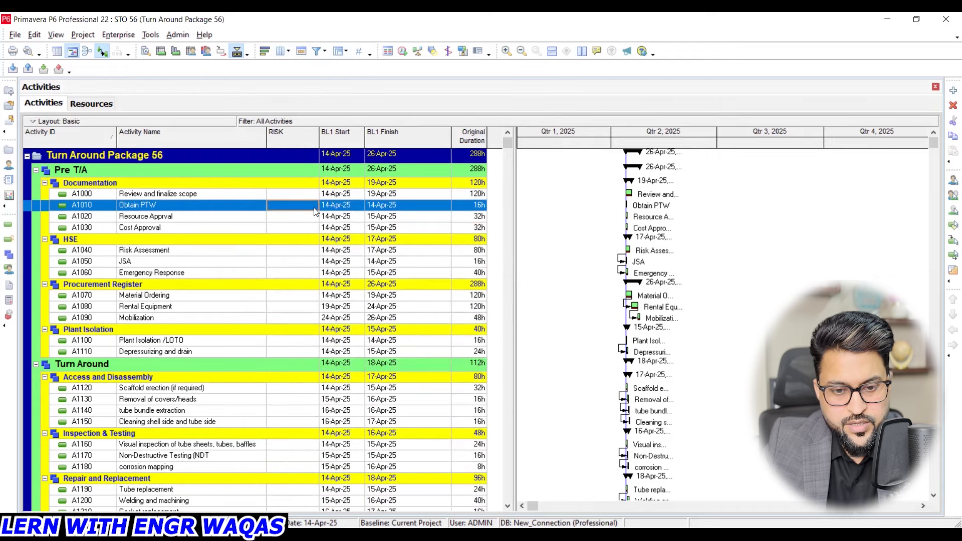
left_click(314, 210)
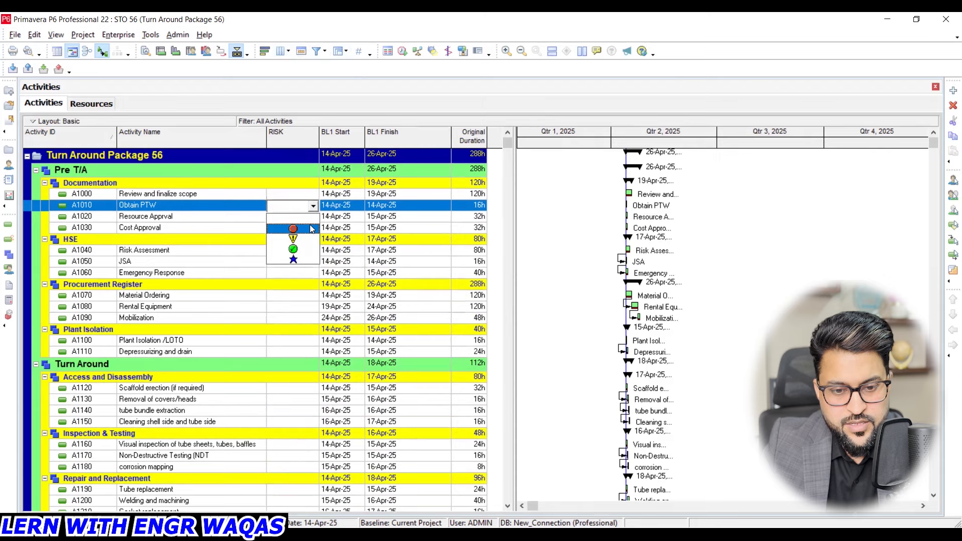
left_click(310, 225)
left_click(315, 194)
left_click(314, 193)
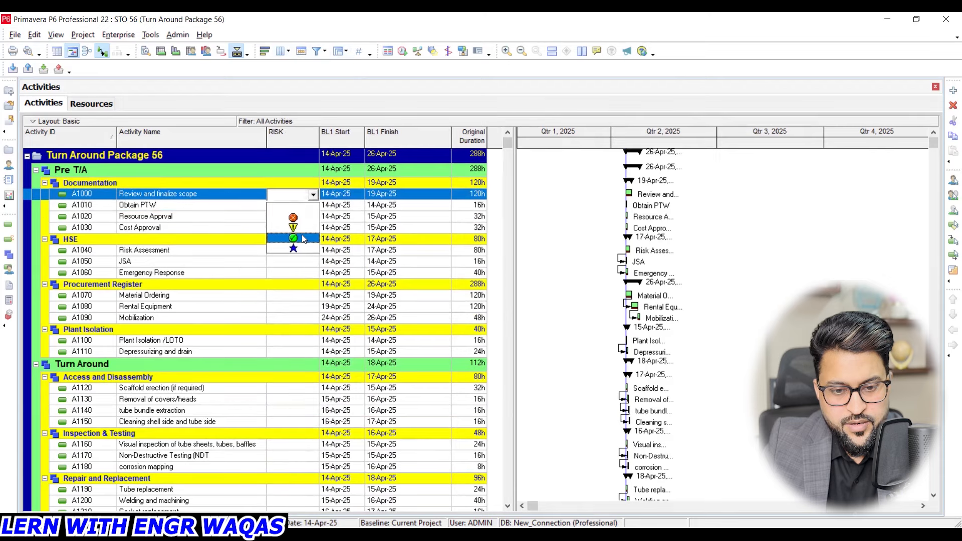
left_click(303, 238)
- Set the RISK indicator to a blue star for activity A1020 and a yellow warning sign for A1030 Cost Approval
left_click(308, 218)
left_click(308, 219)
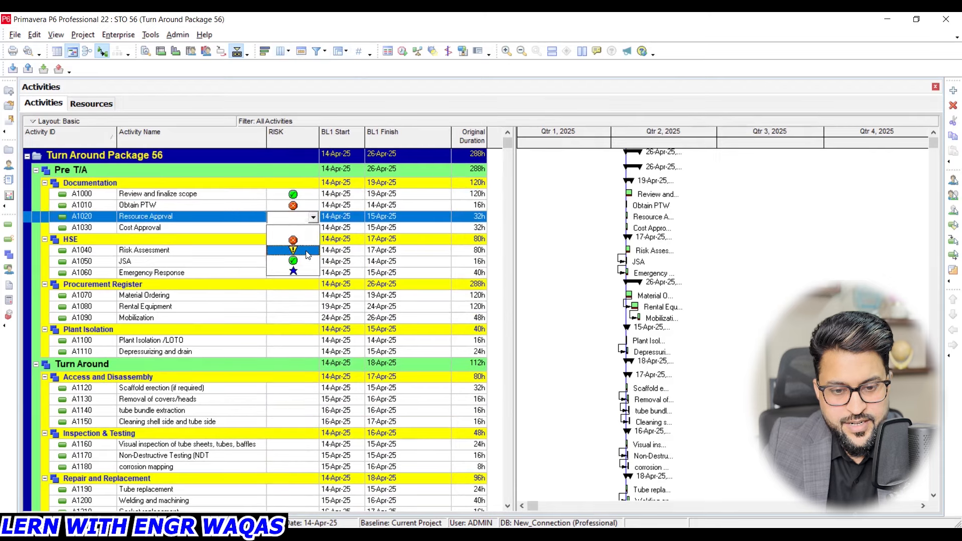
left_click(305, 271)
left_click(304, 228)
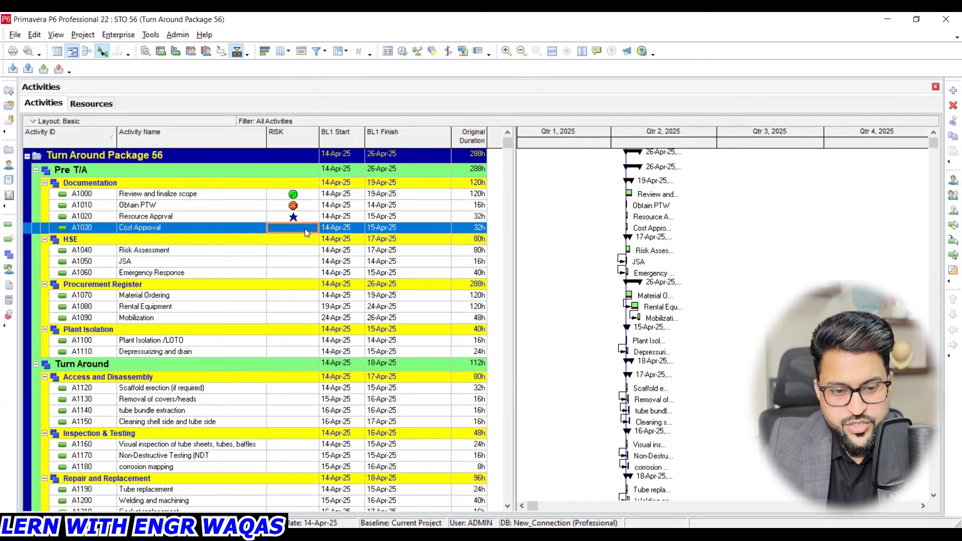
left_click(305, 229)
left_click(305, 261)
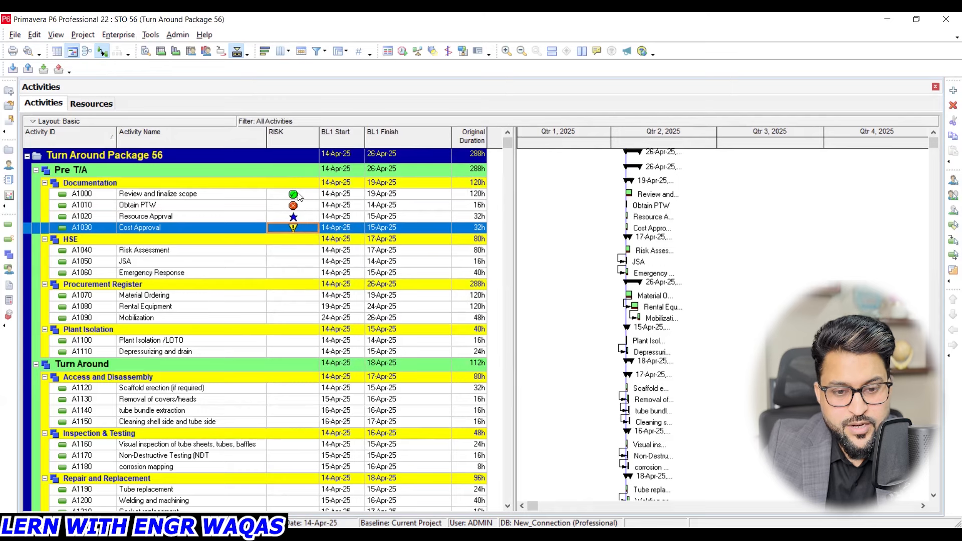
- Review the data types available for the RISK activity field in User Defined Fields, then close the dialog without changes
left_click(120, 34)
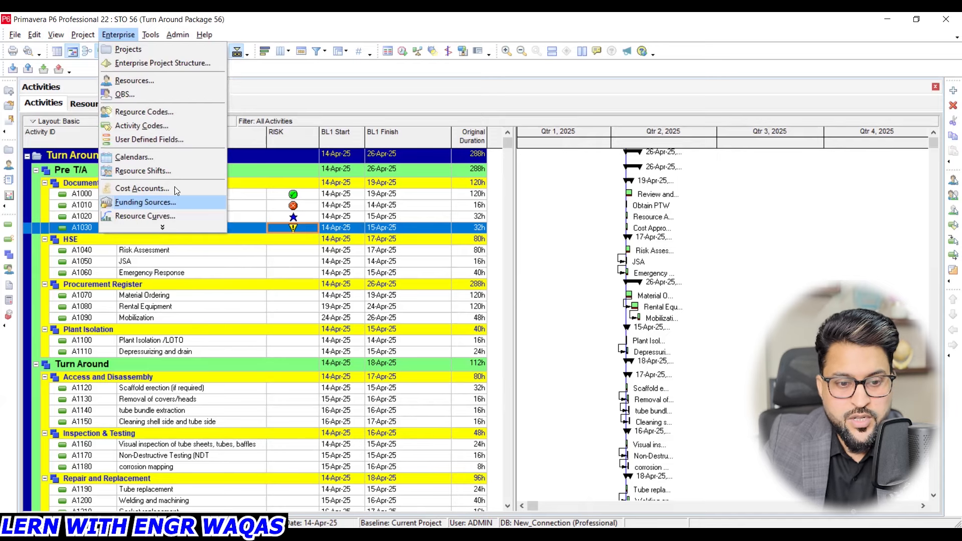
key("Escape")
left_click(451, 343)
left_click(450, 341)
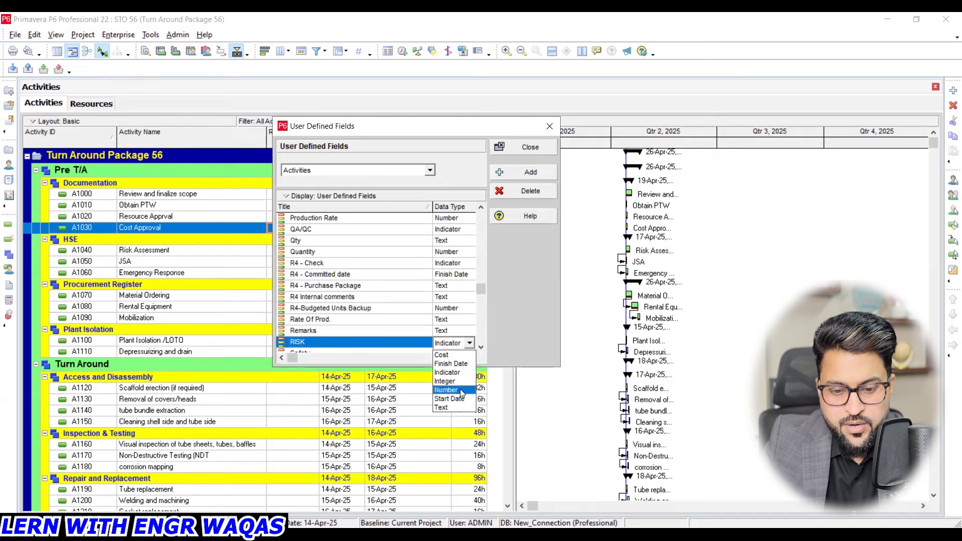
left_click(490, 295)
left_click(490, 295)
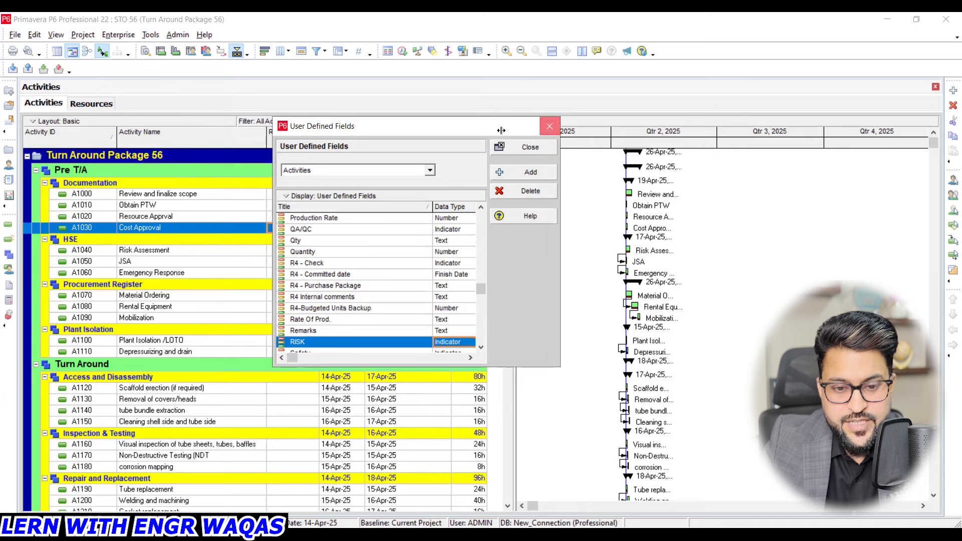
left_click(550, 125)
- Check the indicator choices offered in the RISK cell of activity A1000 without changing the selection
left_click(307, 195)
left_click(312, 196)
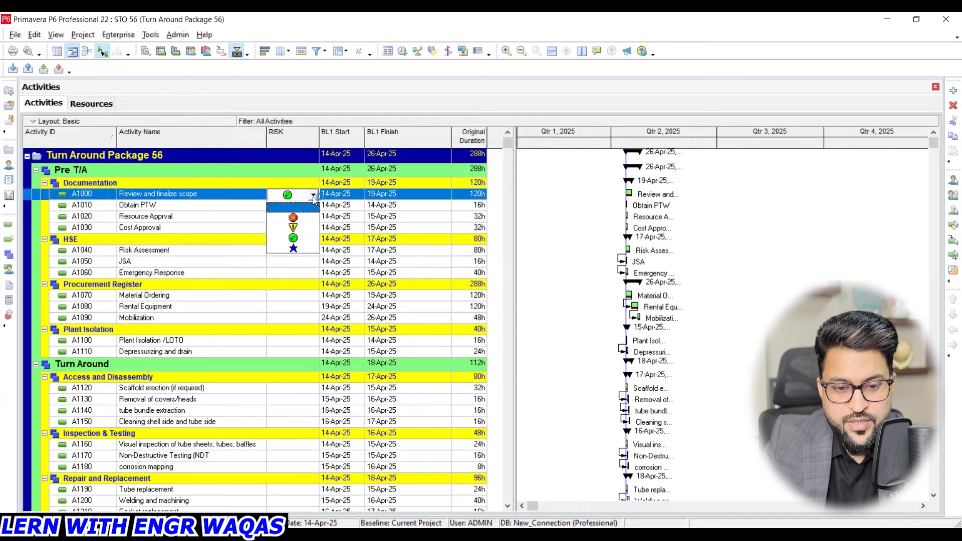
left_click(312, 197)
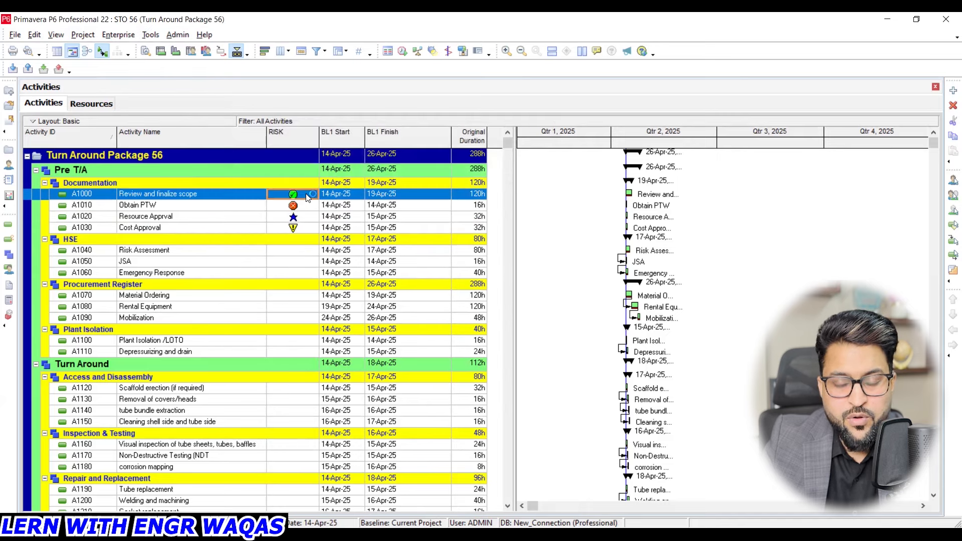
- Remove the RISK column from the activity table
left_click(290, 54)
left_click(371, 246)
left_click(327, 283)
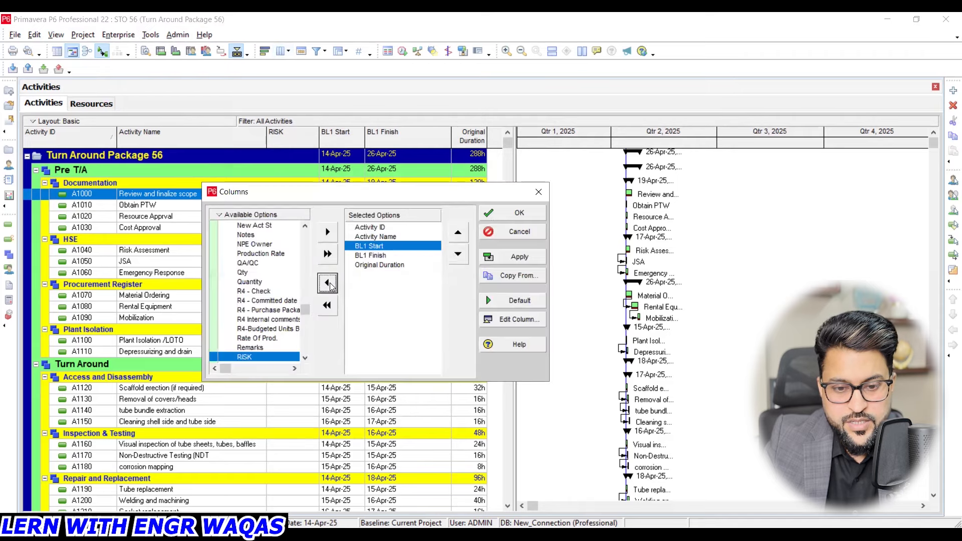
left_click(501, 257)
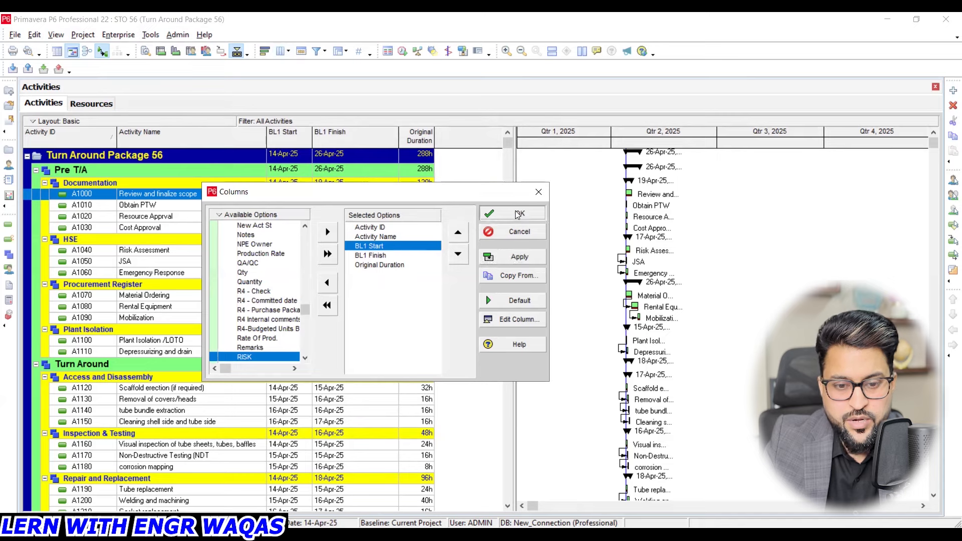
left_click(516, 213)
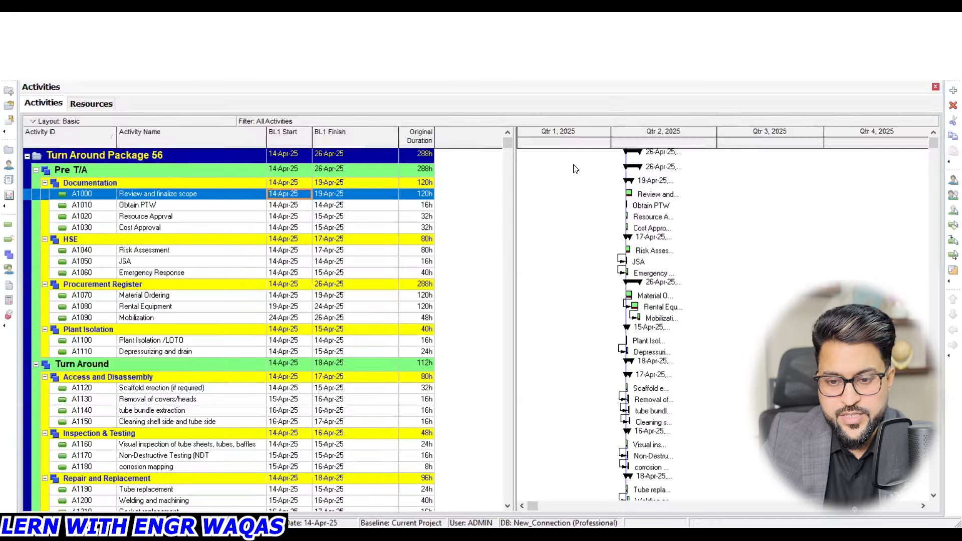
- Set the Gantt chart's timescale type to Week of Year and widen the weekly intervals
left_click_drag(747, 148, 874, 150)
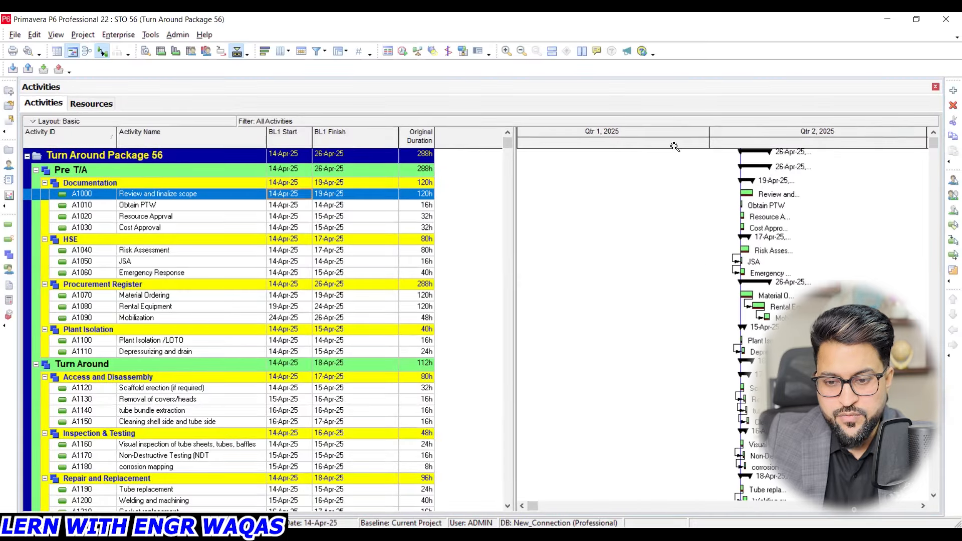
right_click(617, 216)
left_click(655, 268)
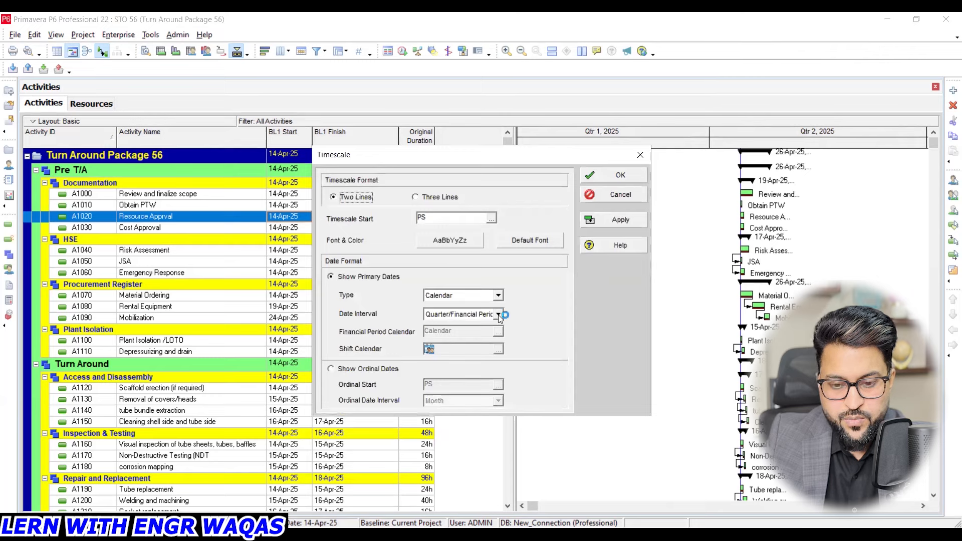
left_click(498, 315)
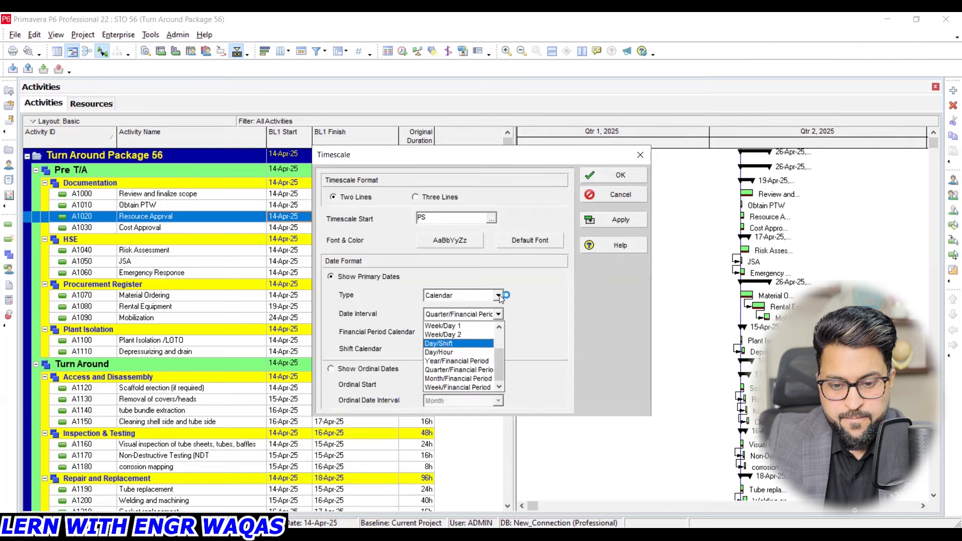
left_click(499, 296)
left_click(485, 322)
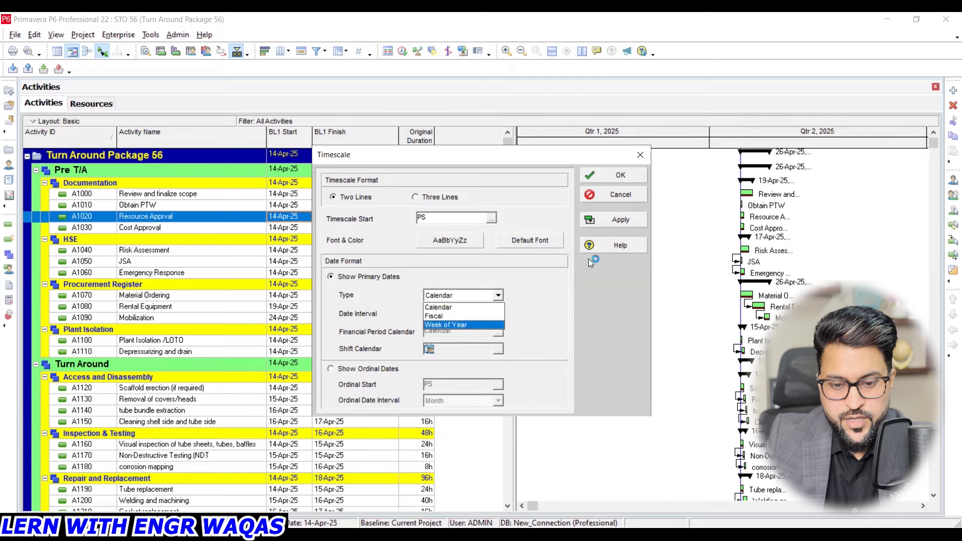
left_click(620, 217)
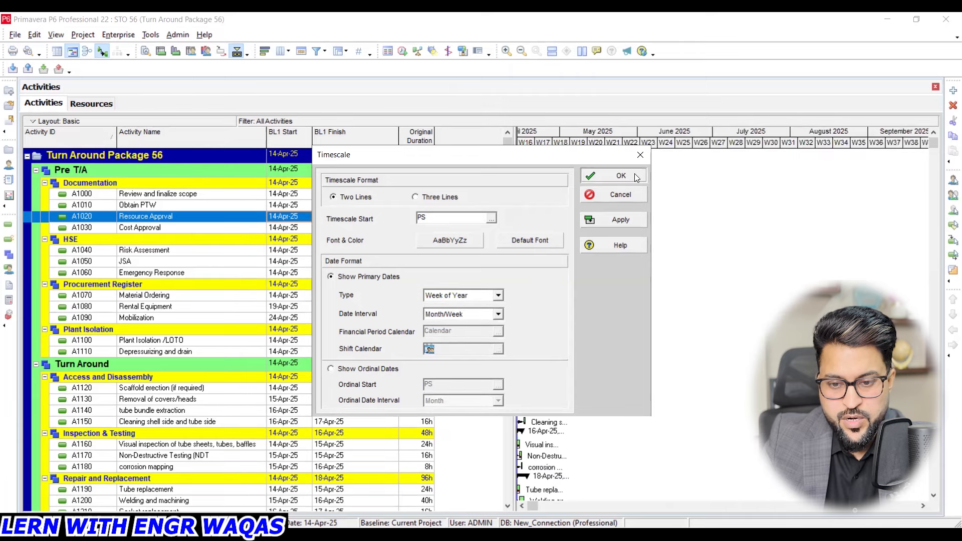
left_click(637, 178)
left_click_drag(642, 143, 755, 143)
left_click_drag(650, 136, 729, 138)
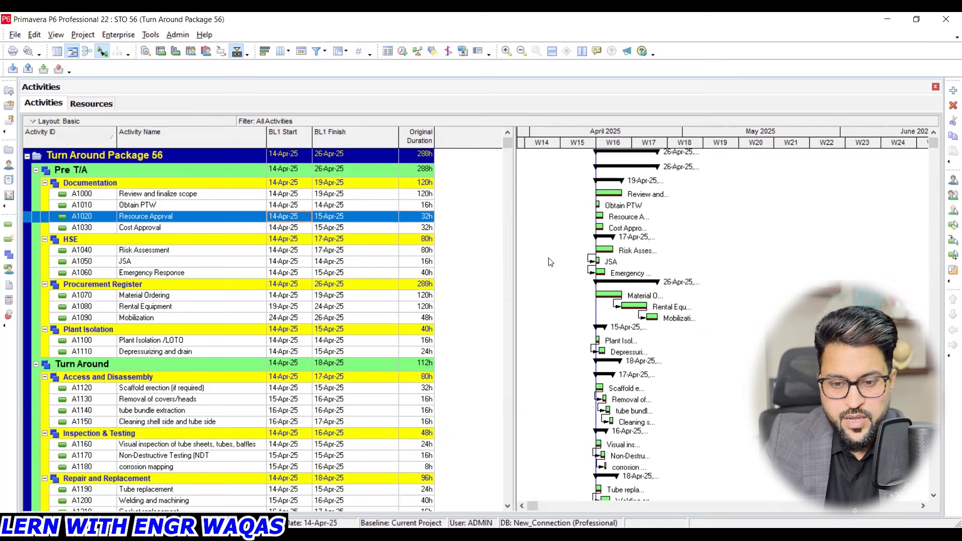
- Examine the Gantt chart's bar definitions with a wider Name column, and check the color choices for the Remaining Level of Effort bar without changing it
left_click(575, 186)
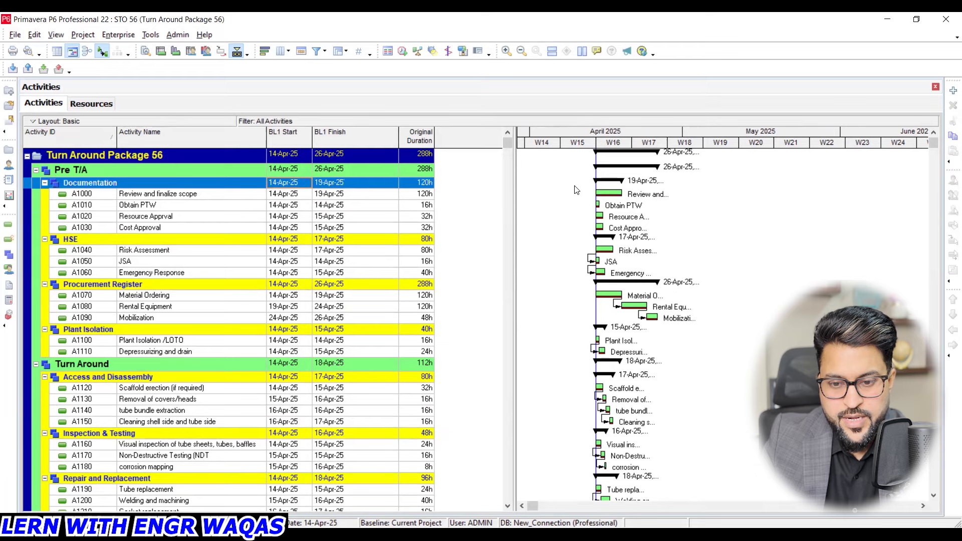
right_click(576, 190)
left_click(608, 214)
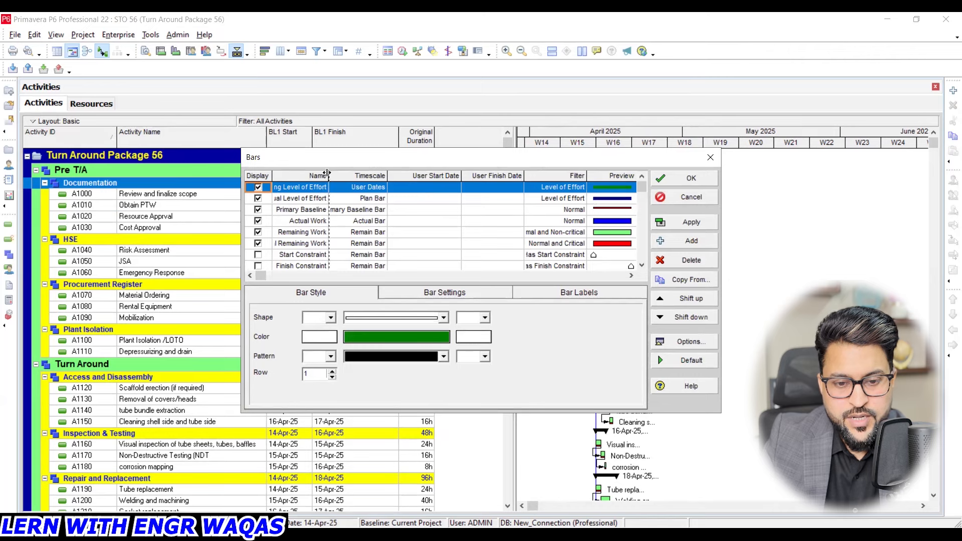
left_click_drag(326, 174, 355, 174)
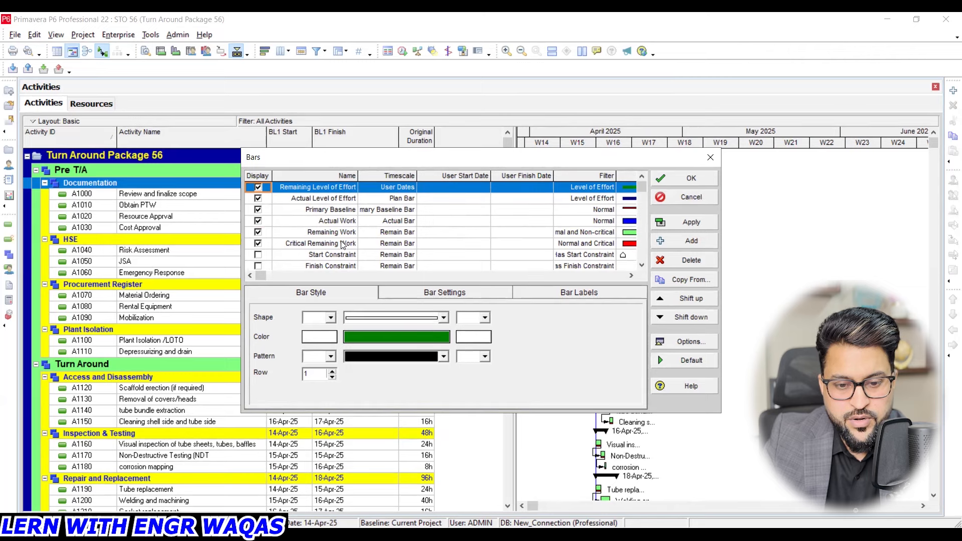
scroll(342, 245, "down", 1)
scroll(342, 245, "down", 1)
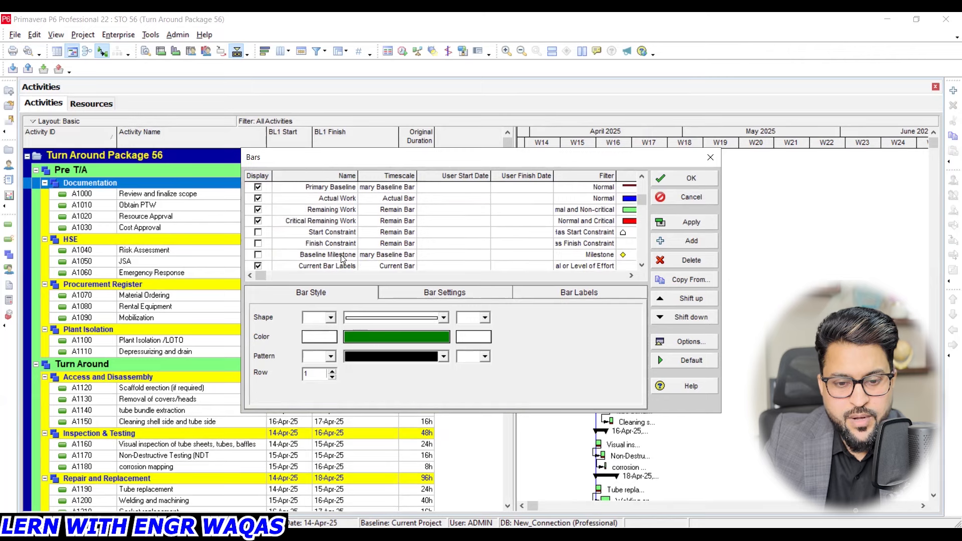
scroll(343, 258, "up", 1)
scroll(342, 258, "up", 1)
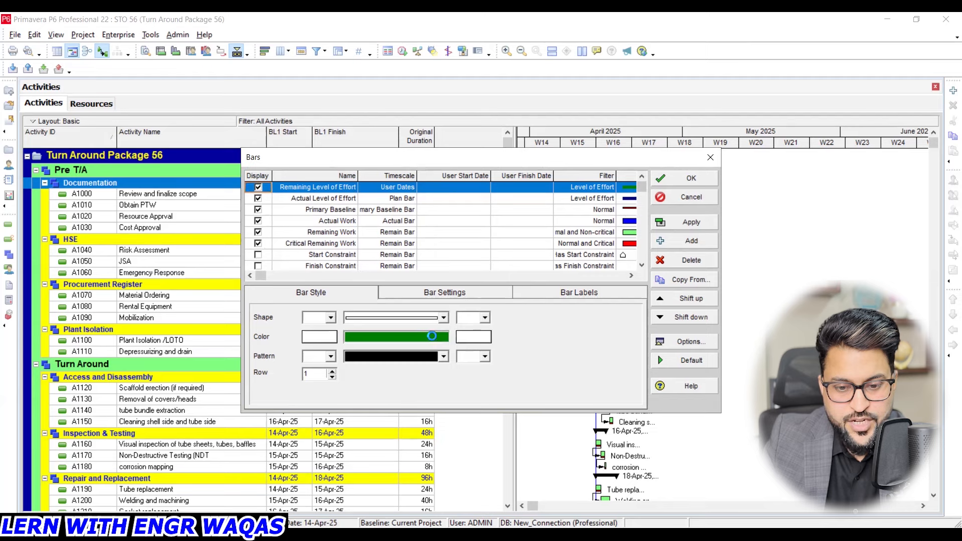
left_click(432, 336)
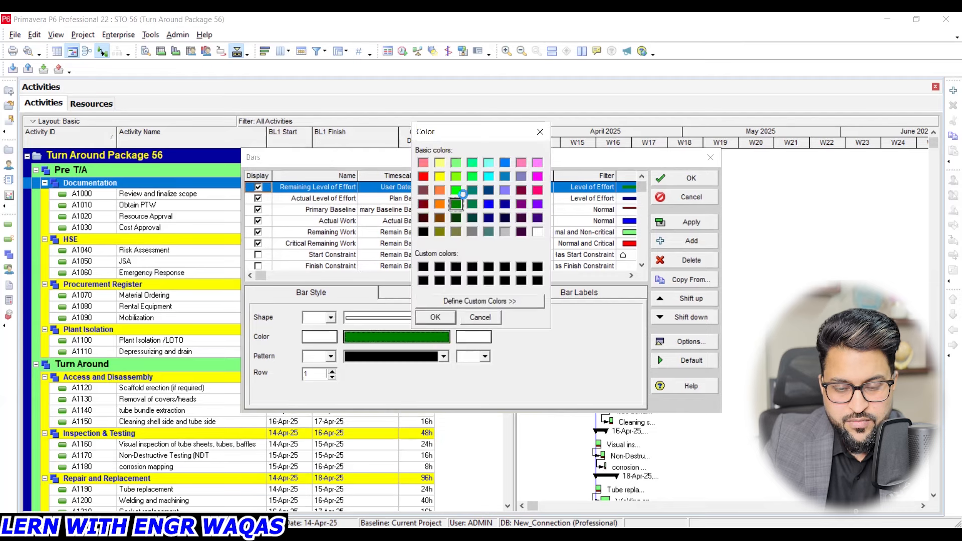
left_click(539, 131)
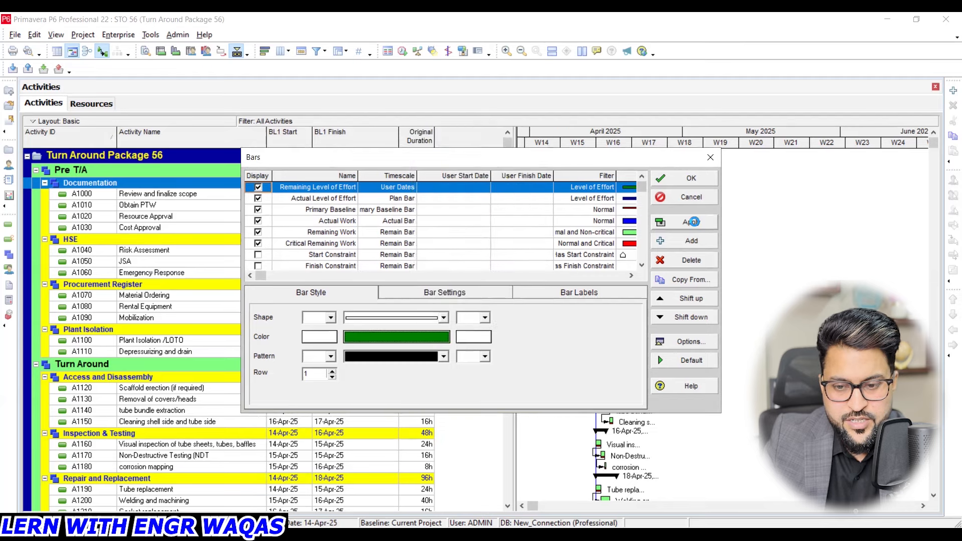
- Apply the current bar definitions to the Gantt chart and close the Bars dialog
left_click(692, 222)
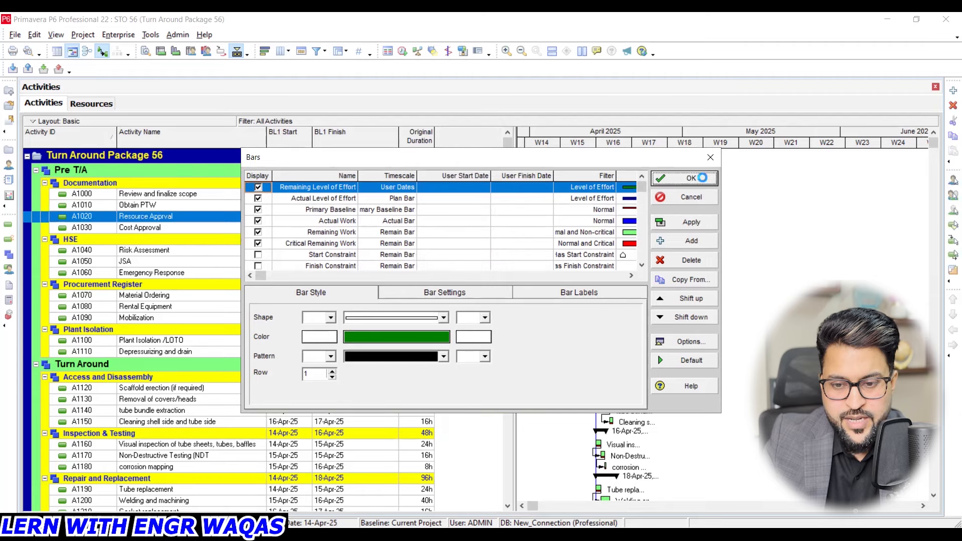
key("Return")
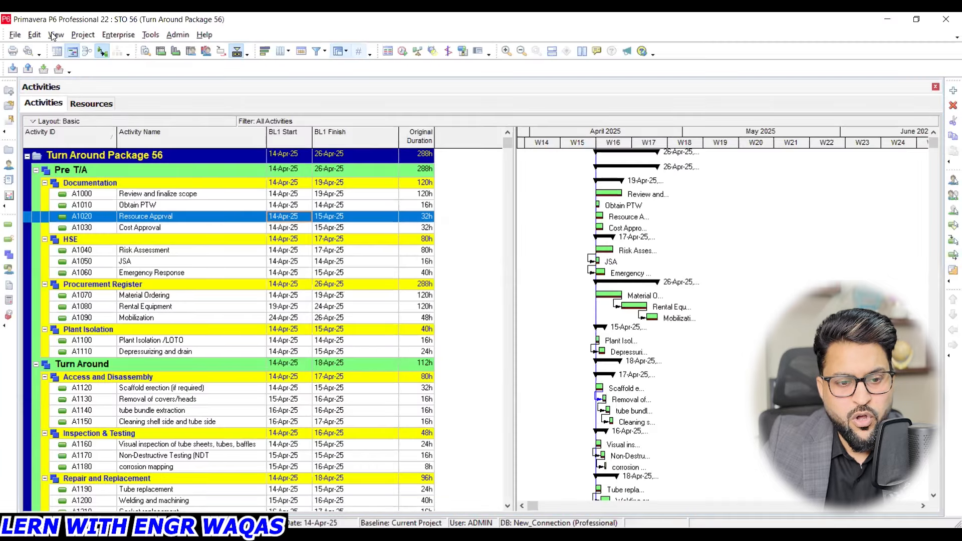
- Change the WBS level 1 band color to red in the Group and Sort settings and apply it
left_click(52, 33)
left_click(99, 145)
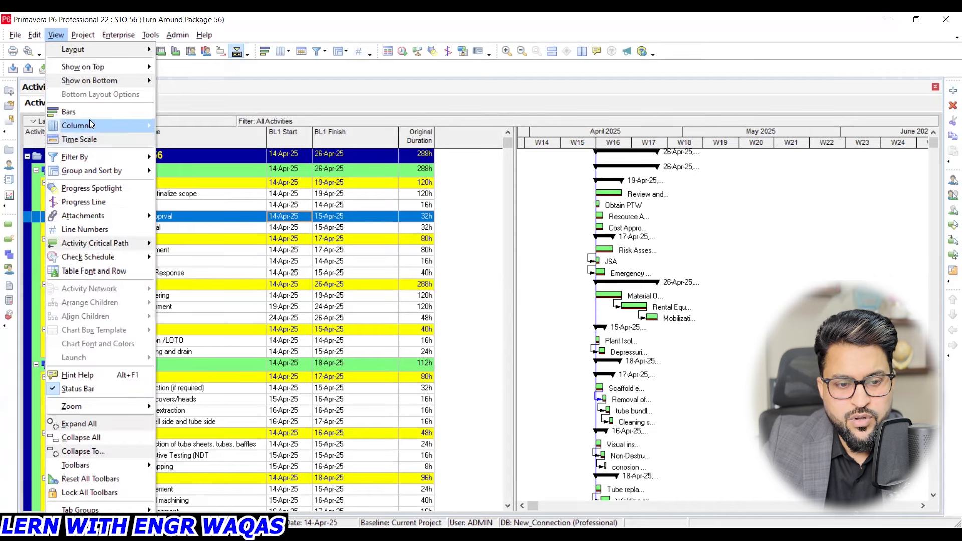
left_click(102, 172)
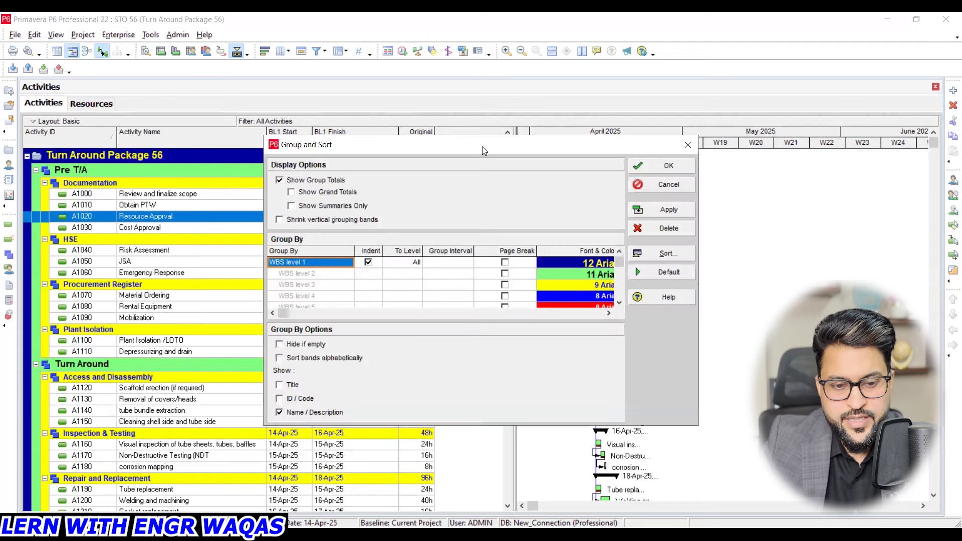
left_click_drag(482, 146, 365, 133)
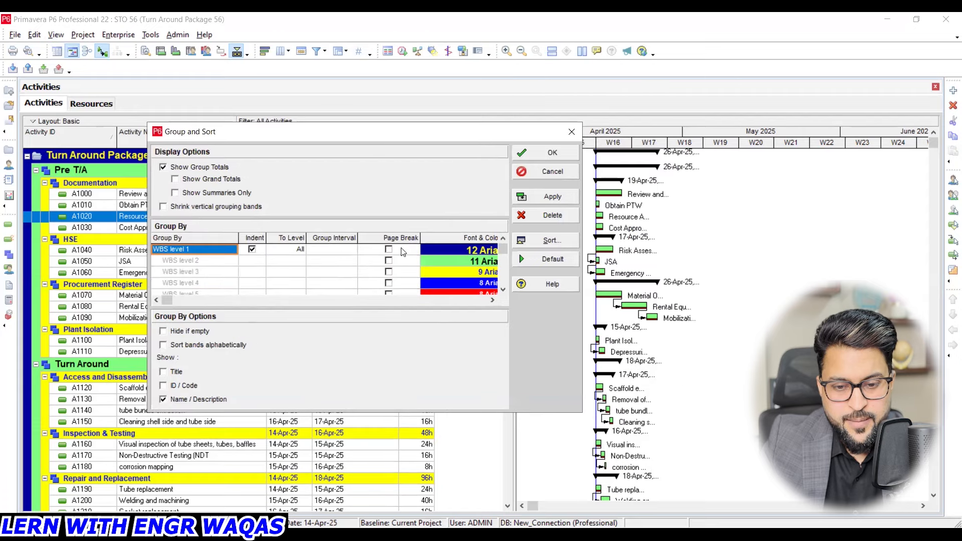
left_click(442, 255)
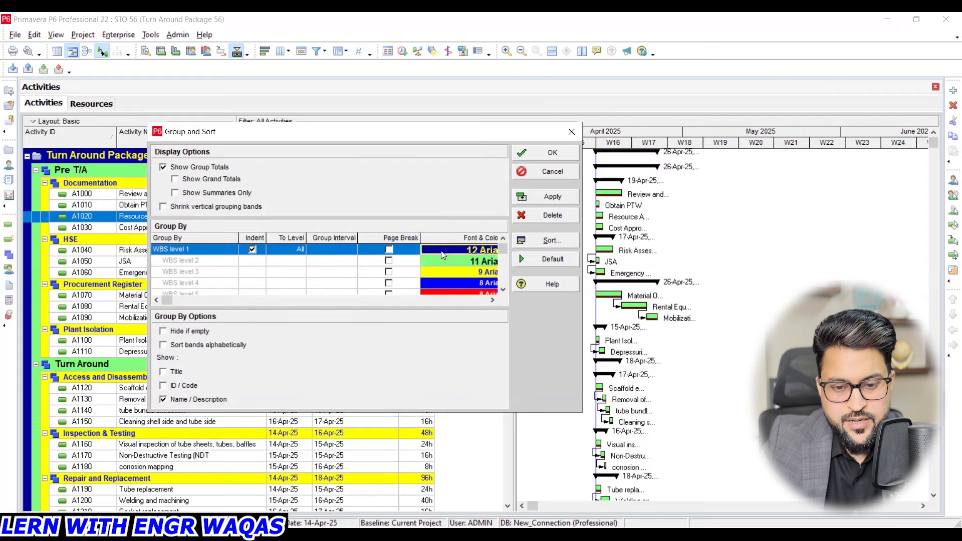
left_click(442, 255)
left_click(459, 327)
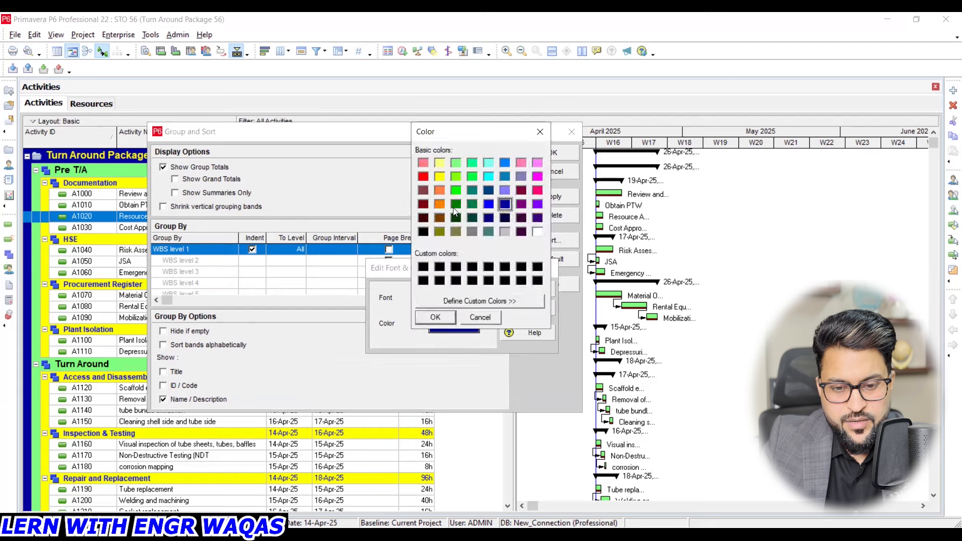
left_click(422, 177)
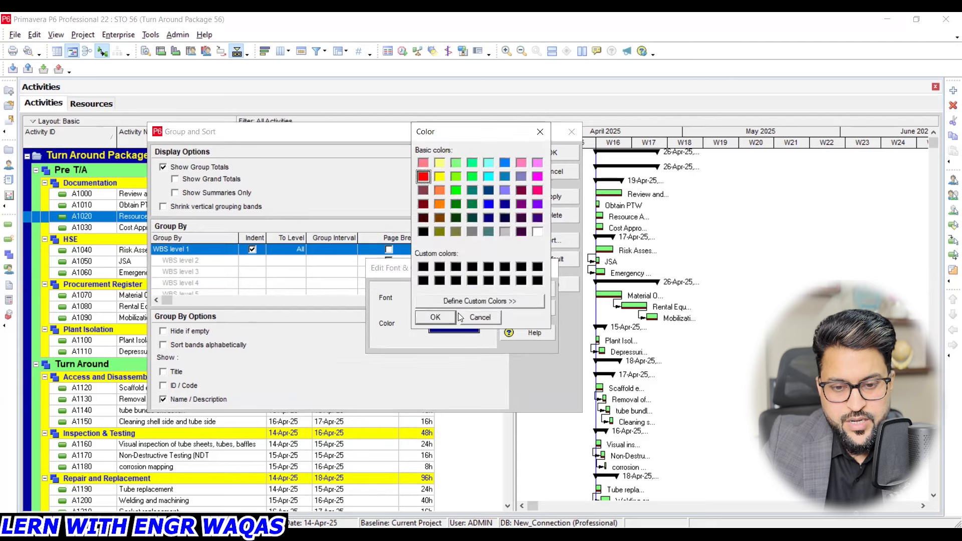
left_click(448, 315)
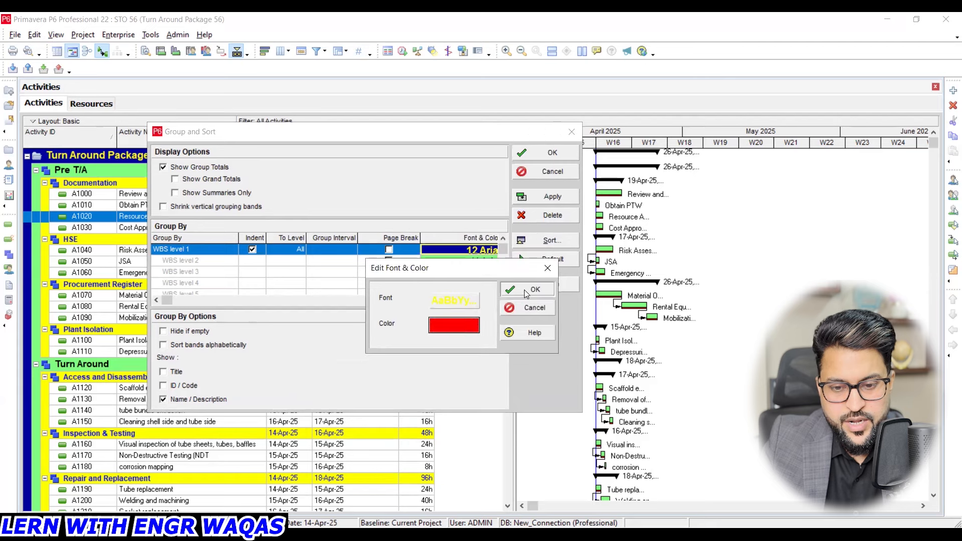
left_click(525, 292)
left_click(561, 196)
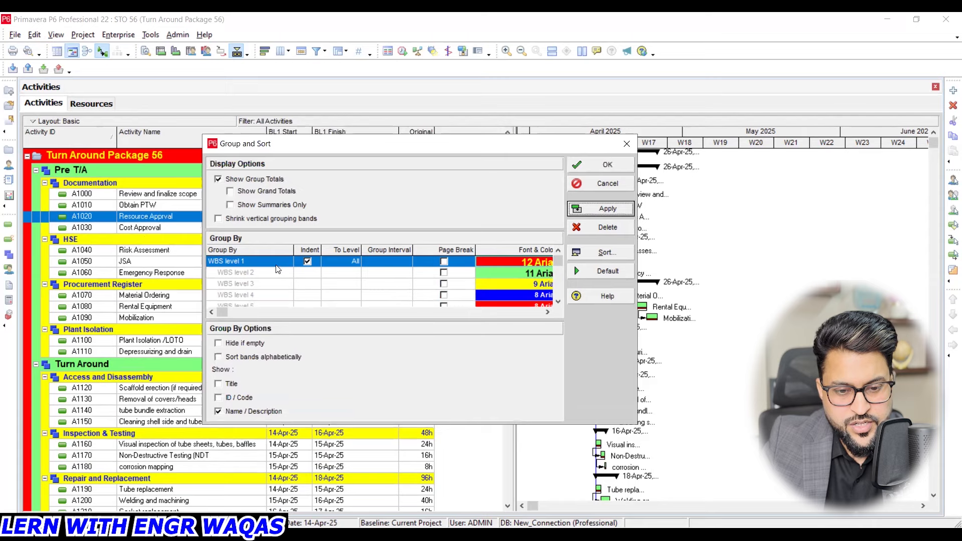
- Try the WBS grouping without indentation, and restore the indented WBS levels
left_click(307, 262)
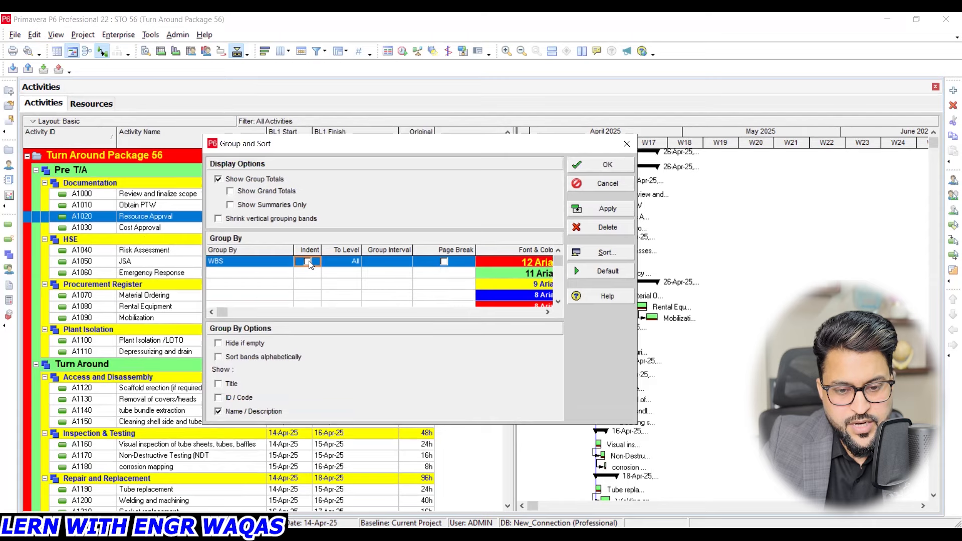
left_click(612, 207)
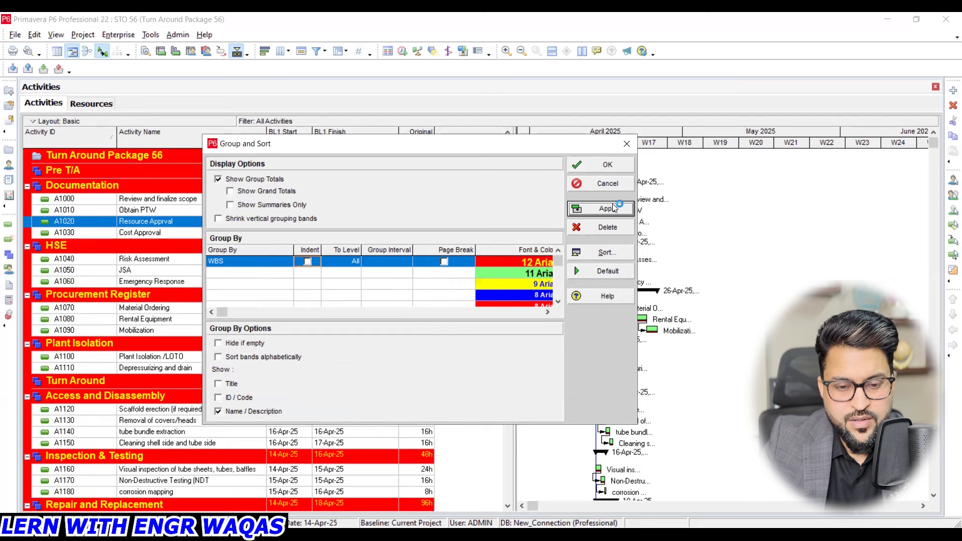
left_click(308, 261)
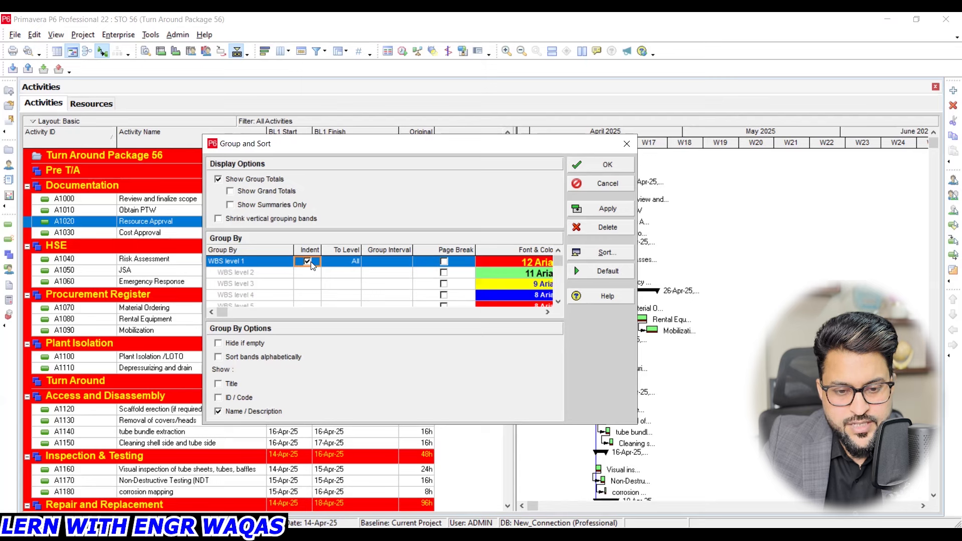
left_click(262, 258)
left_click(261, 259)
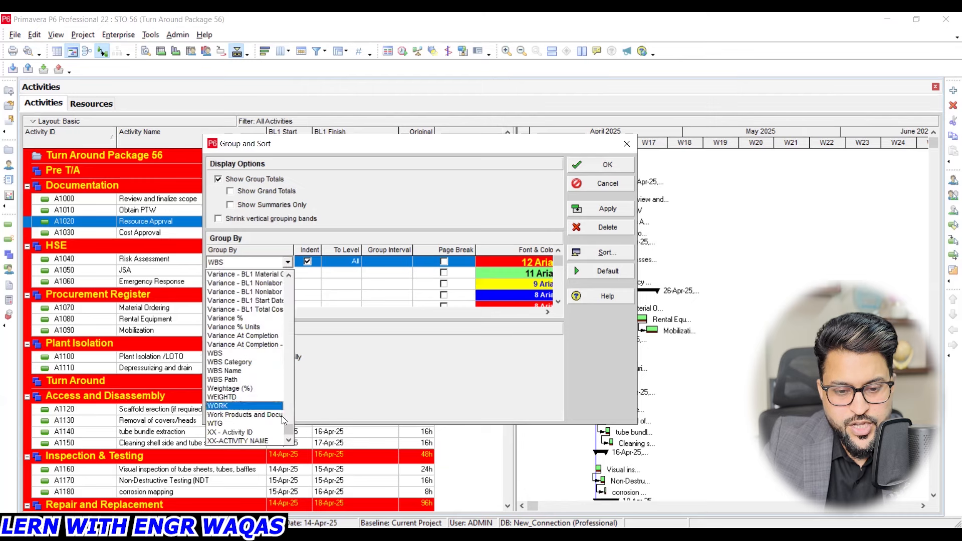
left_click(295, 432)
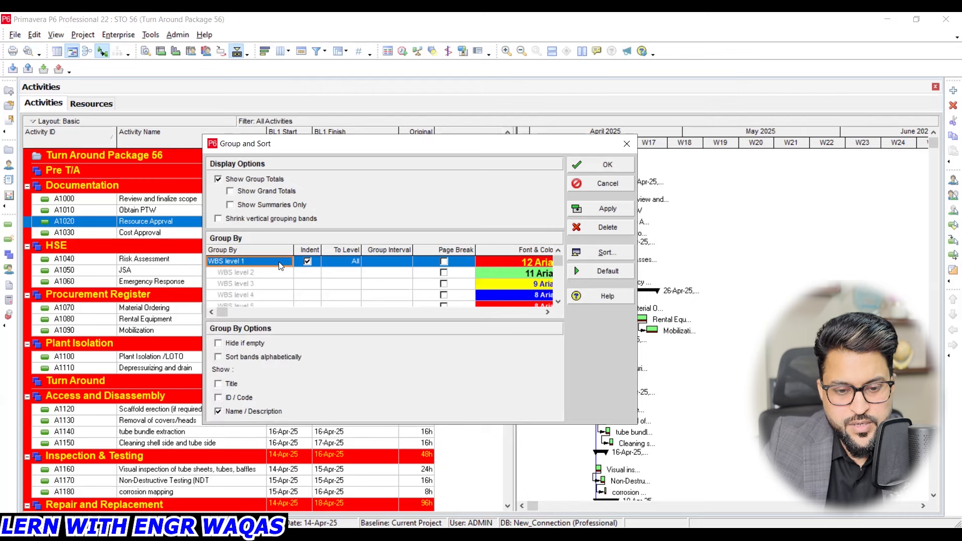
double_click(281, 263)
left_click(605, 207)
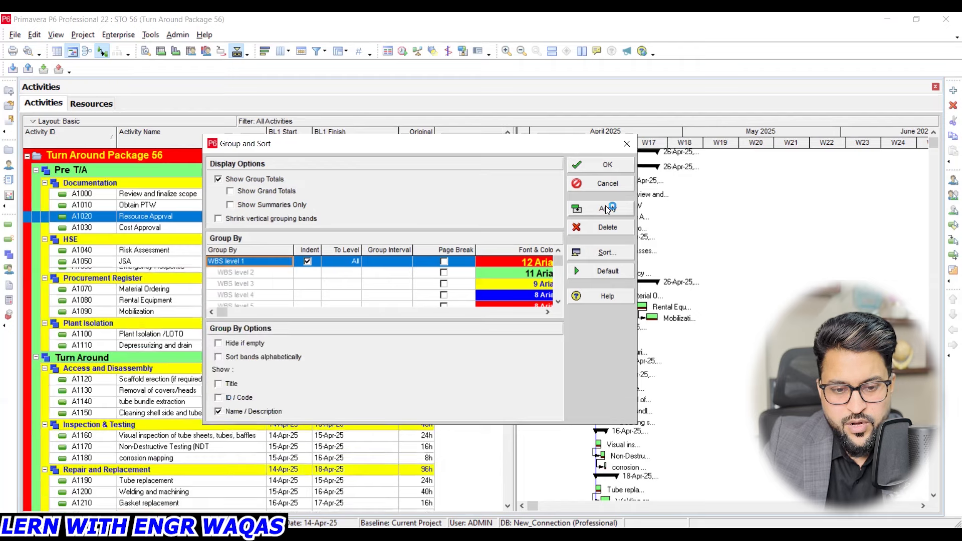
- Remove the WBS grouping by setting Group By to <None>, listing the activities without bands
left_click(261, 263)
left_click_drag(289, 432, 289, 274)
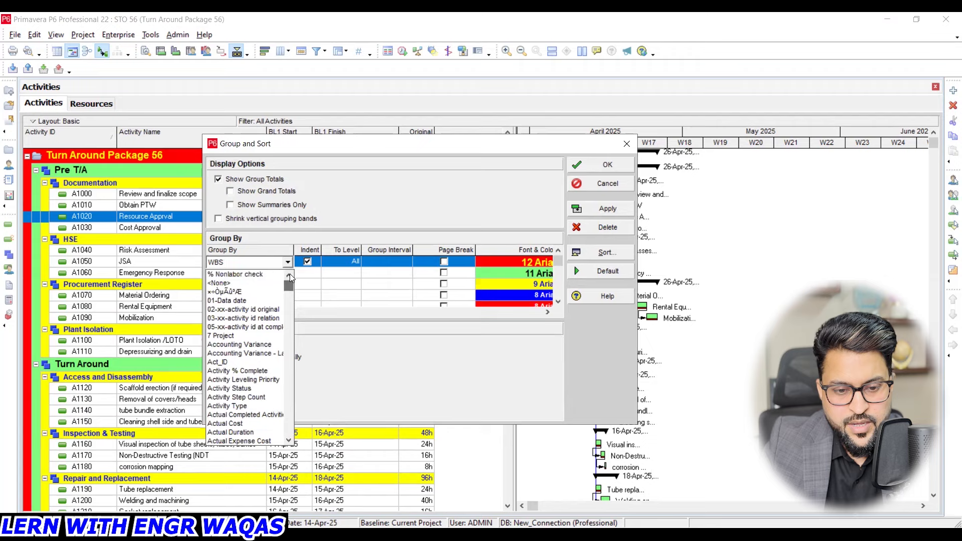
left_click(247, 284)
left_click(598, 210)
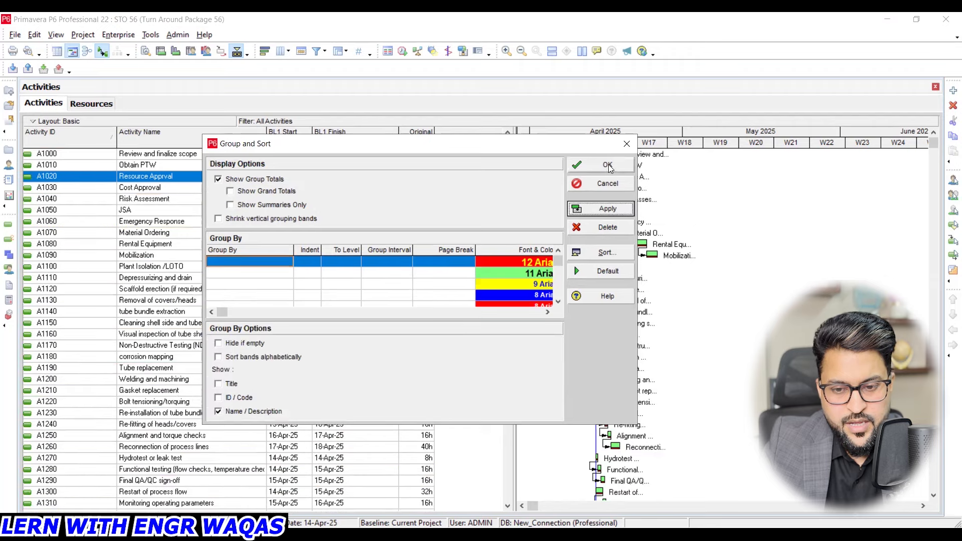
left_click(608, 165)
mouse_move(508, 140)
left_mouse_down()
mouse_move(512, 465)
mouse_move(508, 169)
mouse_move(495, 133)
left_mouse_up()
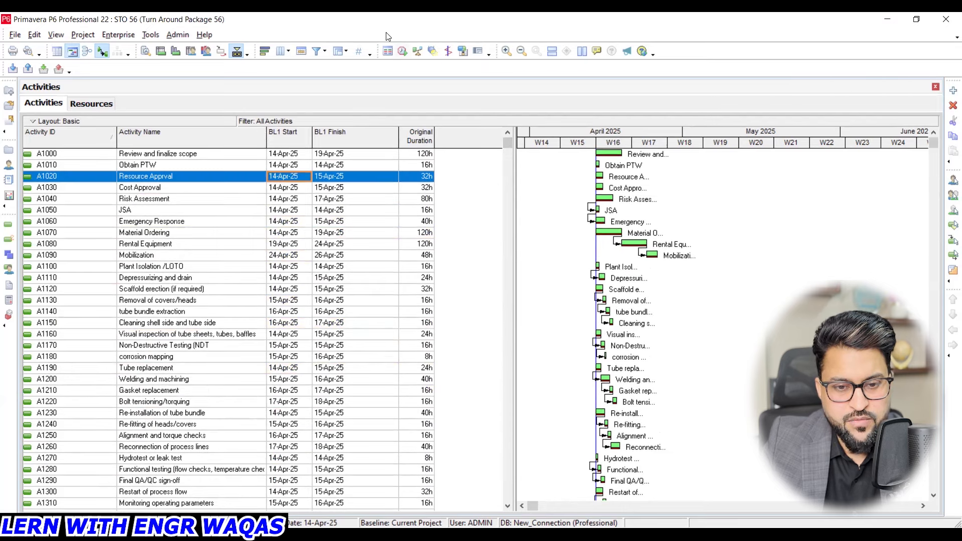
- Group the activities by WBS Name in the Group and Sort settings and apply it
left_click(335, 51)
left_click(336, 267)
left_click(334, 265)
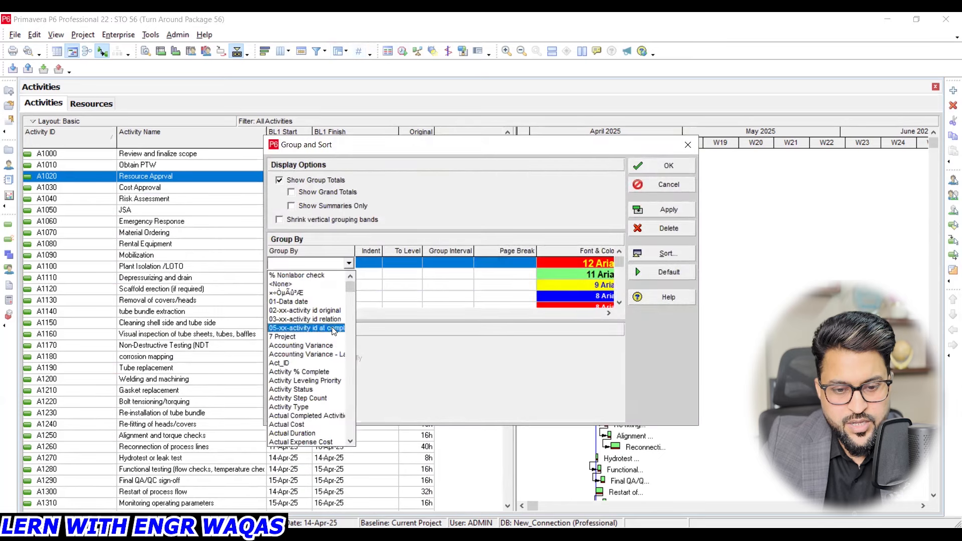
key("w")
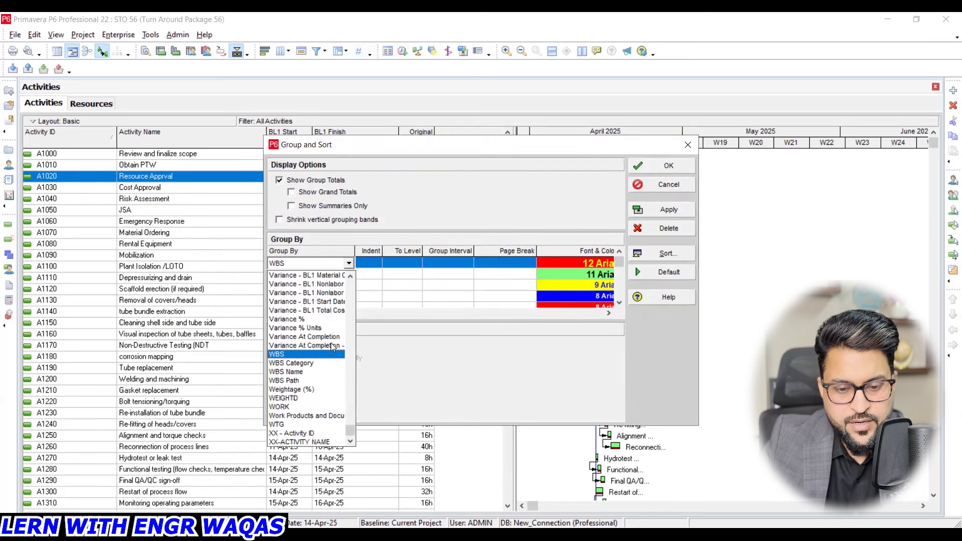
left_click(321, 375)
left_click(667, 210)
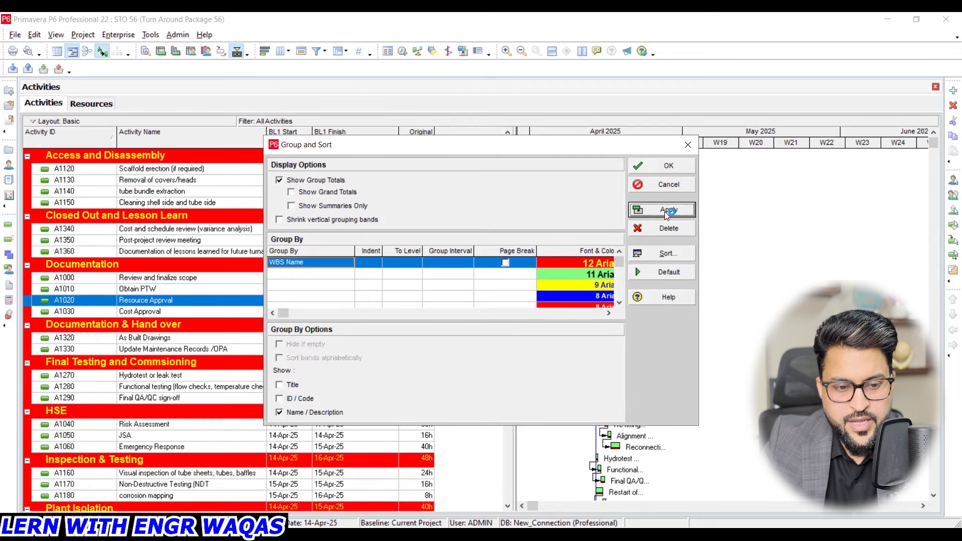
- Set the activity grouping to WBS and apply it
left_click(332, 264)
left_click(316, 354)
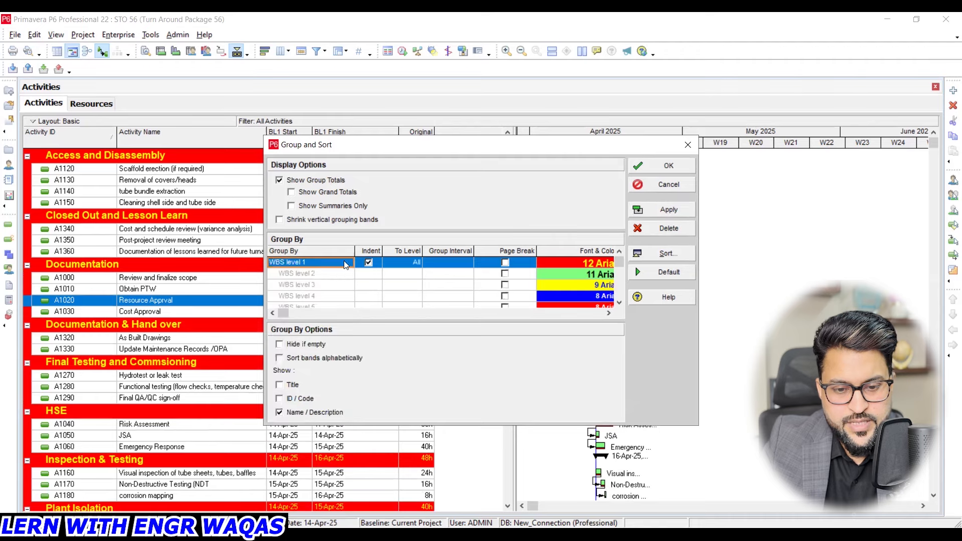
left_click(655, 210)
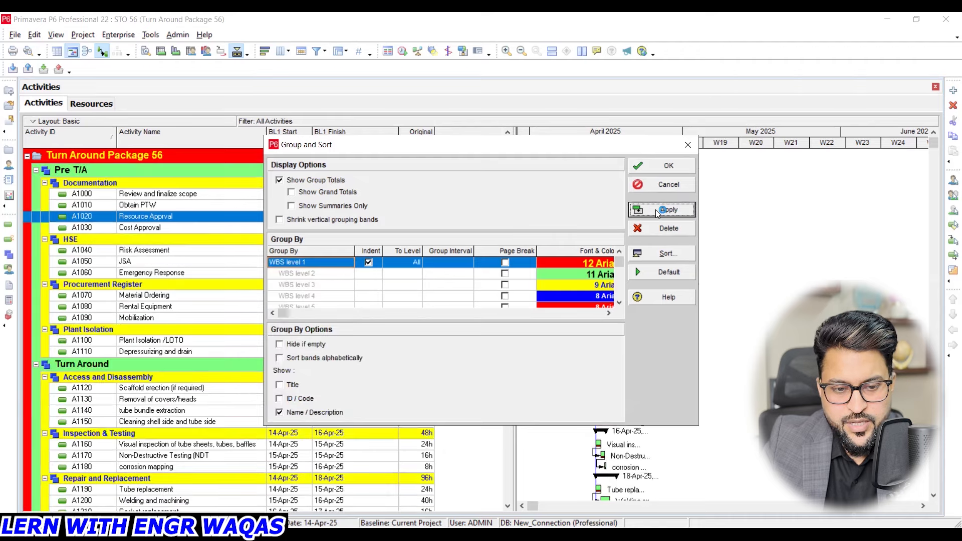
- Turn off Show Group Totals for the WBS bands and confirm the grouping settings
left_click(321, 179)
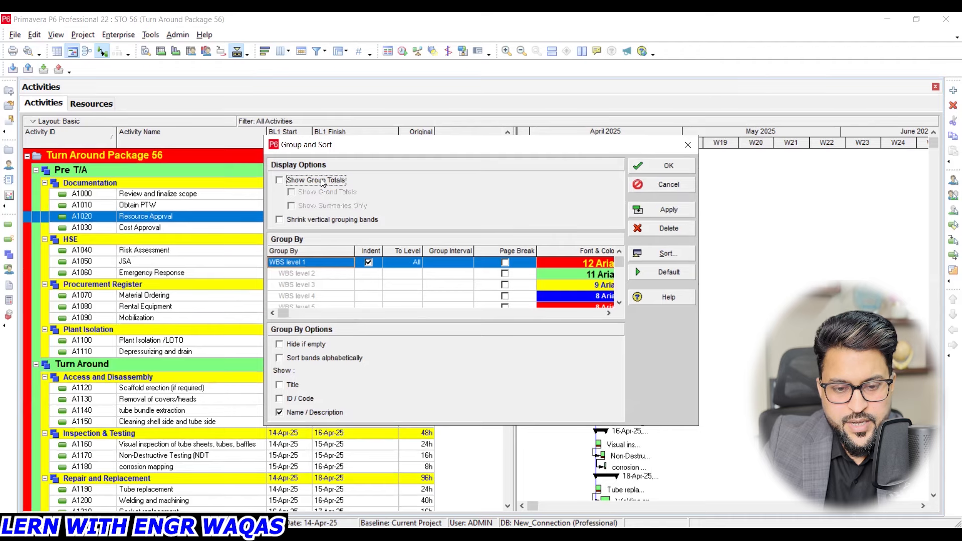
left_click(677, 211)
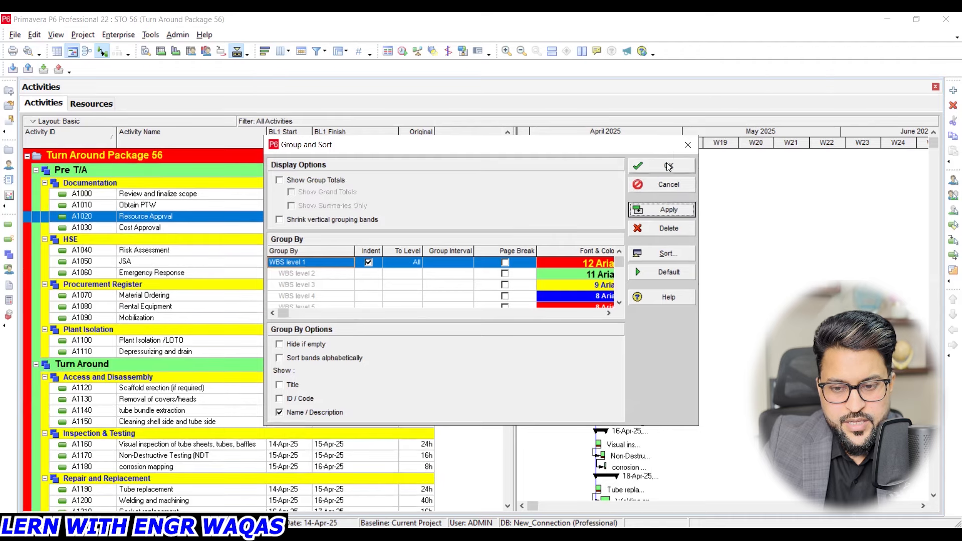
left_click(668, 166)
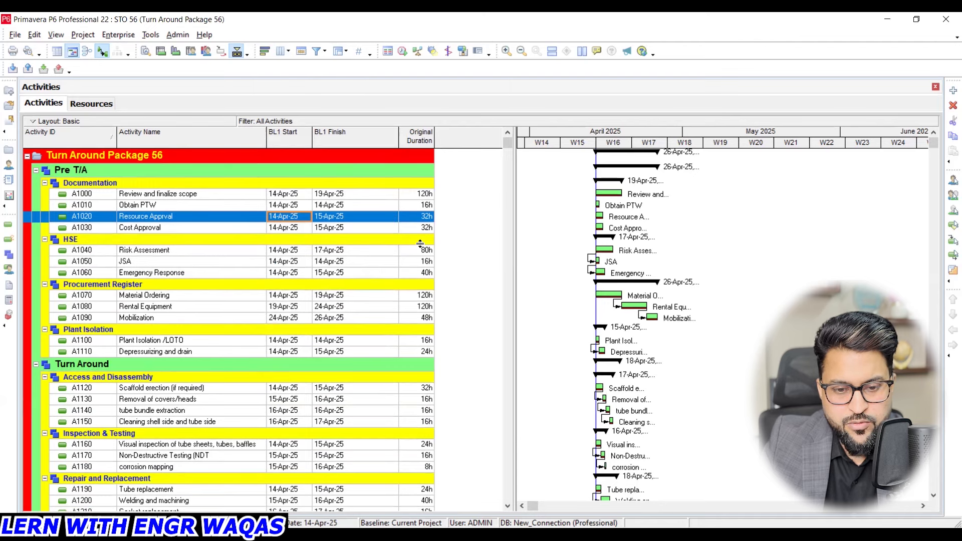
- Turn on Show Group Totals and add the Title and ID / Code to the WBS band labels
left_click(340, 51)
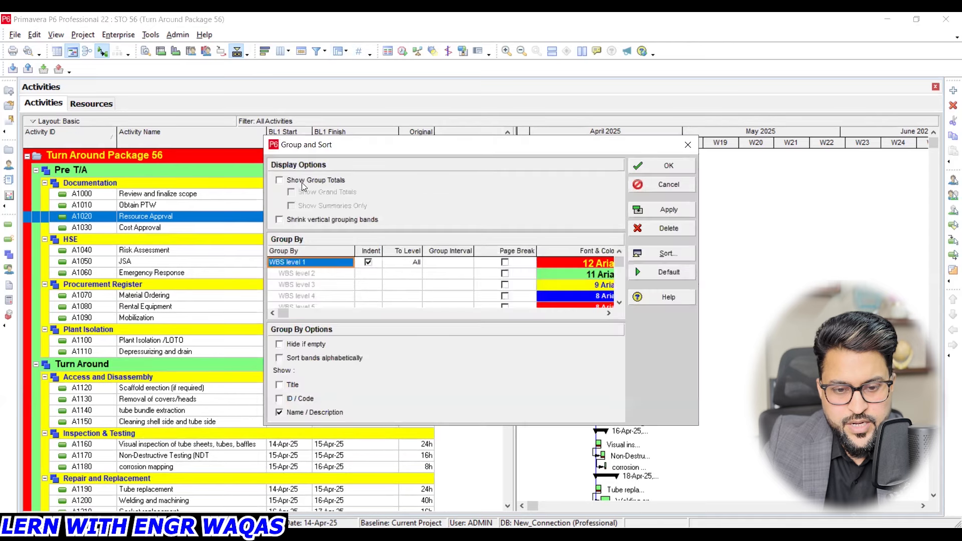
left_click(303, 181)
left_click(293, 385)
left_click(295, 398)
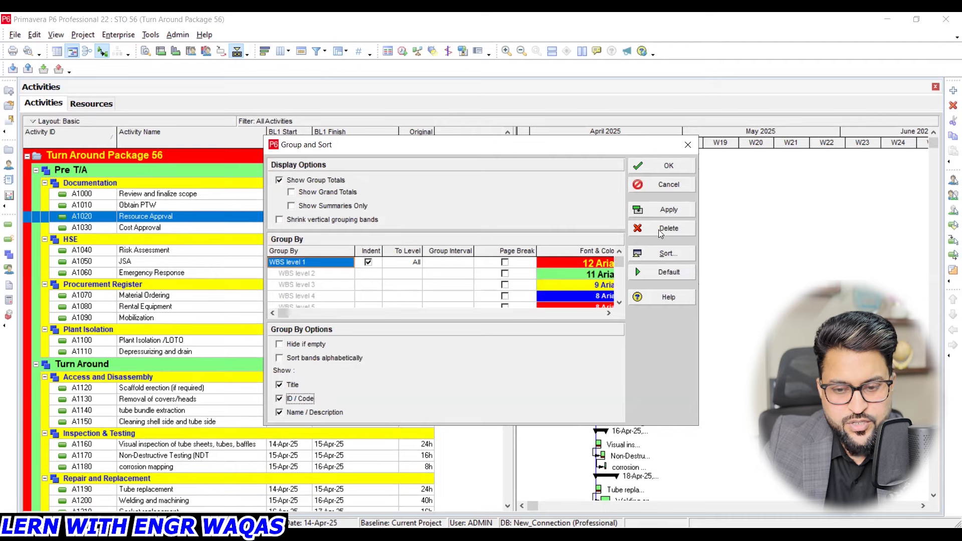
left_click(666, 211)
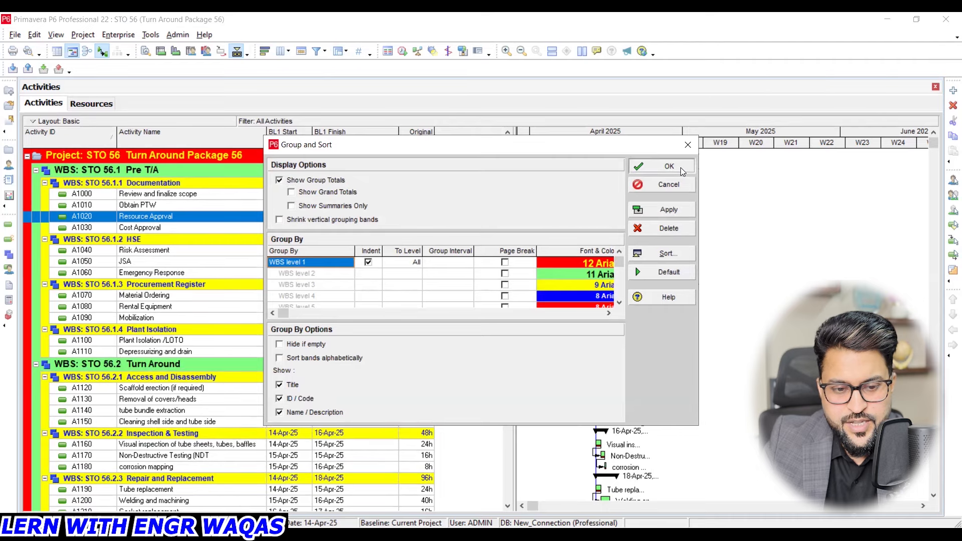
left_click(680, 168)
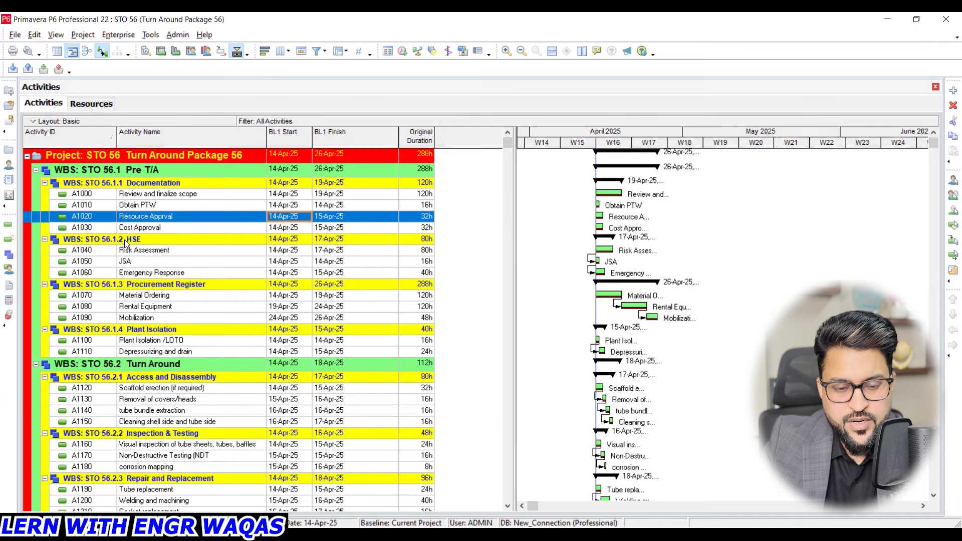
- Hide the Name / Description from the WBS band labels
left_click(346, 53)
left_click(314, 412)
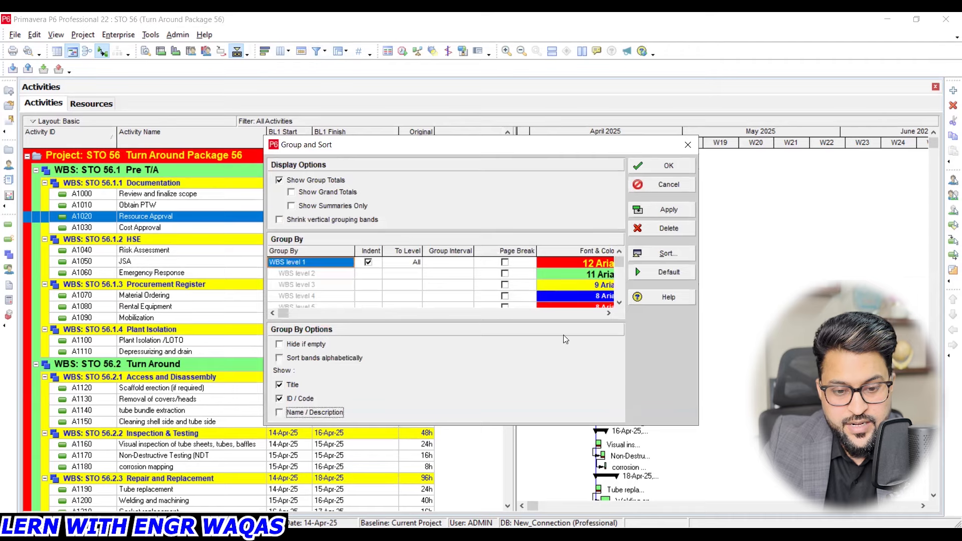
left_click(681, 210)
left_click(682, 165)
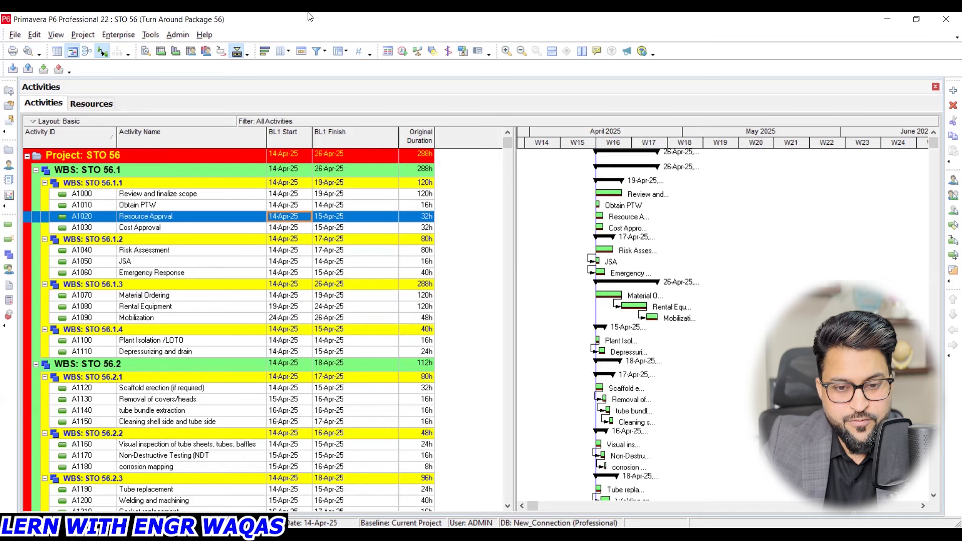
- Show only the Name / Description in the WBS band labels, with Title and ID / Code turned off
left_click(341, 52)
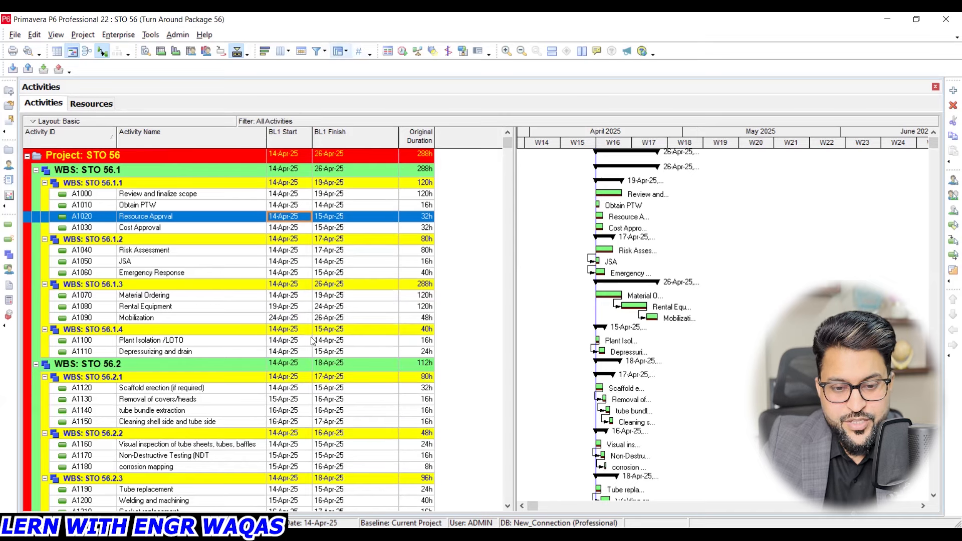
left_click(293, 410)
left_click(296, 398)
left_click(292, 384)
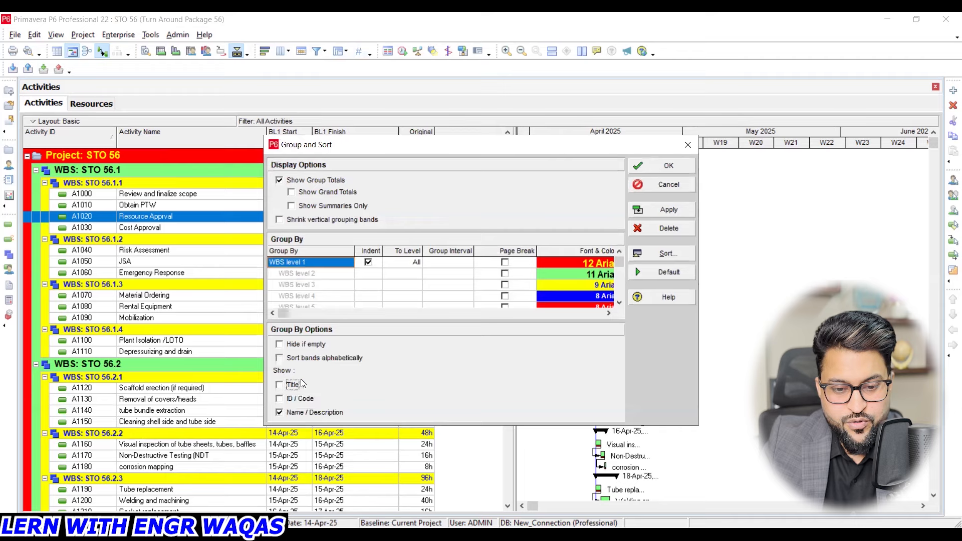
left_click(646, 211)
left_click(672, 169)
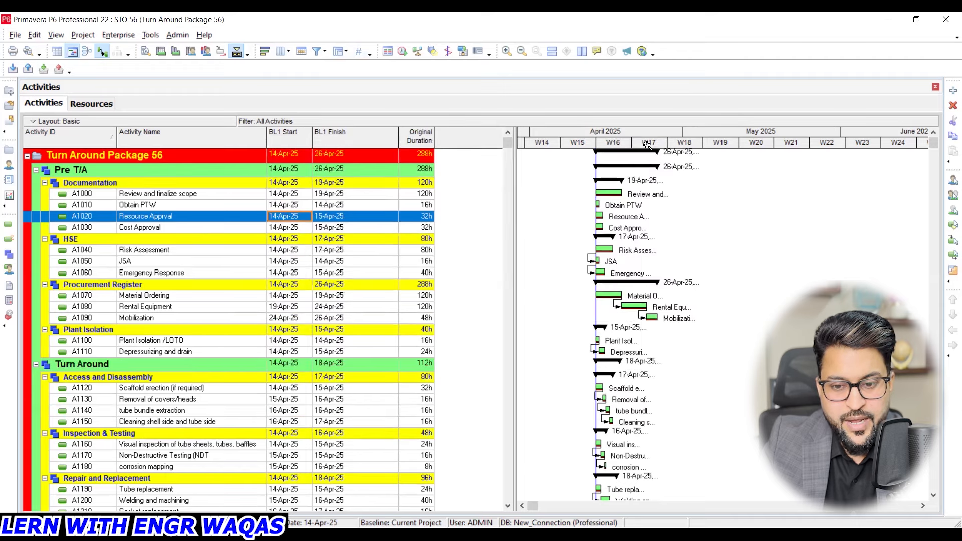
left_click_drag(648, 146, 676, 146)
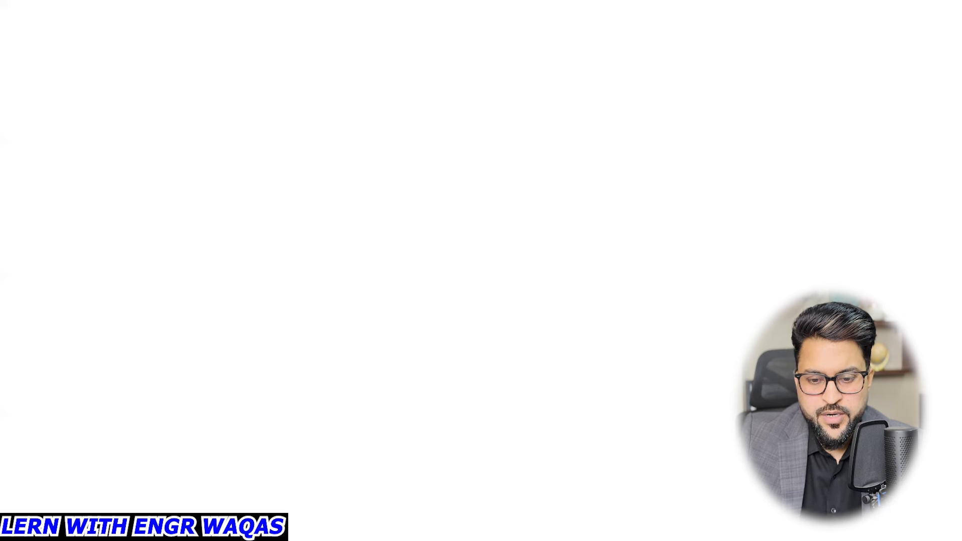
key("Right")
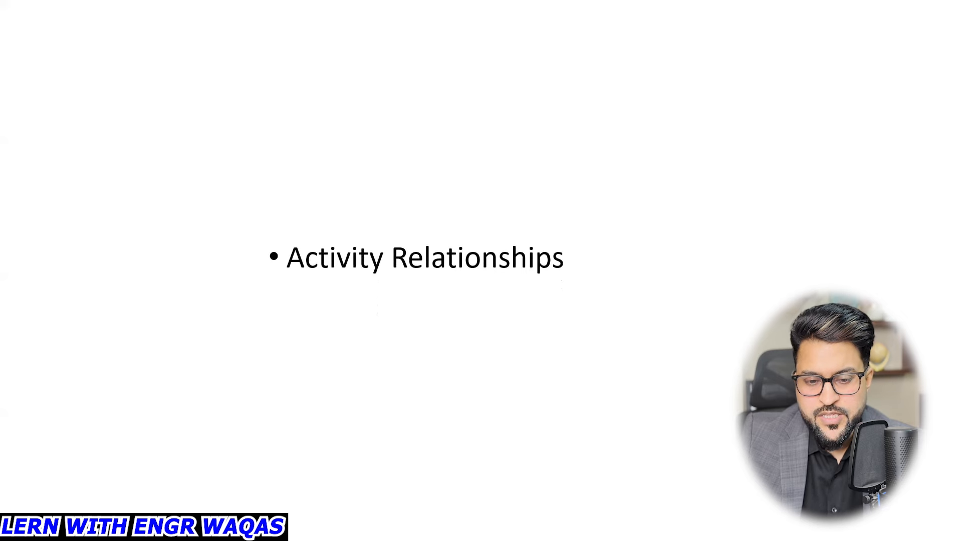
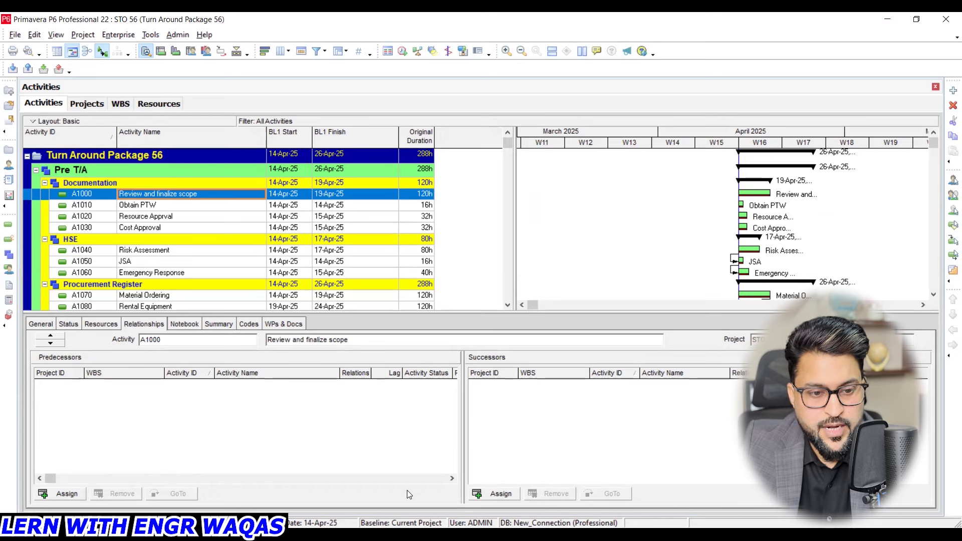
mouse_move(102, 359)
left_mouse_down()
mouse_move(32, 349)
mouse_move(97, 368)
mouse_move(101, 350)
left_mouse_up()
mouse_move(531, 362)
left_mouse_down()
mouse_move(466, 344)
mouse_move(526, 370)
mouse_move(515, 354)
left_mouse_up()
left_click_drag(456, 372, 533, 409)
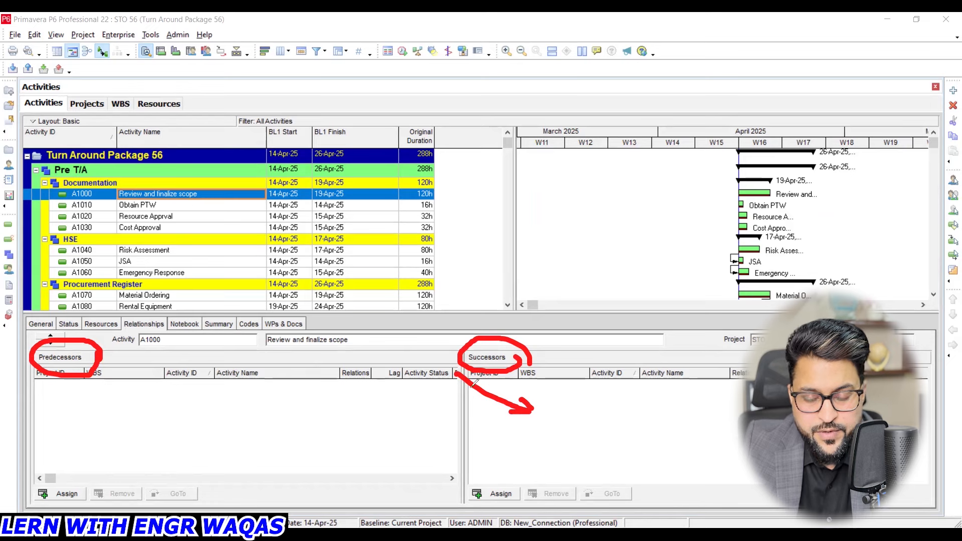
mouse_move(358, 334)
left_mouse_down()
mouse_move(258, 341)
mouse_move(306, 350)
mouse_move(357, 346)
mouse_move(356, 333)
left_mouse_up()
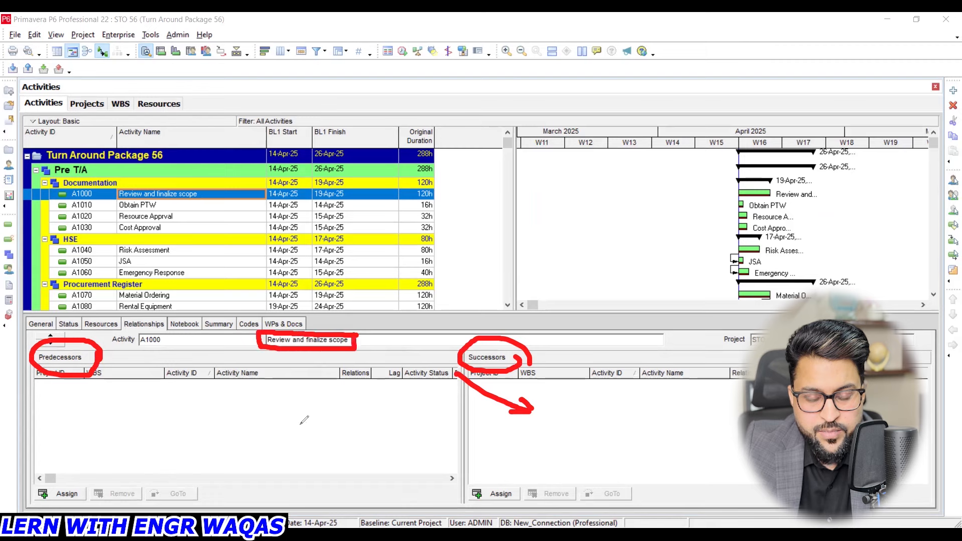
left_click_drag(229, 410, 212, 438)
mouse_move(364, 316)
left_mouse_down()
mouse_move(371, 325)
mouse_move(393, 314)
left_mouse_up()
left_click_drag(198, 414, 246, 427)
mouse_move(521, 485)
left_mouse_down()
mouse_move(489, 476)
mouse_move(470, 496)
mouse_move(520, 508)
mouse_move(523, 477)
left_mouse_up()
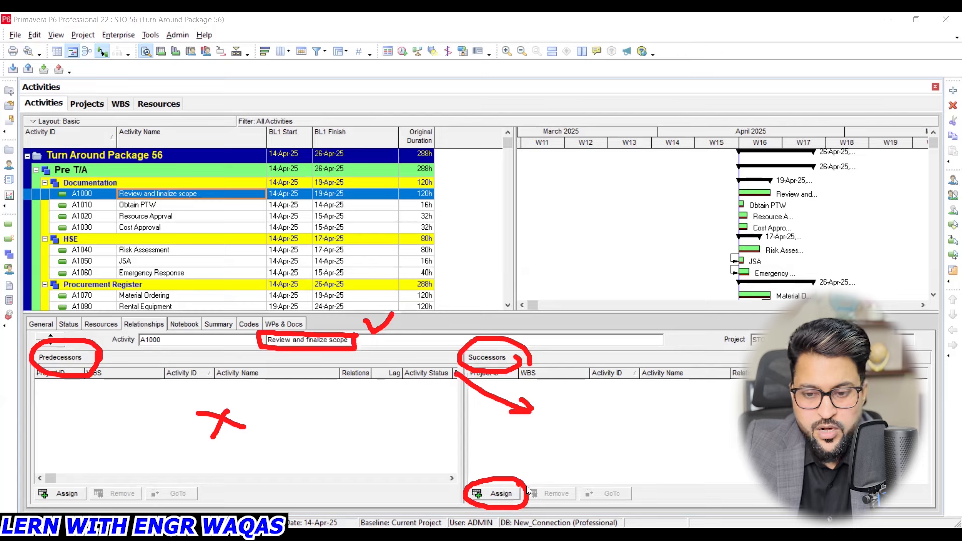
- Assign Obtain PTW (A1010) as a successor of Review and finalize scope (A1000) and check the relationship from both activities
left_click(503, 493)
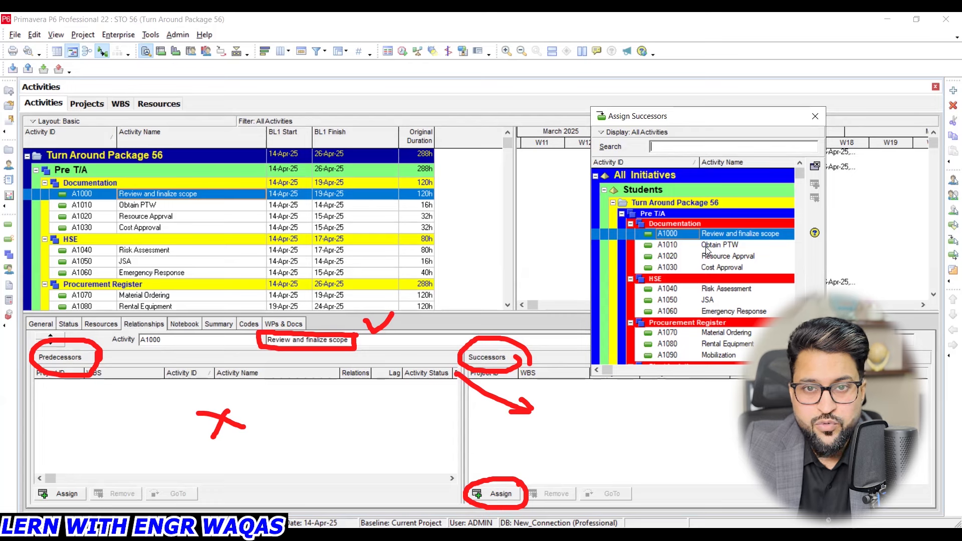
left_click(735, 246)
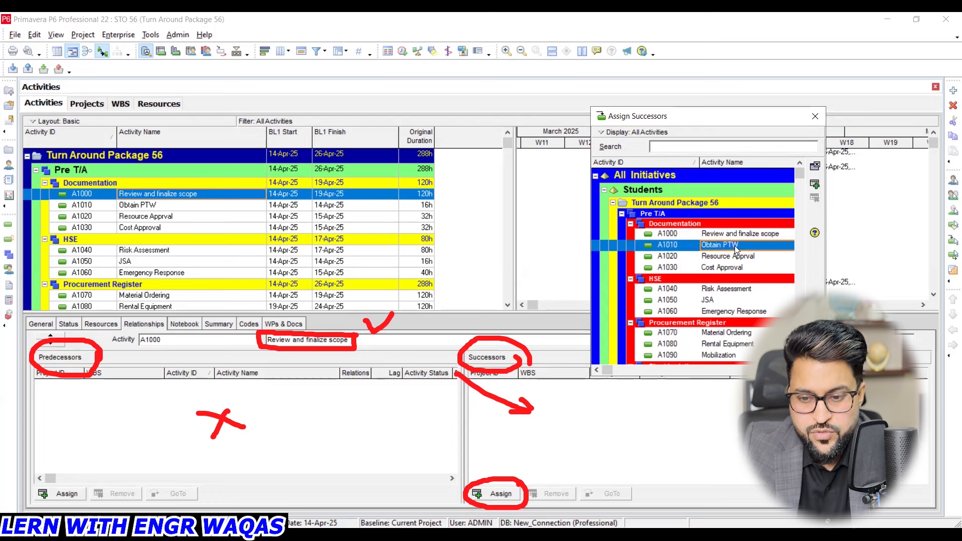
left_click(816, 187)
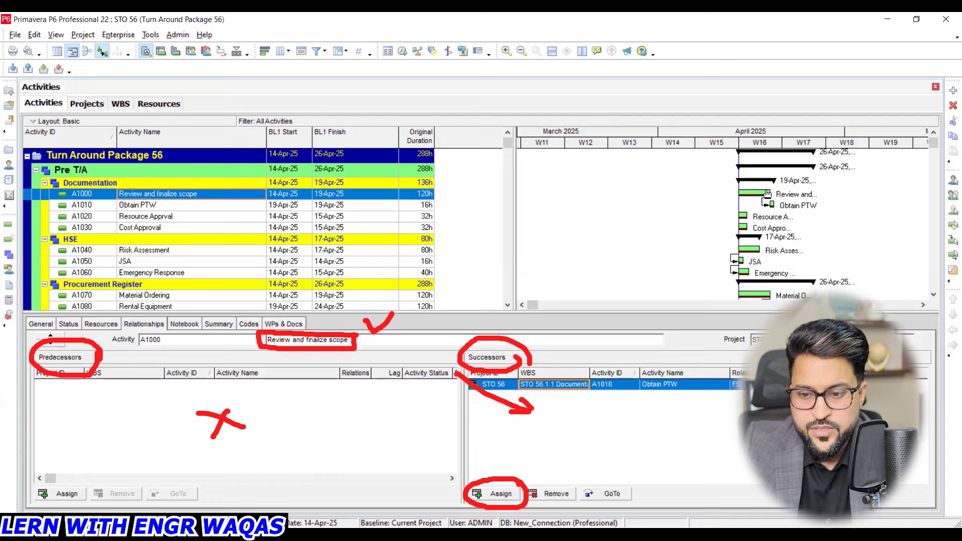
key("Escape")
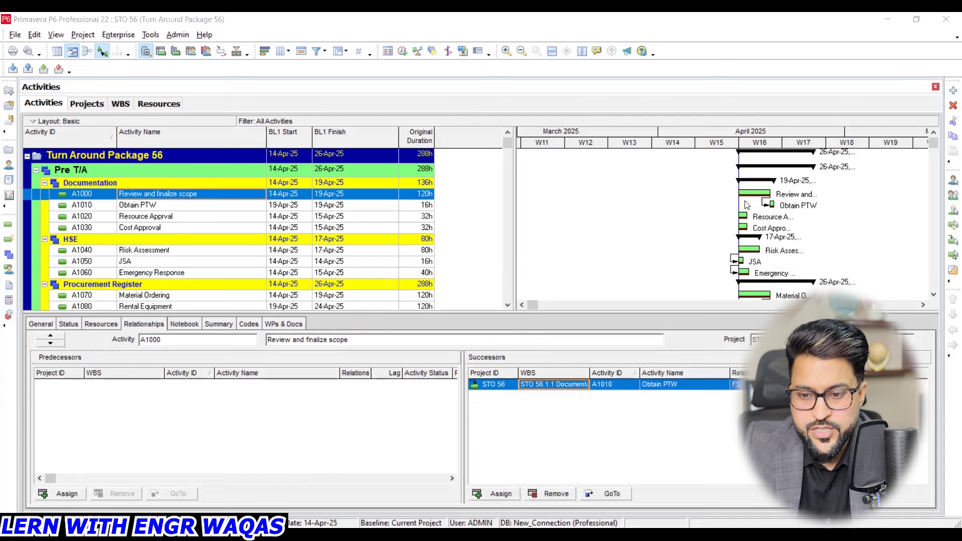
left_click(178, 206)
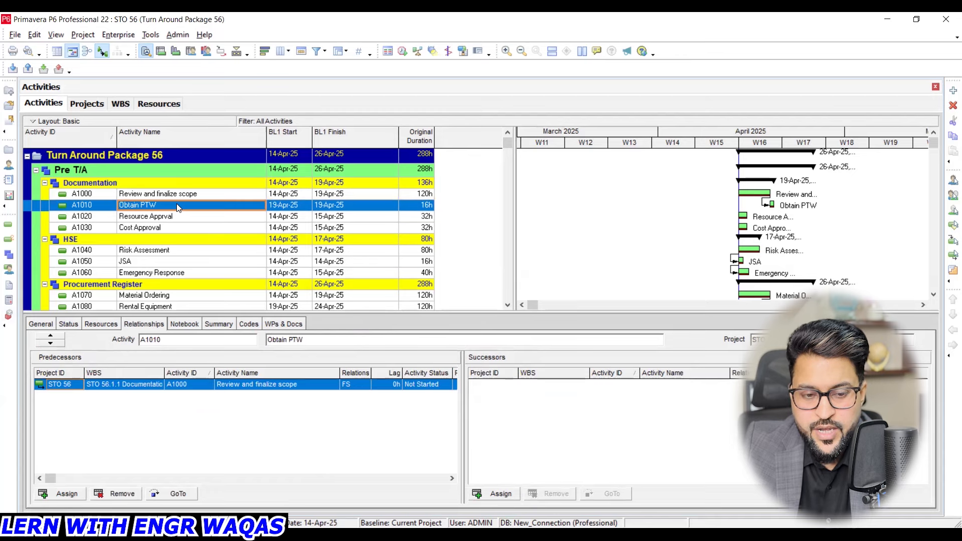
left_click(178, 195)
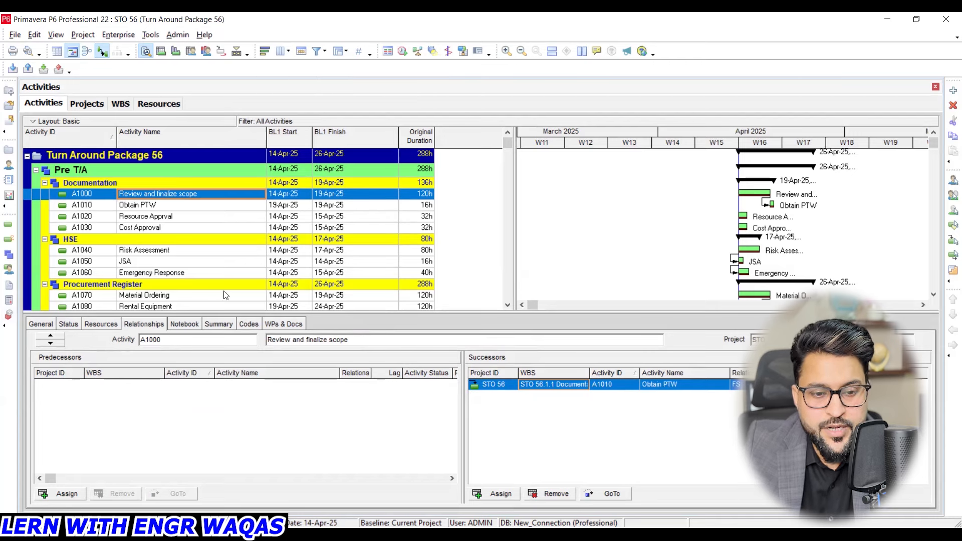
- Assign activity A1020, the resource approval, as a successor of Obtain PTW (A1010)
left_click(149, 208)
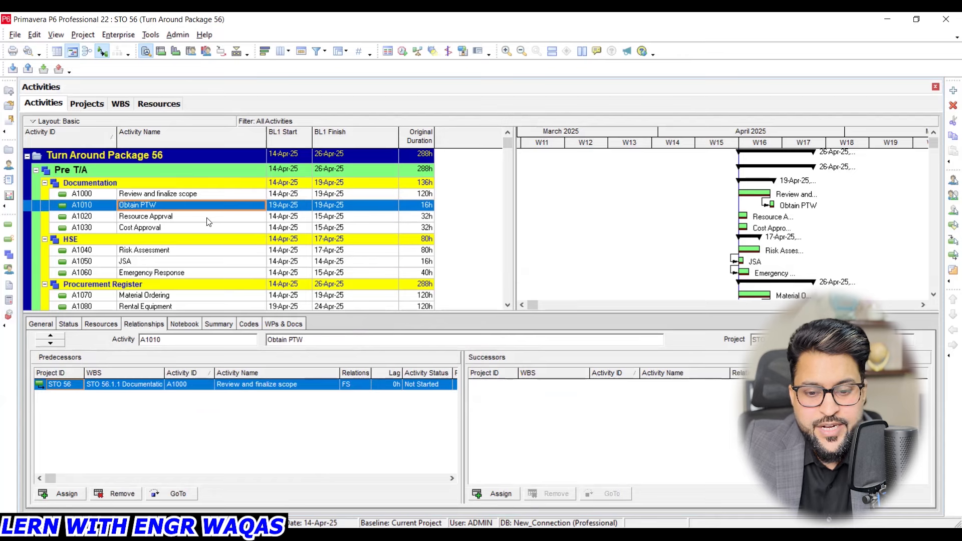
left_click(512, 493)
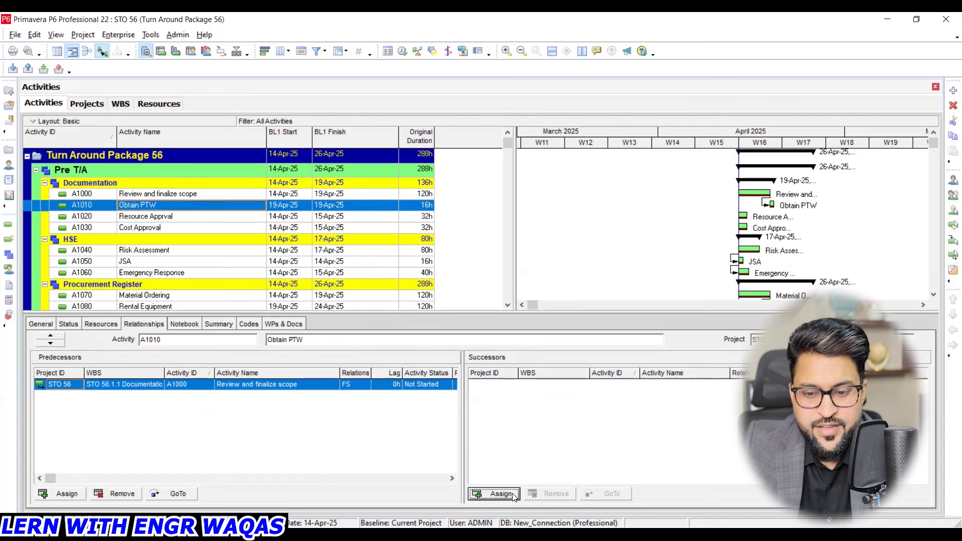
left_click(726, 256)
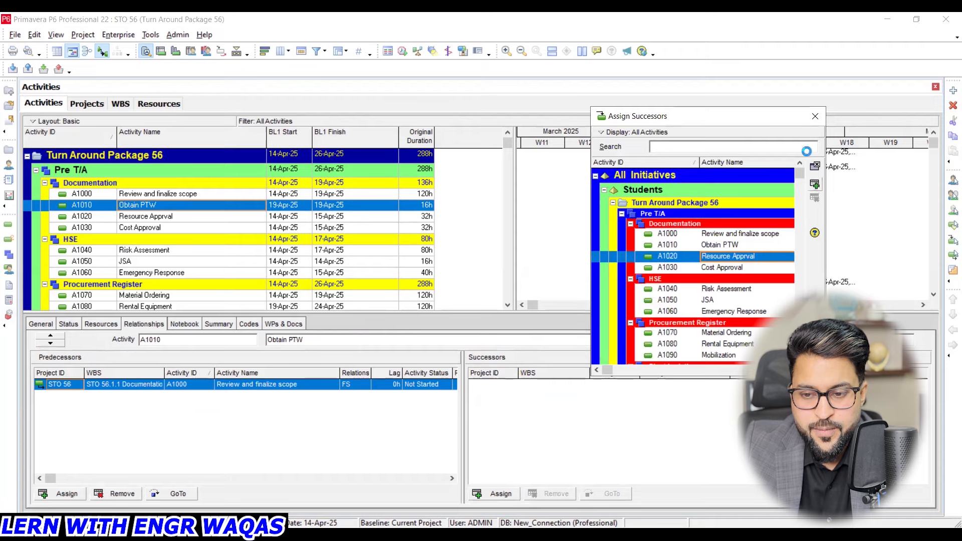
left_click(815, 118)
- Assign Cost Approval (A1030) as a successor of activity A1020 and check the chain in the Gantt chart
left_click(131, 216)
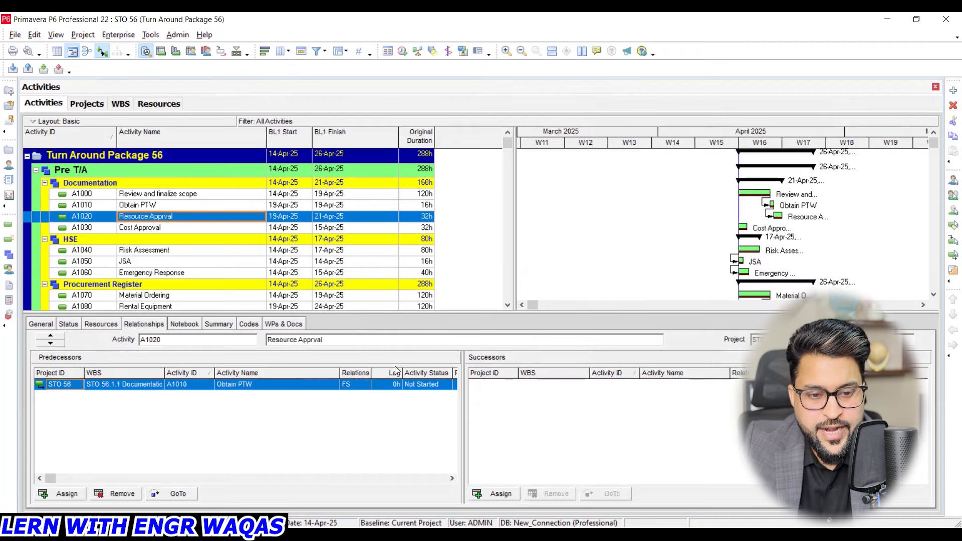
left_click(497, 493)
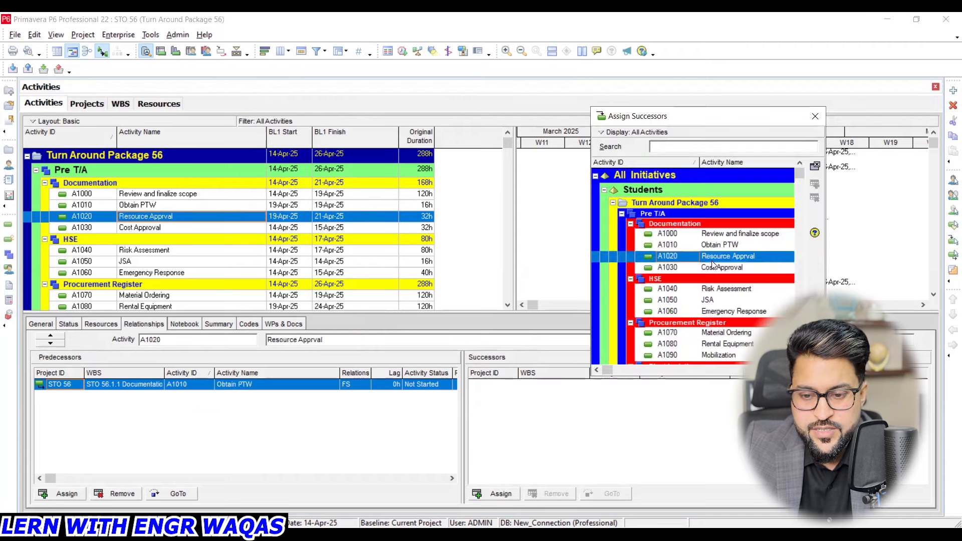
left_click(716, 267)
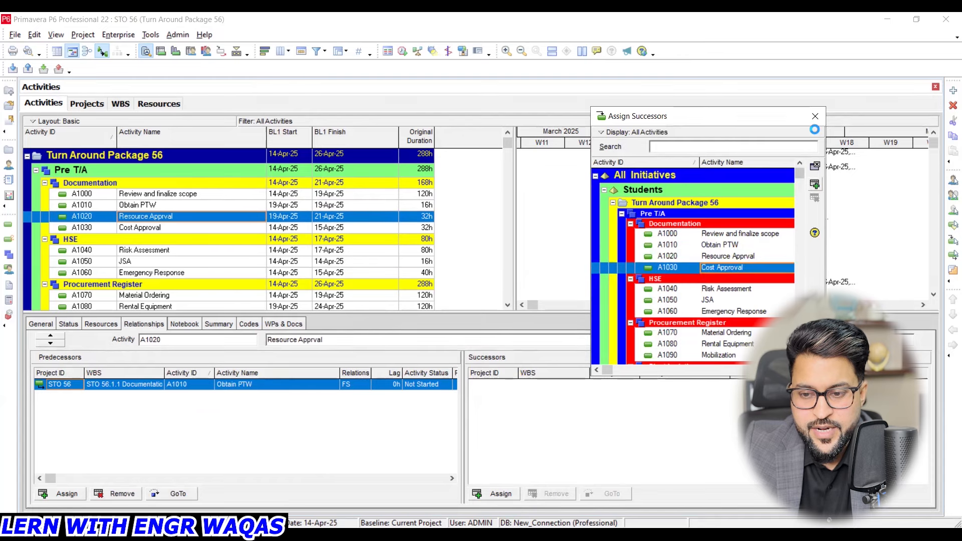
left_click(814, 184)
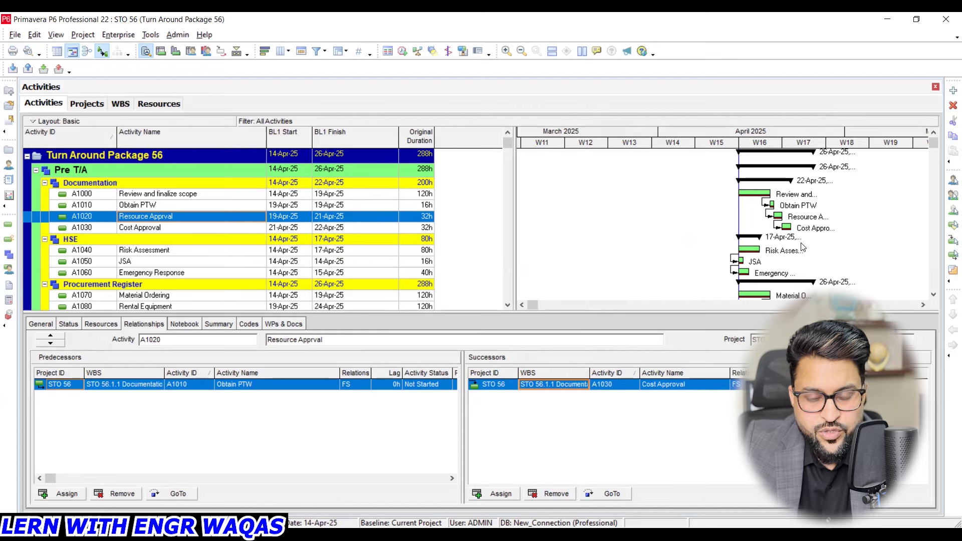
left_click_drag(771, 132, 620, 131)
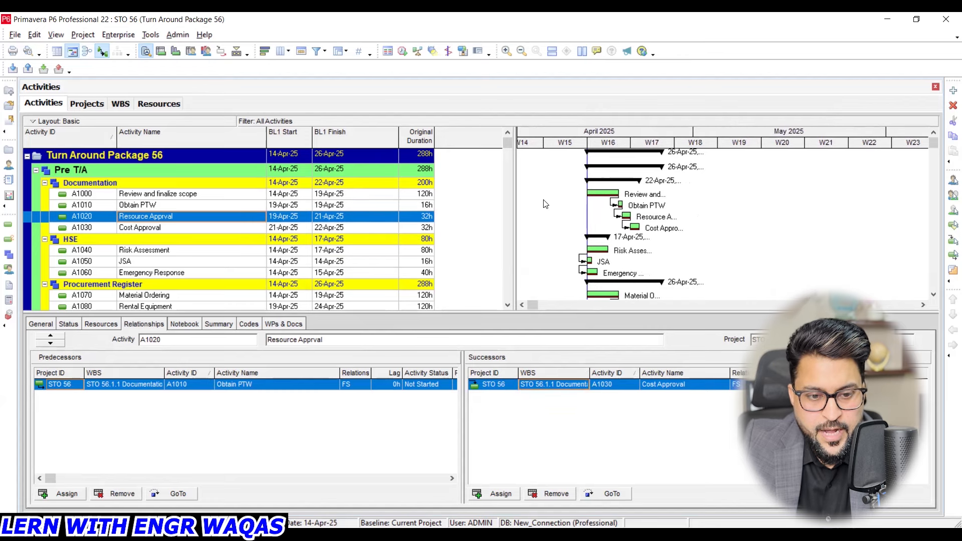
- Change the relationship from activity A1020 to its successor Cost Approval (A1030) to SS
left_click(212, 228)
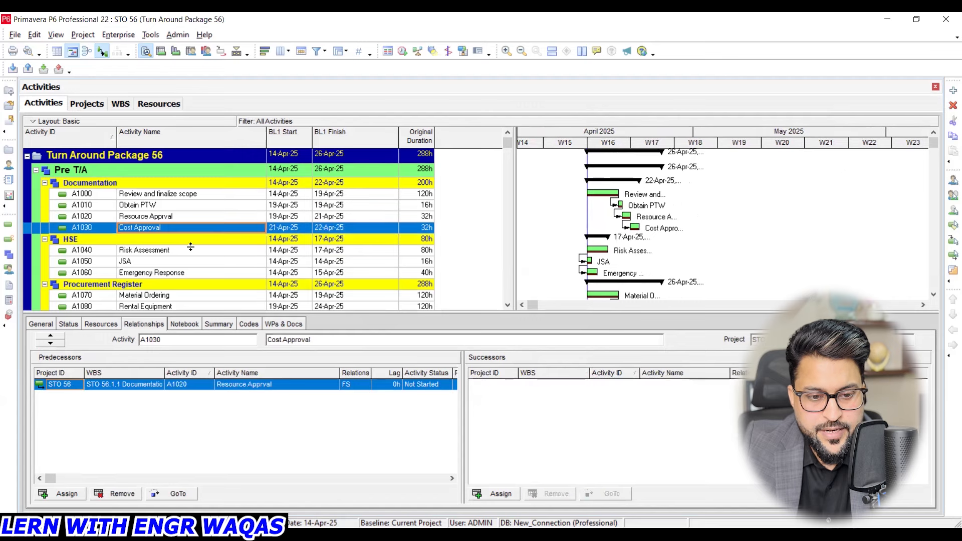
left_click(194, 215)
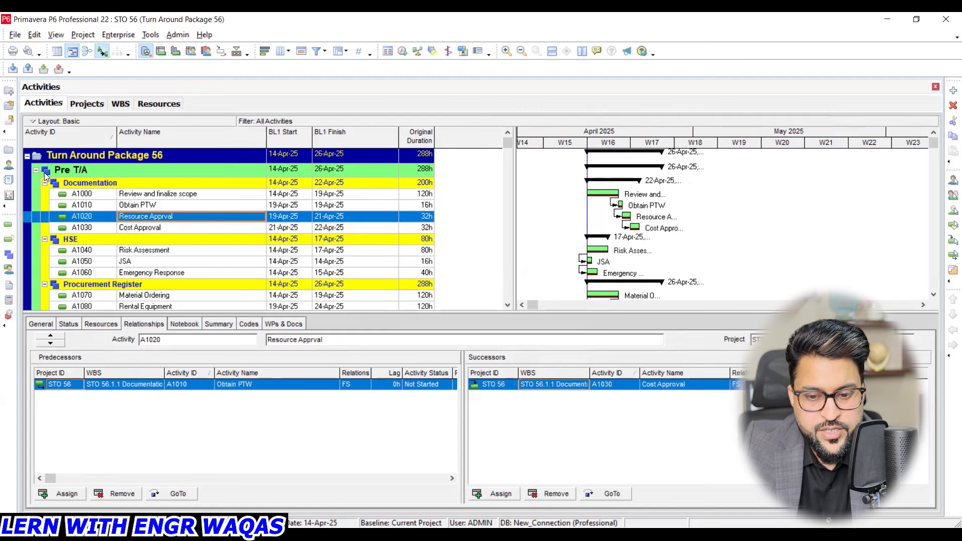
left_click(829, 426)
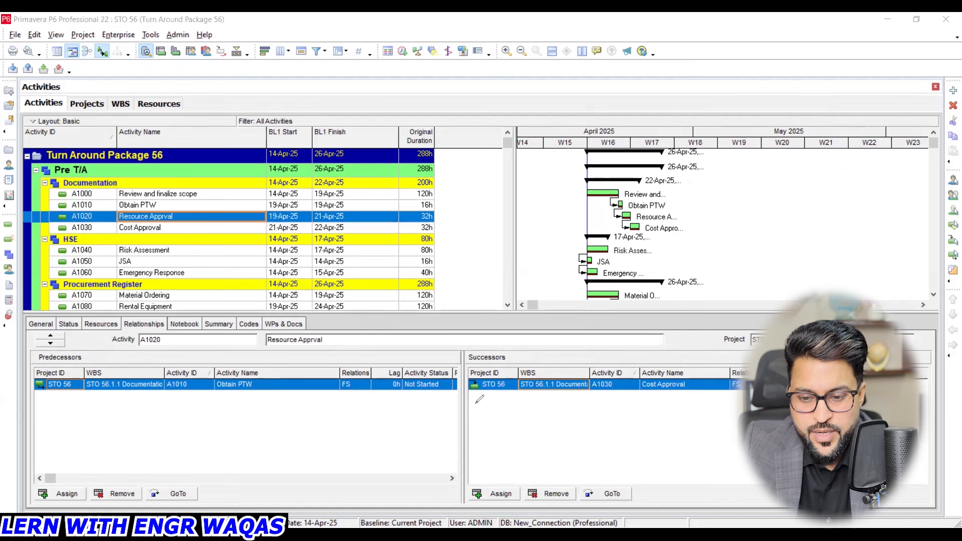
left_click_drag(473, 404, 663, 404)
mouse_move(748, 351)
left_mouse_down()
mouse_move(720, 370)
mouse_move(741, 409)
mouse_move(776, 373)
mouse_move(737, 353)
left_mouse_up()
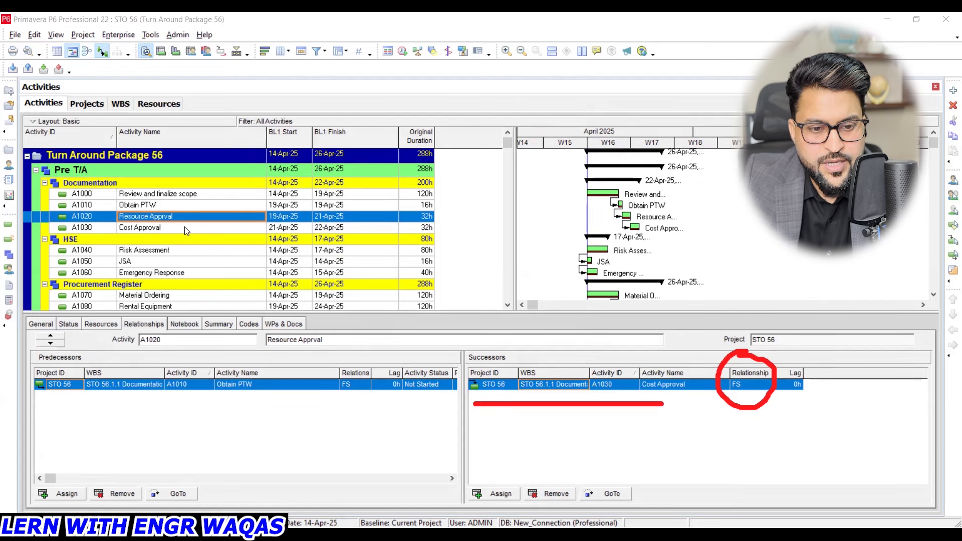
left_click(763, 384)
left_click(765, 384)
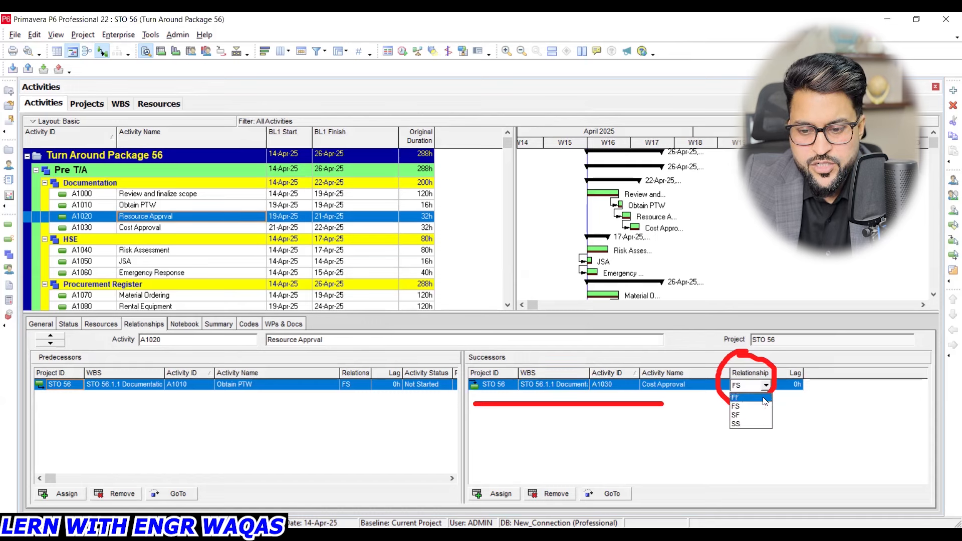
left_click(762, 425)
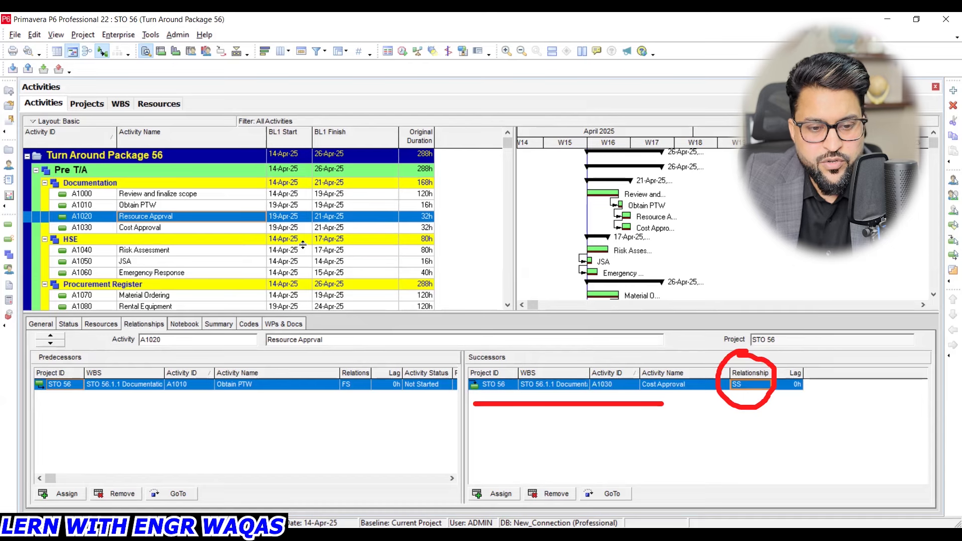
- Review the relationships of the HSE activities Risk Assessment, JSA and Emergency Response, and examine the links of the following WBS groups
scroll(239, 213, "down", 1)
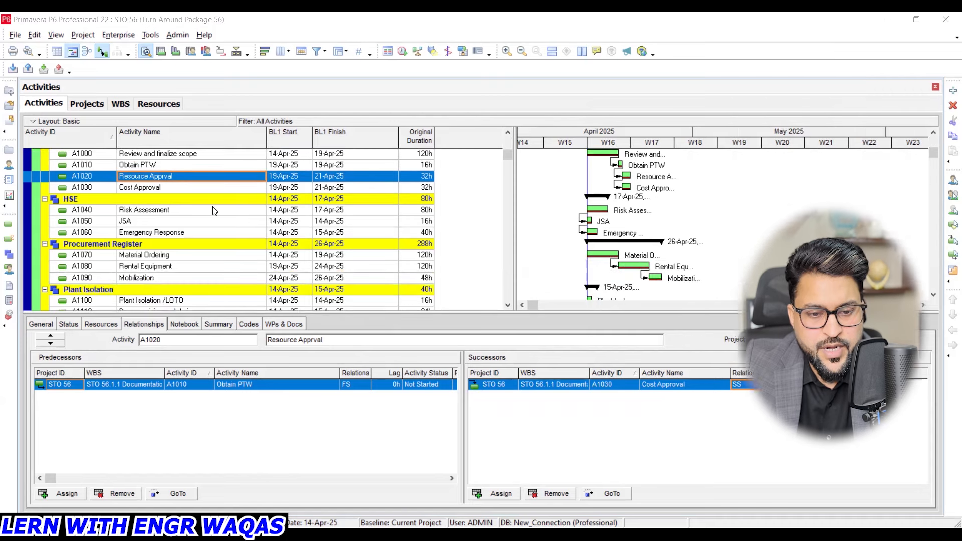
left_click(211, 209)
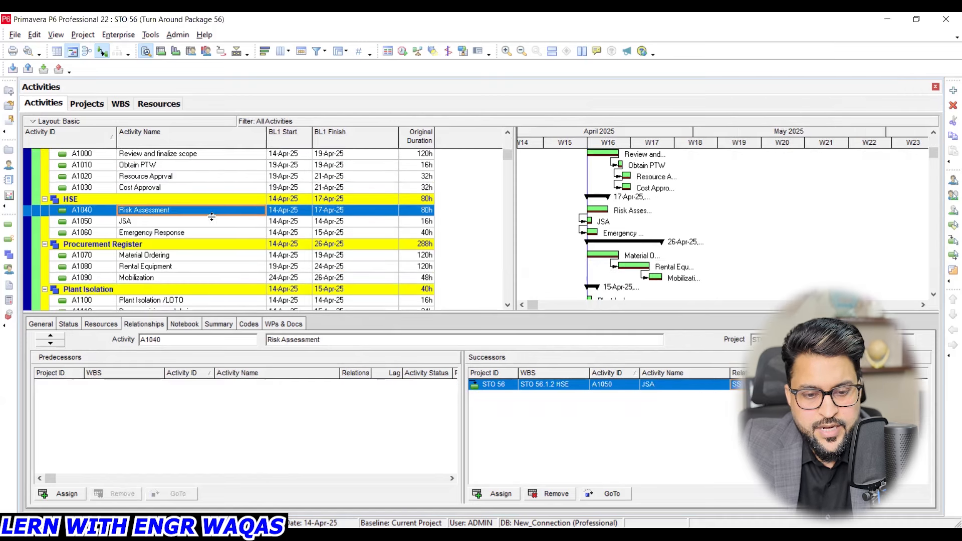
left_click(209, 223)
left_click(206, 232)
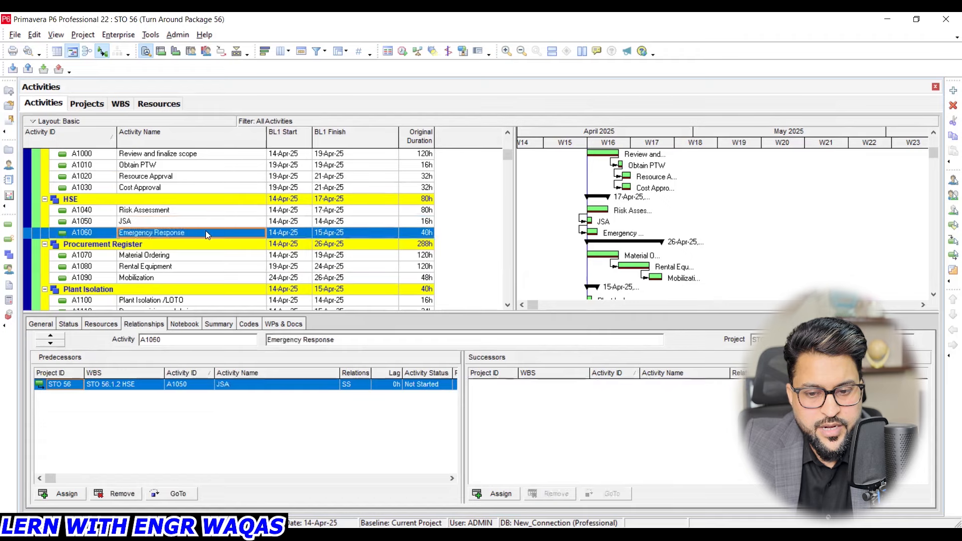
scroll(206, 231, "down", 1)
scroll(205, 235, "down", 4)
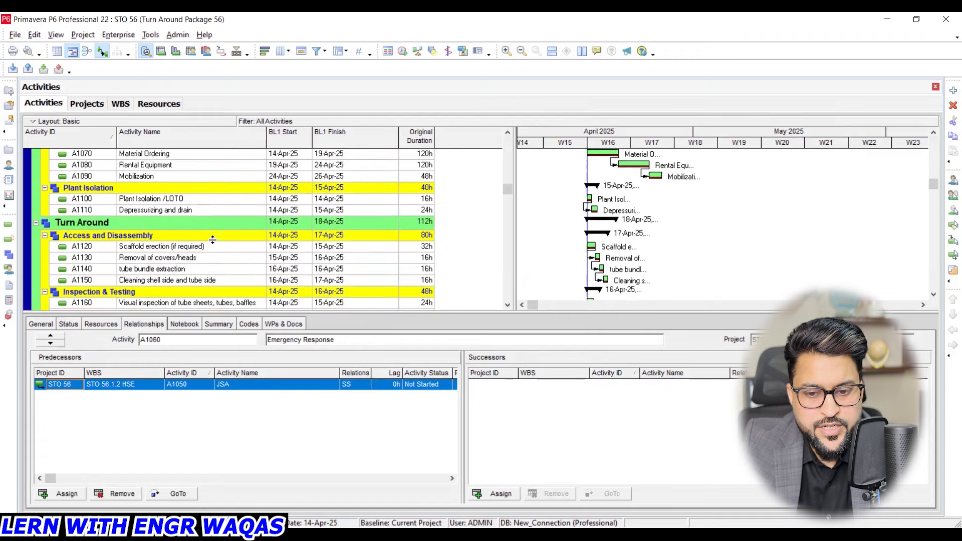
scroll(212, 239, "down", 3)
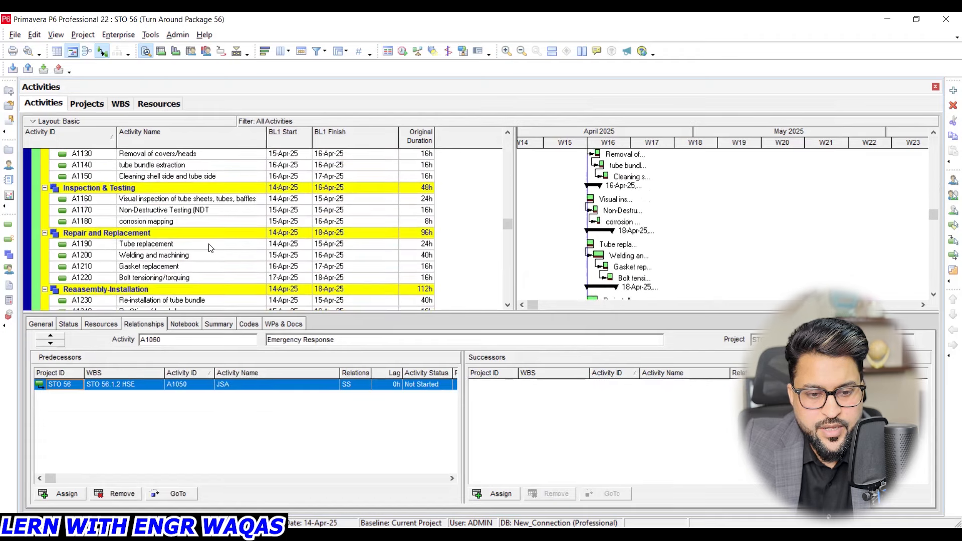
- Select the Repair and Replacement activities A1190 through A1220 together and link them in sequence
left_click(209, 246)
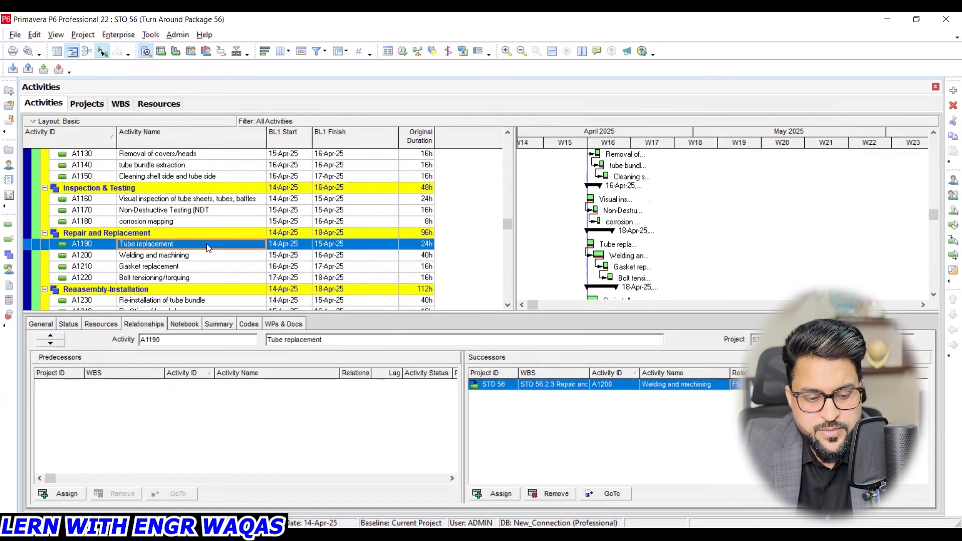
left_click(208, 279, "shift")
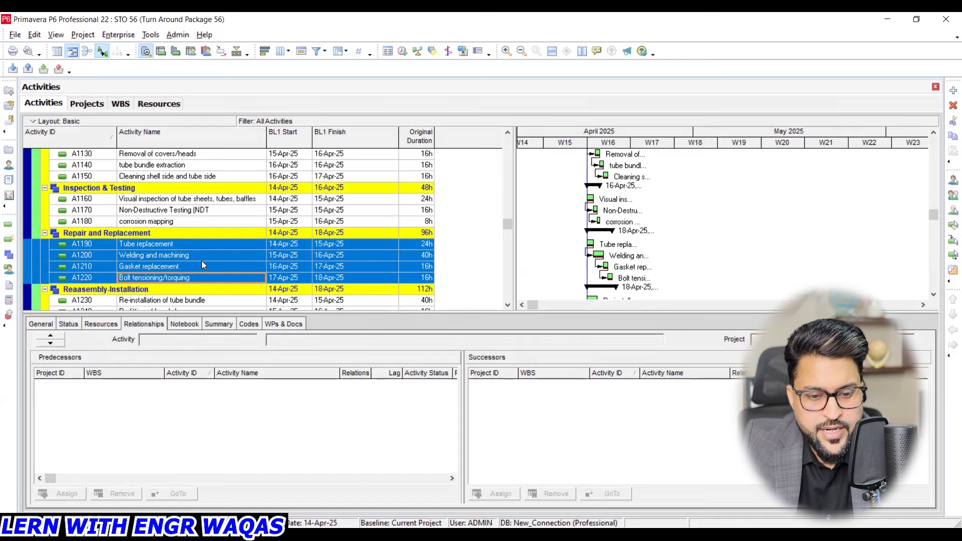
right_click(201, 260)
left_click(247, 398)
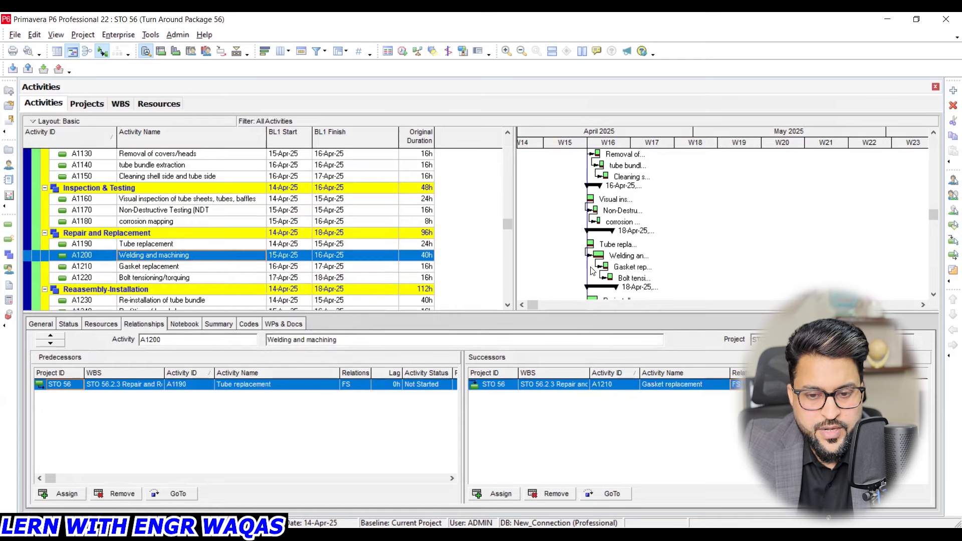
- Switch to the WBS view, hide its bottom details and bring April 2025 into view on the Gantt timescale
left_click_drag(506, 223, 507, 142)
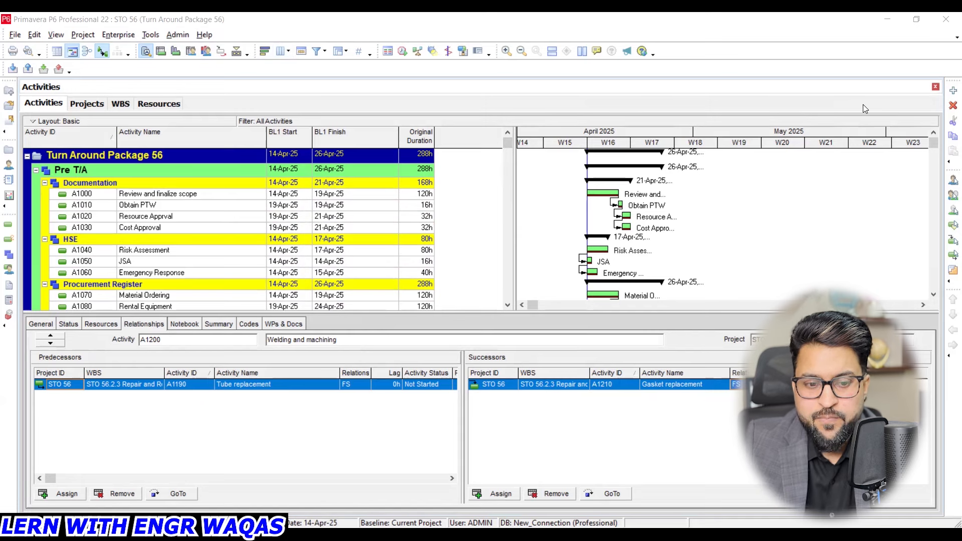
left_click(117, 104)
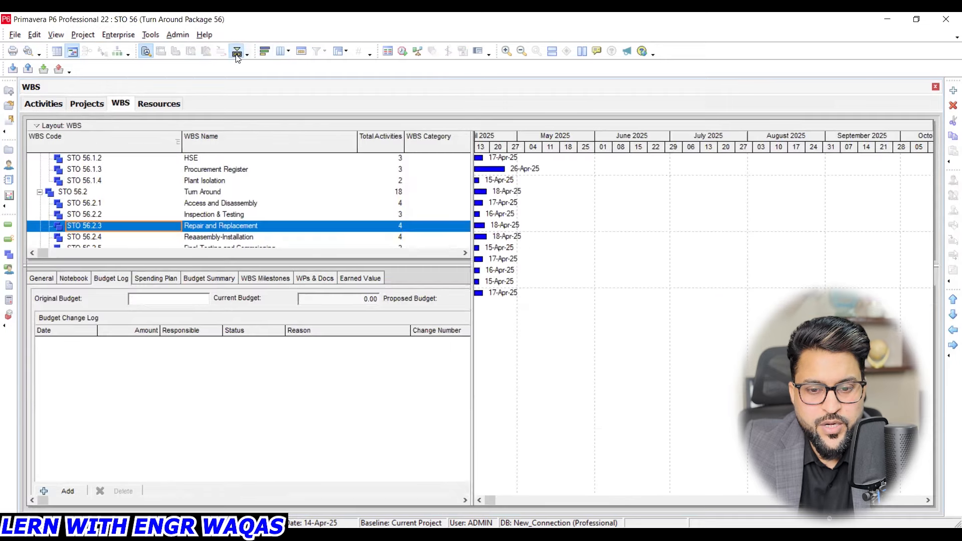
left_click(237, 50)
left_click_drag(499, 147, 692, 138)
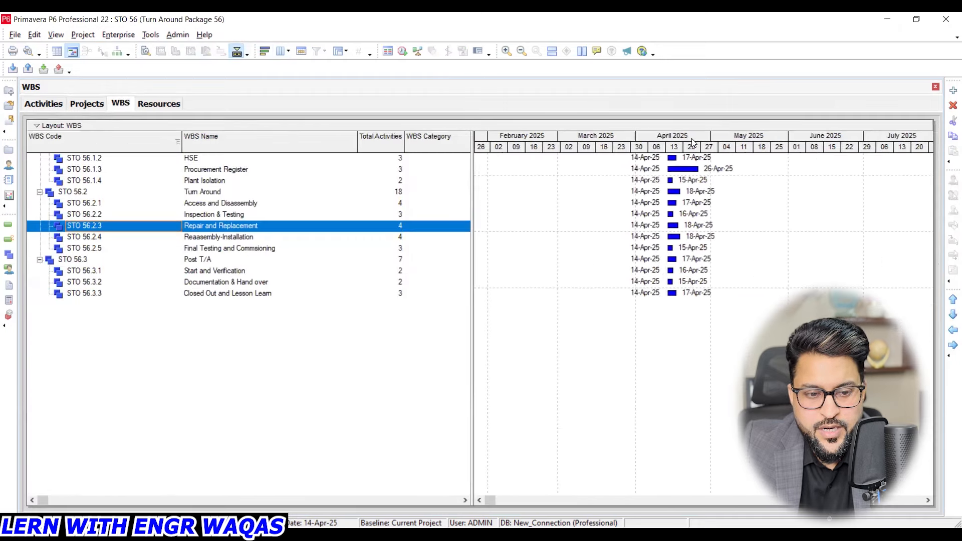
scroll(246, 219, "up", 1)
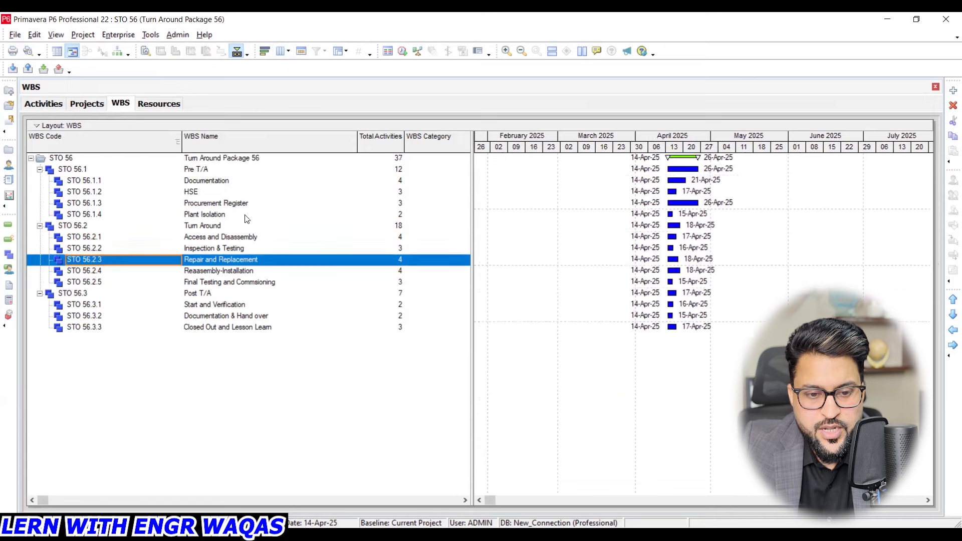
- Review the Pre T/A elements Documentation, HSE, Procurement Register and Plant Isolation in the WBS view
left_click(218, 181)
left_click(201, 190)
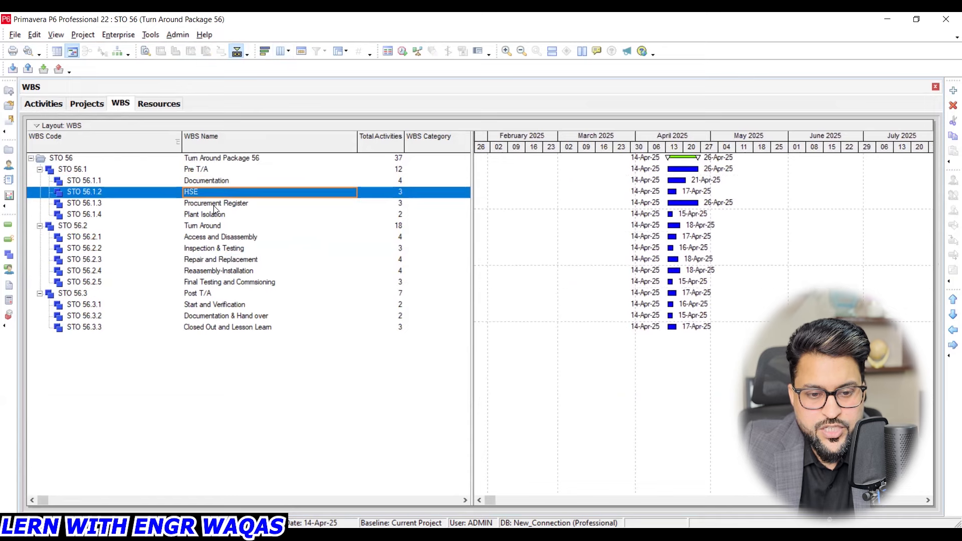
left_click(214, 206)
left_click(214, 217)
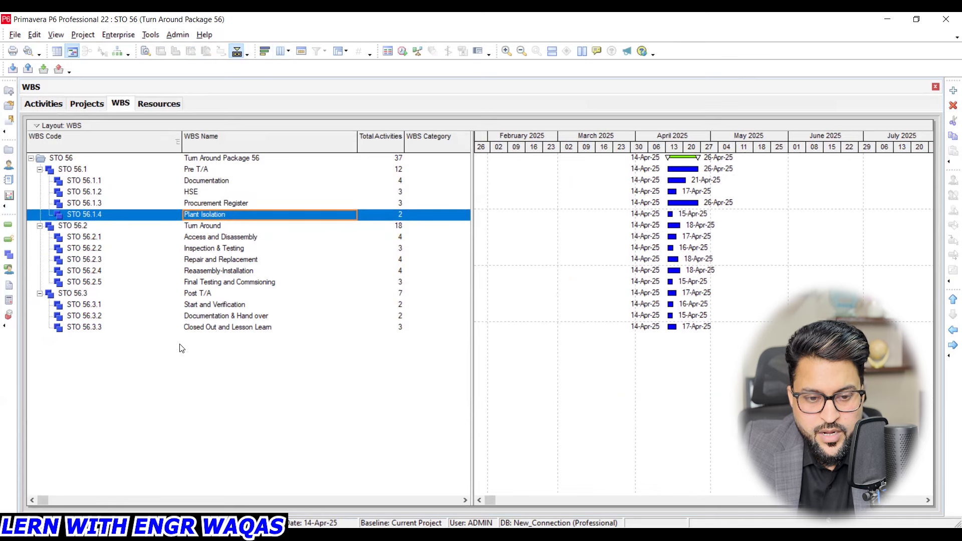
- Return to the Activities view and examine the relationships of the opening activities in the Documentation, HSE, Procurement Register and Plant Isolation groups
left_click(43, 104)
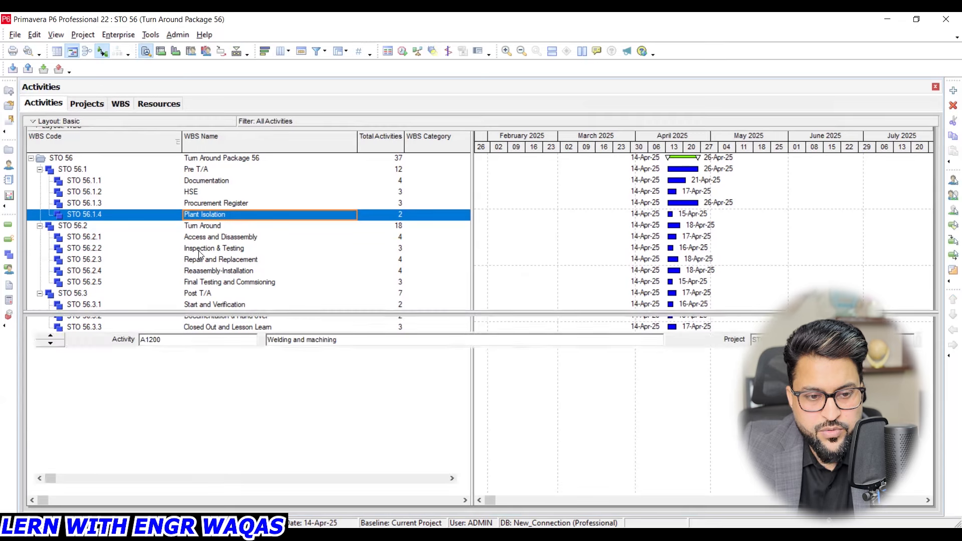
left_click(157, 229)
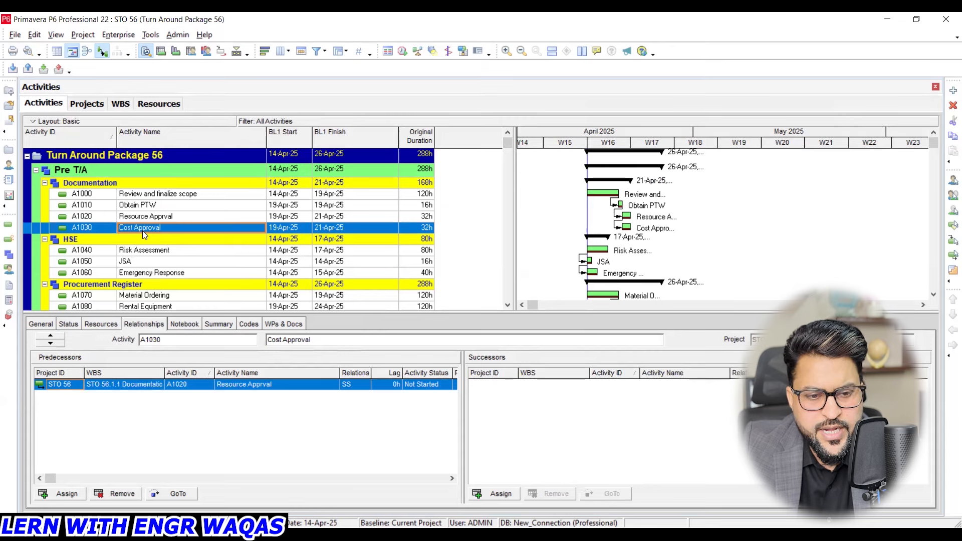
left_click(141, 196)
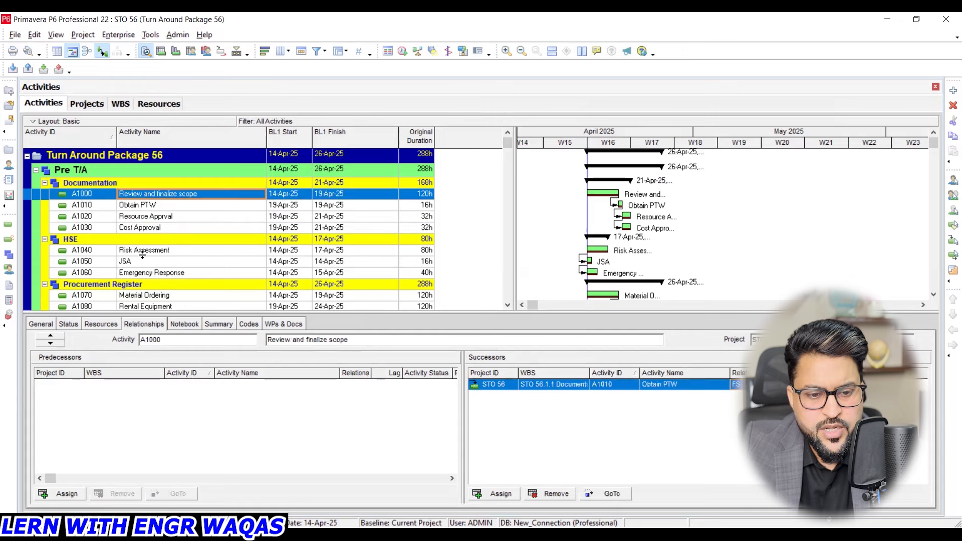
left_click(145, 253)
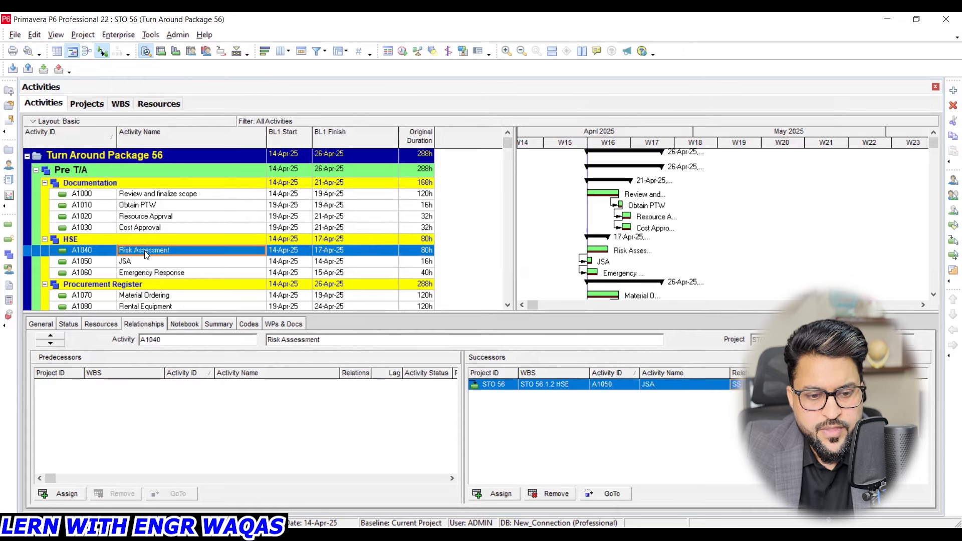
scroll(148, 249, "down", 1)
left_click(147, 257)
scroll(157, 261, "down", 1)
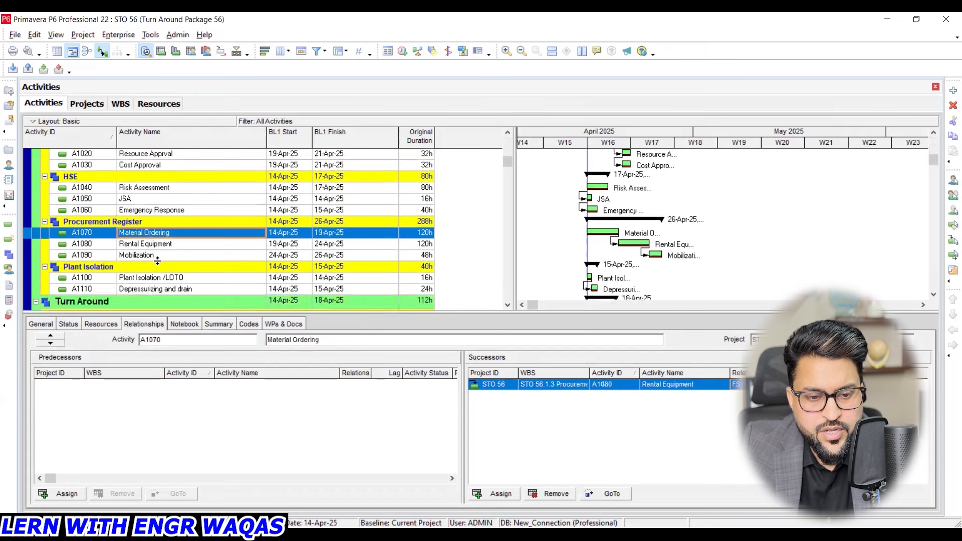
left_click(158, 280)
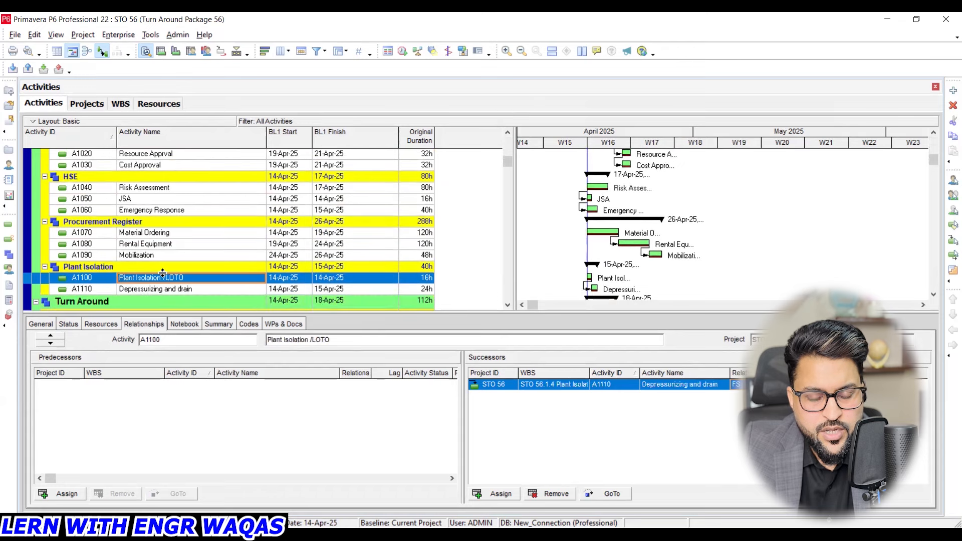
scroll(163, 272, "up", 3)
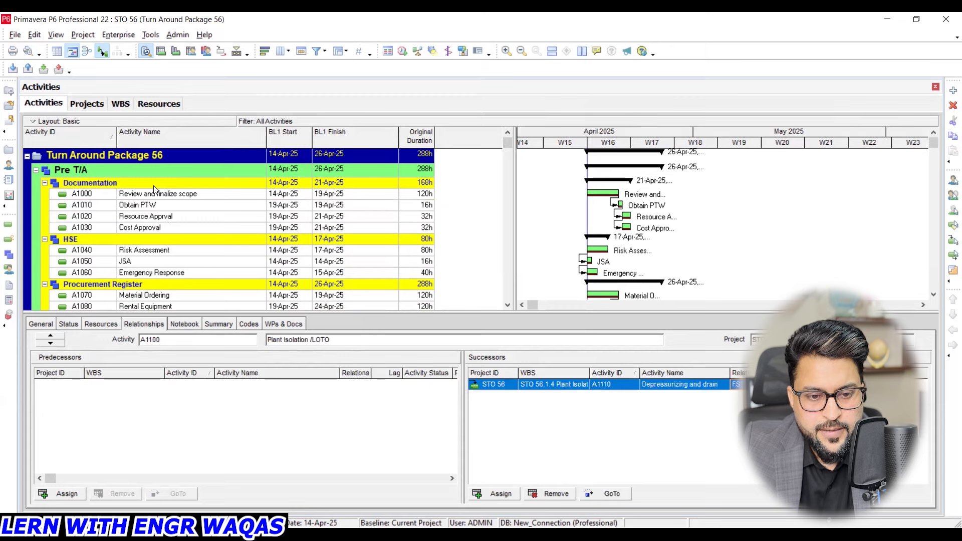
left_click(158, 194)
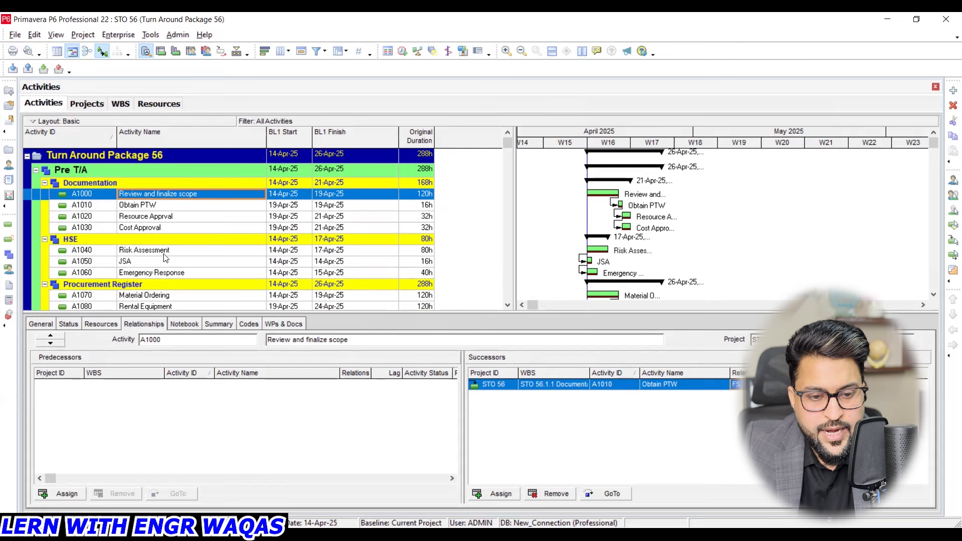
- Examine the Turn Around links of Scaffold erection (A1120), Cleaning shell side and tube side (A1150) and Visual inspection (A1160)
scroll(168, 258, "down", 1)
scroll(167, 258, "up", 1)
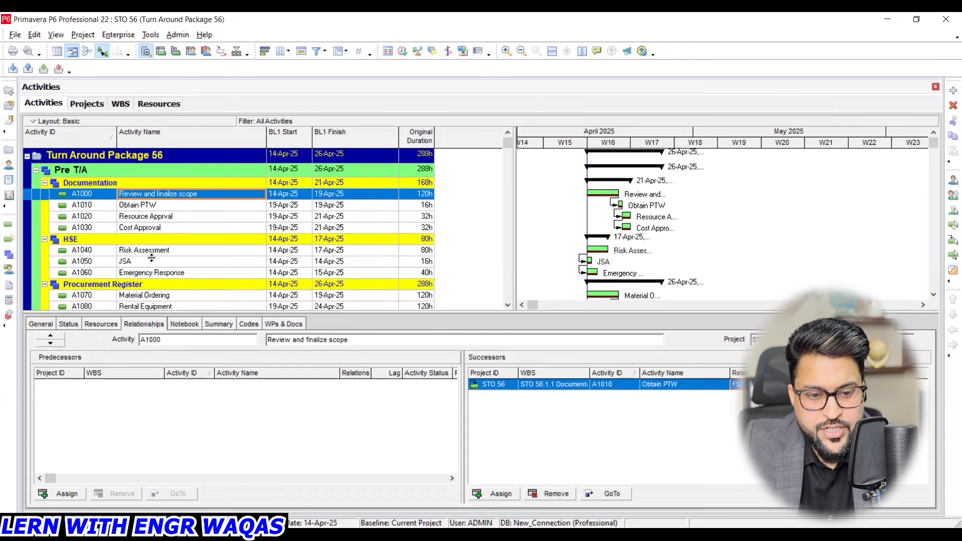
scroll(153, 253, "down", 1)
scroll(151, 227, "up", 1)
scroll(152, 226, "down", 4)
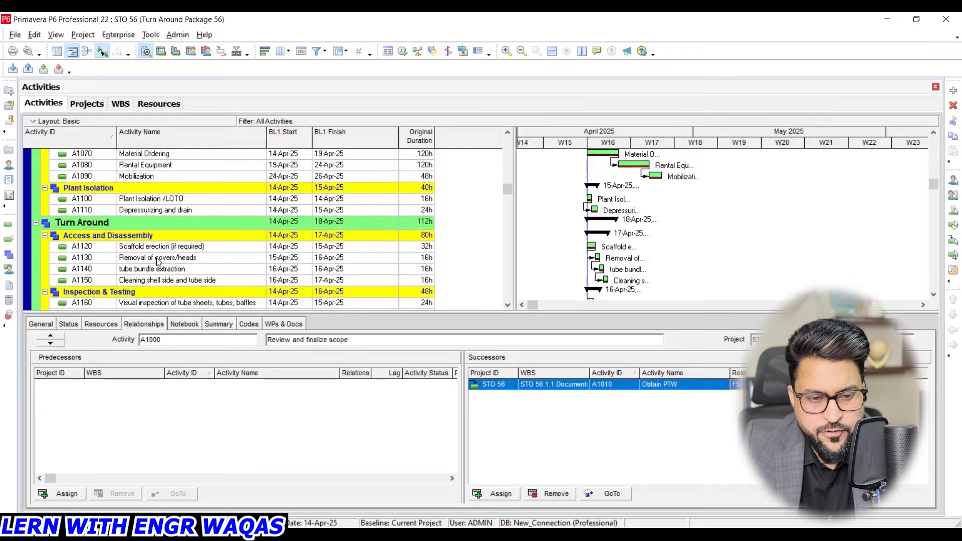
scroll(159, 261, "down", 1)
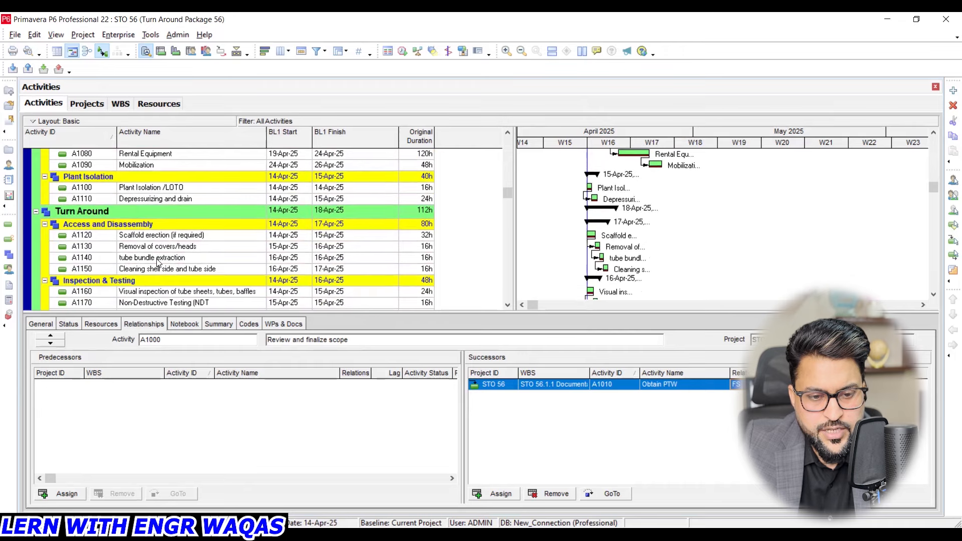
left_click(146, 236)
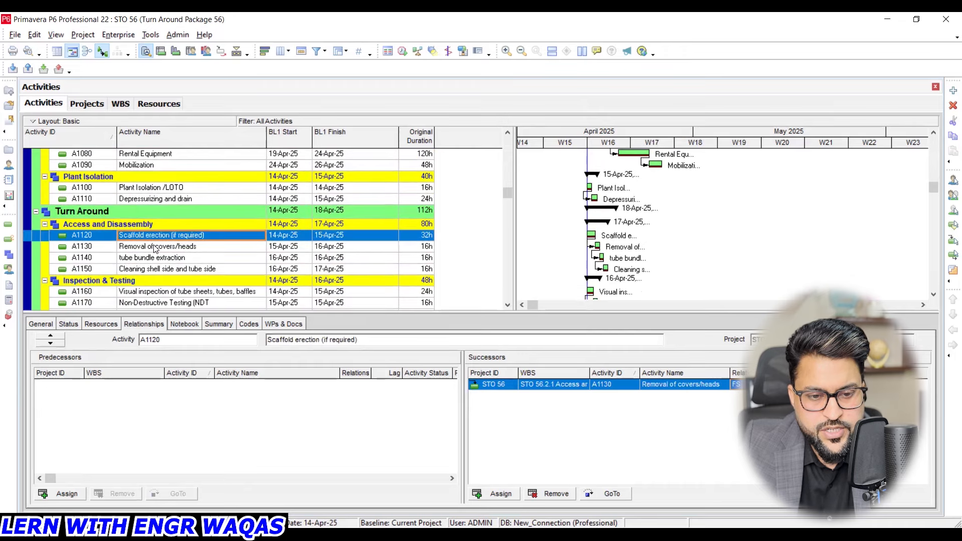
scroll(126, 274, "down", 1)
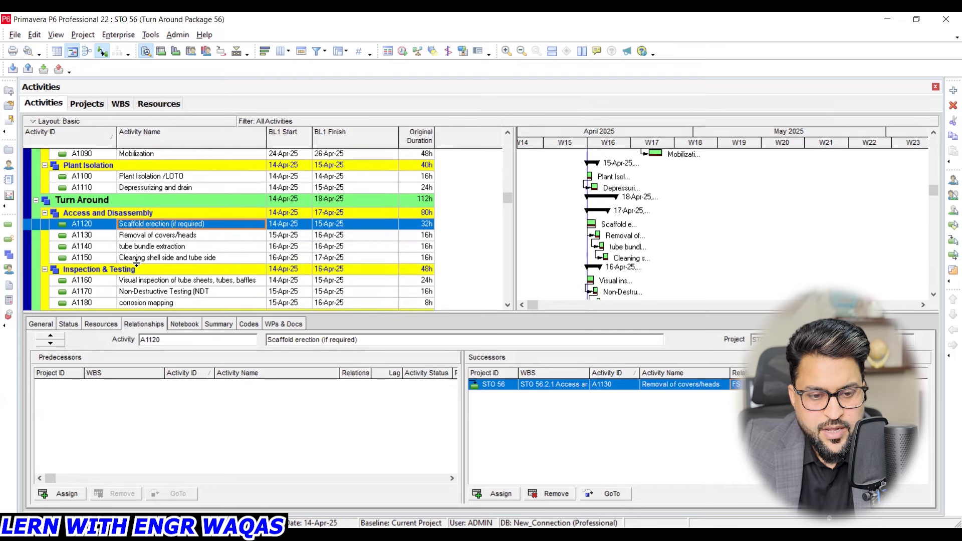
left_click(139, 258)
scroll(140, 257, "down", 2)
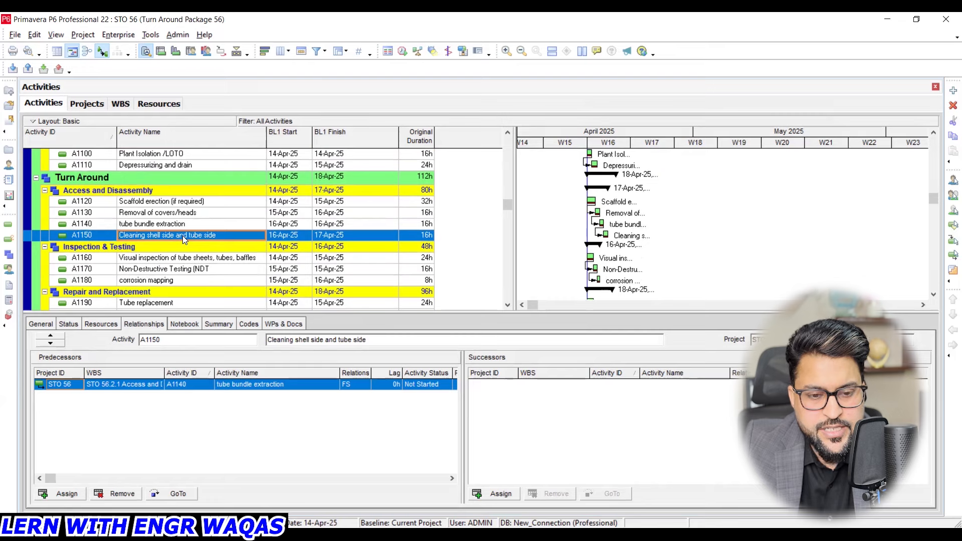
left_click(169, 258)
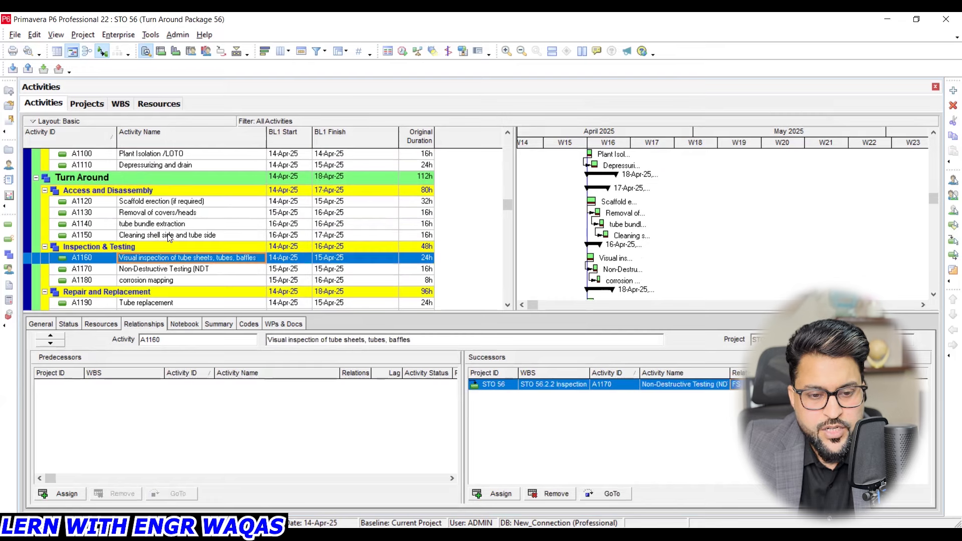
left_click(169, 236)
left_click(168, 259)
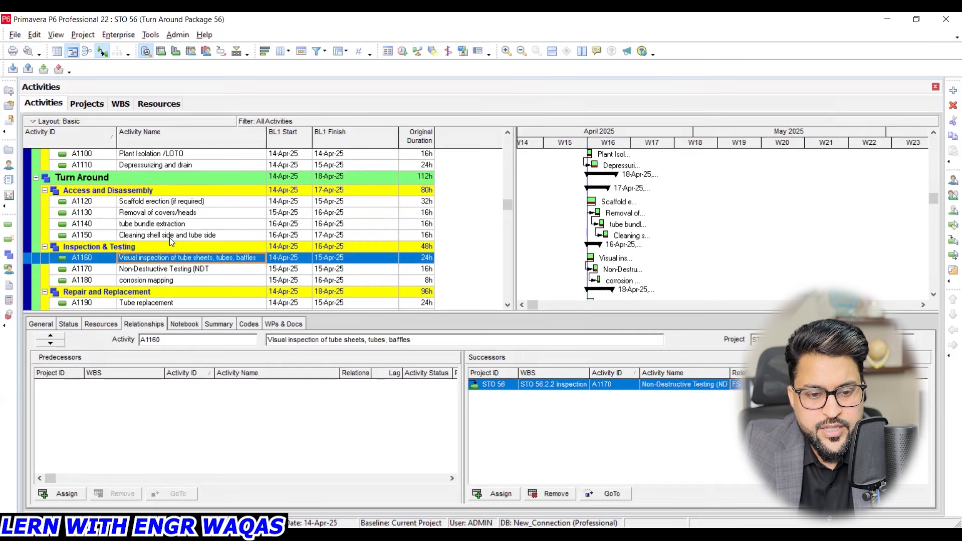
- Assign Visual inspection of tube sheets, tubes, baffles (A1160) as successor of Cleaning shell side and tube side (A1150)
left_click(171, 236)
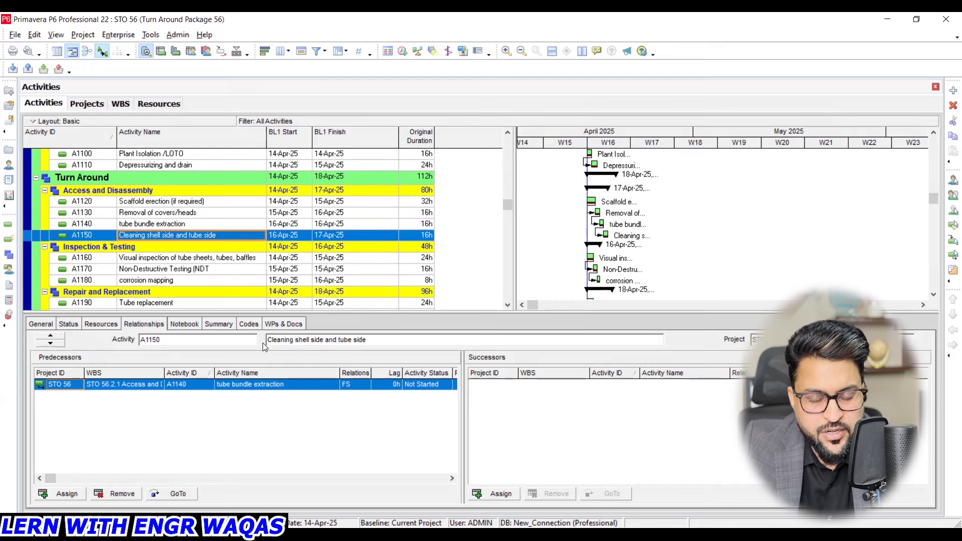
left_click(502, 494)
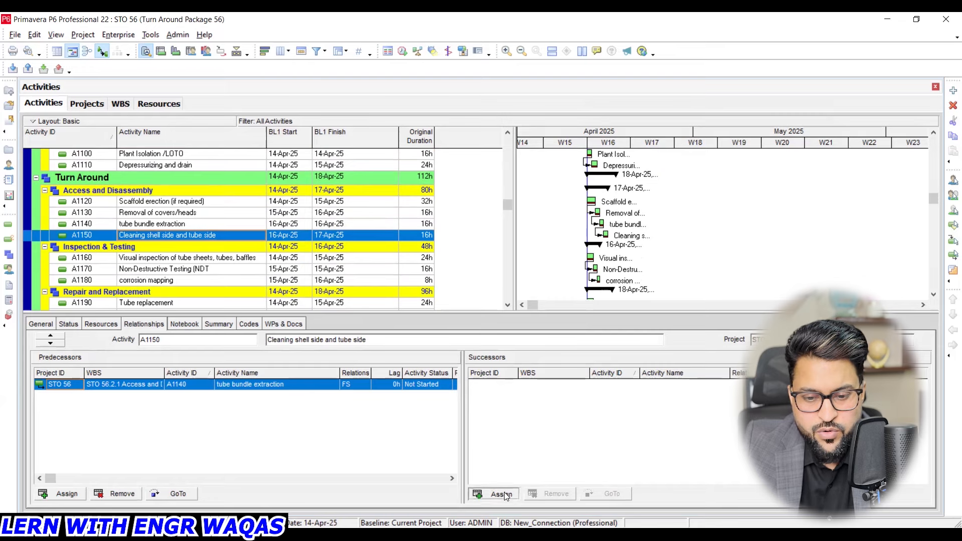
left_click(744, 303)
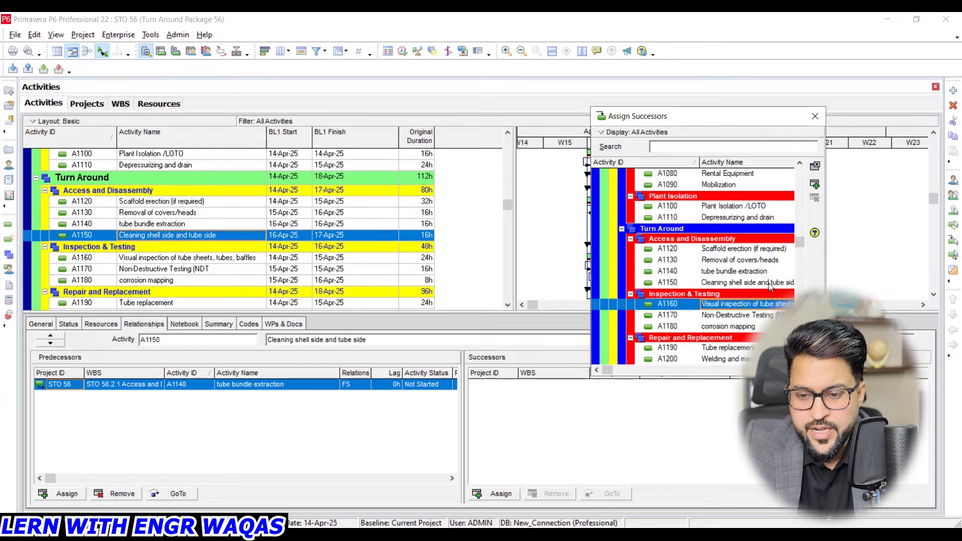
left_click(815, 184)
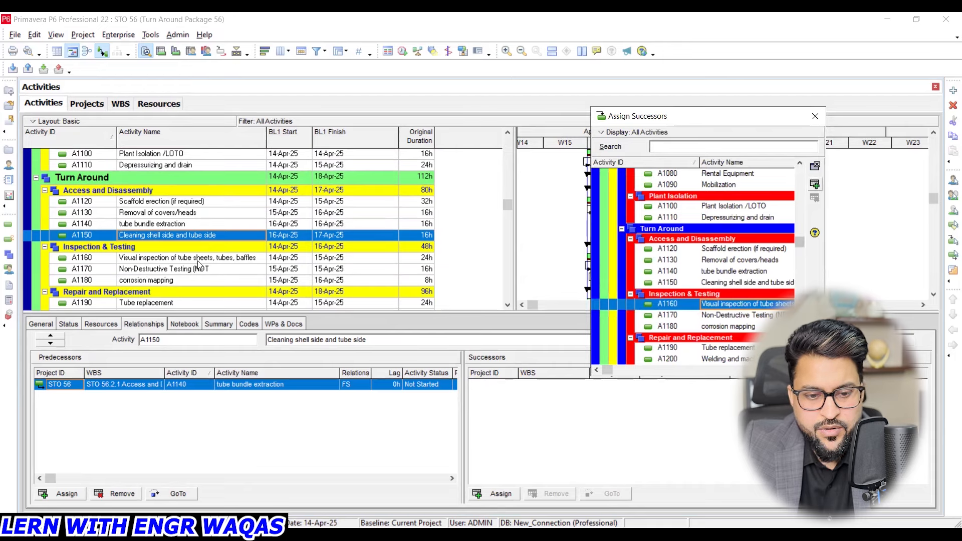
left_click(815, 116)
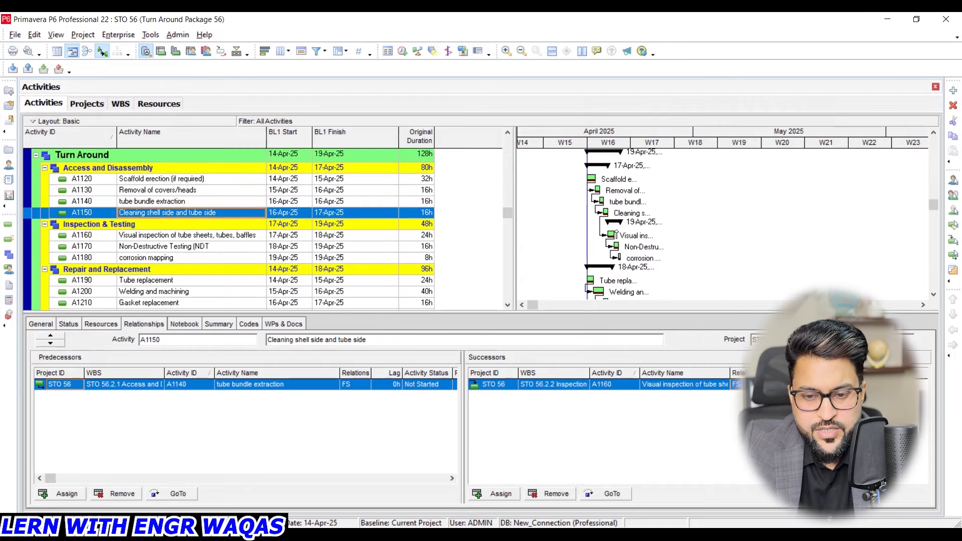
- Assign Tube replacement (A1190) as successor of corrosion mapping (A1180)
left_click(144, 258)
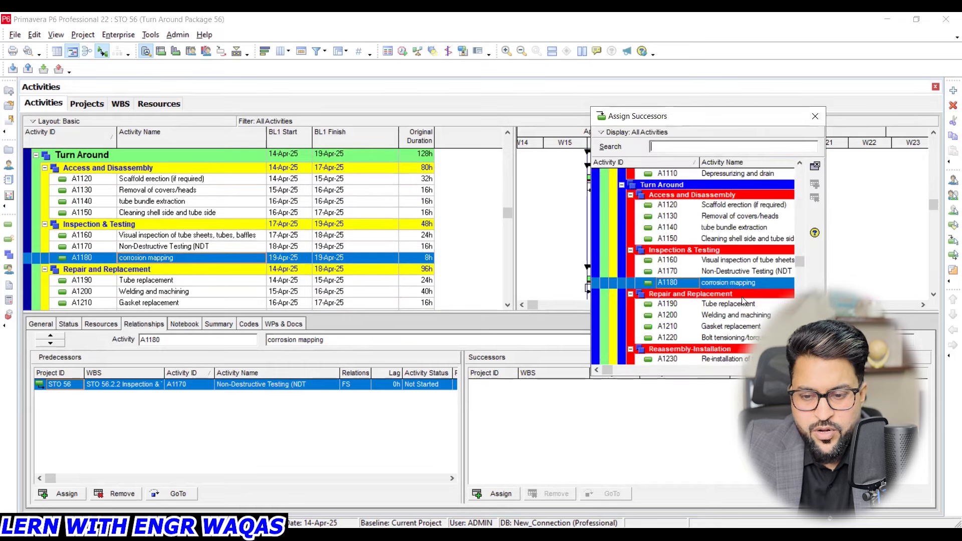
left_click(749, 304)
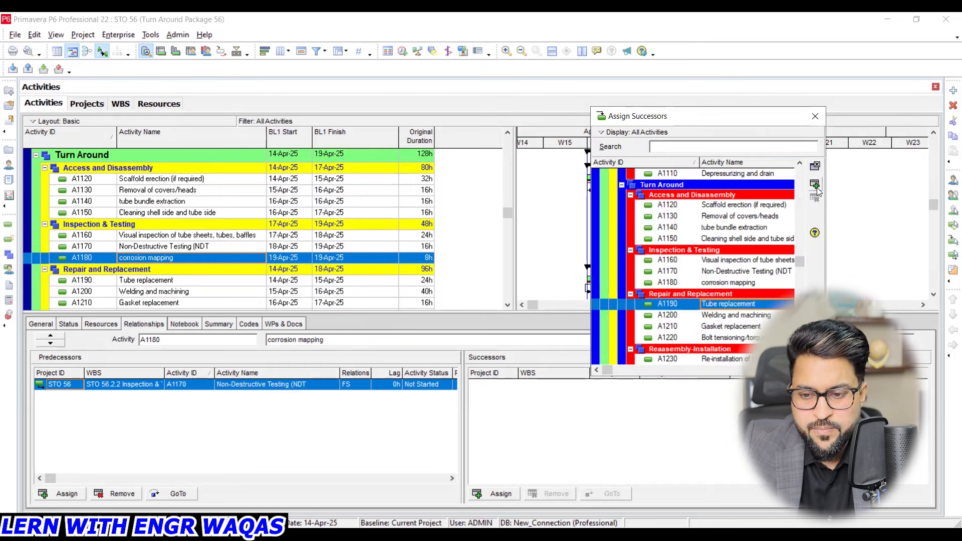
left_click(815, 117)
scroll(244, 261, "down", 4)
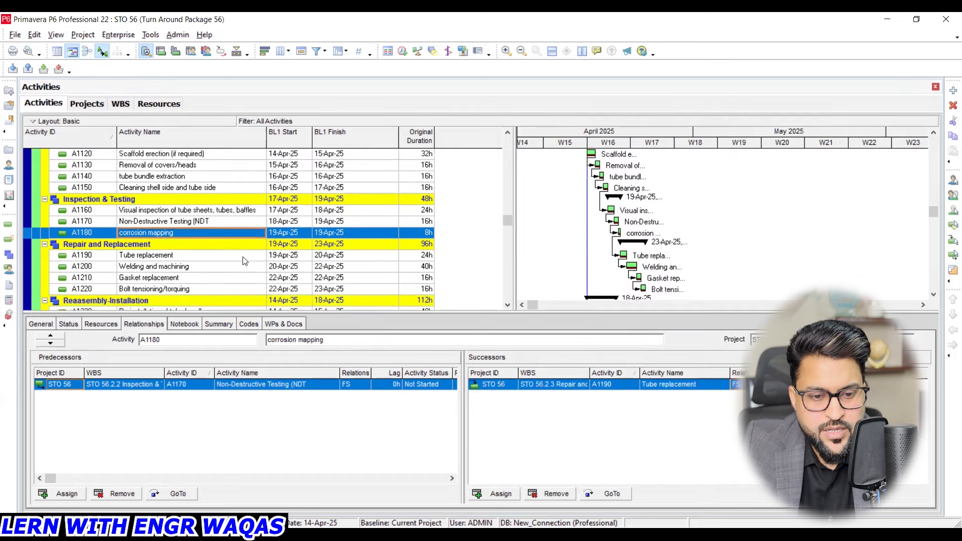
- Assign Re-installation of tube bundle (A1230) as successor of Bolt tensioning/torquing (A1220)
scroll(244, 258, "down", 2)
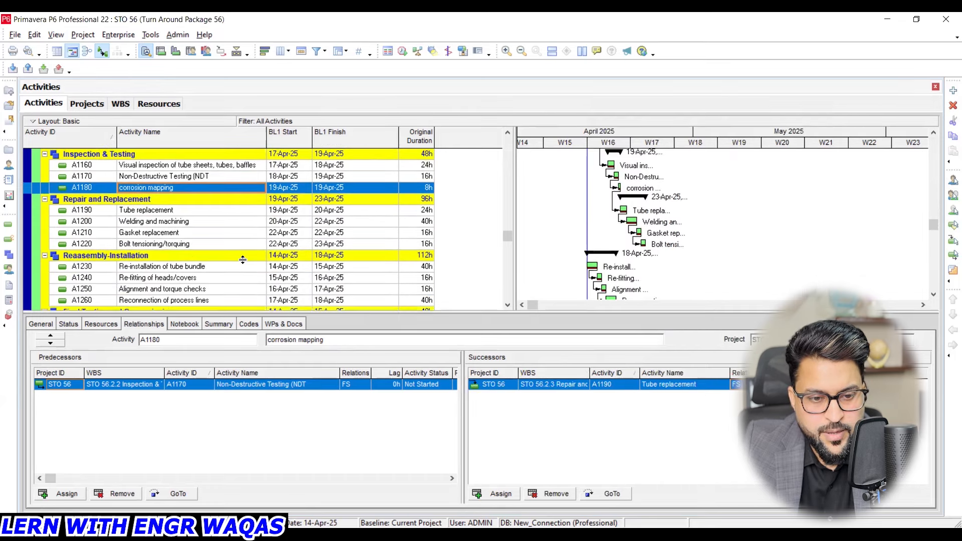
left_click(188, 245)
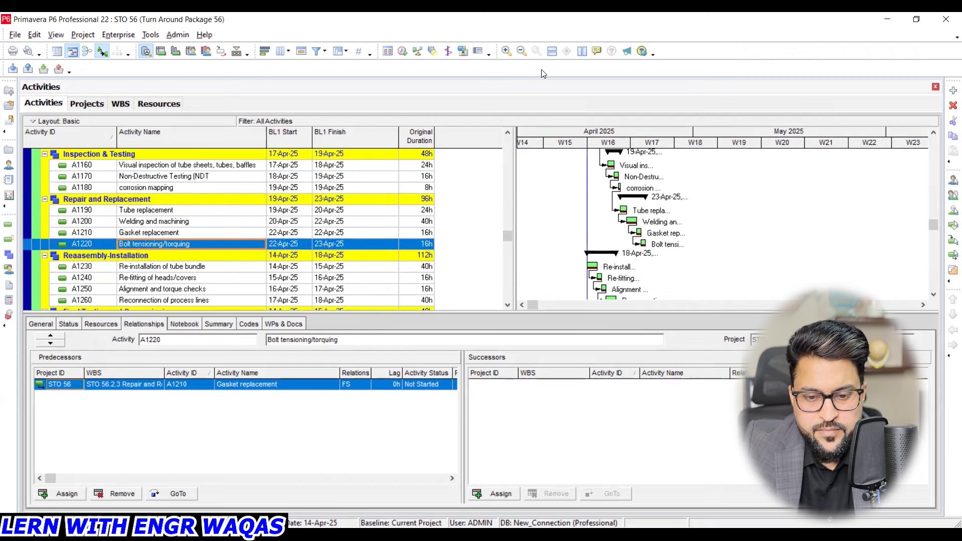
left_click(501, 494)
left_click(720, 306)
left_click(815, 183)
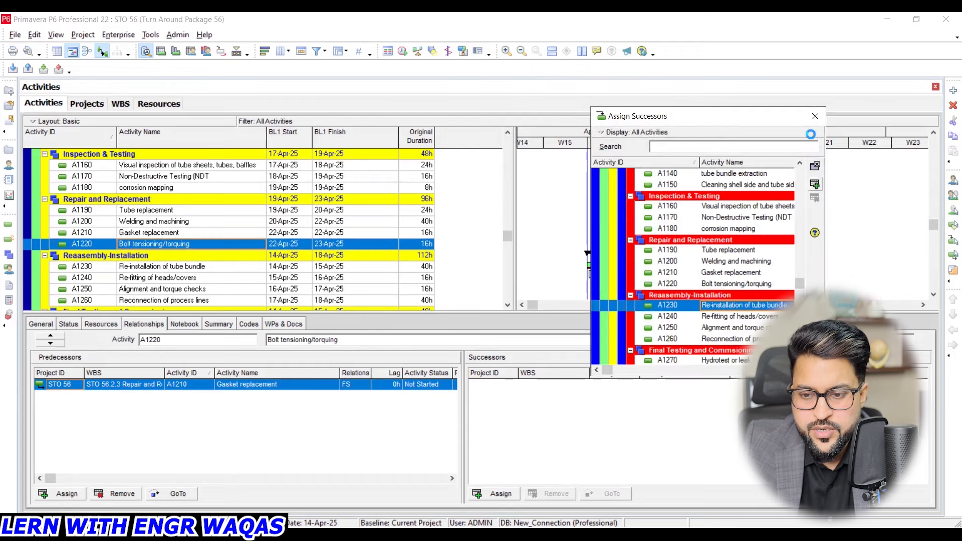
left_click(815, 118)
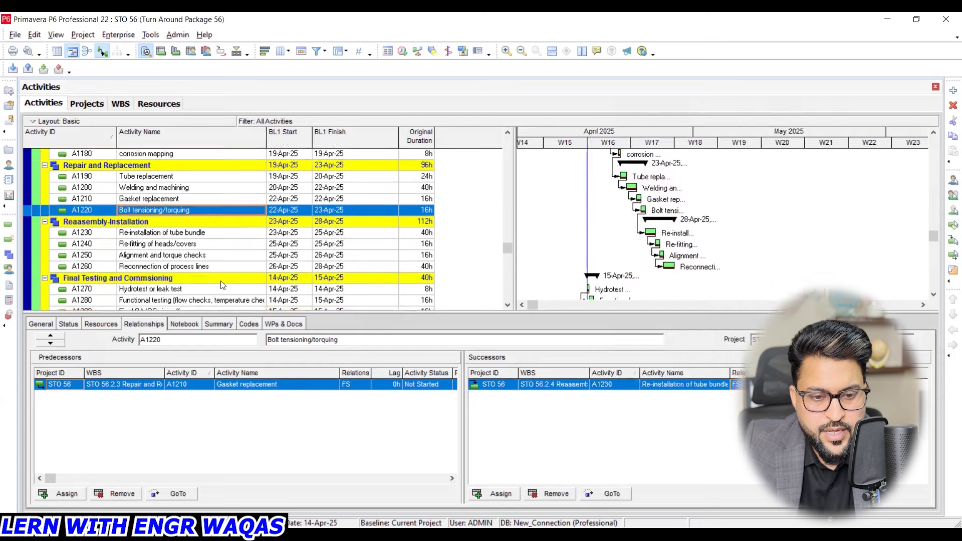
- Find A1270, Hydrotest or leak test, by its ID and assign it as successor of Reconnection of process lines (A1260)
left_click(222, 267)
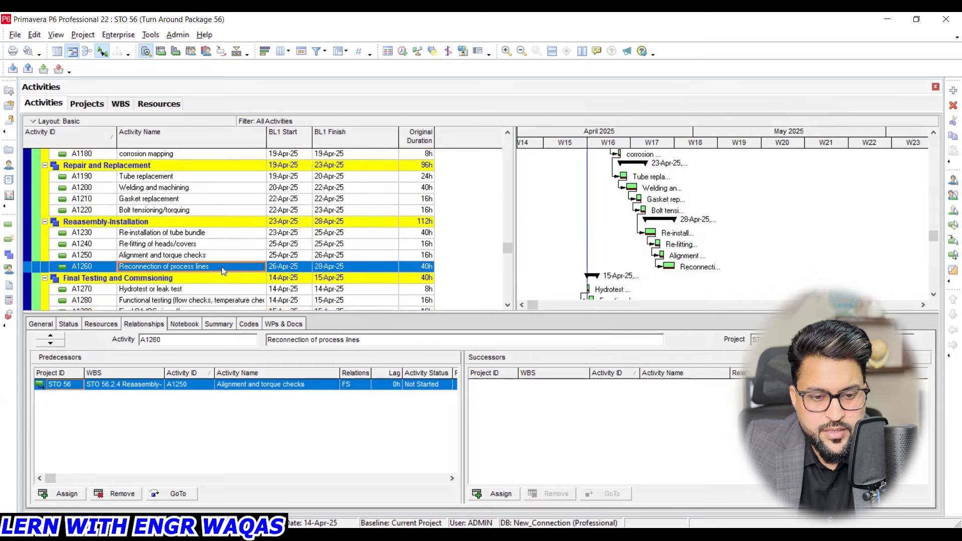
left_click(499, 494)
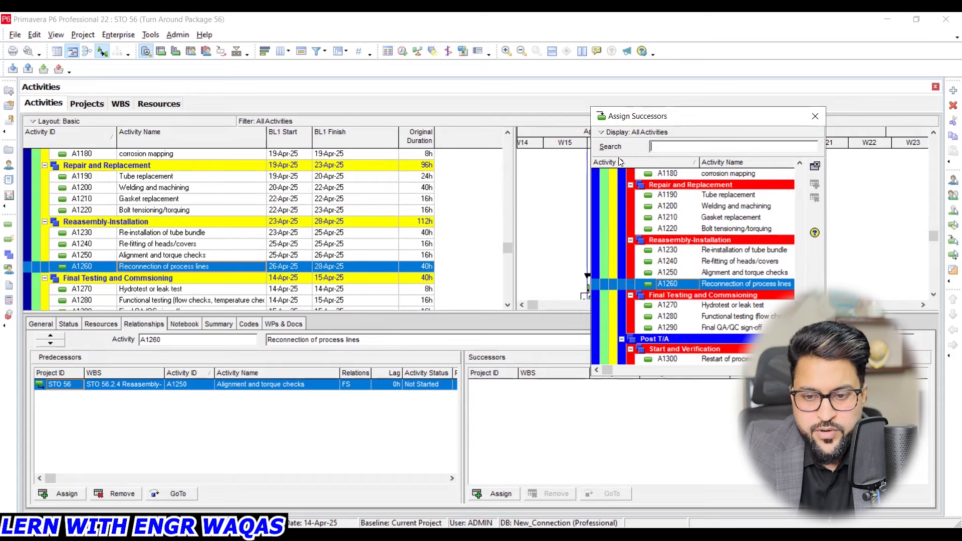
type("A")
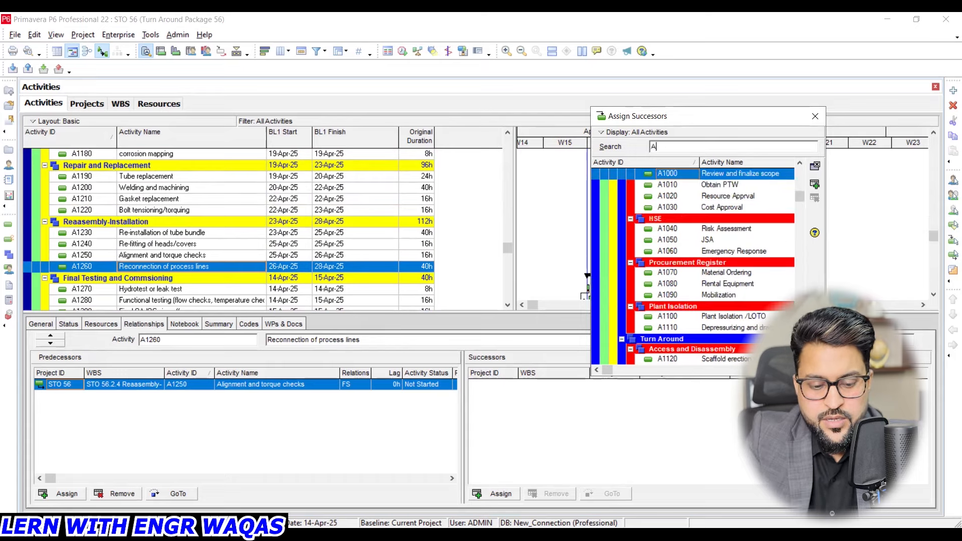
type("1270")
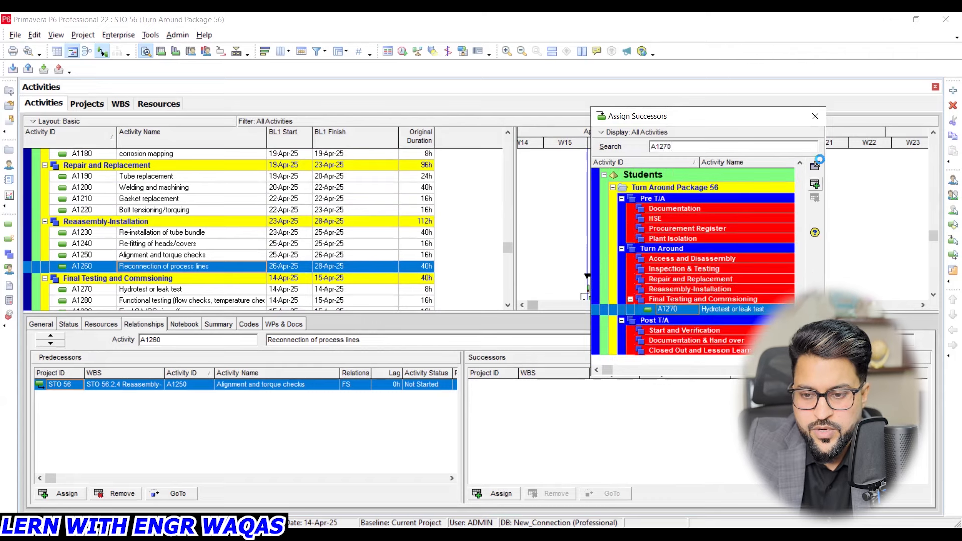
left_click(815, 116)
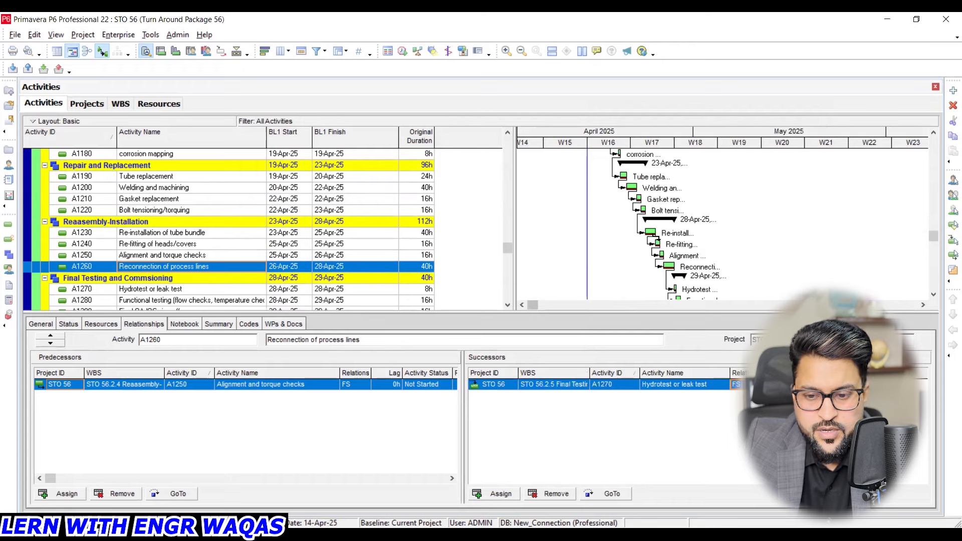
- Assign Restart of process flow (A1300) as successor of Final QA/QC sign-off (A1290)
scroll(183, 249, "down", 3)
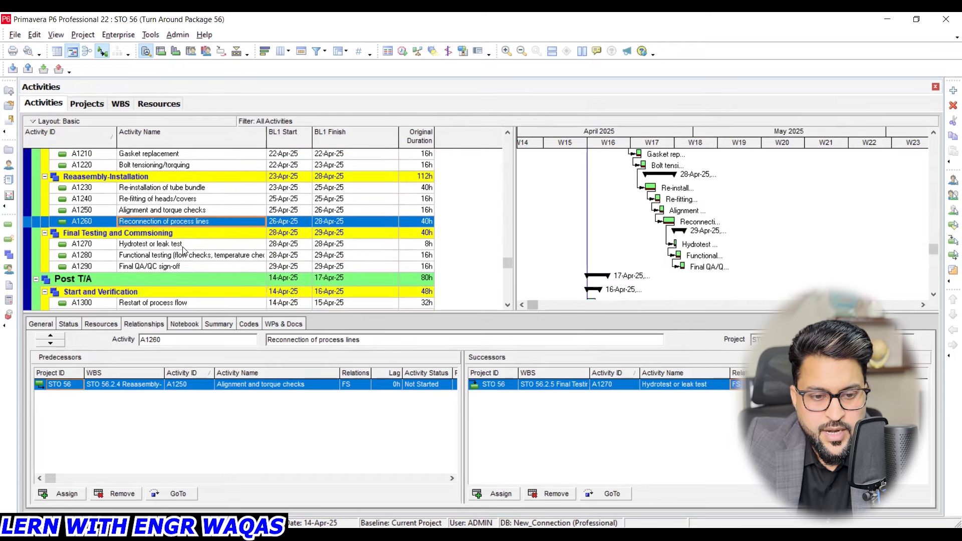
left_click(182, 245)
left_click(183, 224)
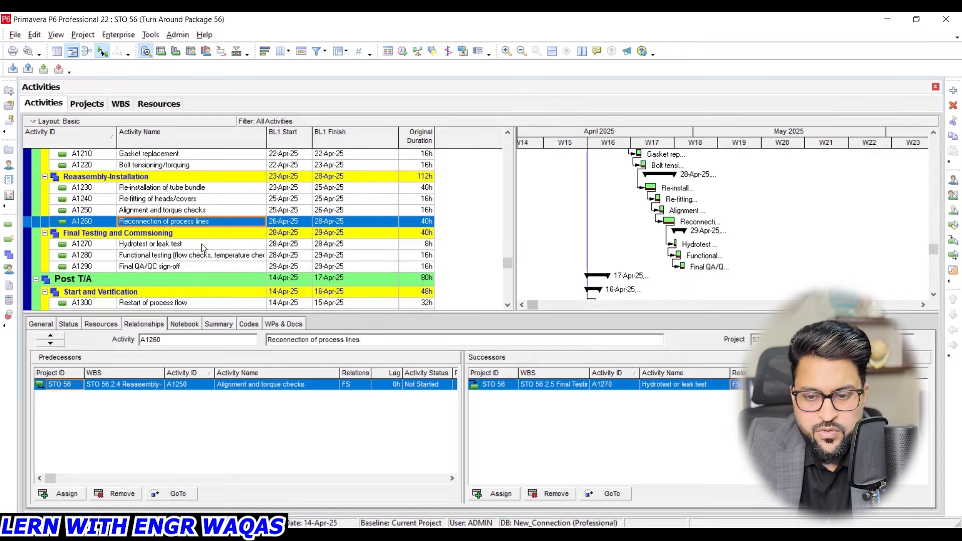
scroll(677, 228, "down", 2)
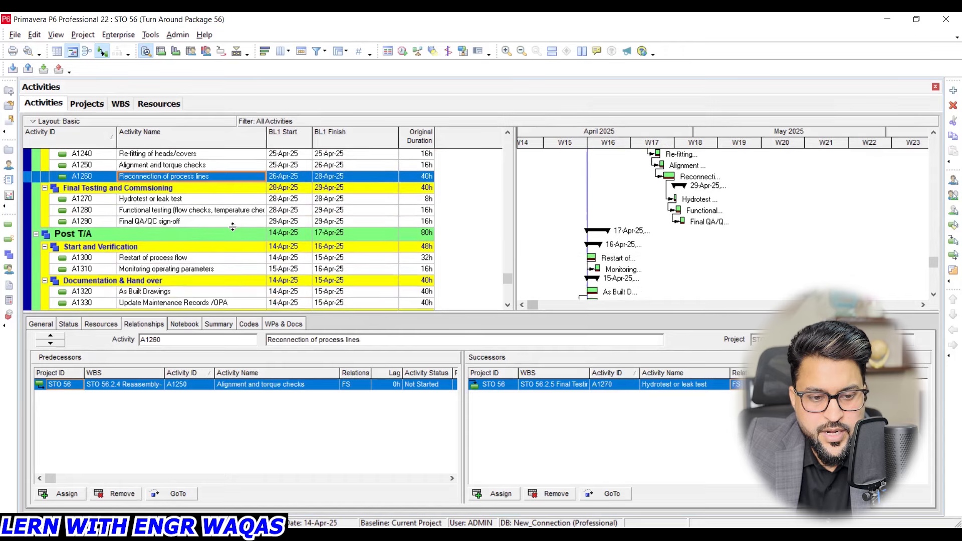
left_click(190, 221)
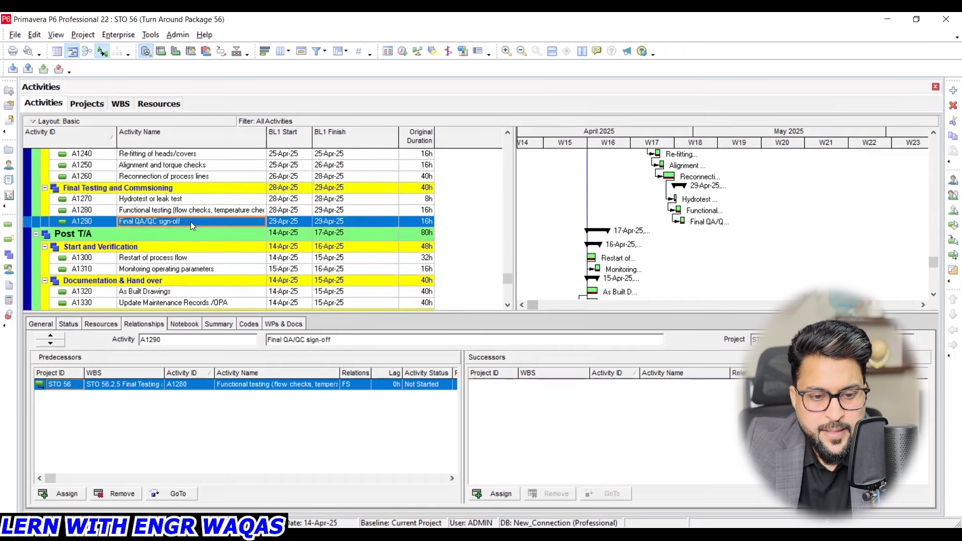
left_click(500, 493)
scroll(716, 340, "down", 3)
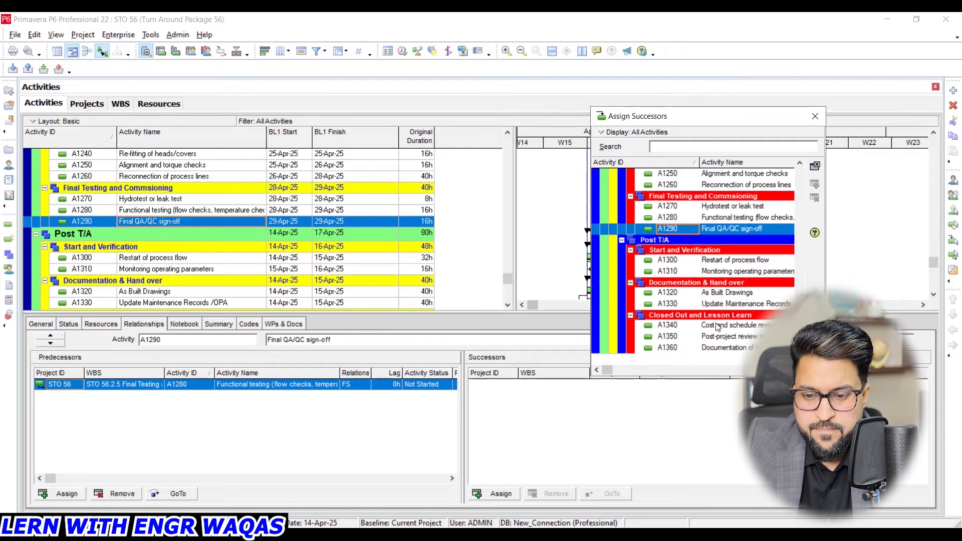
left_click(727, 262)
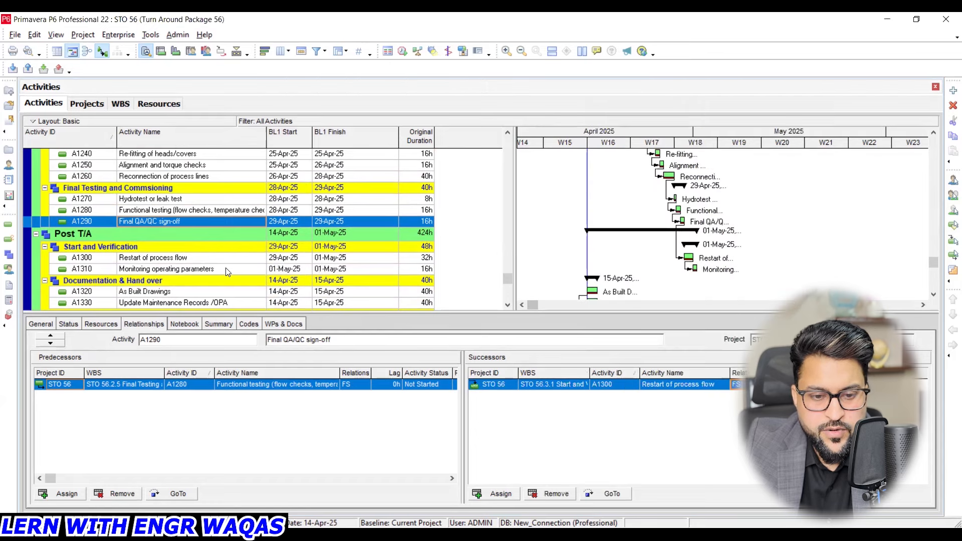
- Assign As Built Drawings (A1320) as successor of Monitoring operating parameters (A1310)
left_click(228, 270)
left_click(493, 494)
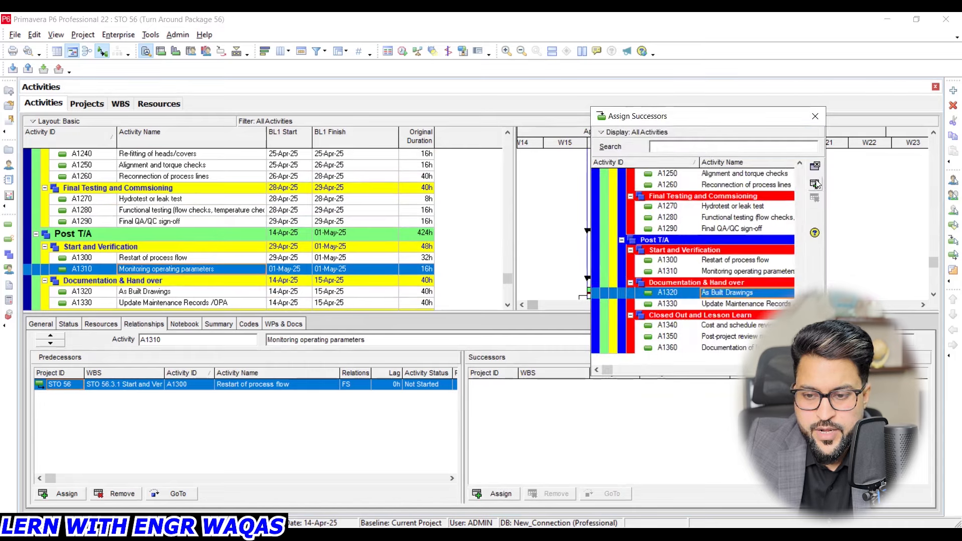
left_click(819, 115)
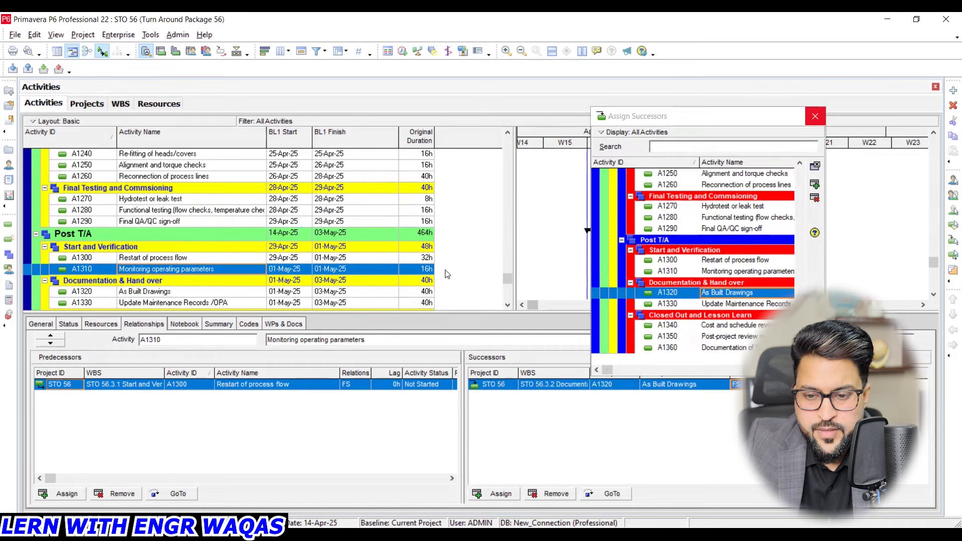
- Assign Cost and schedule review (A1340) as successor of Update Maintenance Records /OPA (A1330)
scroll(466, 273, "down", 2)
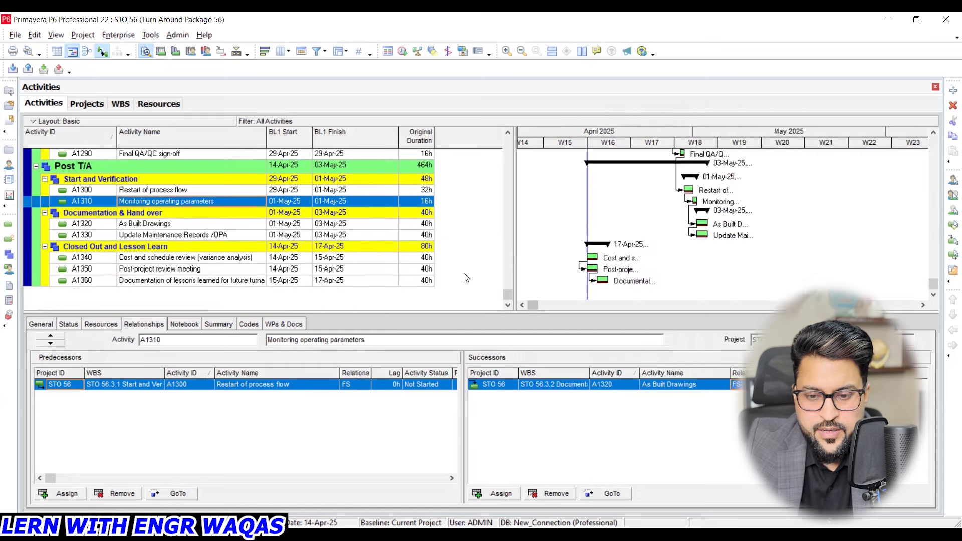
left_click(226, 237)
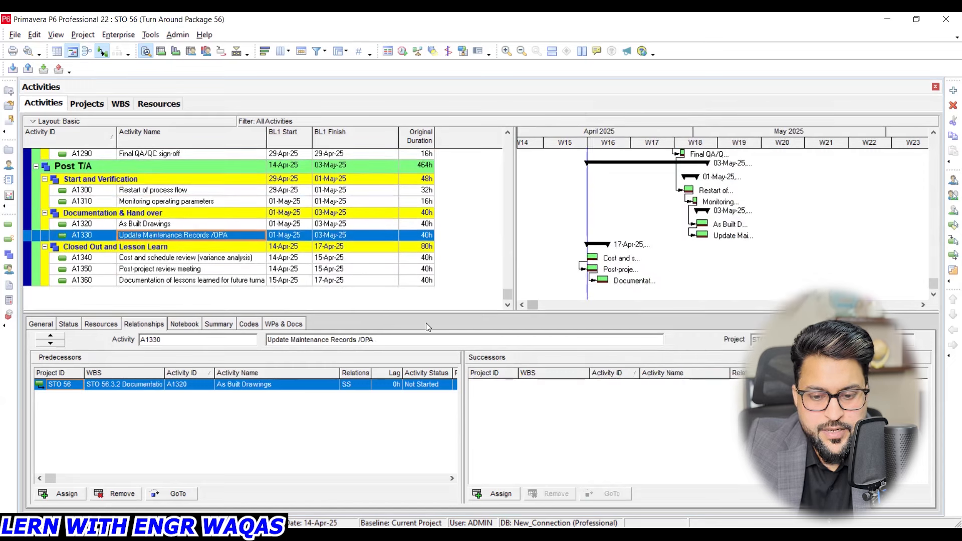
left_click(515, 495)
left_click(741, 326)
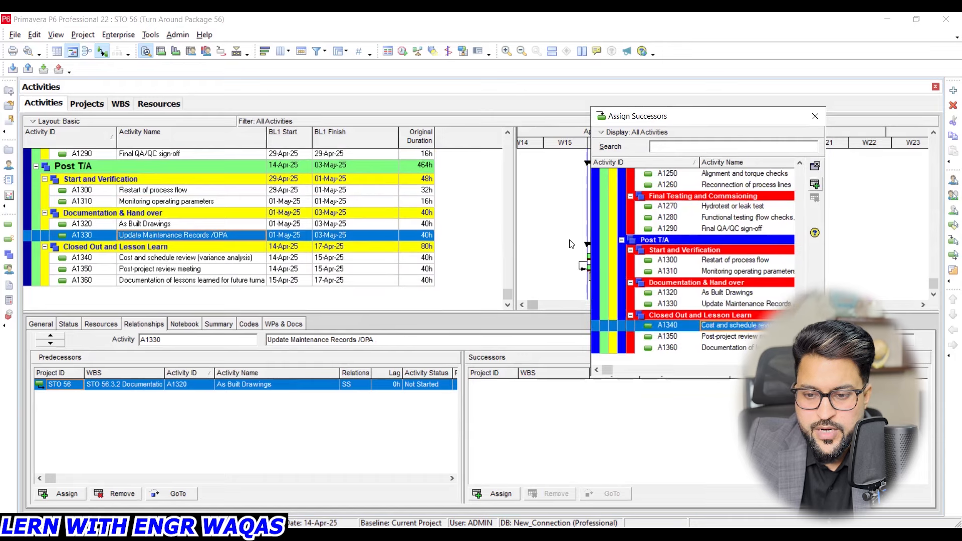
- Set the original duration of Review and finalize scope (A1000) in the Documentation group to 150 hours
left_click_drag(508, 295, 516, 142)
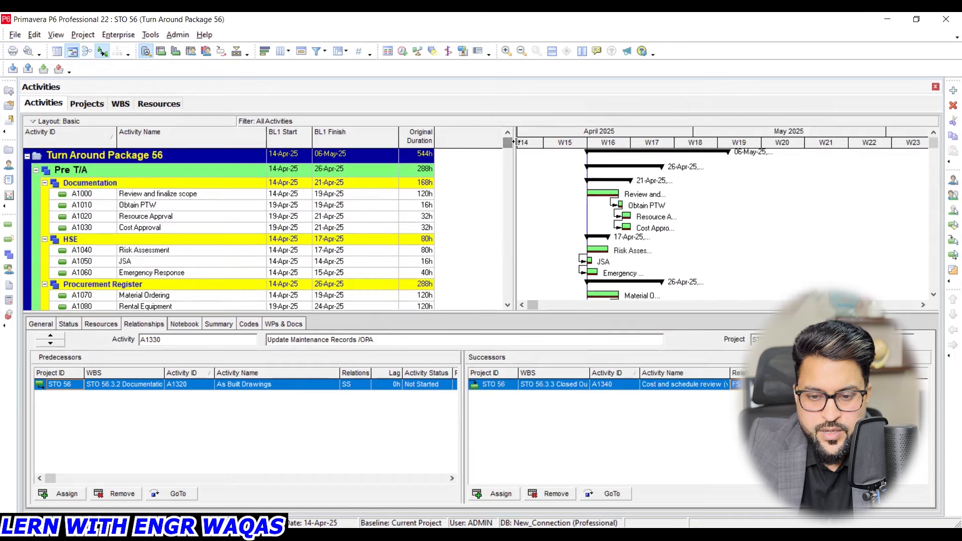
scroll(507, 209, "down", 4)
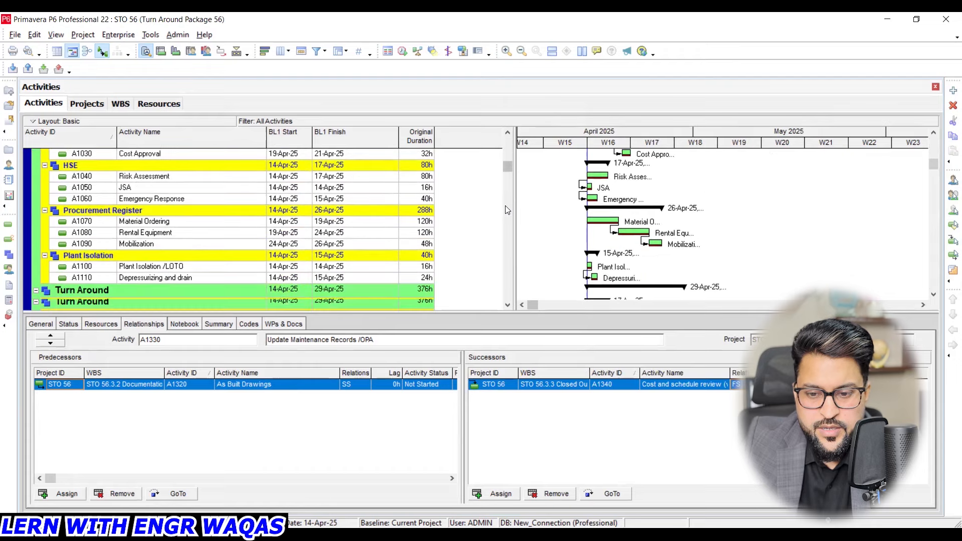
scroll(507, 209, "down", 2)
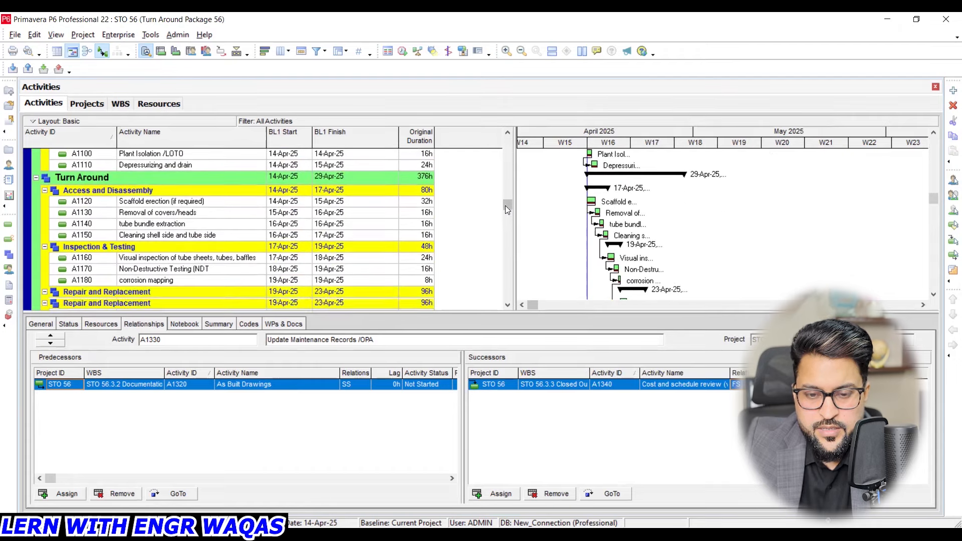
left_click_drag(508, 204, 504, 133)
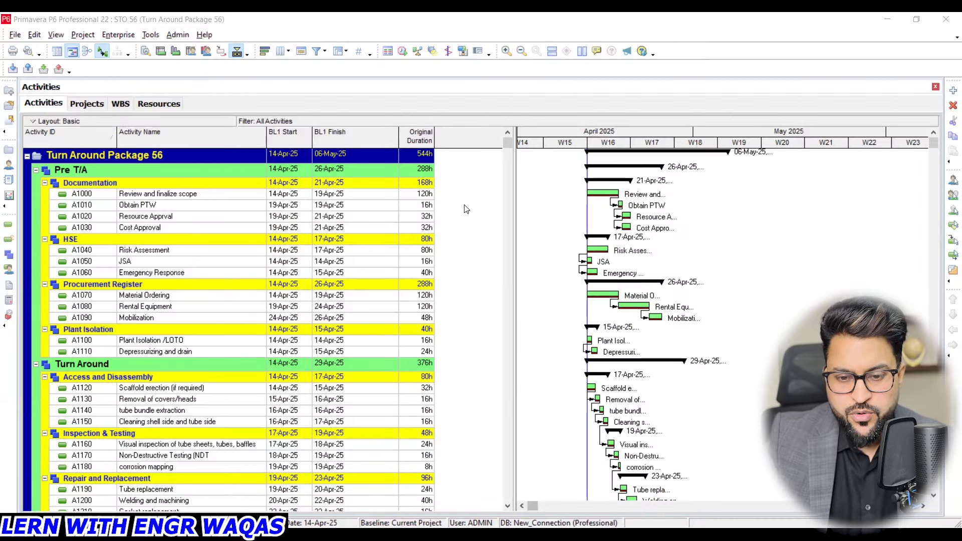
left_click(423, 195)
left_click(425, 206)
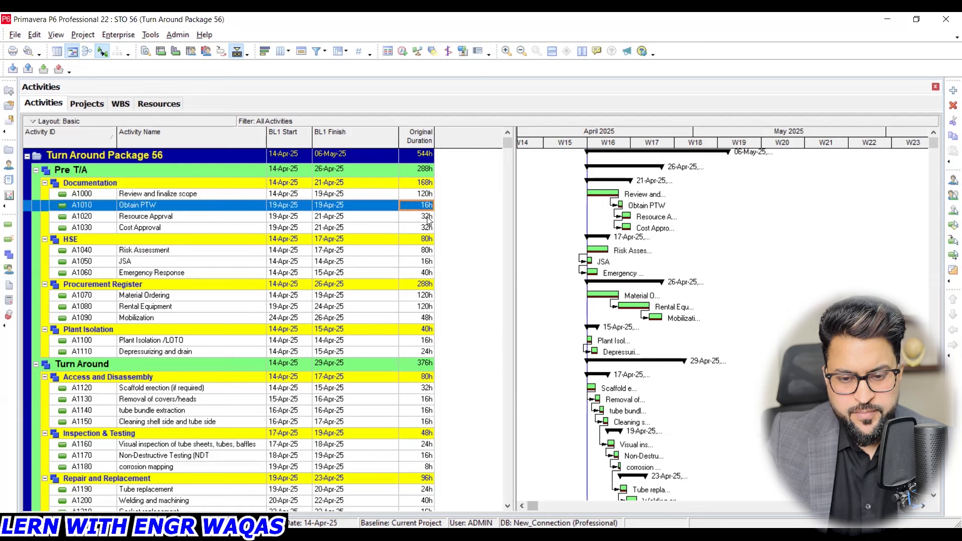
left_click(427, 217)
left_click(430, 229)
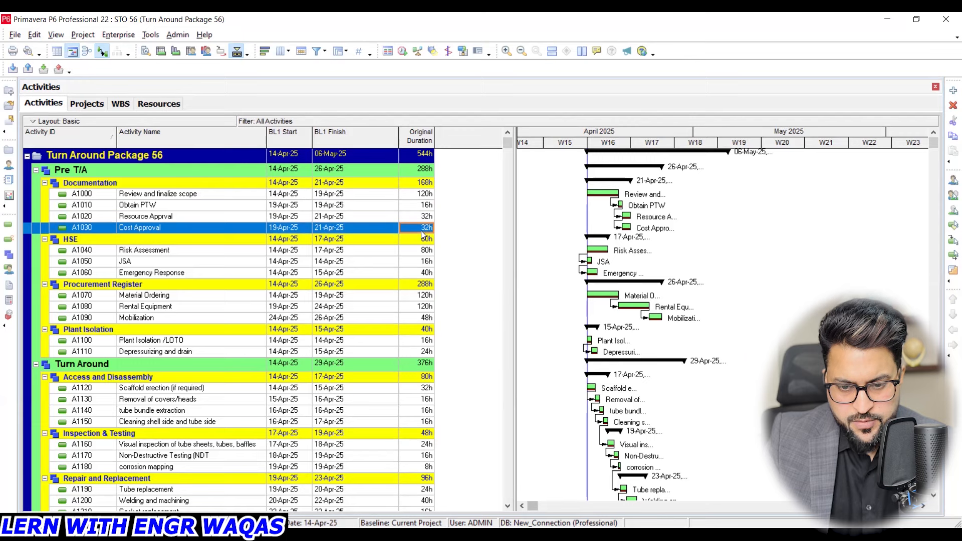
double_click(427, 194)
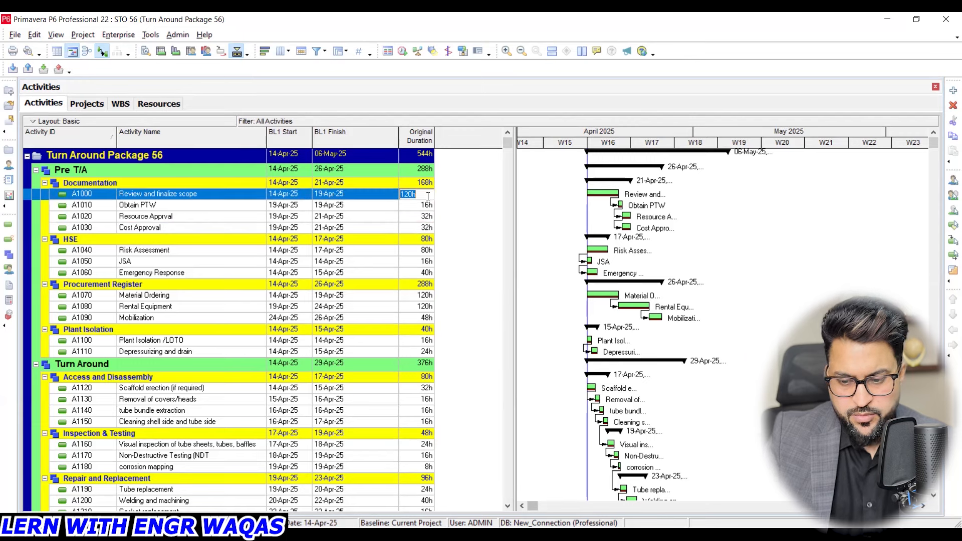
type("150")
key("Return")
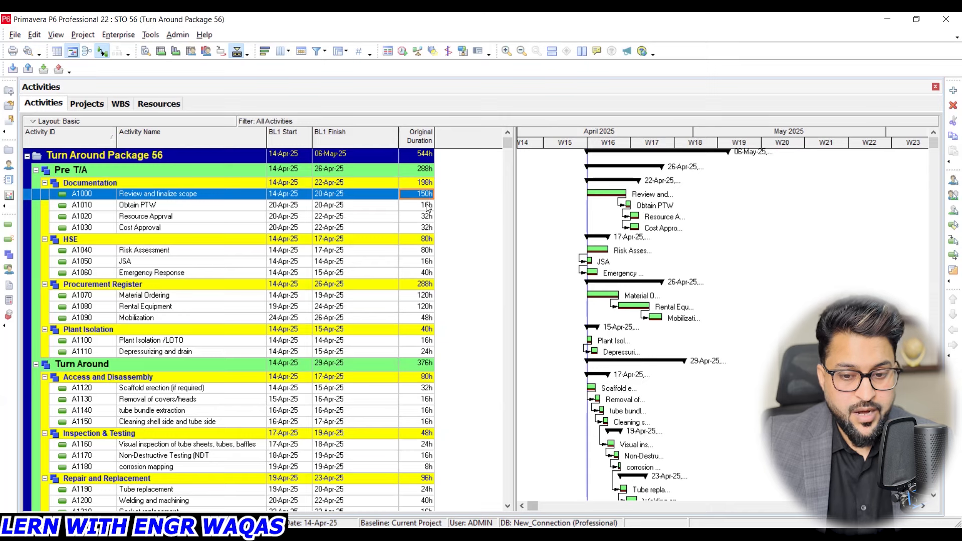
left_click(209, 299)
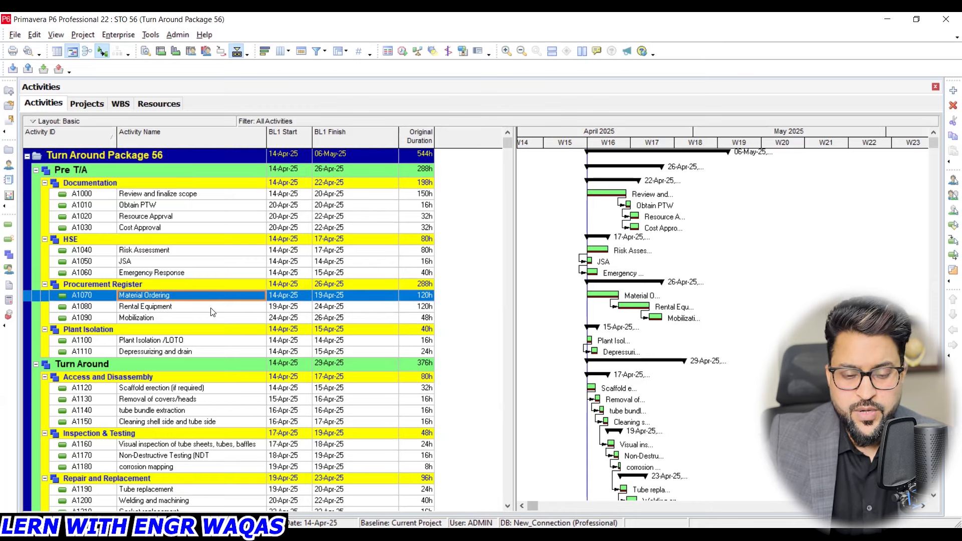
left_click(211, 308)
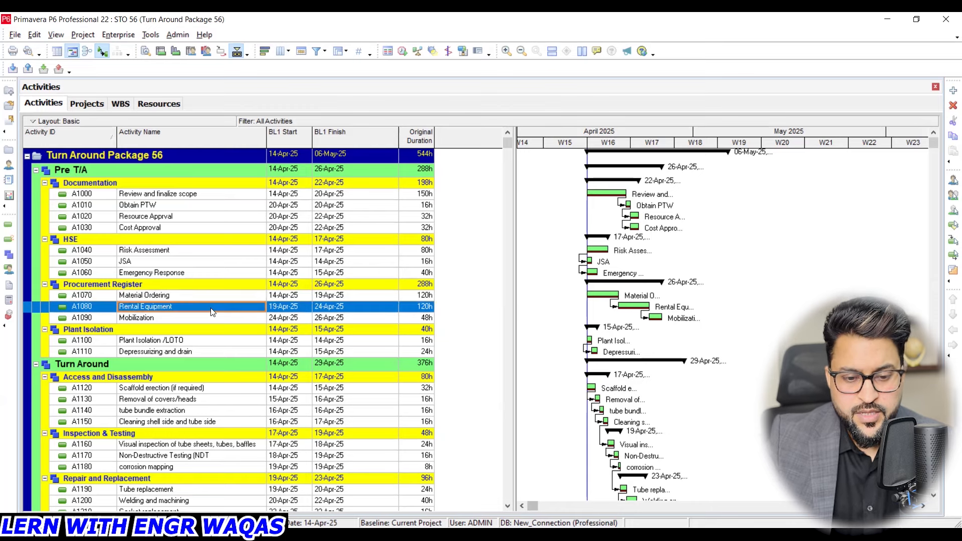
left_click(194, 390)
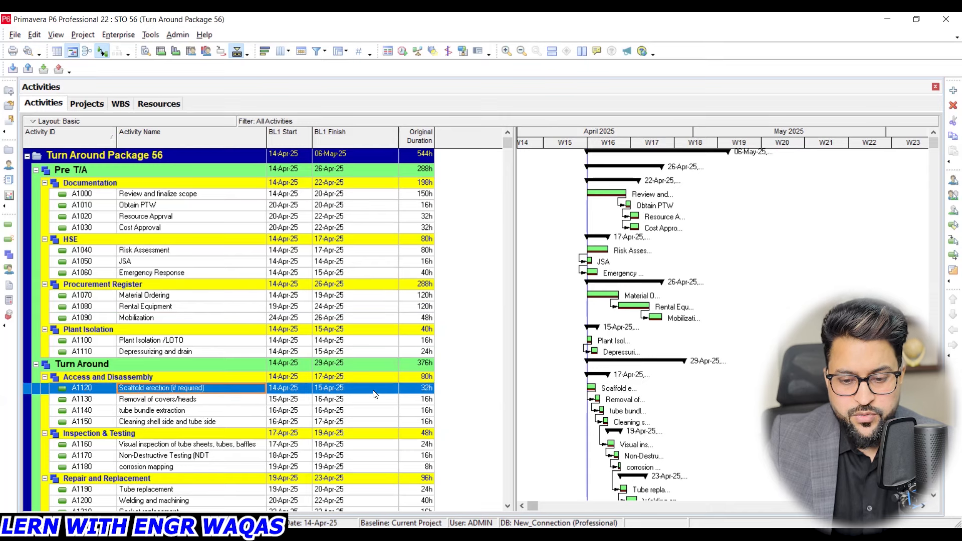
left_click(208, 402)
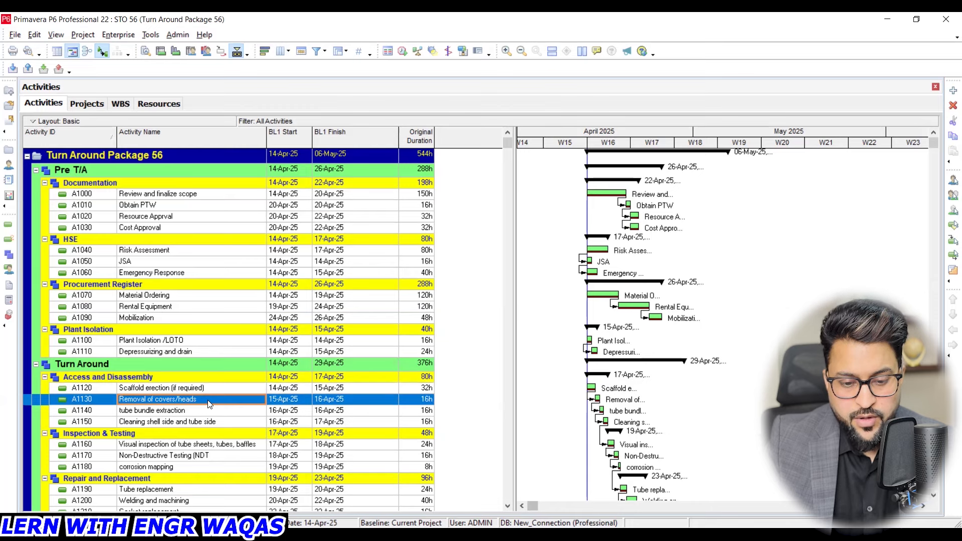
left_click(209, 414)
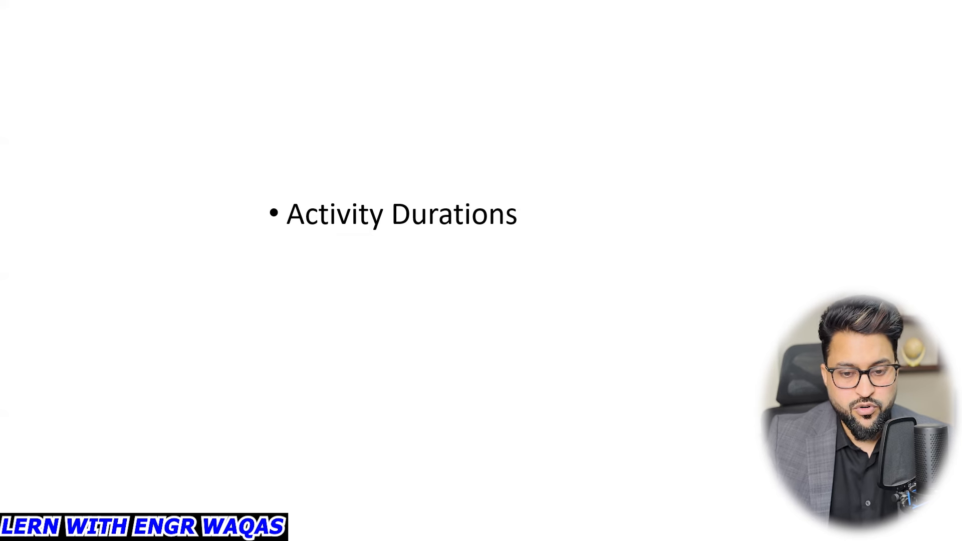
key("Right")
key("Right")
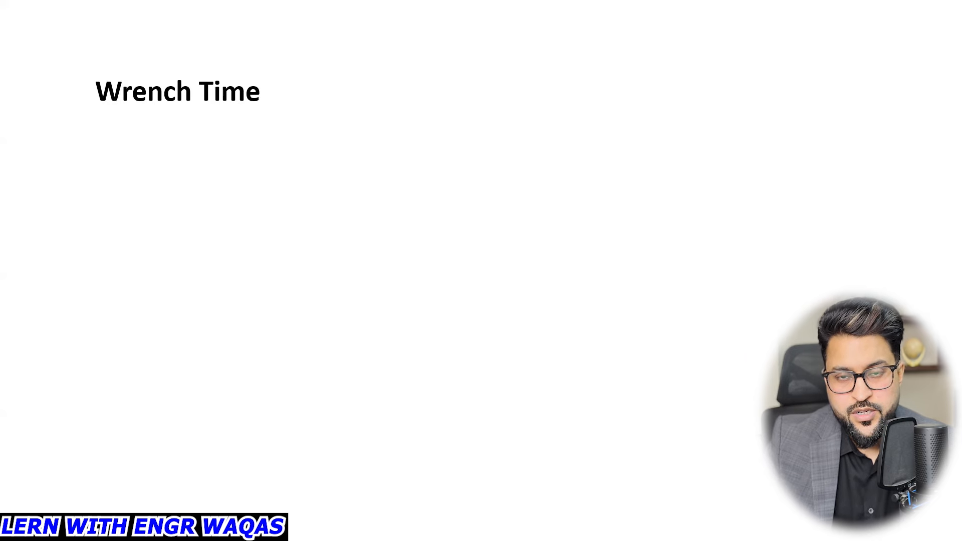
key("Right")
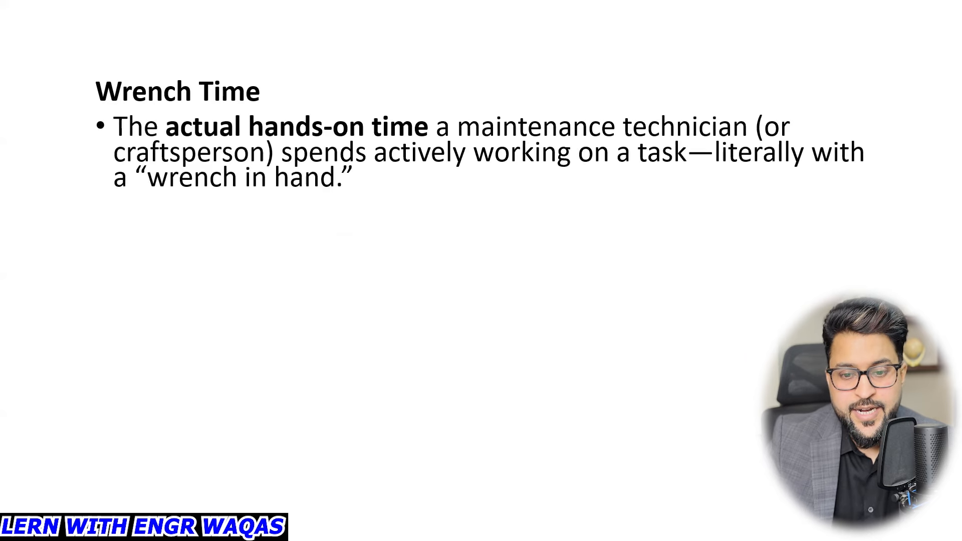
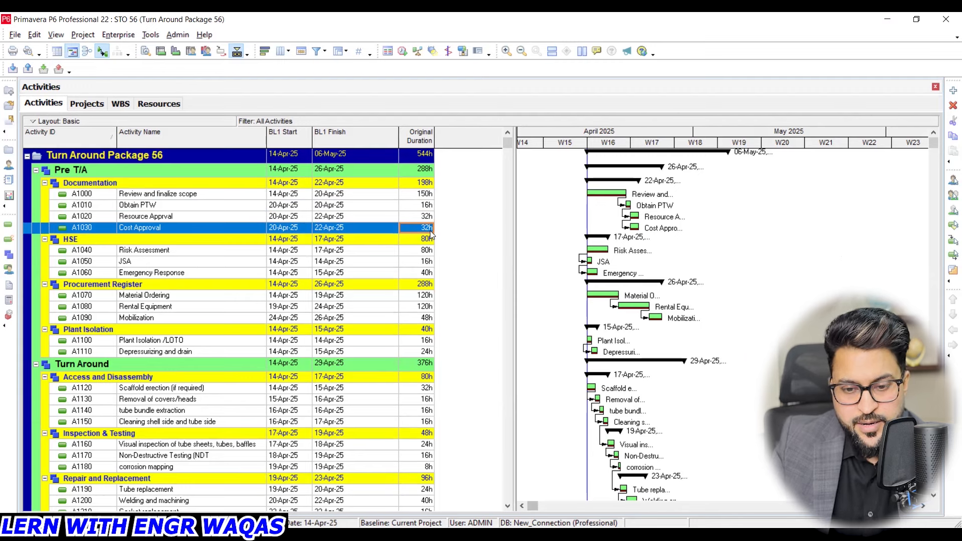
- Write a red on-screen note over the empty part of the Gantt chart listing 1 HR, 4 HOURS, 1 HOURS and 1
left_click_drag(670, 138, 895, 137)
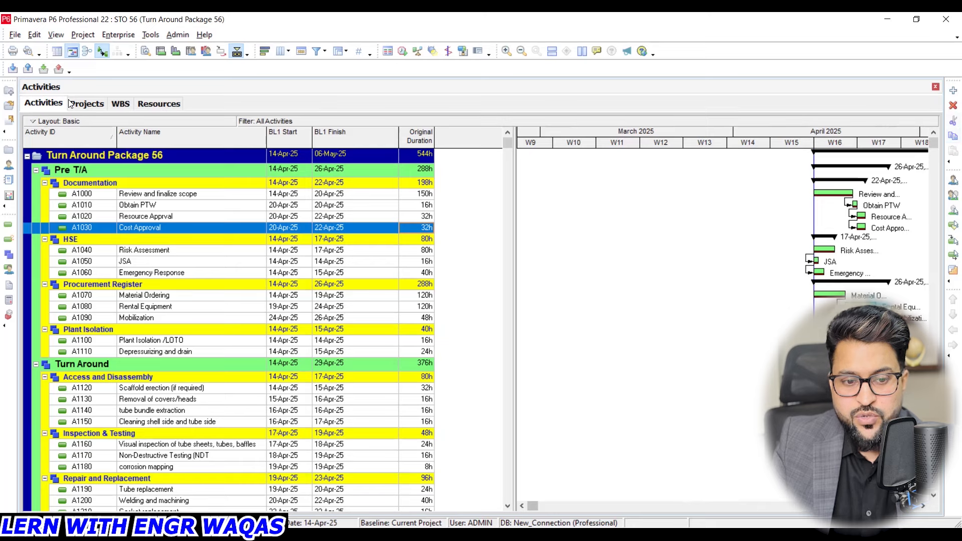
left_click(558, 197)
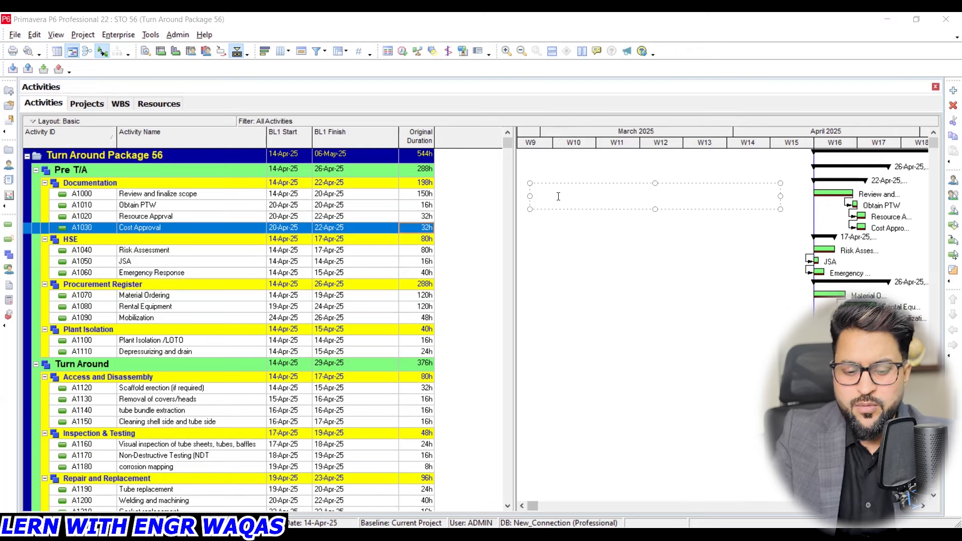
type("30")
key("BackSpace")
key("BackSpace")
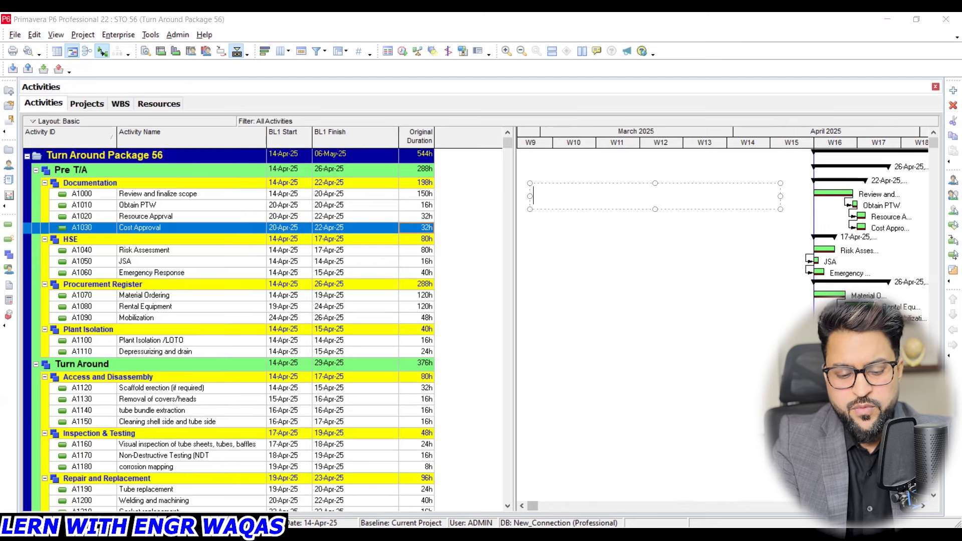
type("1 HR")
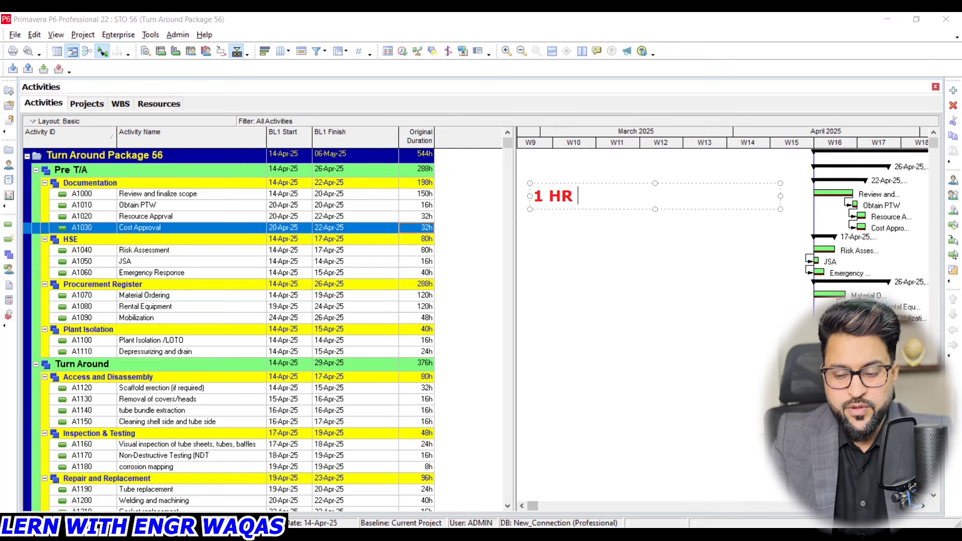
key("Return")
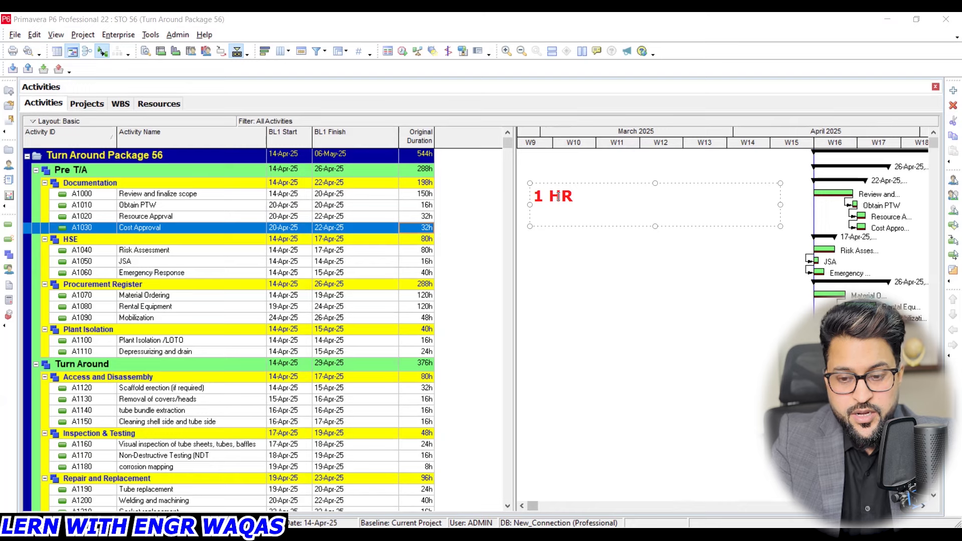
type("4 HOURS")
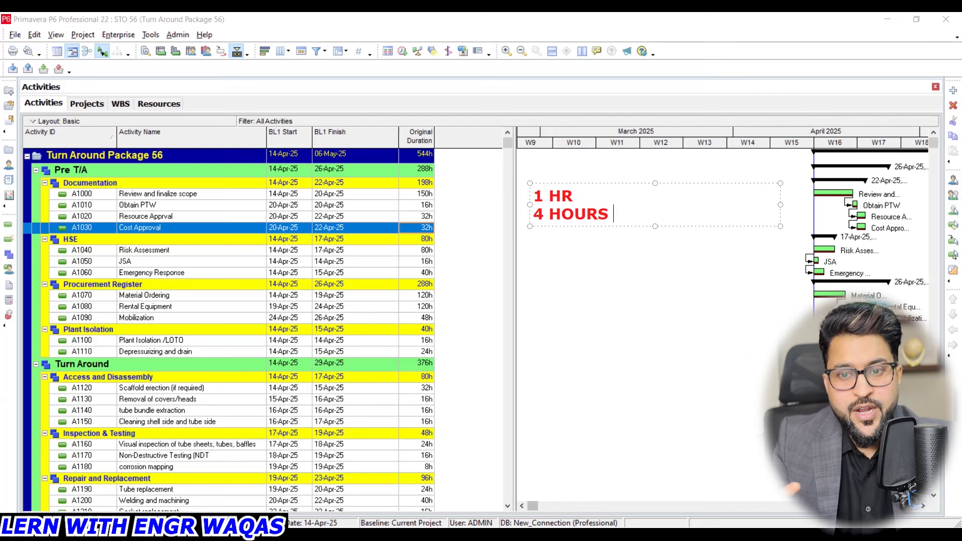
key("Return")
type("1")
key("BackSpace")
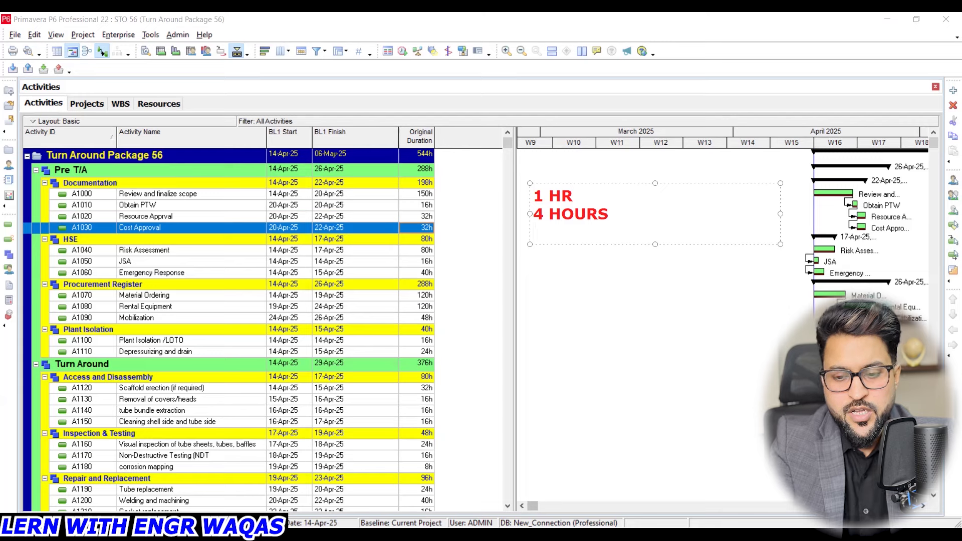
type("1 HOURS")
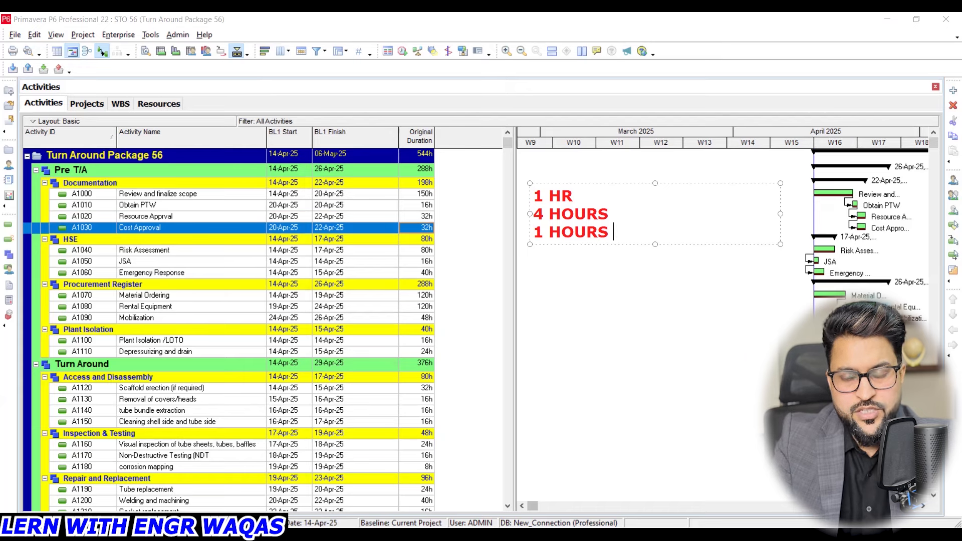
key("Return")
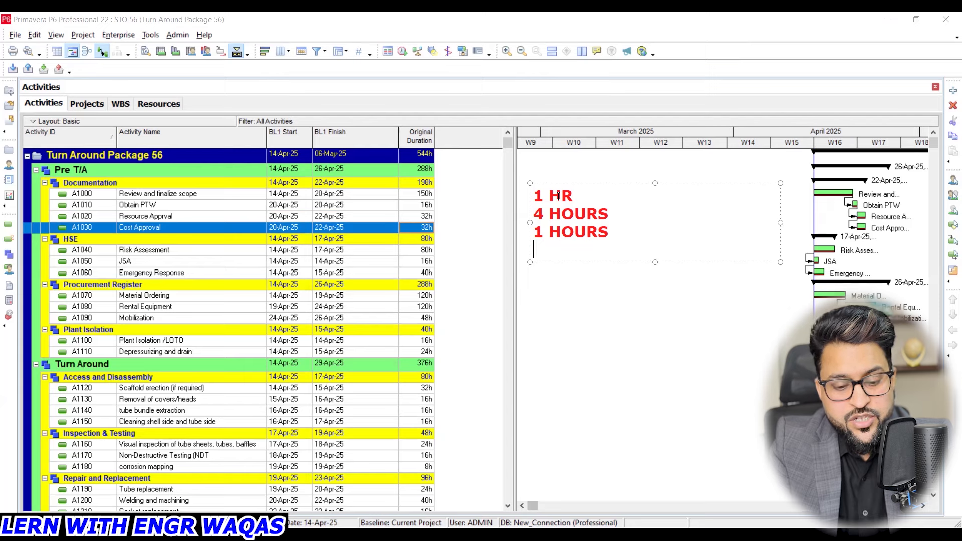
type("1")
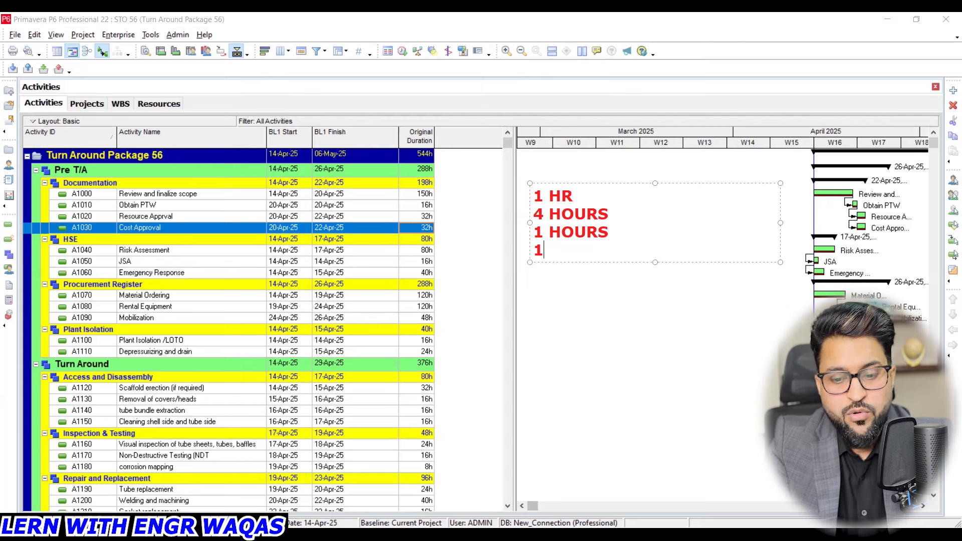
- Add the line "7 hours | 2 tech" to the on-screen note, one blank line below the list
key("Return")
key("Return")
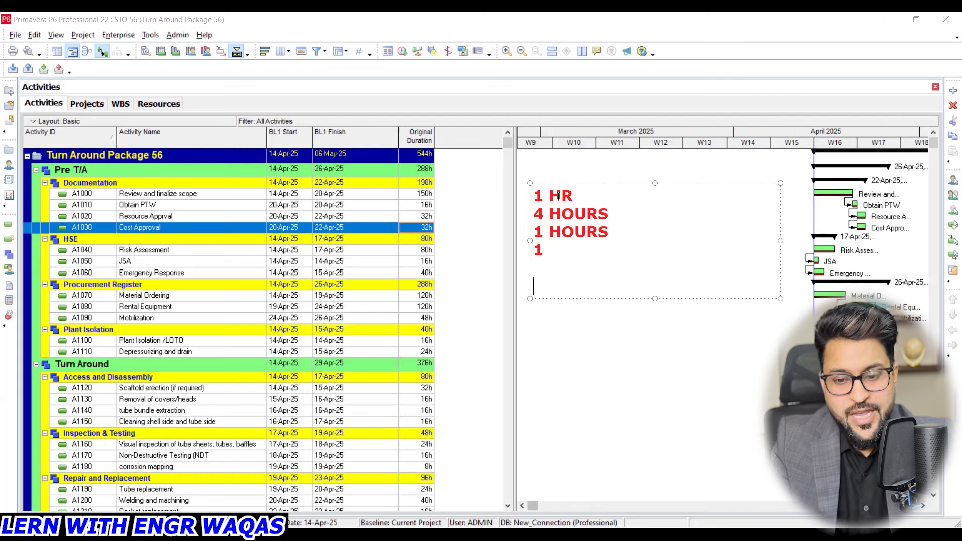
type("7 hours |")
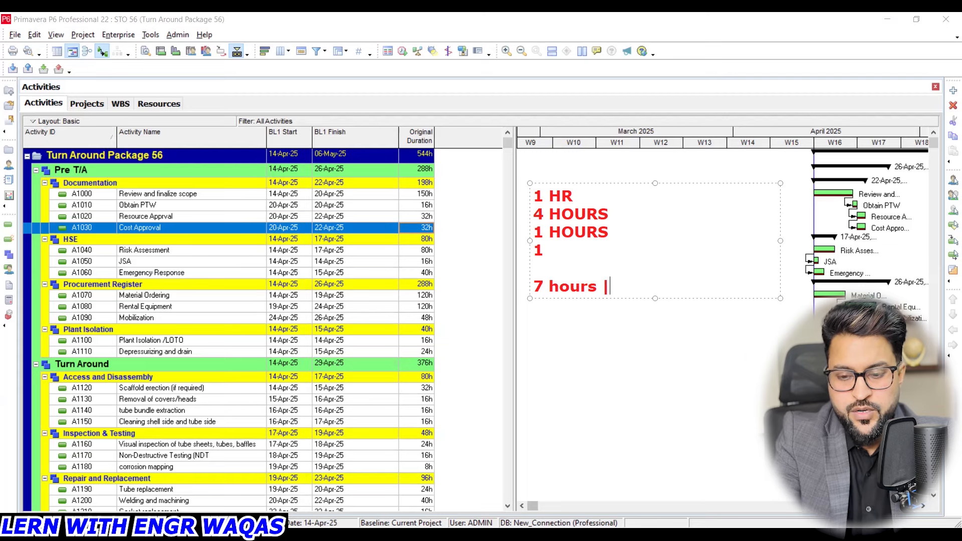
type(" 2 tech")
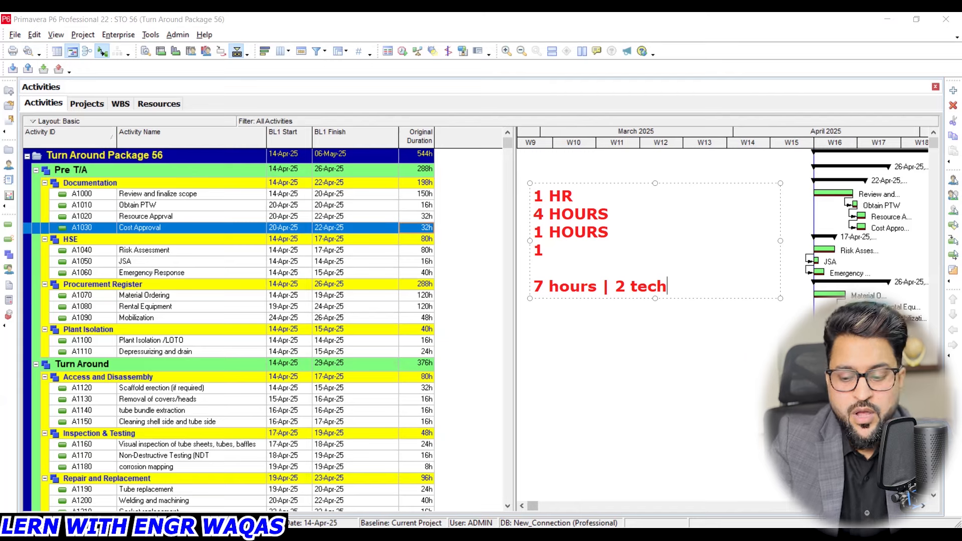
- Add "30 valves" and "210" to the end of the on-screen note and finish the text box
key("Return")
key("Return")
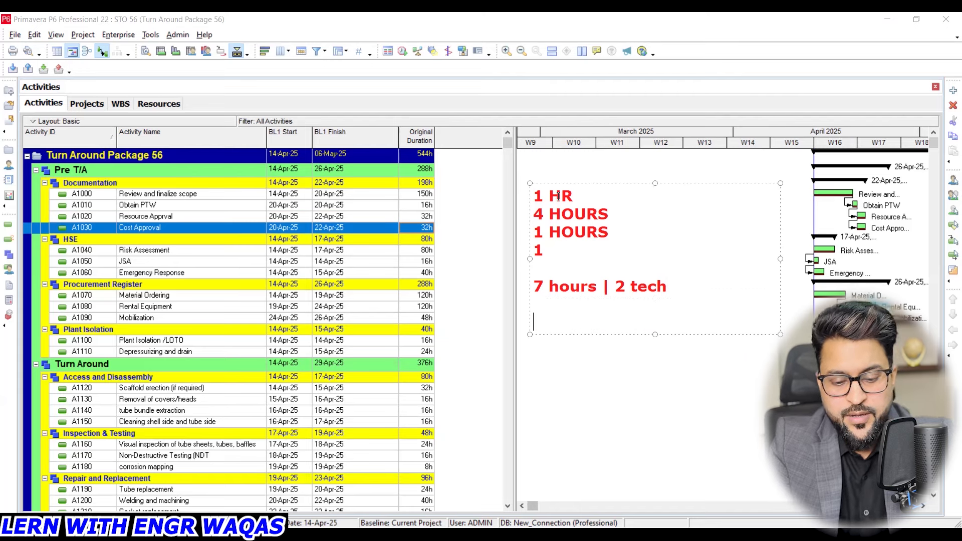
type("30 valves")
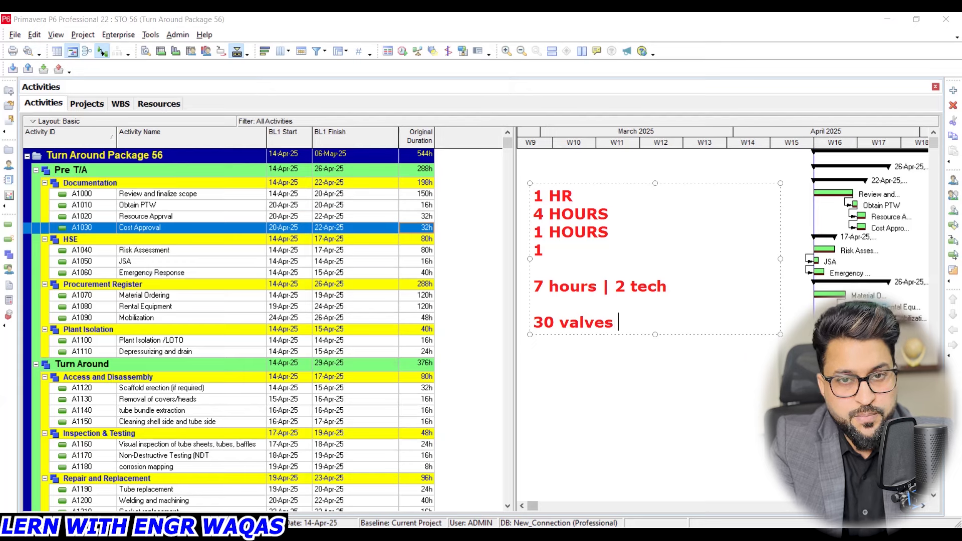
key("Return")
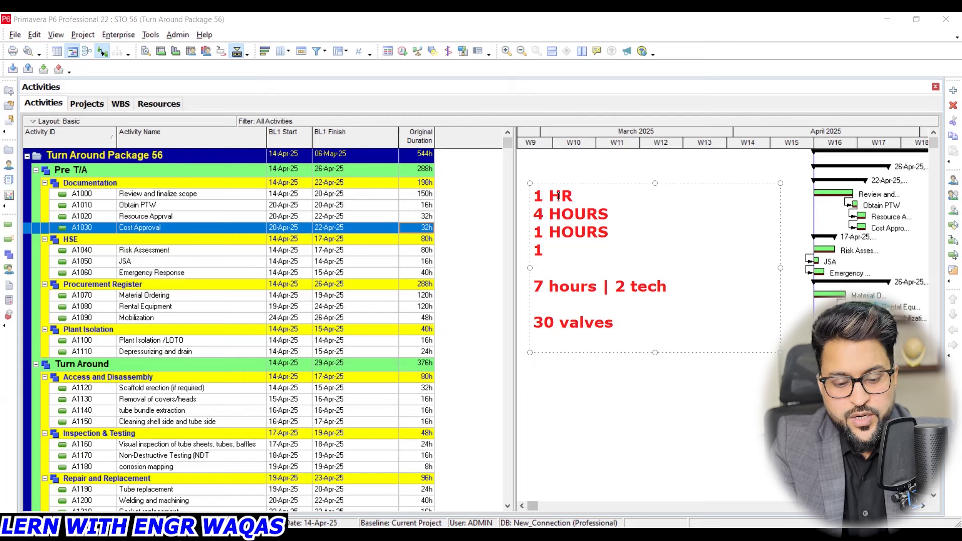
type("210")
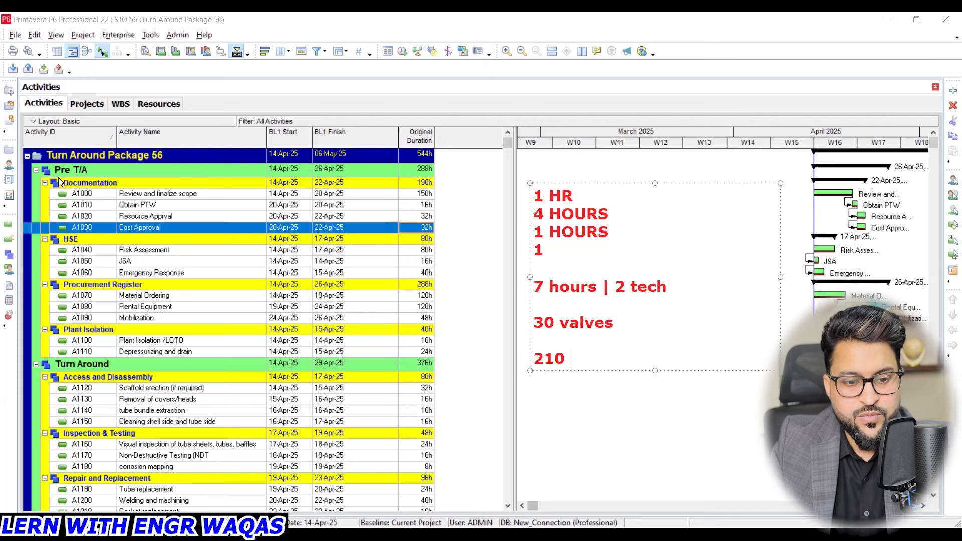
left_click(550, 383)
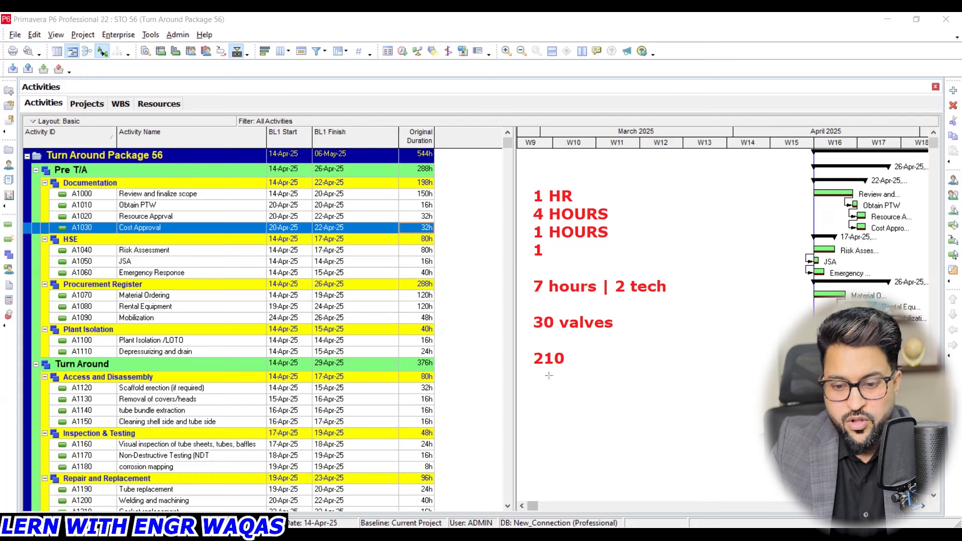
- Draw staggered red rectangles below the 210 note and stack them in one column, clearing all annotations at the end
mouse_move(532, 387)
left_mouse_down()
mouse_move(654, 433)
mouse_move(672, 454)
mouse_move(722, 458)
mouse_move(790, 486)
left_mouse_up()
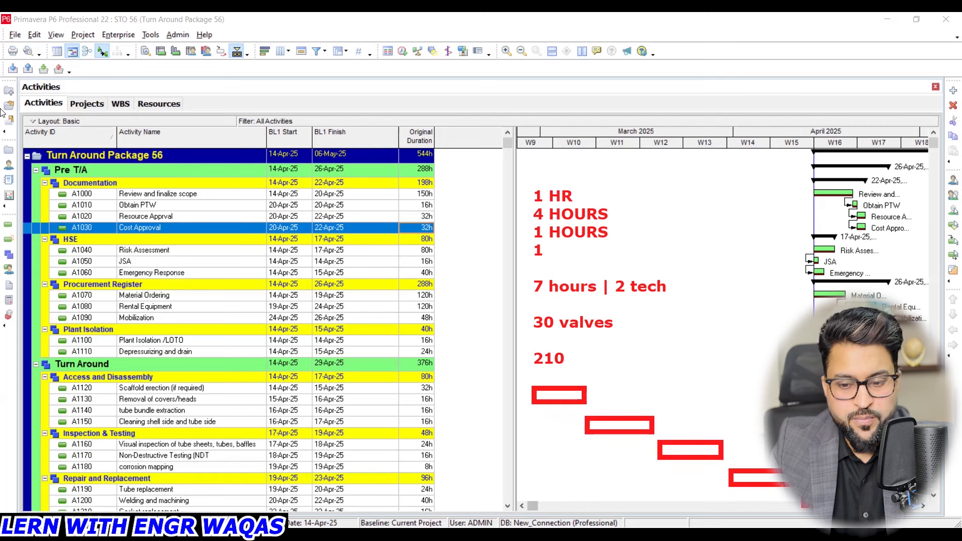
left_click(621, 416)
left_click(621, 417)
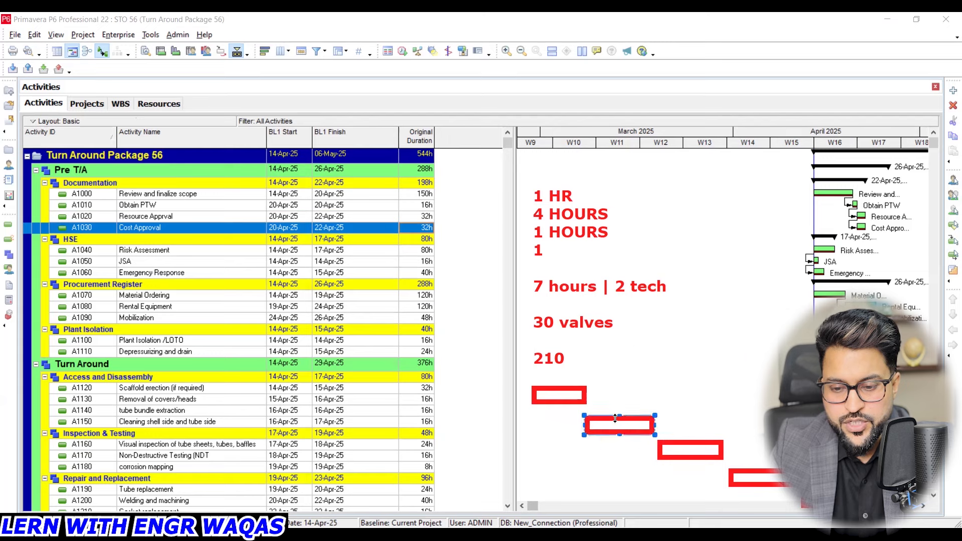
left_click_drag(606, 415, 554, 422)
left_click_drag(674, 438, 554, 451)
left_click(758, 475)
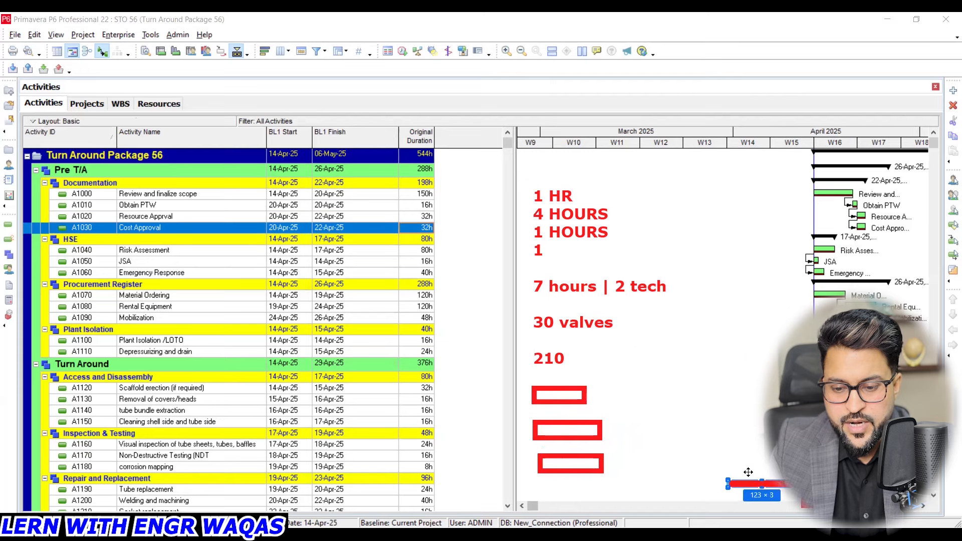
left_click_drag(774, 464, 588, 481)
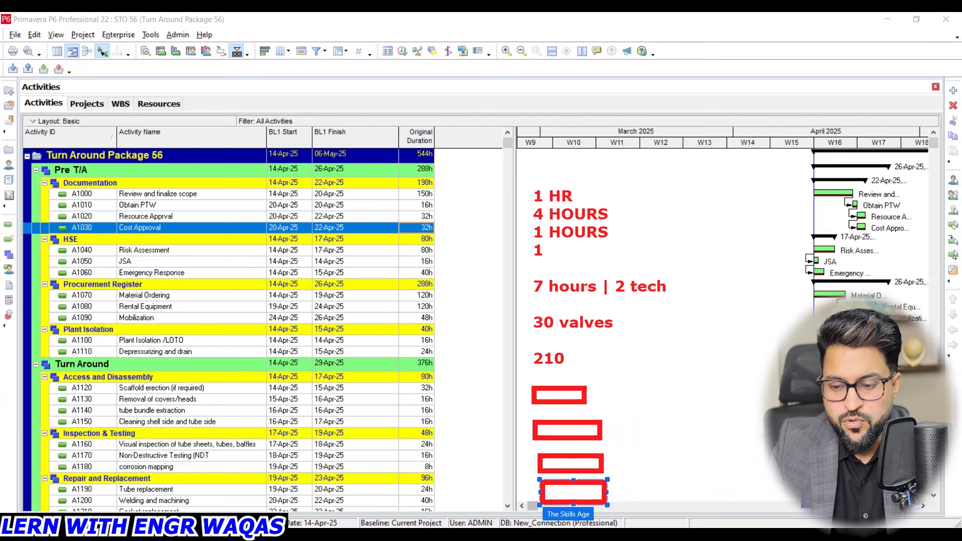
left_click_drag(837, 494, 586, 521)
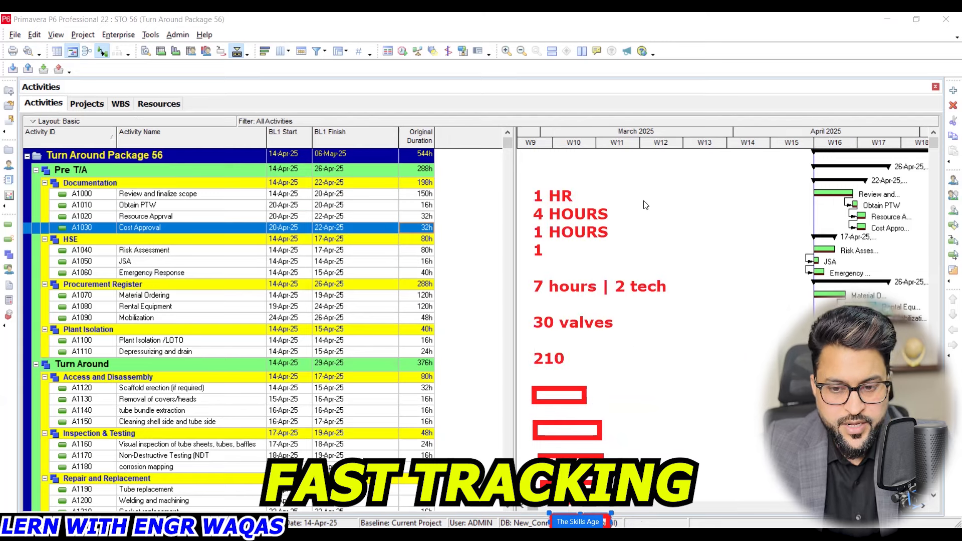
key("Escape")
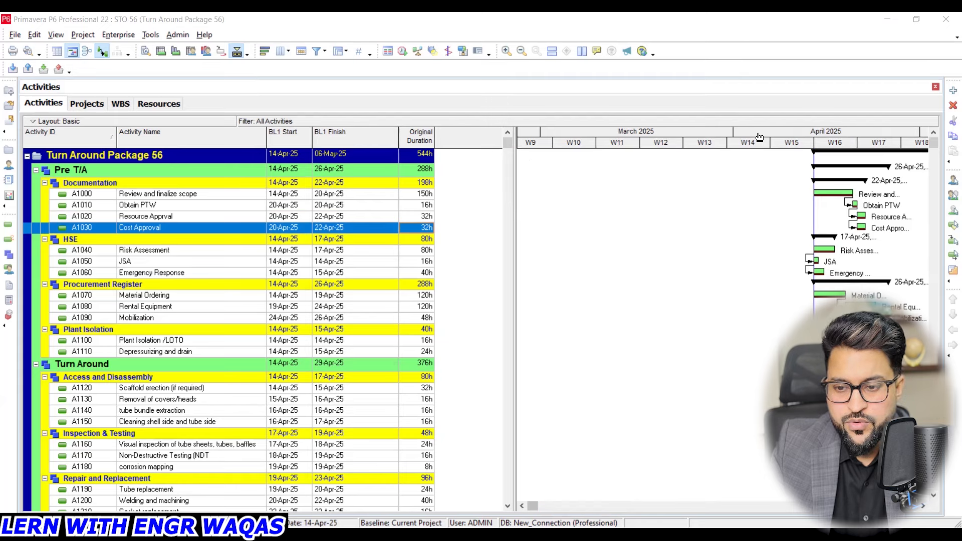
- Assign Risk Assessment (A1040) as successor of Cost Approval (A1030)
left_click_drag(759, 137, 540, 170)
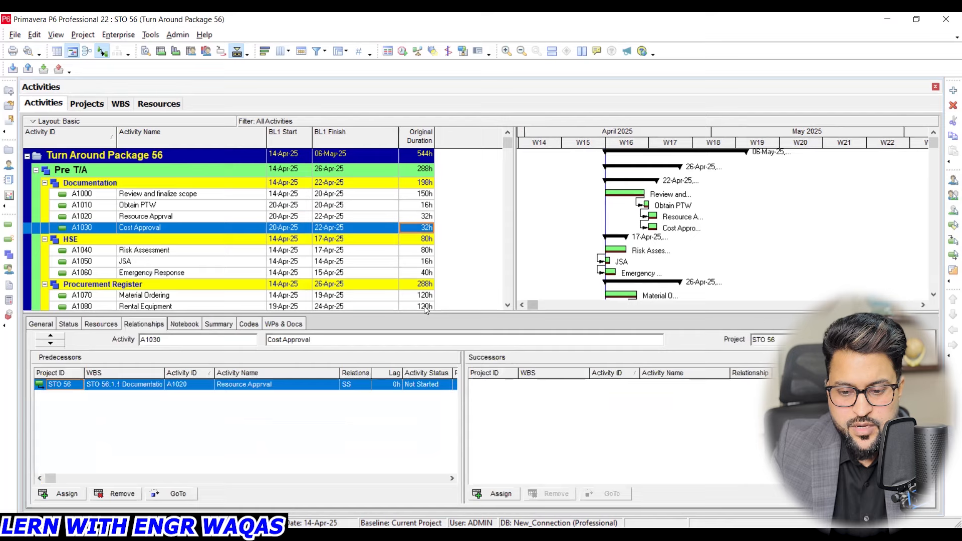
left_click(493, 494)
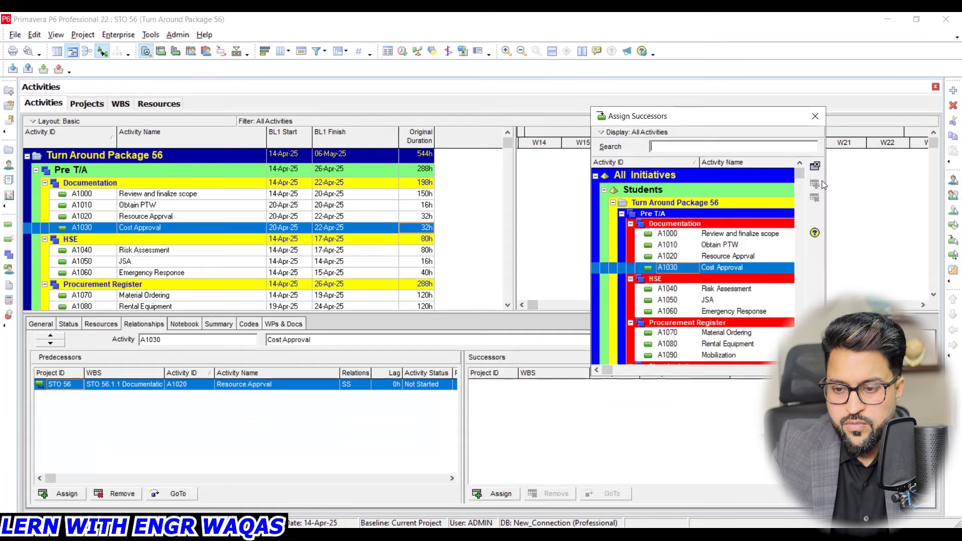
left_click(734, 287)
left_click(815, 184)
left_click(816, 116)
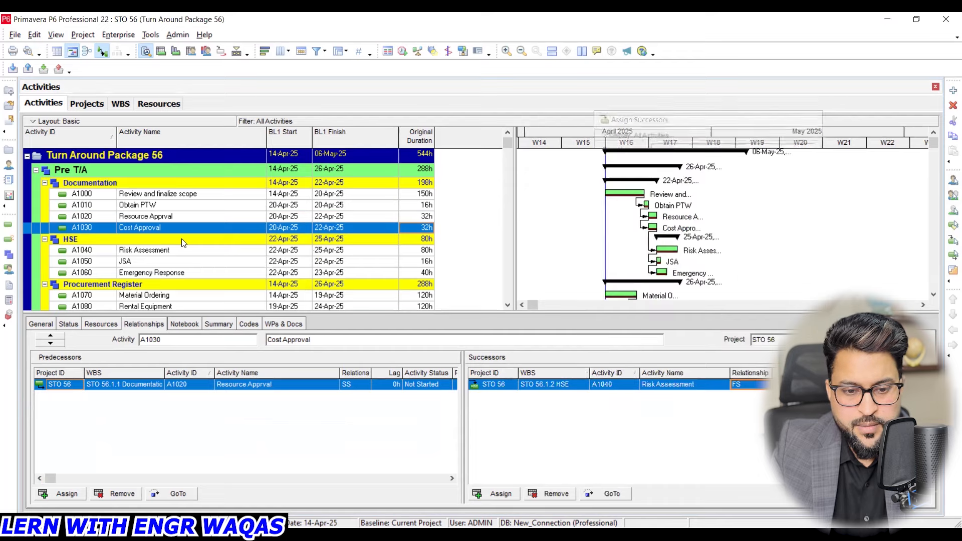
- Assign Material Ordering (A1070) as successor of Emergency Response (A1060)
left_click(181, 272)
scroll(218, 270, "down", 1)
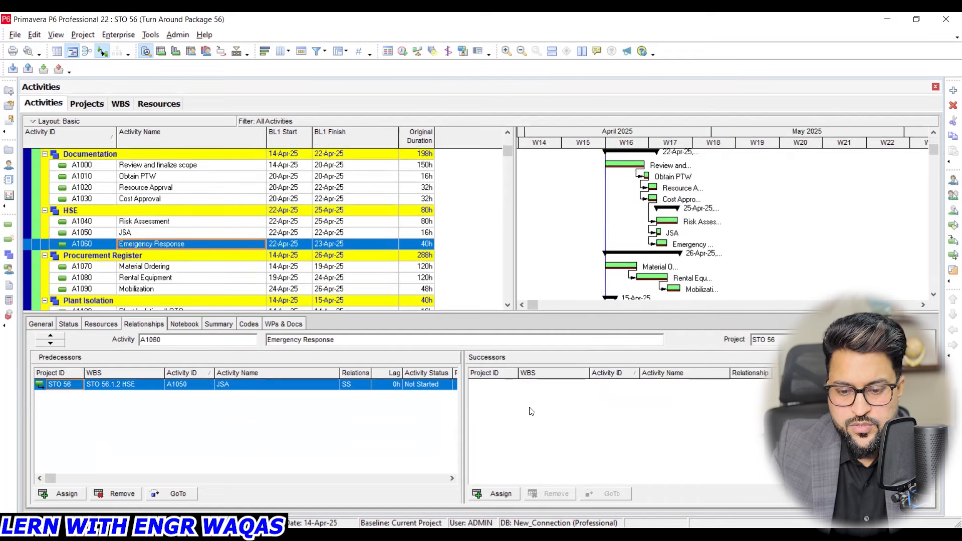
left_click(499, 494)
left_click(741, 292)
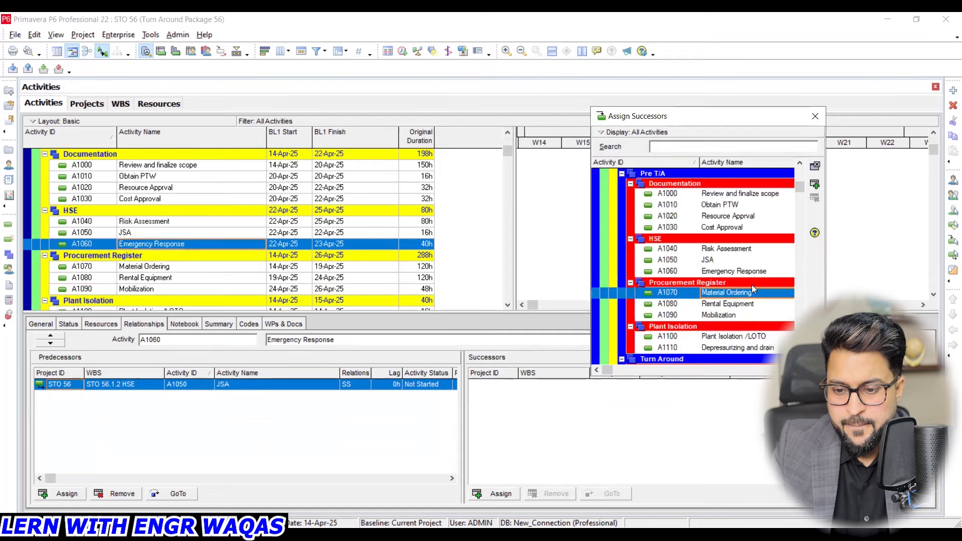
left_click(815, 184)
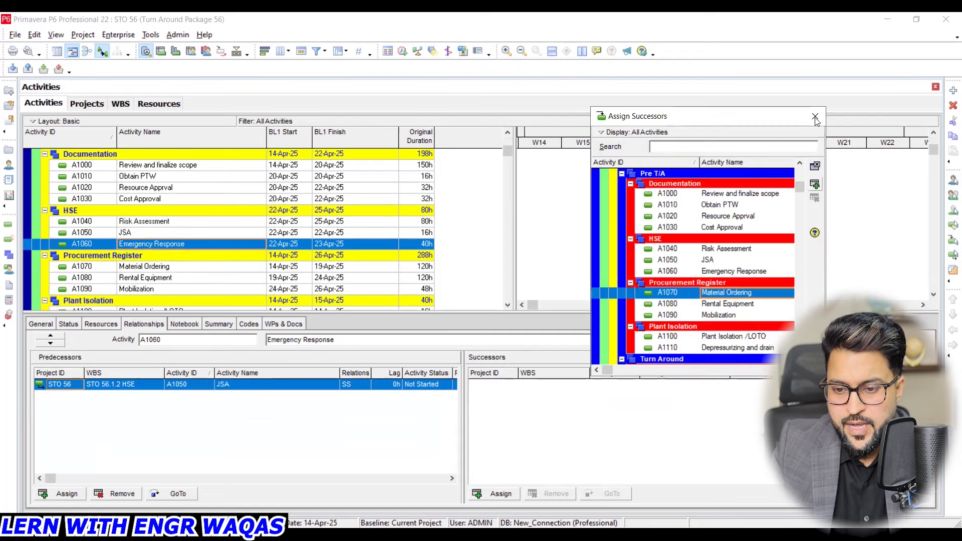
left_click(815, 117)
- Open the project's scheduling options and try Progress Override and Actual Dates for progressed activities, then restore Retained Logic
left_click_drag(508, 151, 518, 124)
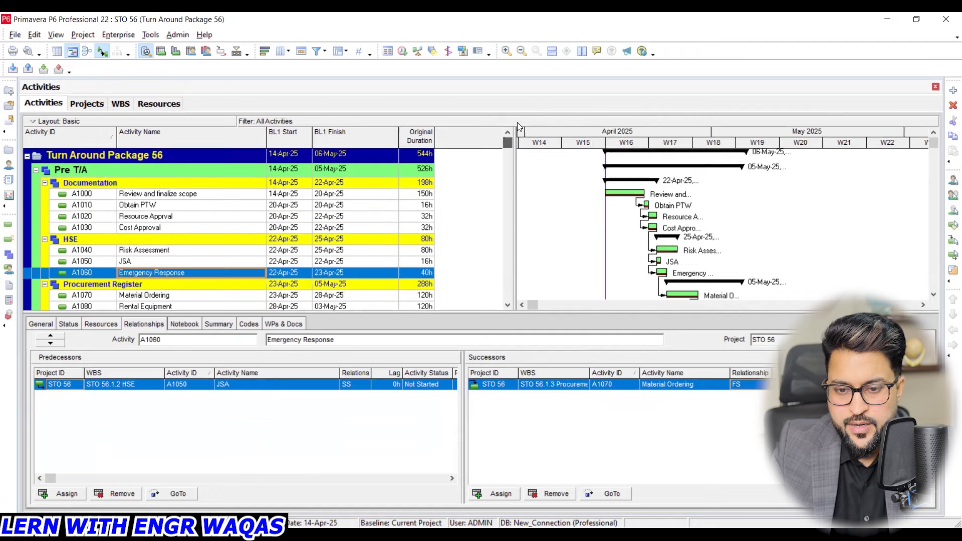
left_click(404, 50)
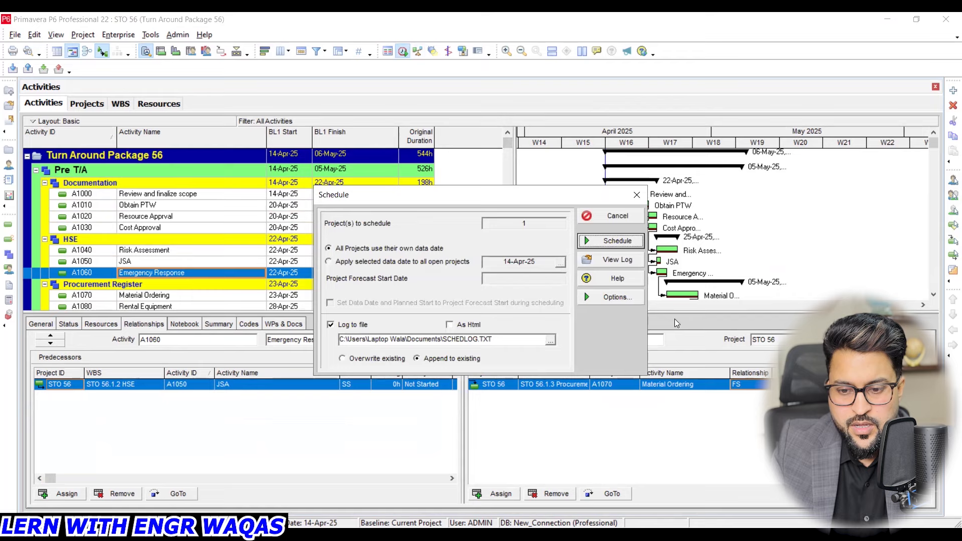
left_click(625, 300)
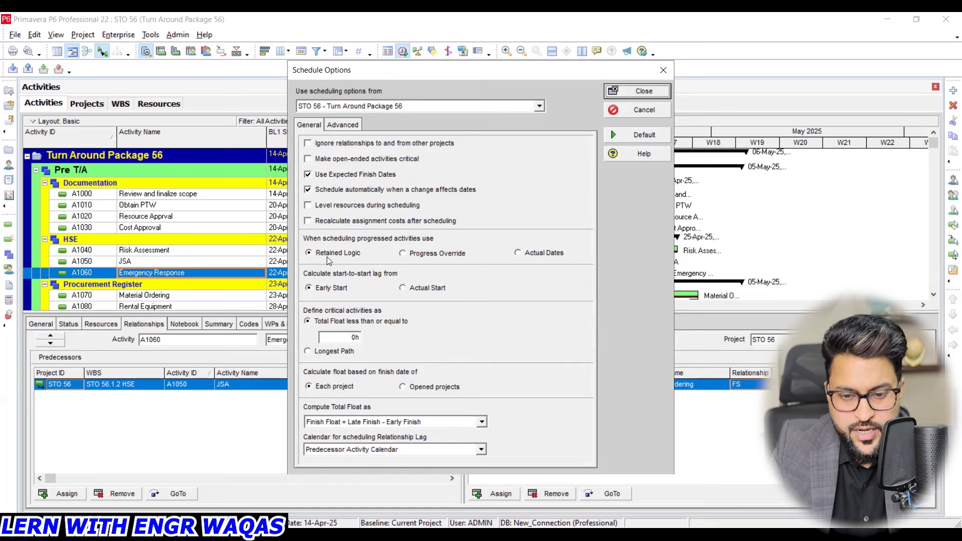
left_click(458, 254)
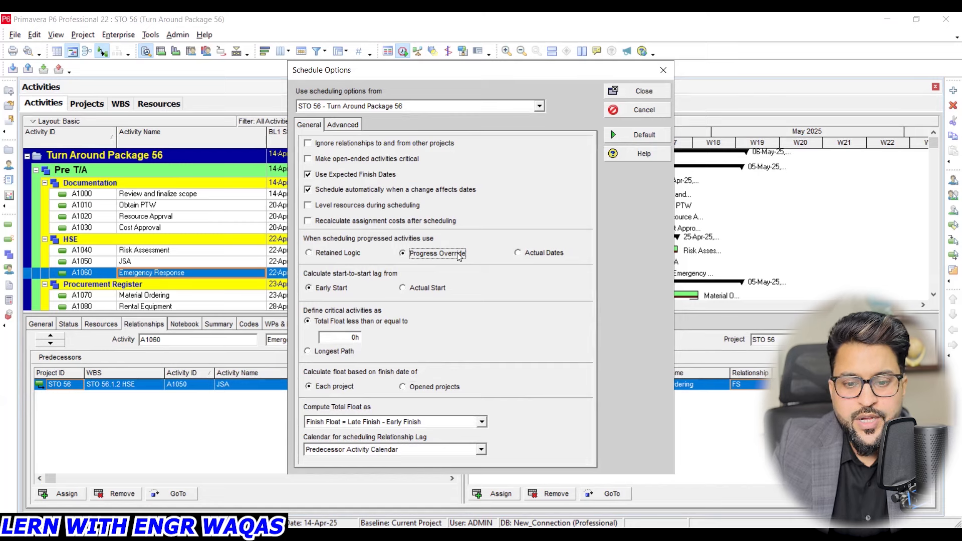
left_click(551, 254)
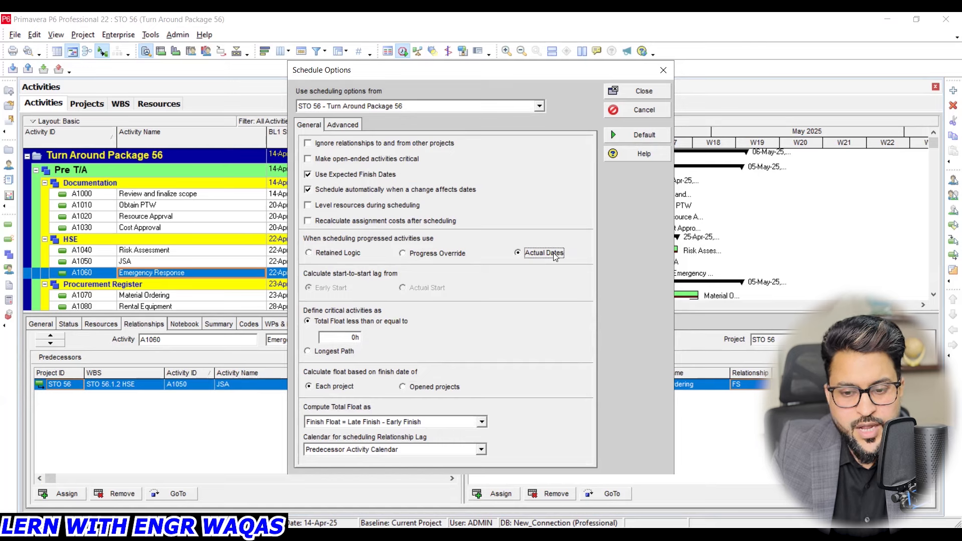
left_click(345, 255)
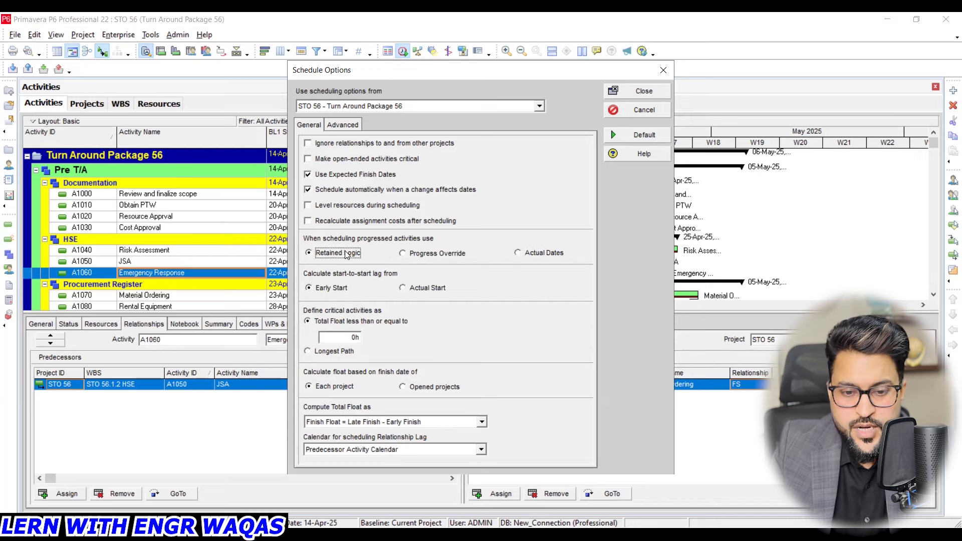
- Enable Level resources during scheduling and reschedule the project using its own data date
left_click(326, 204)
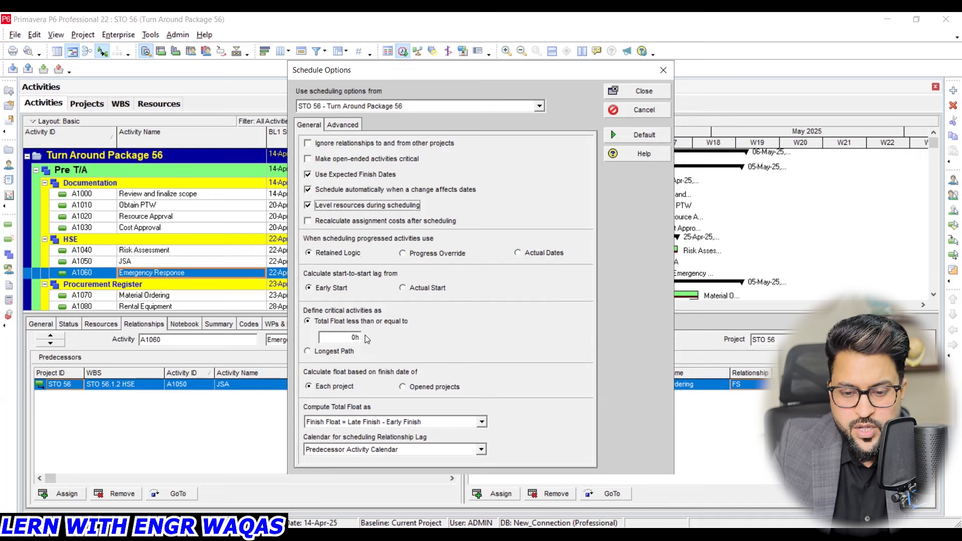
left_click(440, 298)
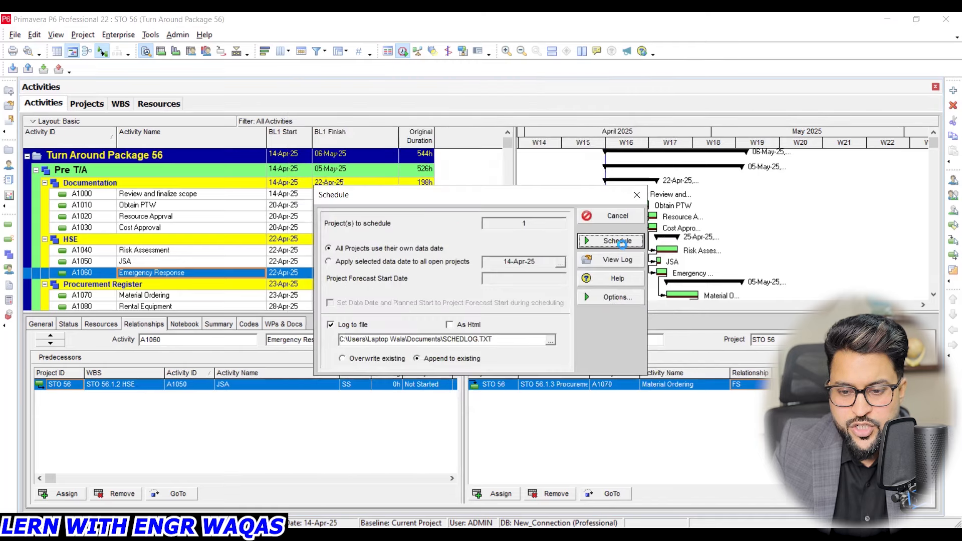
left_click(618, 241)
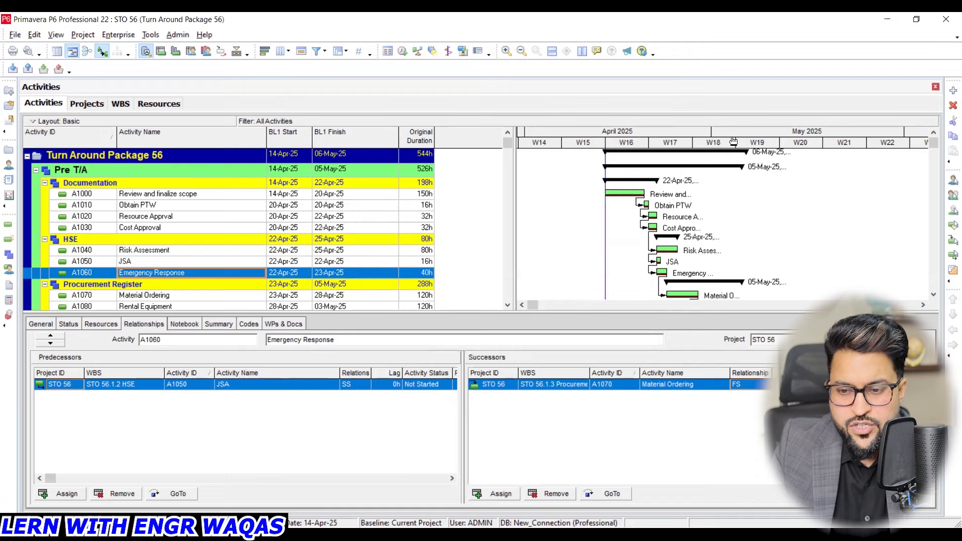
- Compress the Gantt timescale and review the scheduled bars from Pre T/A down to Post T/A
left_click_drag(738, 146, 703, 146)
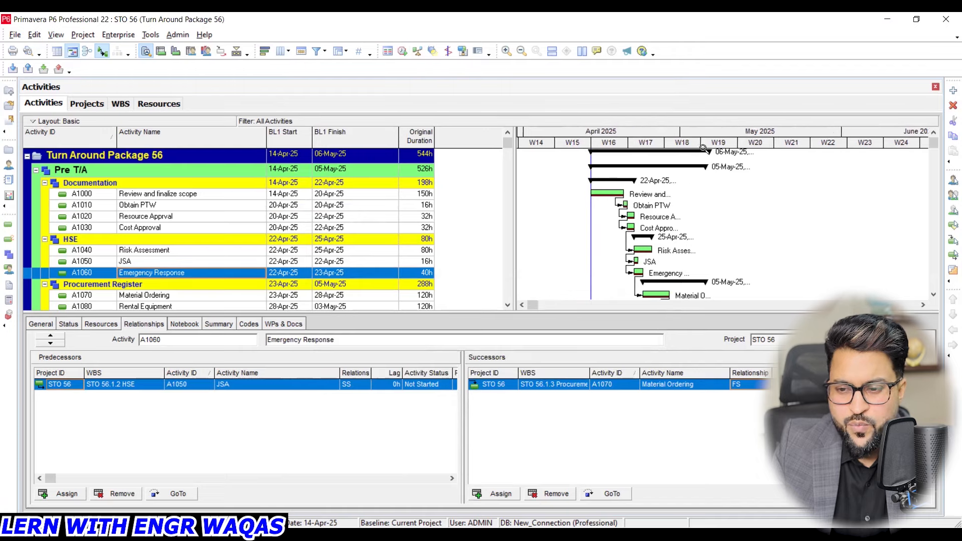
scroll(930, 145, "down", 10)
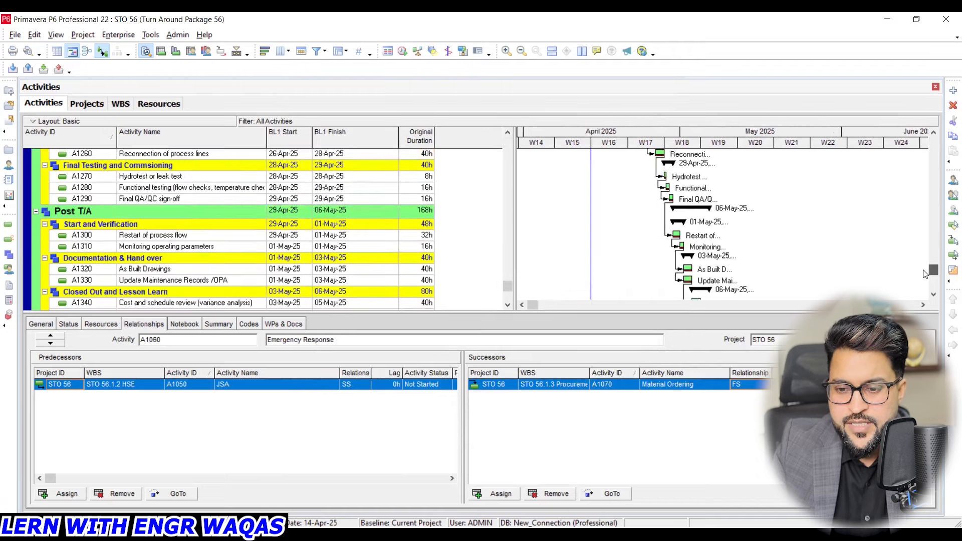
scroll(928, 164, "up", 6)
scroll(927, 164, "up", 4)
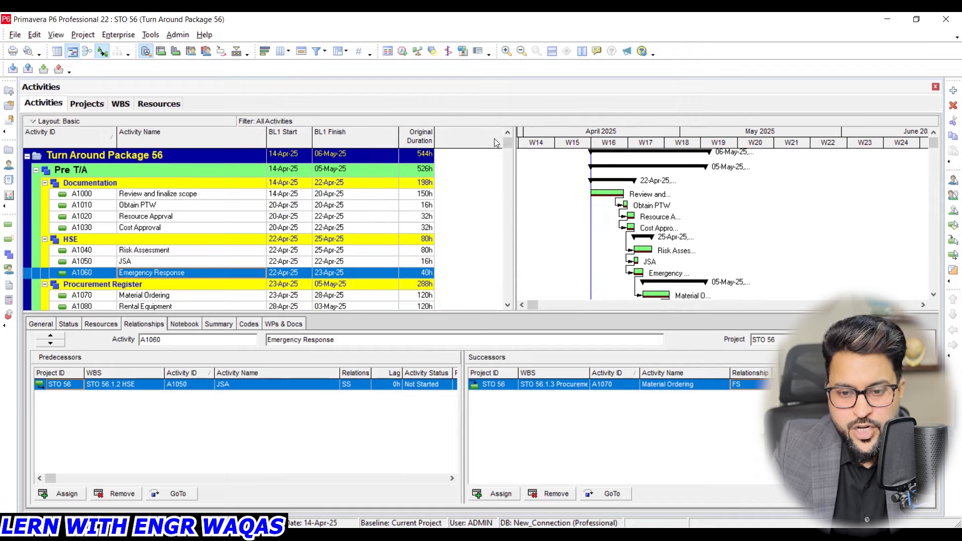
- Inspect the schedule dates of project STO 56 (Turn Around Package 56) and return to its activities for comparison
left_click_drag(507, 141, 91, 102)
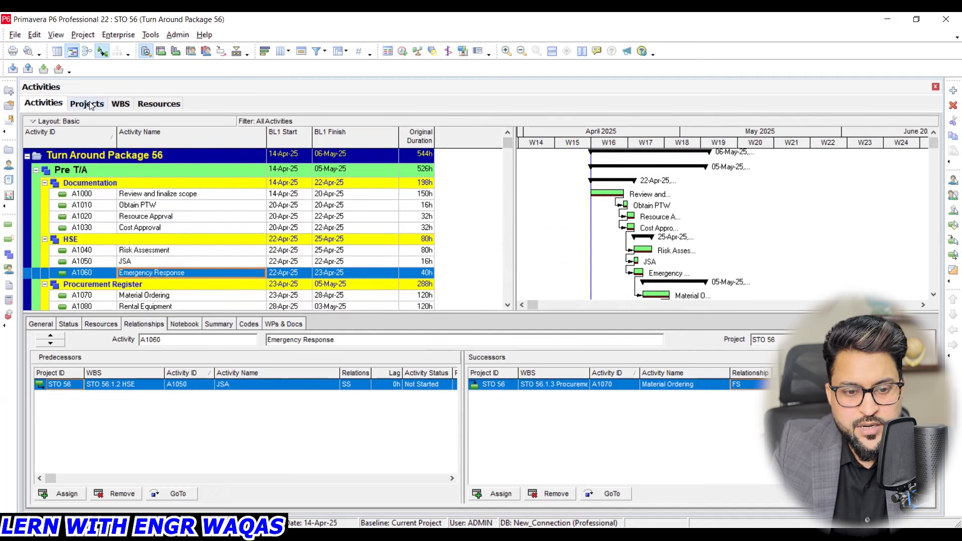
left_click(91, 104)
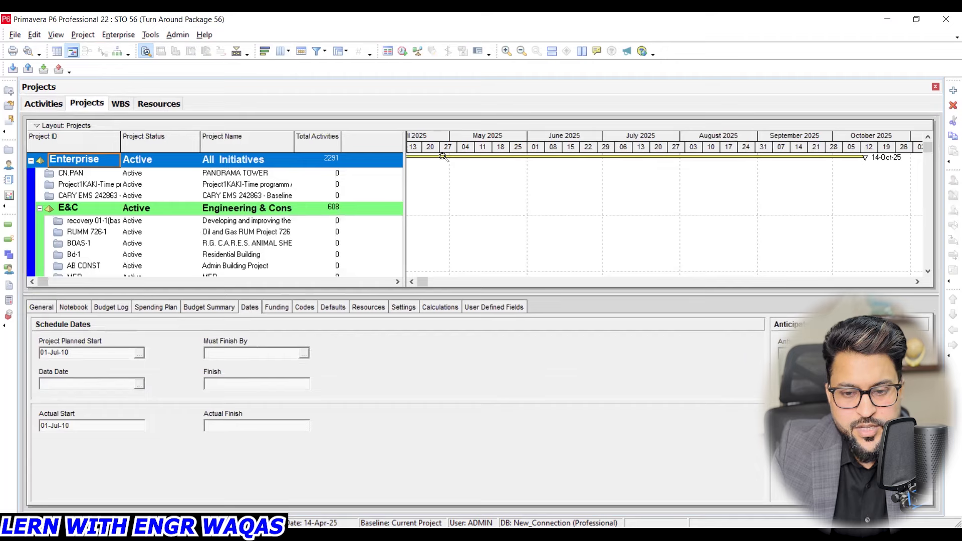
left_click_drag(925, 150, 928, 275)
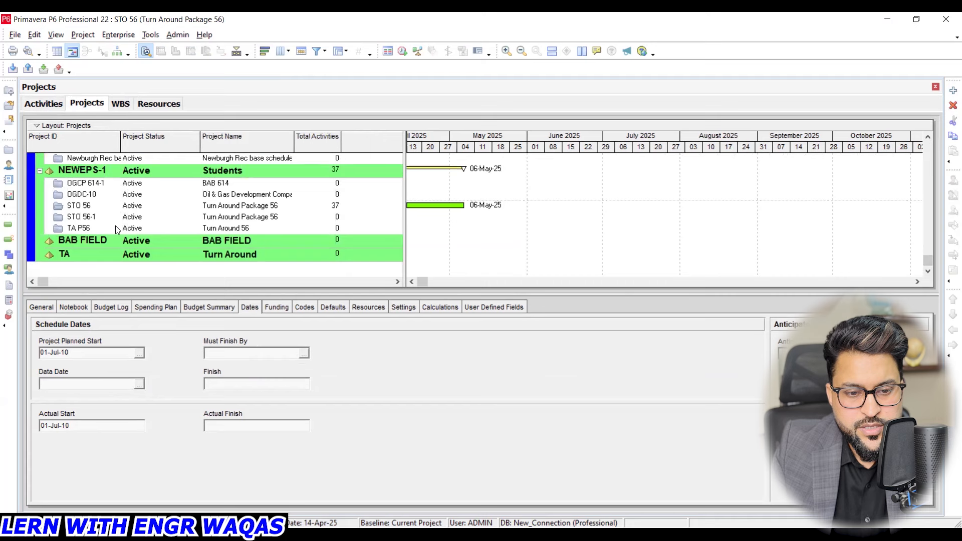
left_click(232, 206)
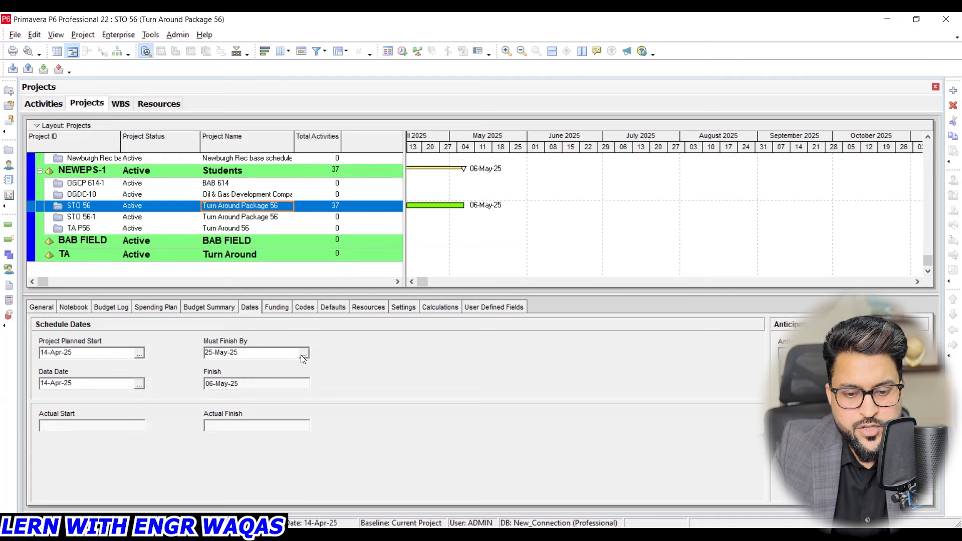
left_click(46, 104)
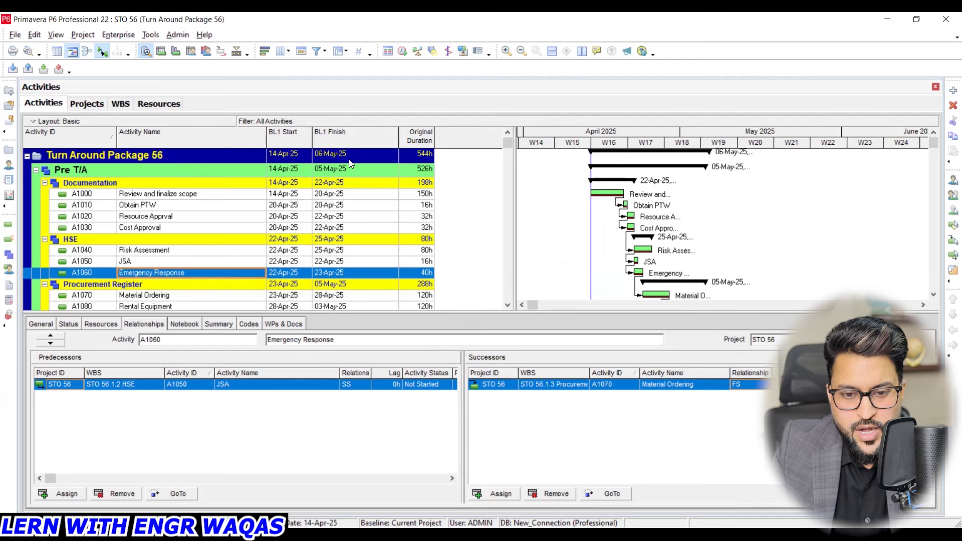
- Set the Must Finish By date of project STO 56 to 06-May-25 and review the effect on the Gantt bars
left_click(85, 105)
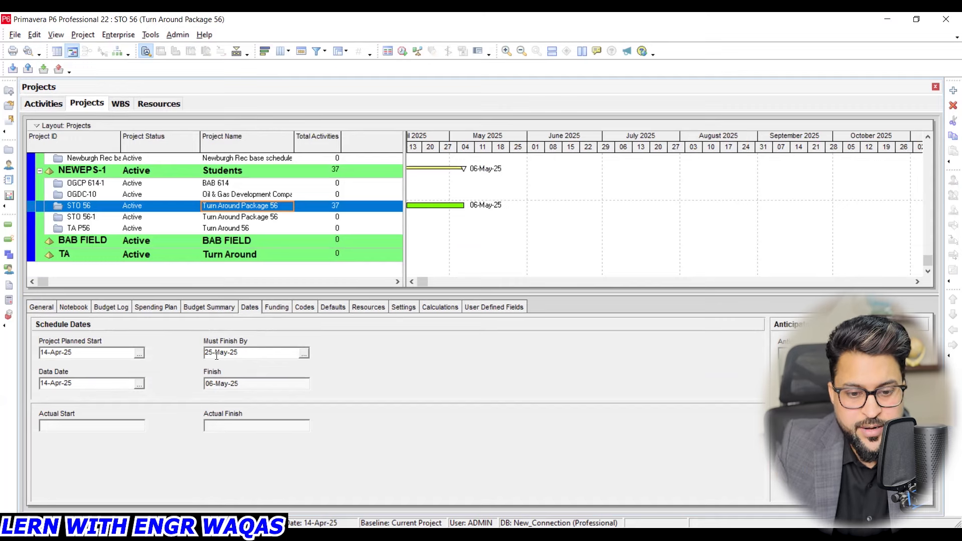
left_click(304, 353)
left_click(277, 207)
left_click(277, 331)
left_click(50, 104)
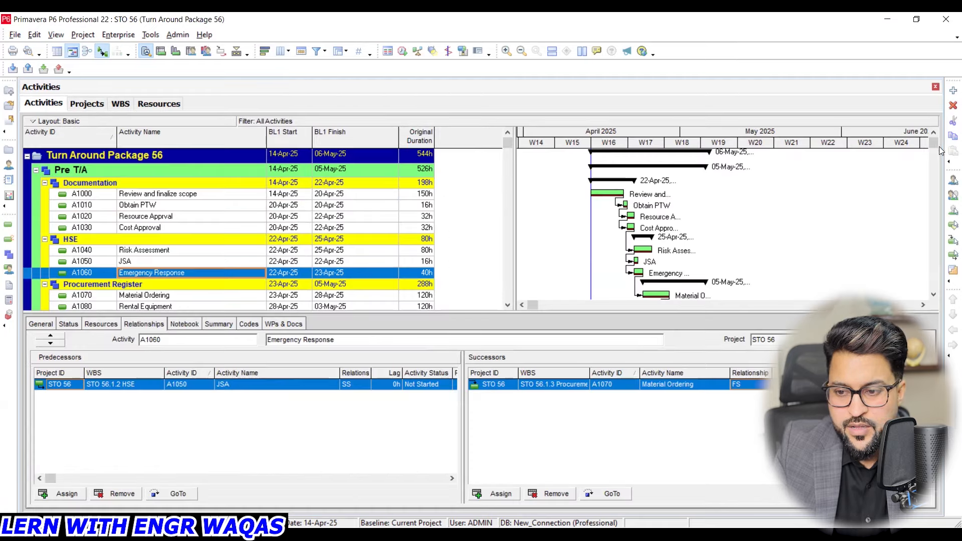
scroll(936, 229, "down", 10)
left_click_drag(936, 268, 940, 188)
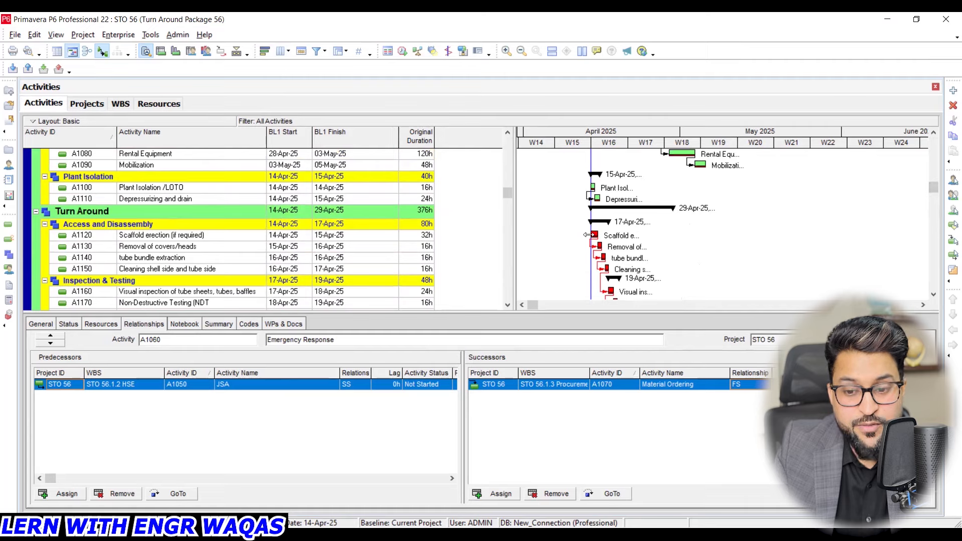
- Push back the Must Finish By date of project STO 56 and return to its activities
left_click(87, 103)
left_click(300, 352)
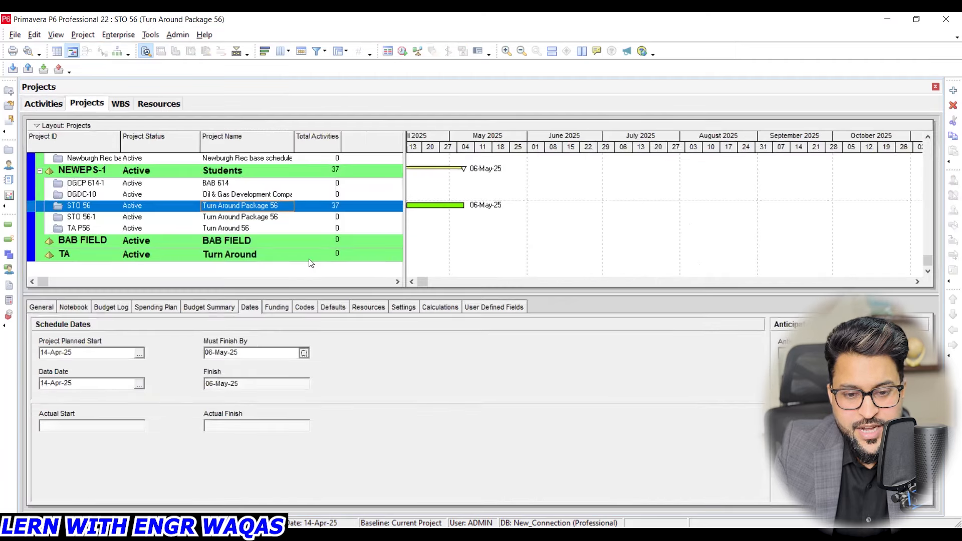
left_click(218, 270)
left_click(266, 331)
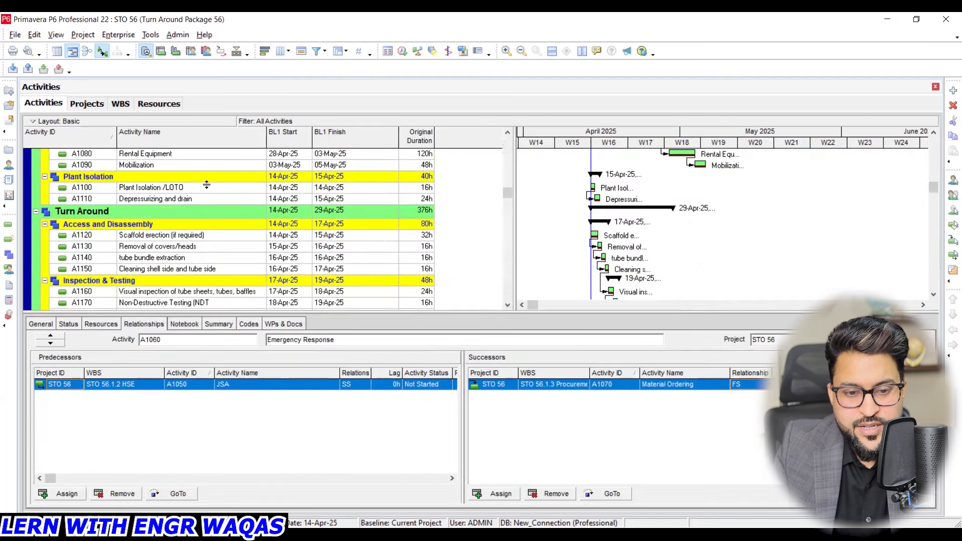
- Assign Scaffold erection (if required) (A1120) as successor of Depressurizing and drain (A1110)
left_click(196, 200)
right_click(196, 199)
left_click(752, 439)
left_click(514, 494)
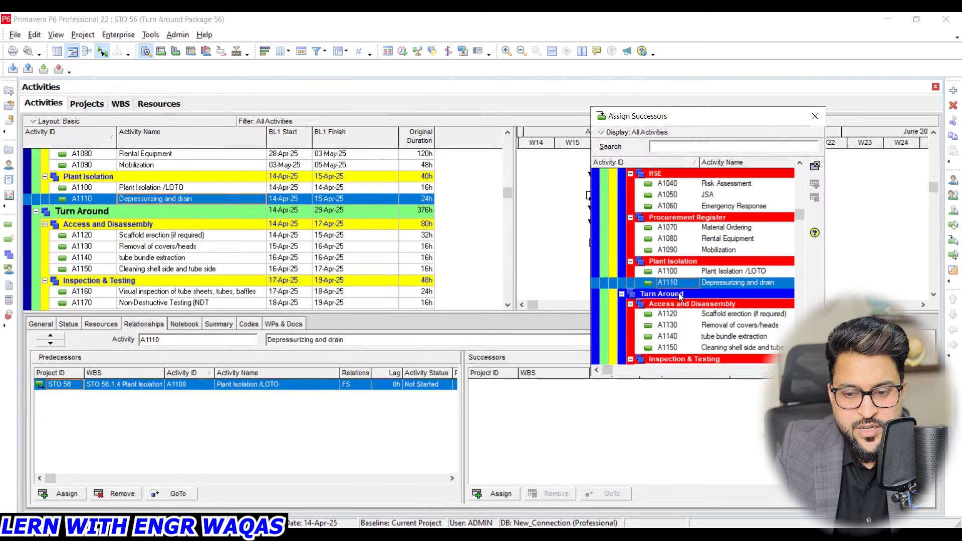
left_click(716, 314)
left_click(815, 184)
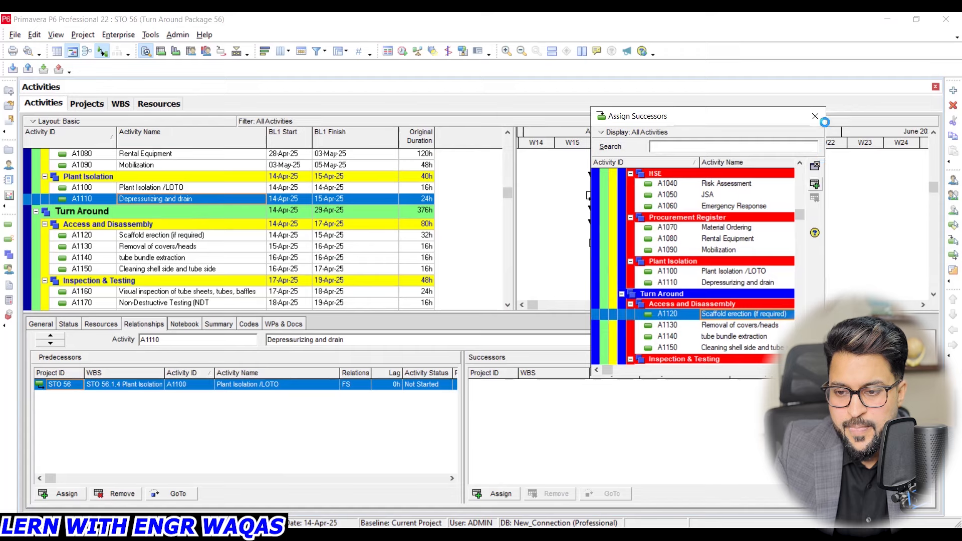
left_click(815, 116)
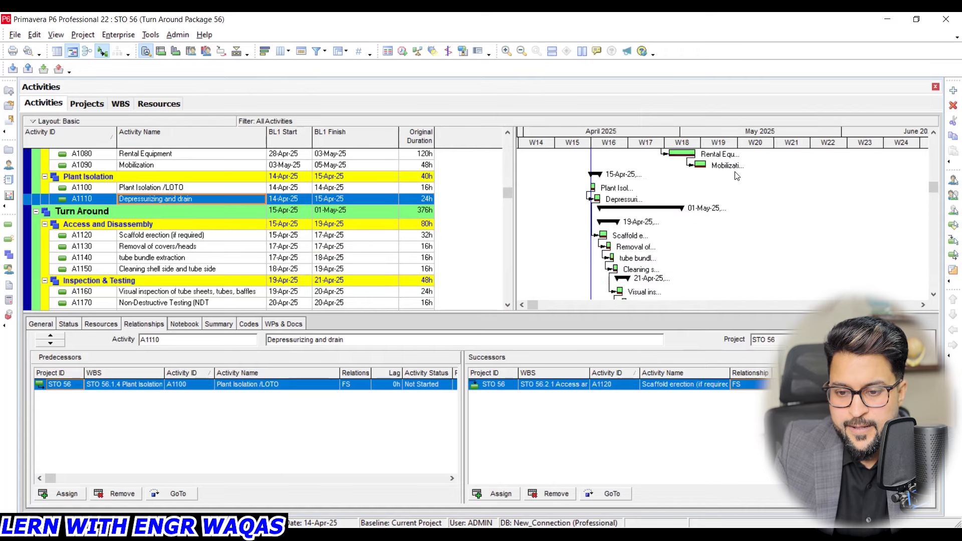
- Assign Plant Isolation /LOTO (A1100) as successor of Mobilization (A1090)
left_click(222, 165)
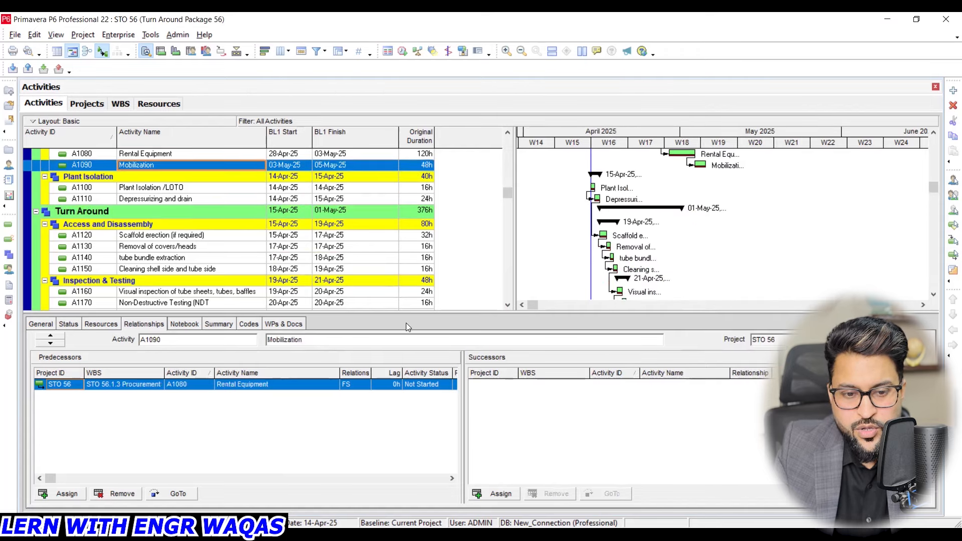
left_click(500, 494)
left_click(734, 305)
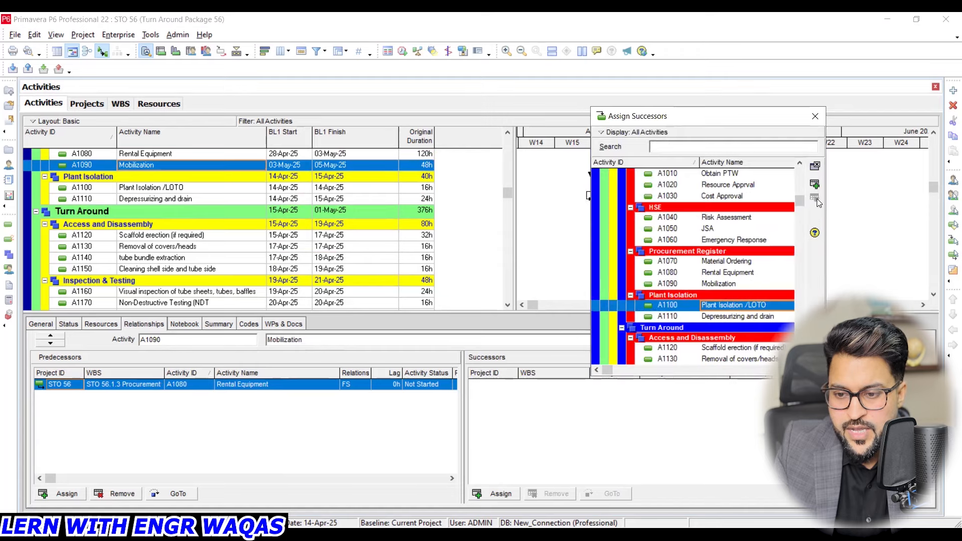
left_click(814, 184)
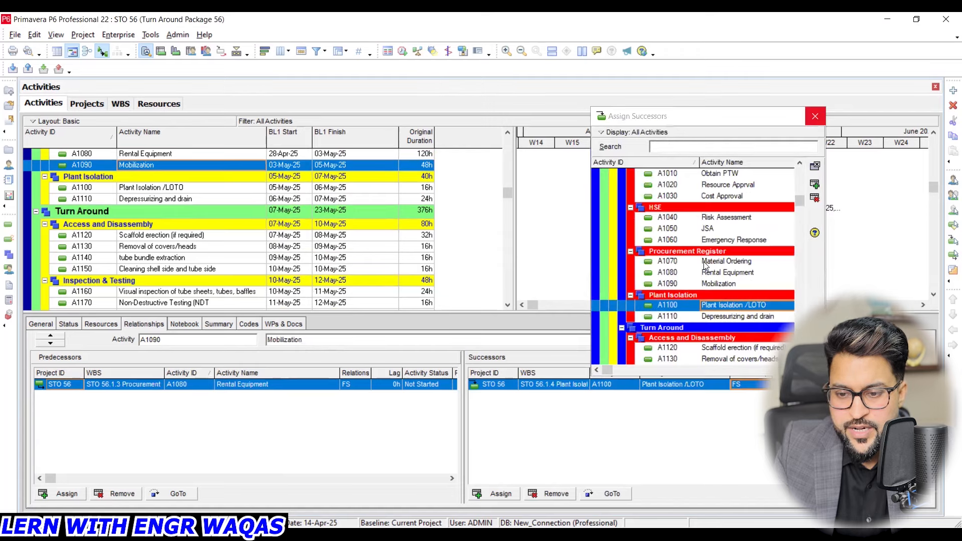
key("Escape")
- Change the relationship from Obtain PTW (A1010) to its successor Resource Apprval (A1020) to SS
scroll(520, 203, "up", 2)
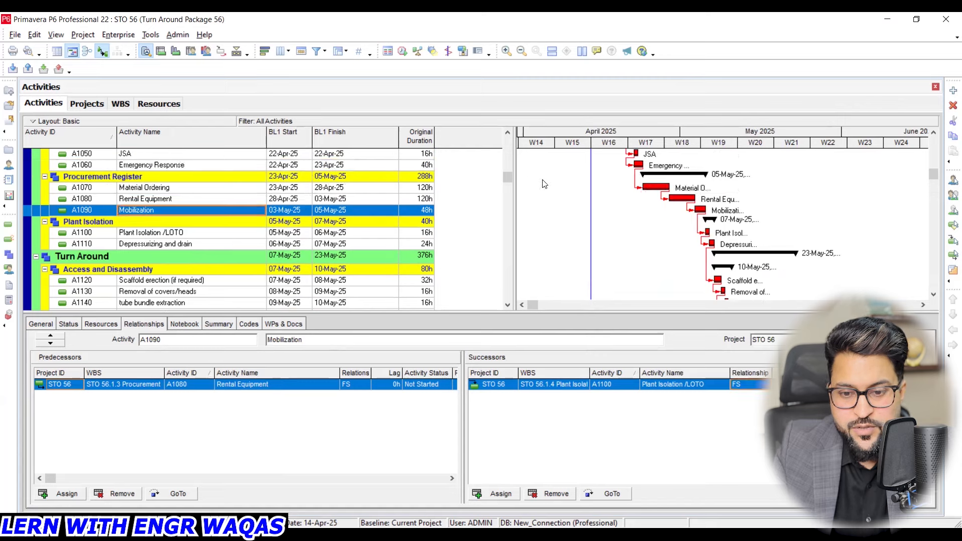
scroll(512, 159, "up", 1)
scroll(507, 151, "up", 3)
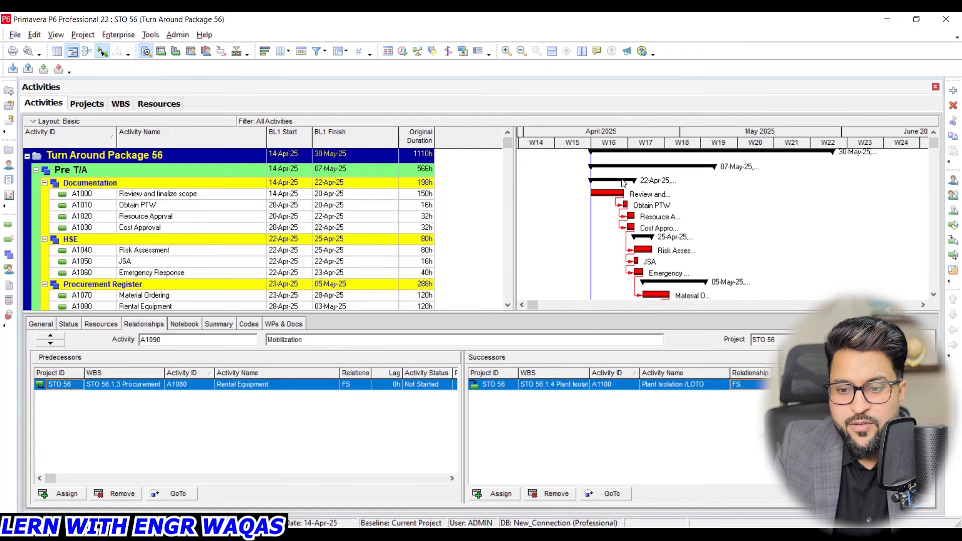
mouse_move(933, 142)
left_mouse_down()
mouse_move(948, 307)
mouse_move(948, 151)
mouse_move(928, 131)
left_mouse_up()
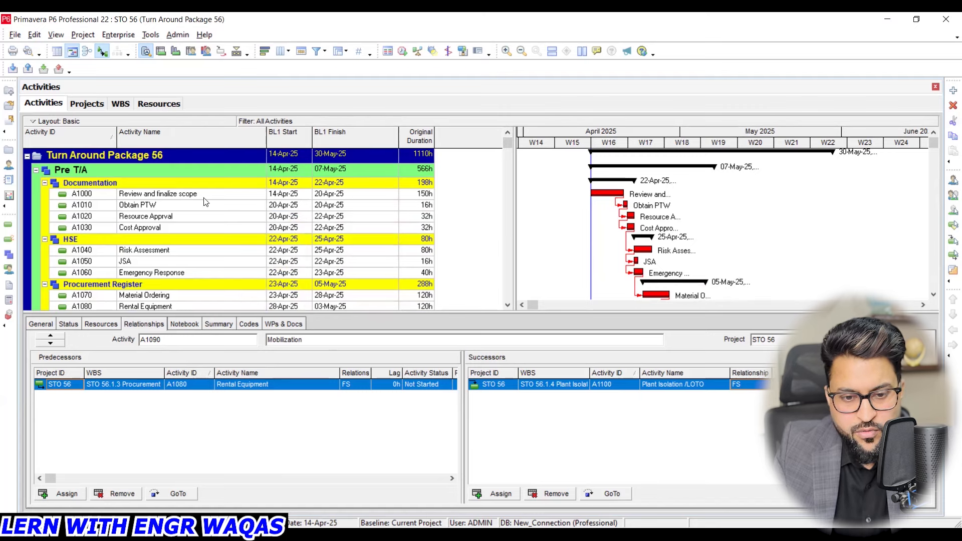
left_click(195, 207)
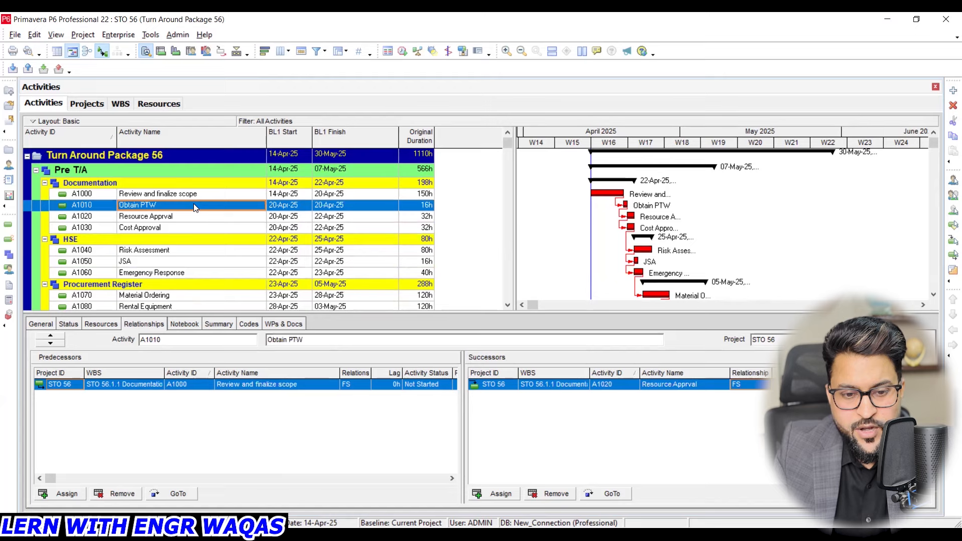
right_click(195, 208)
left_click(755, 389)
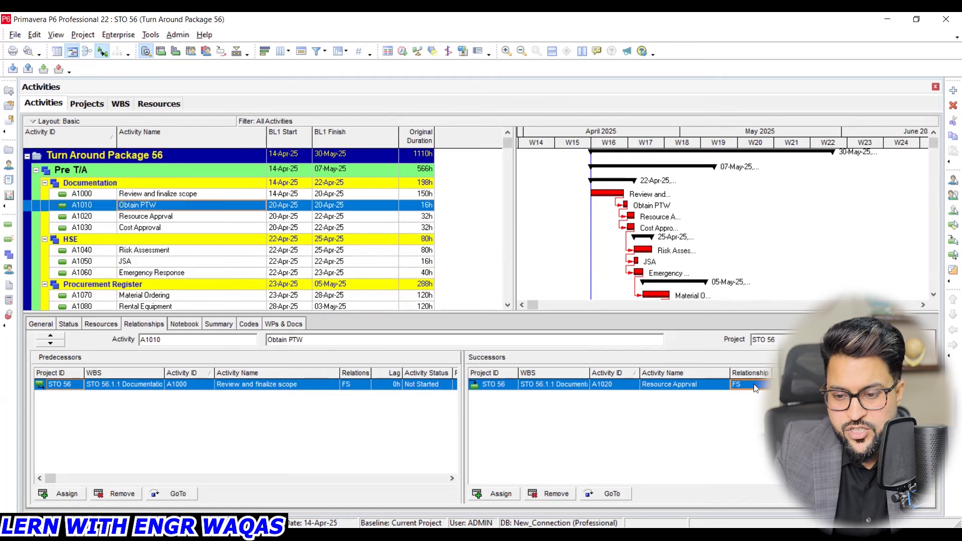
left_click(755, 389)
left_click(749, 425)
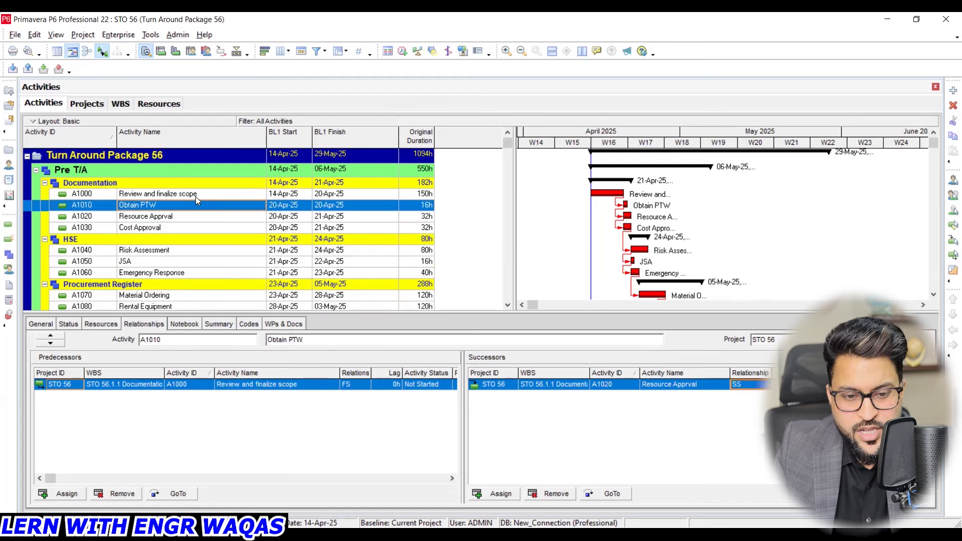
- Check the relationship type between Resource Apprval (A1020) and its successor Cost Approval (A1030)
left_click(187, 216)
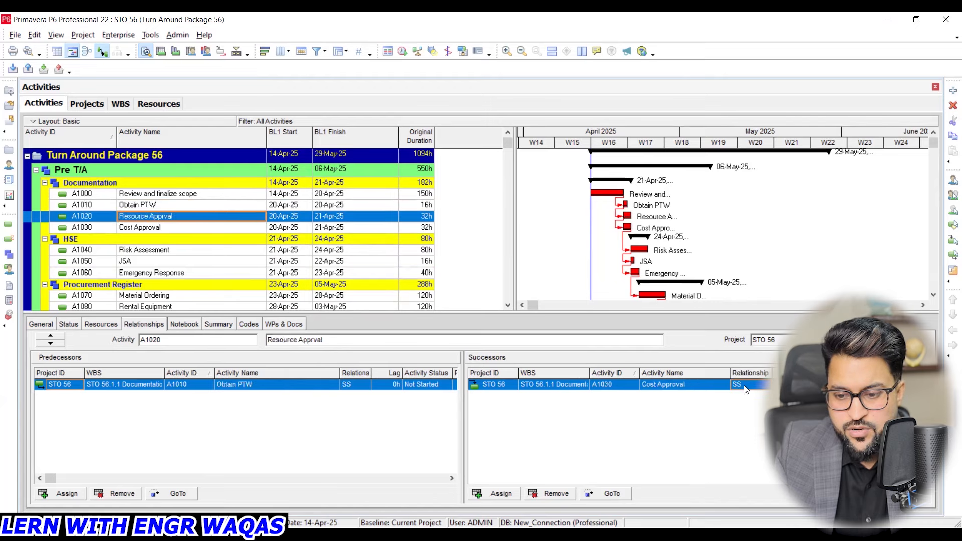
scroll(191, 255, "down", 1)
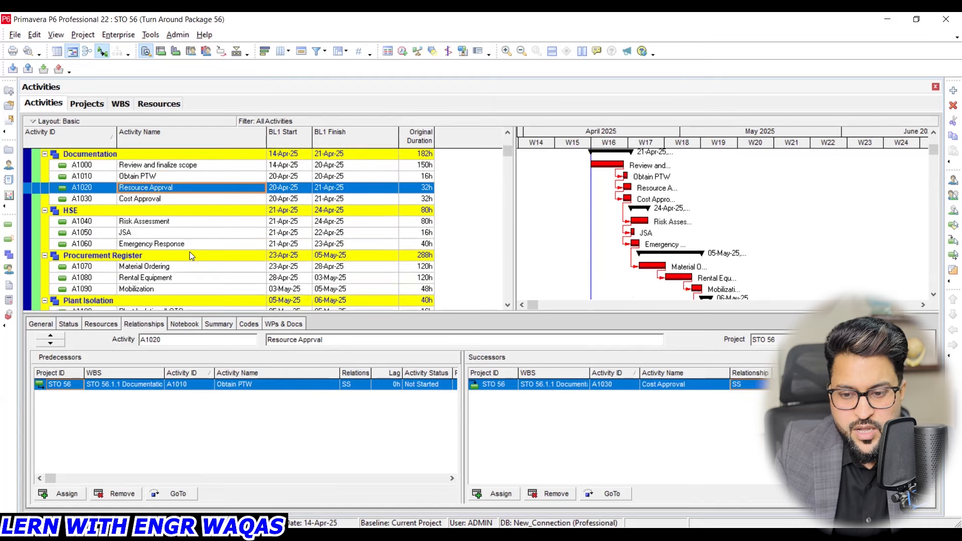
- Remove Emergency Response (A1060) from the predecessors of Material Ordering (A1070)
left_click(144, 268)
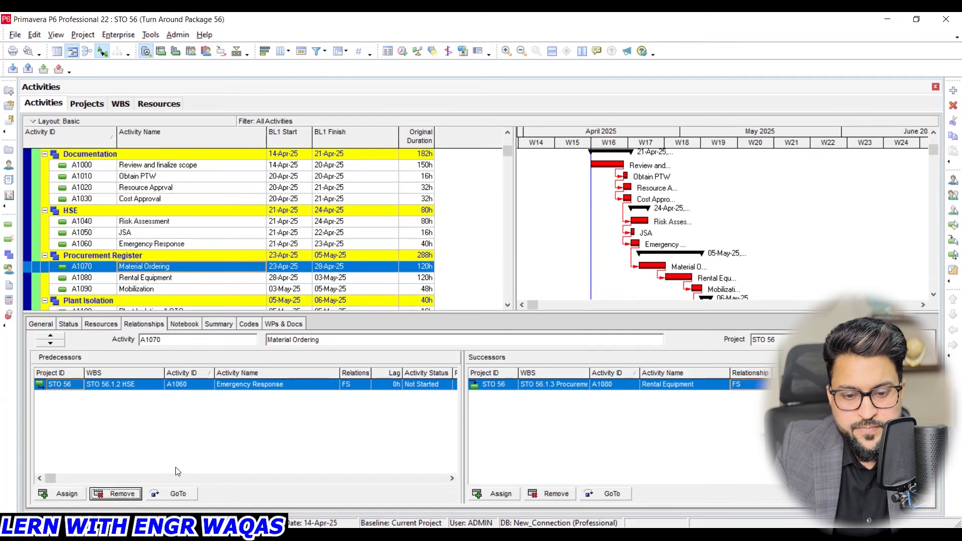
left_click(115, 494)
left_click(434, 295)
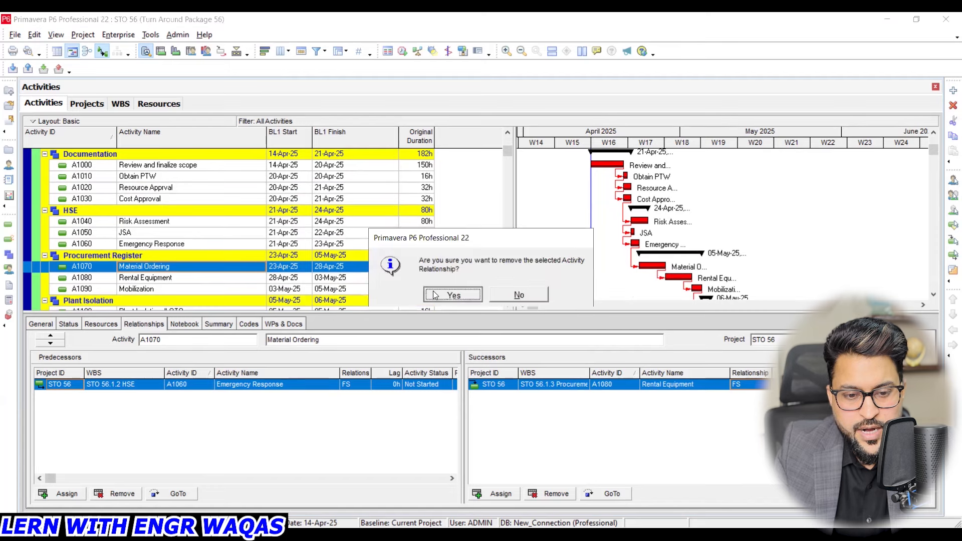
- Assign Risk Assessment (A1040) as predecessor of Material Ordering (A1070)
left_click(77, 491)
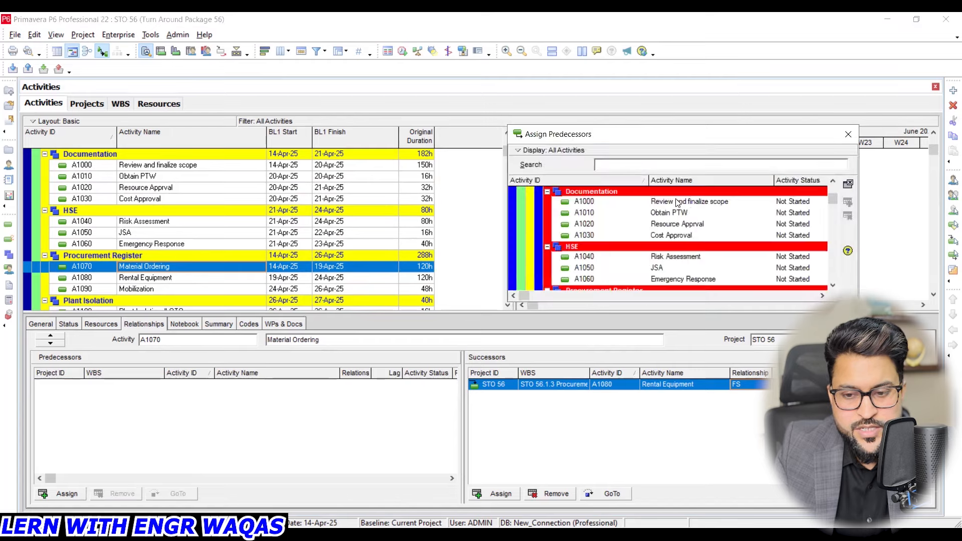
left_click(697, 256)
left_click(853, 203)
left_click(848, 135)
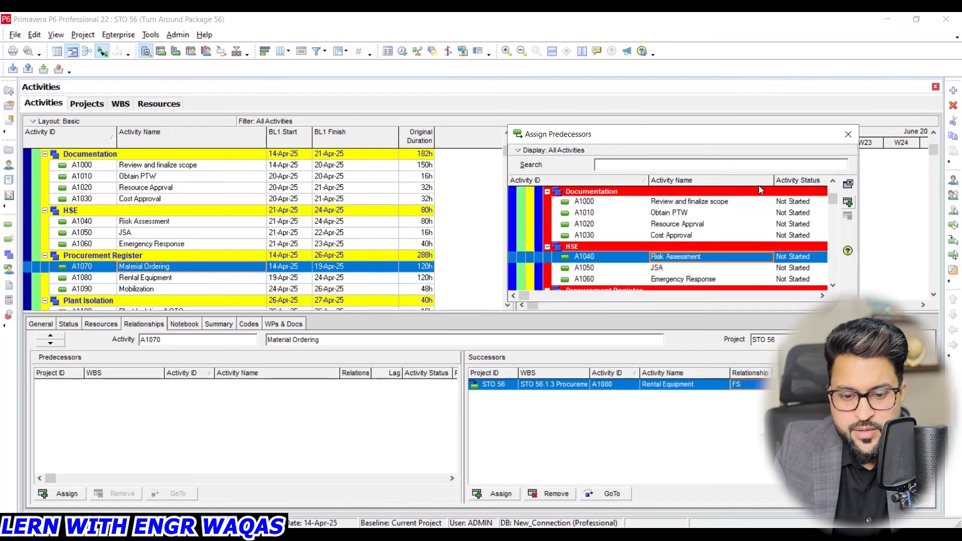
- Change the relationship between Material Ordering (A1070) and its predecessor Risk Assessment (A1040) to SS, and check the project finish date
left_click(362, 385)
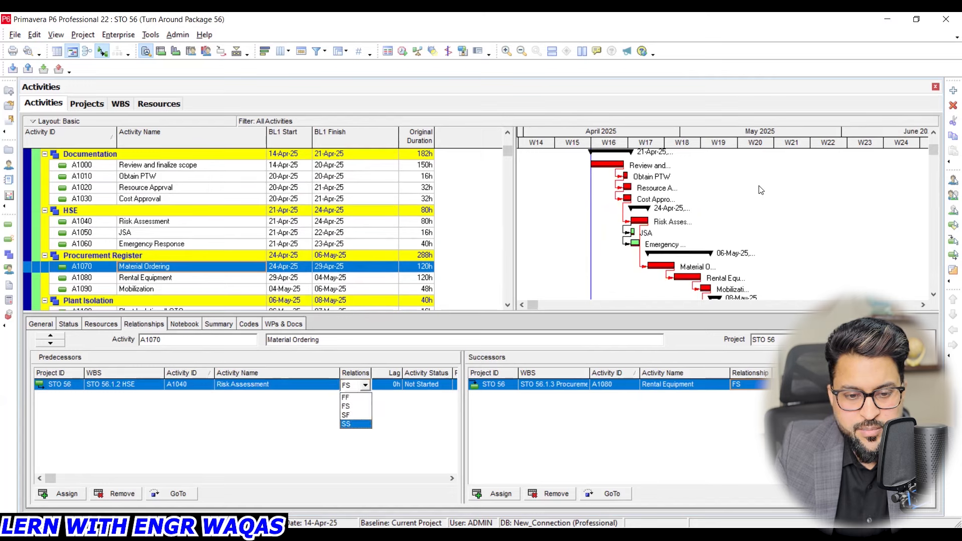
key("Return")
left_click(173, 244)
scroll(174, 242, "up", 1)
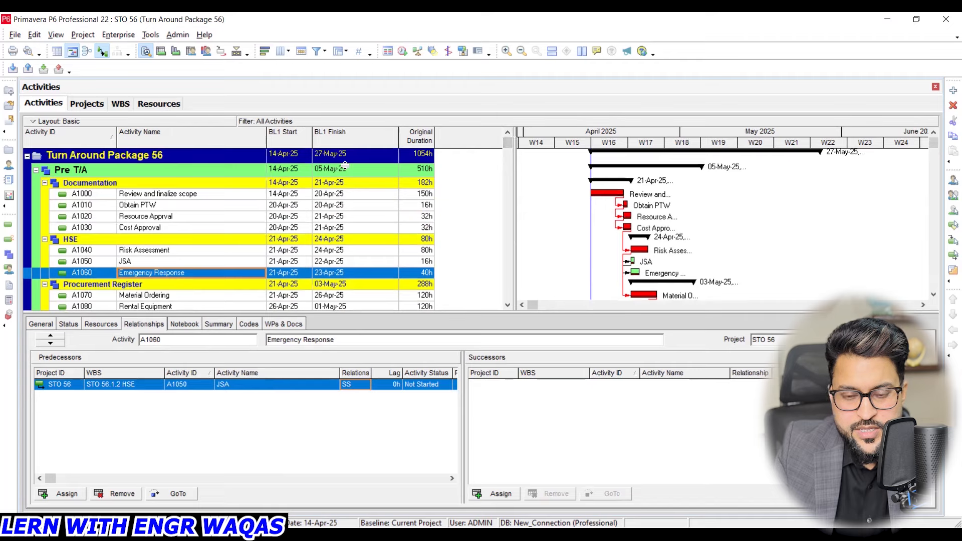
- Set the original duration of Scaffold erection (if required) (A1120) to 16 hours
scroll(409, 244, "down", 2)
scroll(409, 243, "down", 5)
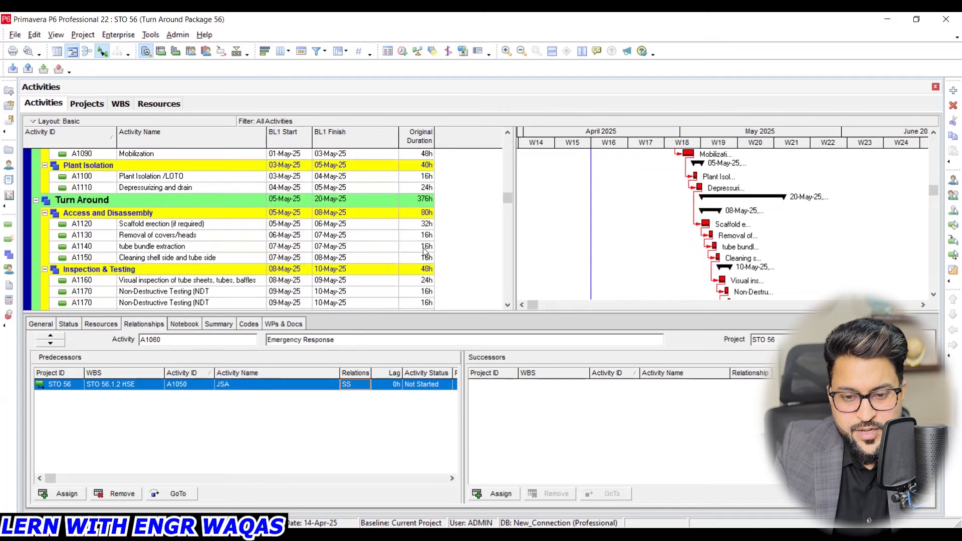
left_click(242, 227)
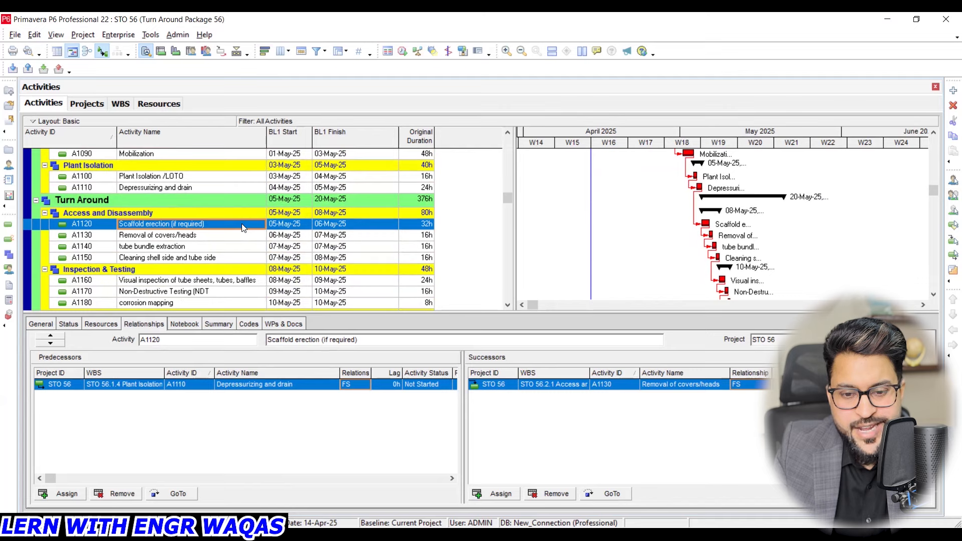
left_click(413, 227)
left_click(414, 226)
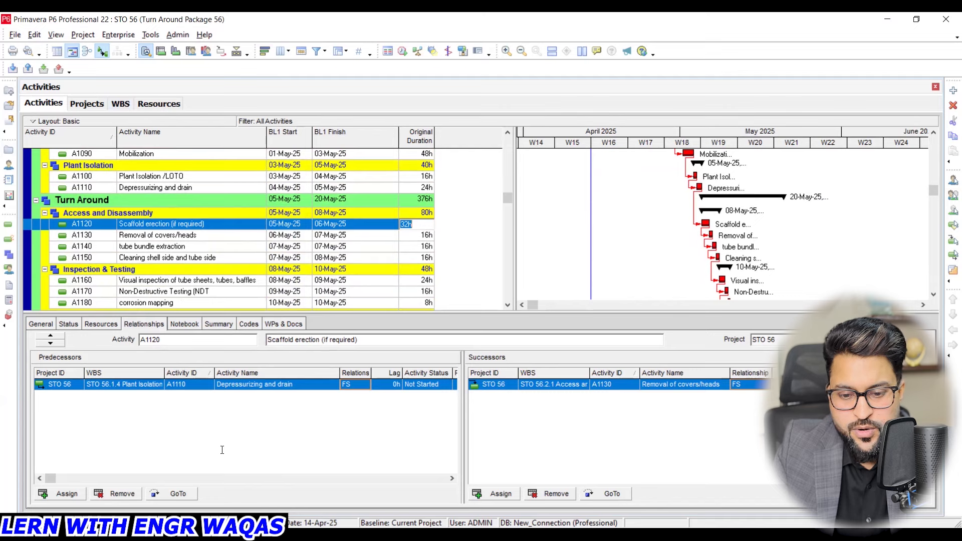
left_click_drag(493, 434, 651, 425)
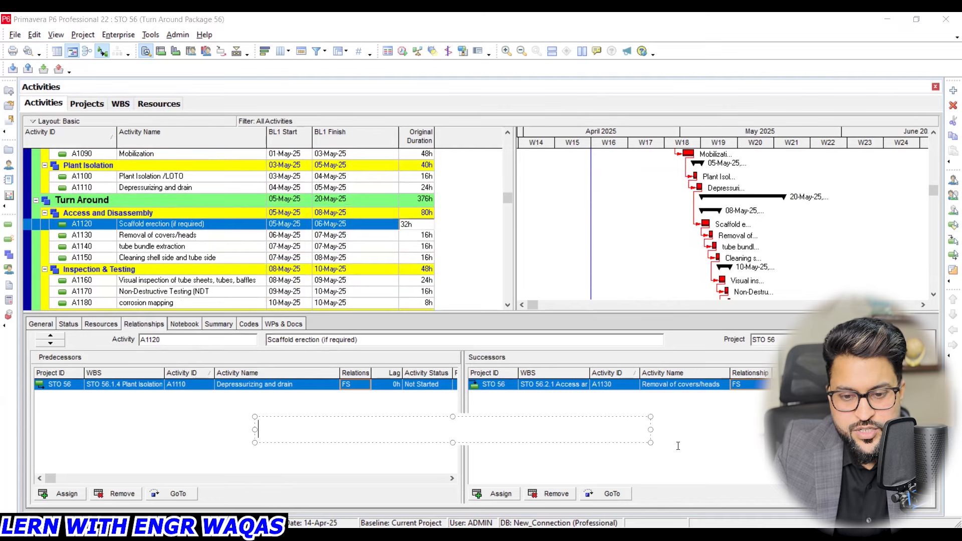
left_click(428, 225)
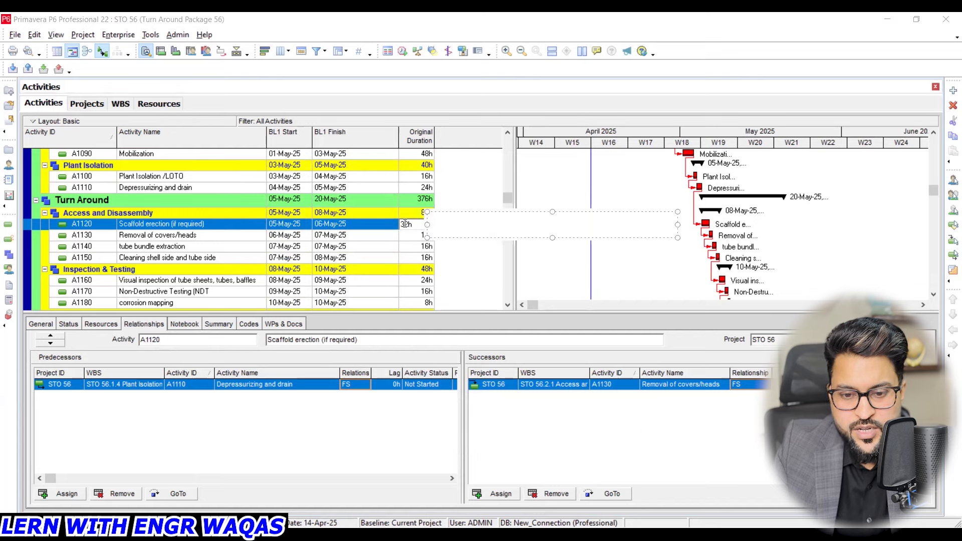
left_click_drag(404, 224, 374, 223)
type("16")
key("Return")
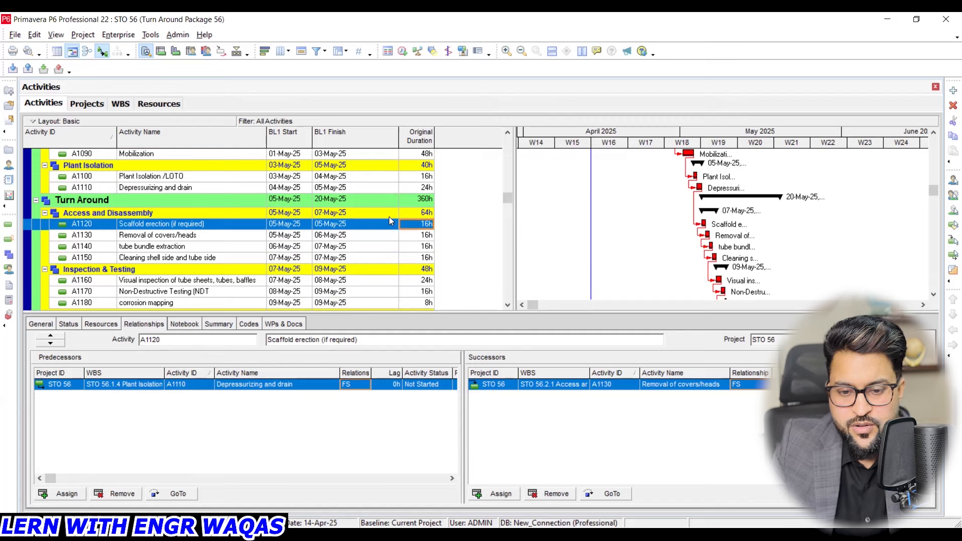
scroll(508, 199, "up", 5)
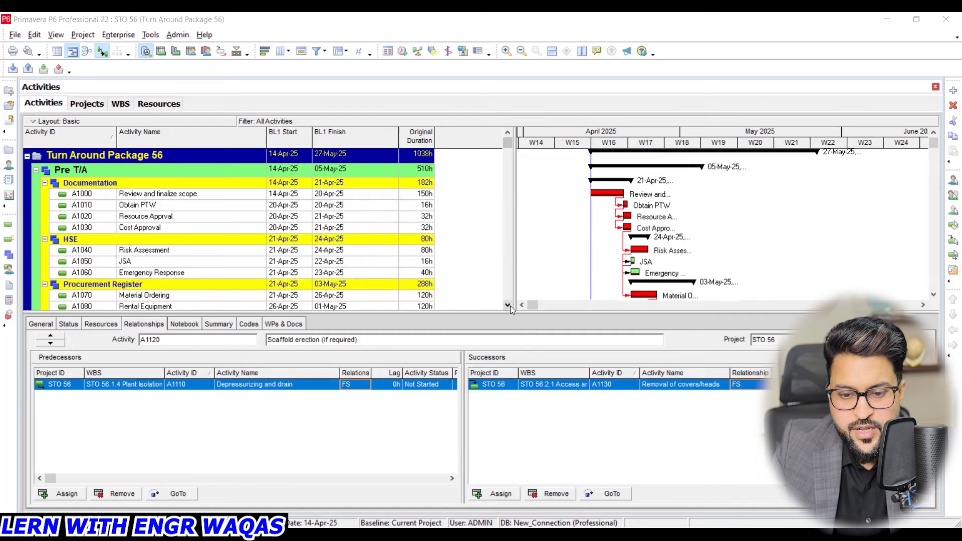
- Set the original duration of Material Ordering (A1070) to 60 hours and check the project finish date
scroll(510, 305, "down", 3)
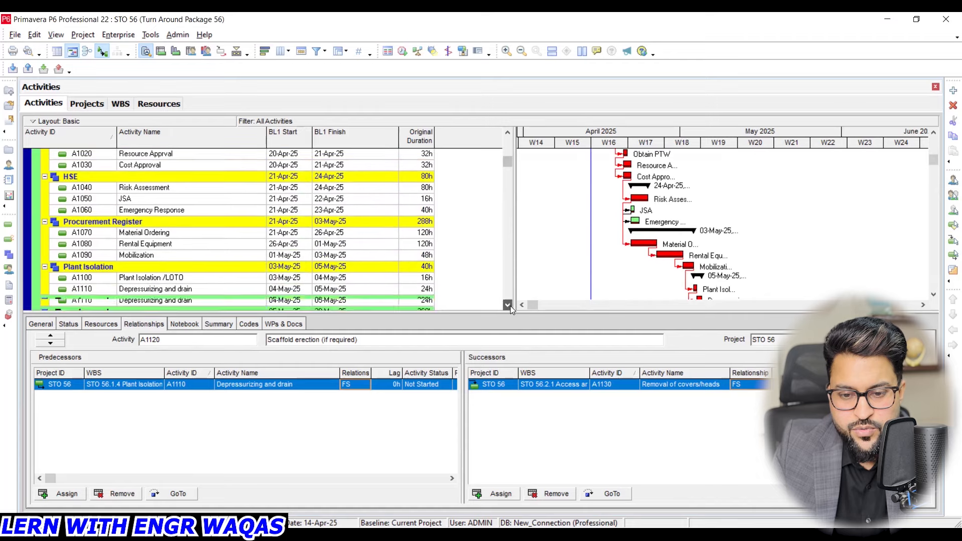
left_click(428, 221)
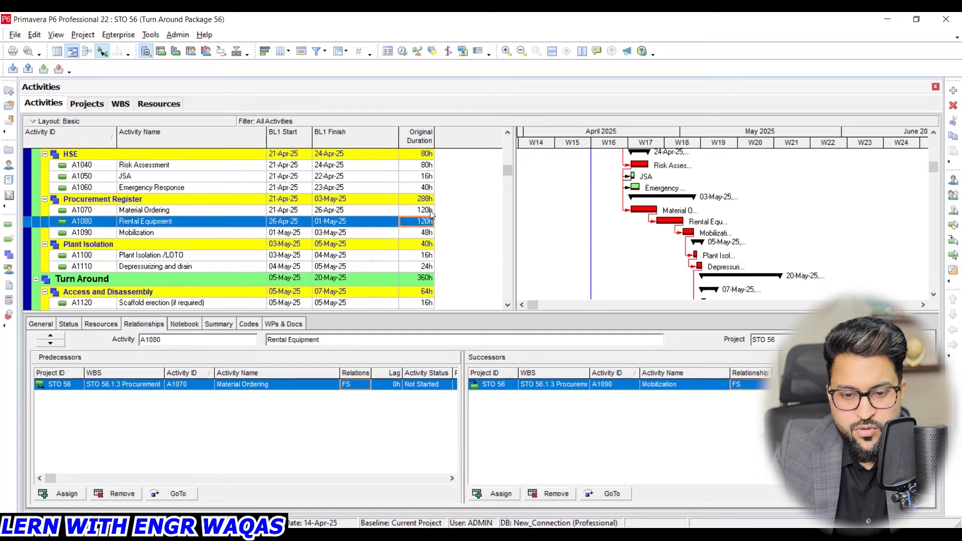
left_click(430, 212)
type("6")
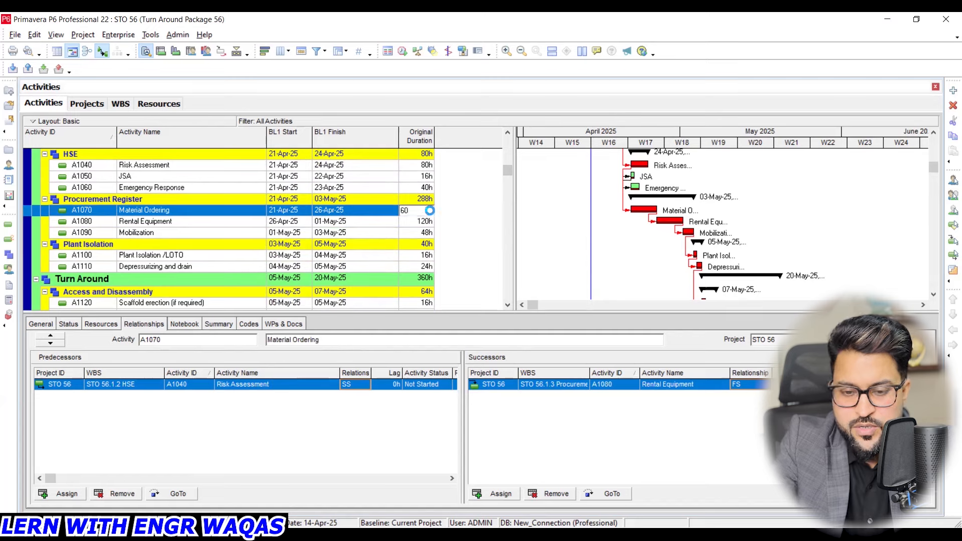
type("0")
key("Return")
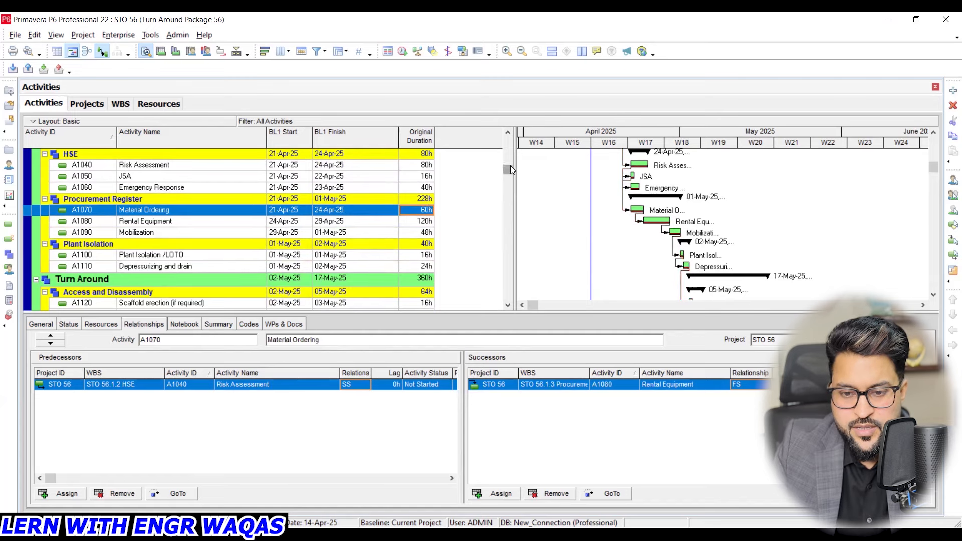
scroll(510, 165, "up", 3)
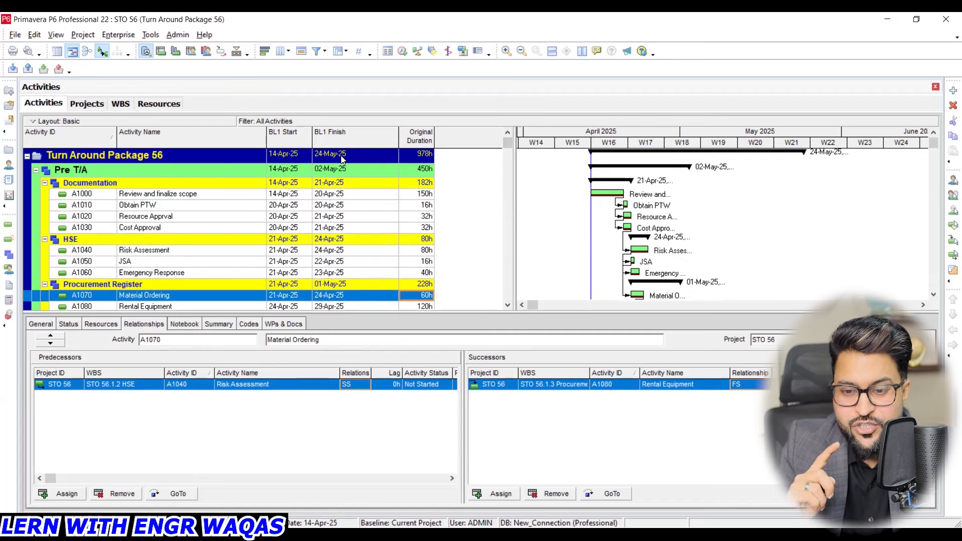
- Set the original duration of Material Ordering (A1070) to 80 hours
scroll(365, 212, "down", 1)
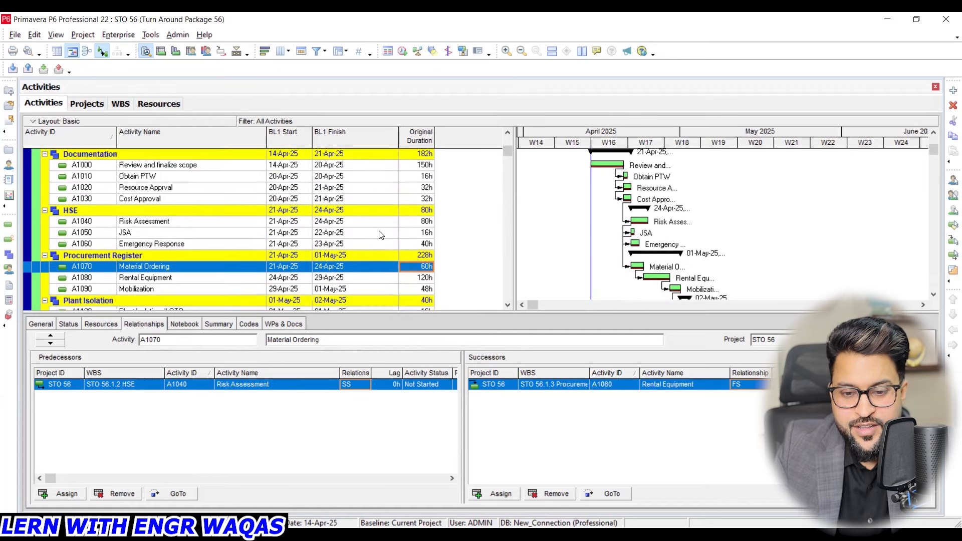
left_click(429, 266)
type("80")
key("Return")
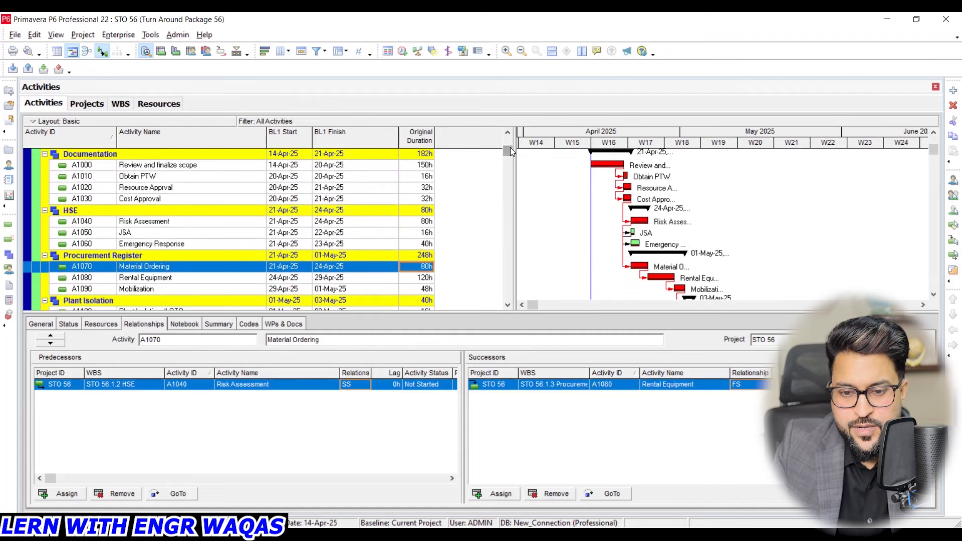
scroll(510, 147, "up", 1)
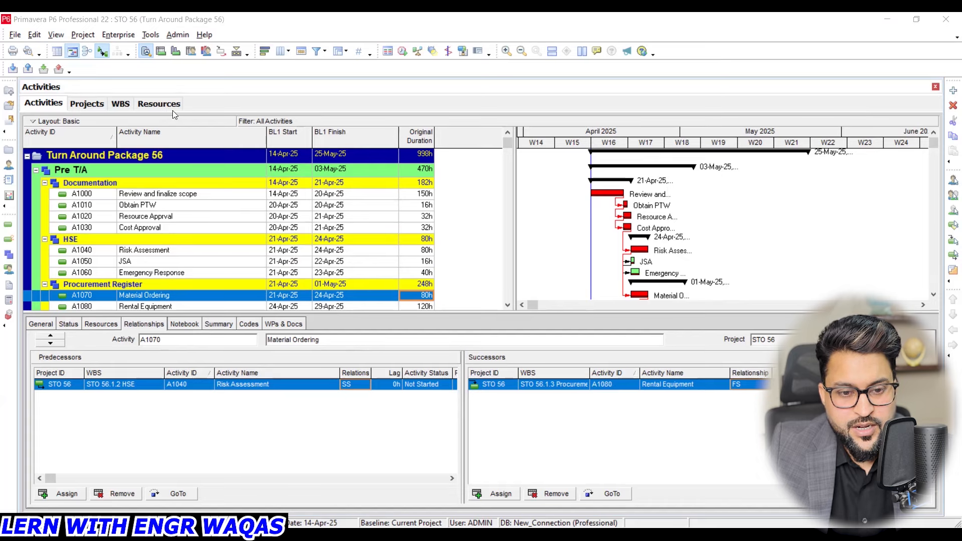
- Open the enterprise resources list and go to the end of the resource hierarchy
left_click(161, 104)
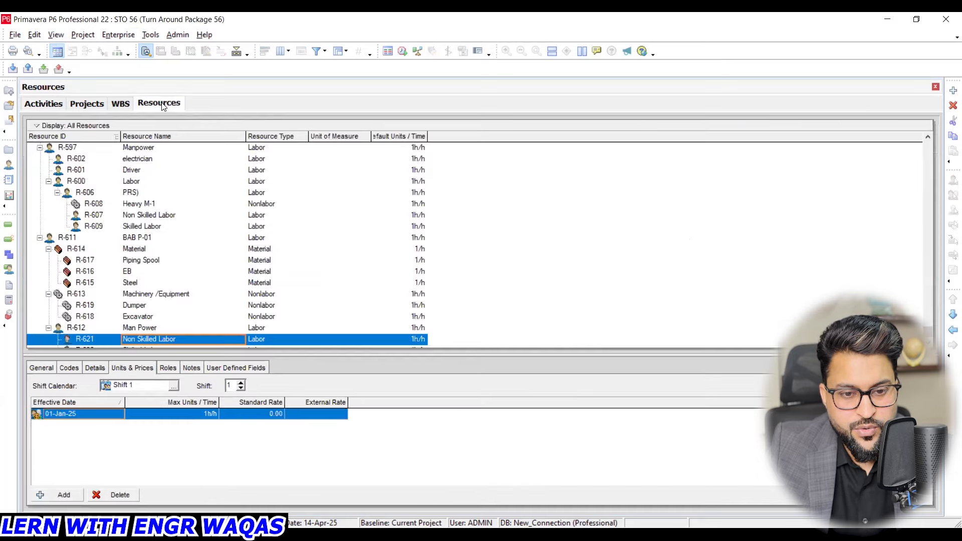
left_click(121, 32)
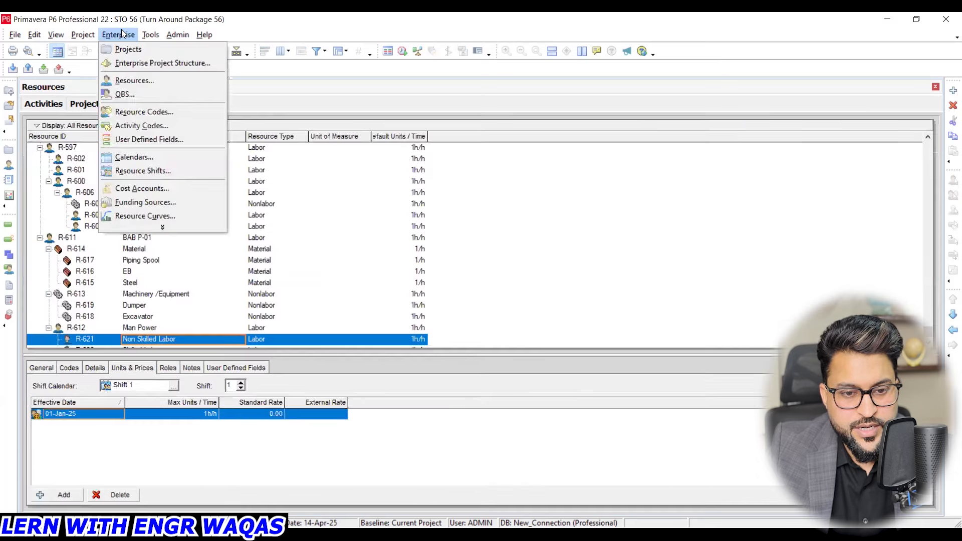
left_click(149, 82)
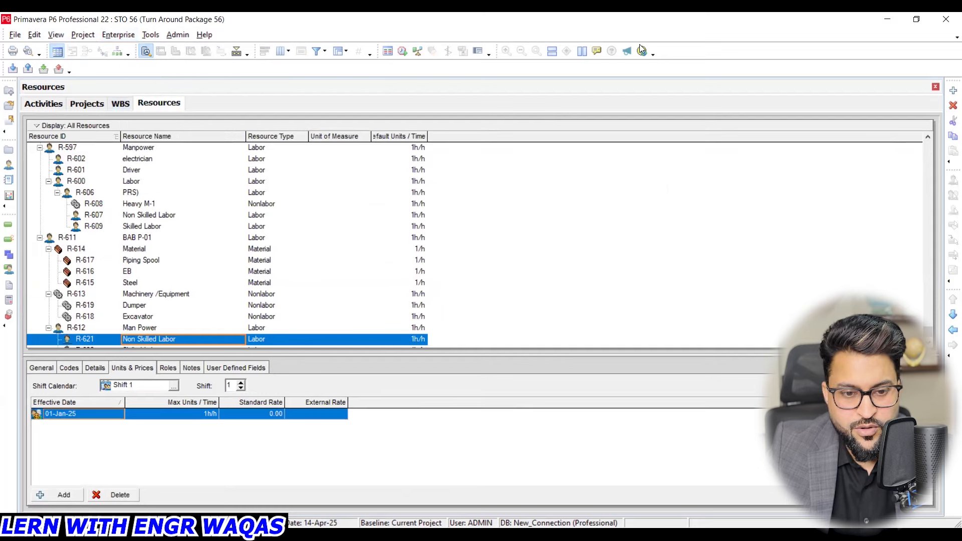
scroll(196, 314, "down", 1)
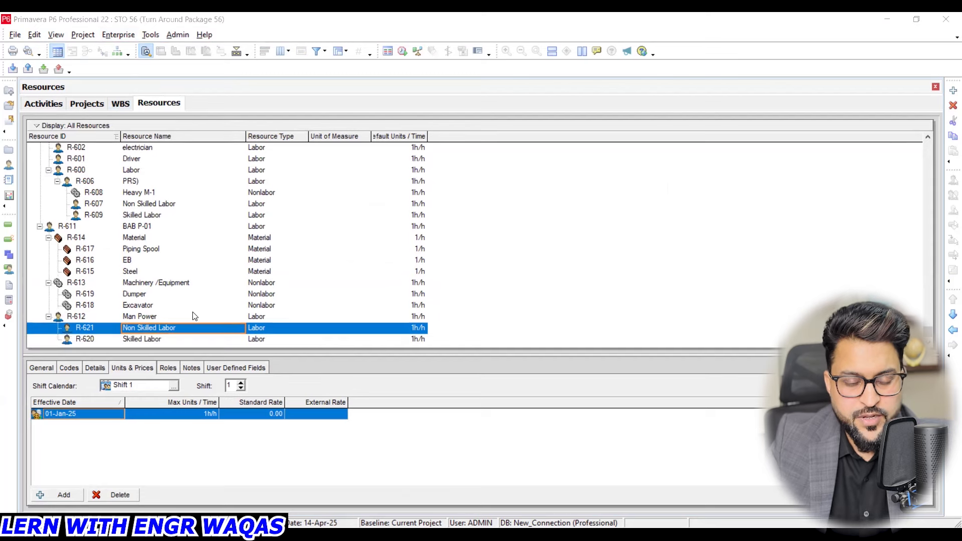
- Add a labor resource under Skilled Labor (R-620) and name it "TA 56 Reources"
left_click(151, 341)
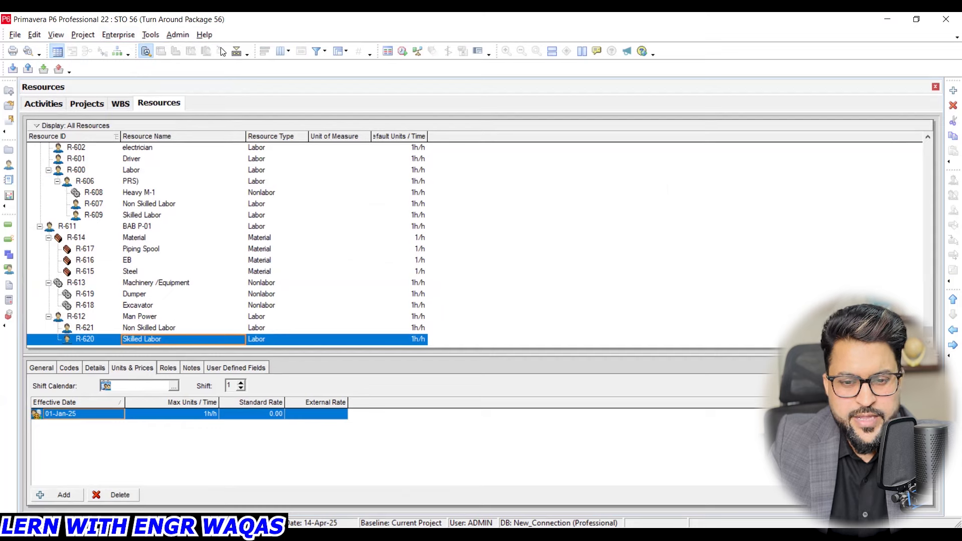
key("alt+Tab")
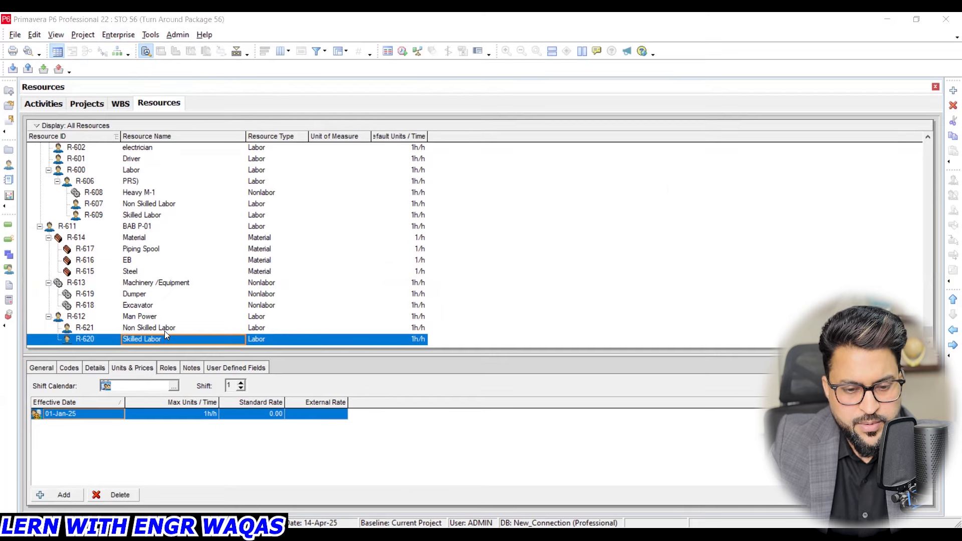
left_click(952, 90)
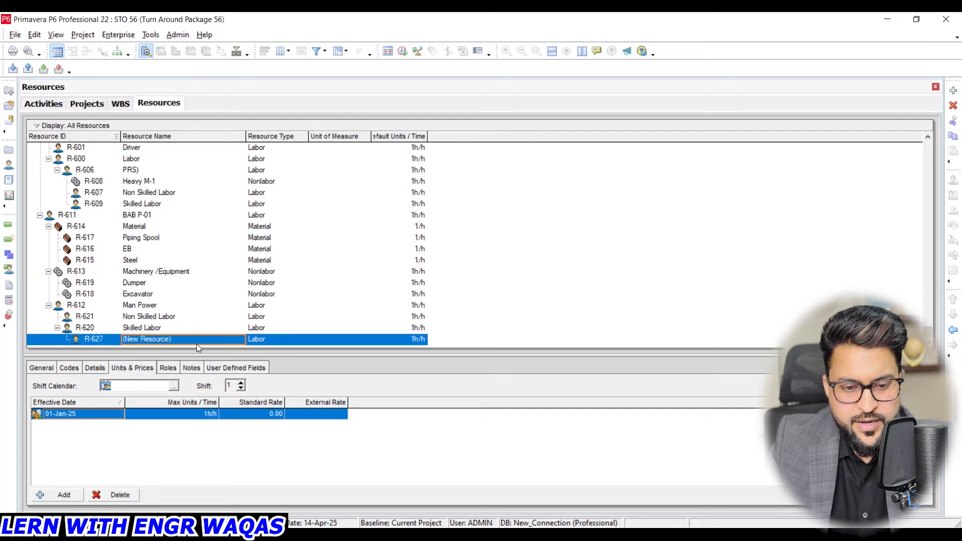
left_click(198, 343)
type("t")
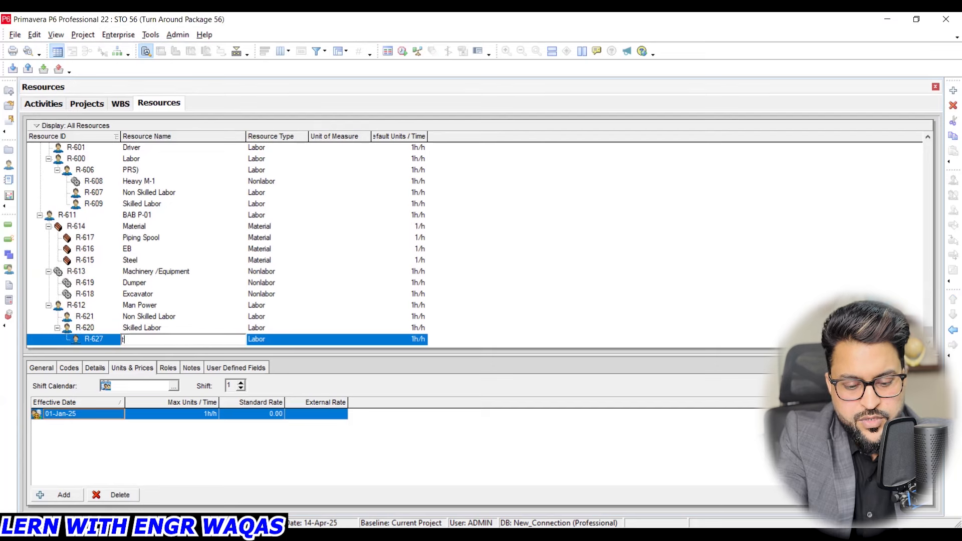
key("BackSpace")
type("w")
key("BackSpace")
type("TA 56")
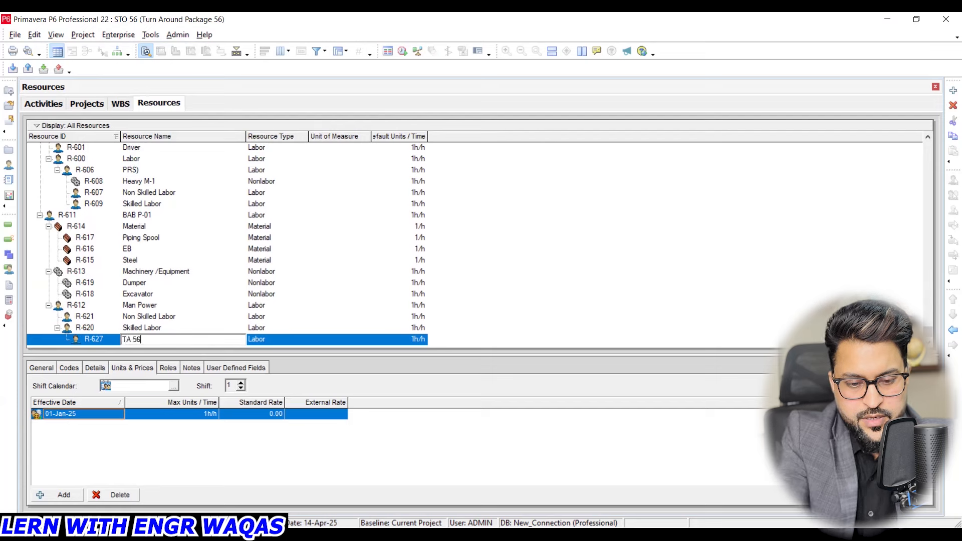
type(" Reources")
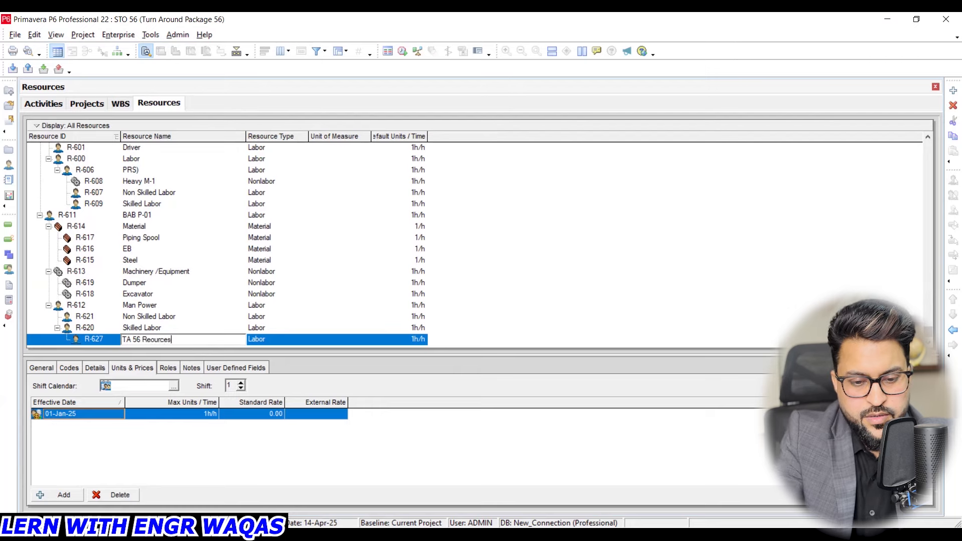
key("Return")
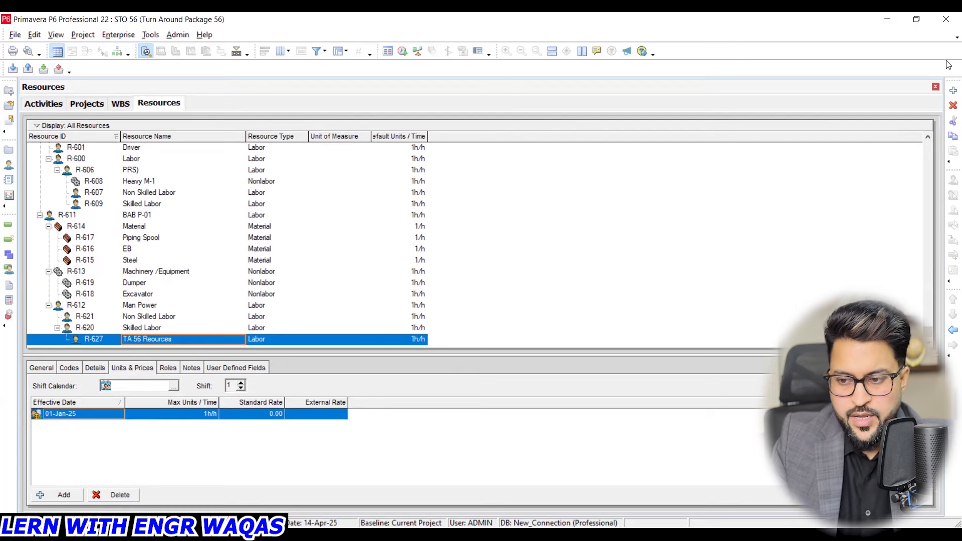
- Add a labor resource named "Manpower" beneath TA 56 Reources
left_click(953, 90)
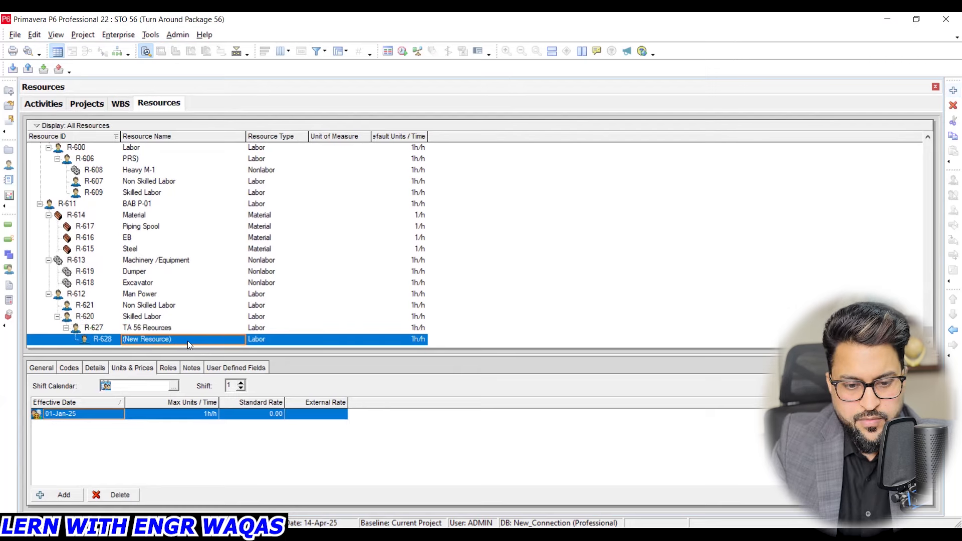
left_click(188, 340)
type("Manpower")
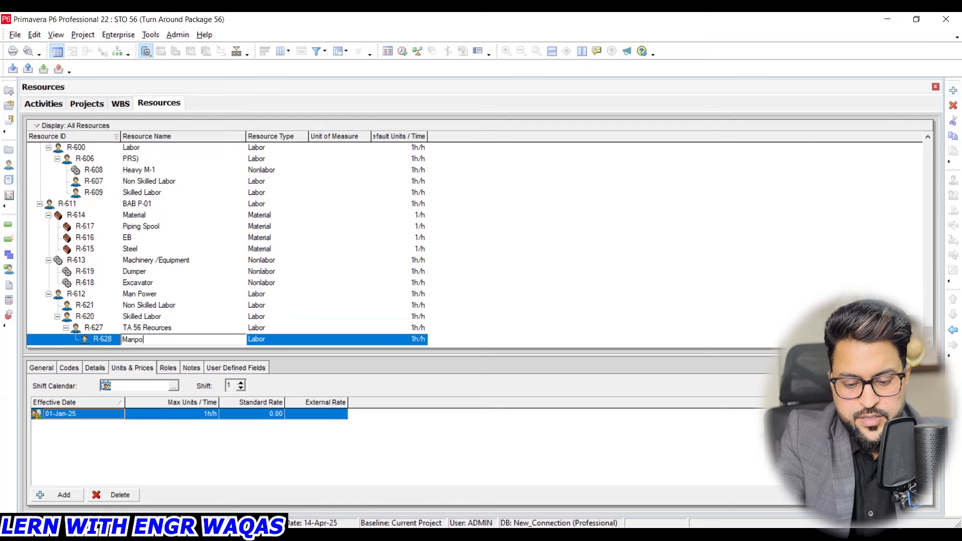
key("Return")
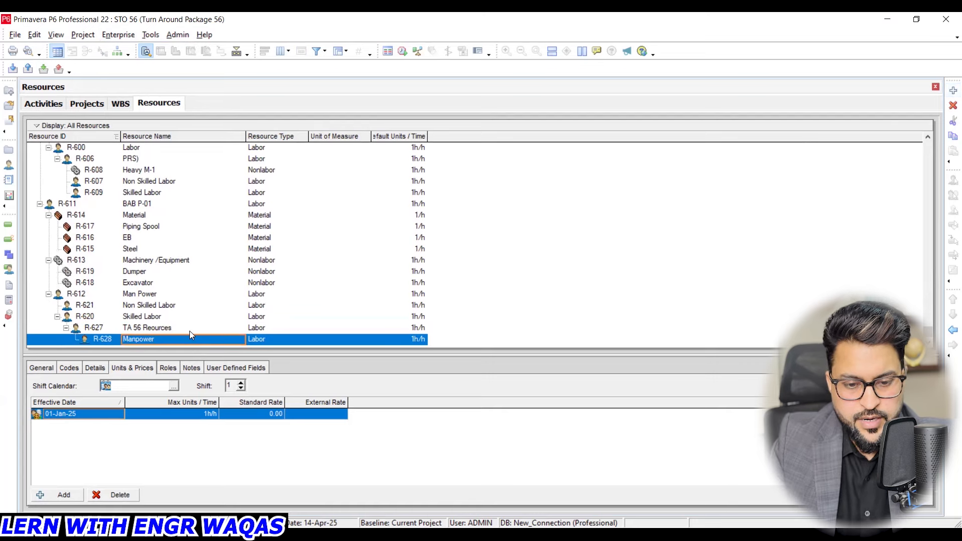
- Add a labor resource named "Machinery" beneath TA 56 Reources
left_click(189, 330)
left_click(952, 91)
left_click(228, 339)
type("Machinery")
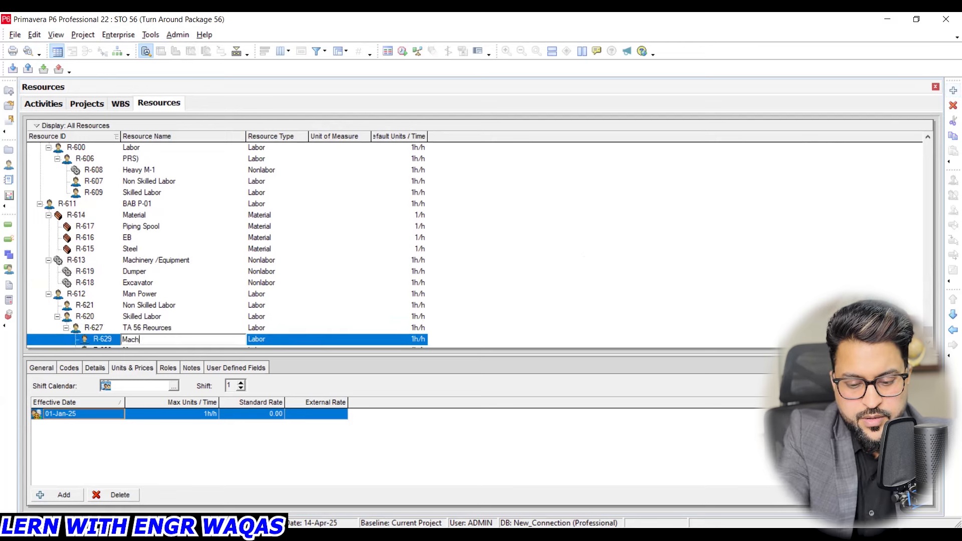
- Add a labor resource named "Material /Spares" beneath TA 56 Reources
left_click(217, 330)
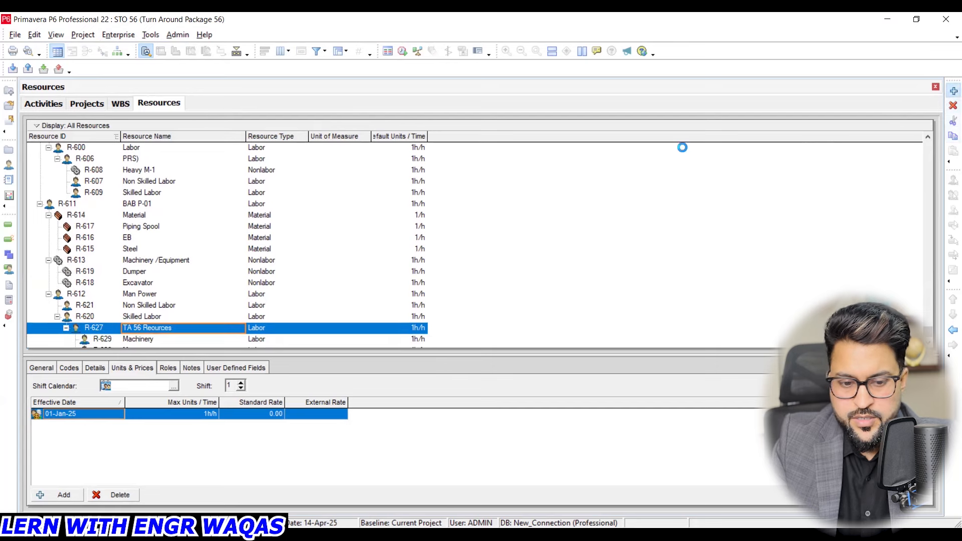
left_click(953, 91)
left_click(217, 339)
type("M")
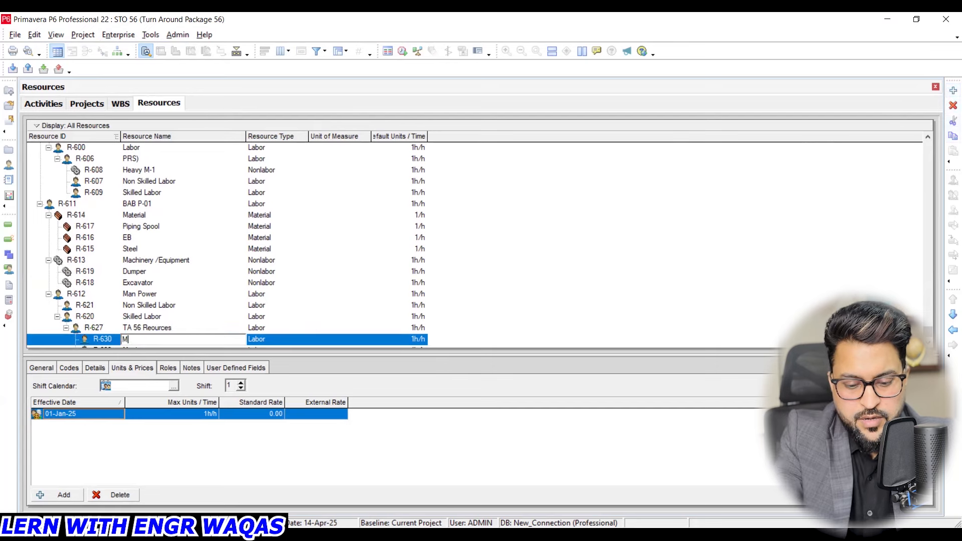
type("aterial /Spares")
key("Return")
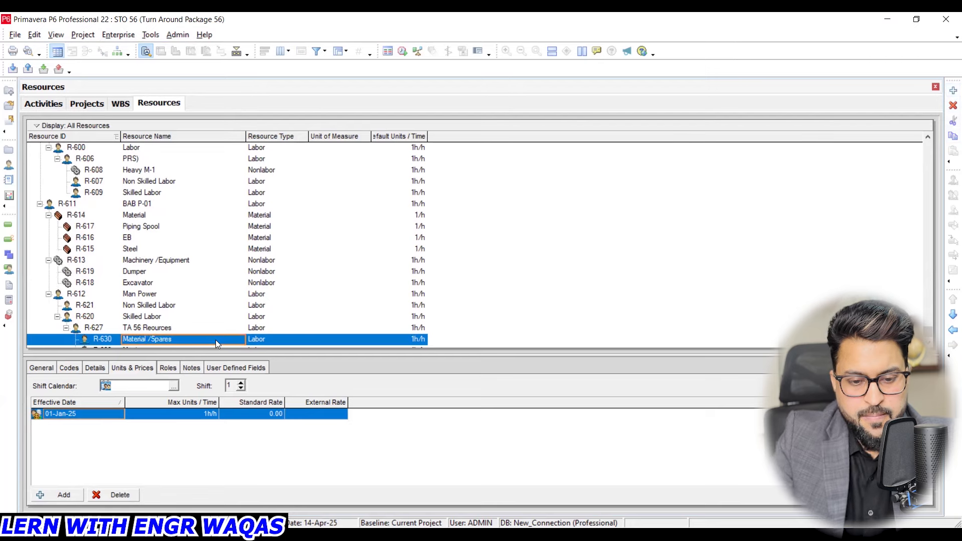
- Set the resource type of Material /Spares to Material and that of Machinery to Nonlabor
scroll(214, 336, "down", 1)
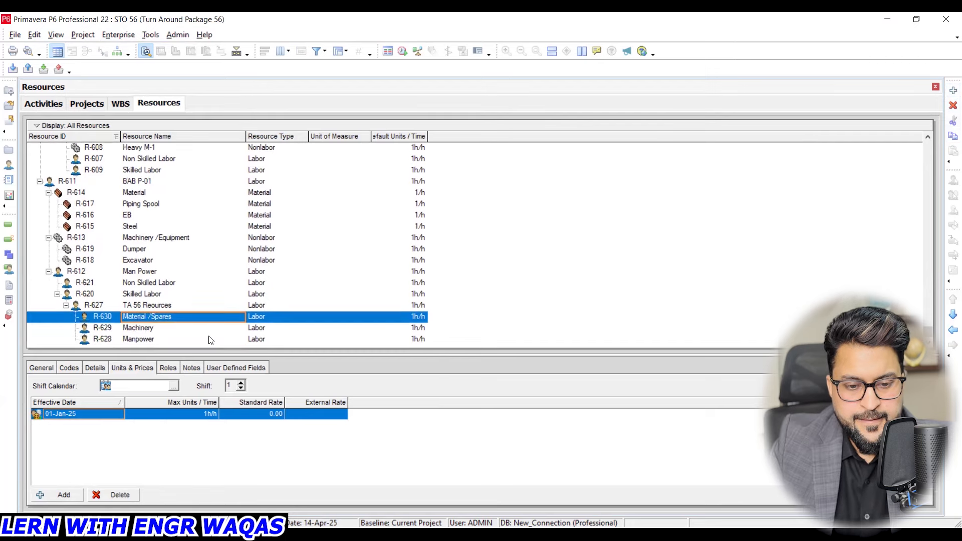
left_click(162, 331)
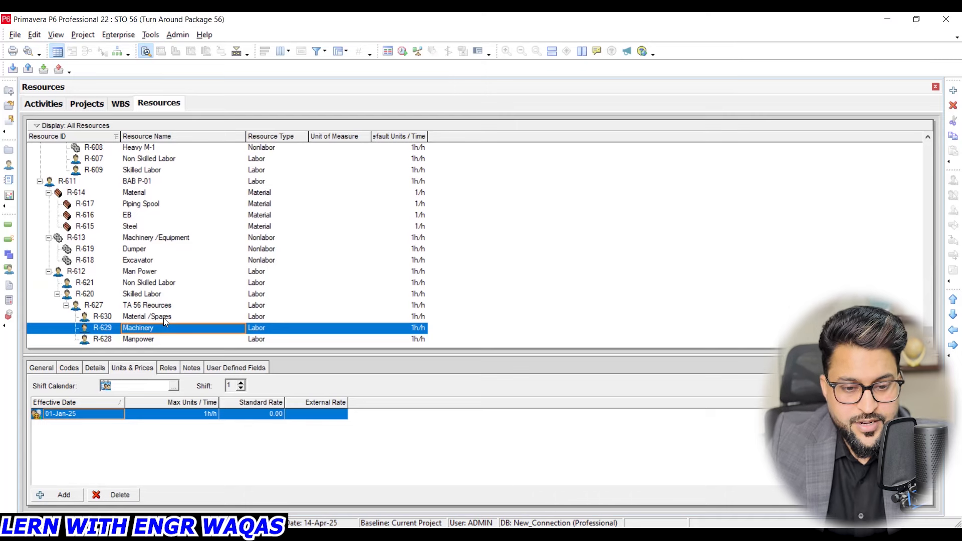
left_click(164, 318)
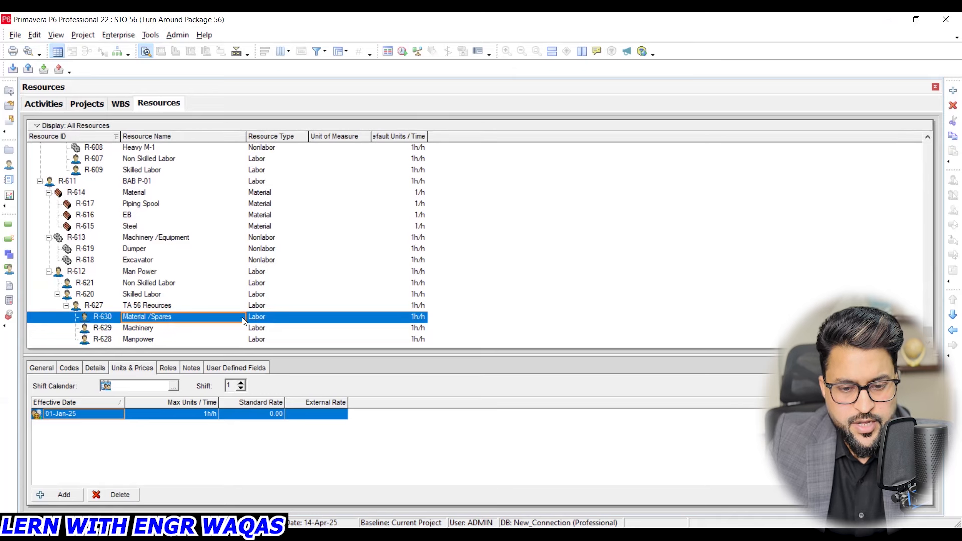
left_click(270, 319)
left_click(270, 318)
left_click(302, 317)
left_click(275, 337)
left_click(280, 328)
left_click(302, 328)
left_click(288, 355)
- Add a labor resource named "Skilled Labor" beneath Manpower (R-628)
left_click(221, 341)
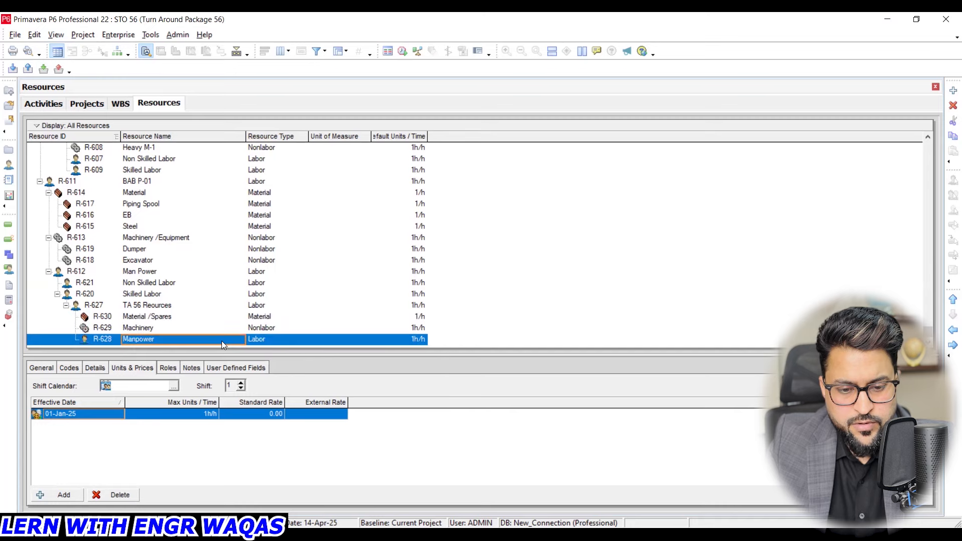
key("Insert")
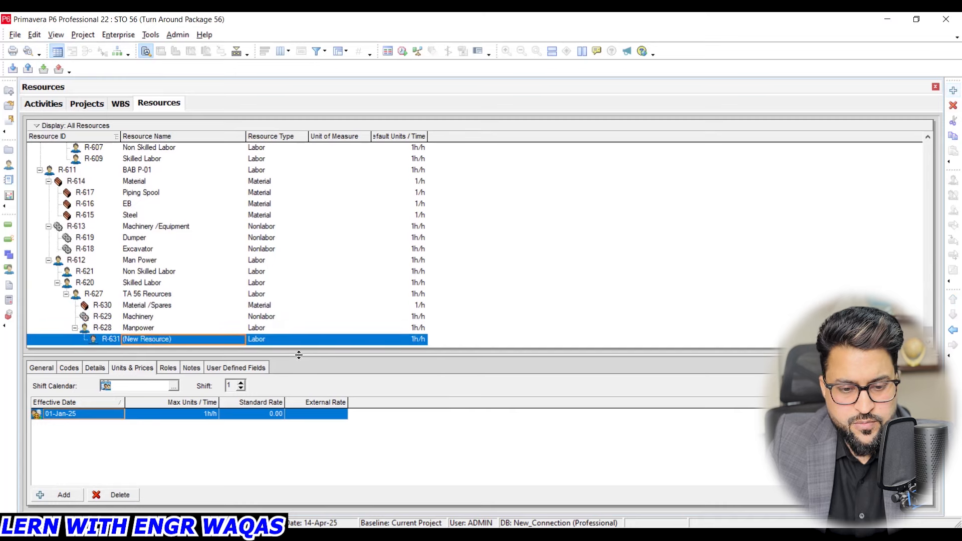
left_click(218, 340)
type("Ski")
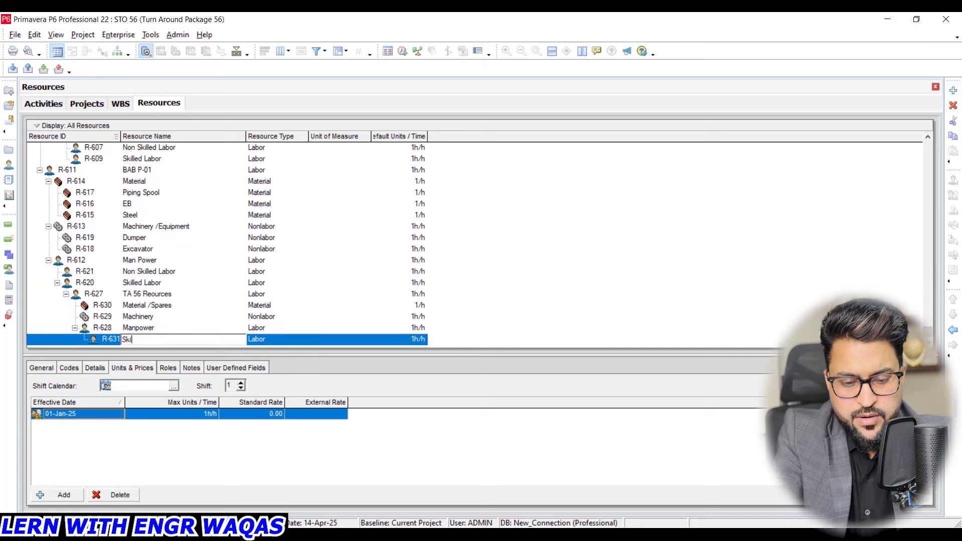
type("lled Labor")
key("Return")
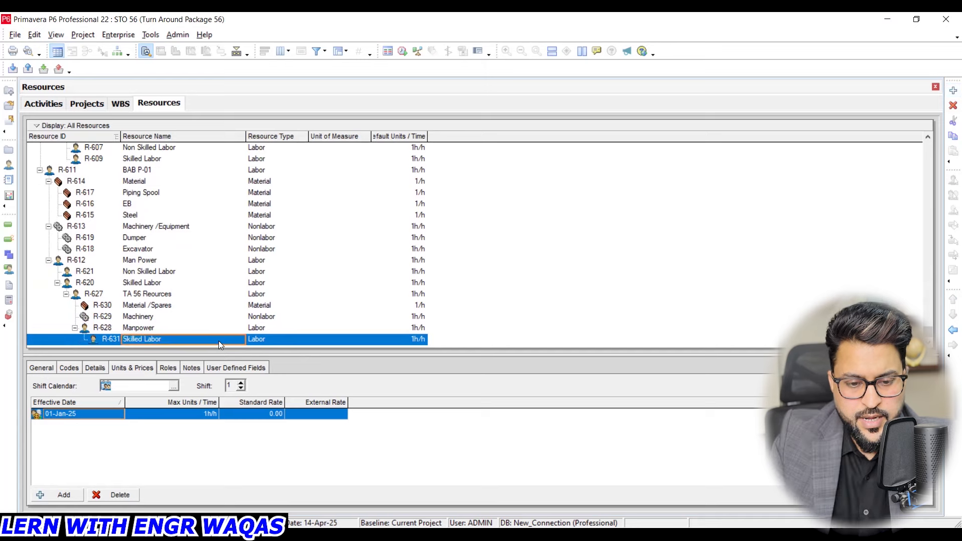
- Add a labor resource named "Non Skilled Labour" beneath Manpower (R-628)
left_click(159, 327)
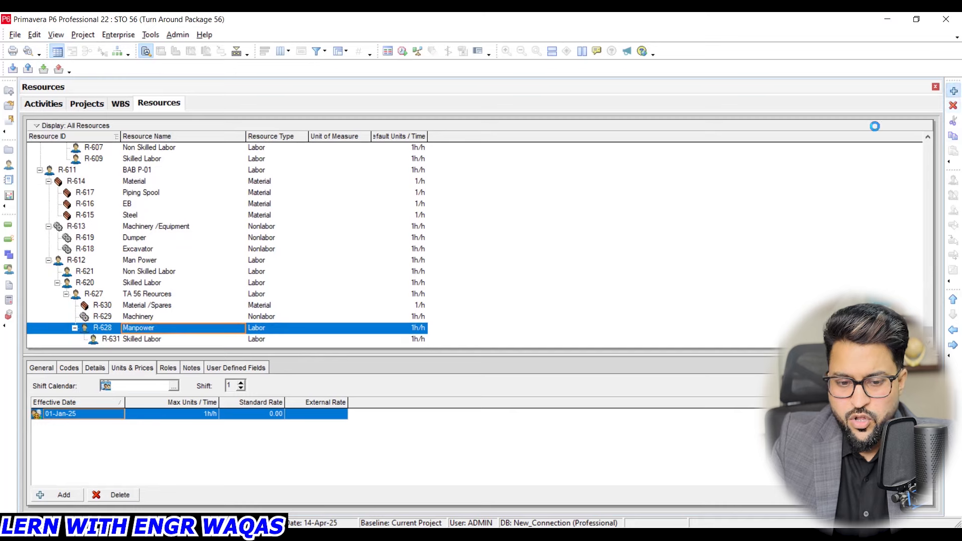
left_click(216, 340)
type("N")
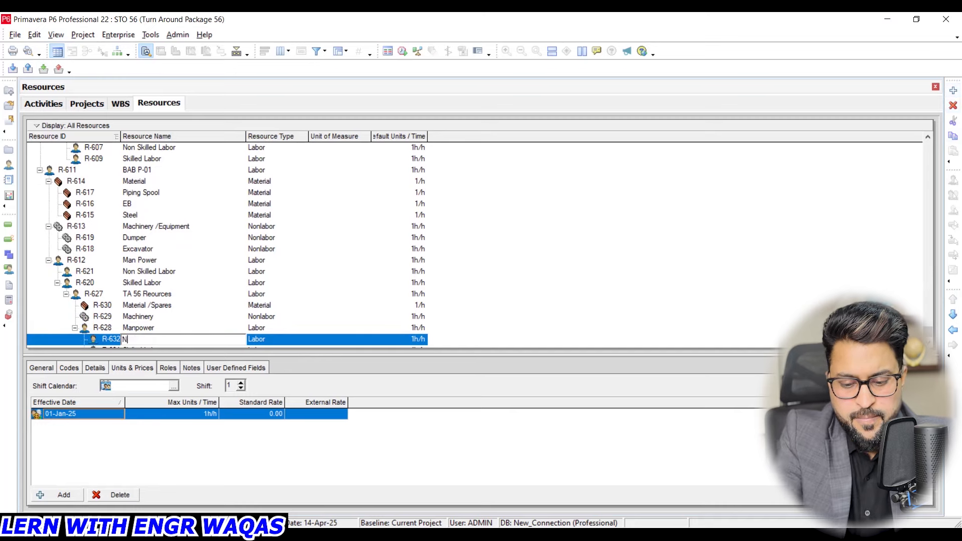
type("on Skilled ")
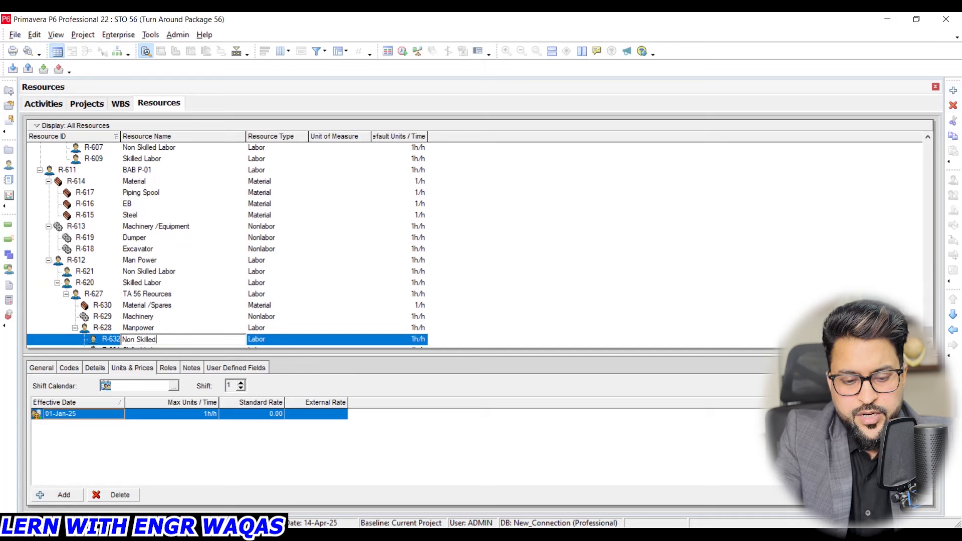
type("Labour")
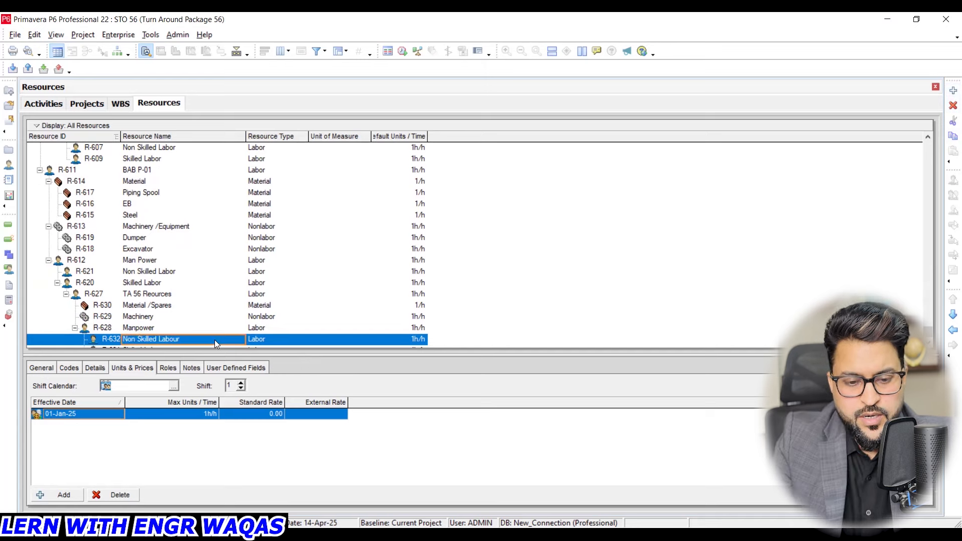
- Add two nonlabor resources named "HM" and "LT" beneath Machinery (R-629)
left_click(181, 316)
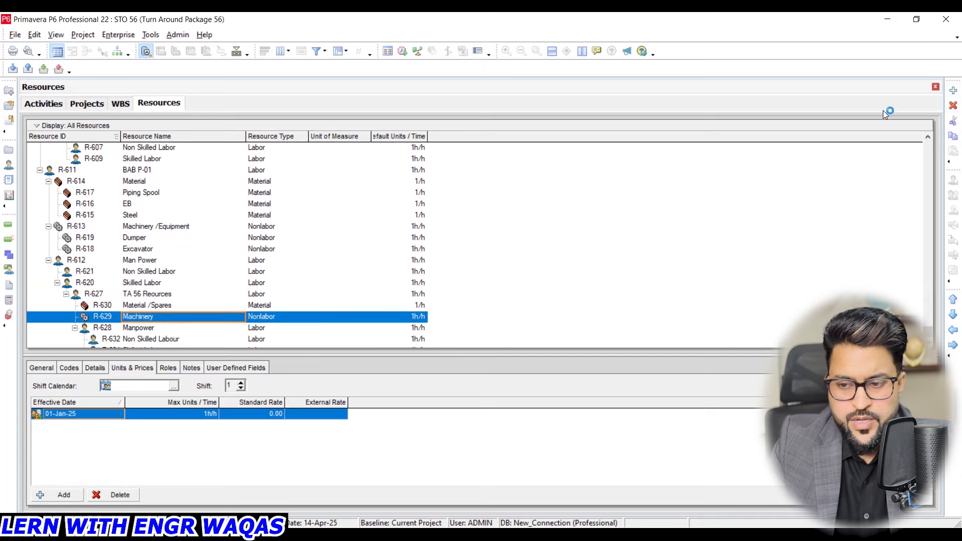
left_click(953, 90)
left_click(191, 329)
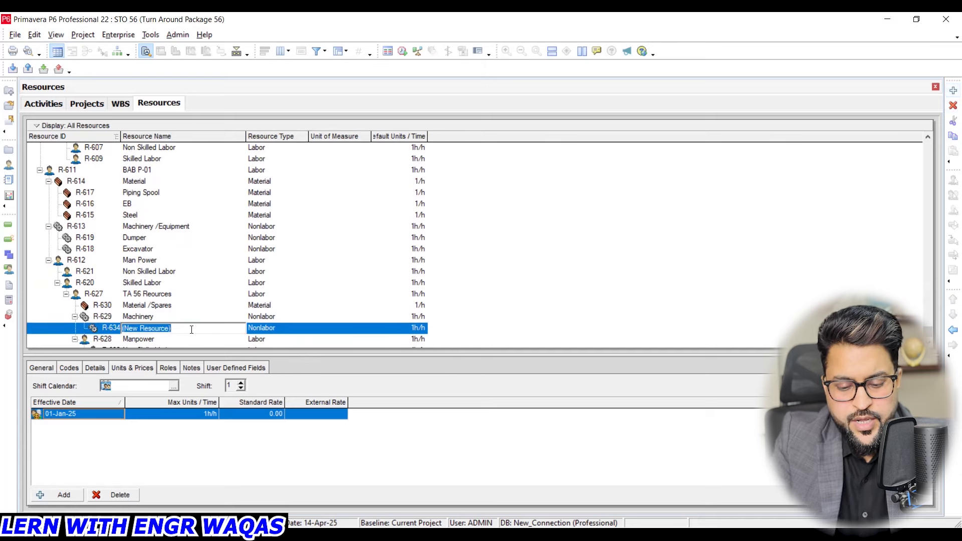
type("HM")
left_click(953, 90)
left_click(190, 328)
type("LT")
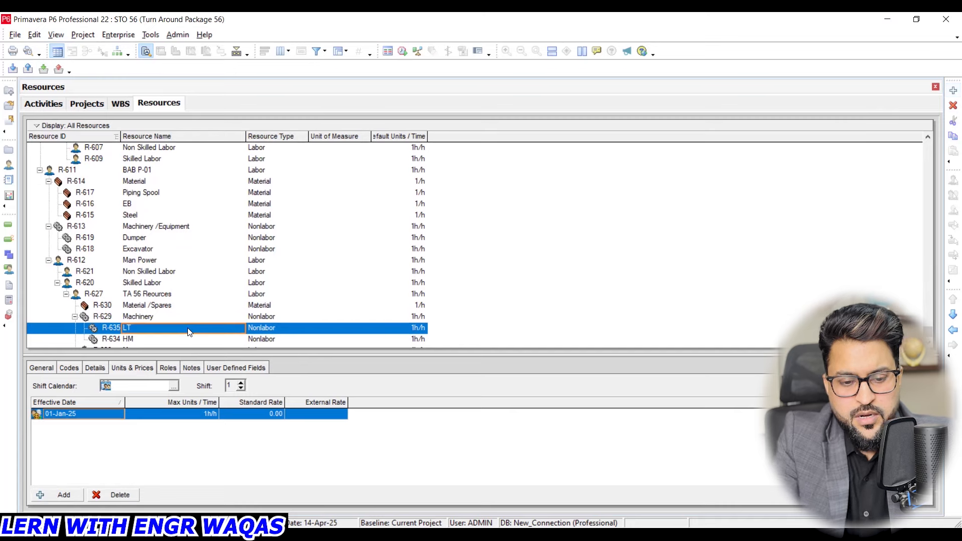
- Add two material resources named "M1" and "M2" beneath Material /Spares (R-630)
left_click(176, 306)
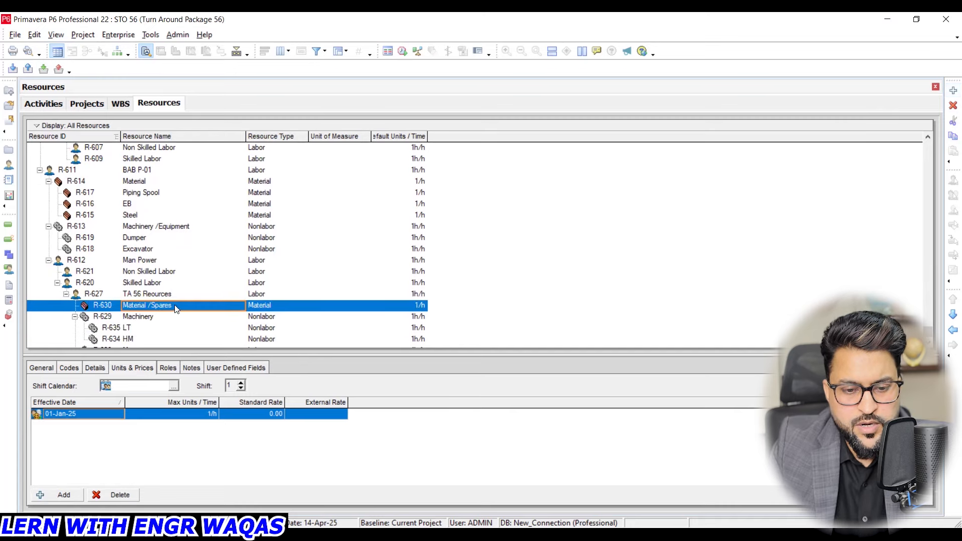
left_click(954, 90)
left_click(206, 321)
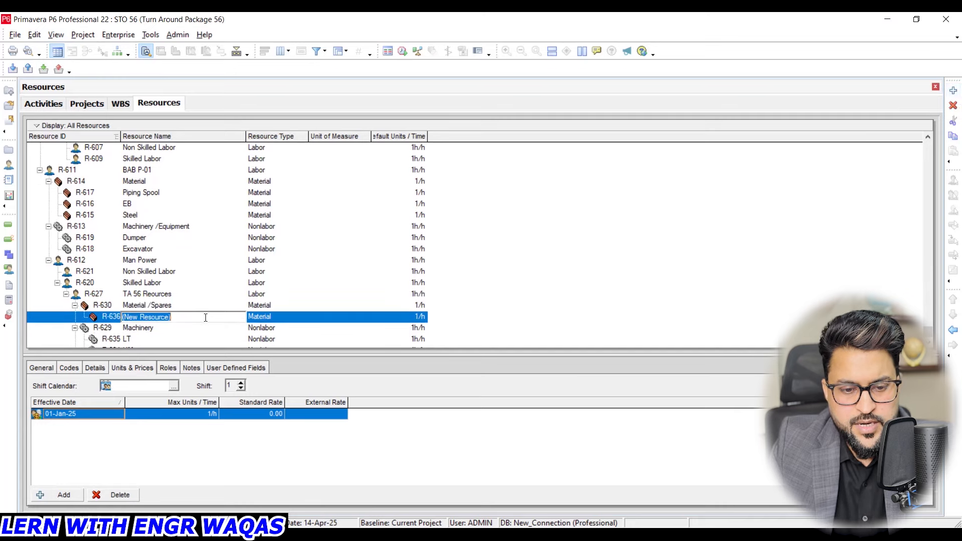
type("M1")
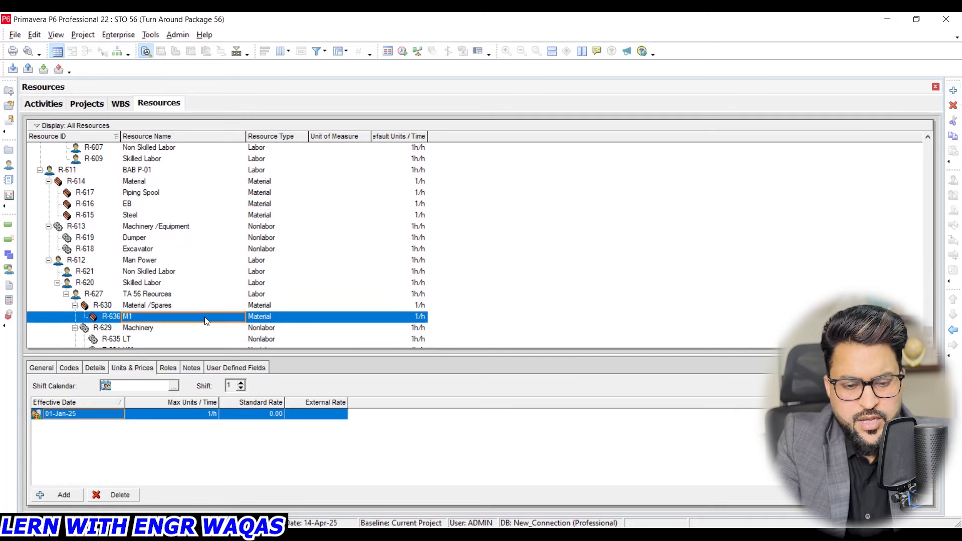
key("Return")
left_click(200, 307)
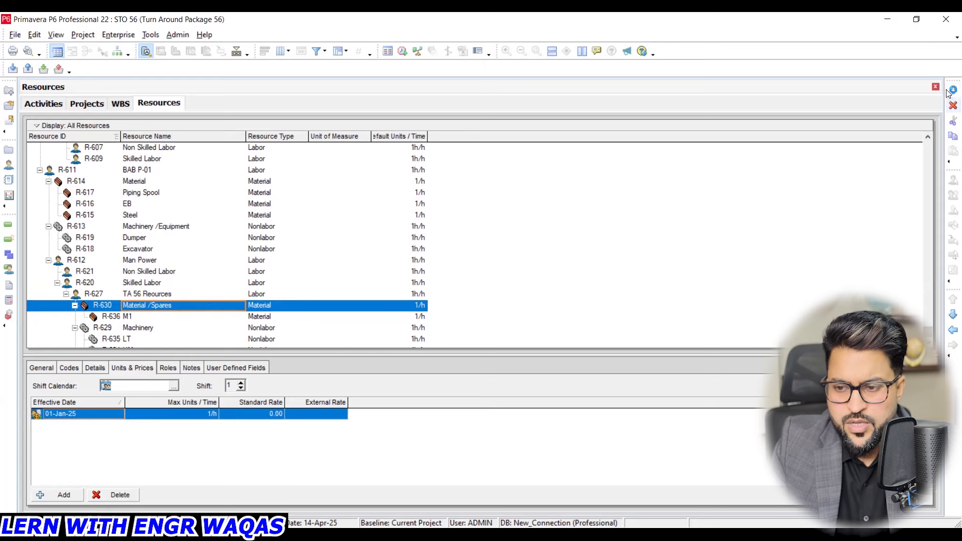
left_click(954, 90)
left_click(189, 322)
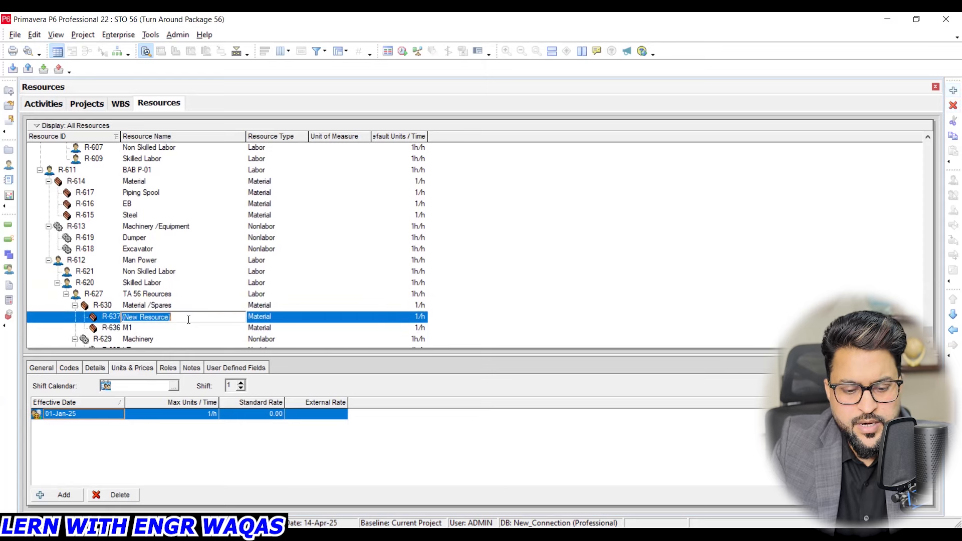
type("M2")
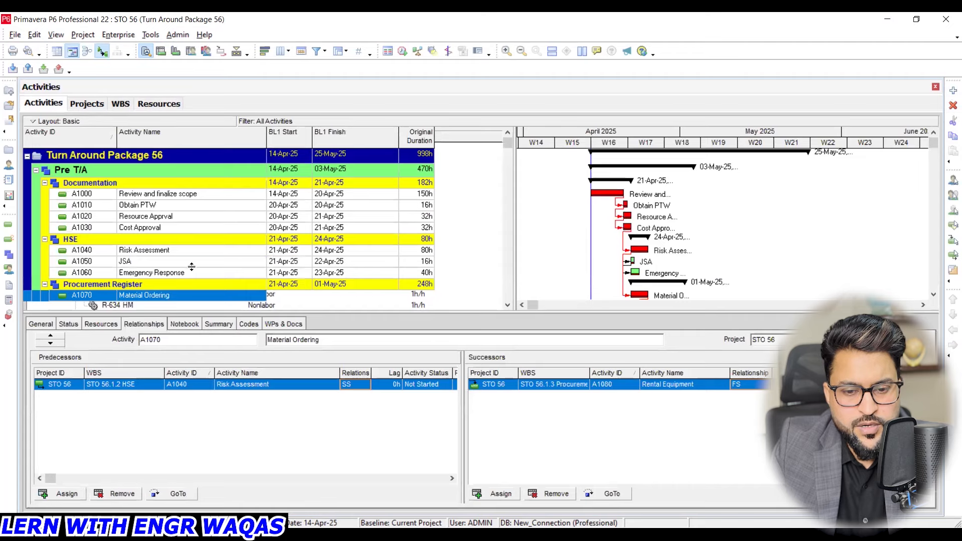
- Assign the TA 56 resources Non Skilled Labour, Skilled Labor, HM and LT to the activity Scaffold erection (A1120)
scroll(192, 267, "down", 1)
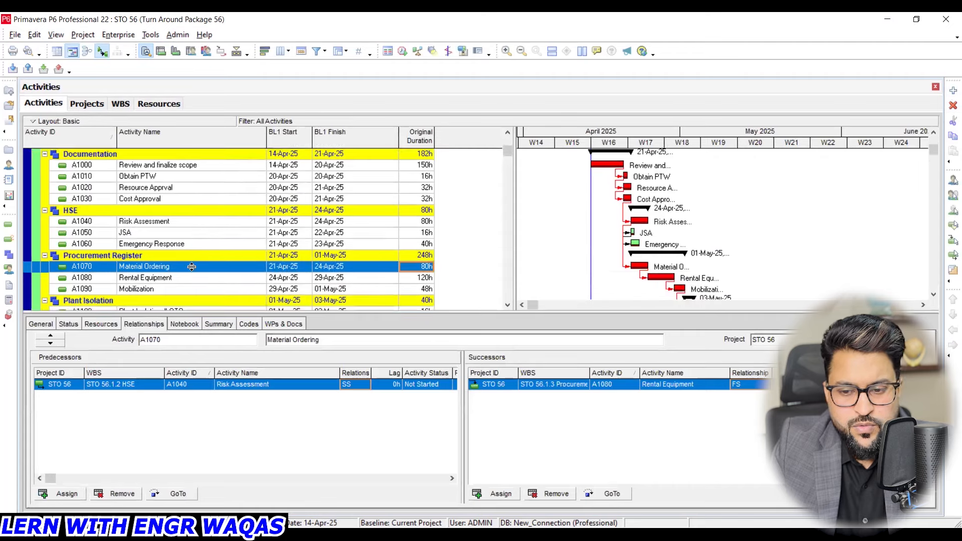
scroll(192, 267, "down", 1)
scroll(178, 237, "down", 3)
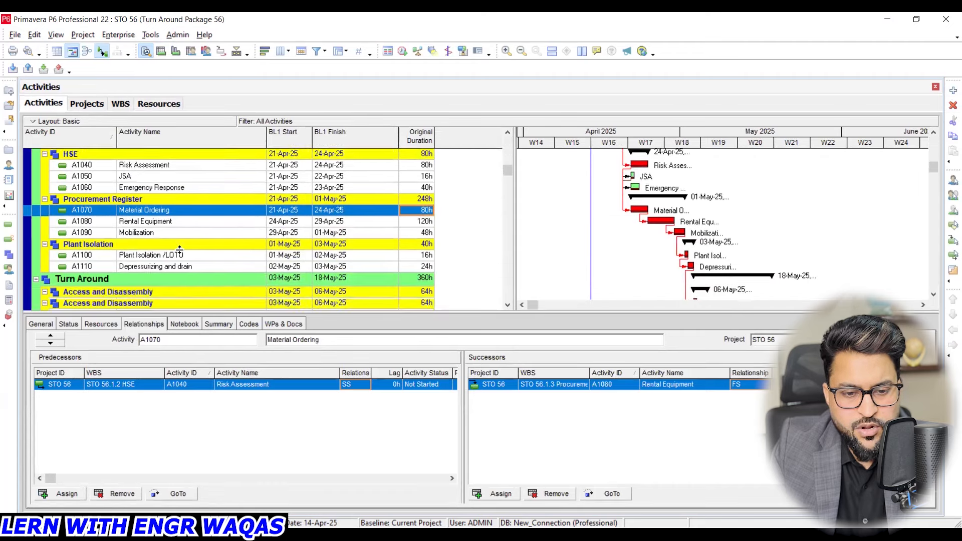
left_click(185, 247)
left_click(100, 323)
left_click(76, 497)
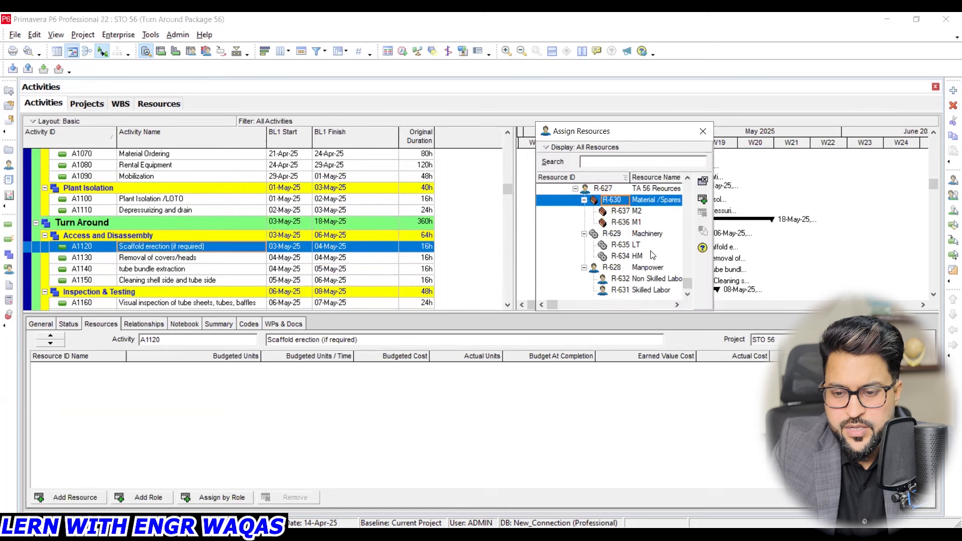
left_click(659, 279)
left_click(702, 200)
left_click(667, 295)
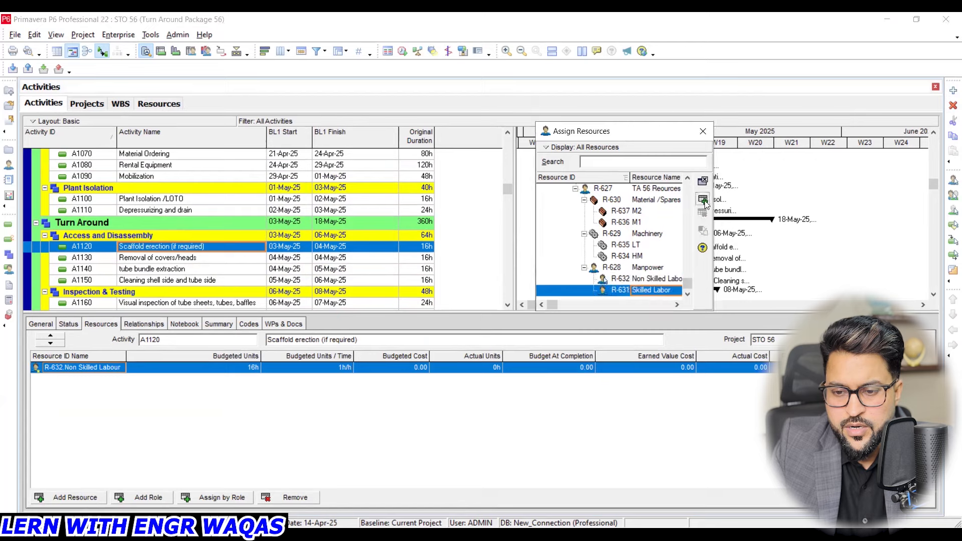
left_click(702, 201)
left_click(702, 200)
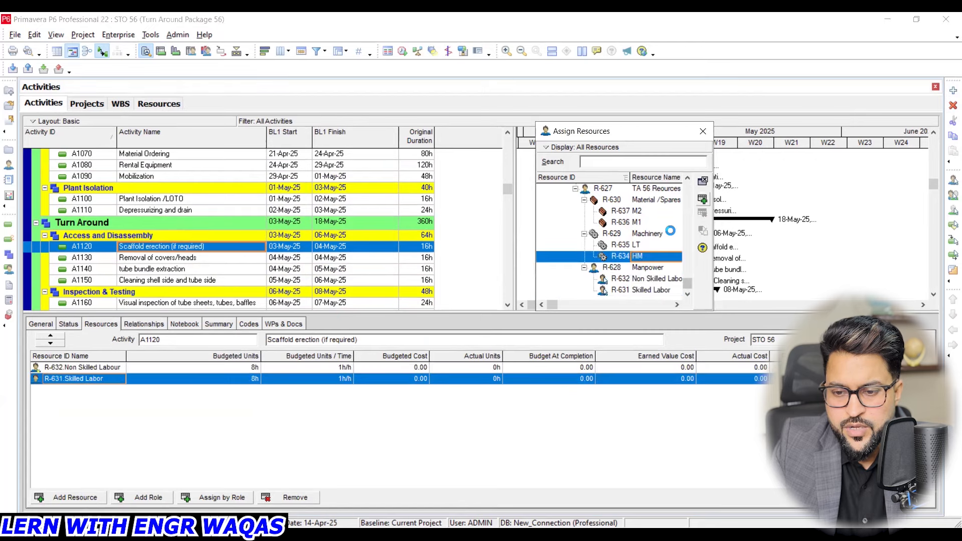
left_click(663, 242)
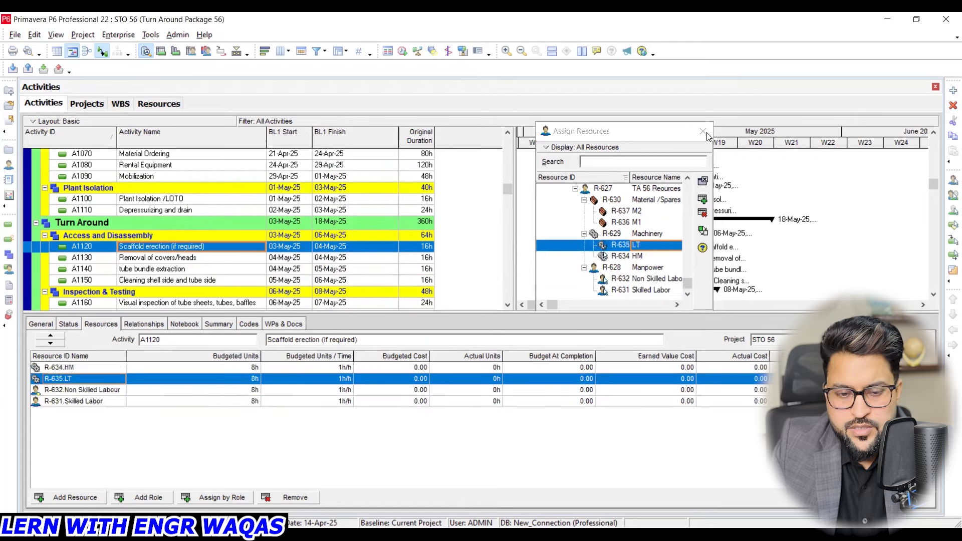
left_click(192, 258)
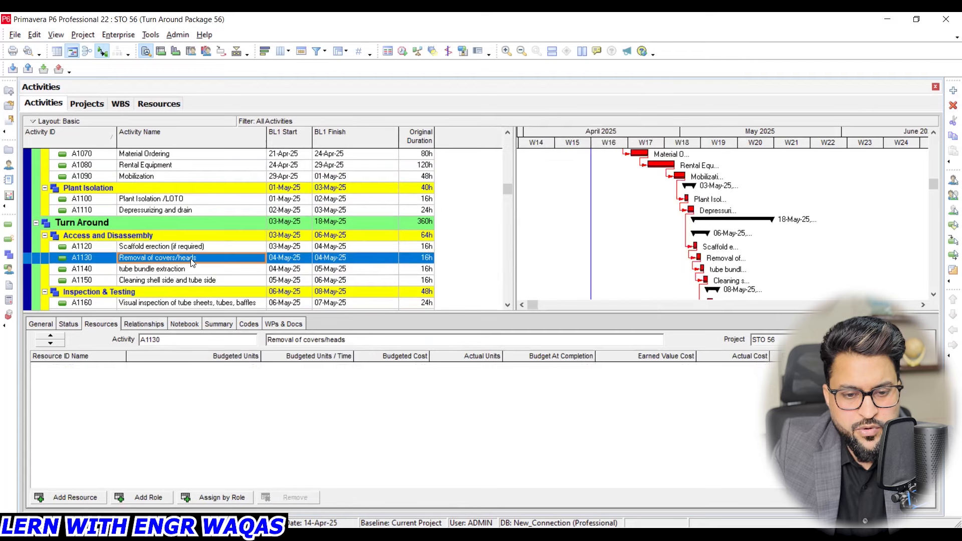
left_click(68, 496)
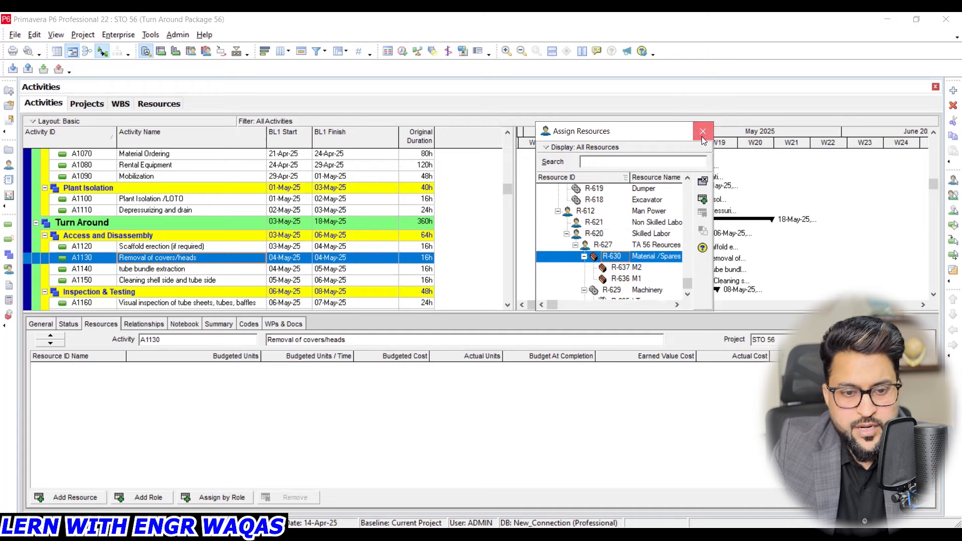
left_click(701, 137)
- In the enterprise resources list, set the standard rate of Non Skilled Labour (R-632) to 10
left_click(156, 103)
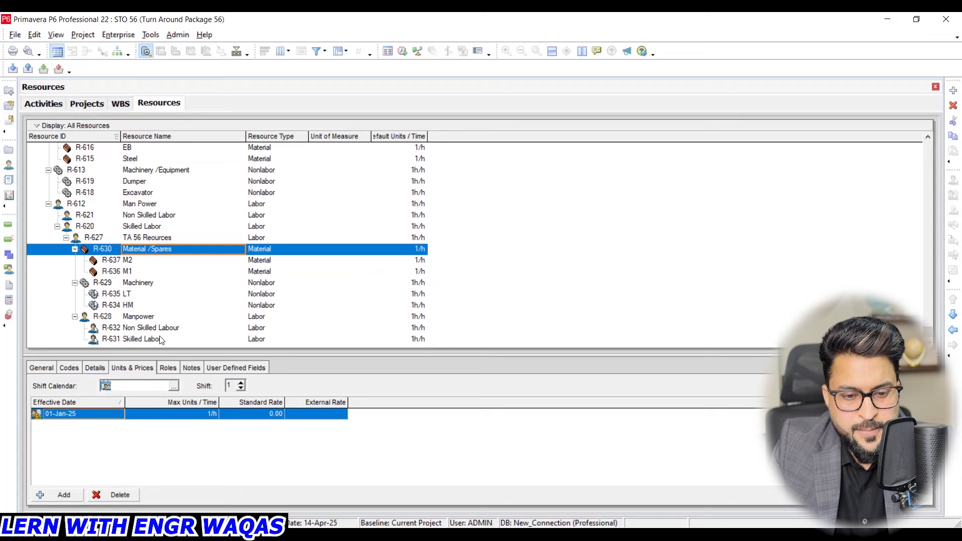
left_click(180, 328)
left_click(257, 413)
type("10")
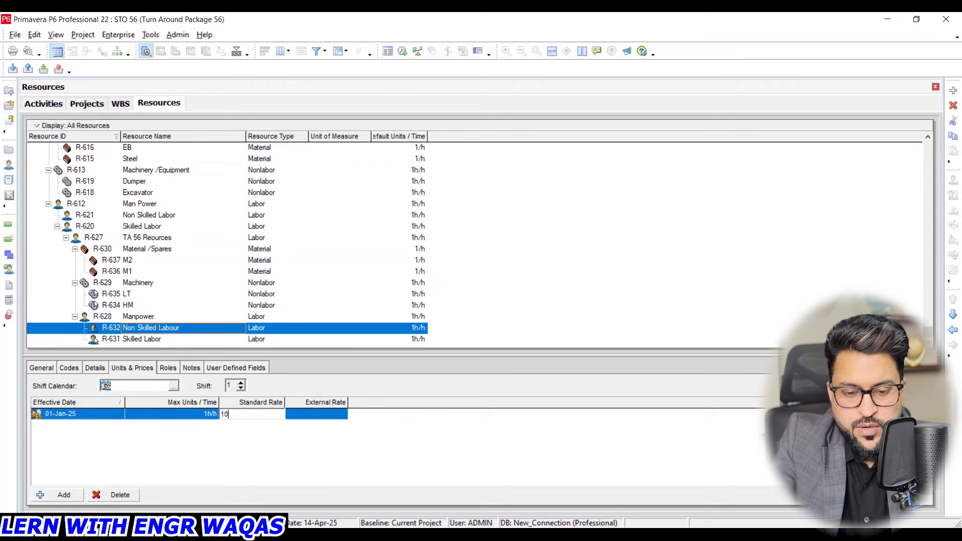
key("Return")
- Set the standard rate of the resource Skilled Labor (R-631) to 20
left_click(172, 339)
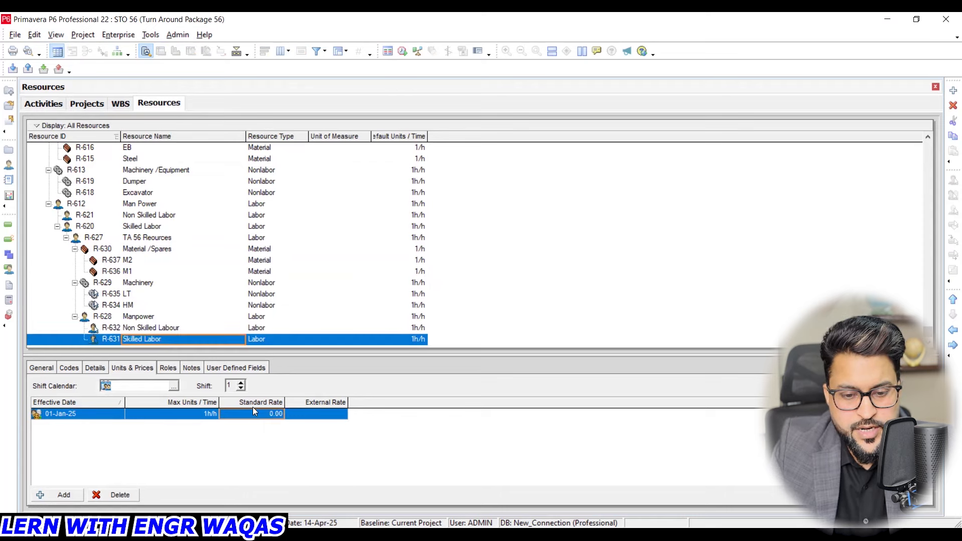
left_click(255, 413)
type("20")
key("Return")
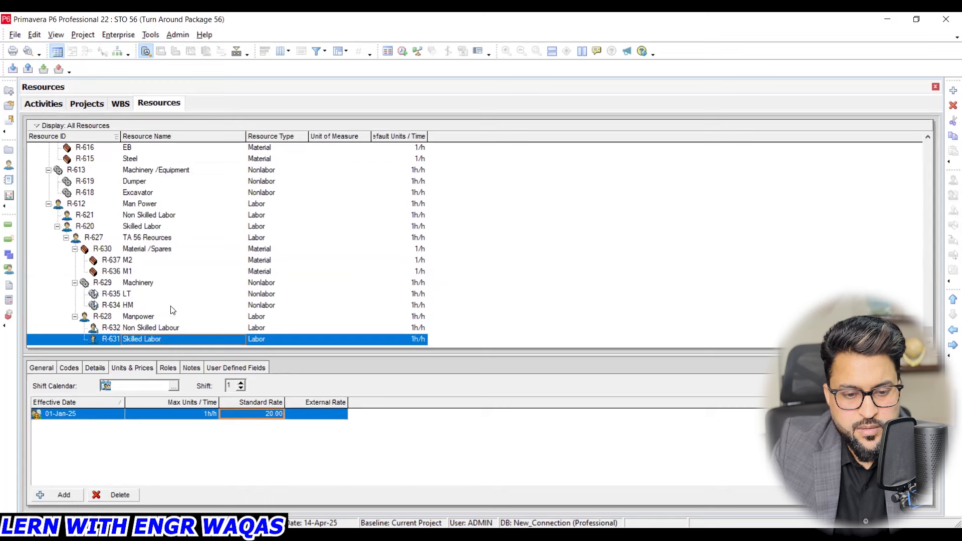
- Set the standard rates of the machinery resources to 50 for HM (R-634) and 20 for LT (R-635)
left_click(173, 305)
left_click(276, 412)
type("50")
key("Return")
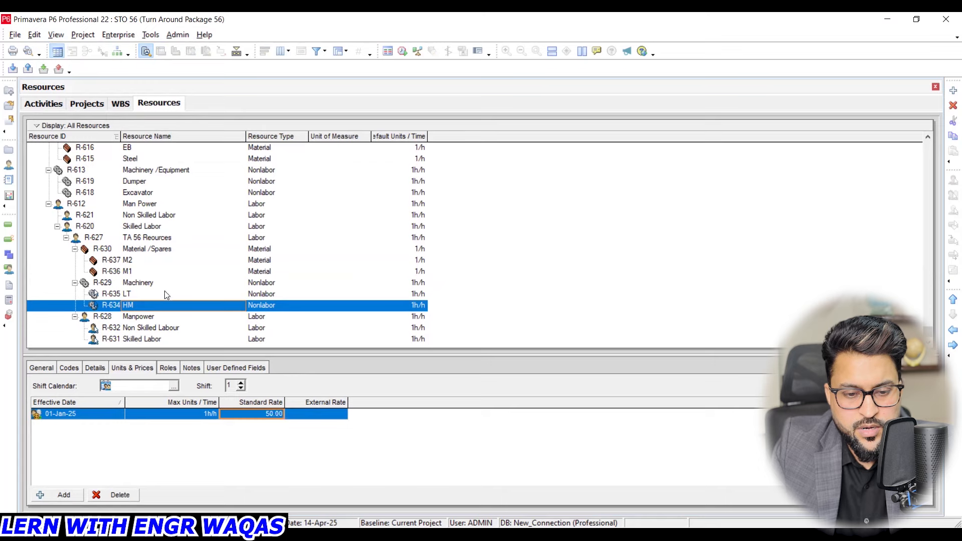
left_click(166, 294)
left_click(281, 415)
type("20")
key("Return")
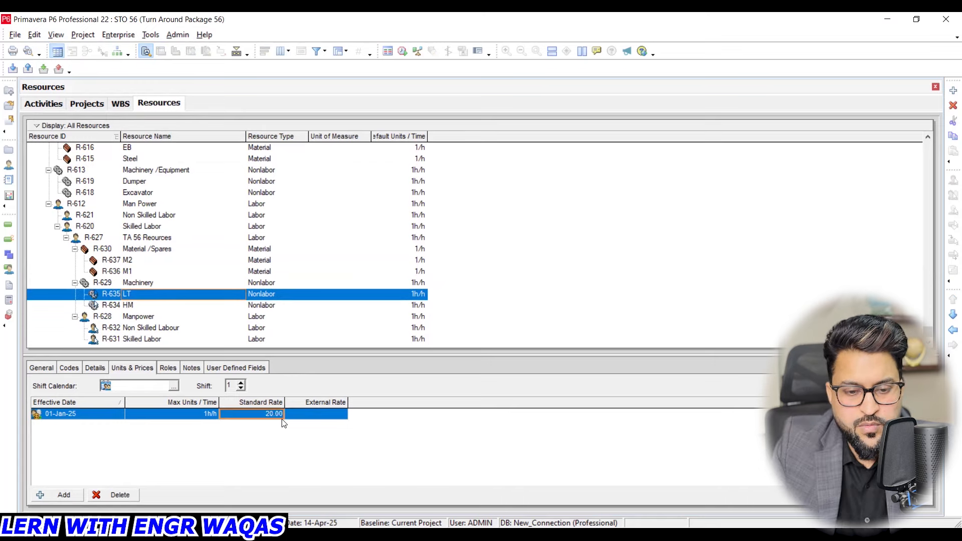
- Set the standard rates of the material resources to 100 for M1 (R-636) and 50 for M2 (R-637)
left_click(183, 270)
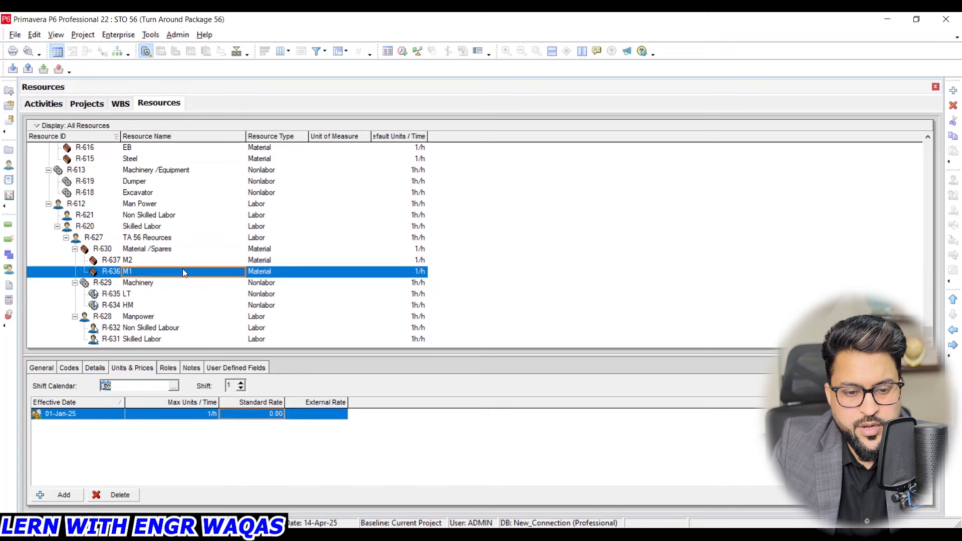
left_click(265, 413)
type("100")
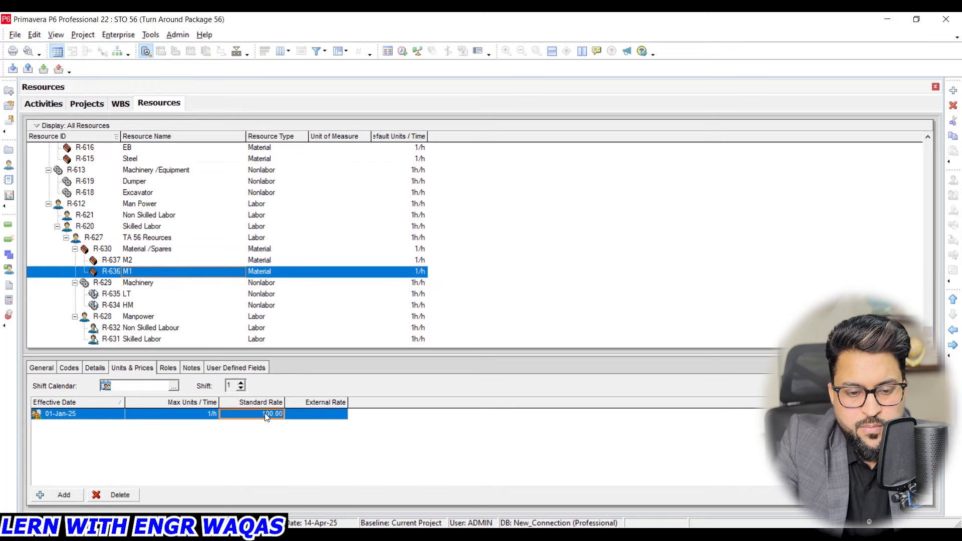
key("Return")
left_click(165, 260)
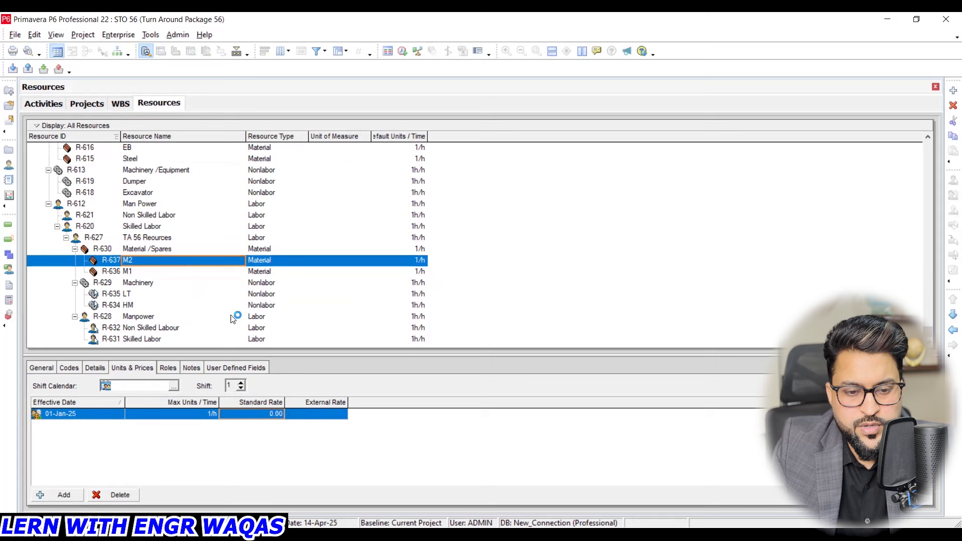
left_click(278, 414)
type("50")
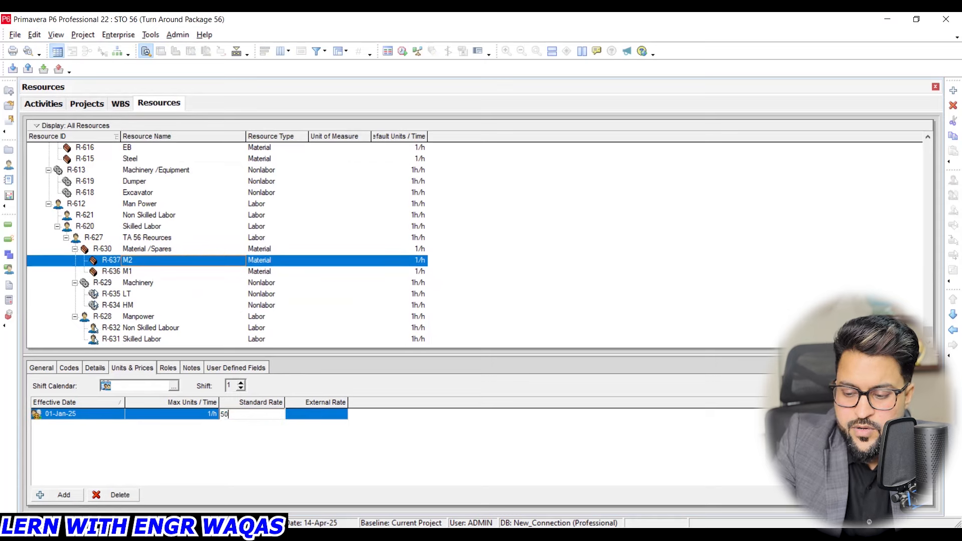
key("Return")
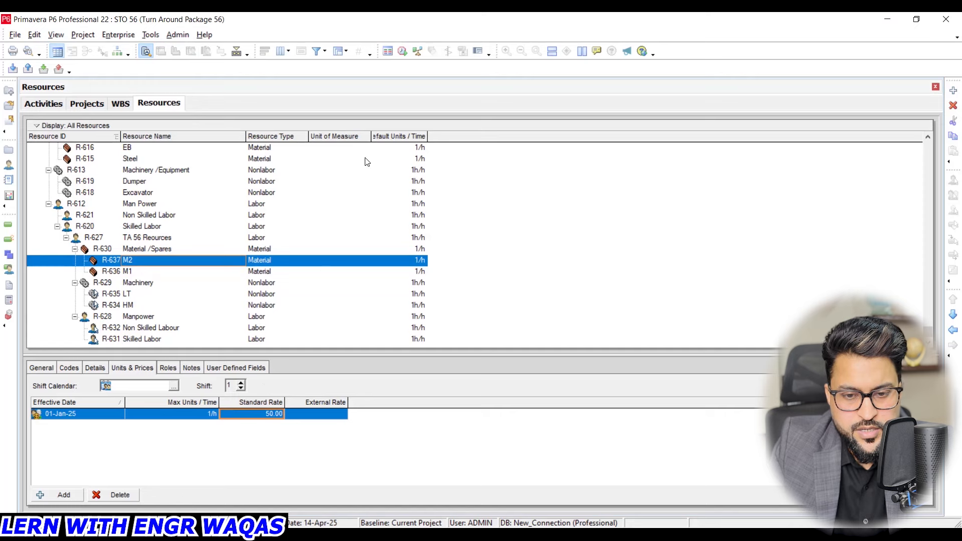
- Assign the unit of measure Each to material M2 (R-637) and Set to material M1 (R-636)
left_click(326, 262)
double_click(336, 261)
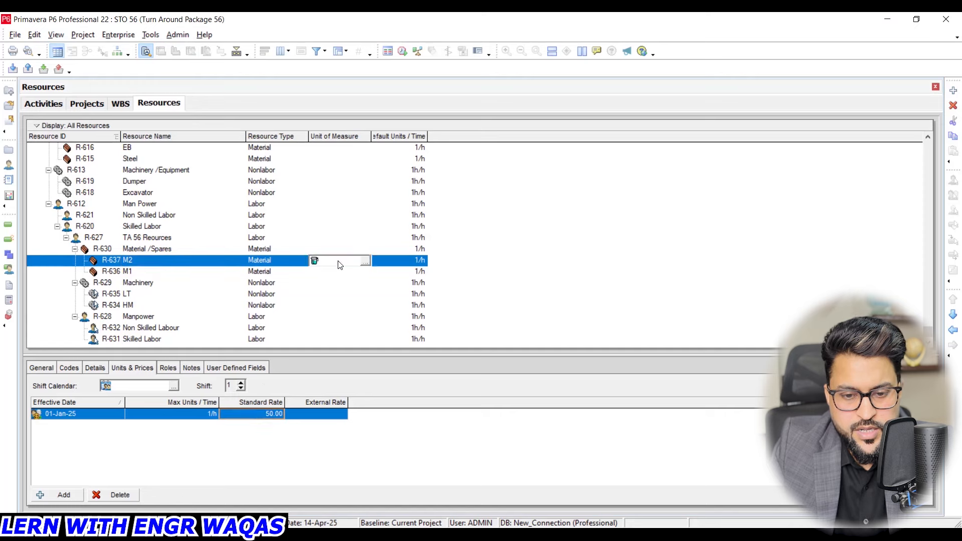
left_click(454, 220)
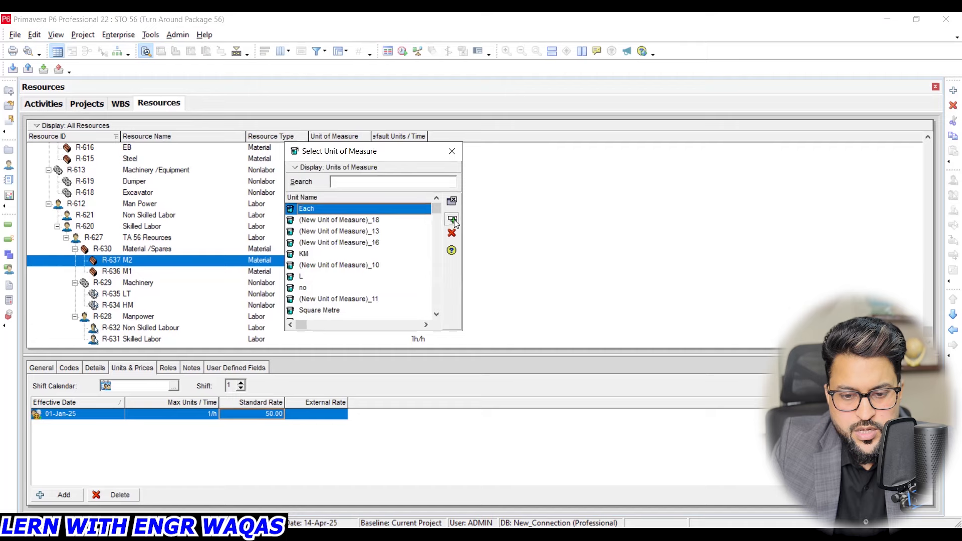
double_click(358, 273)
left_click(360, 273)
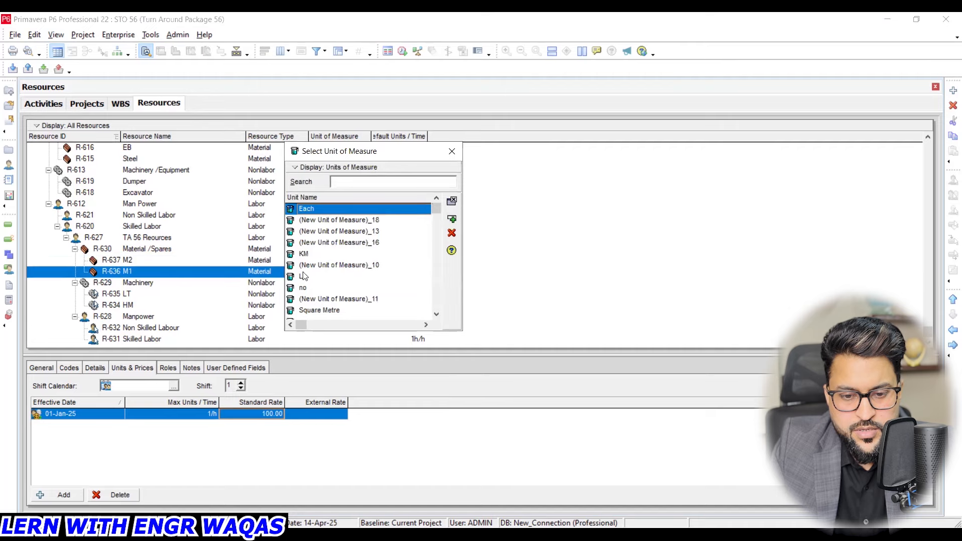
scroll(326, 282, "down", 1)
scroll(325, 282, "down", 5)
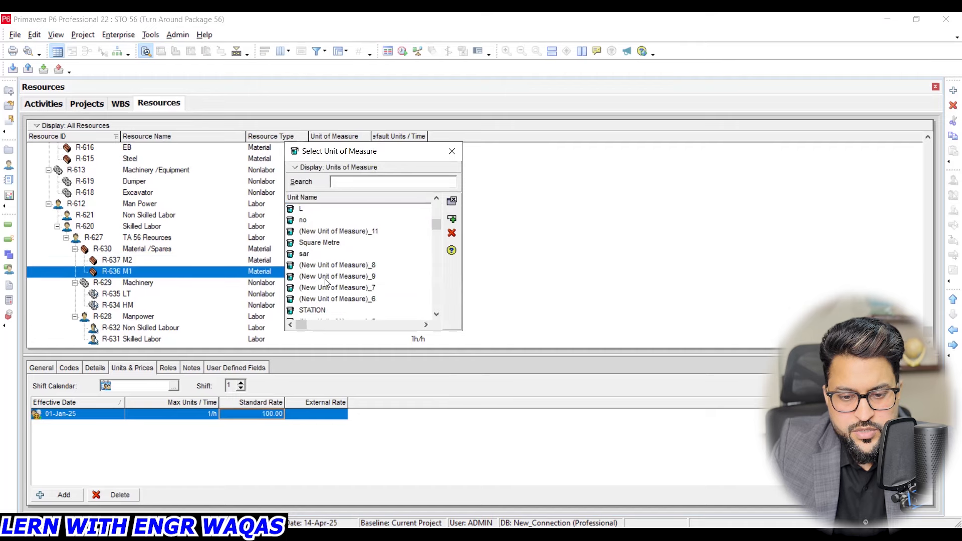
scroll(346, 290, "down", 5)
scroll(346, 291, "down", 6)
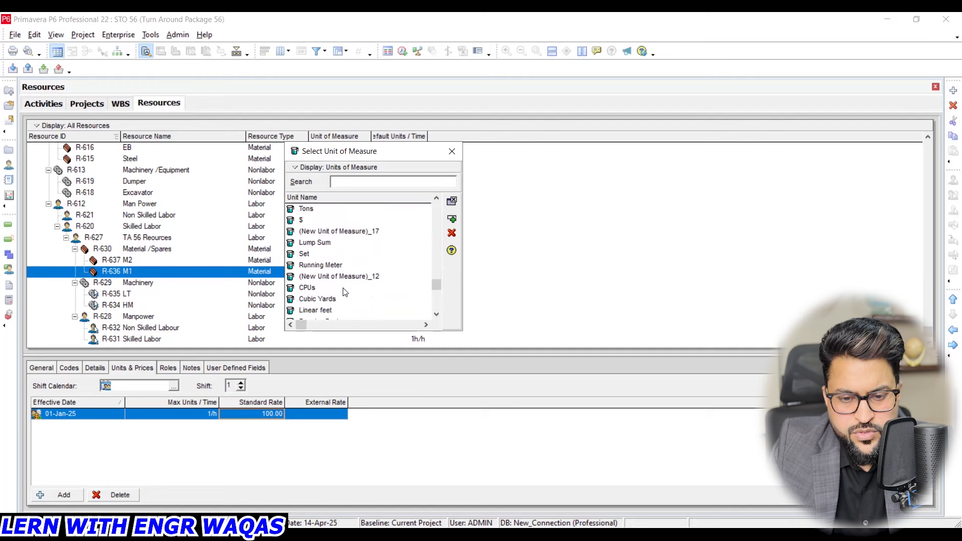
left_click(335, 254)
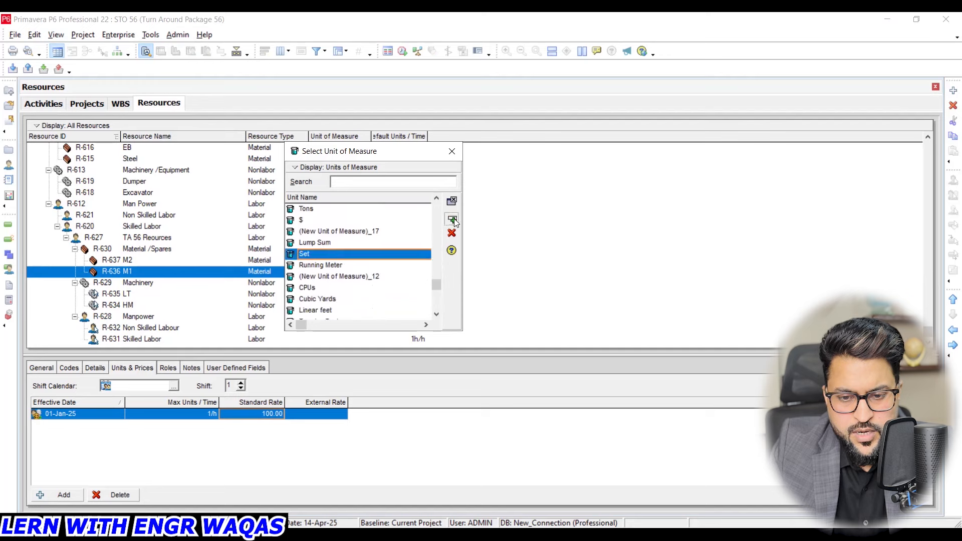
double_click(335, 254)
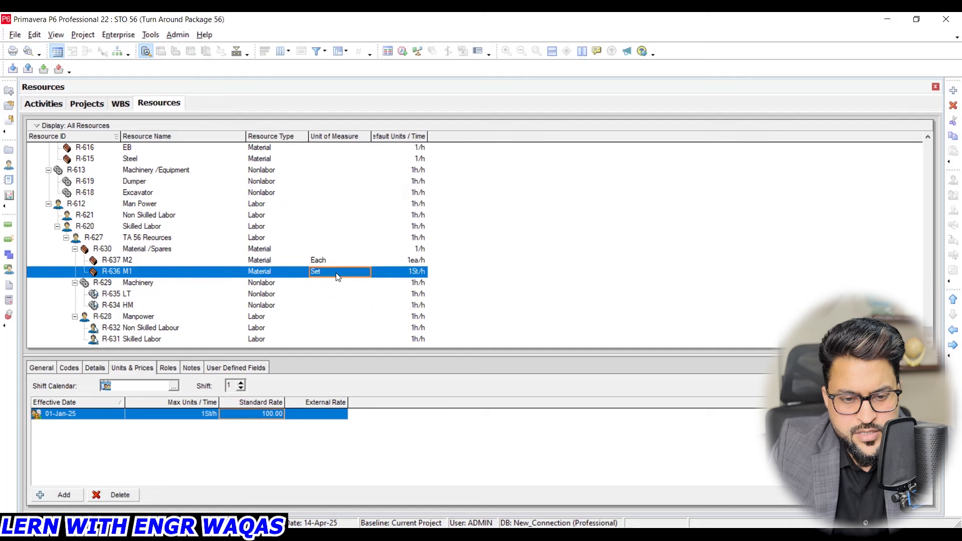
- Return to the activities, select Scaffold erection (A1120) and recalculate the assignment costs with overtime factor synchronization
left_click(48, 102)
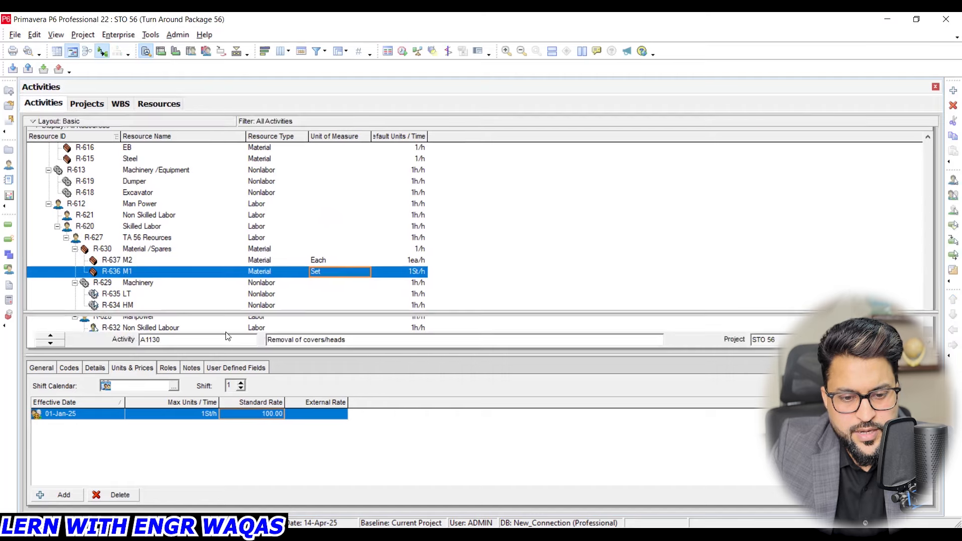
left_click(506, 303)
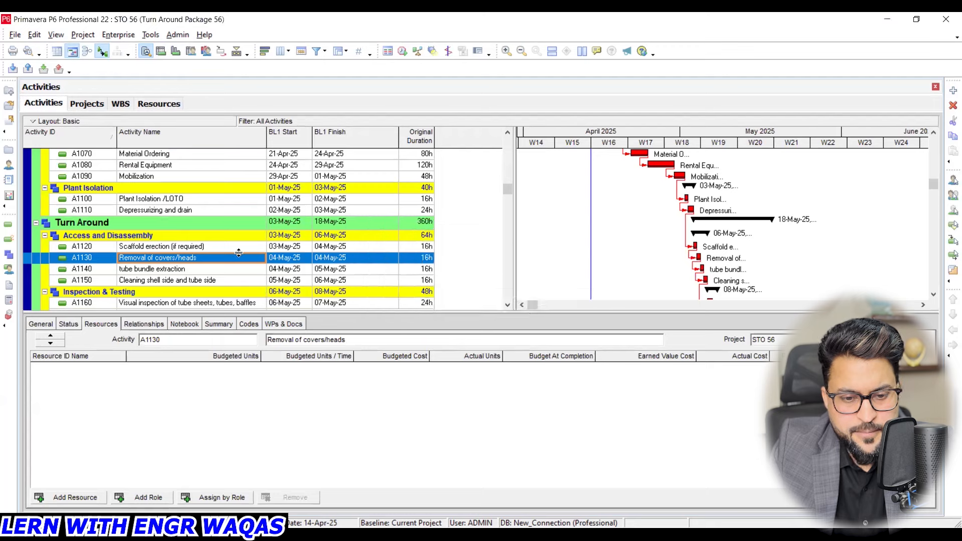
left_click(134, 247)
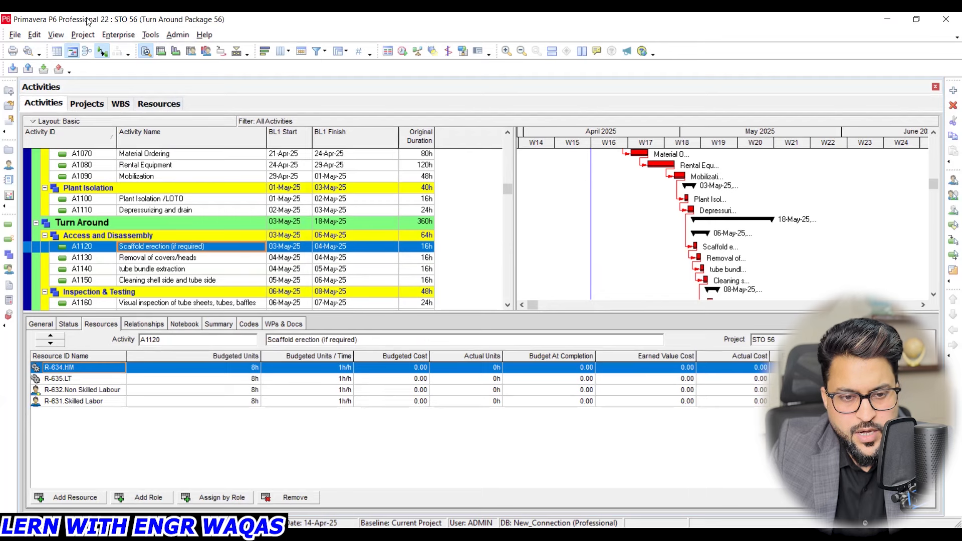
left_click(151, 35)
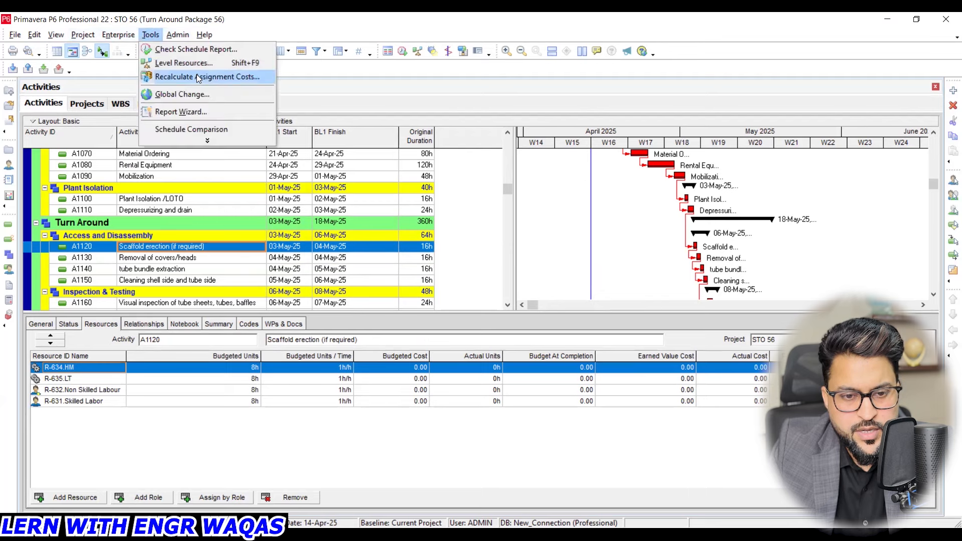
left_click(198, 78)
left_click(650, 265)
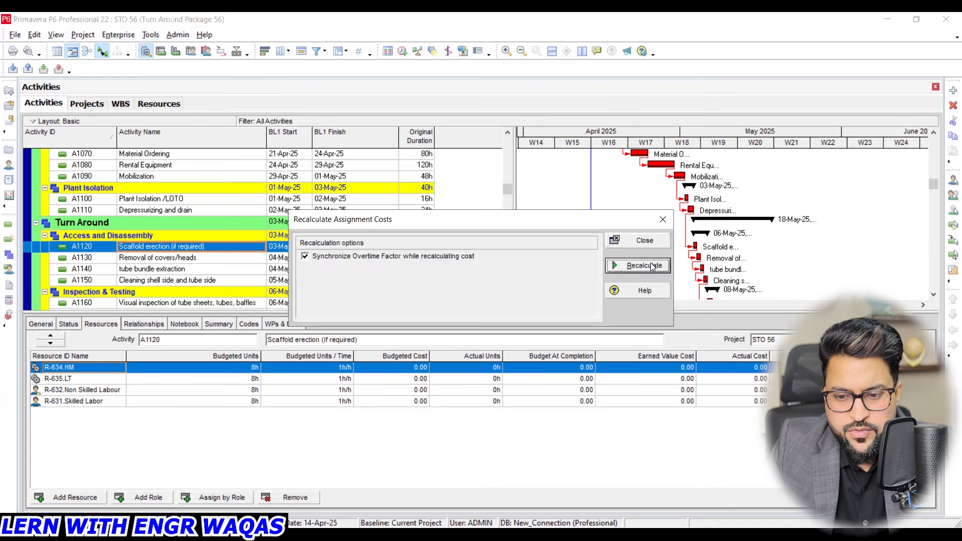
left_click(485, 295)
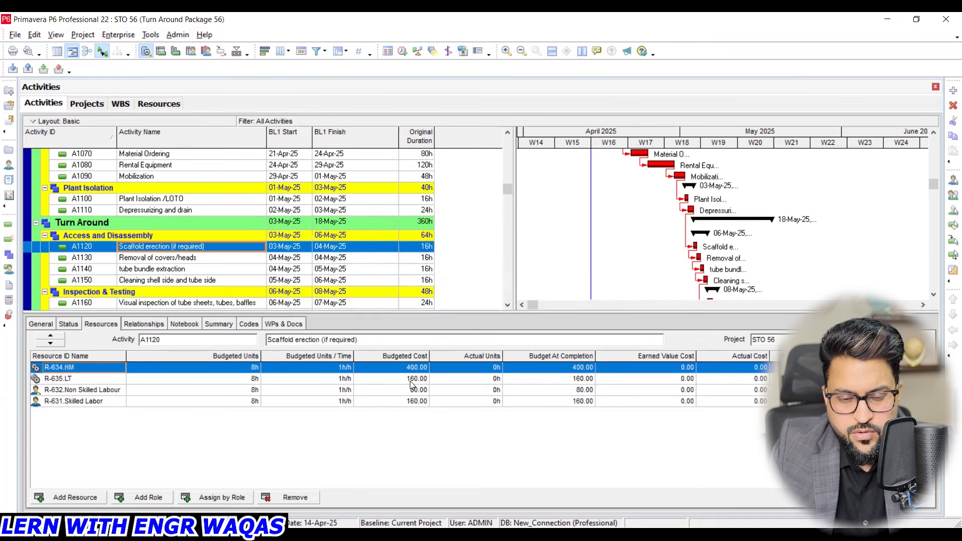
- Turn on the currency symbol for monetary values in the user preferences, keeping US Dollar as the currency
left_click(35, 35)
key("Escape")
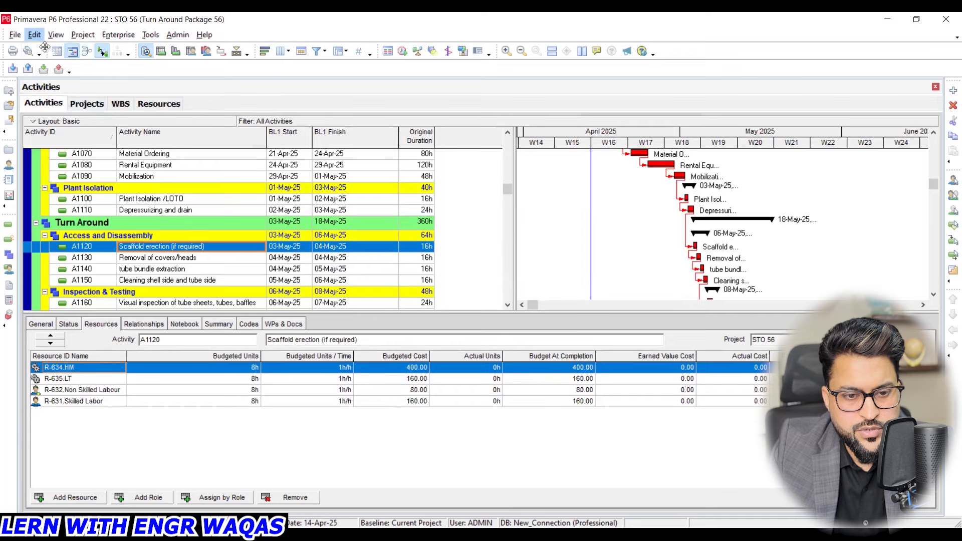
left_click(227, 171)
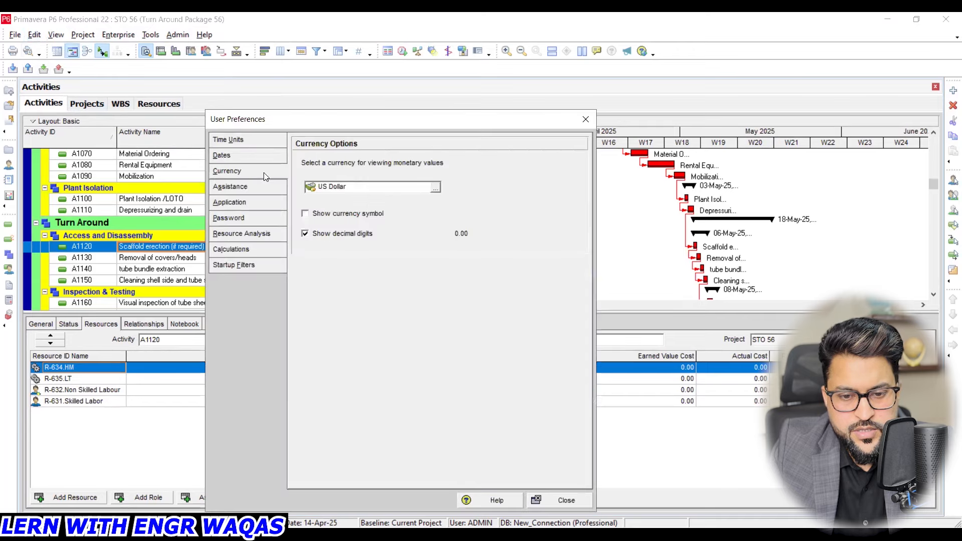
left_click(353, 214)
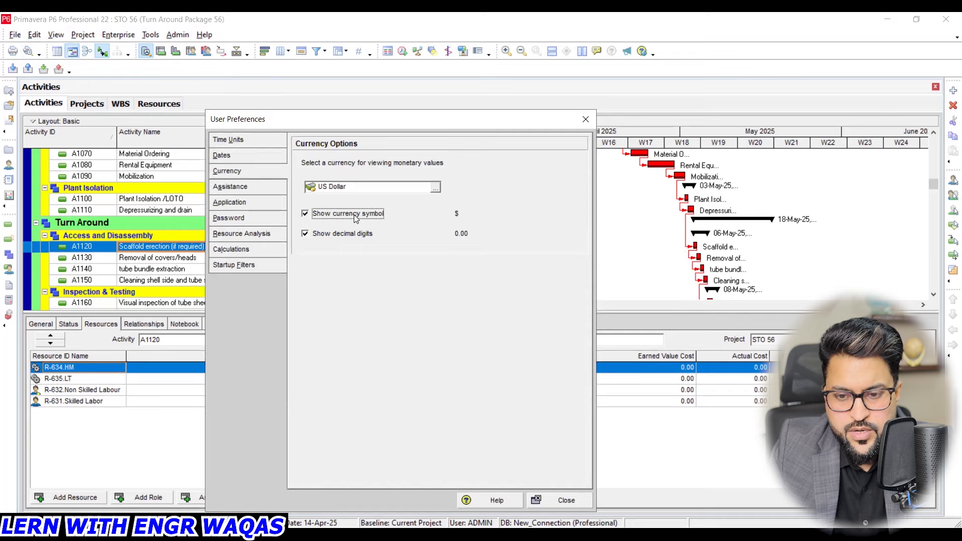
left_click(588, 123)
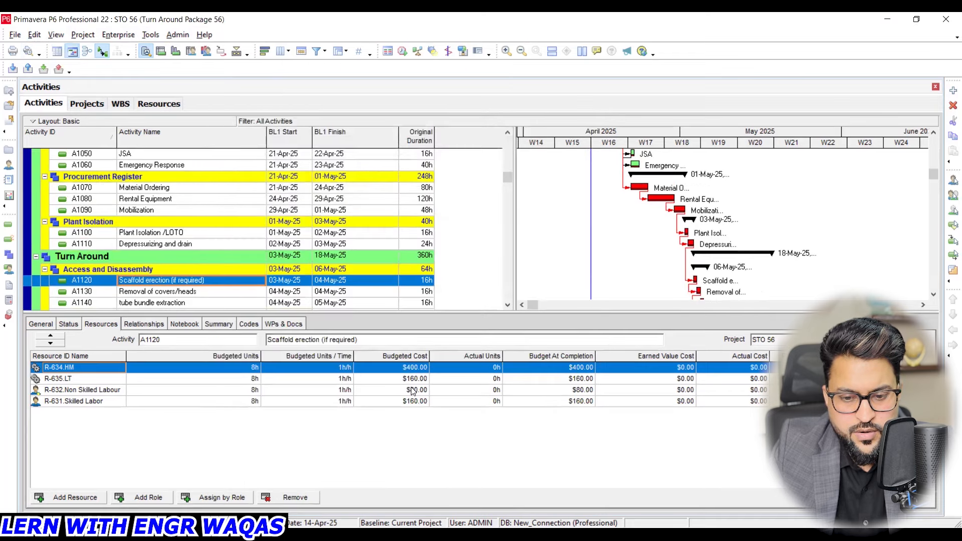
- For Scaffold erection (A1120), set the budgeted units per time of both HM and LT to 12 h/h
left_click_drag(508, 178, 509, 135)
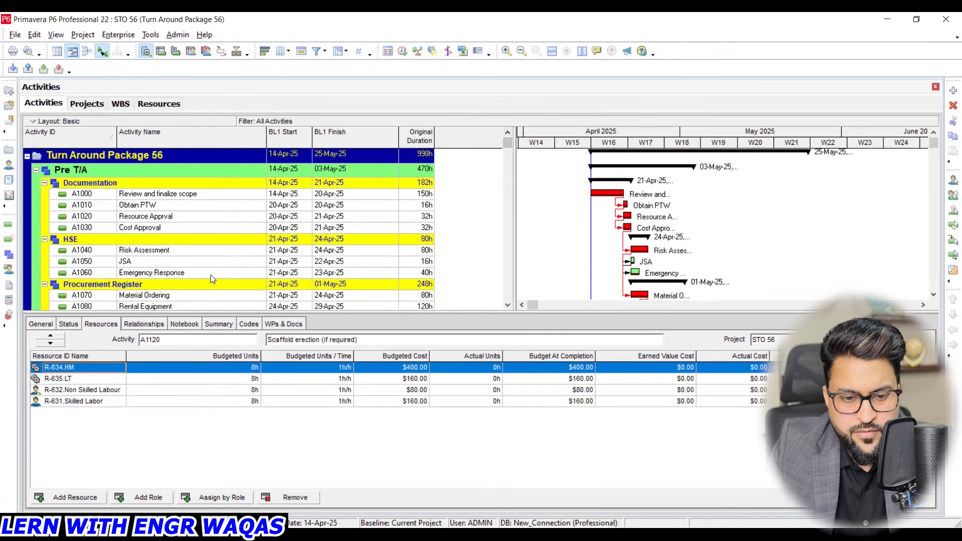
scroll(213, 278, "down", 4)
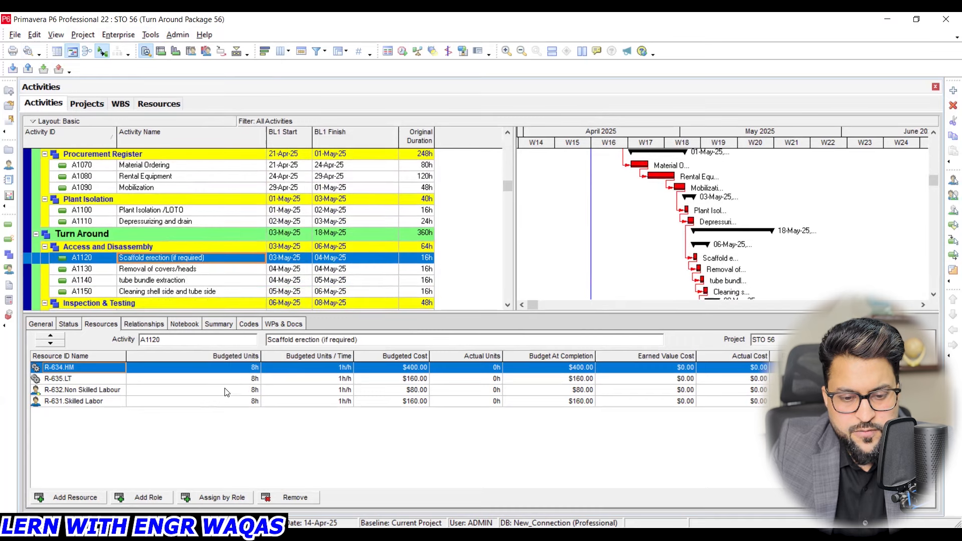
left_click(336, 370)
left_click(340, 370)
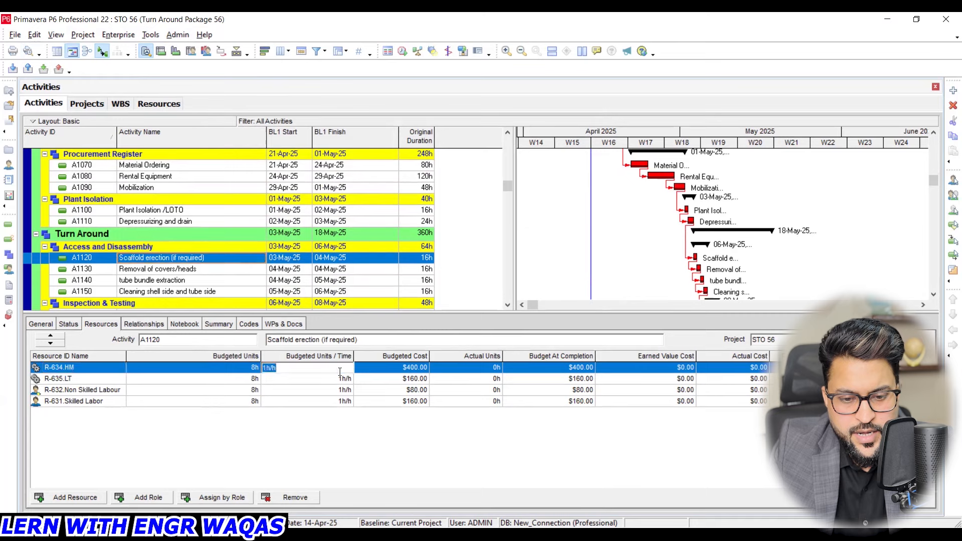
type("12")
key("Return")
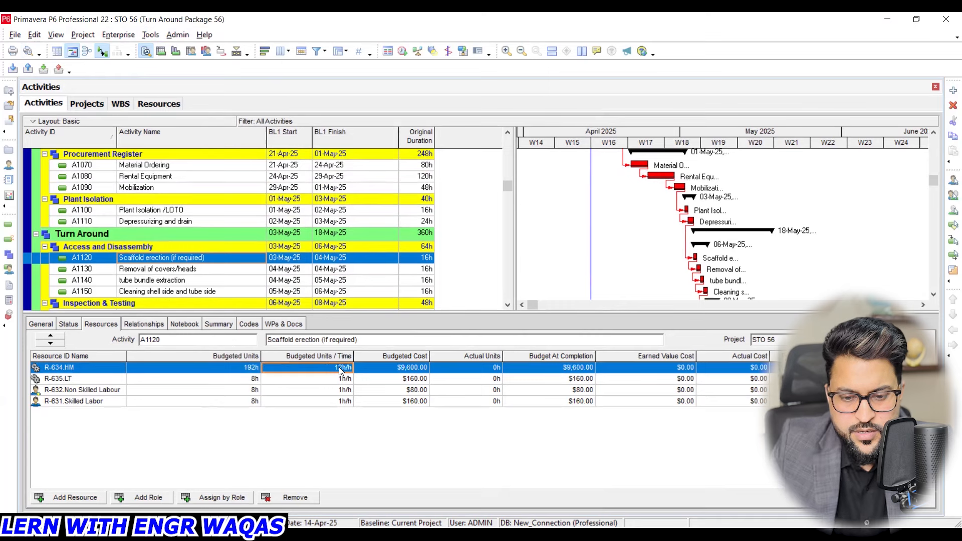
left_click(341, 379)
left_click(341, 379)
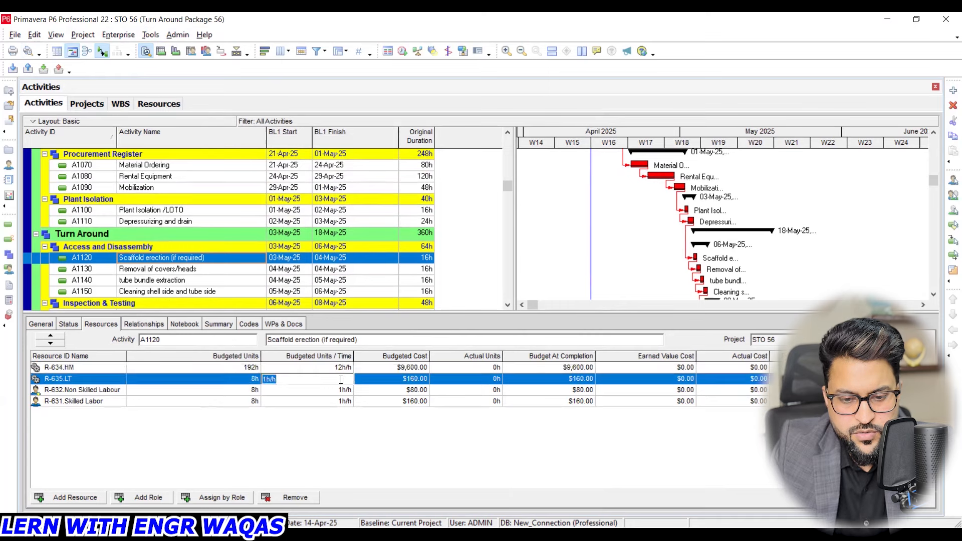
type("12")
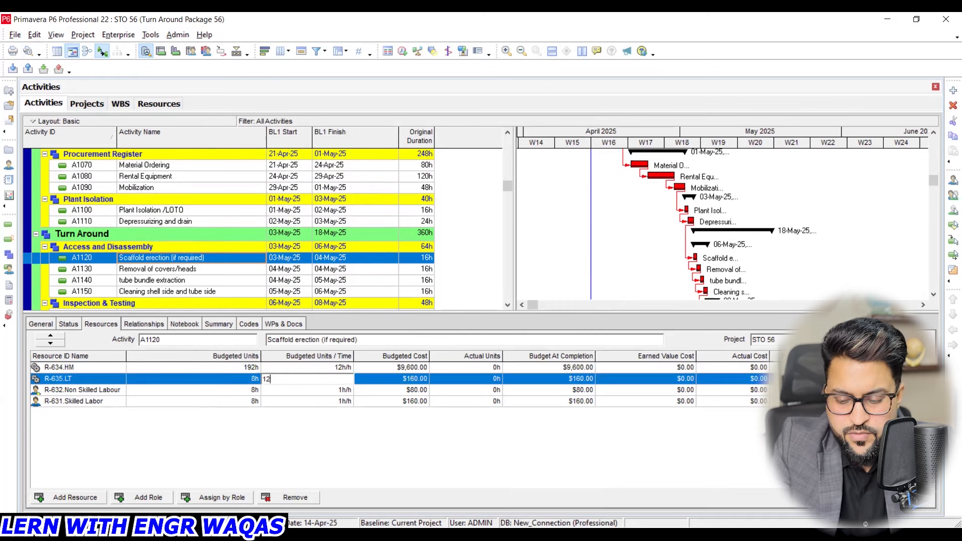
- Set the budgeted units per time of Non Skilled Labour on Scaffold erection (A1120) to 100 h/h
double_click(343, 391)
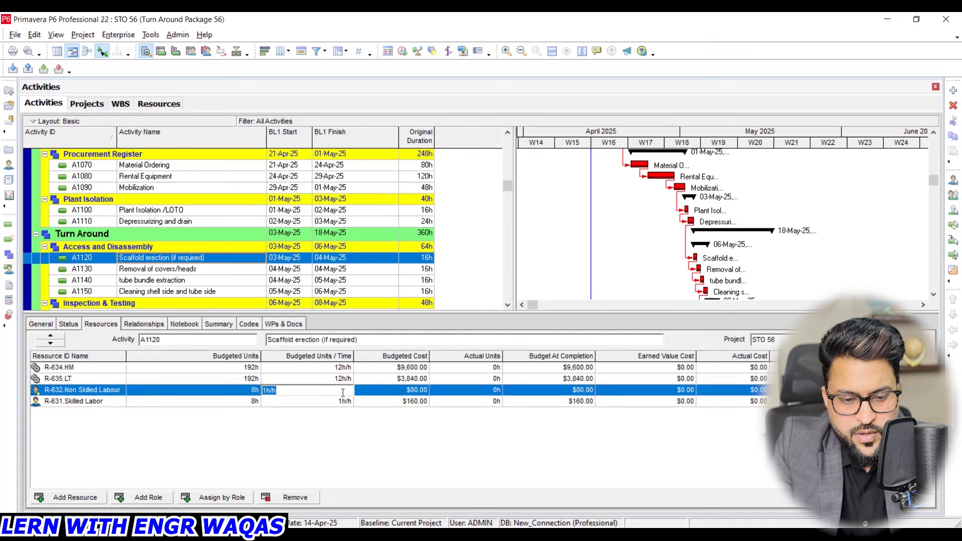
type("100")
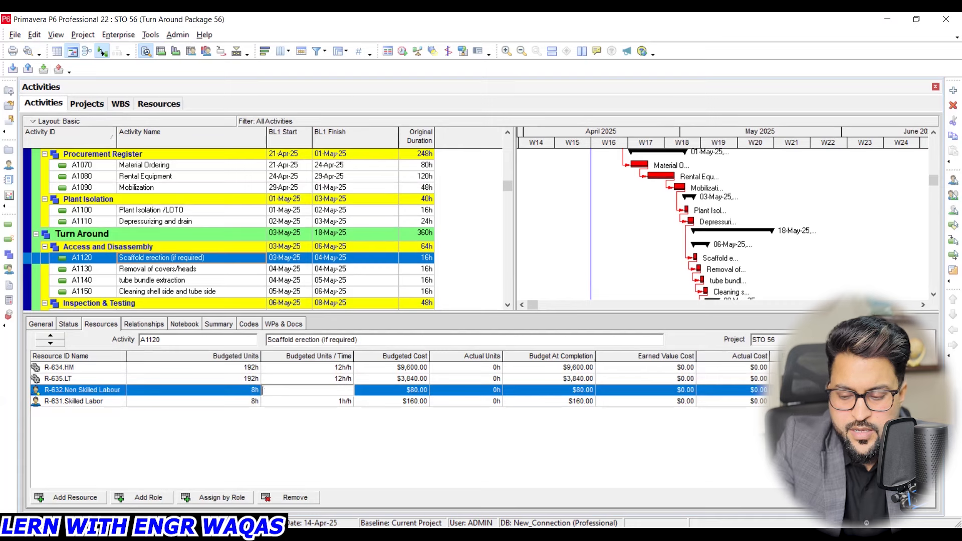
key("Return")
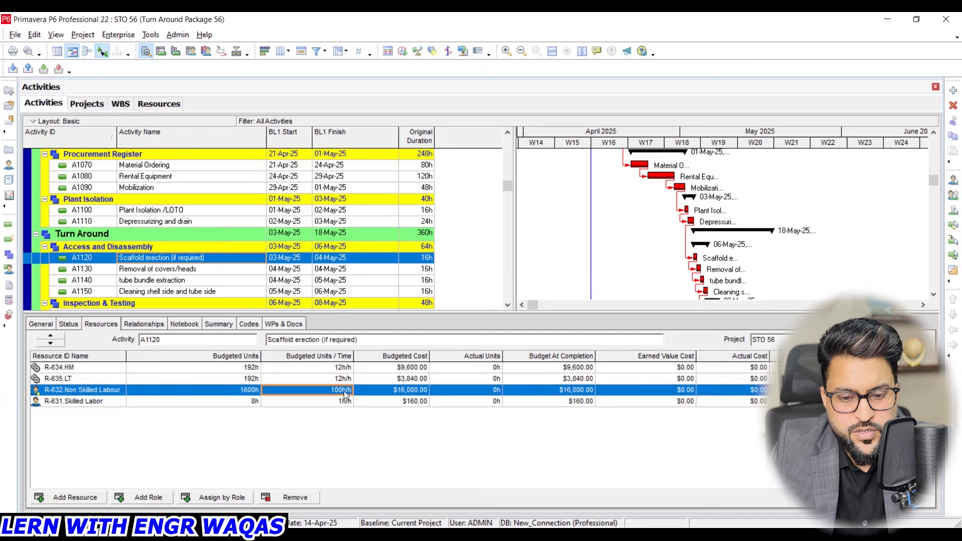
- Set Skilled Labor's budgeted units per time on Scaffold erection (A1120) to 50 h/h and revise it to 10 h/h
left_click(348, 402)
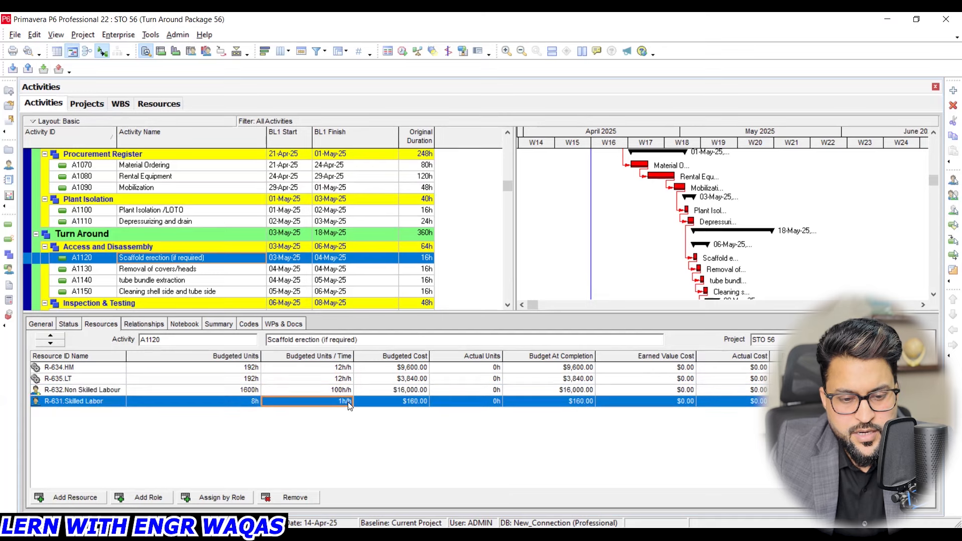
left_click(349, 404)
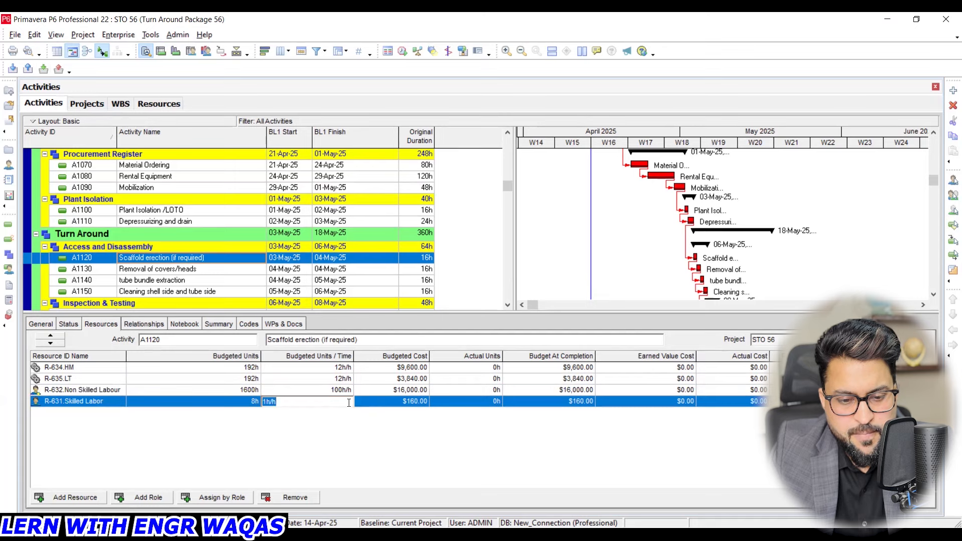
type("50")
key("Return")
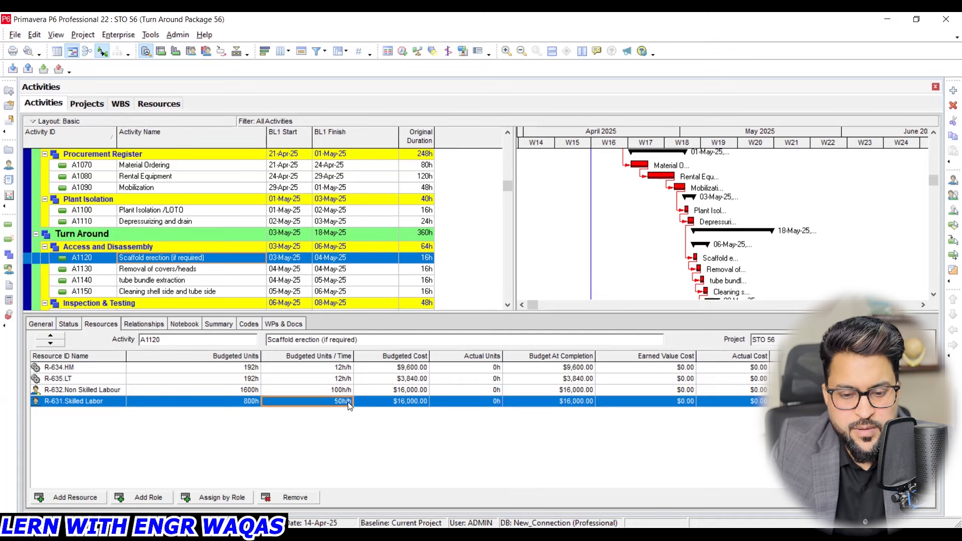
left_click(349, 404)
type("10")
key("Return")
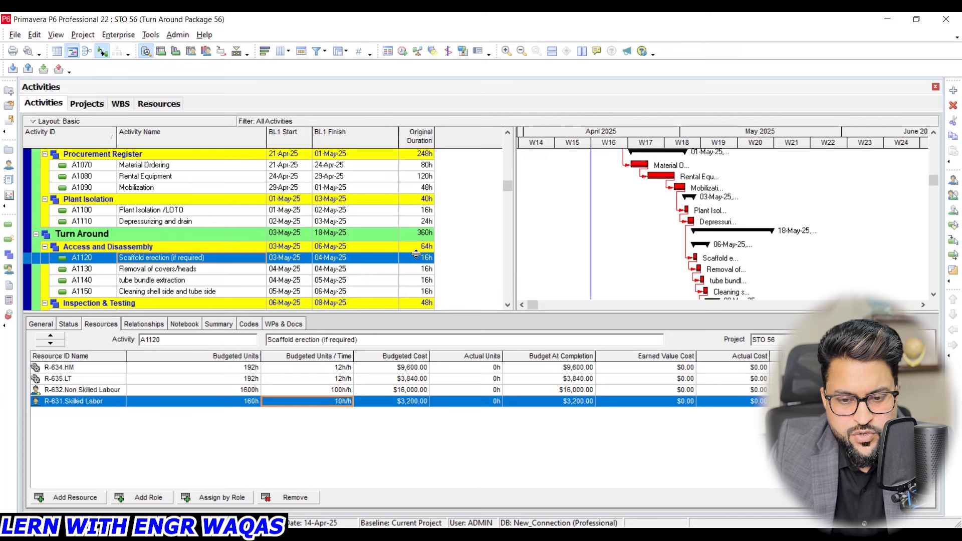
- Set the budgeted units per time of both HM and LT on Scaffold erection (A1120) to 1 h/h
left_click(346, 367)
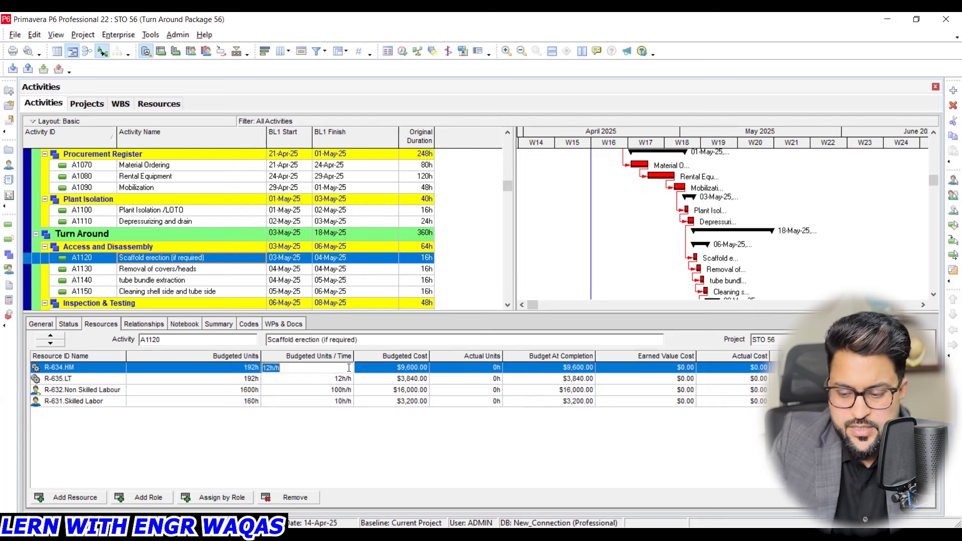
type("1")
key("Return")
left_click(344, 378)
type("1")
key("Return")
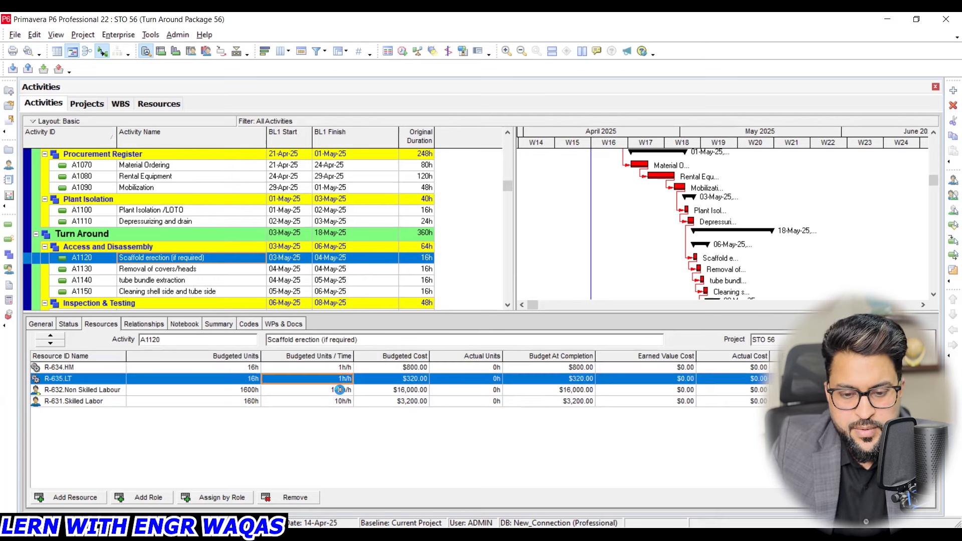
- Set the budgeted units per time of Non Skilled Labour and Skilled Labor on Scaffold erection (A1120) to 1 h/h
left_click(344, 389)
type("1")
key("Return")
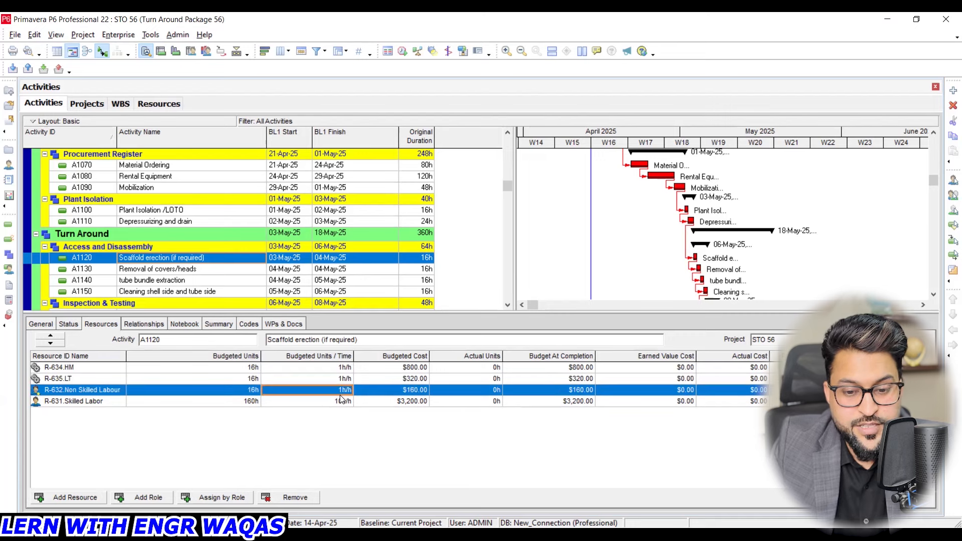
left_click(341, 400)
type("1")
key("Return")
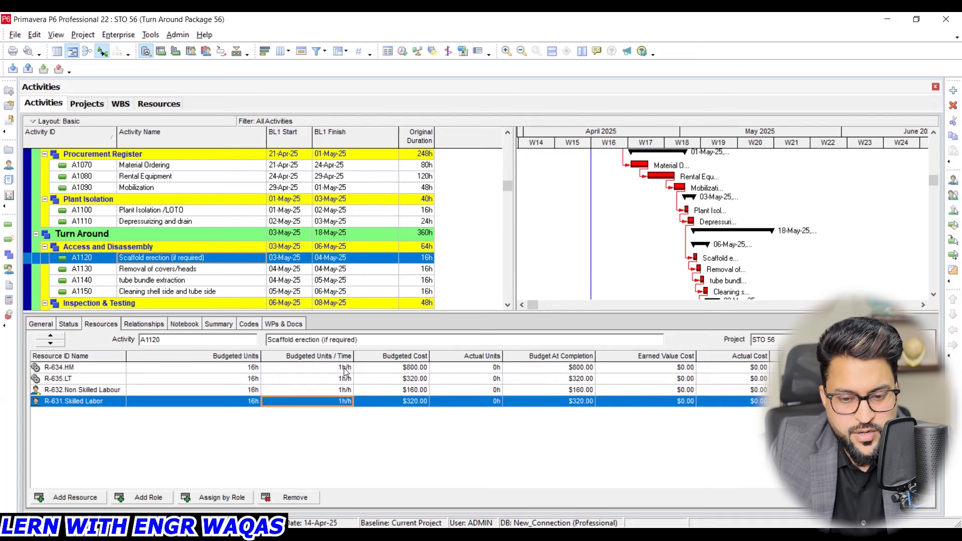
- Check the units and prices of the LT and Skilled Labor resources and return to the activities
scroll(431, 215, "up", 1)
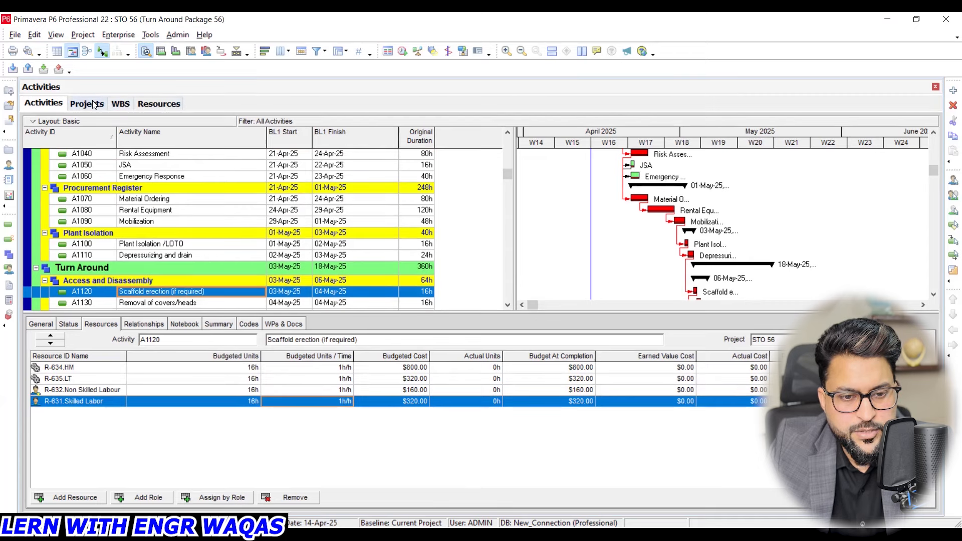
left_click(153, 105)
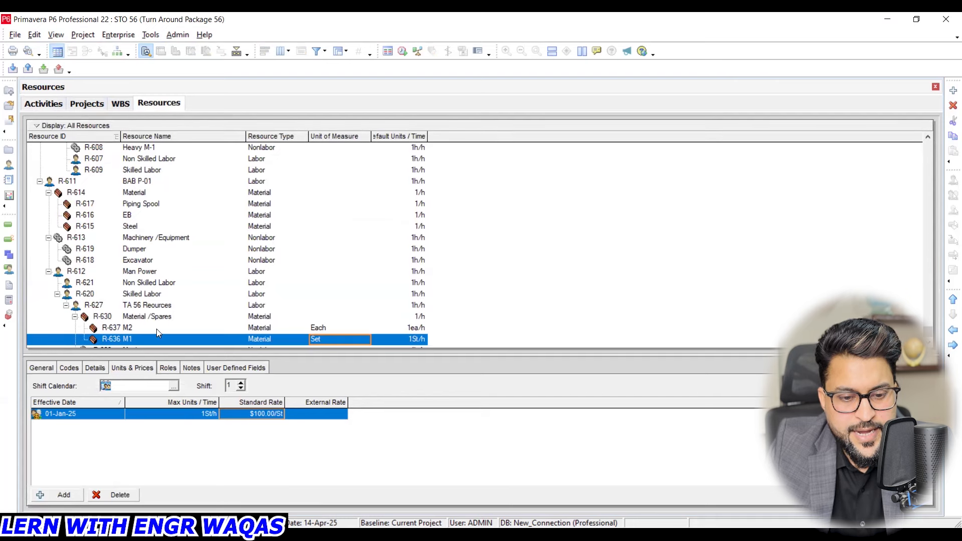
scroll(156, 329, "down", 2)
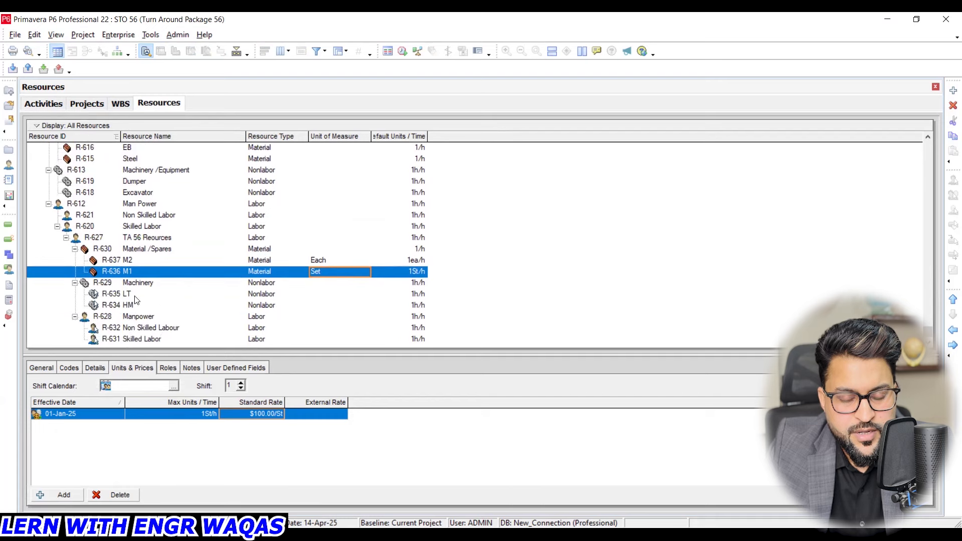
left_click(140, 294)
left_click(164, 339)
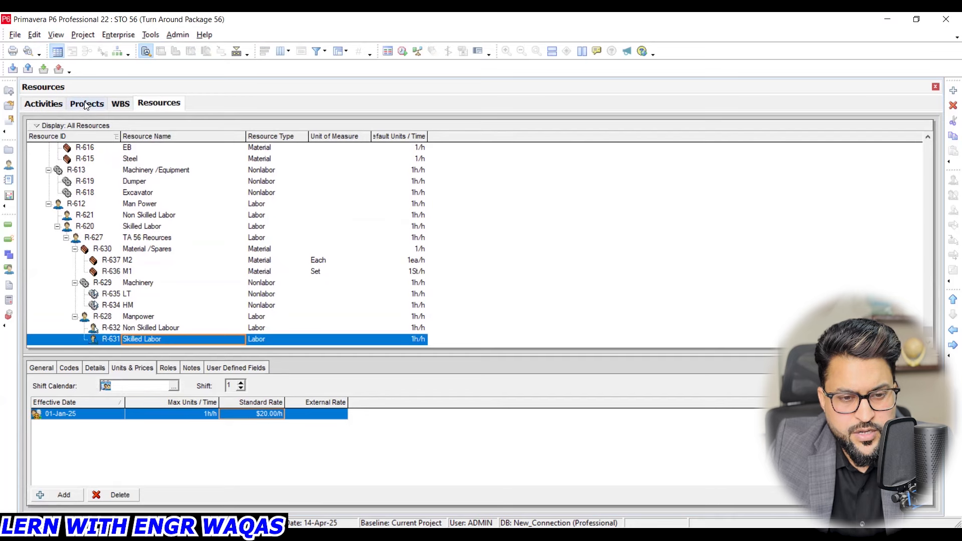
left_click(44, 104)
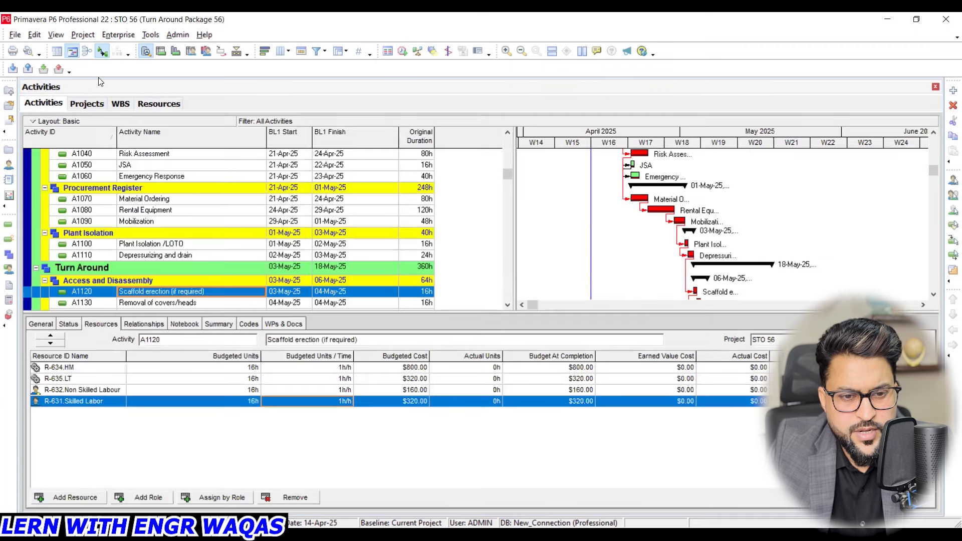
- Add a global resource shift named TA 56
left_click(107, 35)
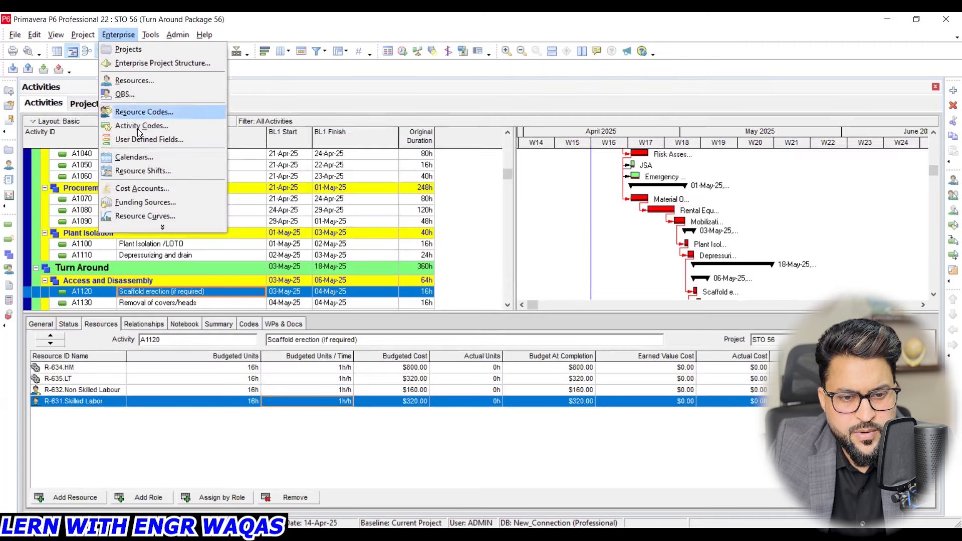
left_click(144, 171)
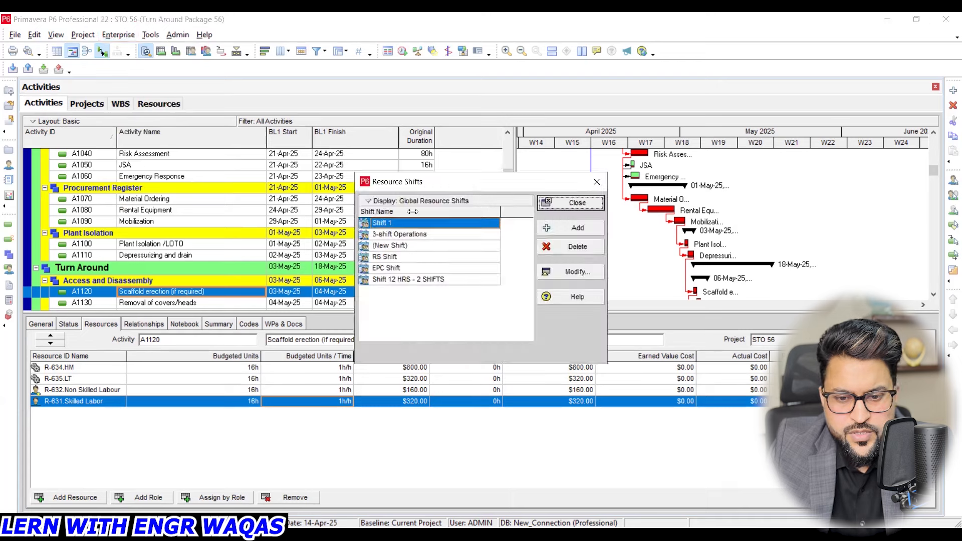
left_click(578, 228)
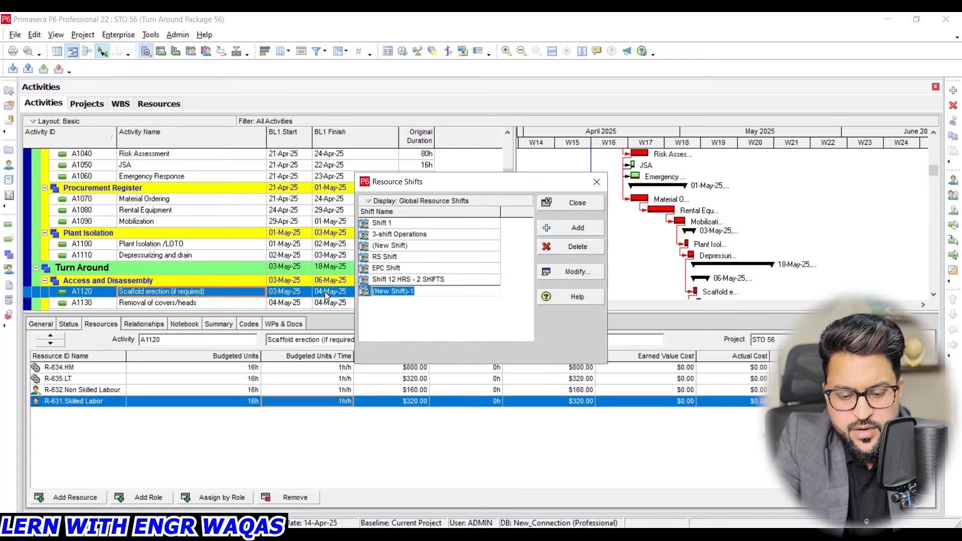
type("TA 56")
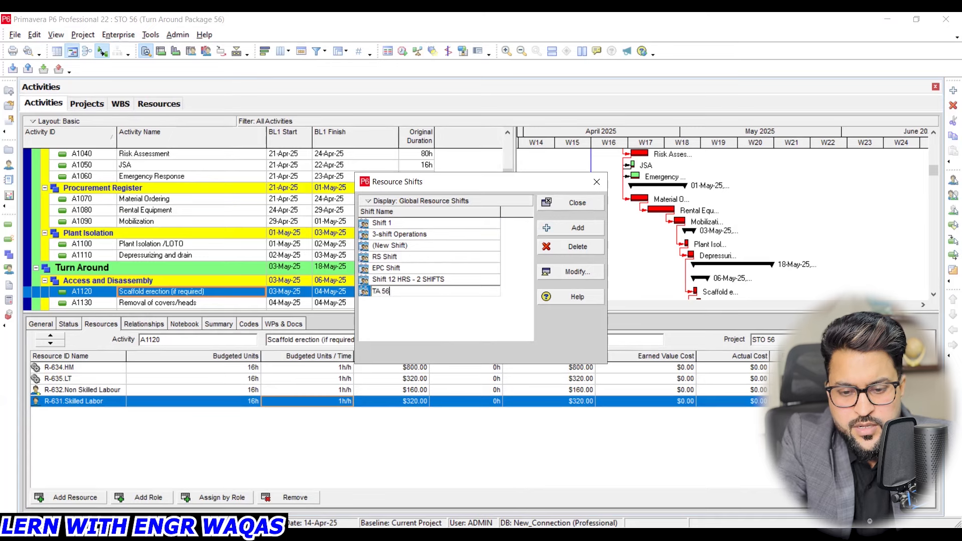
key("Return")
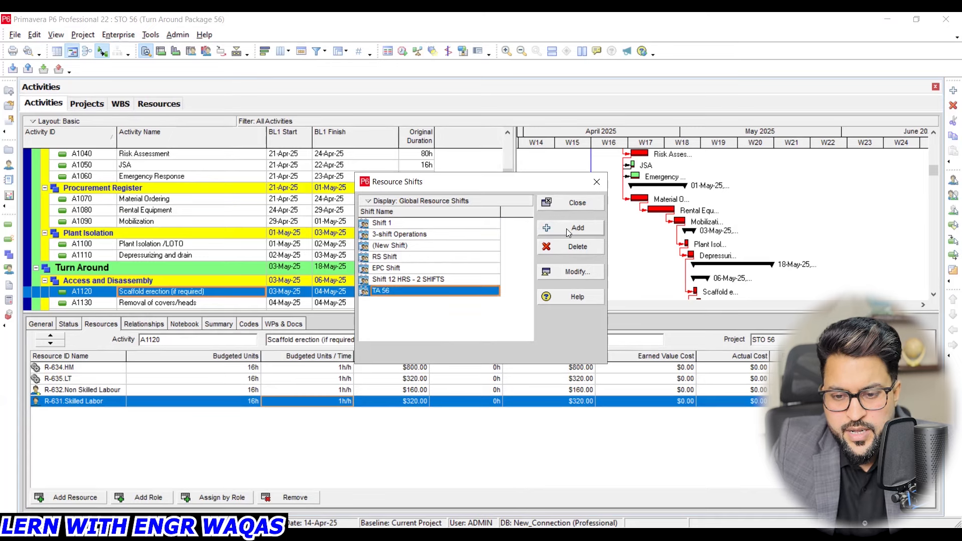
- Open the shift definition of TA 56 and add two more shifts, making three in total
left_click(572, 275)
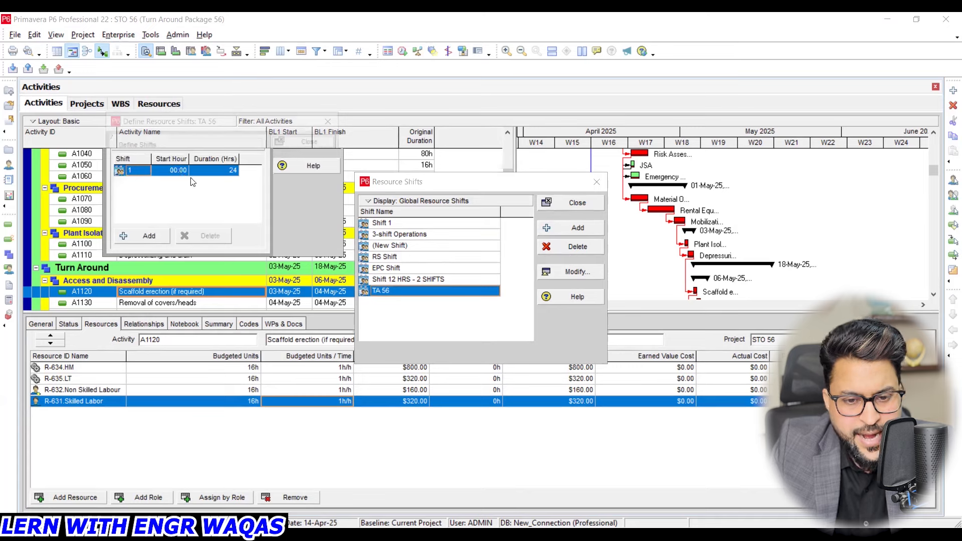
left_click(144, 236)
left_click(145, 235)
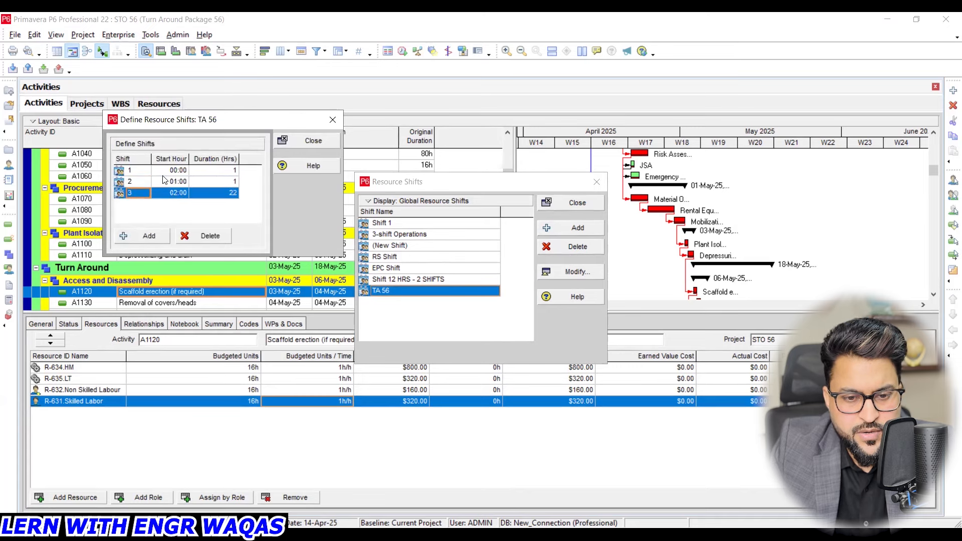
- In TA 56, set the start hour of the 01:00 shift to 08:00 and of the 02:00 shift to 12:00
left_click(228, 171)
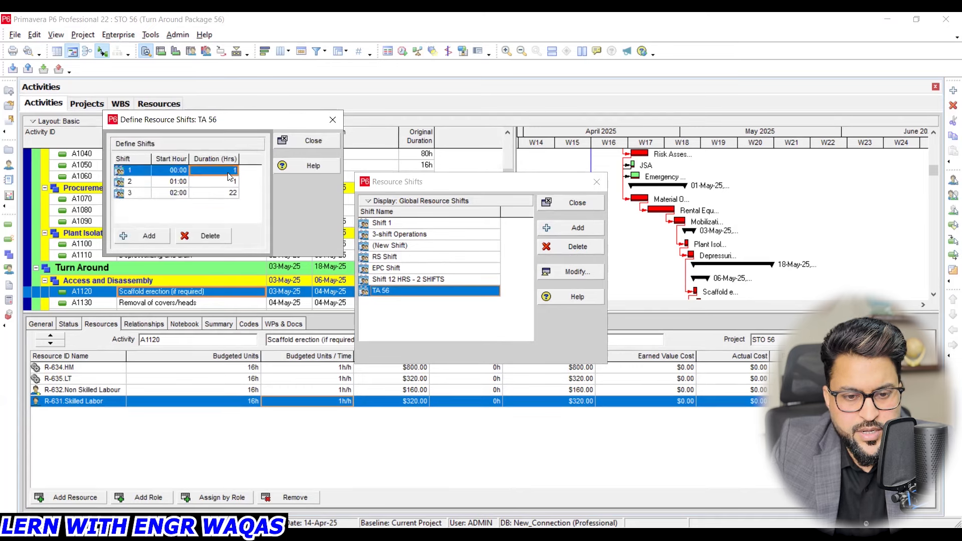
left_click(184, 181)
left_click(183, 182)
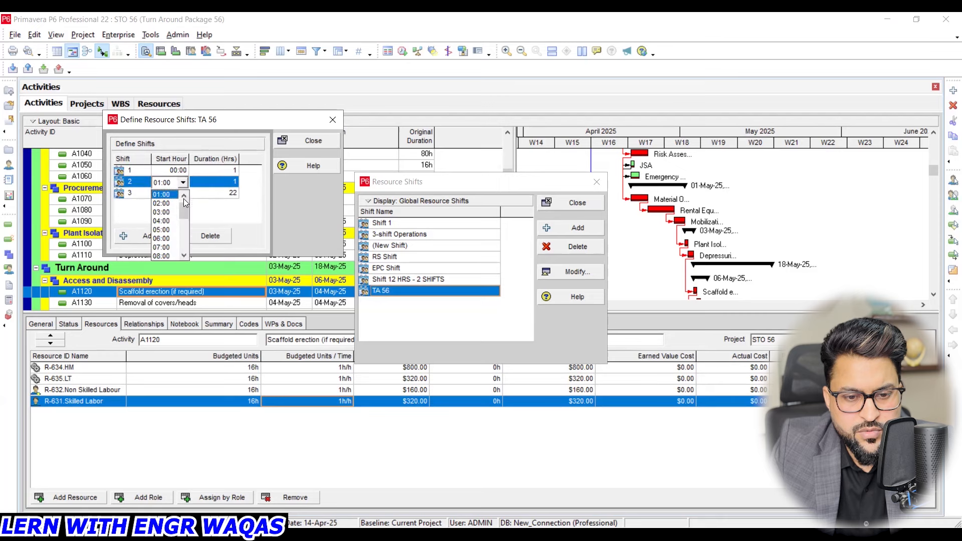
left_click(170, 254)
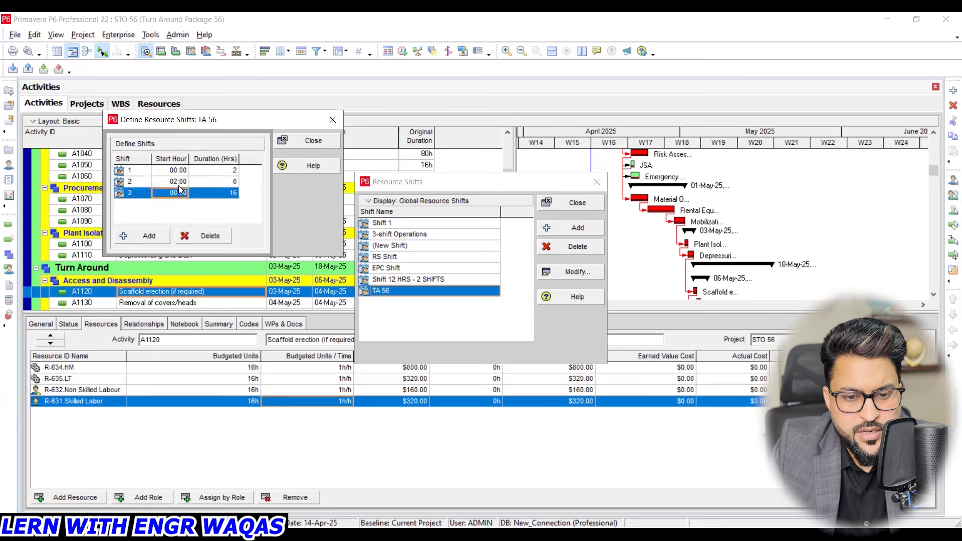
left_click(180, 184)
left_click(181, 183)
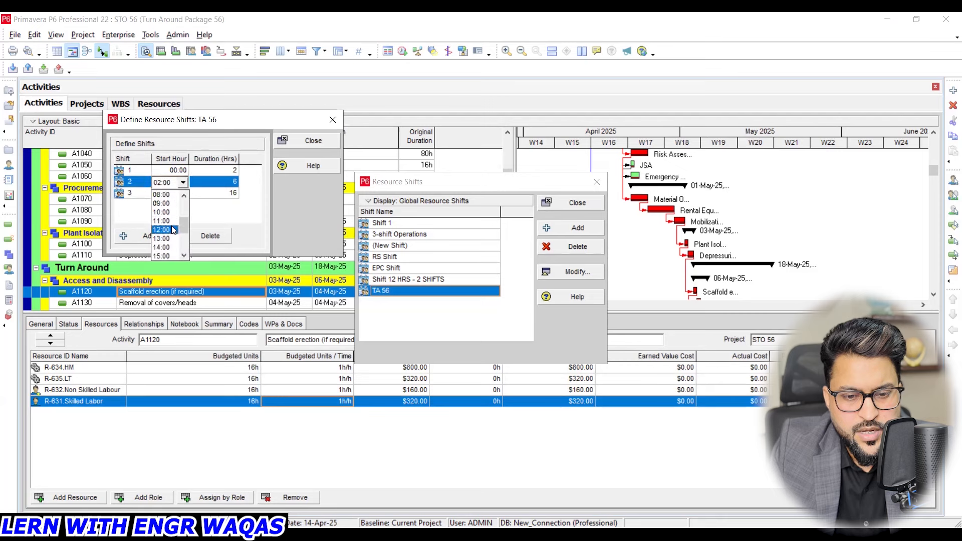
left_click(171, 230)
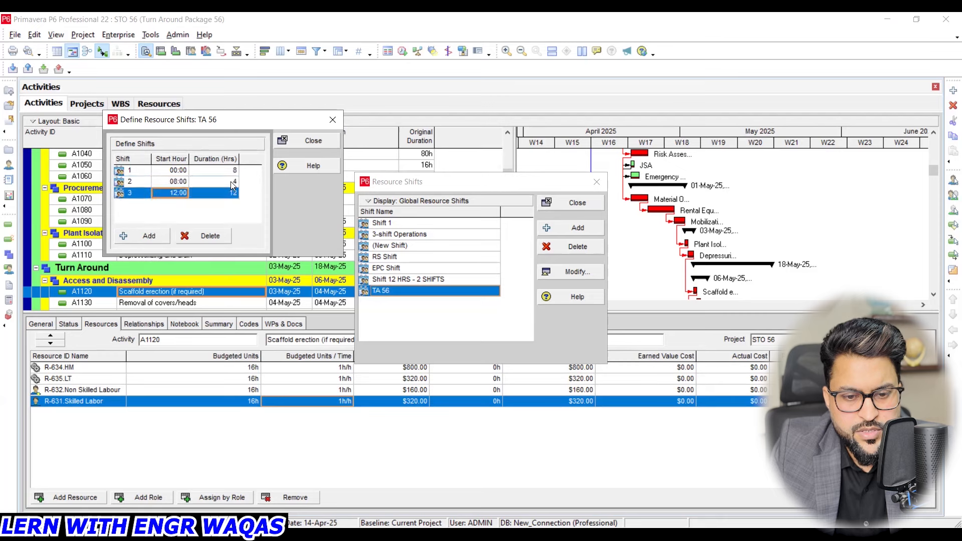
- Change the start hour of the TA 56 shift that starts at 08:00 to 18:00
left_click(179, 181)
left_click(179, 182)
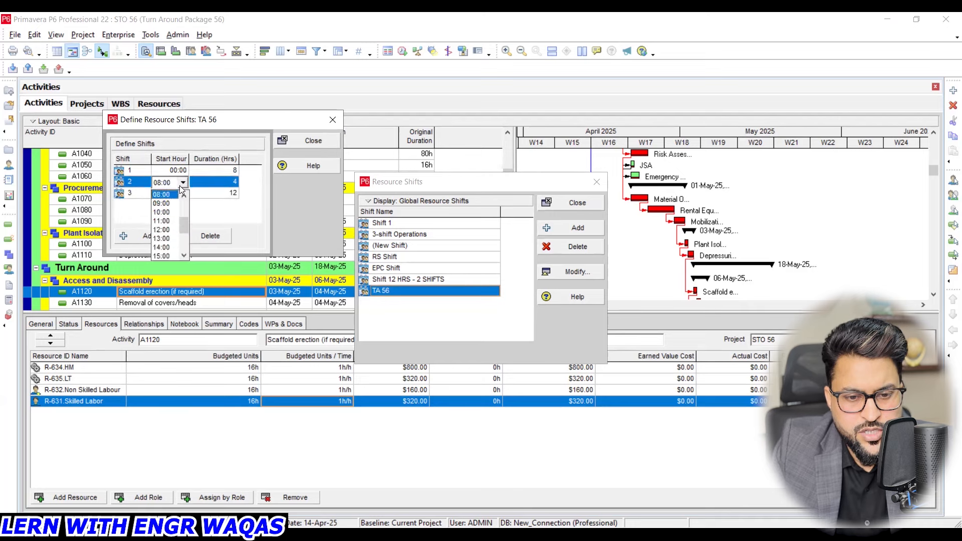
scroll(170, 236, "down", 1)
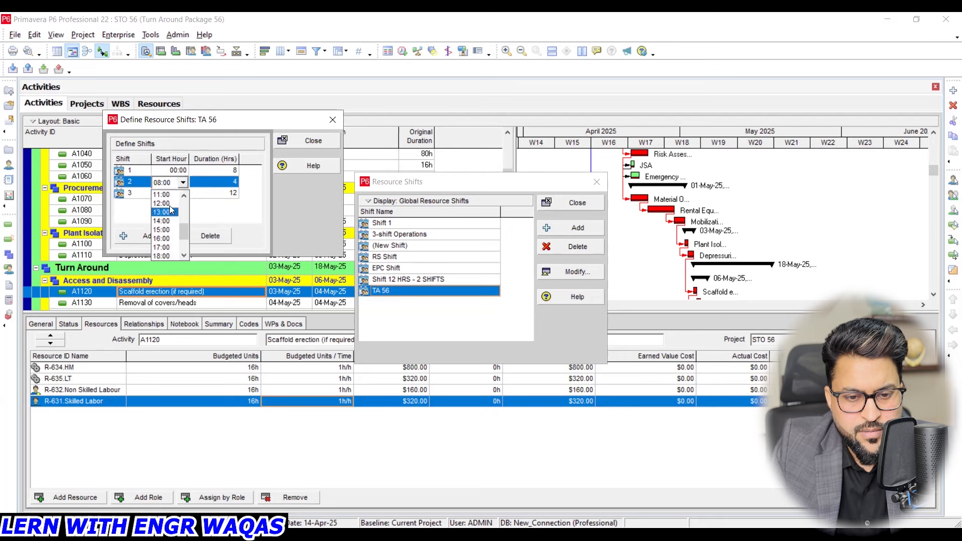
left_click(485, 296)
left_click(183, 183)
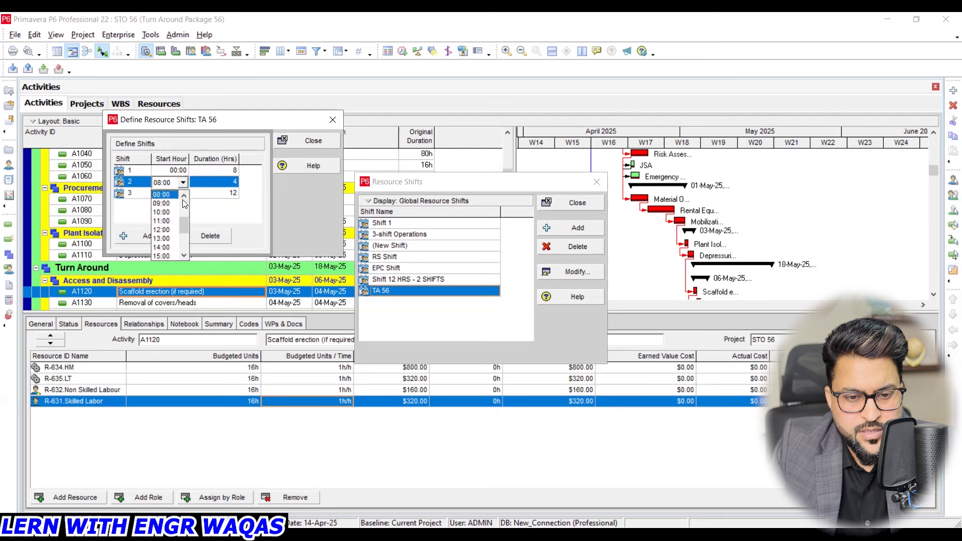
scroll(171, 230, "down", 2)
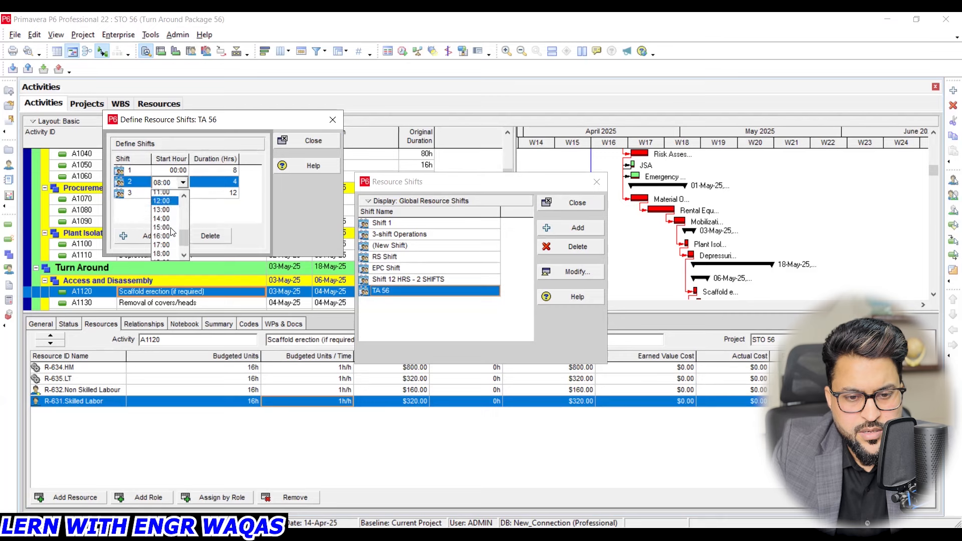
left_click(169, 230)
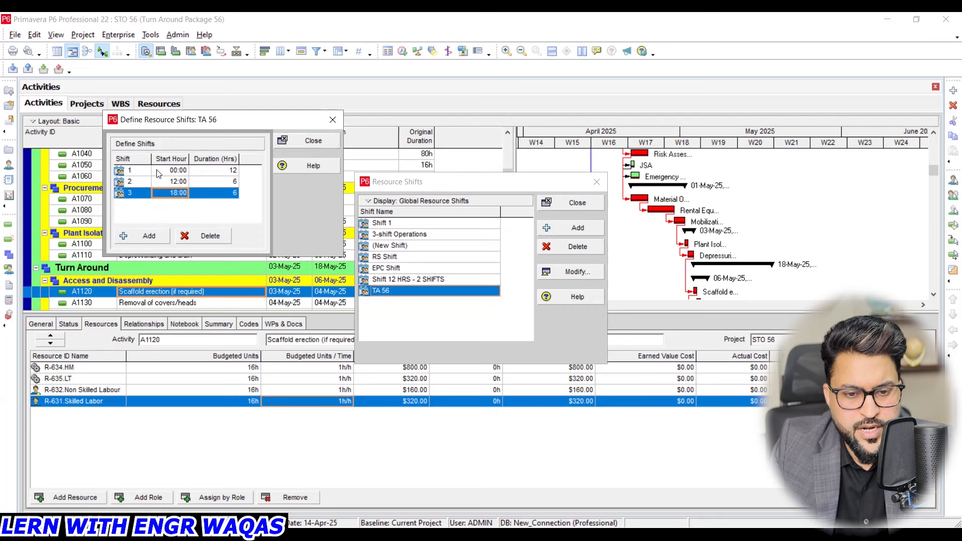
- Set the first TA 56 shift's start hour to 04:00 and check the durations of all three shifts
left_click(178, 171)
left_click(178, 171)
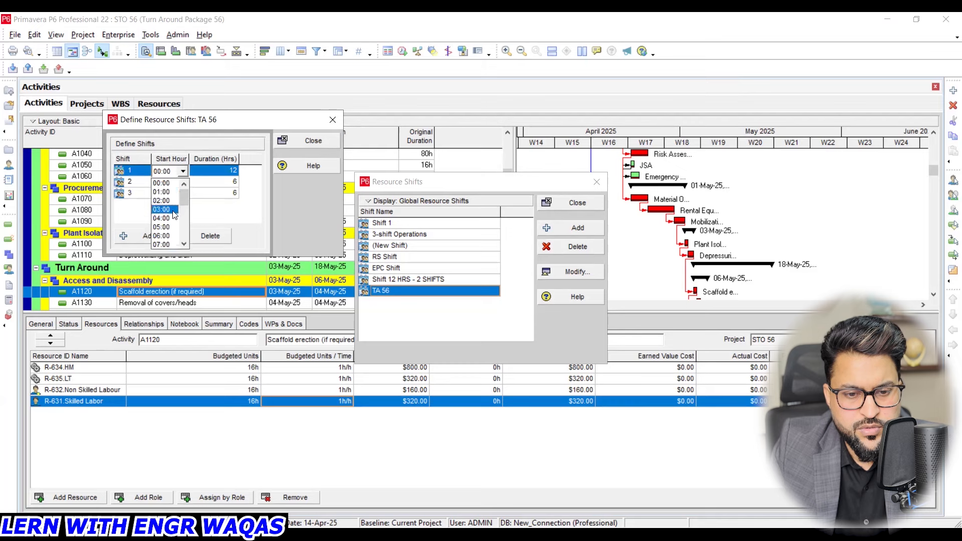
left_click(173, 219)
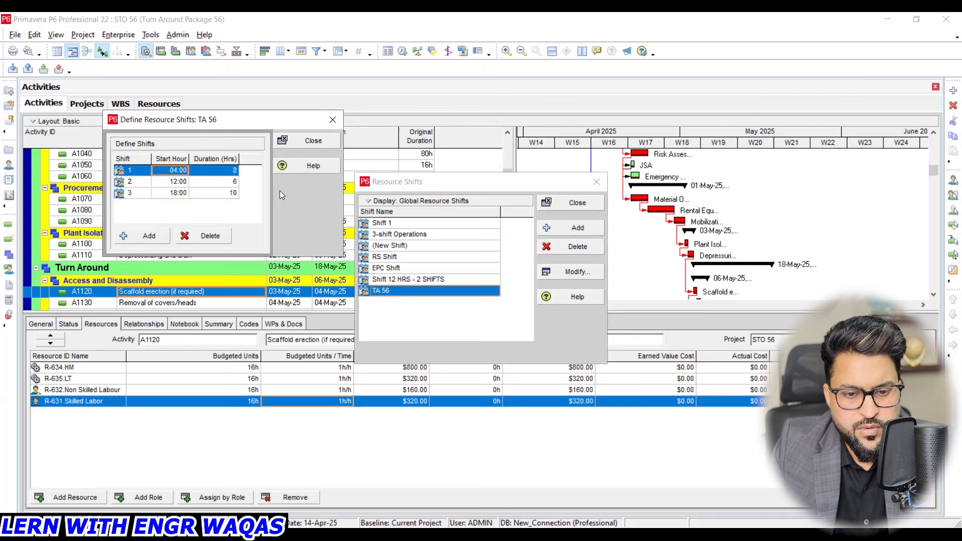
left_click(229, 184)
left_click(229, 193)
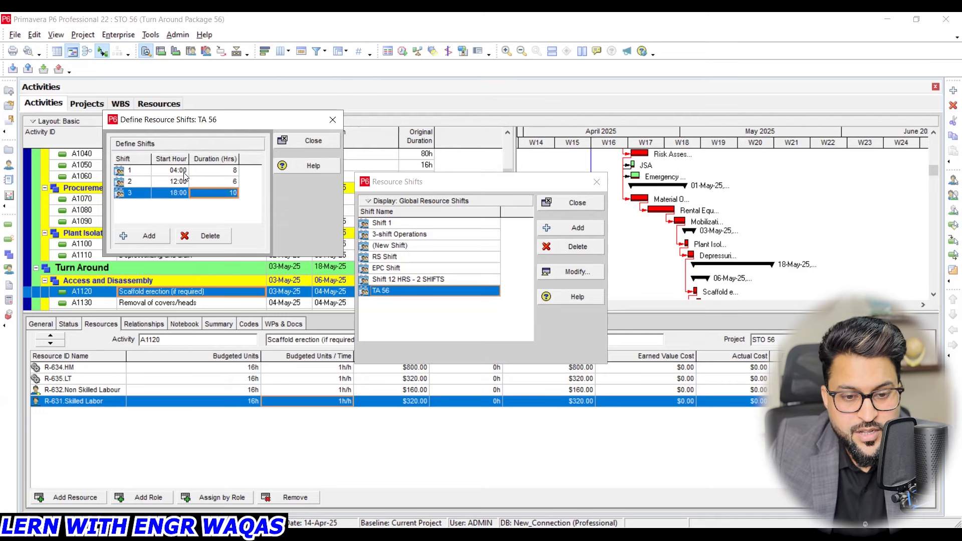
left_click(233, 171)
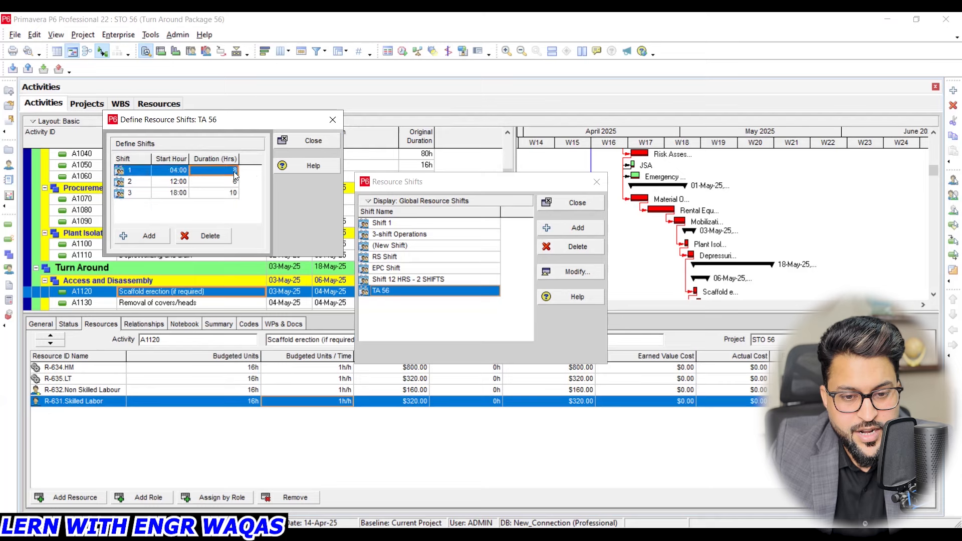
left_click(233, 181)
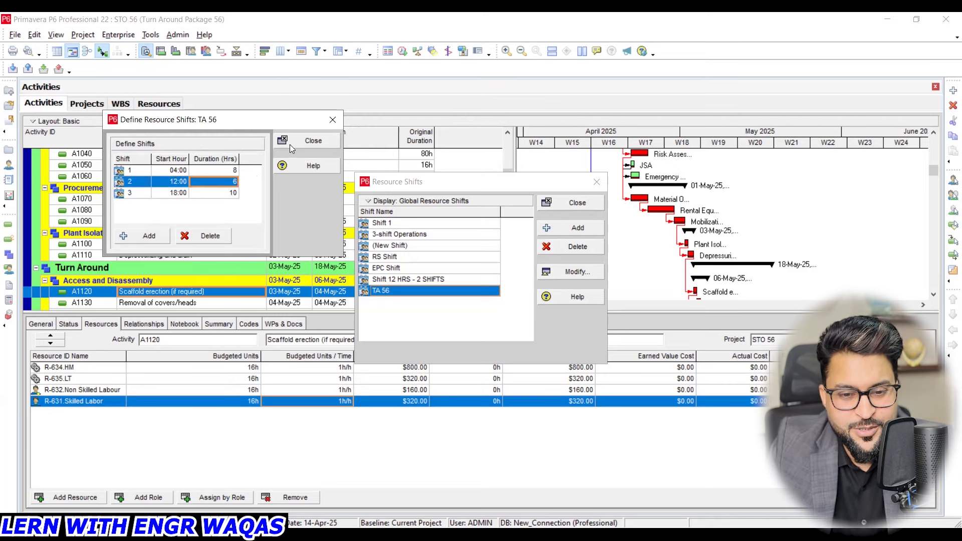
- Finish the shift definition, assign the TA 56 shift calendar to the Non Skilled Labour resource and display its shift 3 prices
left_click(332, 120)
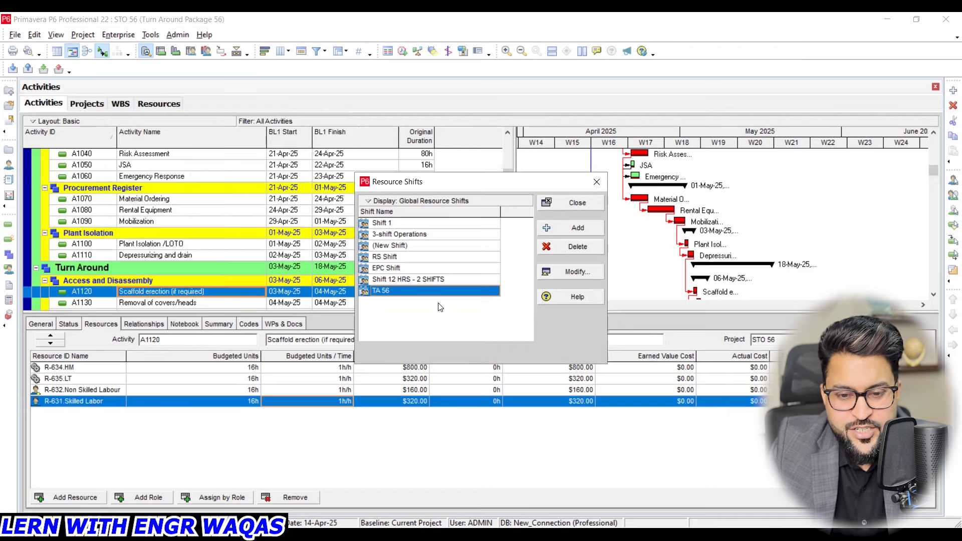
left_click(592, 182)
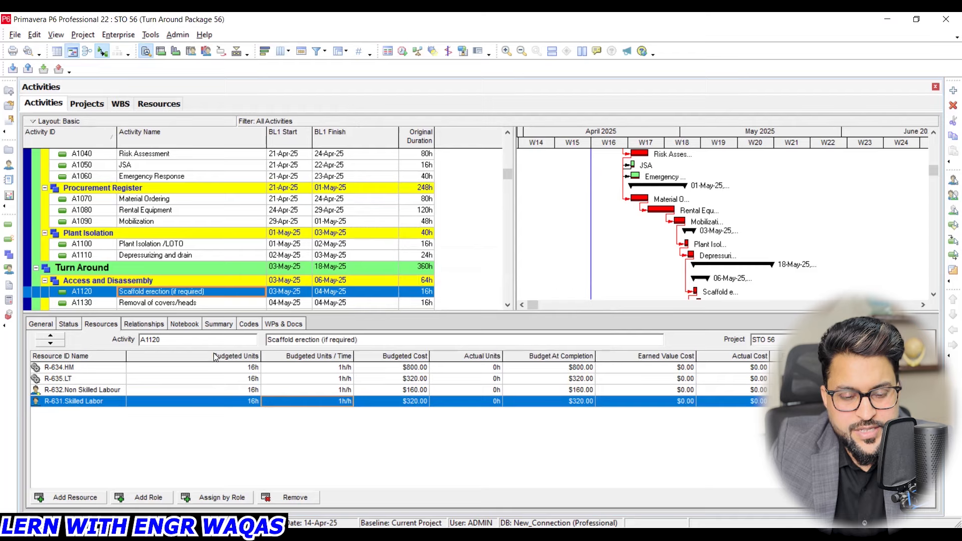
left_click(146, 105)
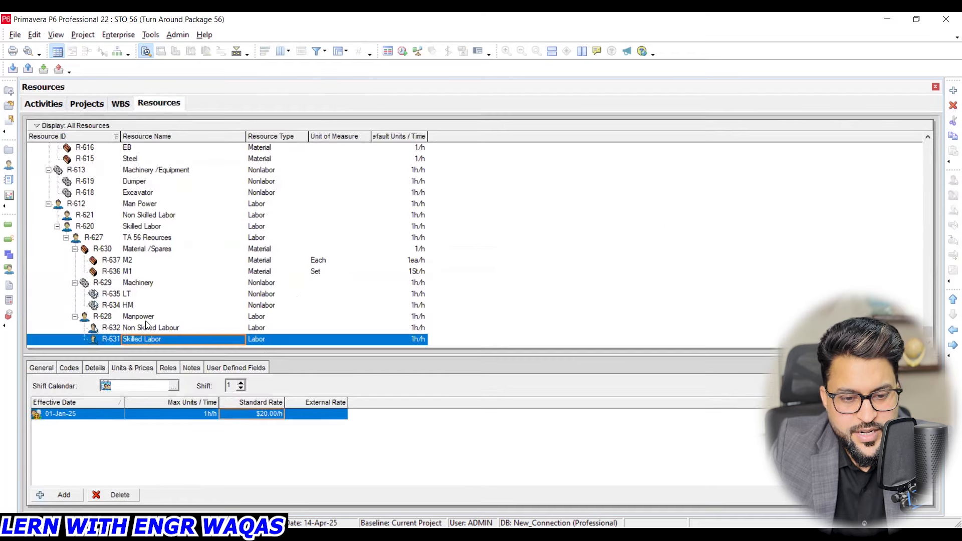
left_click(158, 327)
left_click(173, 385)
left_click(421, 321)
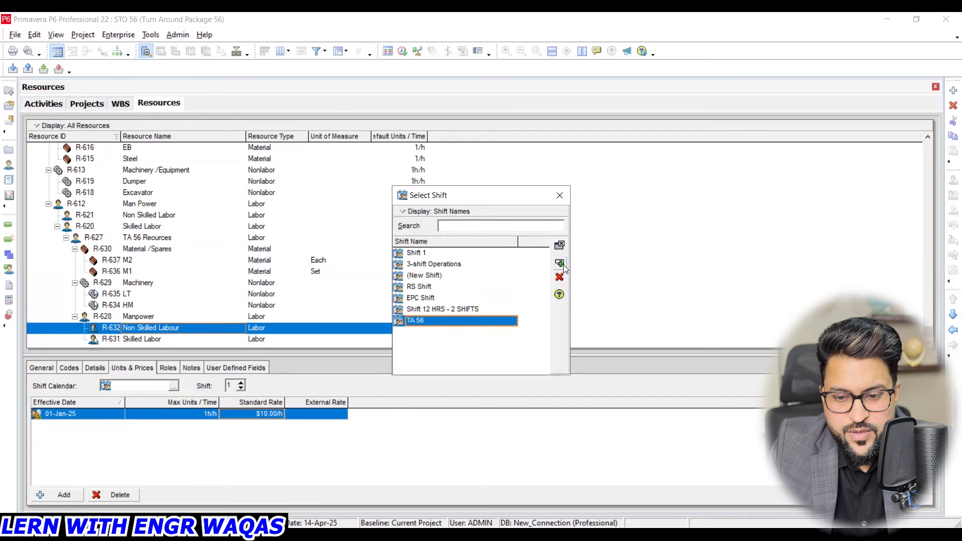
left_click(559, 244)
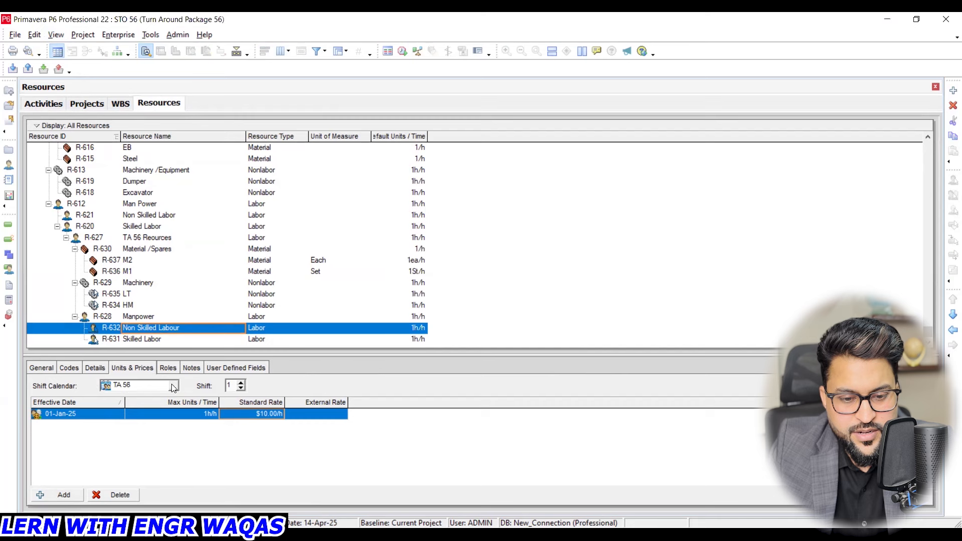
left_click(240, 383)
left_click(241, 383)
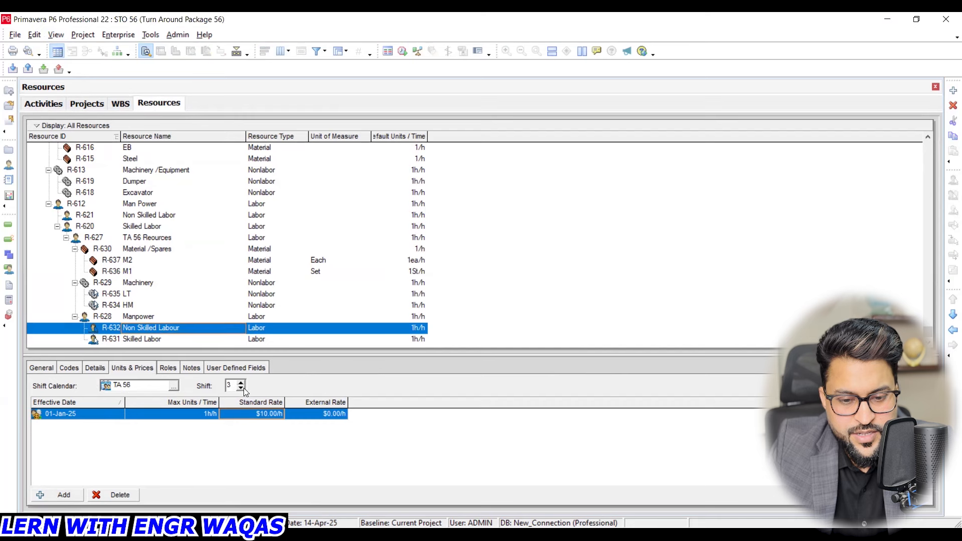
- Assign the TA 56 shift calendar to the Skilled Labor resource and display its shift 2 prices
left_click(156, 338)
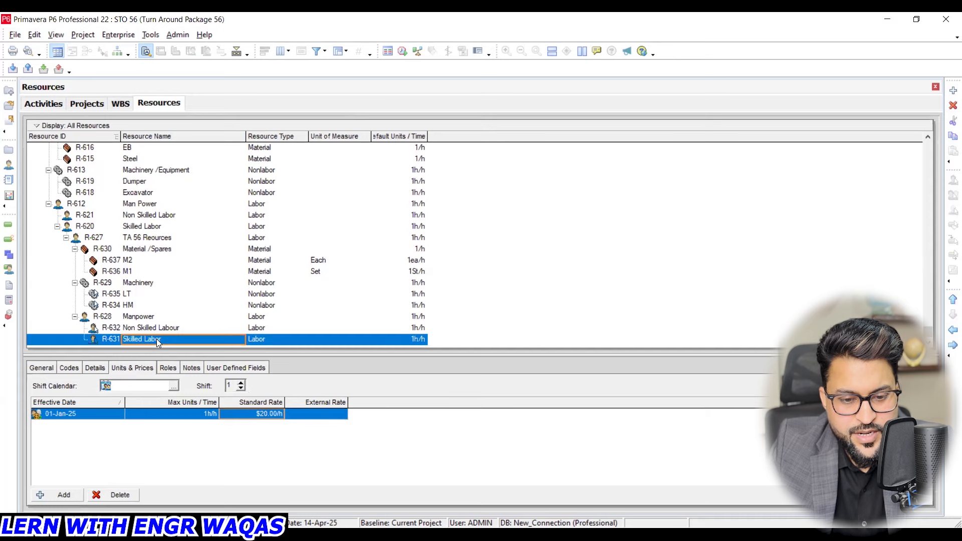
left_click(173, 385)
left_click(415, 321)
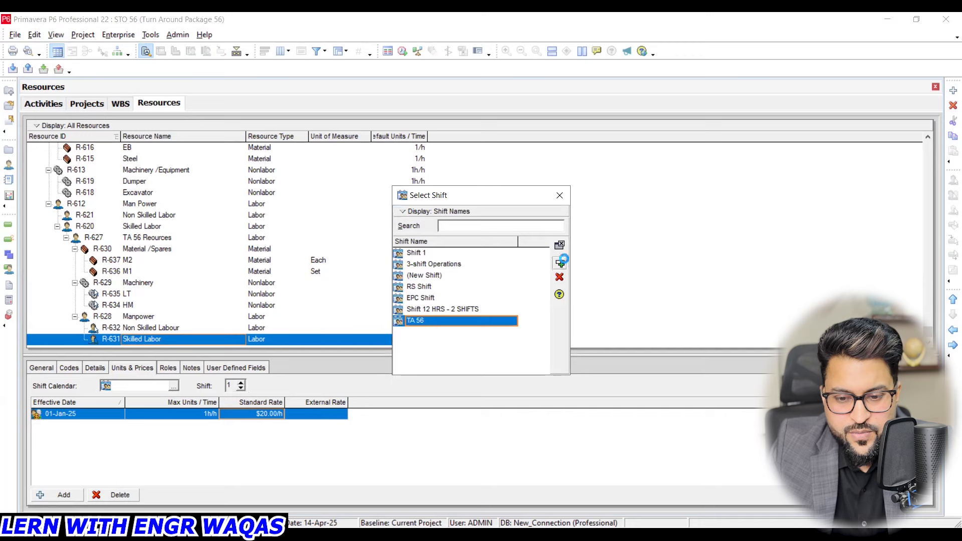
left_click(559, 263)
left_click(241, 384)
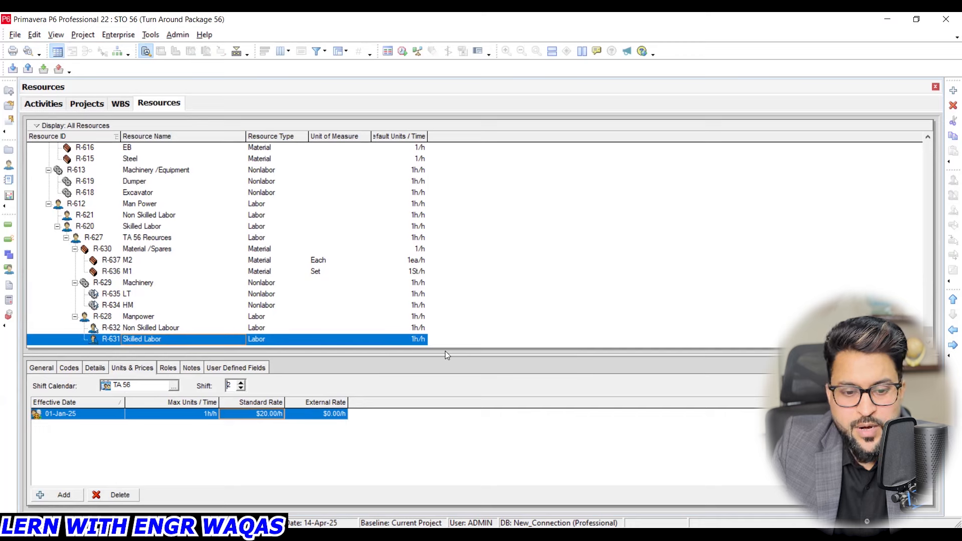
left_click(174, 385)
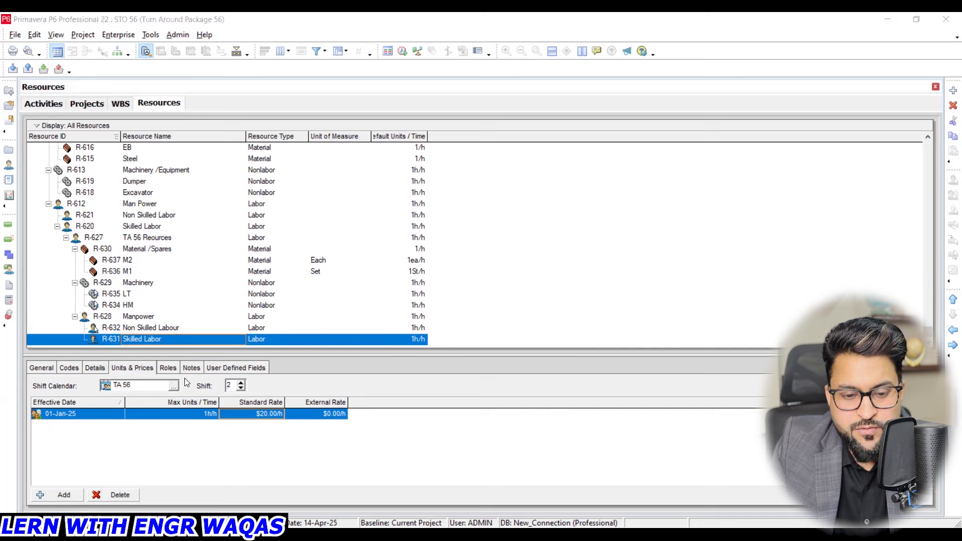
left_click(98, 368)
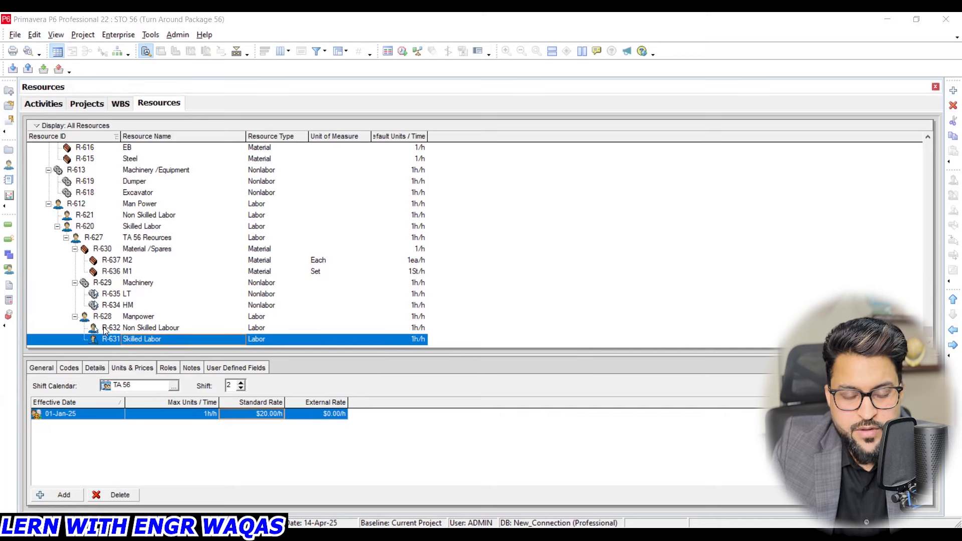
- Return to the project's activities and widen the activity table, narrowing the Gantt chart
left_click(37, 98)
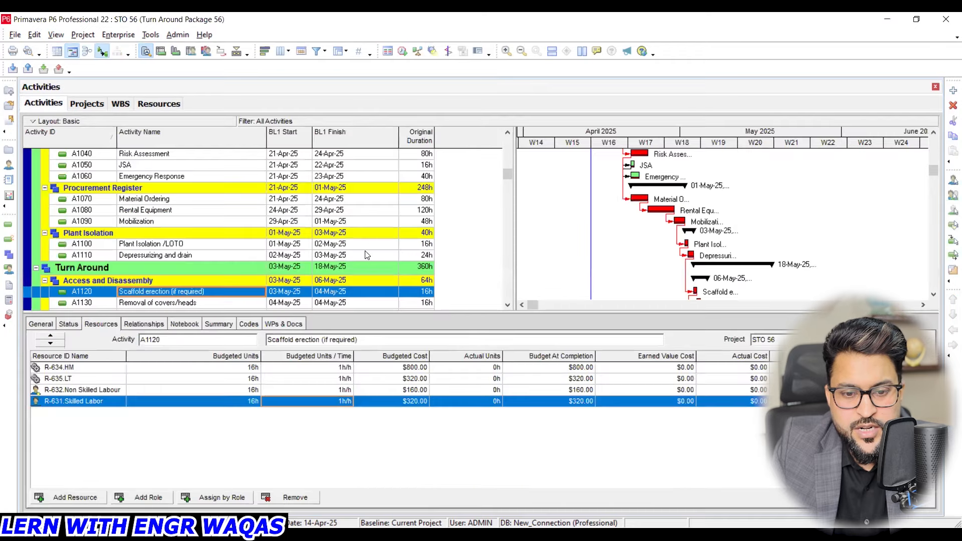
left_click_drag(509, 177, 602, 159)
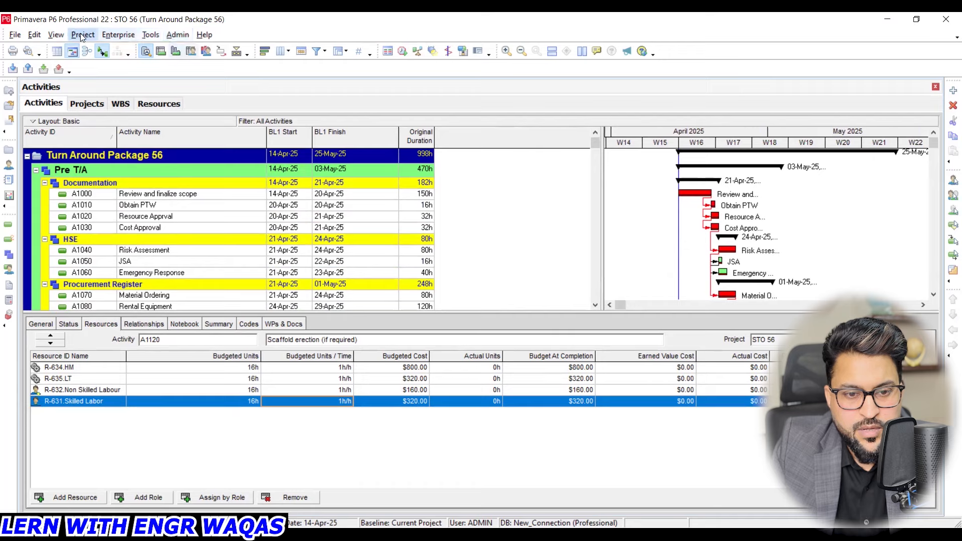
left_click(288, 54)
left_click(212, 265)
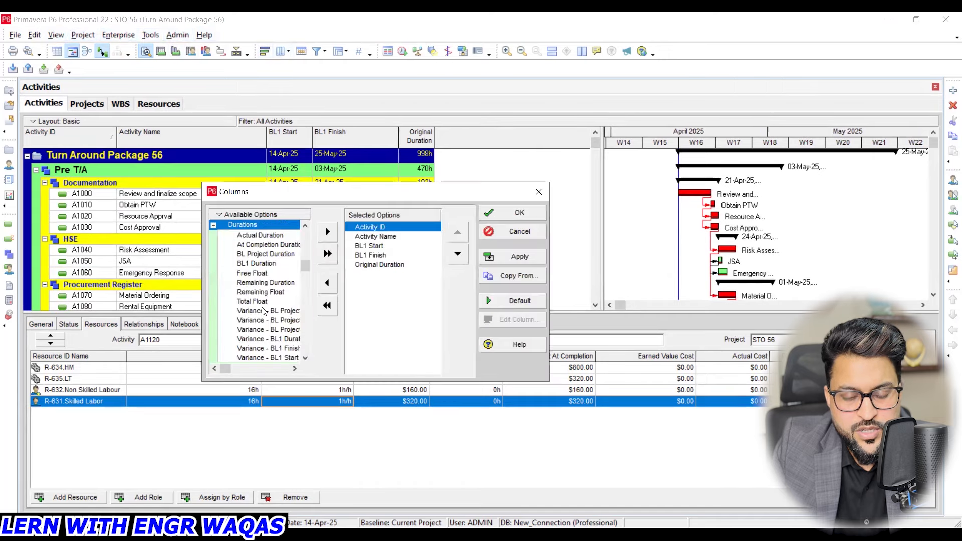
scroll(264, 312, "down", 1)
scroll(265, 321, "up", 1)
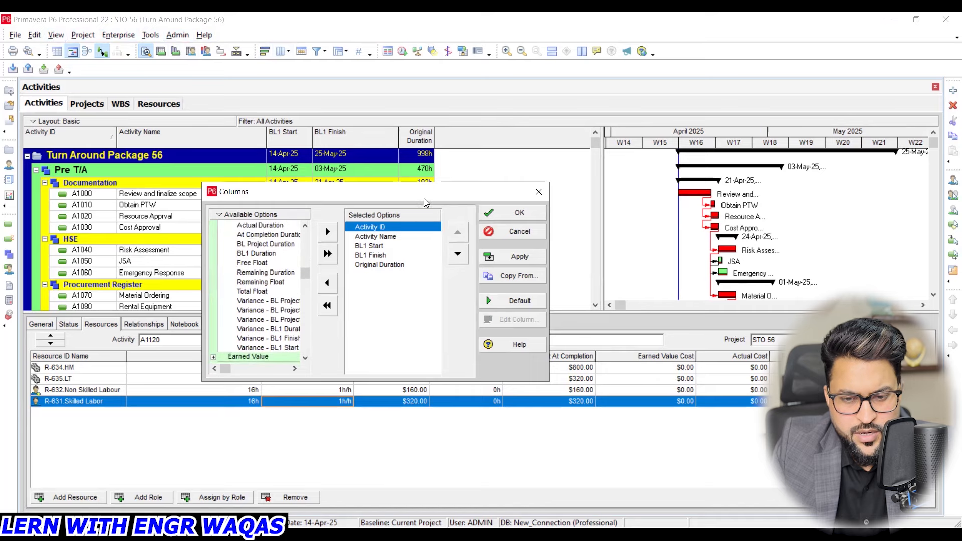
left_click(538, 194)
- Select all activities in the project and assign the Non Skilled Labour and Skilled Labor resources to them
left_click_drag(594, 141, 594, 203)
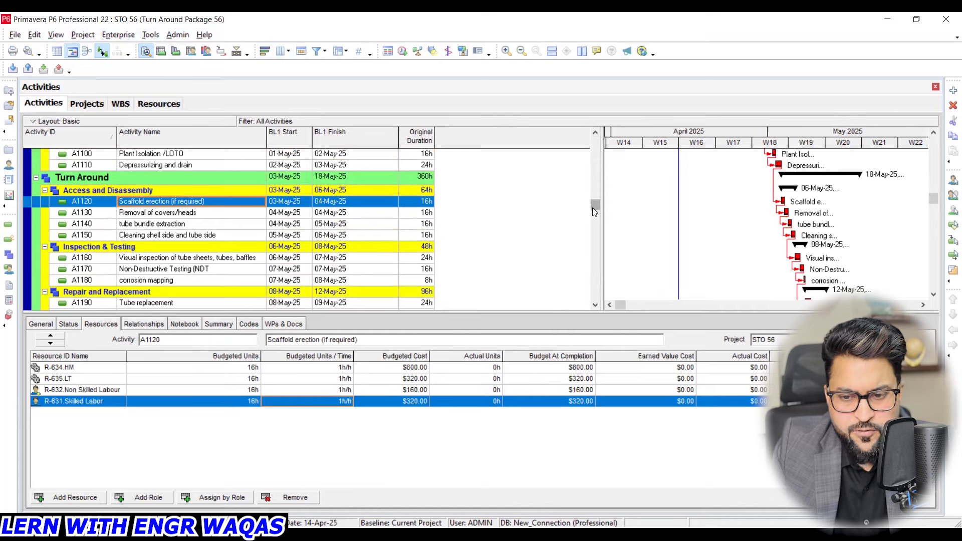
left_click(217, 217)
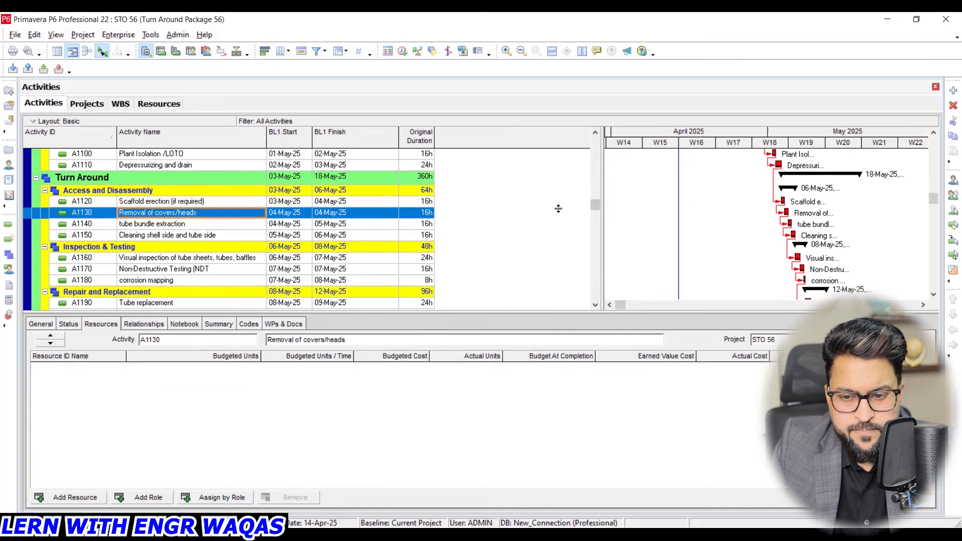
left_click_drag(596, 210, 596, 294)
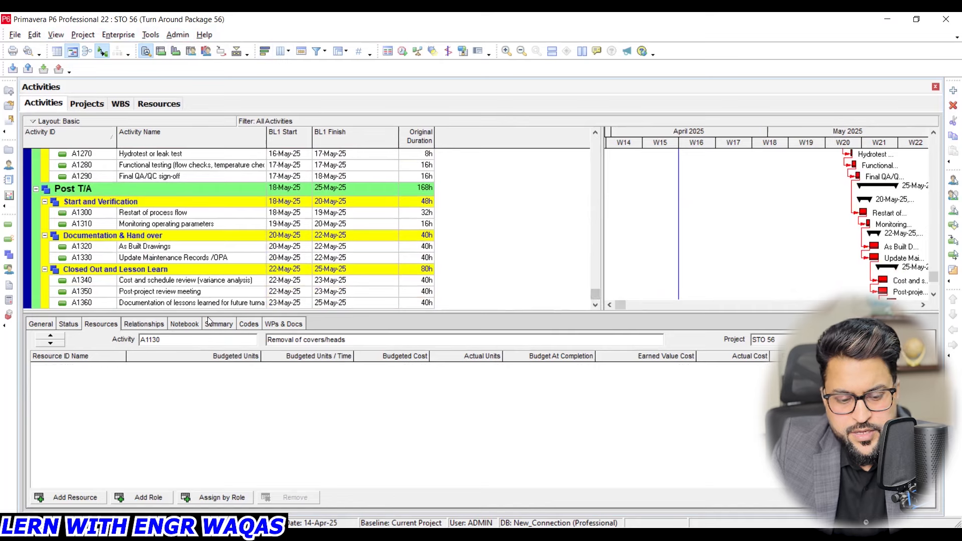
left_click(173, 303, "shift")
right_click(182, 277)
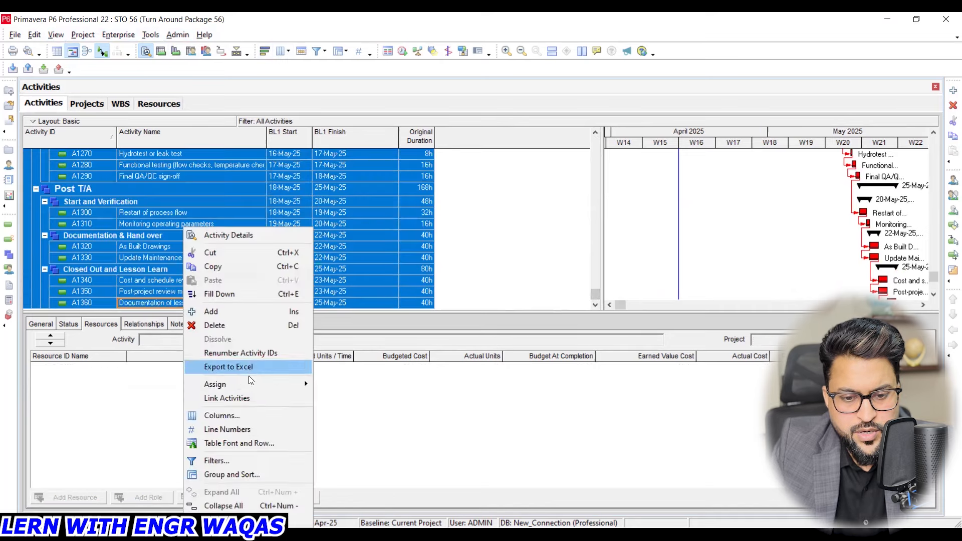
mouse_move(248, 383)
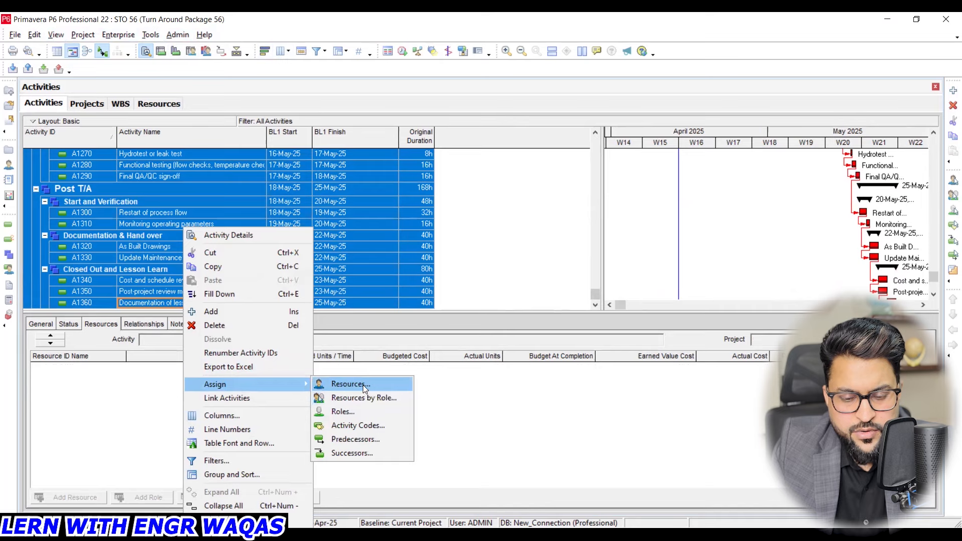
left_click(345, 383)
left_click(671, 278)
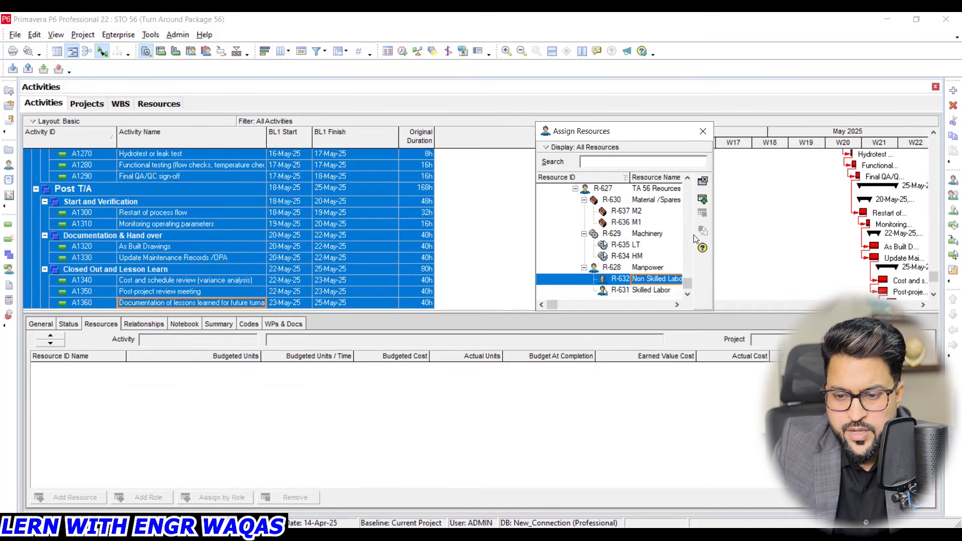
left_click(702, 199)
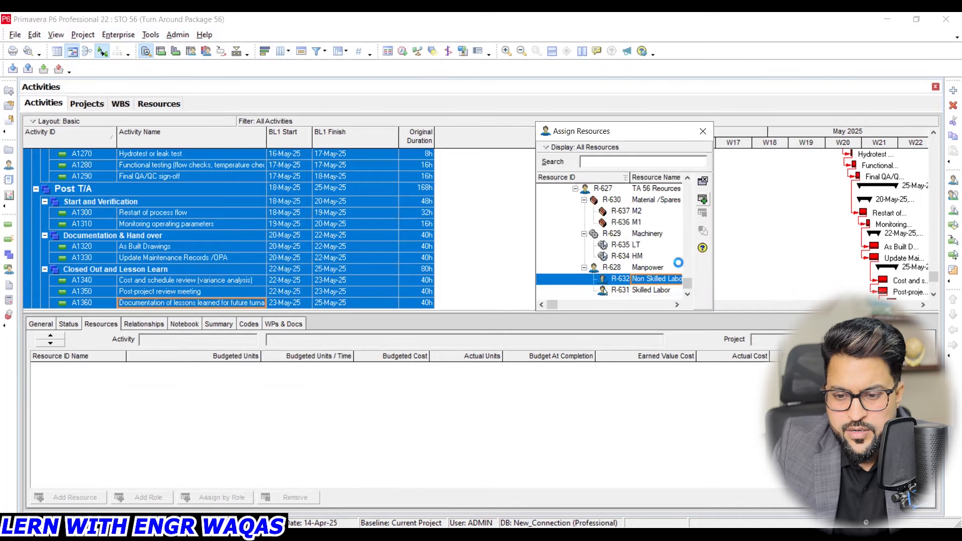
left_click(666, 289)
- Assign the HM machinery resource and the M1 material resource to all selected activities, and finish assigning resources
left_click(640, 256)
left_click(704, 199)
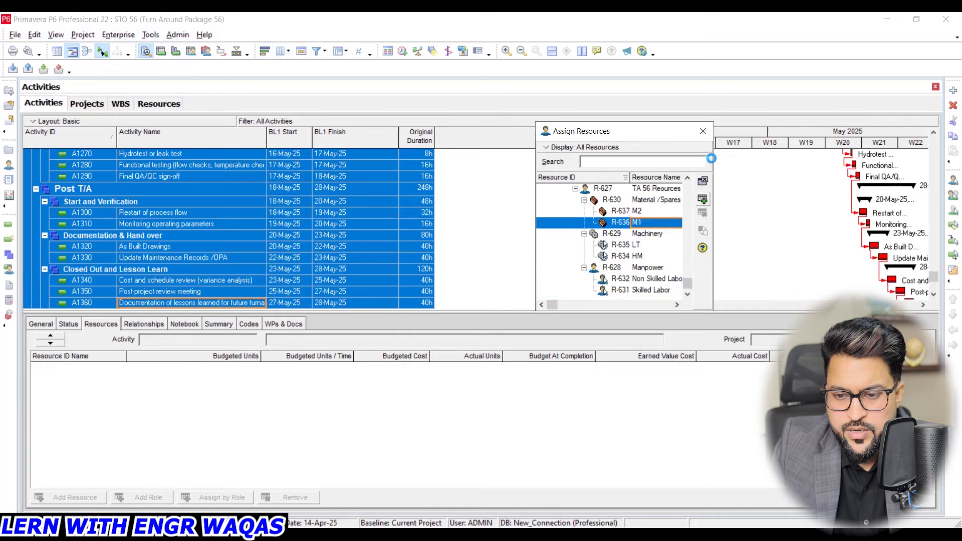
left_click(703, 130)
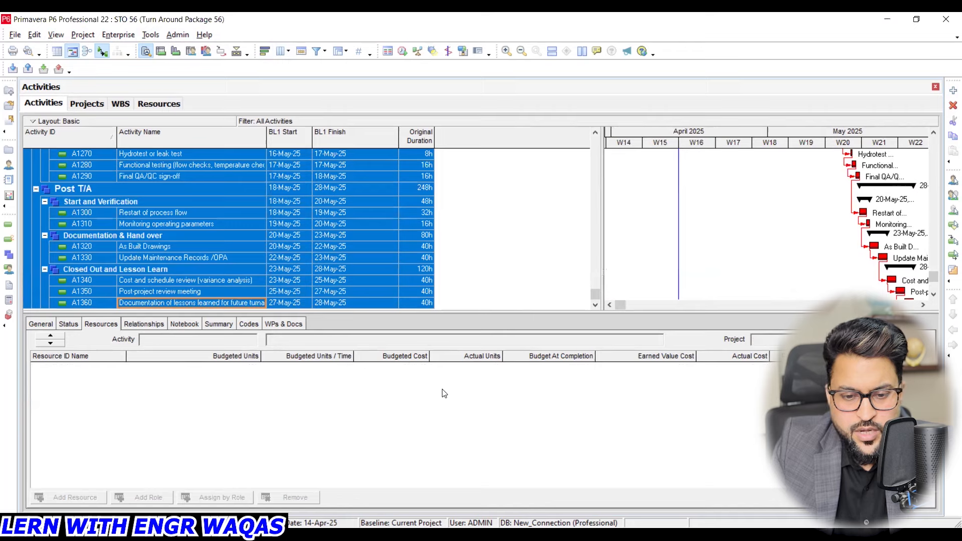
- Review the budgeted units and costs of the resources assigned to As Built Drawings and Update Maintenance Records /OPA
left_click(215, 246)
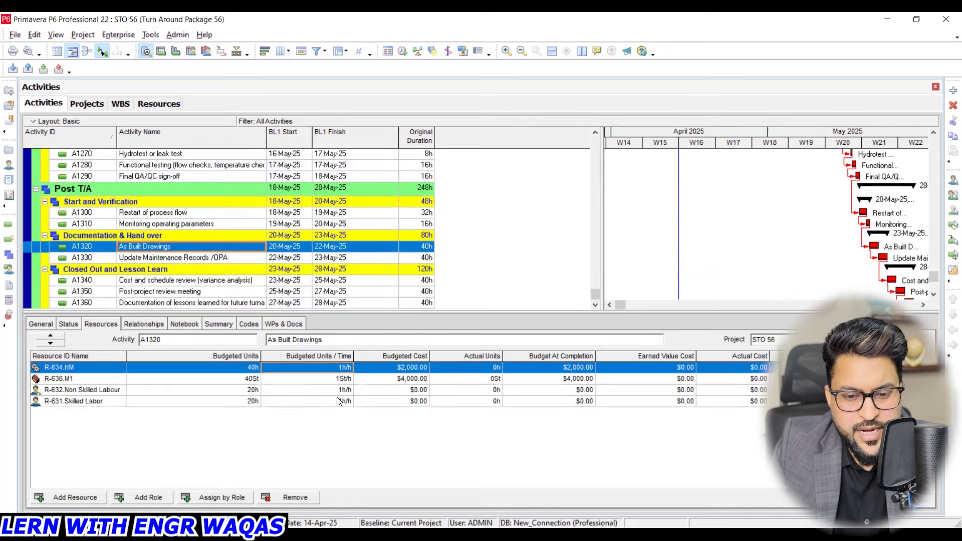
left_click(346, 380)
left_click(345, 369)
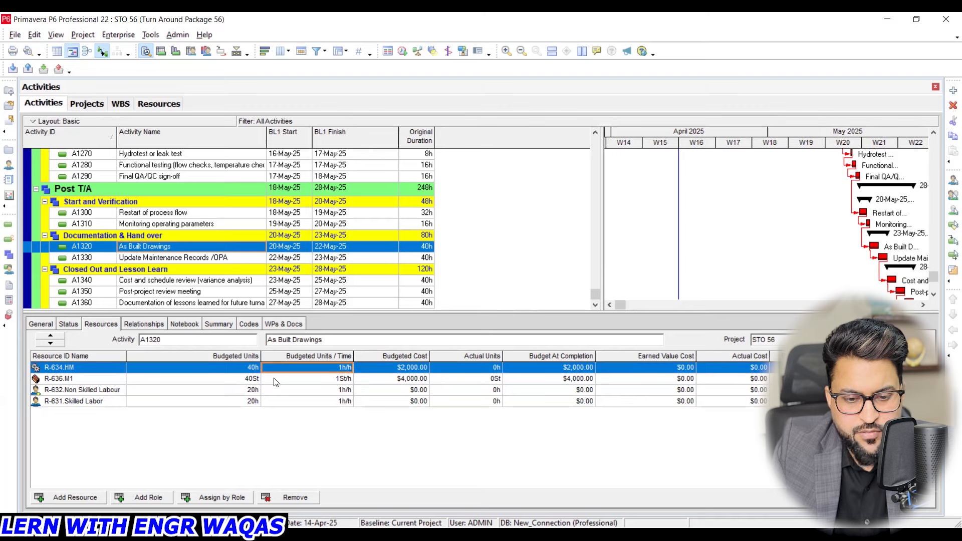
left_click(200, 258)
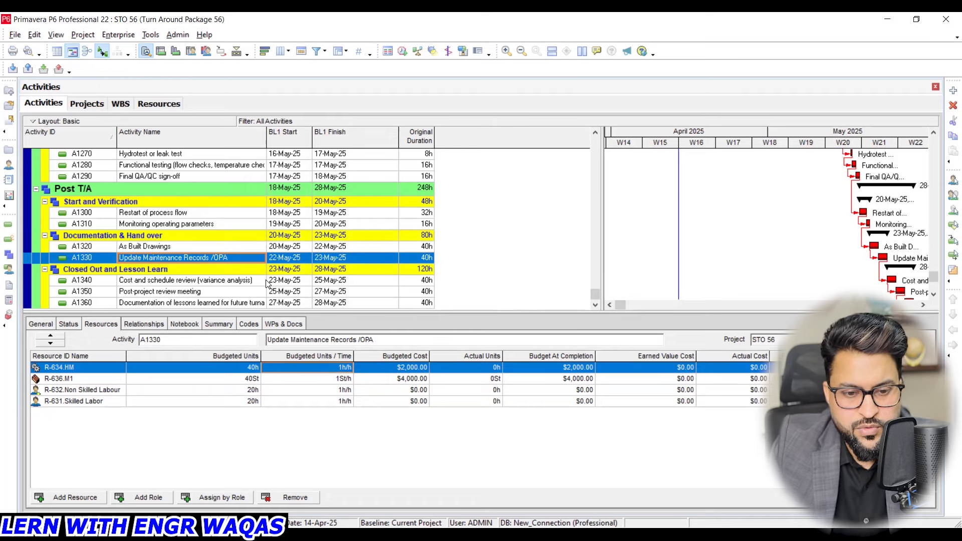
scroll(180, 270, "up", 1)
scroll(177, 267, "up", 3)
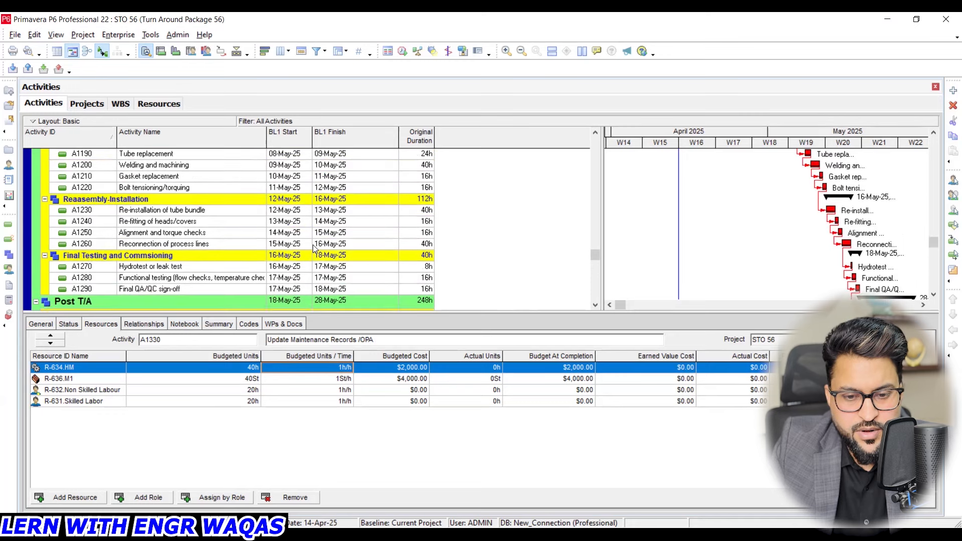
scroll(388, 248, "up", 2)
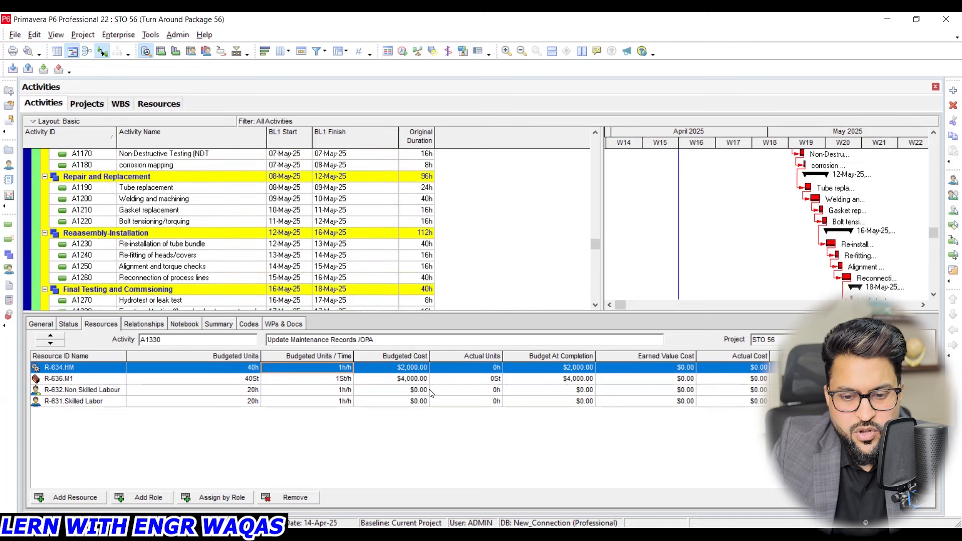
- Recalculate the assignment costs with overtime factor synchronization enabled
left_click(152, 35)
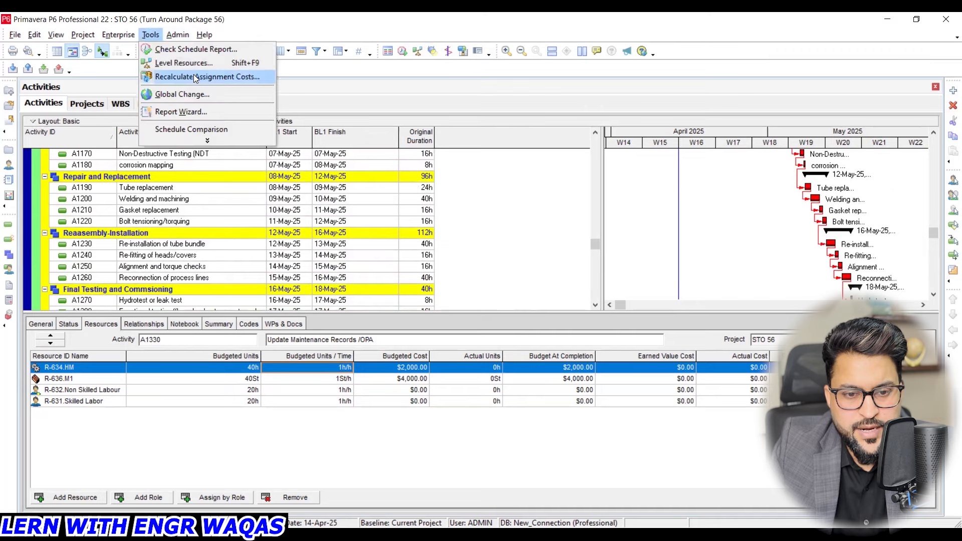
left_click(207, 77)
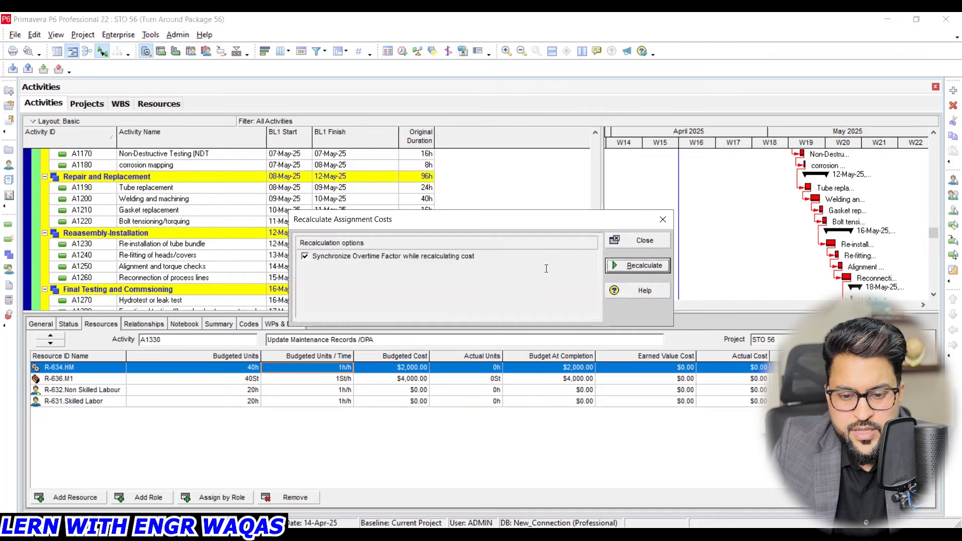
key("Return")
left_click(490, 294)
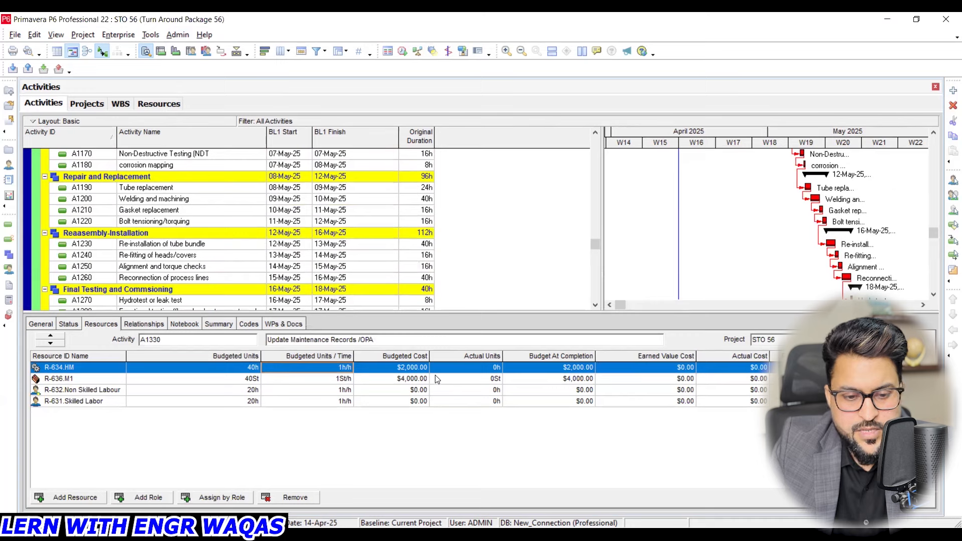
- Check the labour assignments' budgeted costs on Update Maintenance Records /OPA and on Alignment and torque checks
left_click(110, 394)
left_click(106, 405)
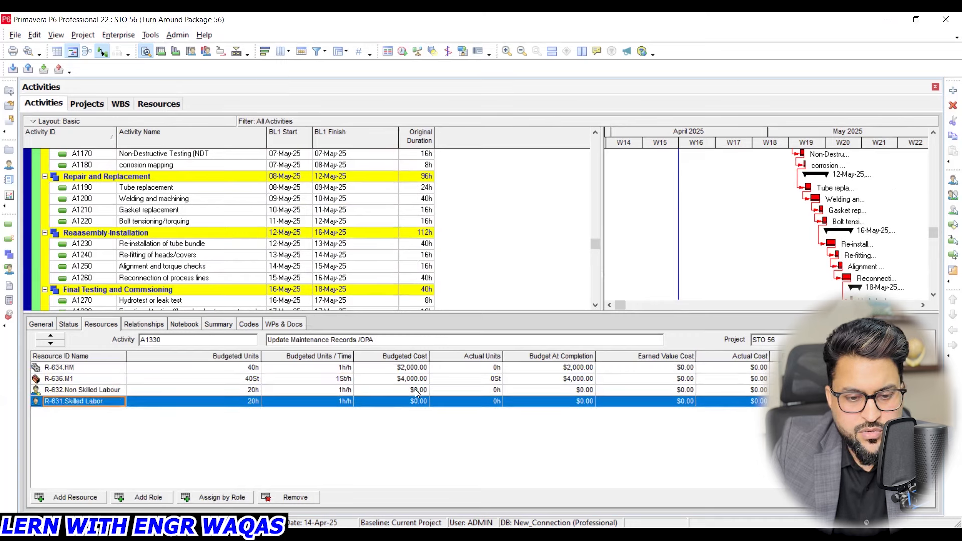
left_click(181, 268)
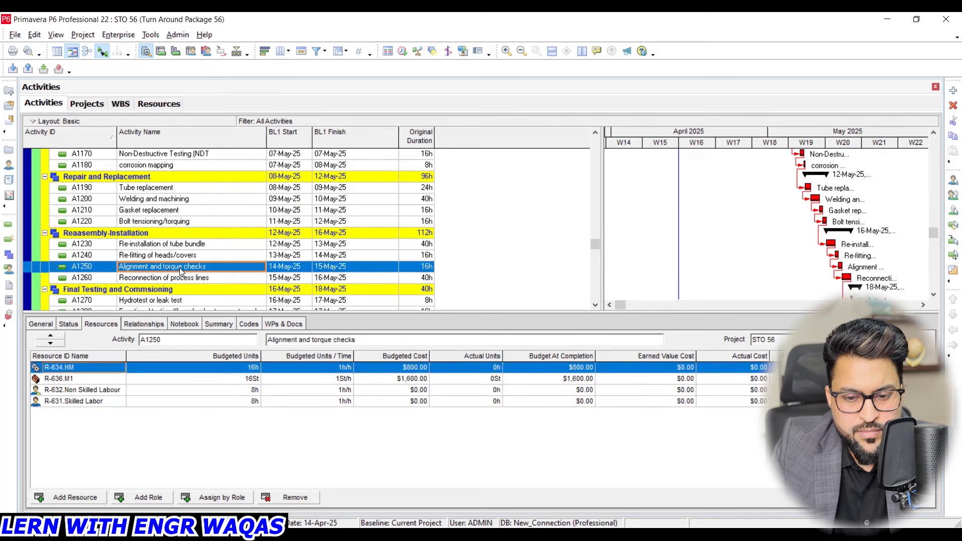
left_click(105, 394)
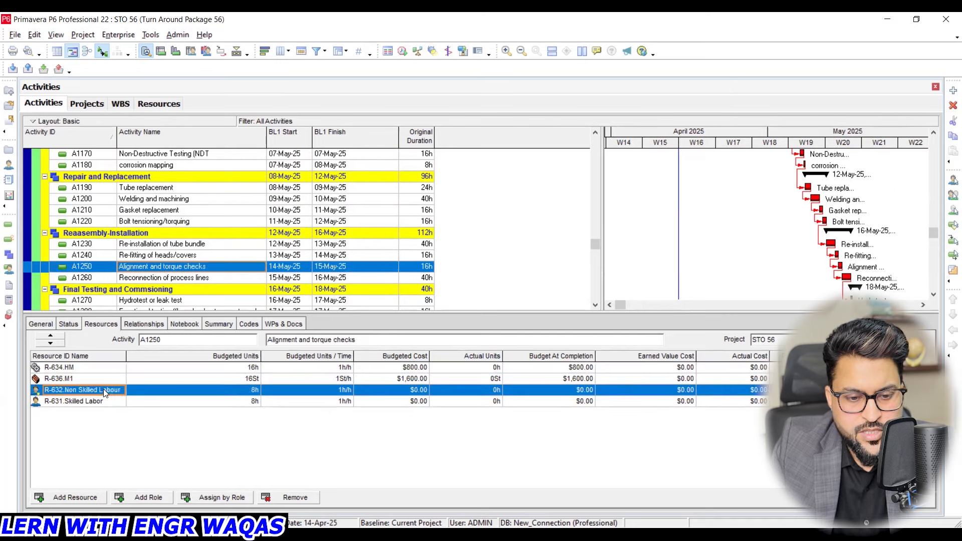
- Widen the Resource ID column and set the Non Skilled Labour resource's standard rate to $15.00/h
left_click(92, 404)
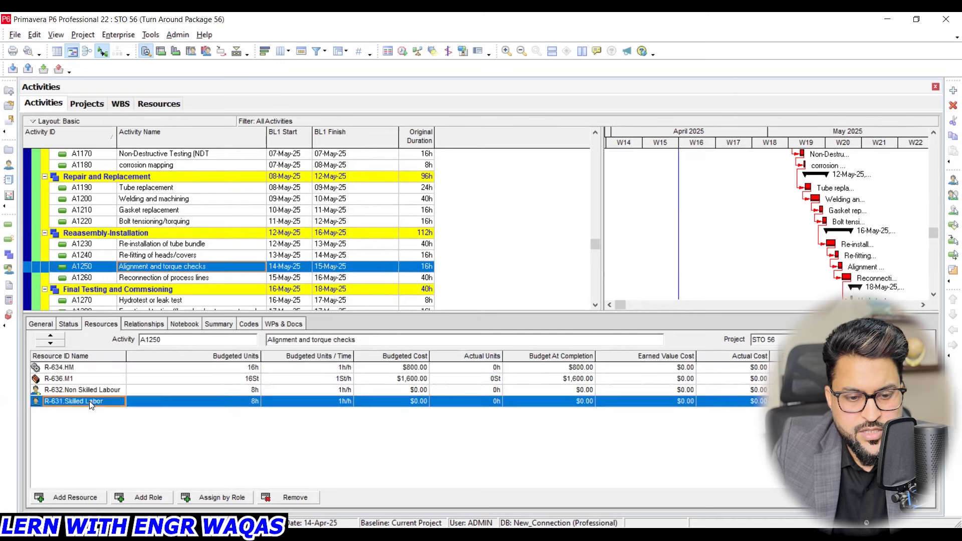
left_click(158, 104)
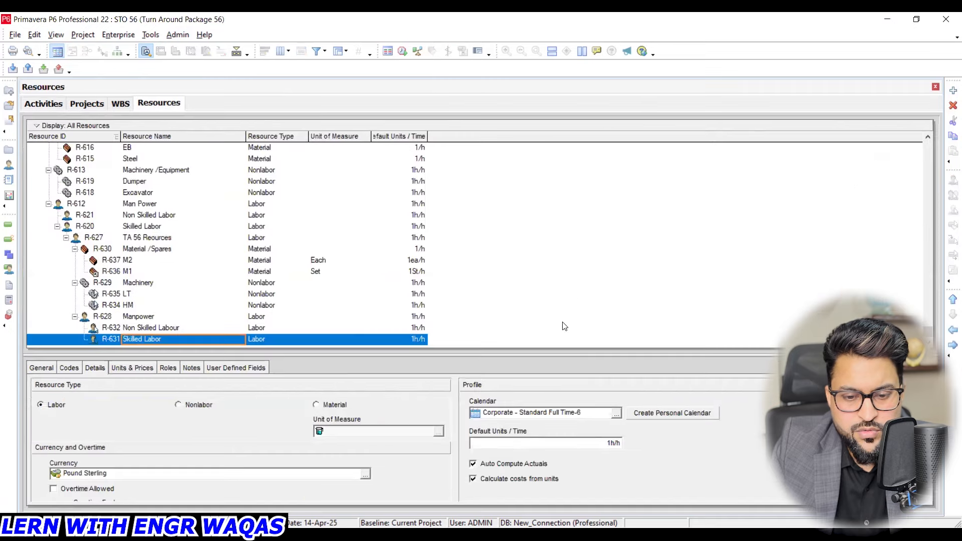
left_click(137, 329)
left_click(43, 369)
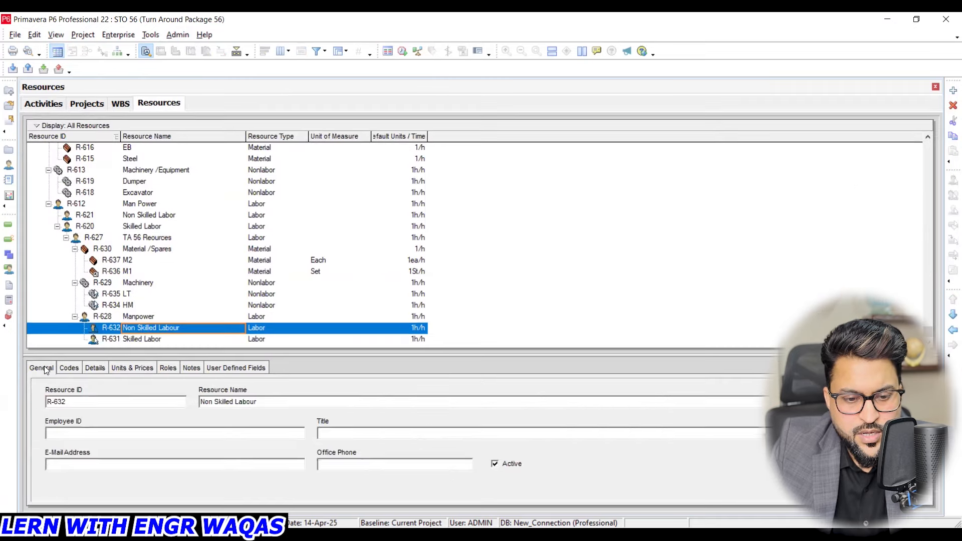
left_click(65, 368)
left_click(97, 369)
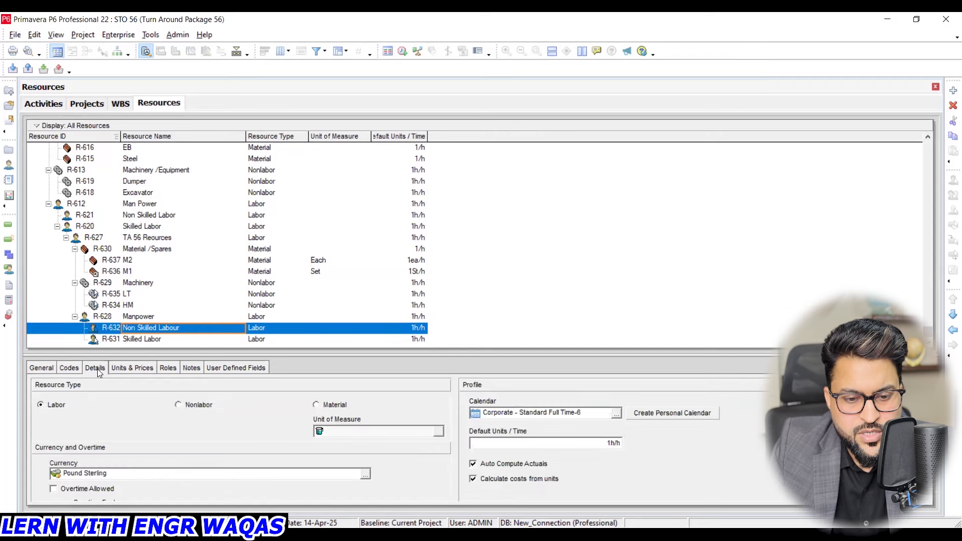
left_click(119, 369)
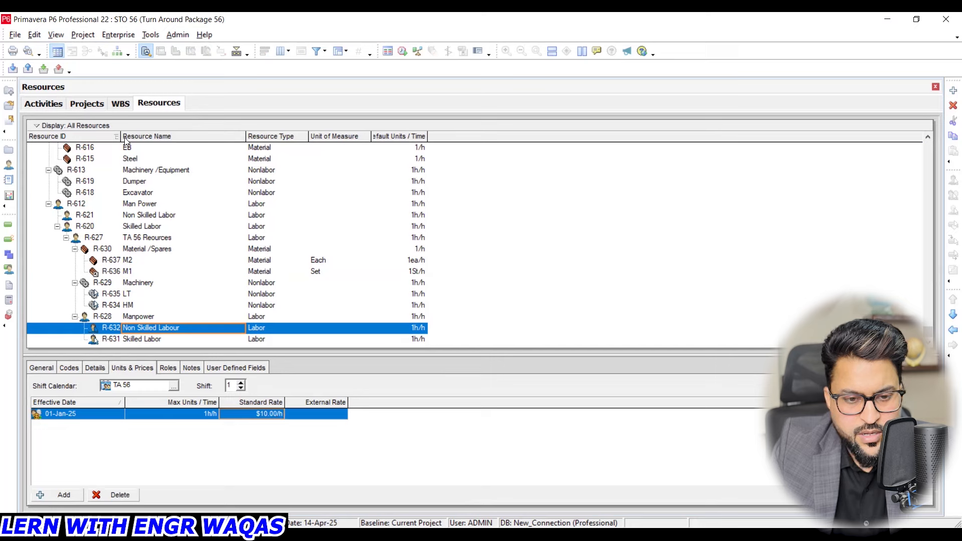
left_click_drag(119, 137, 161, 136)
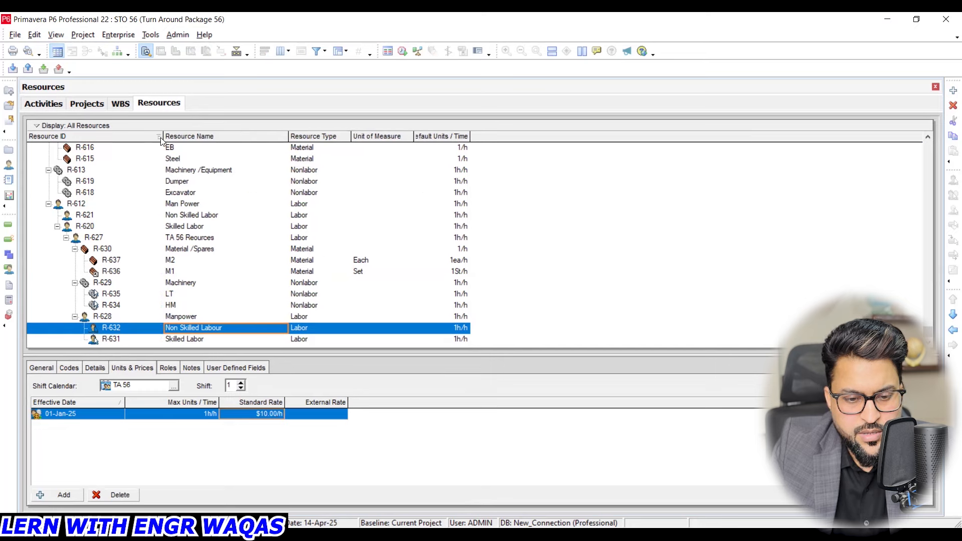
left_click(280, 414)
type("15")
key("Return")
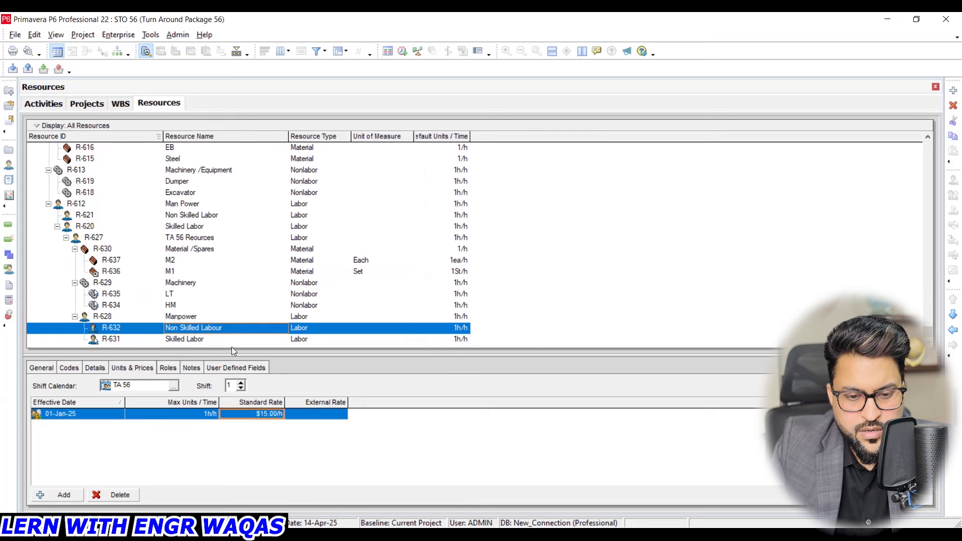
- Check the Skilled Labor resource's rate and calendar and the Non Skilled Labour budgeted cost on Alignment and torque checks
left_click(217, 339)
left_click(270, 415)
left_click(43, 103)
left_click(256, 392)
left_click(326, 393)
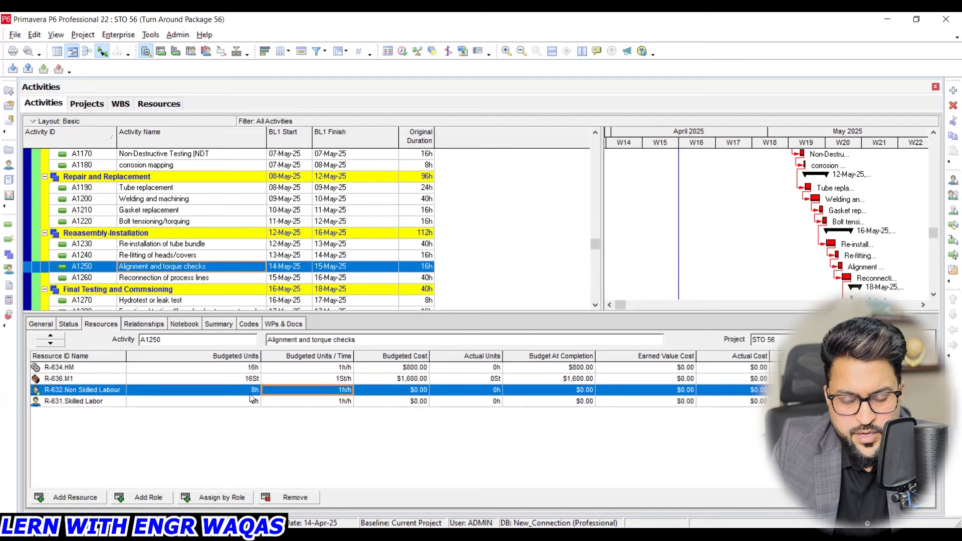
left_click(401, 392)
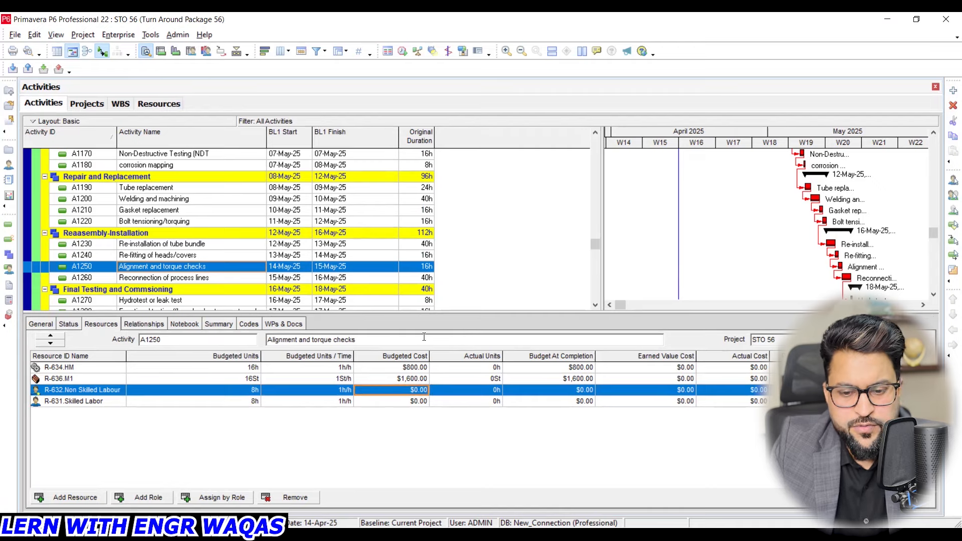
left_click_drag(595, 244, 589, 137)
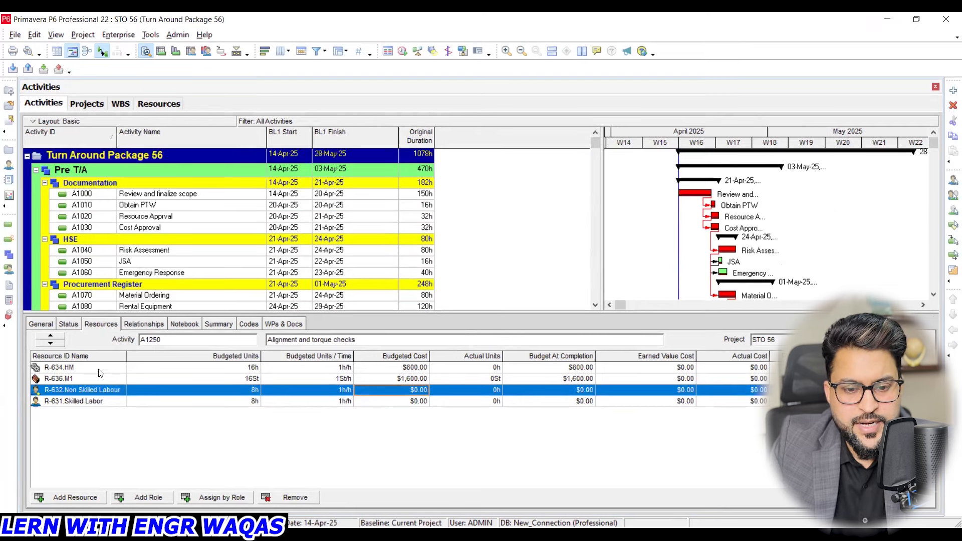
left_click(151, 105)
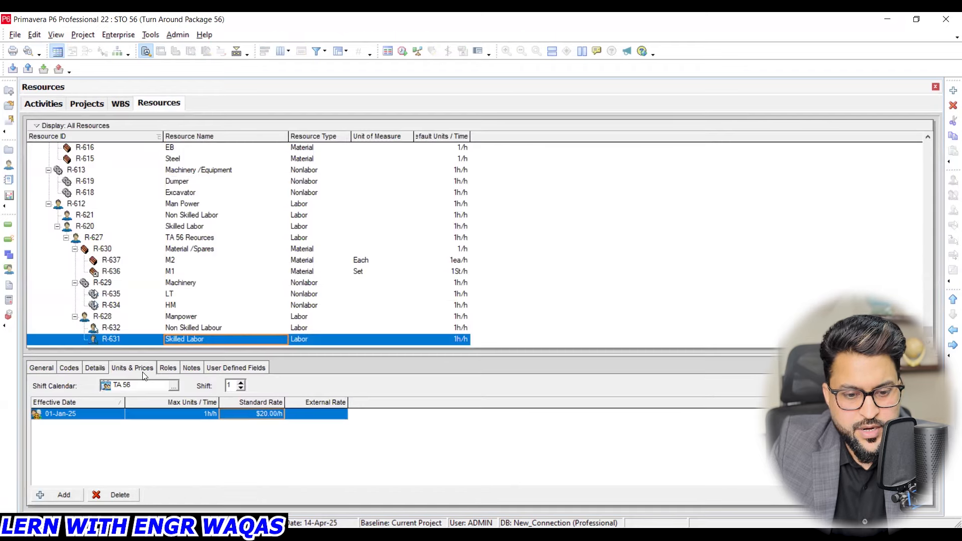
left_click(93, 368)
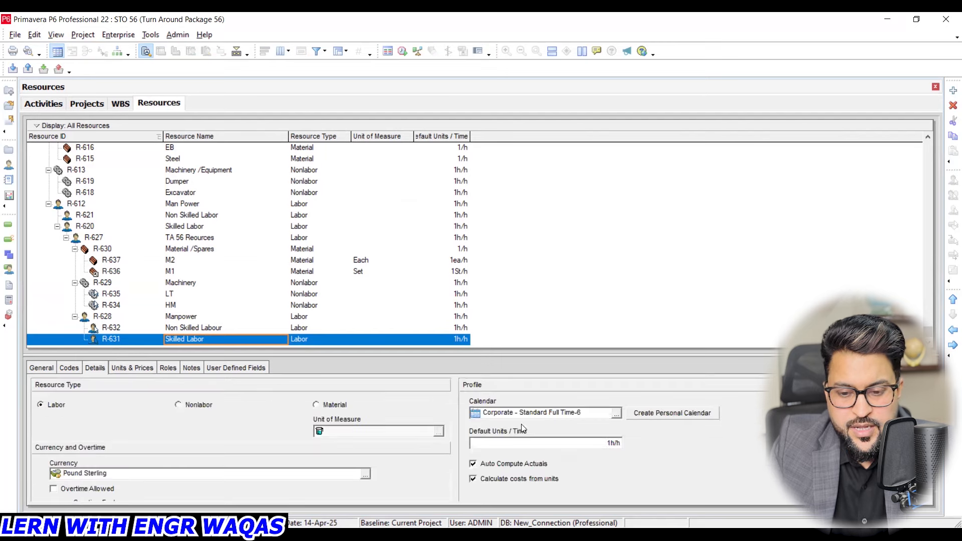
left_click(33, 105)
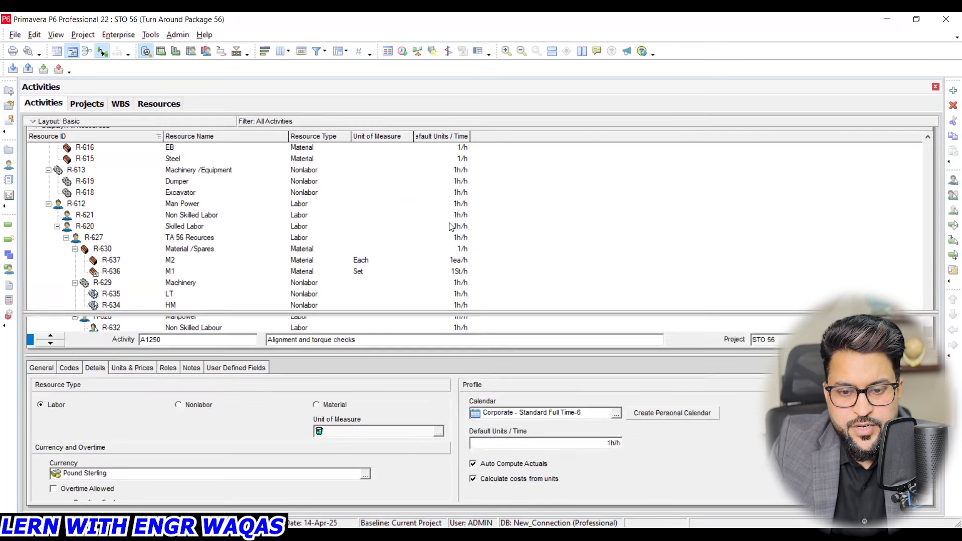
- Add a Calendar column after Original Duration in the activity table
left_click(287, 52)
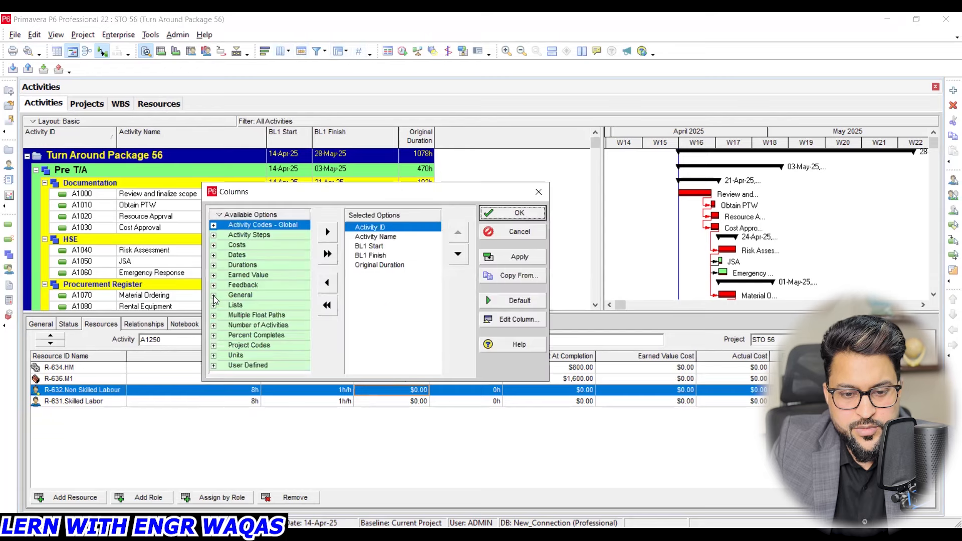
left_click(214, 296)
left_click(253, 292)
left_click(327, 232)
left_click(457, 254)
left_click(457, 254)
left_click(458, 254)
left_click(457, 254)
left_click(518, 256)
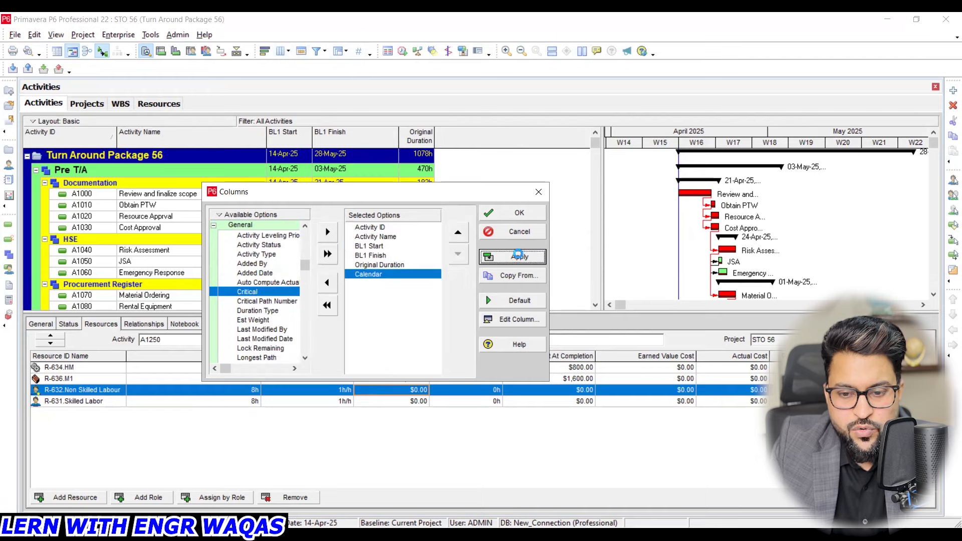
left_click(519, 213)
scroll(597, 228, "up", 12)
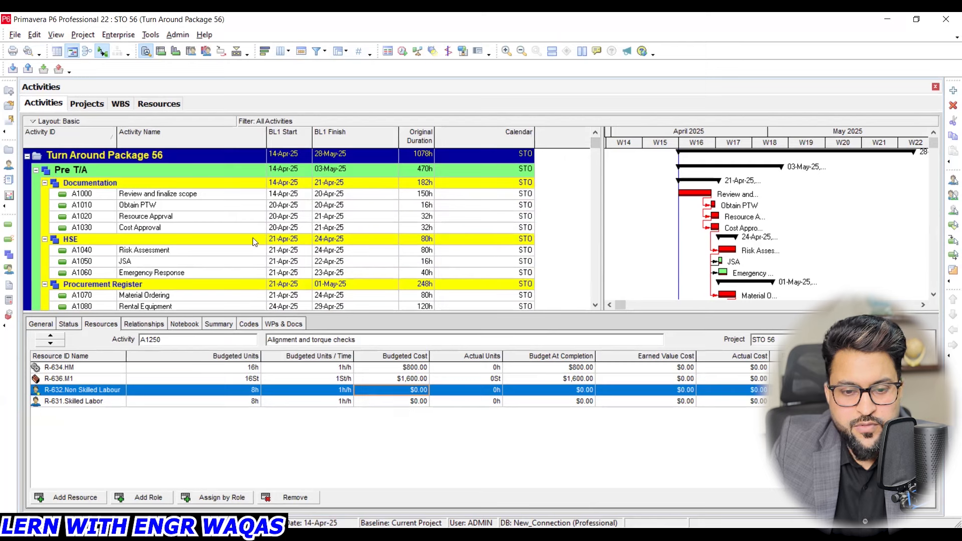
- Remove all four resource assignments from the tube bundle extraction activity without resetting its labor units to zero
left_click(192, 216)
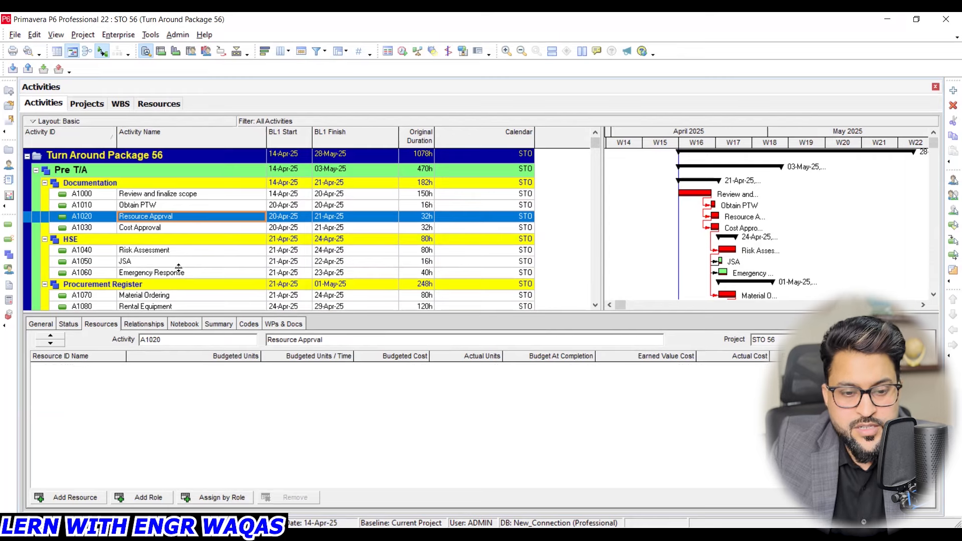
scroll(192, 277, "down", 1)
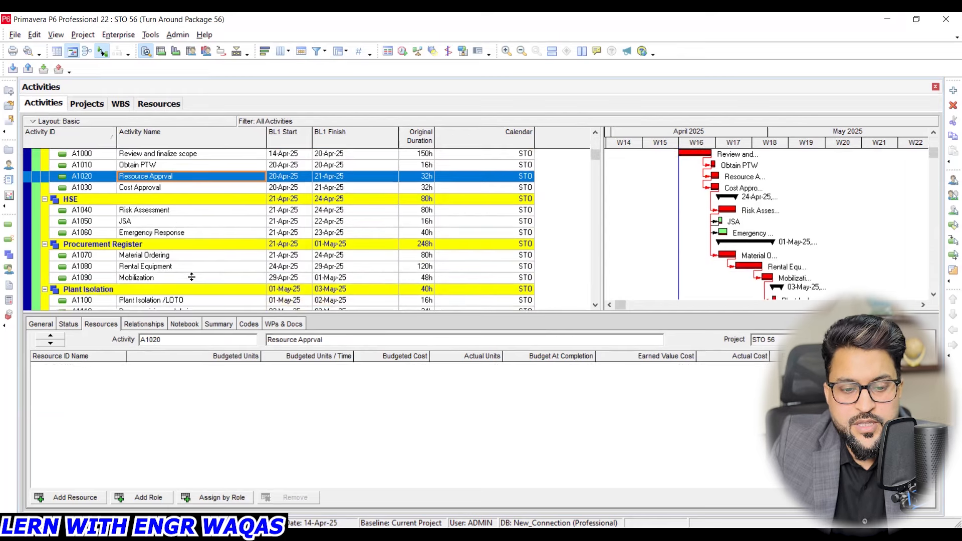
scroll(192, 277, "down", 2)
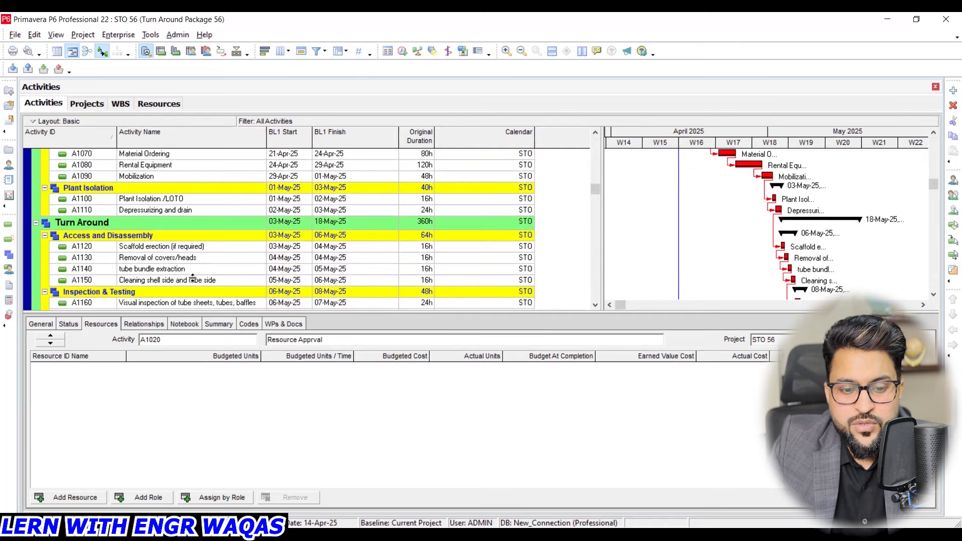
left_click(195, 271)
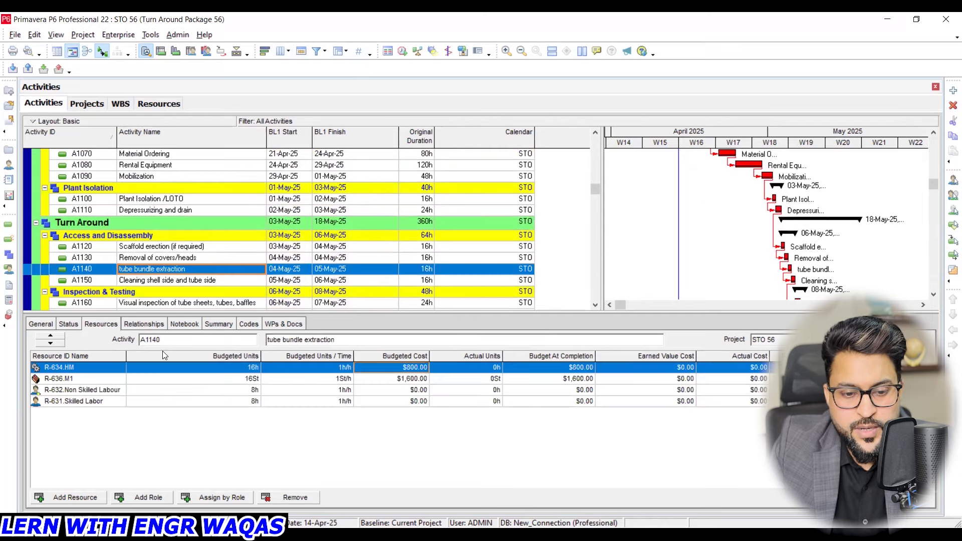
left_click(123, 404, "shift")
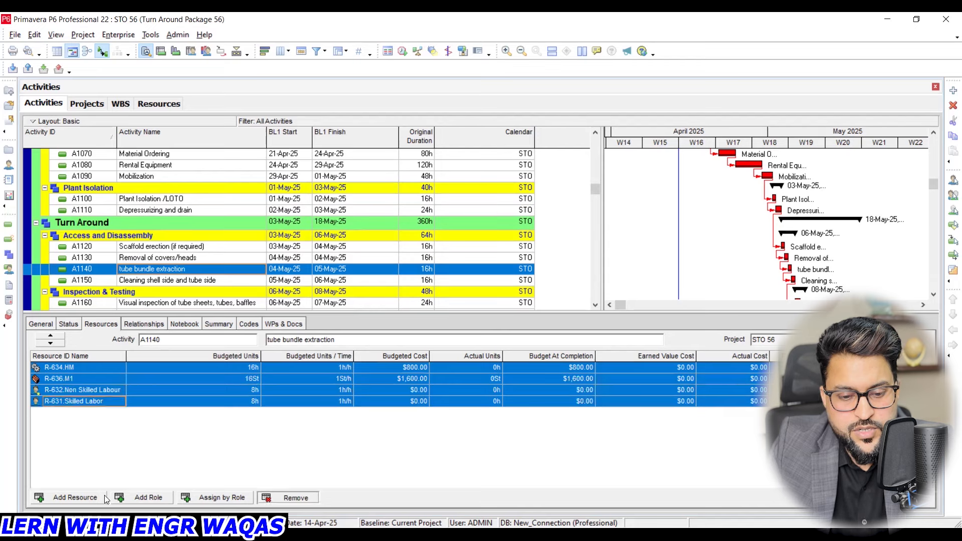
key("Delete")
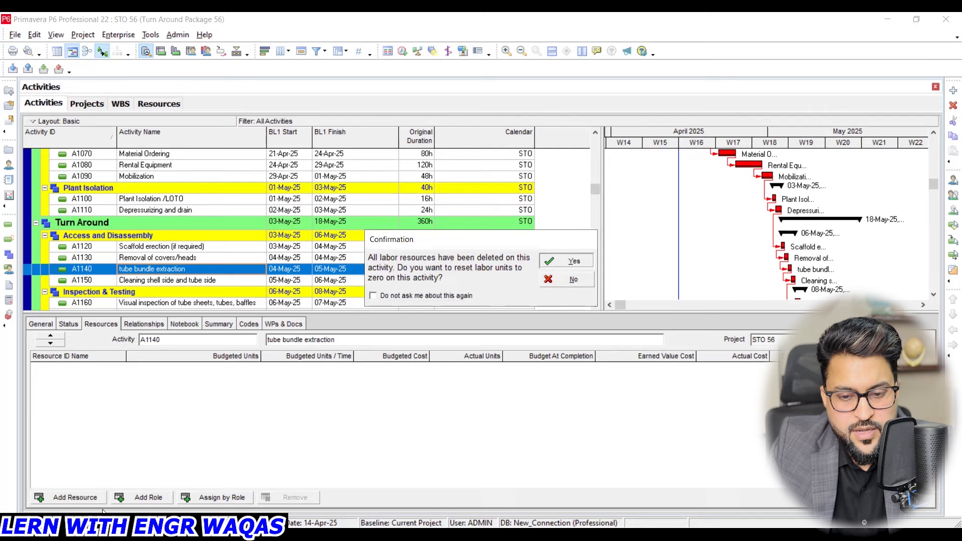
left_click(568, 279)
left_click(569, 279)
- Assign the R-618 Excavator resource to the tube bundle extraction activity
left_click(90, 499)
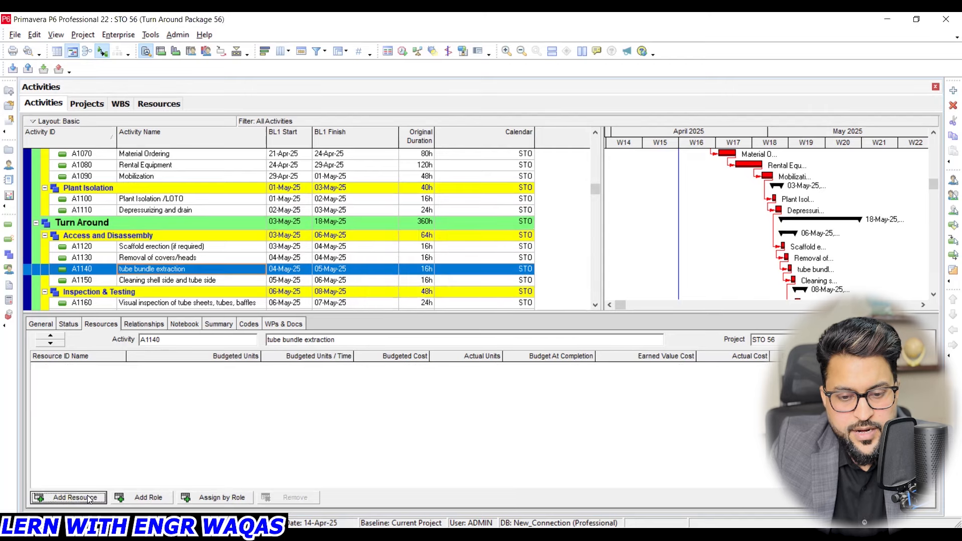
scroll(667, 224, "up", 2)
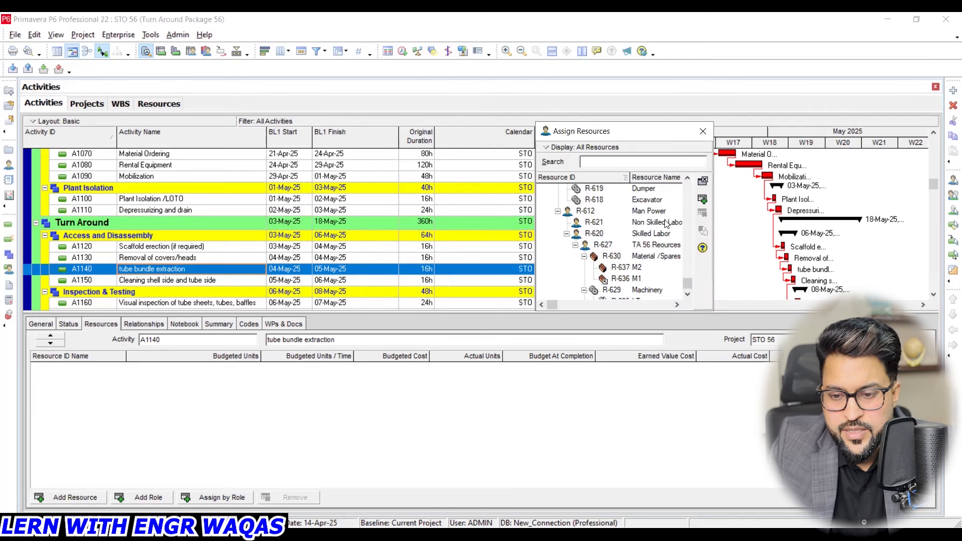
left_click(659, 202)
left_click(702, 201)
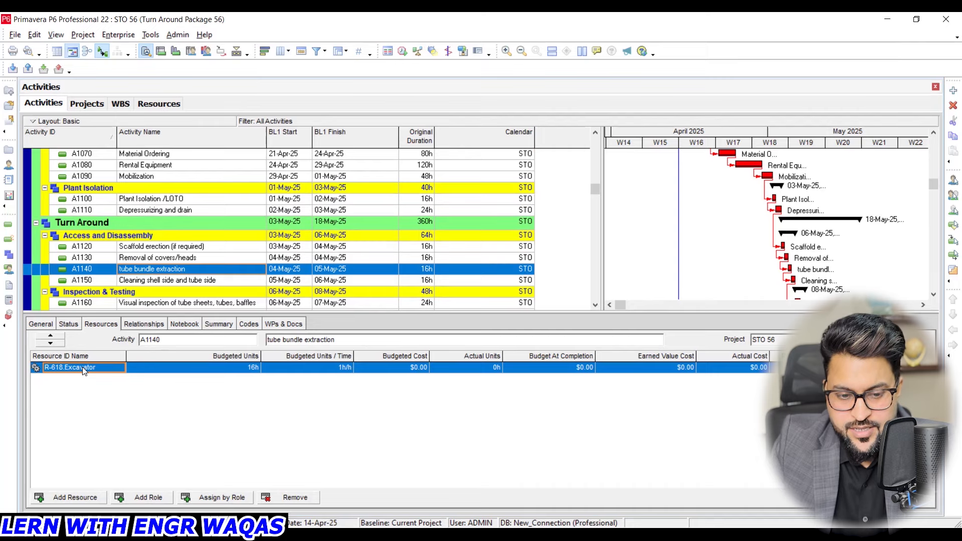
- Create a personal calendar for the Excavator resource with 0 standard work hours on Wednesday, Thursday and Friday
left_click(159, 104)
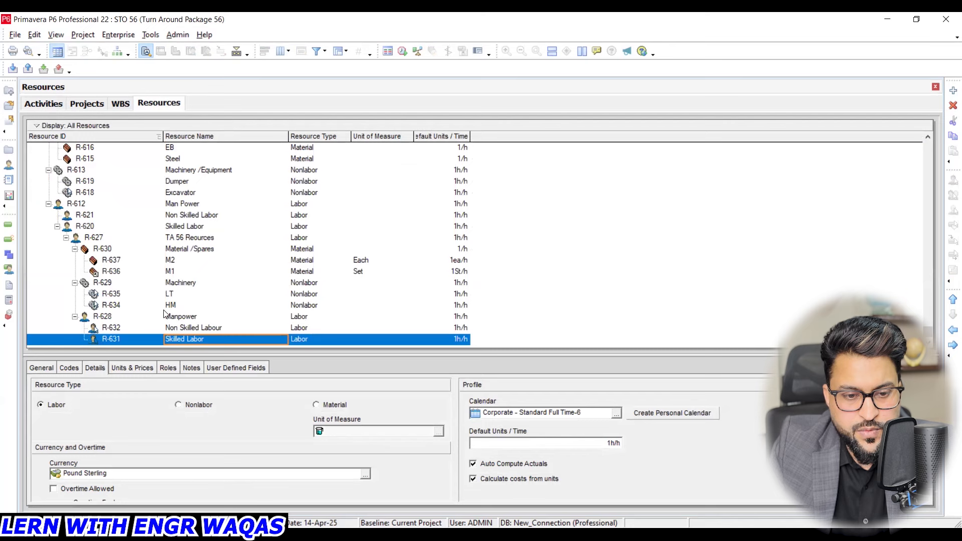
left_click(176, 193)
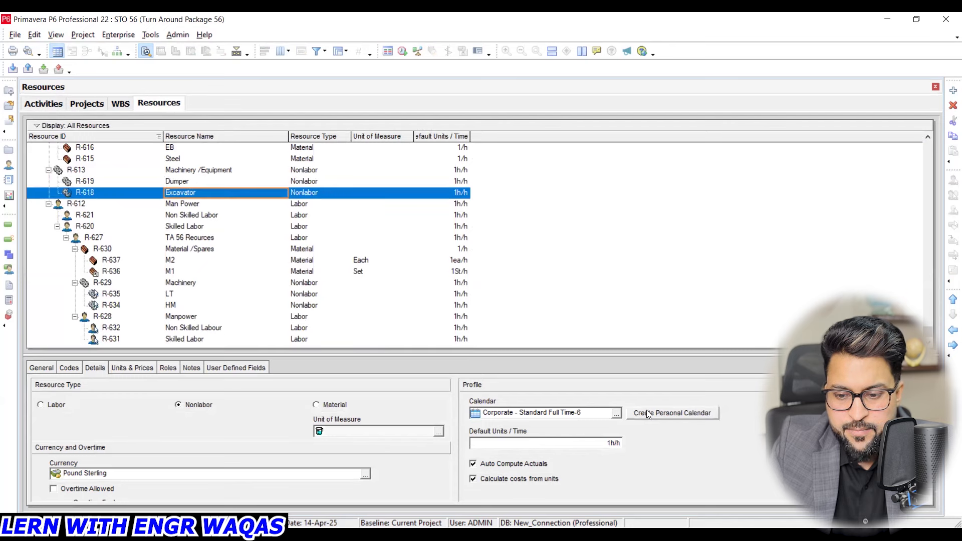
left_click(672, 412)
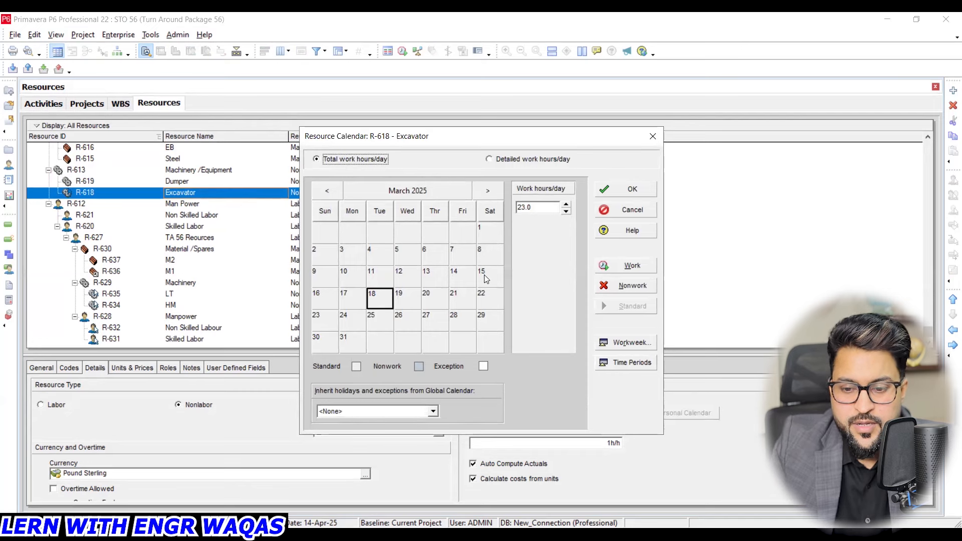
left_click(645, 344)
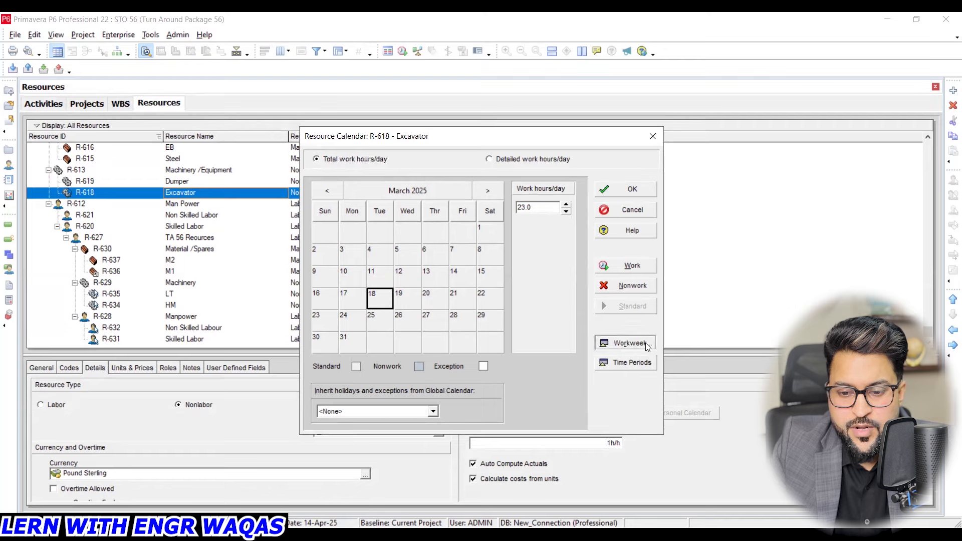
left_click_drag(438, 296, 409, 295)
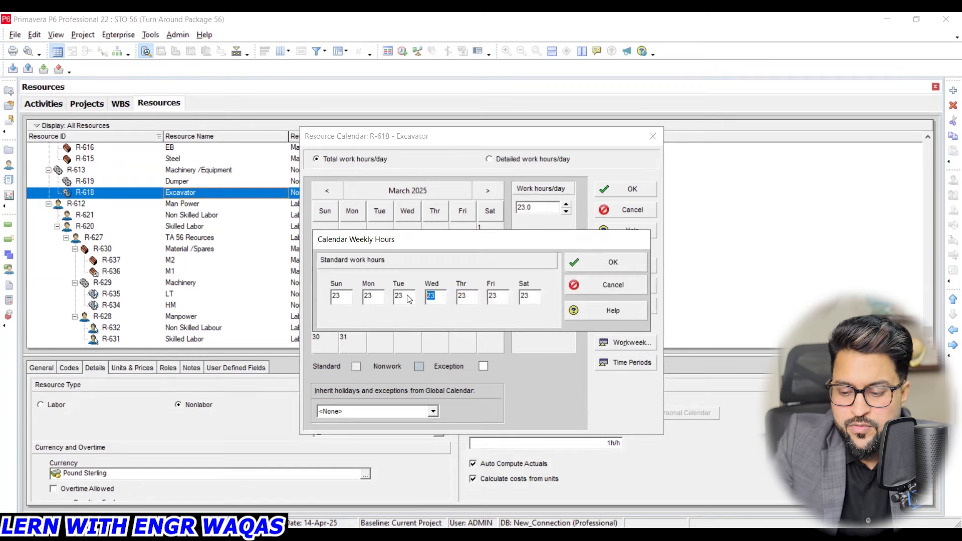
type("0")
key("Tab")
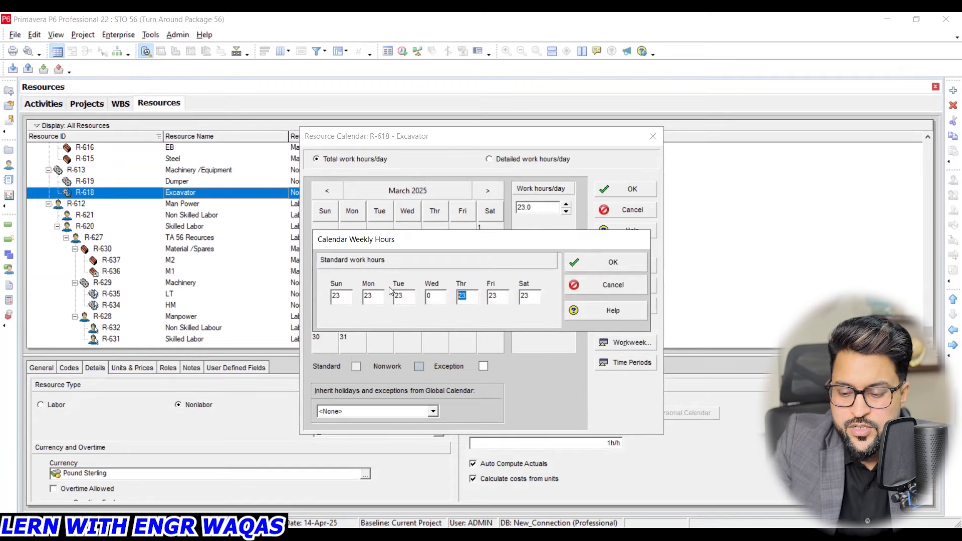
type("0")
key("Tab")
type("0")
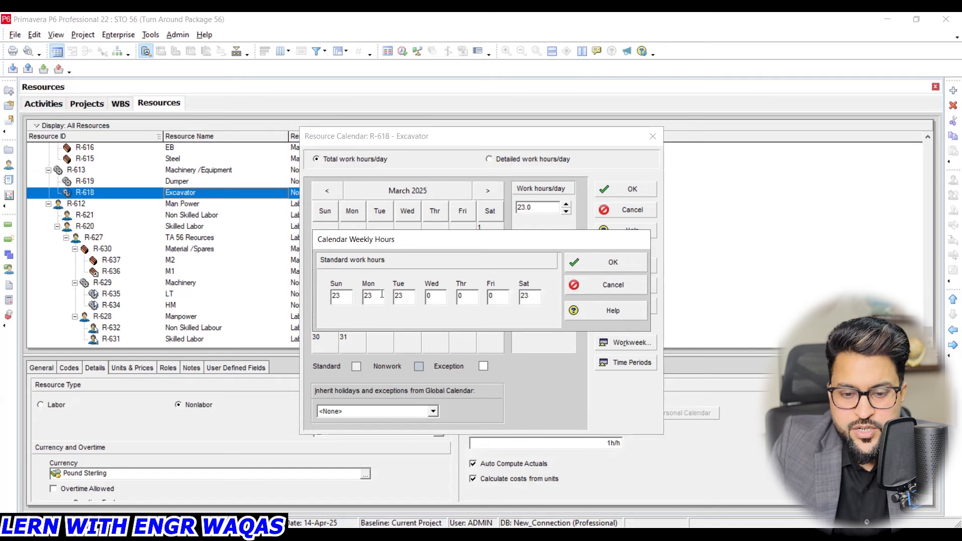
left_click(614, 265)
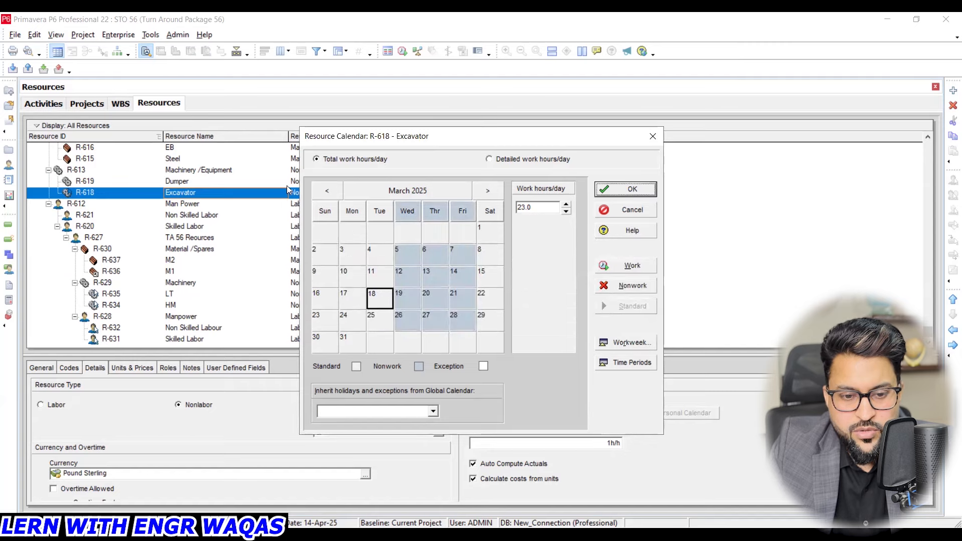
key("Return")
- Set the tube bundle extraction activity's type to Resource Dependent in the Activities view and reschedule the project with the 14-Apr-25 data date
left_click(49, 106)
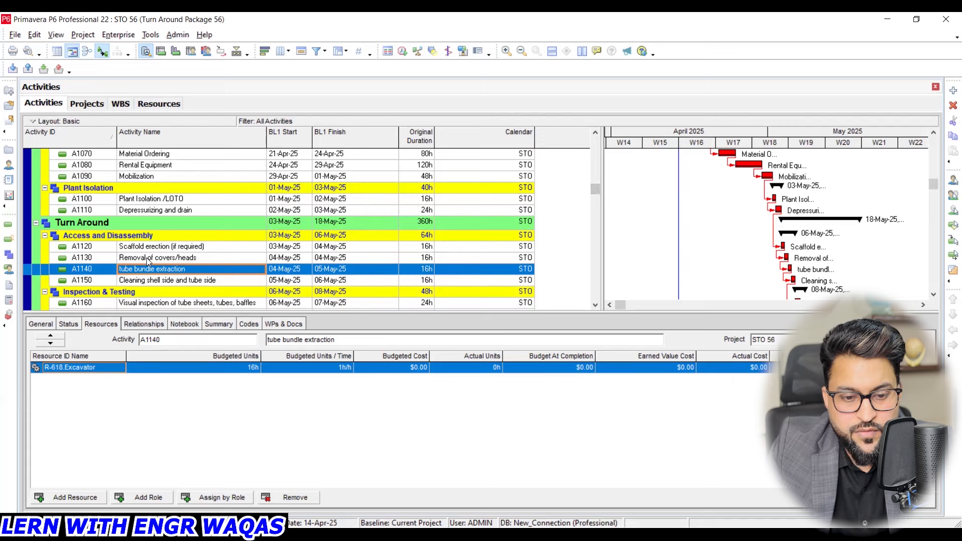
left_click(41, 324)
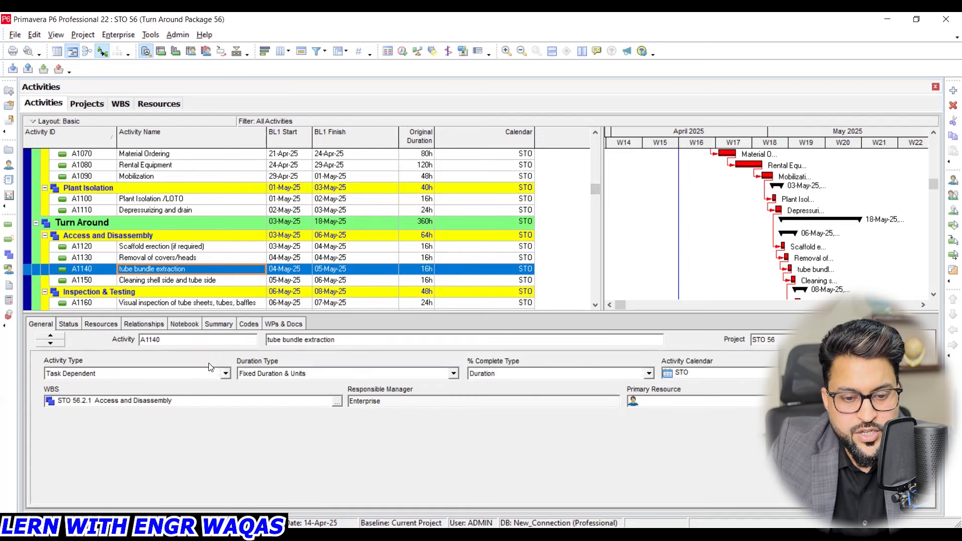
left_click(225, 374)
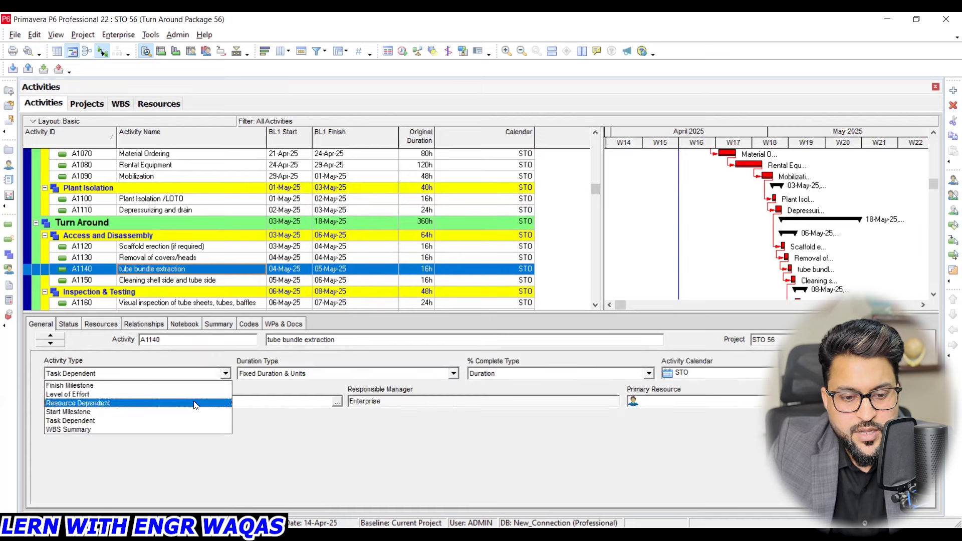
left_click(195, 403)
left_click(101, 325)
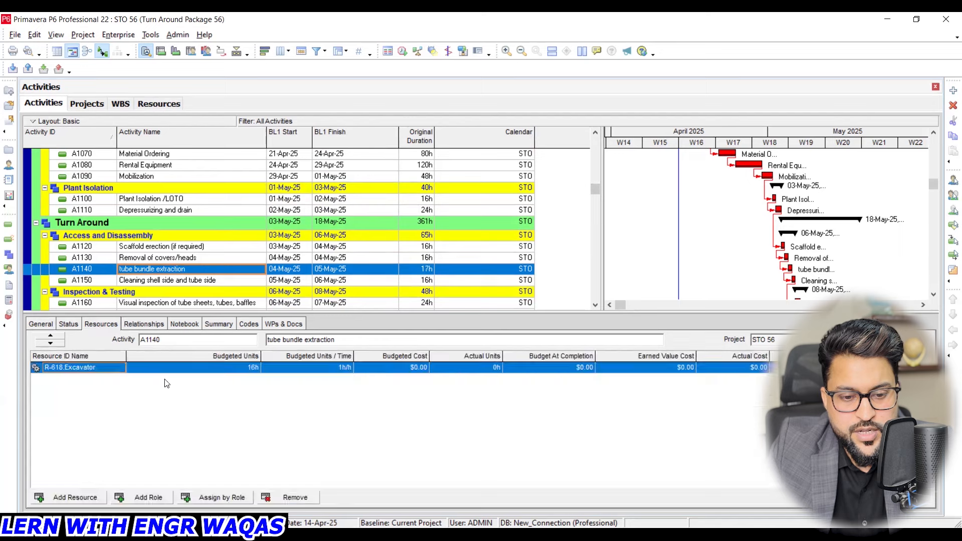
left_click(41, 325)
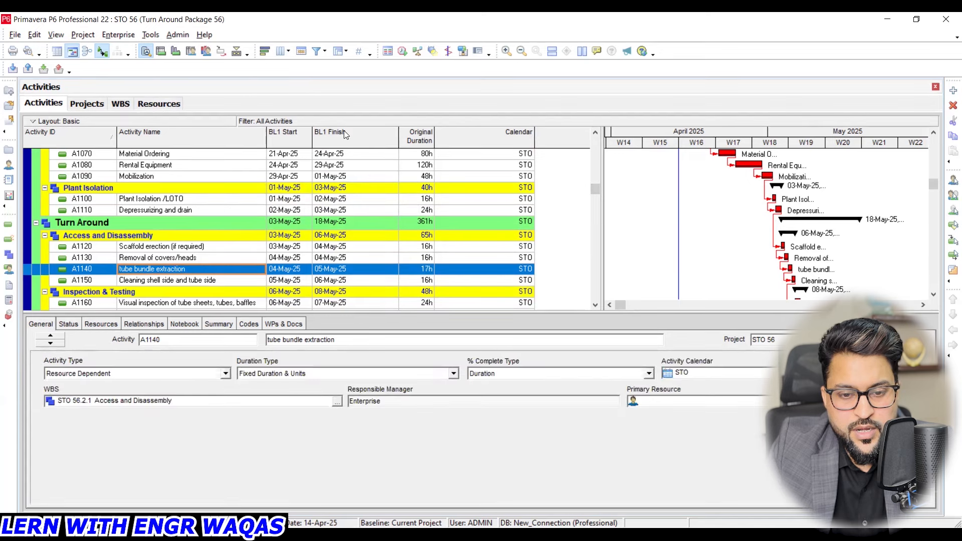
left_click(403, 51)
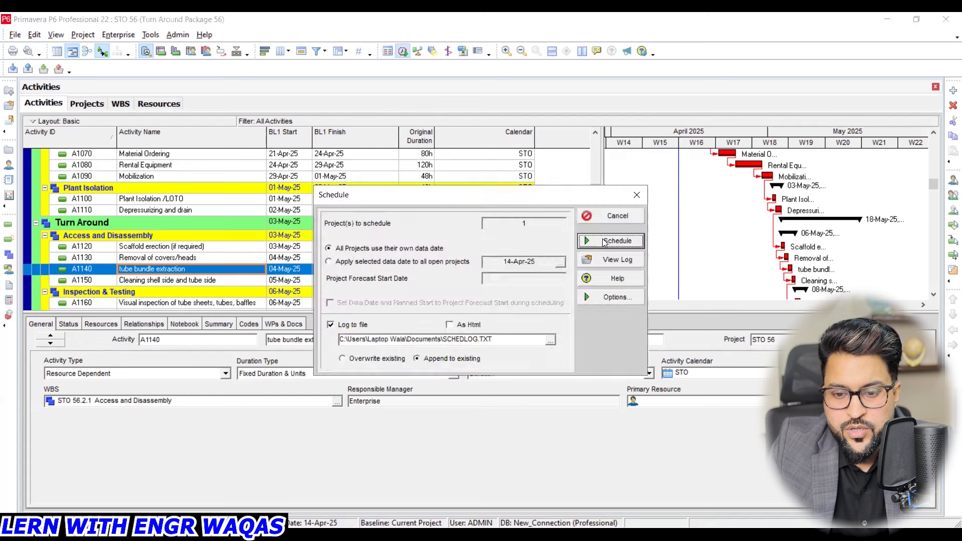
left_click(611, 242)
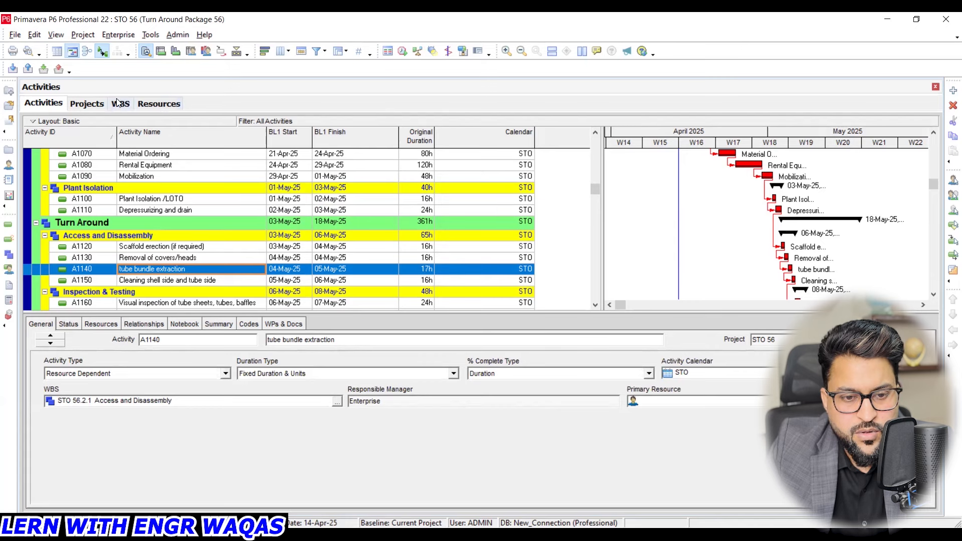
- Open the R-618 Excavator calendar from the personal resource calendars for modification
left_click(113, 35)
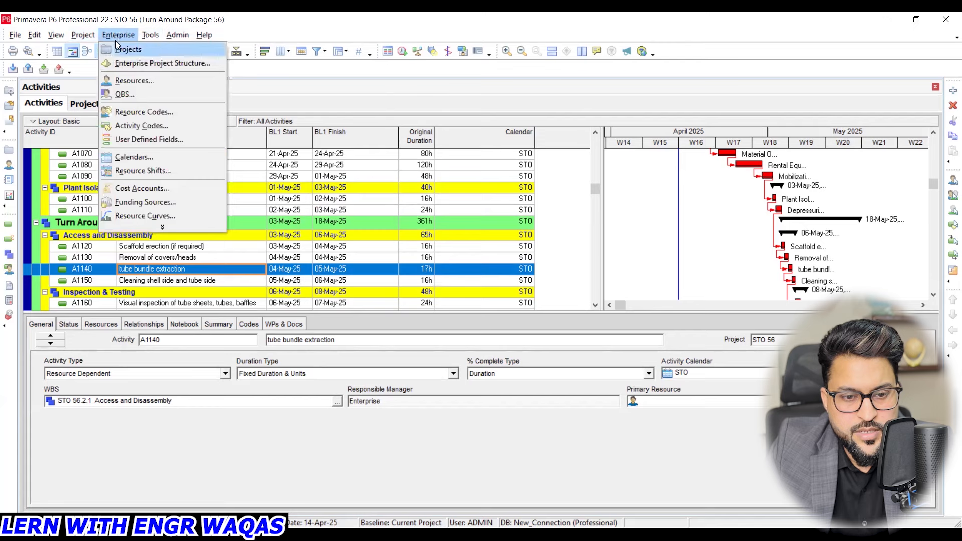
left_click(133, 157)
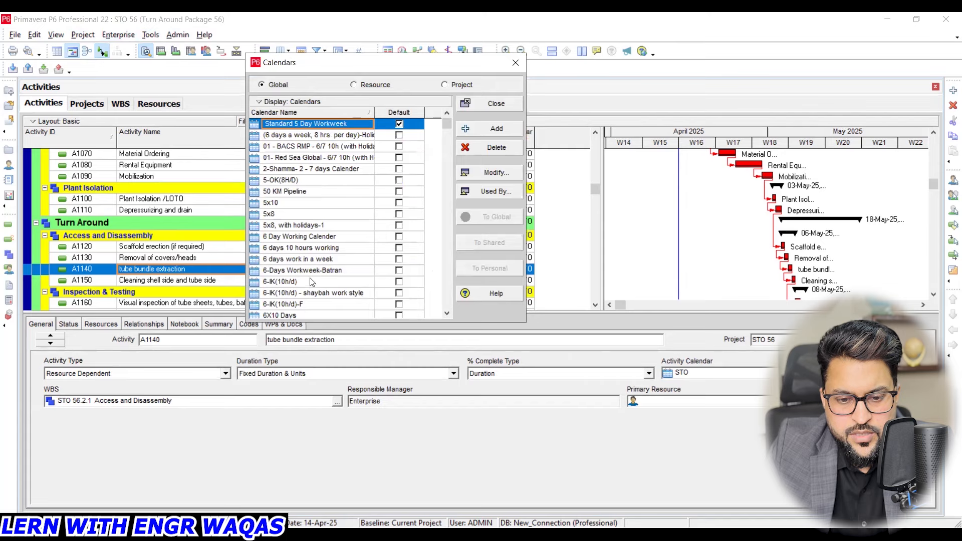
scroll(321, 257, "down", 3)
scroll(320, 257, "up", 3)
scroll(320, 257, "down", 2)
scroll(320, 257, "down", 3)
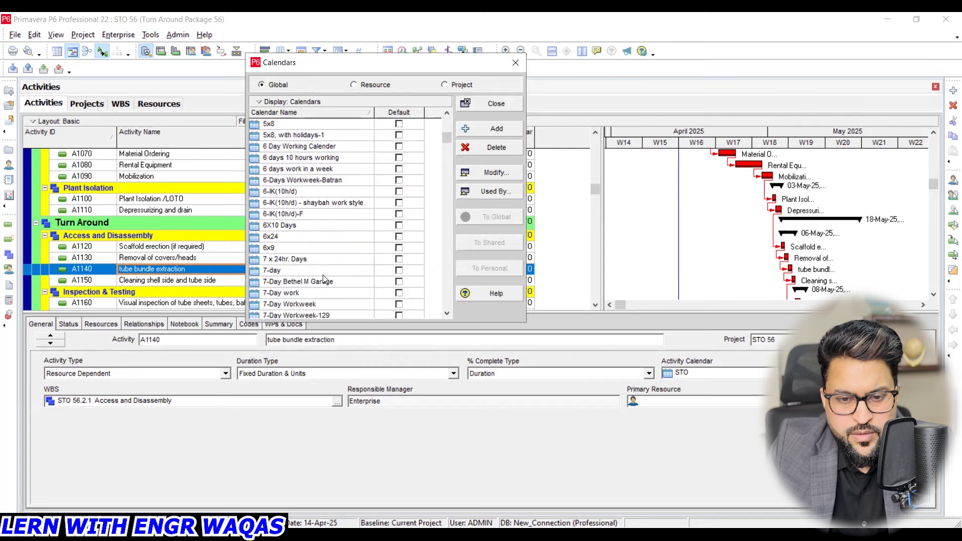
left_click(372, 85)
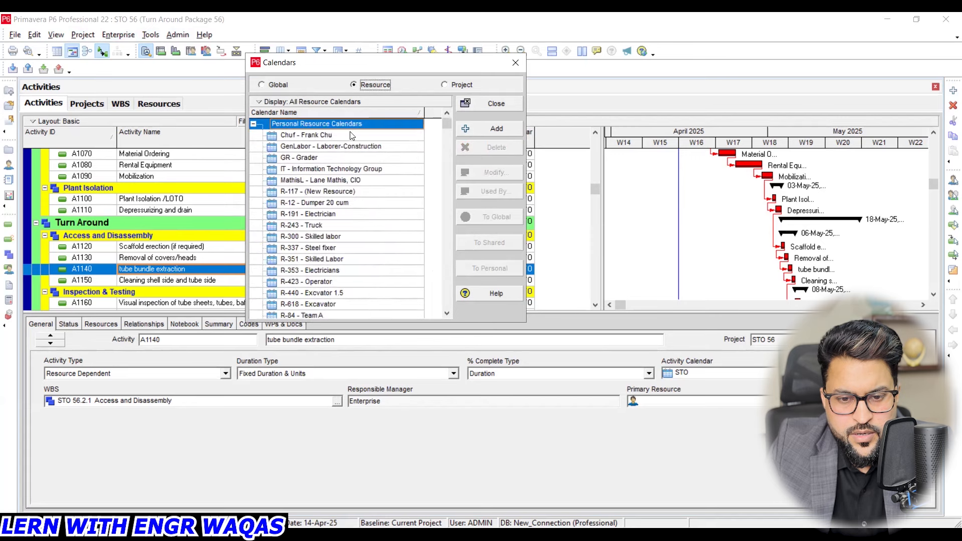
scroll(353, 155, "down", 1)
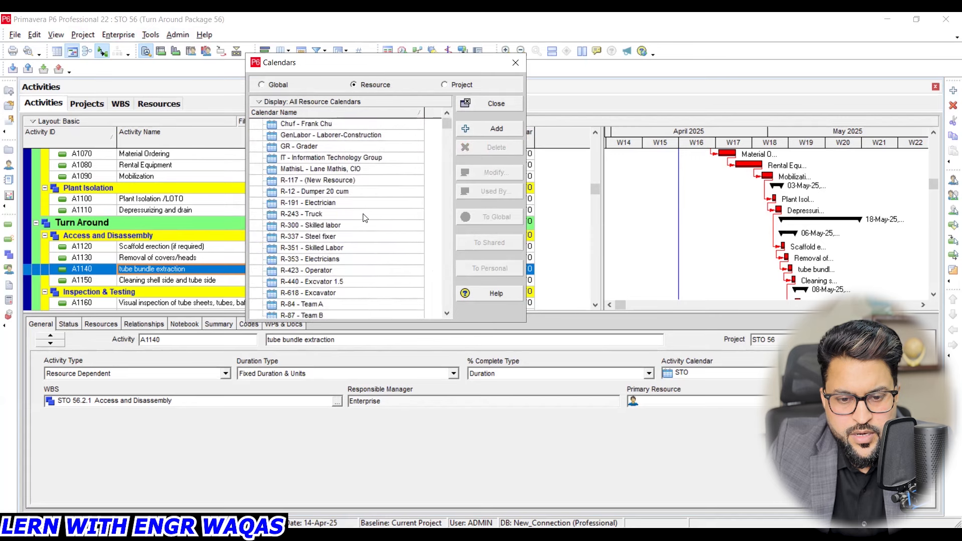
scroll(348, 276, "down", 1)
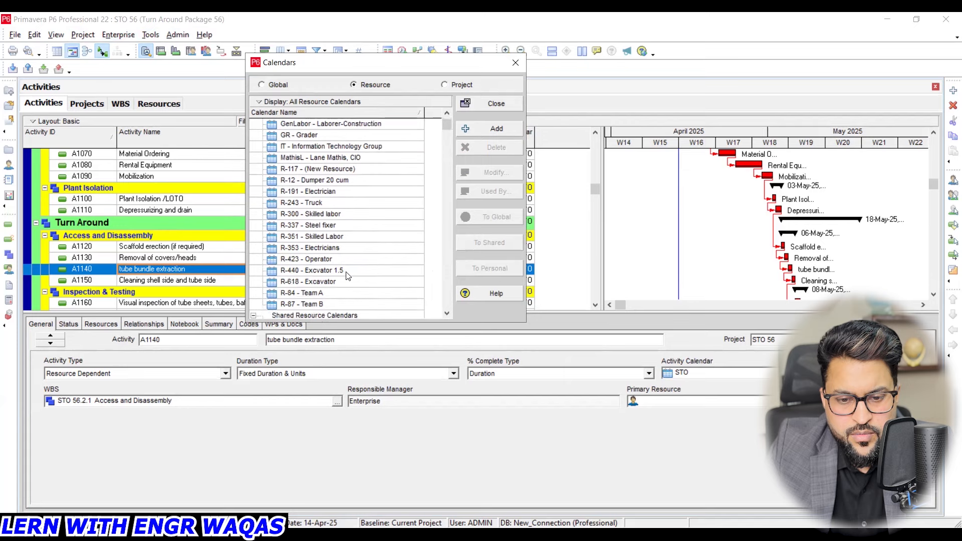
left_click(346, 282)
left_click(494, 172)
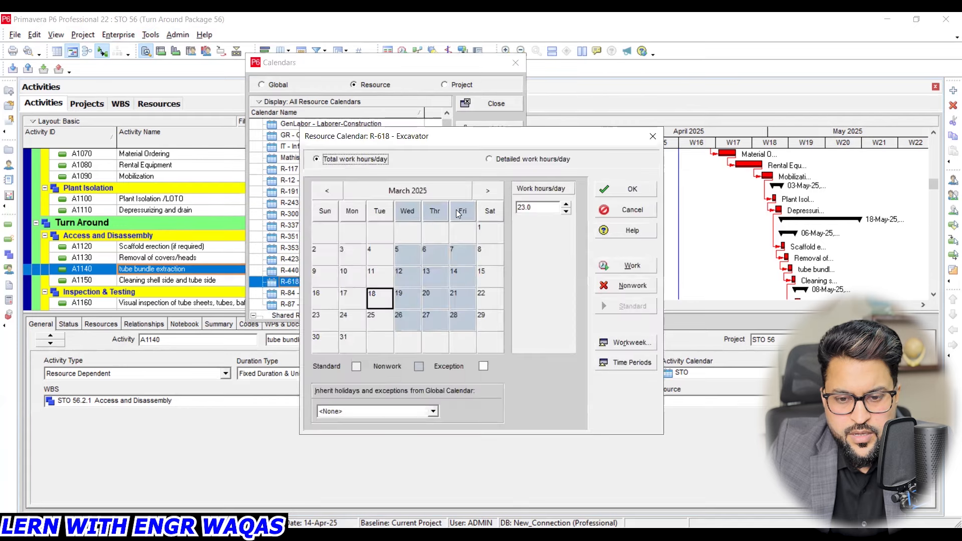
- Mark 4 and 5 May 2025 as nonwork days in the Excavator calendar, save it and close the calendar list
left_click(488, 192)
left_click(489, 192)
left_click(325, 254)
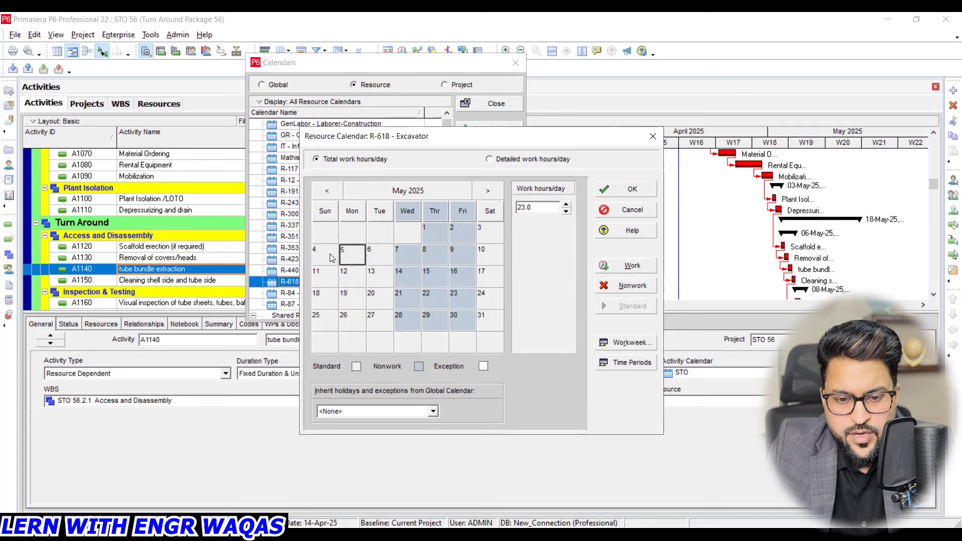
left_click(622, 285)
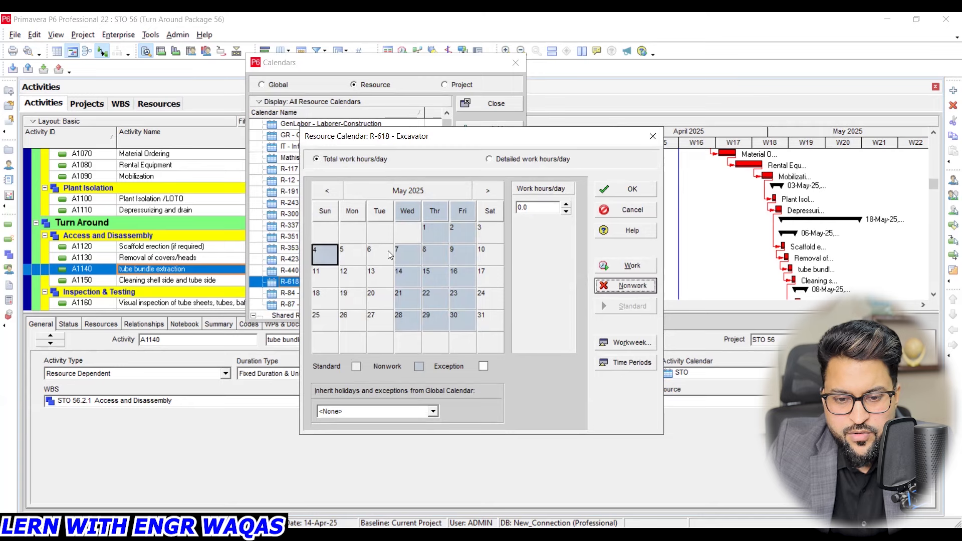
left_click(630, 189)
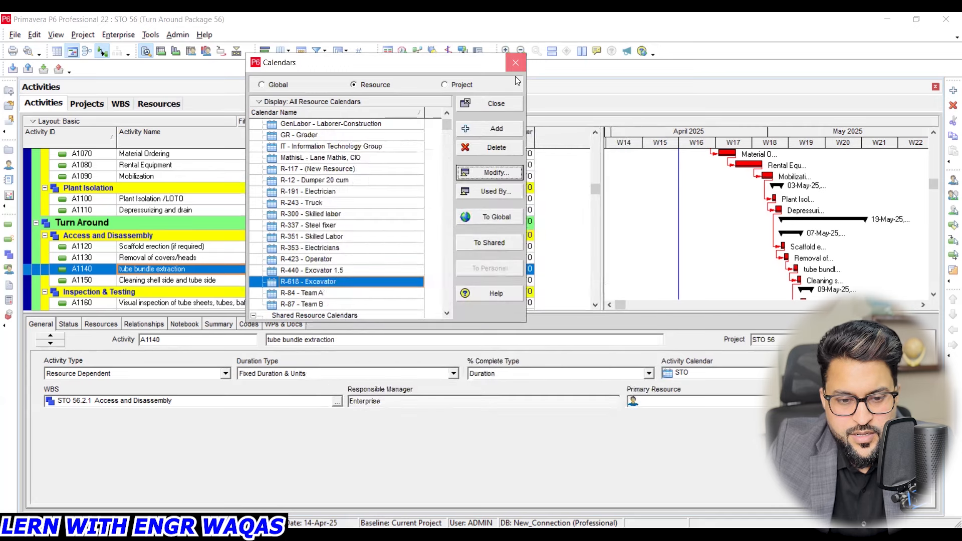
left_click(515, 62)
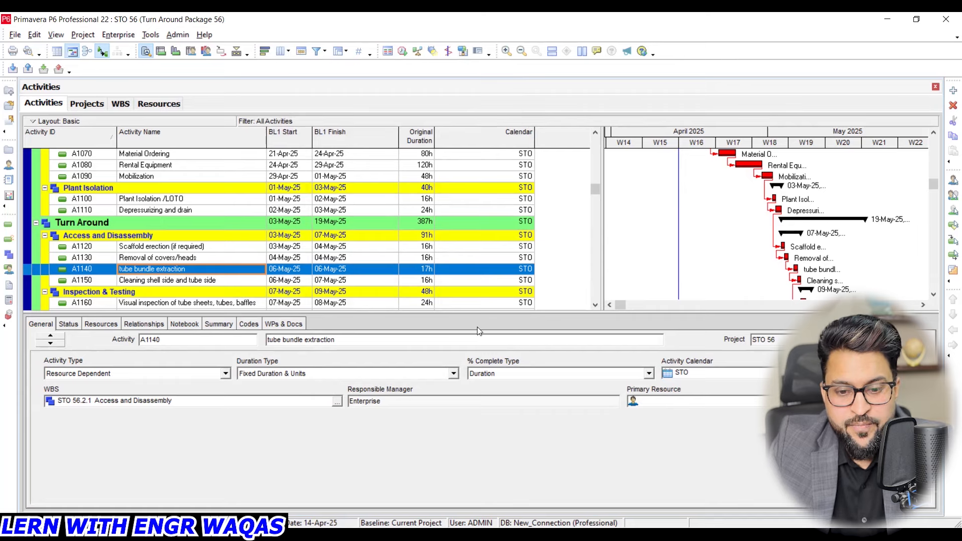
- Hide the activity details so the activity table and Gantt chart fill the view, and show the schedule from its beginning
left_click(237, 52)
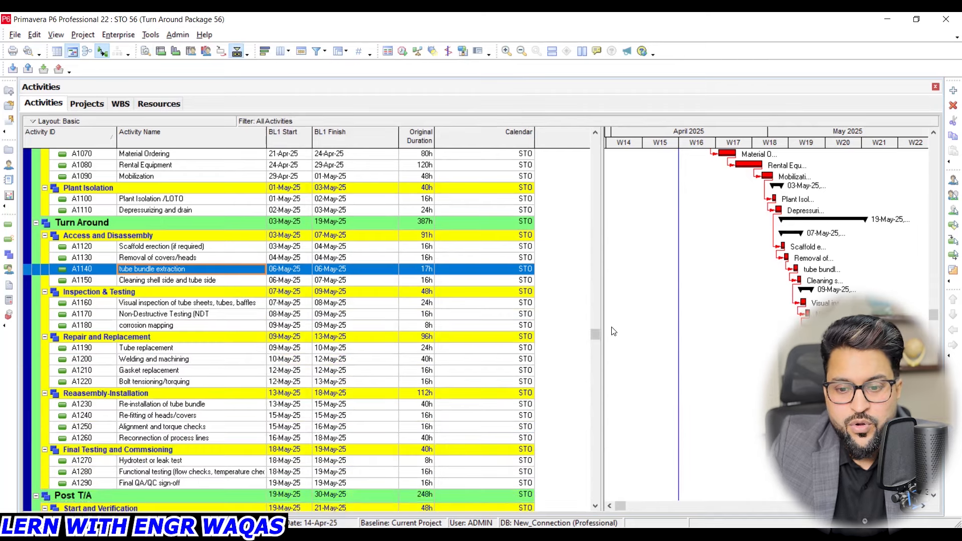
left_click(595, 132)
scroll(398, 255, "up", 1)
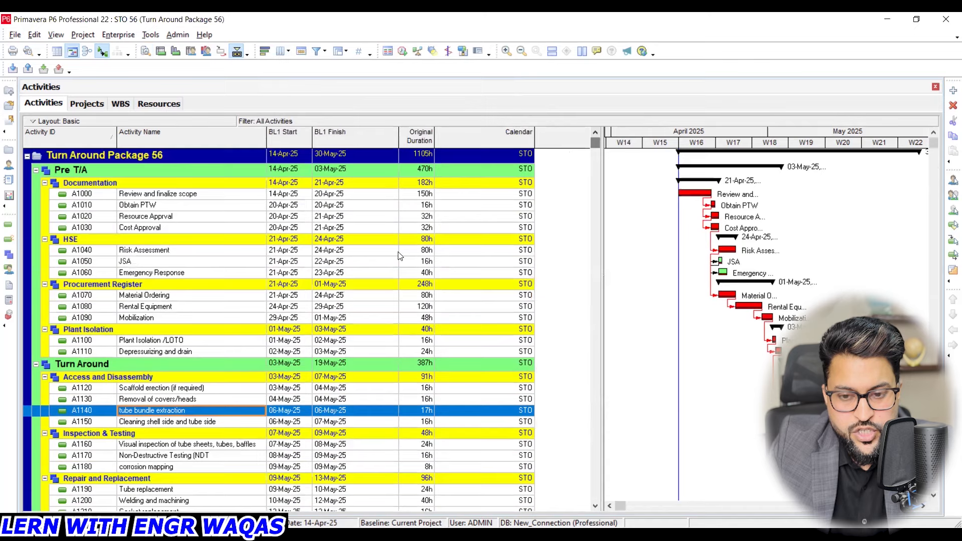
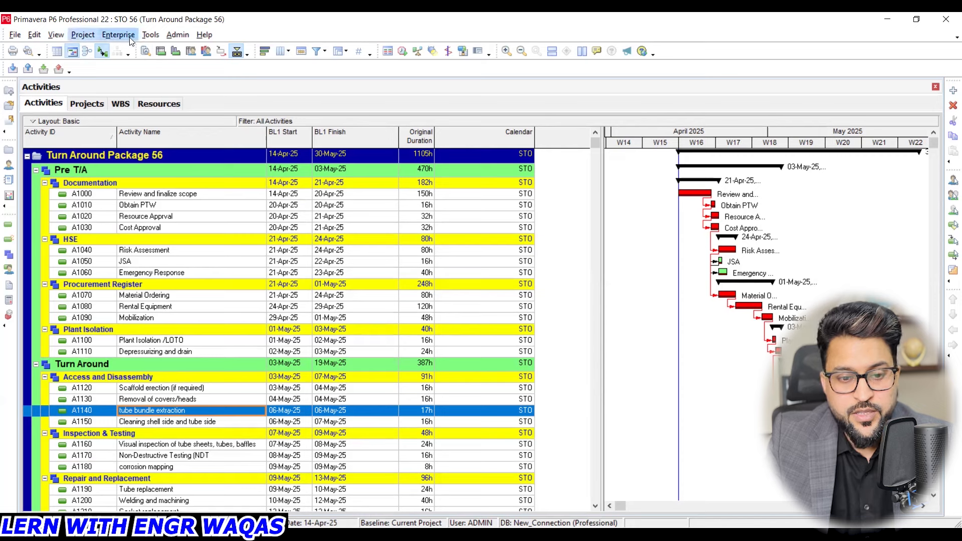
- Save the changes to the Basic layout and open the CPM layout for the activities
left_click(54, 34)
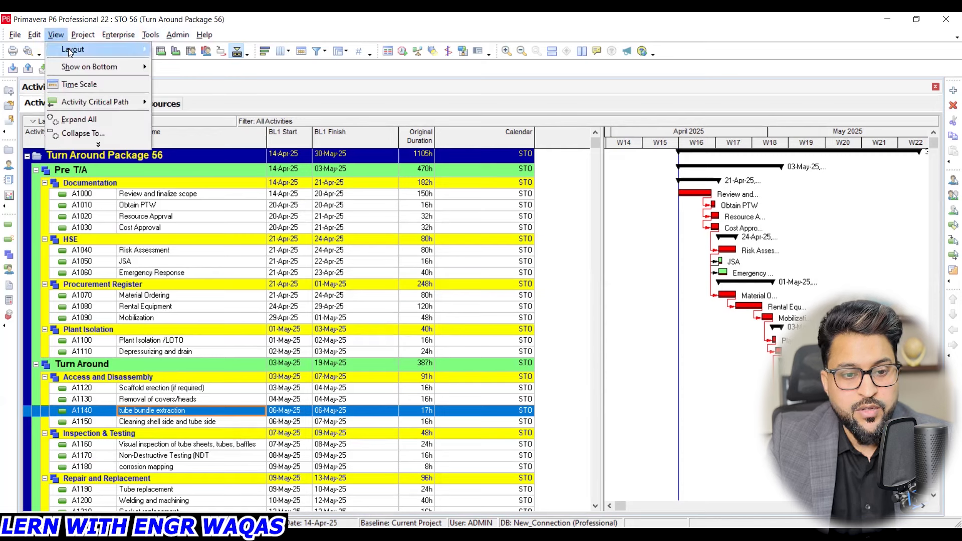
mouse_move(82, 48)
left_click(196, 49)
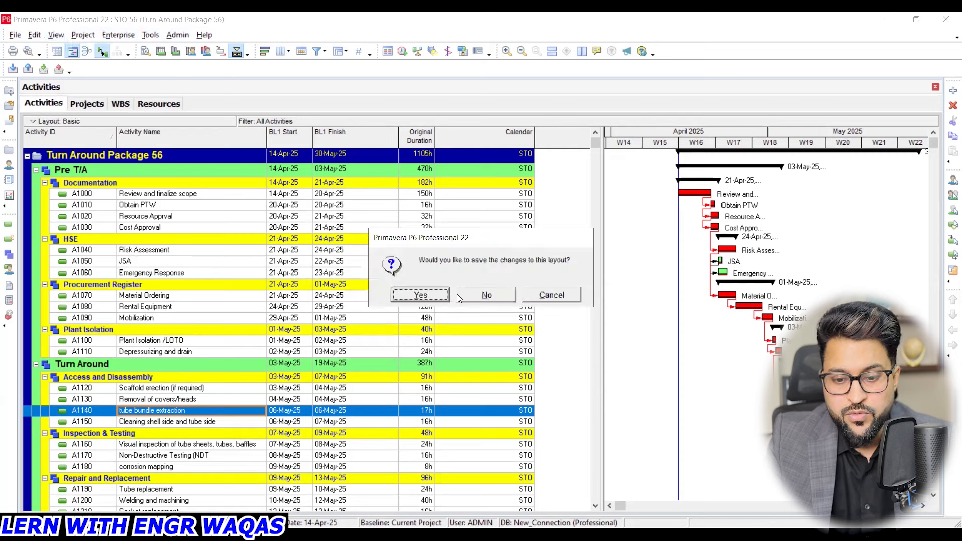
key("Return")
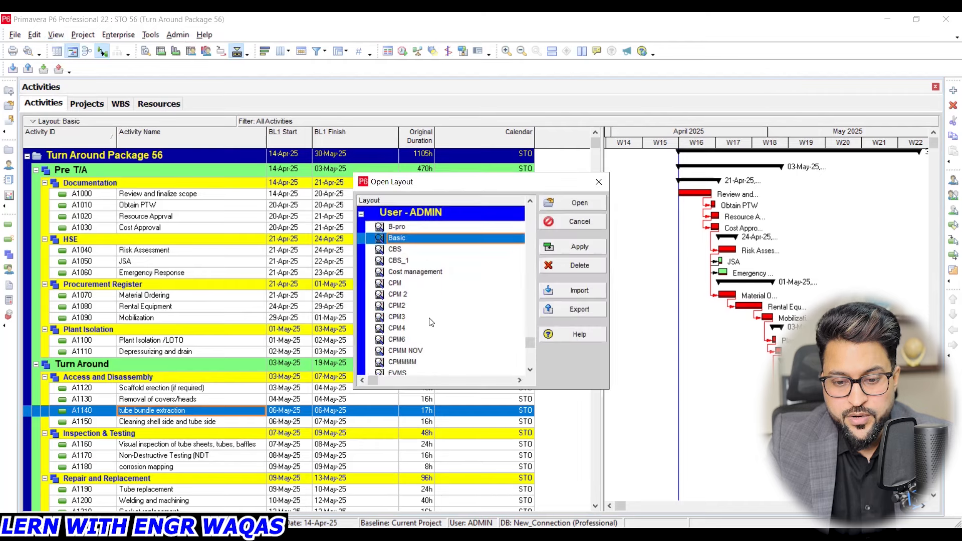
left_click(423, 284)
left_click(591, 244)
left_click(594, 202)
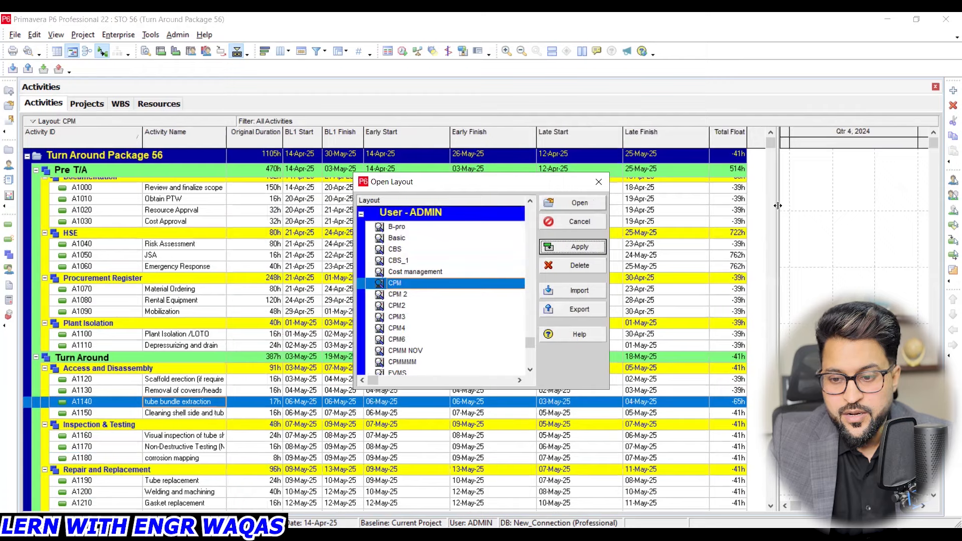
- Examine the total float values of the activities from Pre T/A through Turn Around to Post T/A
scroll(772, 172, "down", 1)
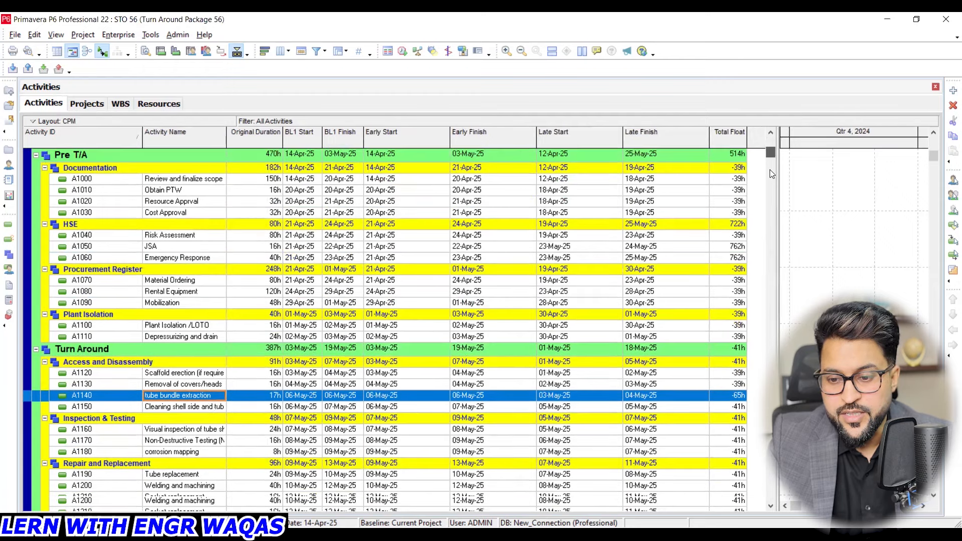
scroll(769, 169, "up", 1)
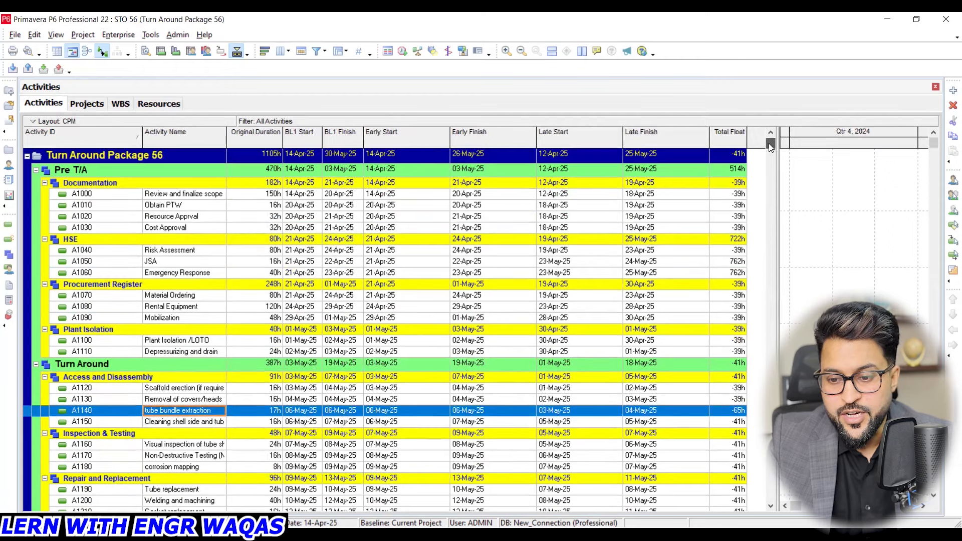
left_click(737, 195)
scroll(737, 198, "down", 7)
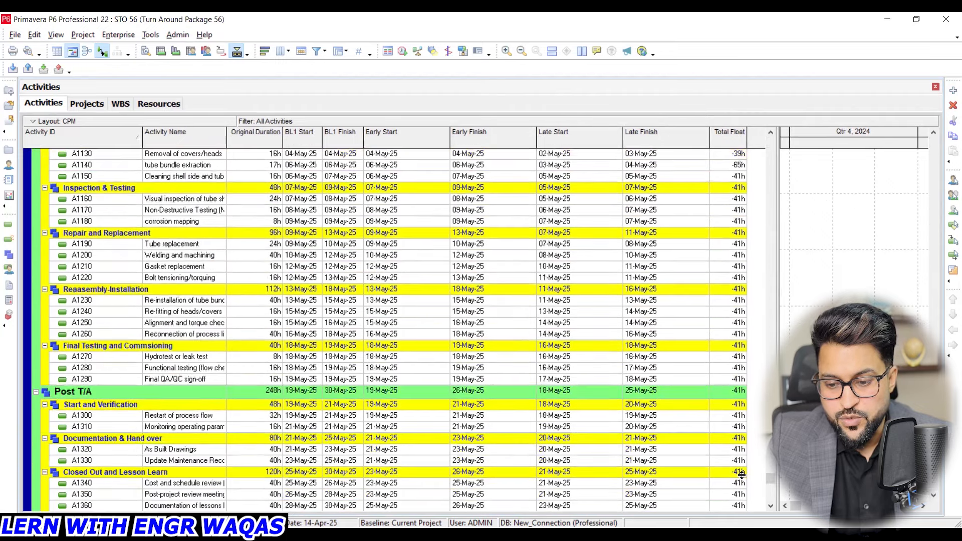
scroll(744, 474, "up", 2)
scroll(684, 366, "up", 2)
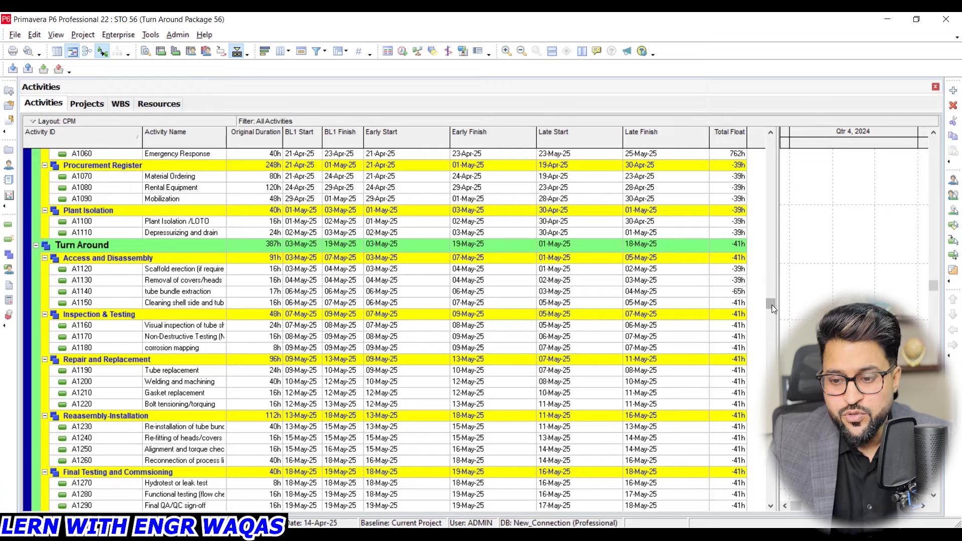
scroll(774, 267, "up", 3)
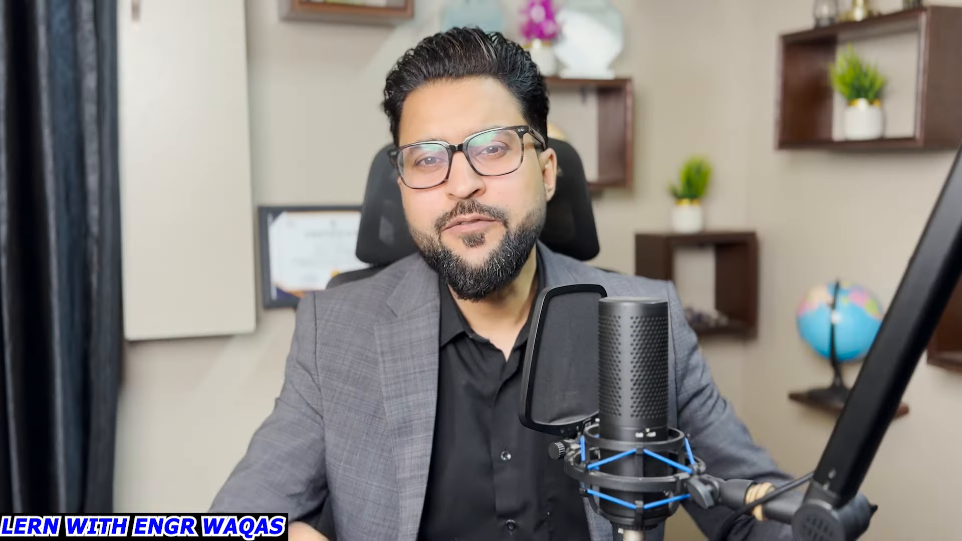